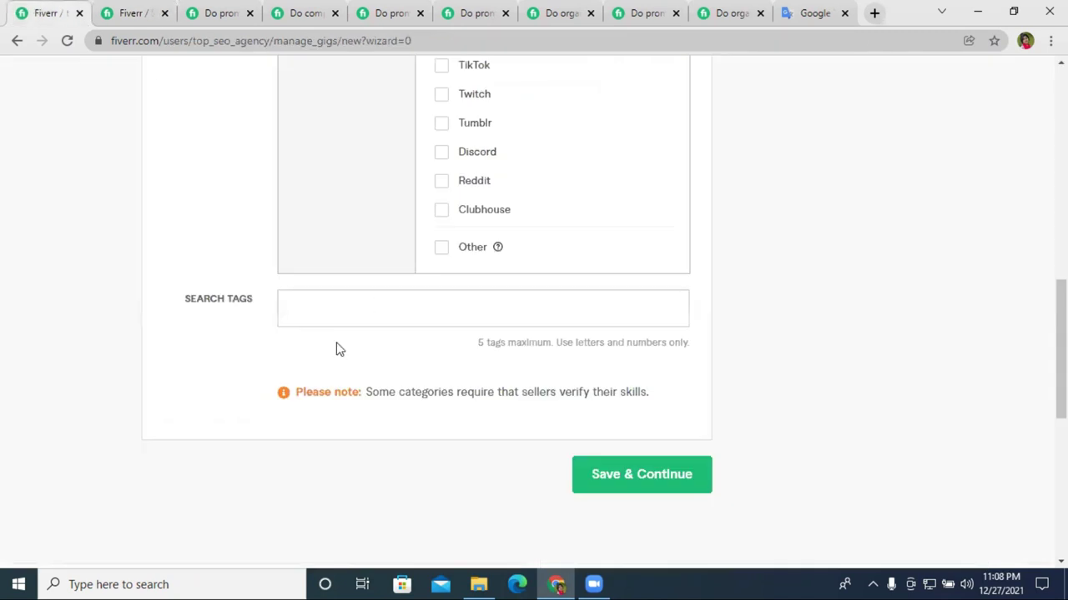
# Add "youtube monetization" as the gig's first search tag.
pyautogui.rightClick(285, 311)
pyautogui.click(324, 436)
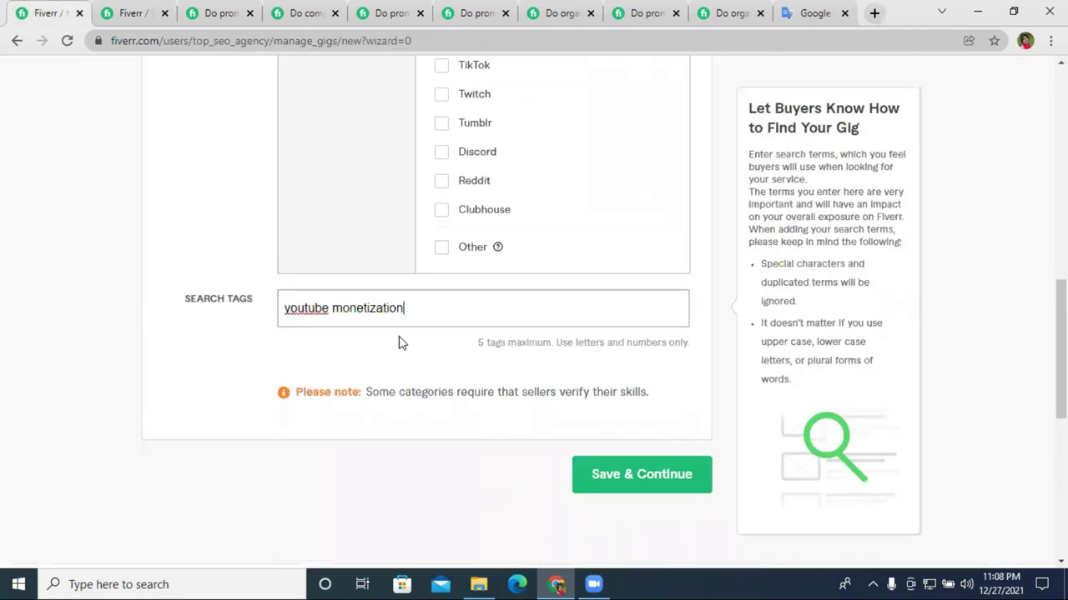
pyautogui.press('Return')
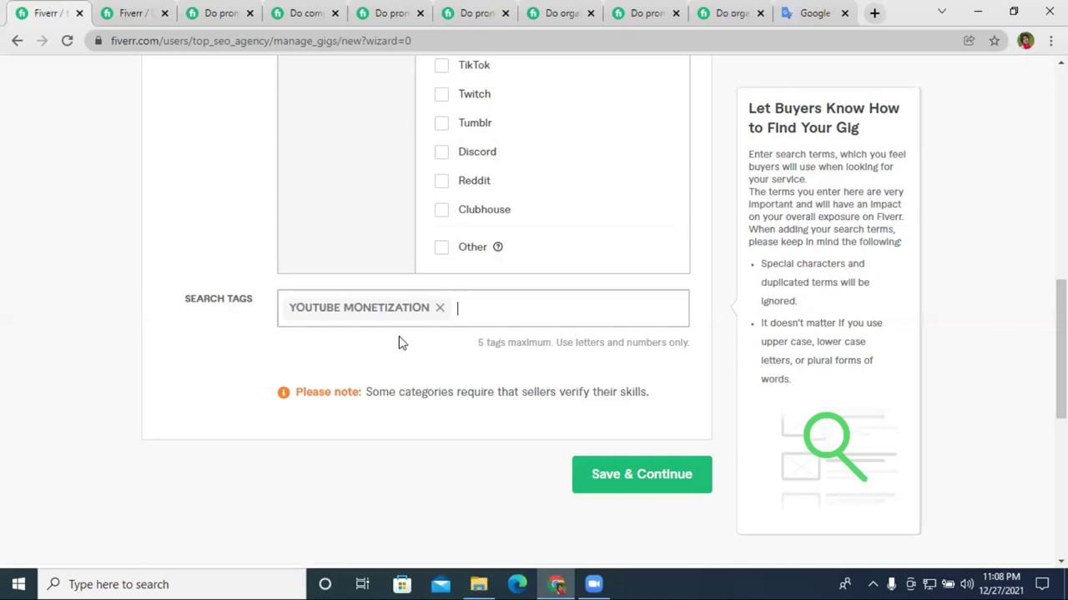
# Copy "youtube promotion" from the suggested searches on the results page and add it as a search tag to the gig.
pyautogui.click(120, 12)
pyautogui.click(484, 238)
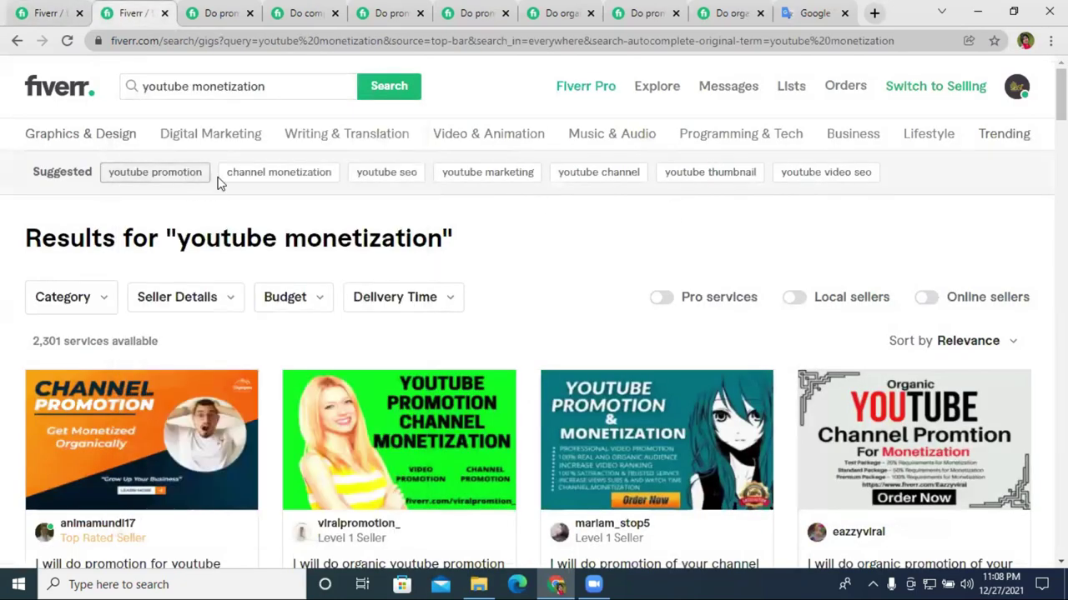
pyautogui.moveTo(211, 172); pyautogui.dragTo(111, 185)
pyautogui.hotkey('ctrl', 'c')
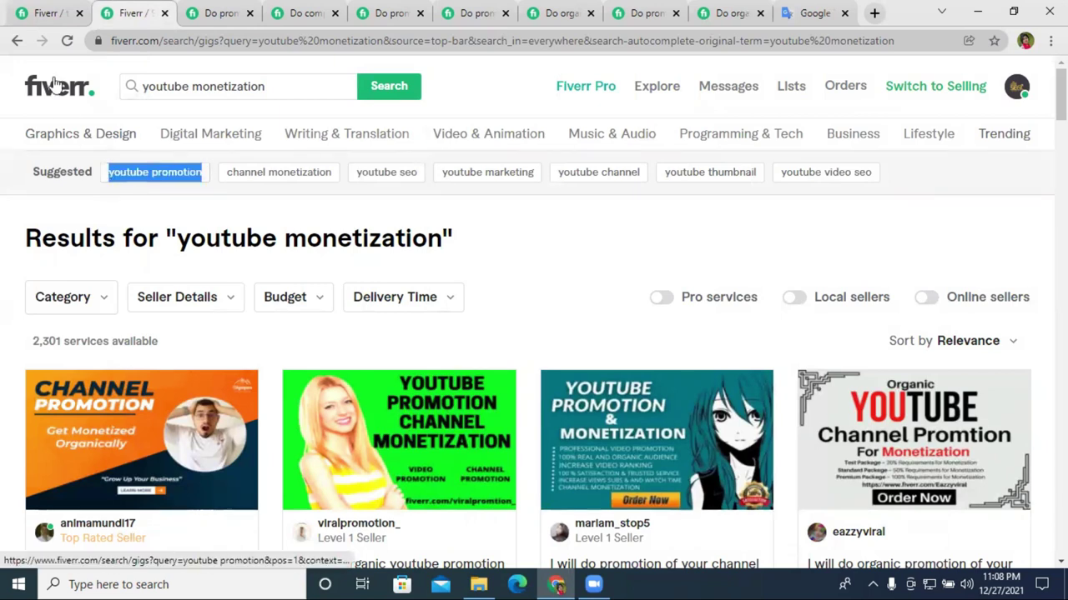
pyautogui.click(54, 12)
pyautogui.click(468, 308)
pyautogui.hotkey('ctrl', 'v')
pyautogui.press('Return')
# Copy "channel monetization" from the suggested searches and add it as a search tag to the gig.
pyautogui.click(135, 10)
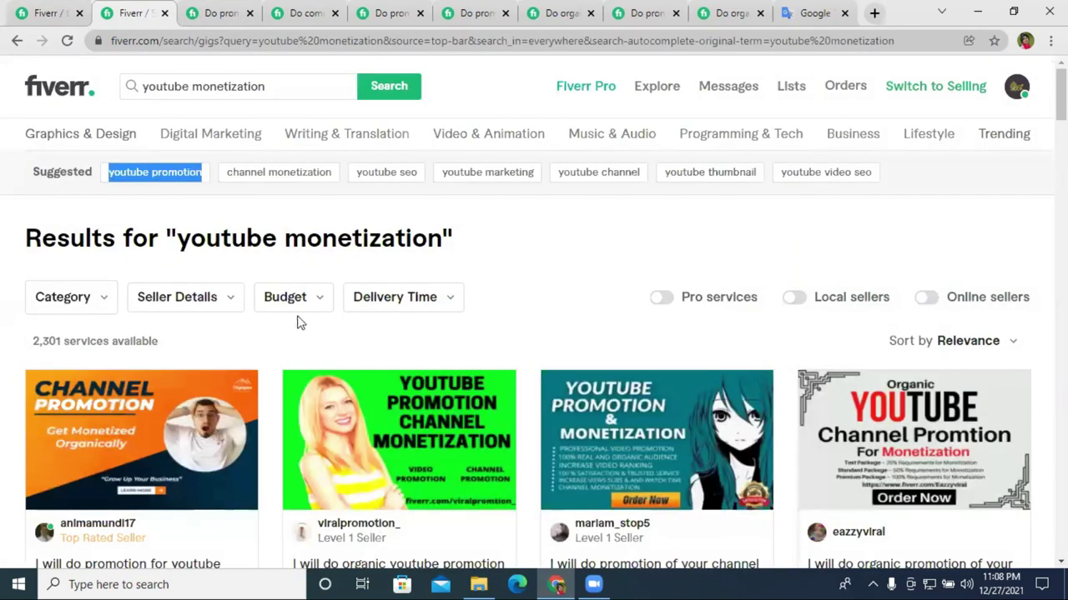
pyautogui.moveTo(335, 173); pyautogui.dragTo(231, 173)
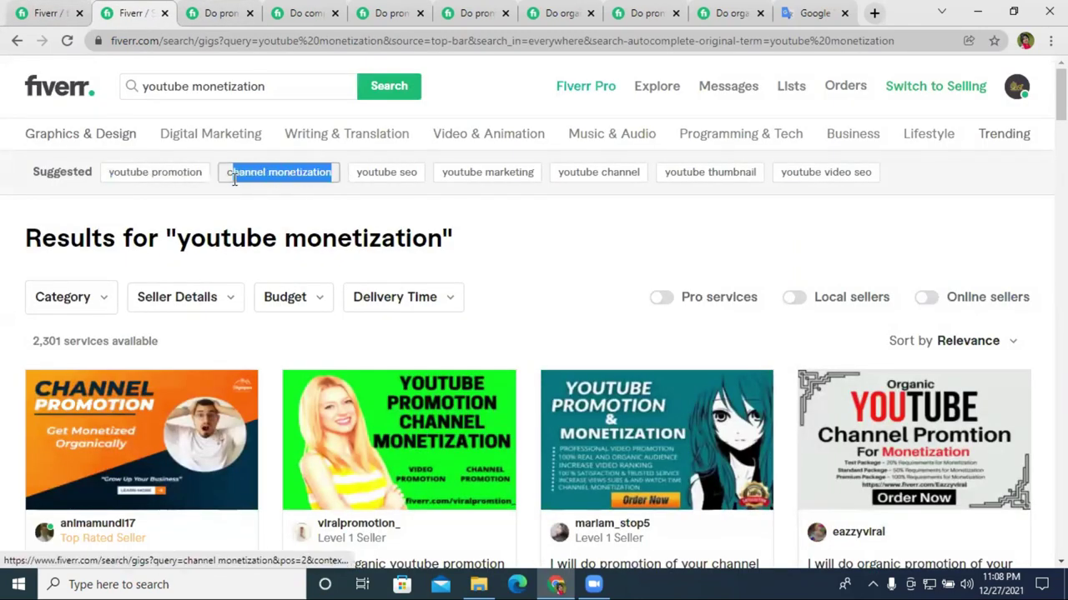
pyautogui.hotkey('ctrl', 'c')
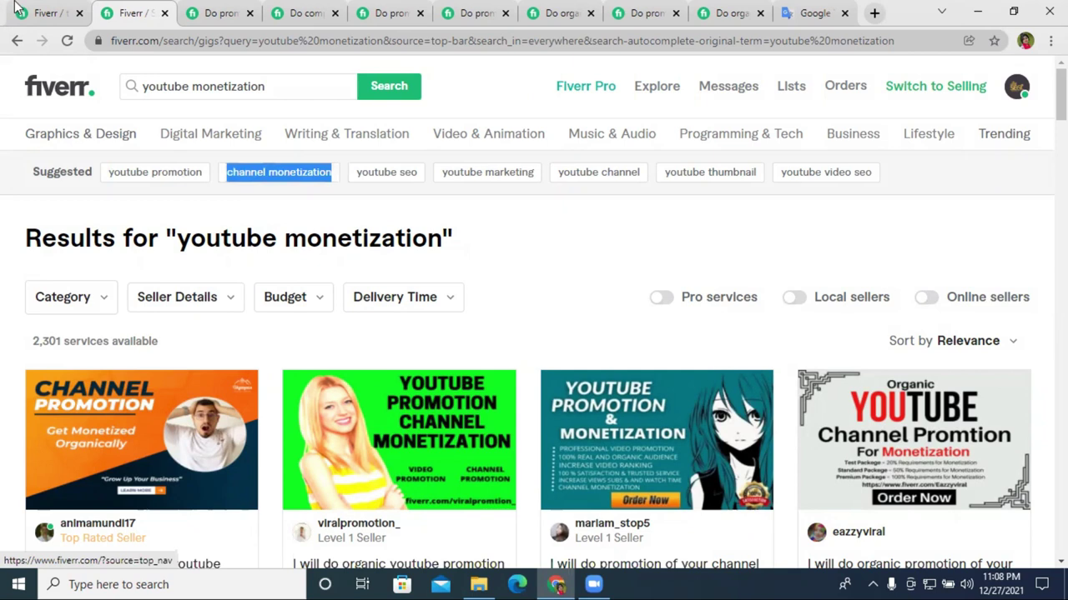
pyautogui.click(46, 13)
pyautogui.hotkey('ctrl', 'v')
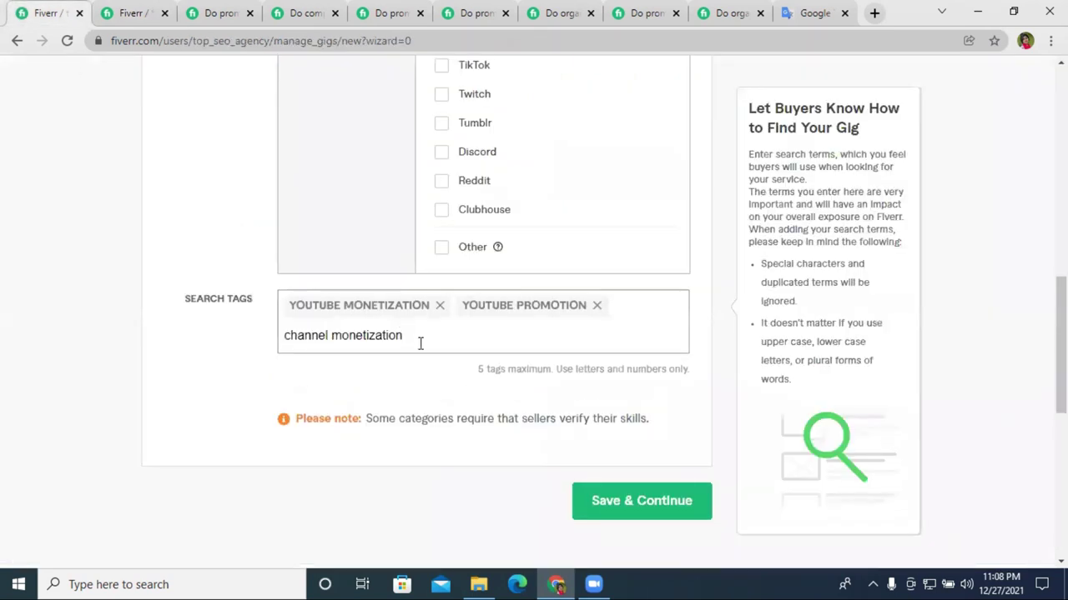
pyautogui.press('Return')
# Copy "youtube marketing" from the suggested searches and add it as a search tag to the gig.
pyautogui.click(155, 10)
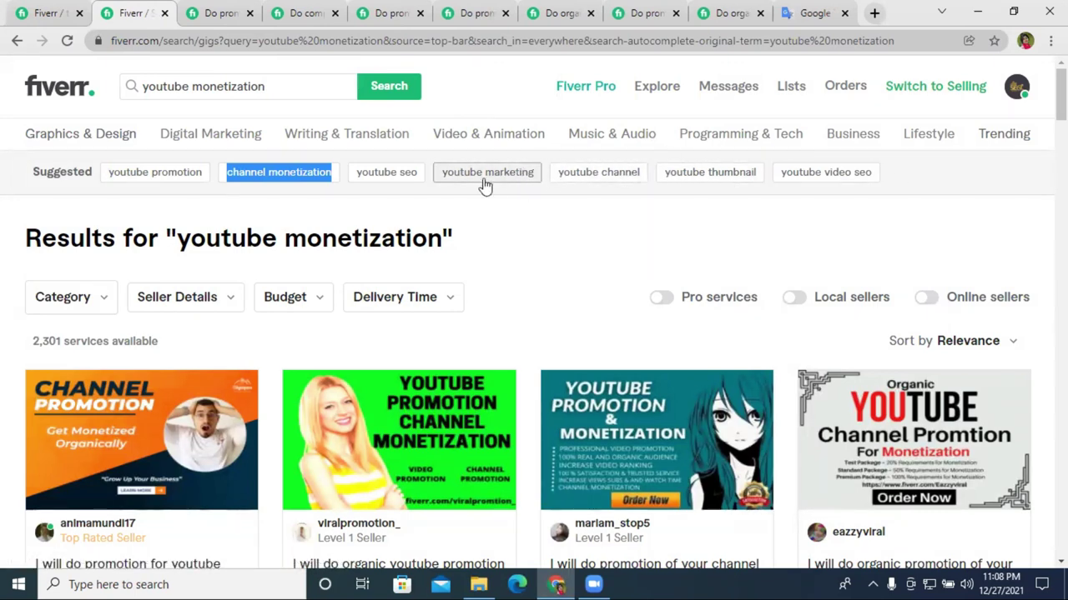
pyautogui.moveTo(542, 173); pyautogui.dragTo(448, 177)
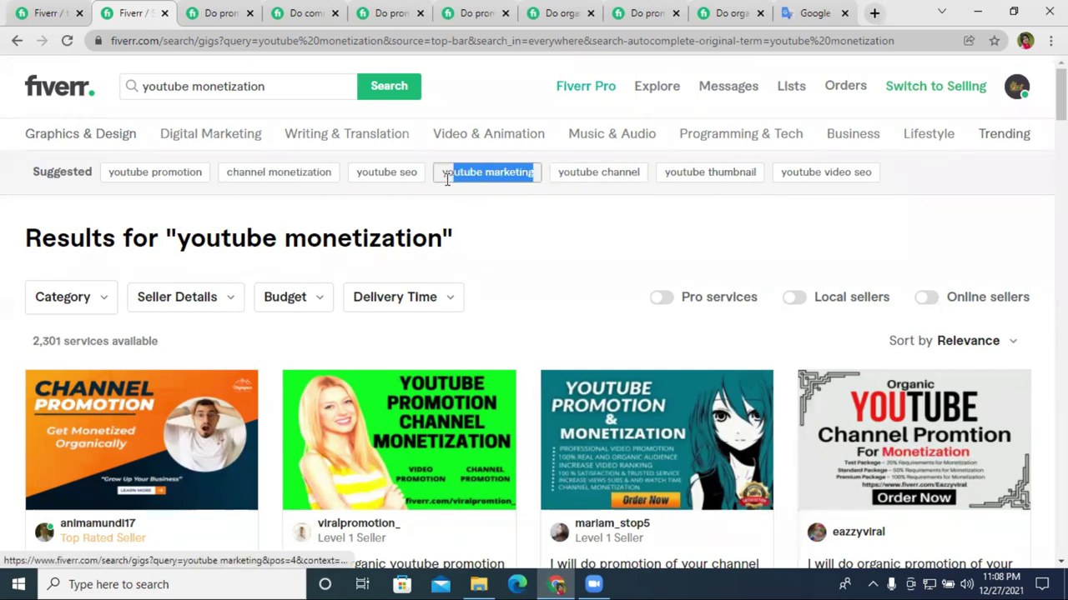
pyautogui.click(38, 8)
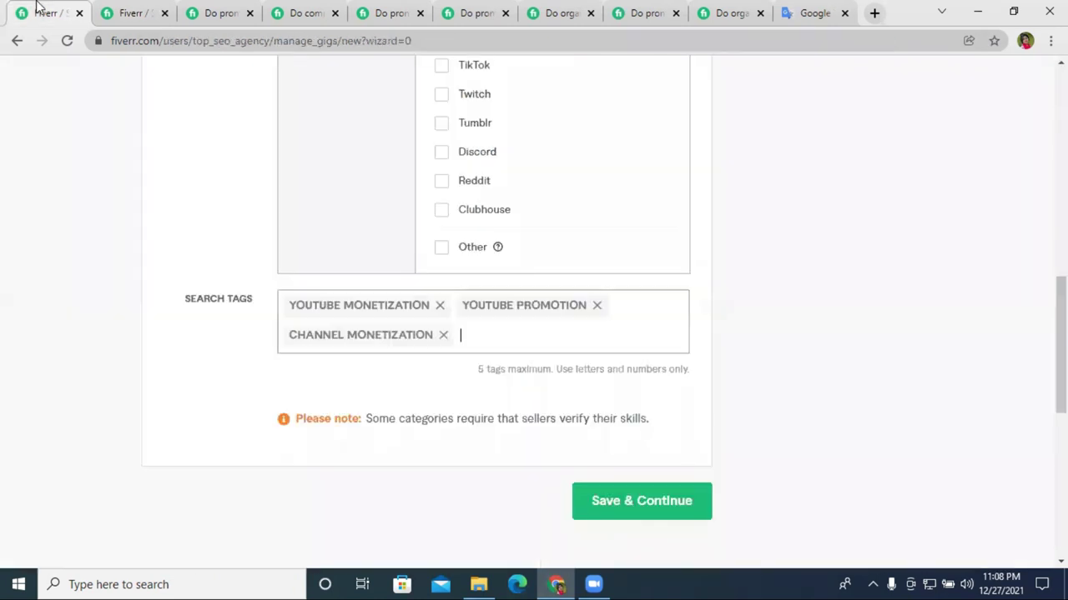
pyautogui.click(509, 325)
pyautogui.hotkey('ctrl', 'v')
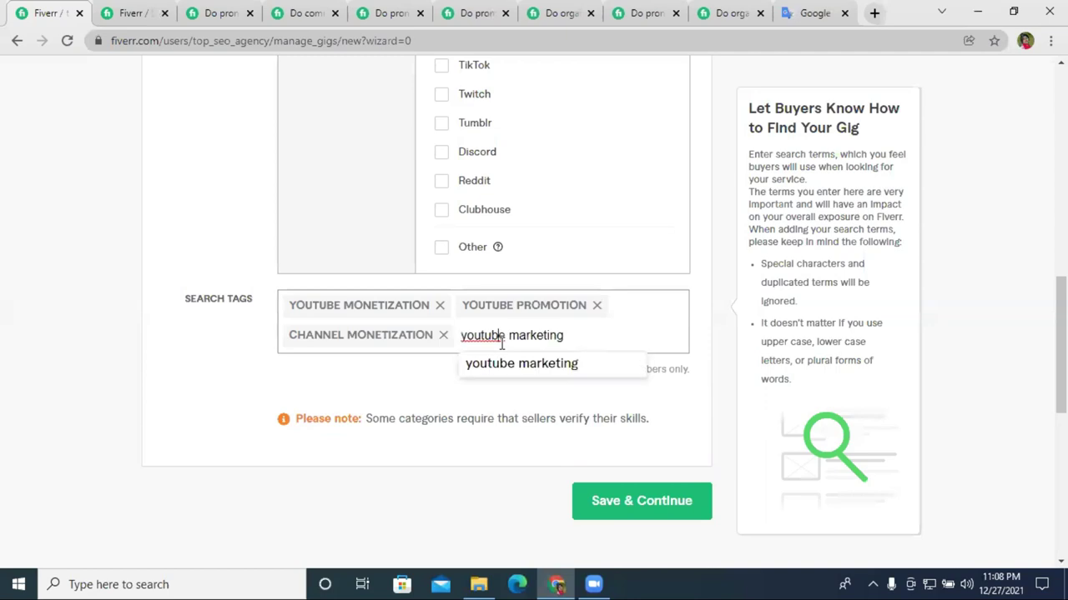
pyautogui.click(526, 367)
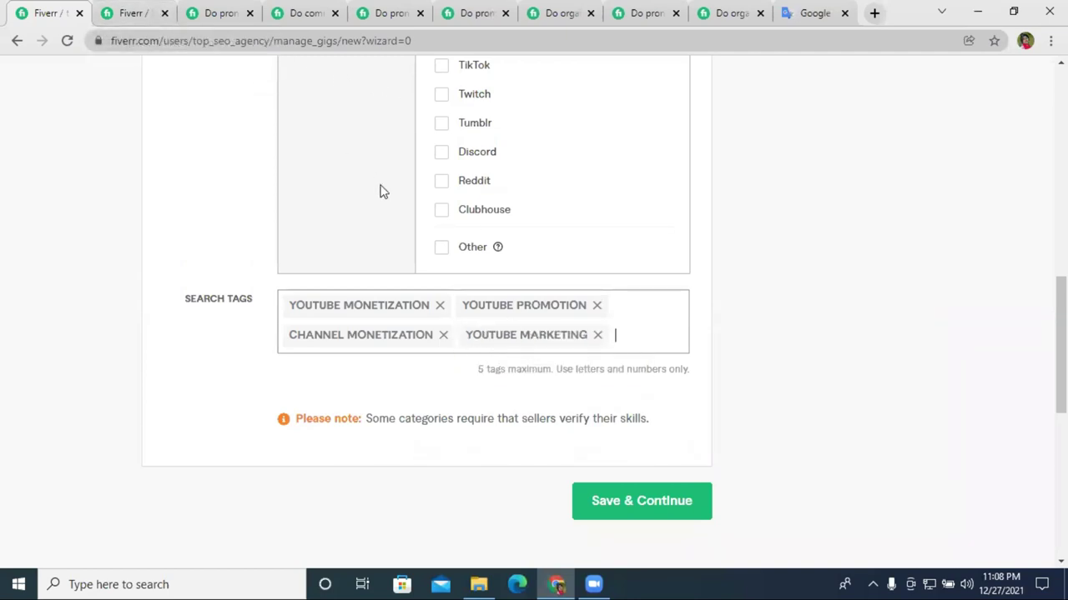
pyautogui.moveTo(626, 337)
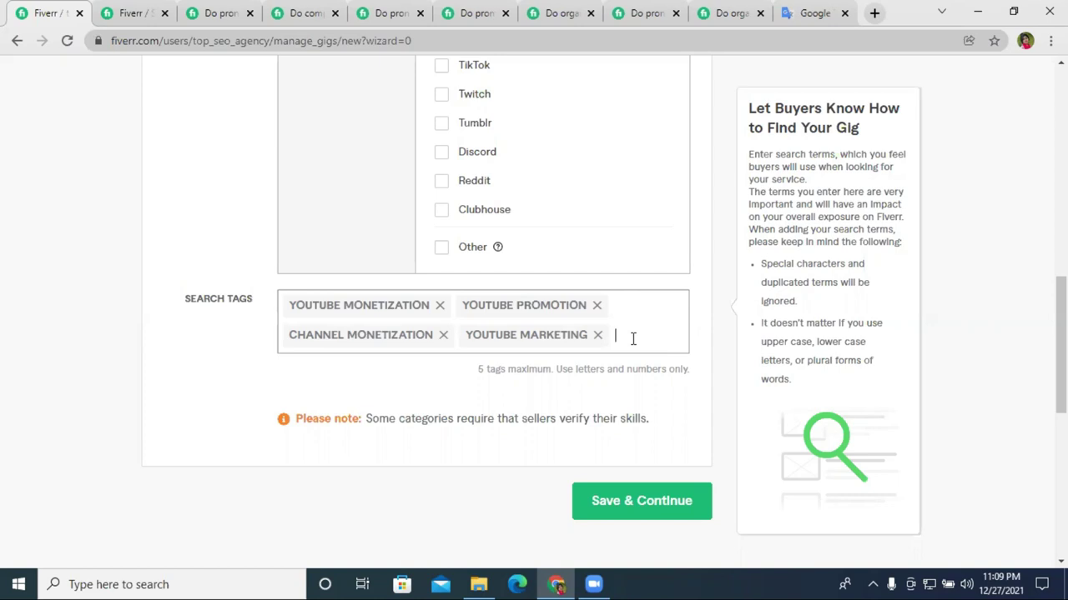
pyautogui.scroll(2, 600, 336)
pyautogui.scroll(-3, 767, 291)
pyautogui.scroll(3, 679, 293)
pyautogui.scroll(-2, 679, 292)
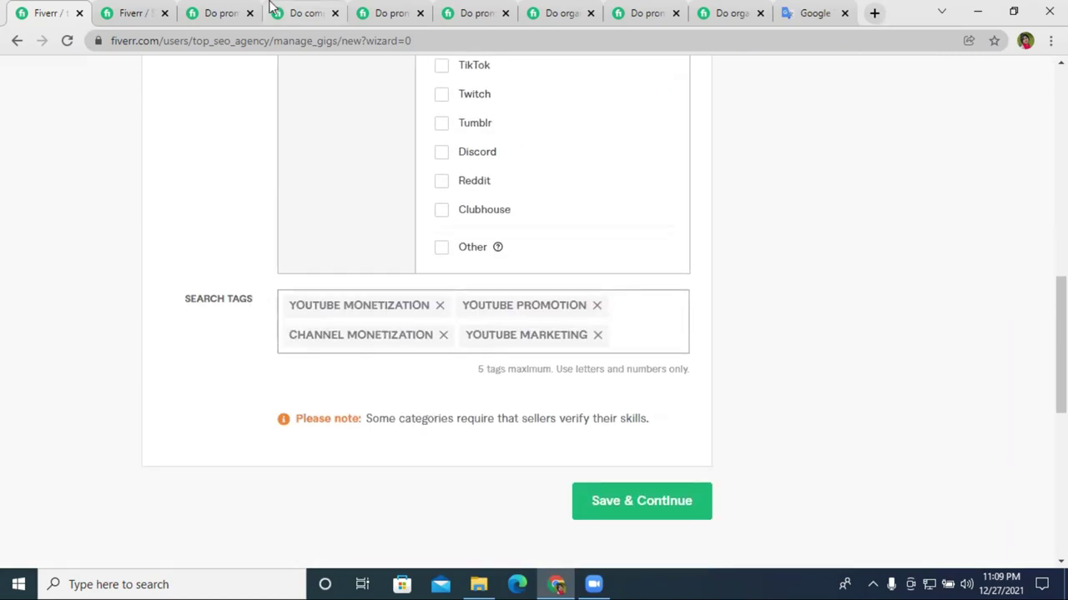
# Copy the related tag "monetize youtube" from the competing gig about complete YouTube monetization.
pyautogui.click(279, 9)
pyautogui.scroll(-5, 389, 298)
pyautogui.scroll(-20, 388, 297)
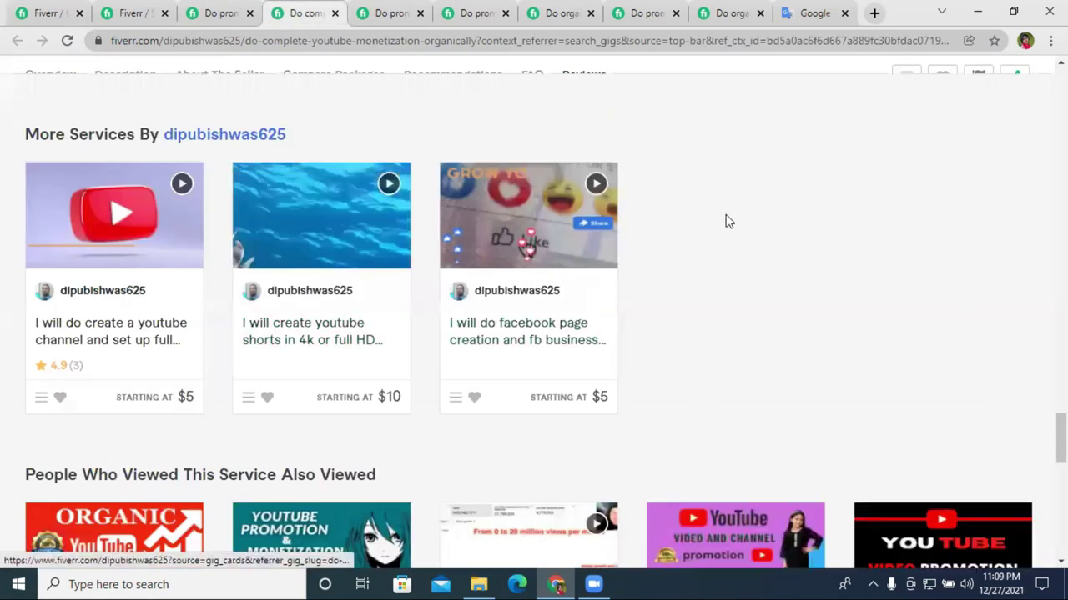
pyautogui.scroll(-10, 493, 281)
pyautogui.scroll(5, 494, 287)
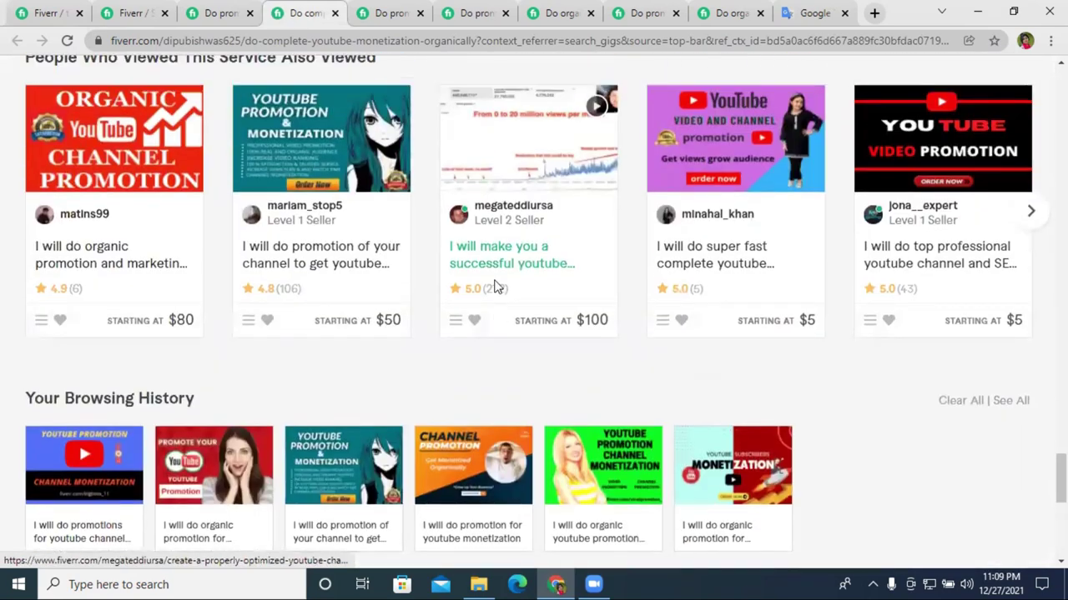
pyautogui.scroll(8, 495, 287)
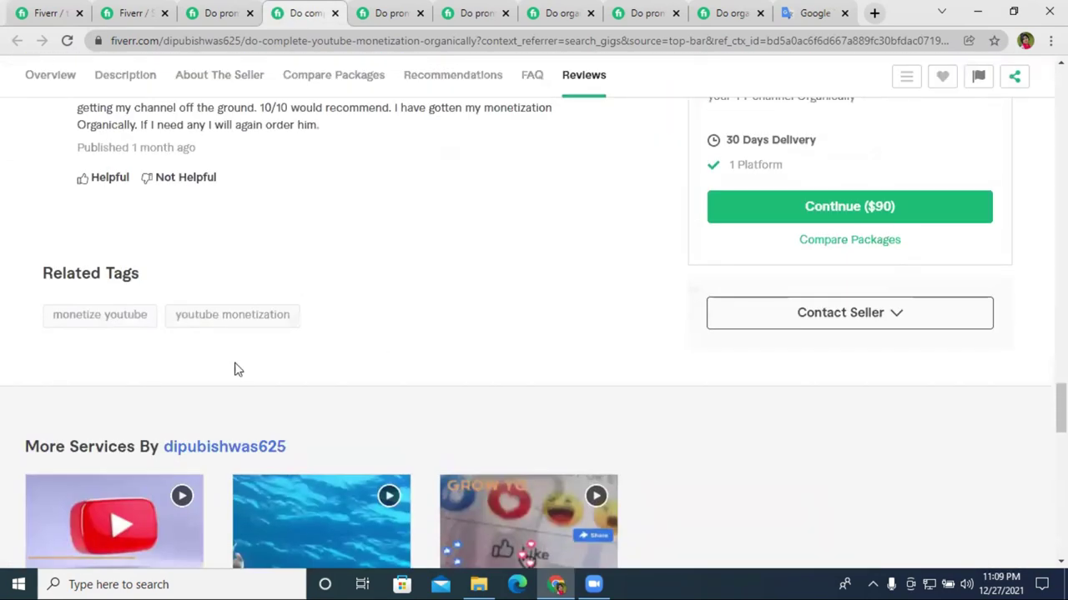
pyautogui.moveTo(33, 320); pyautogui.dragTo(148, 323)
pyautogui.rightClick(109, 324)
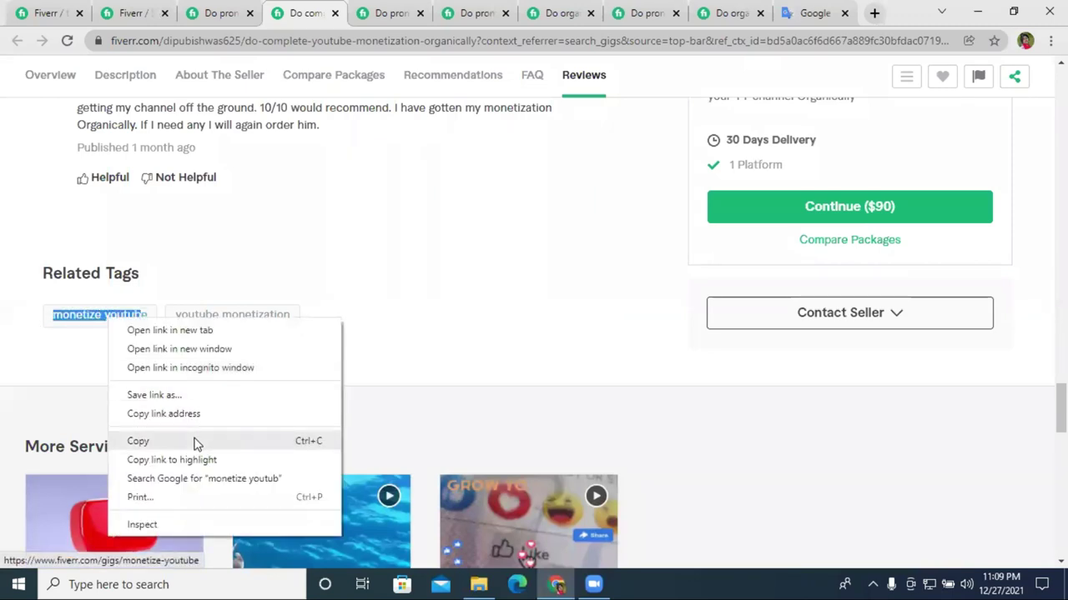
pyautogui.click(195, 441)
# Add "monetize youtube" as the fifth search tag of the new gig.
pyautogui.hotkey('ctrl', '1')
pyautogui.rightClick(629, 345)
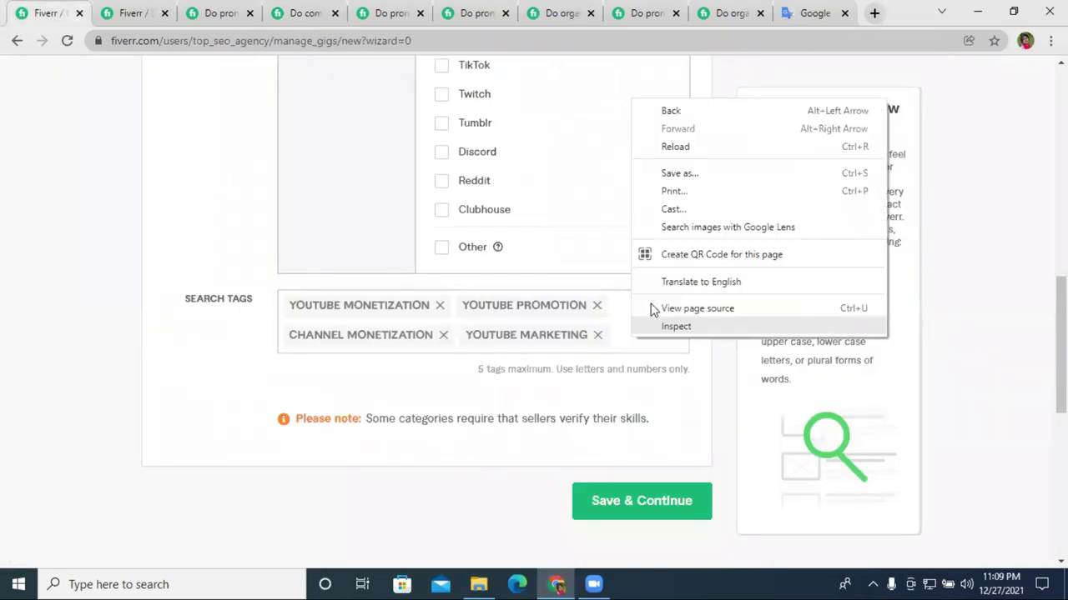
pyautogui.click(628, 337)
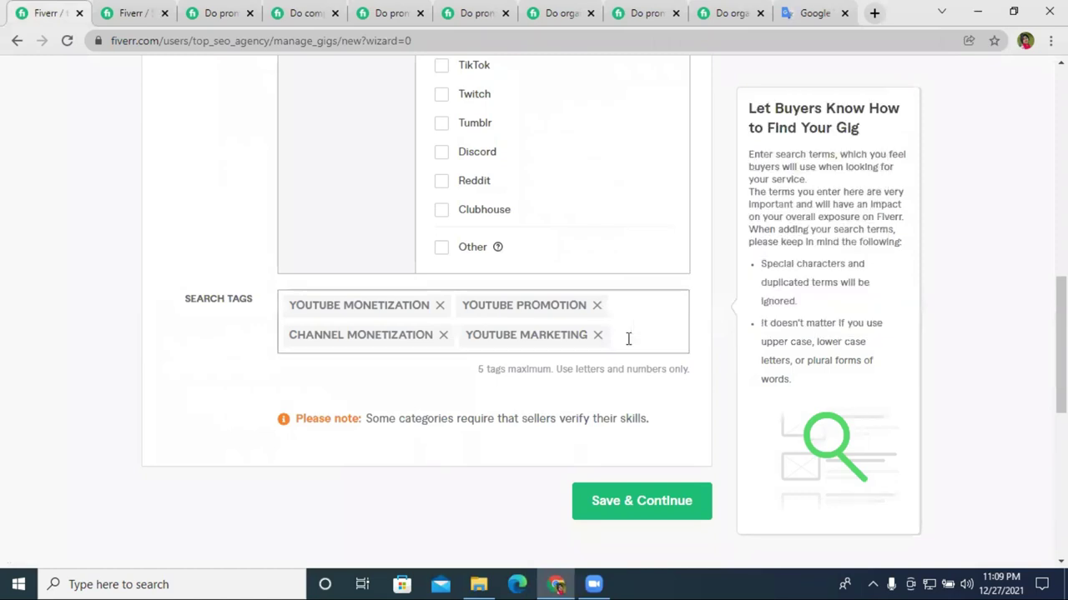
pyautogui.hotkey('ctrl', 'v')
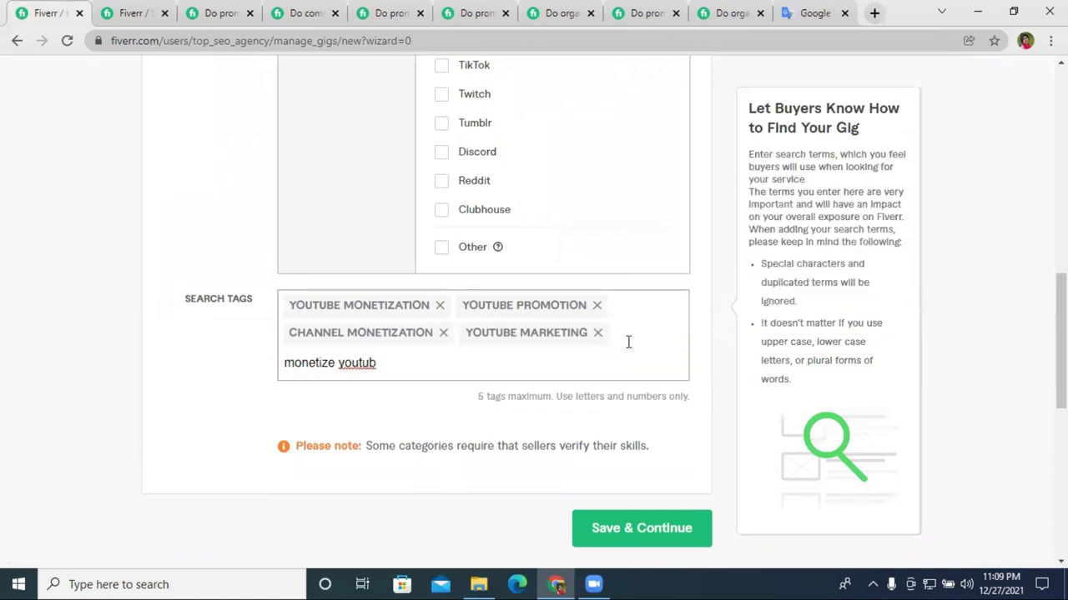
pyautogui.write('e')
pyautogui.press('Return')
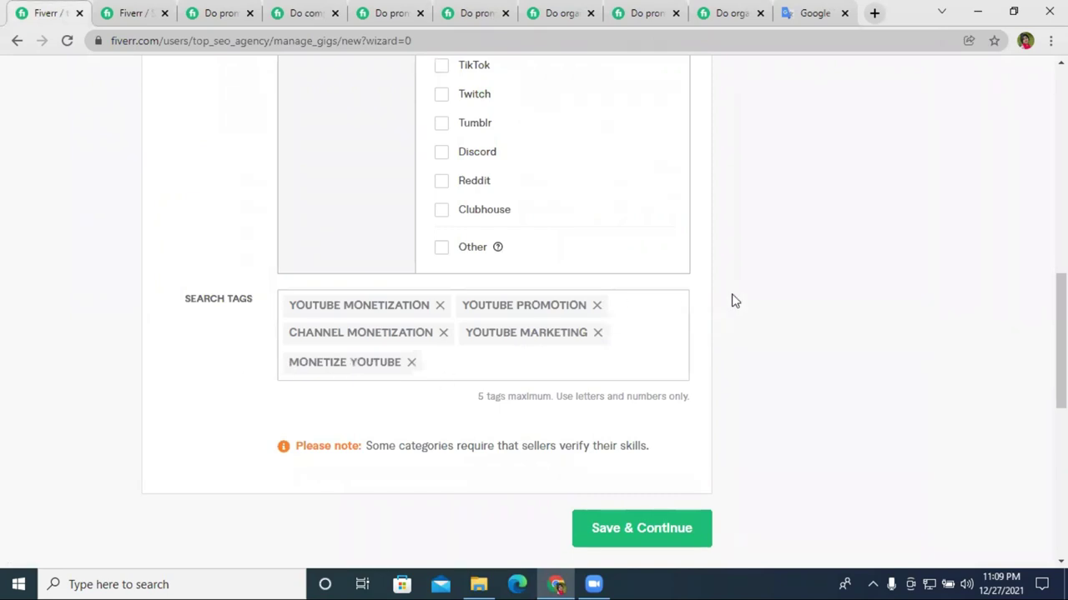
# Save the gig overview and continue to the Scope & Pricing page.
pyautogui.scroll(-3, 626, 284)
pyautogui.click(629, 219)
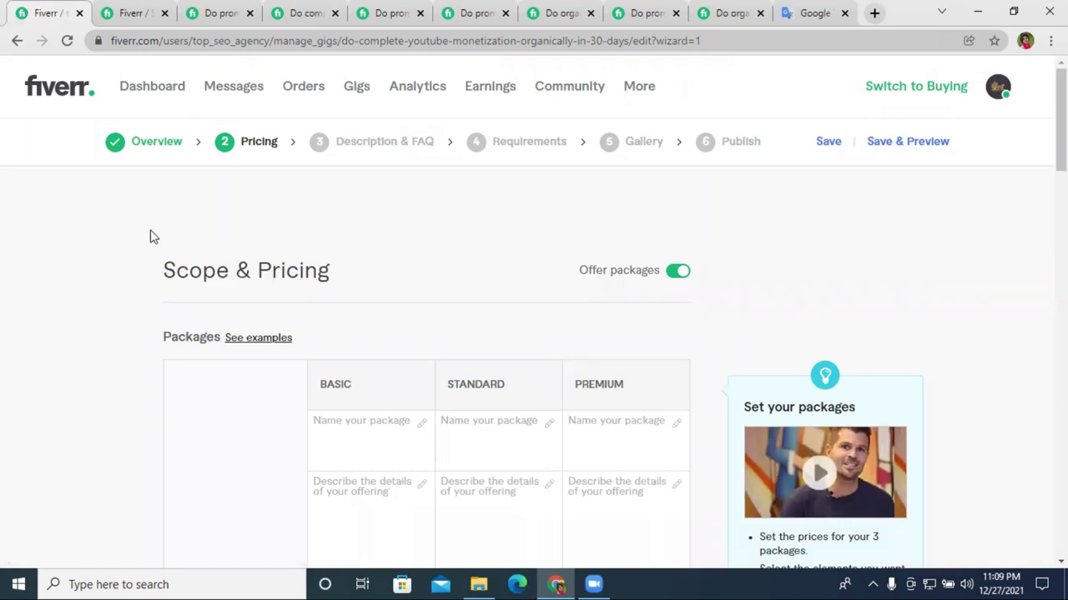
pyautogui.scroll(-5, 567, 209)
pyautogui.scroll(5, 738, 216)
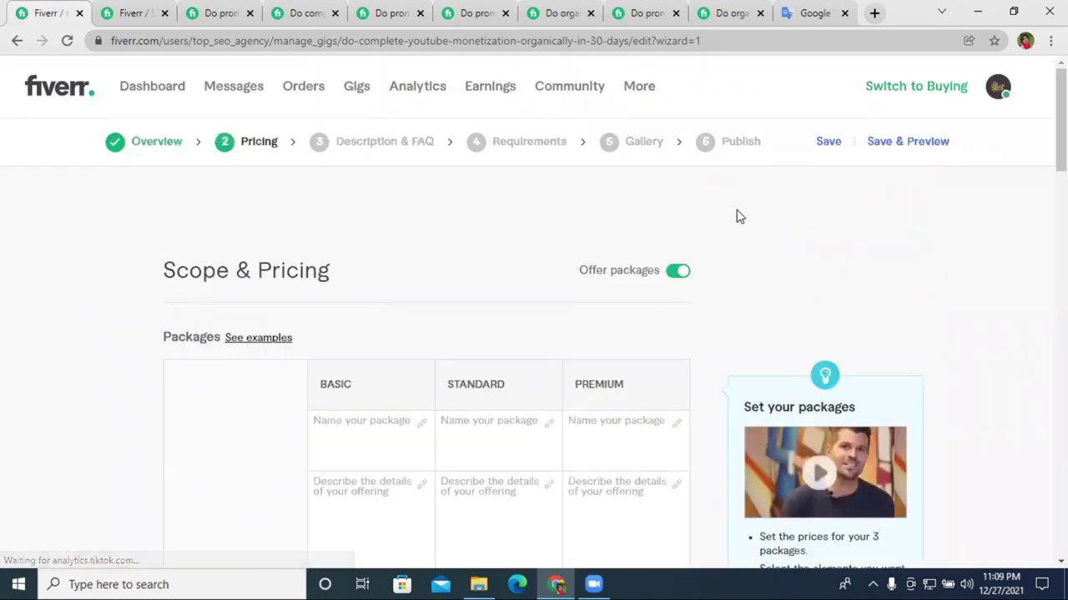
# Return to the gig's Overview, add an SEO title and shorten it to "complete youtube monetization organically".
pyautogui.click(160, 147)
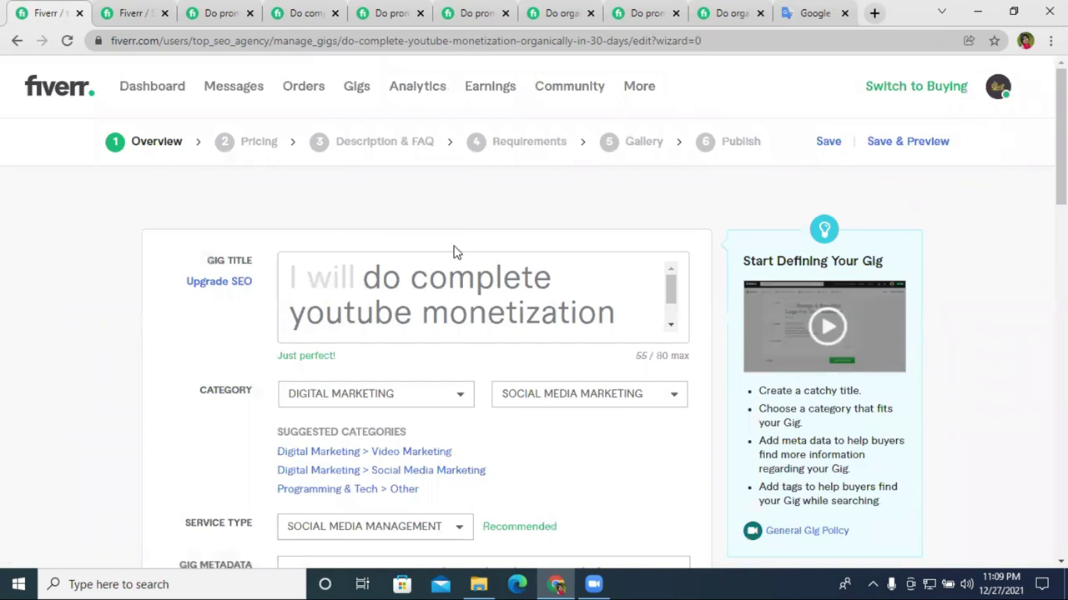
pyautogui.click(218, 284)
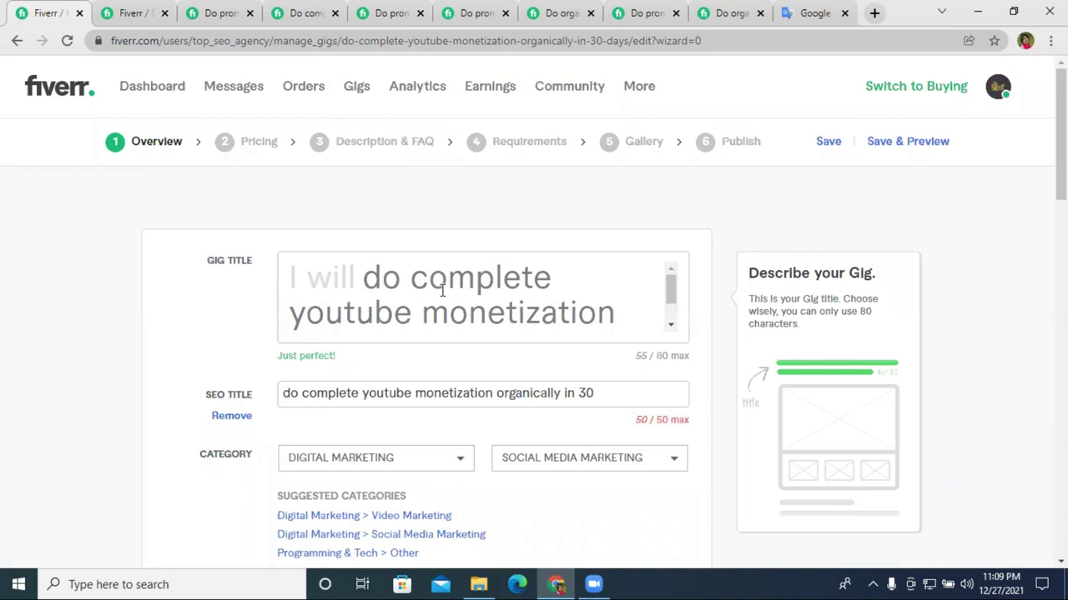
pyautogui.scroll(-1, 442, 290)
pyautogui.moveTo(593, 394); pyautogui.dragTo(562, 401)
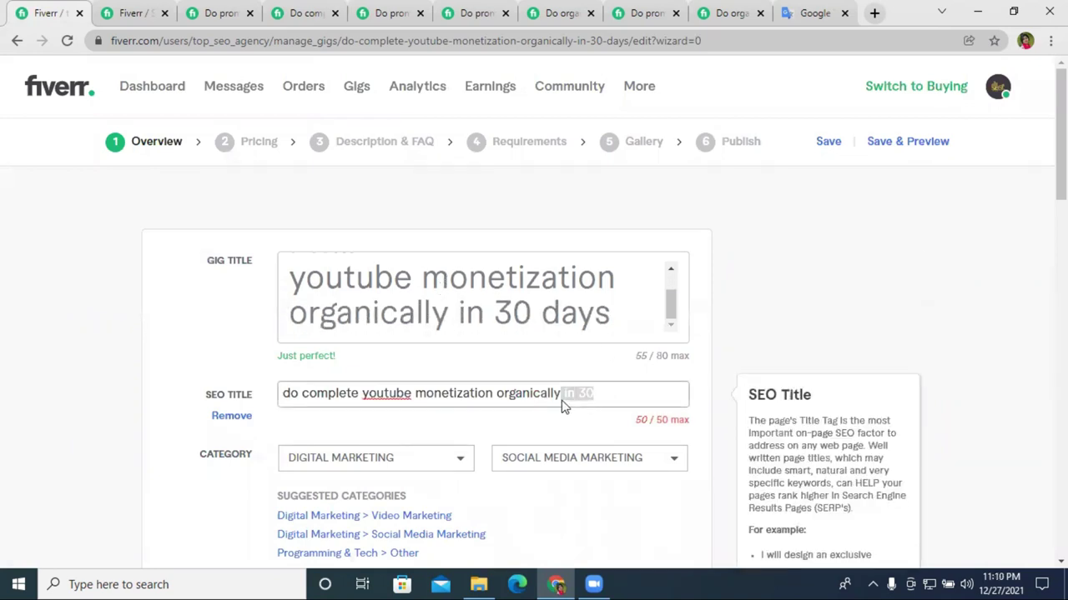
pyautogui.press('BackSpace')
pyautogui.moveTo(299, 392); pyautogui.dragTo(269, 400)
pyautogui.press('BackSpace')
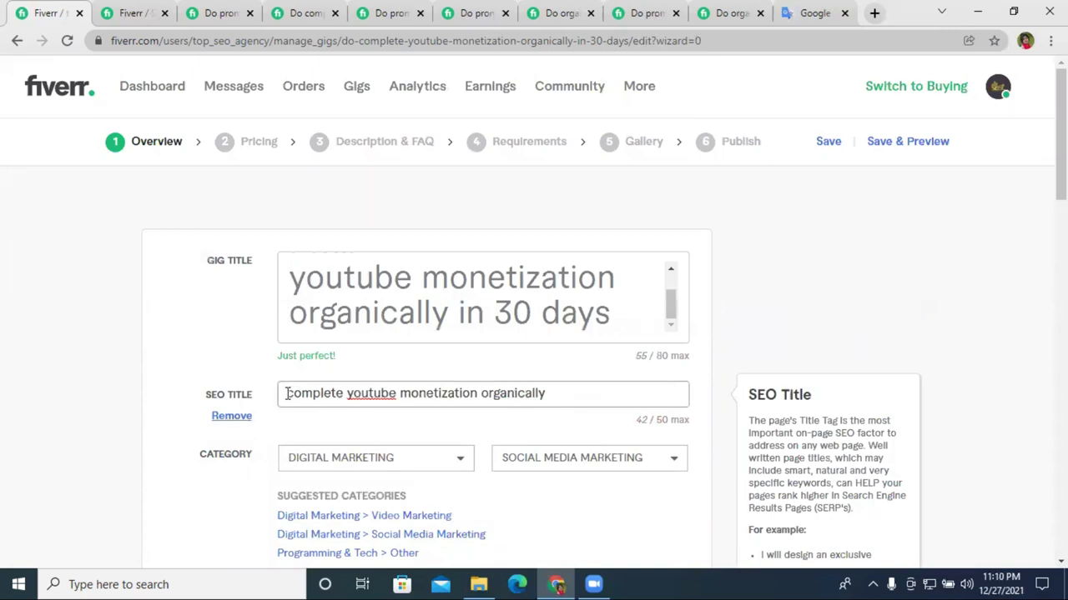
pyautogui.press('Delete')
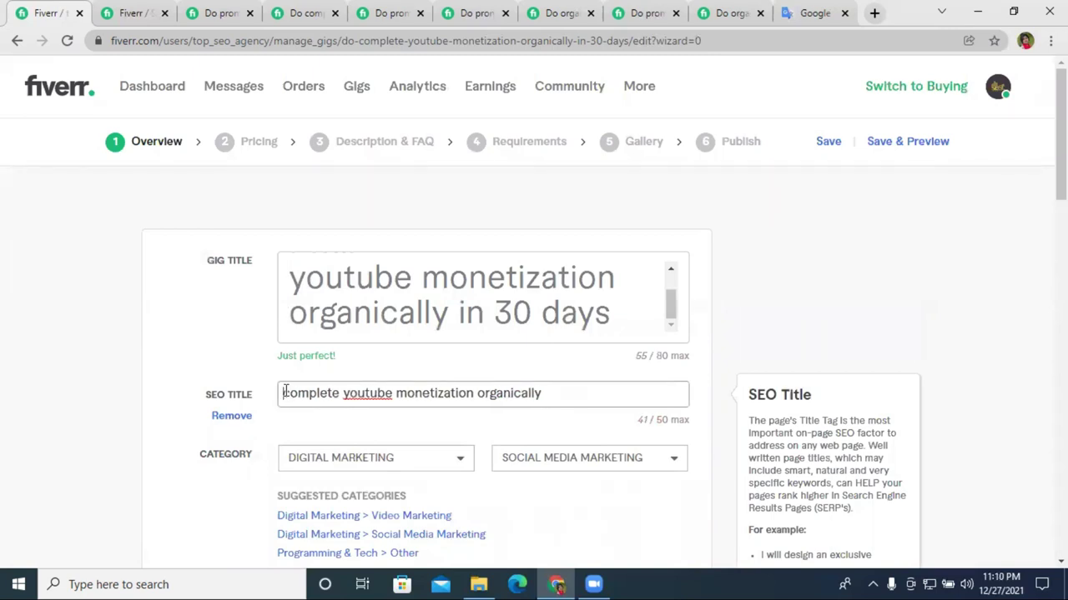
# Insert "channel" after "youtube" in the SEO title and move "organically" to the beginning of the title.
pyautogui.click(394, 393)
pyautogui.write('channel')
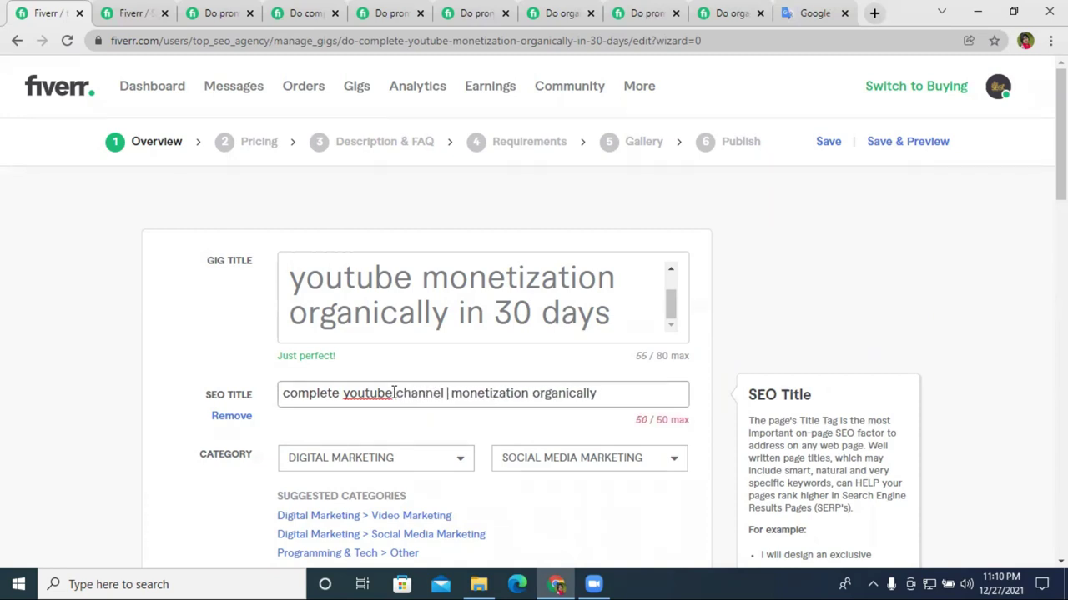
pyautogui.doubleClick(578, 393)
pyautogui.rightClick(579, 393)
pyautogui.click(621, 183)
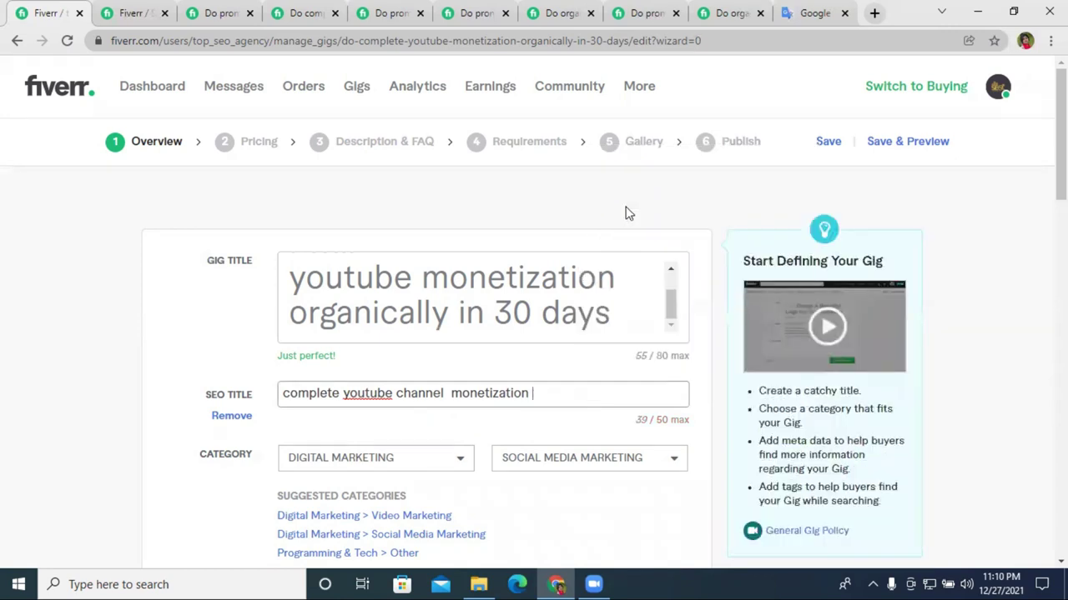
pyautogui.click(281, 402)
pyautogui.hotkey('ctrl', 'v')
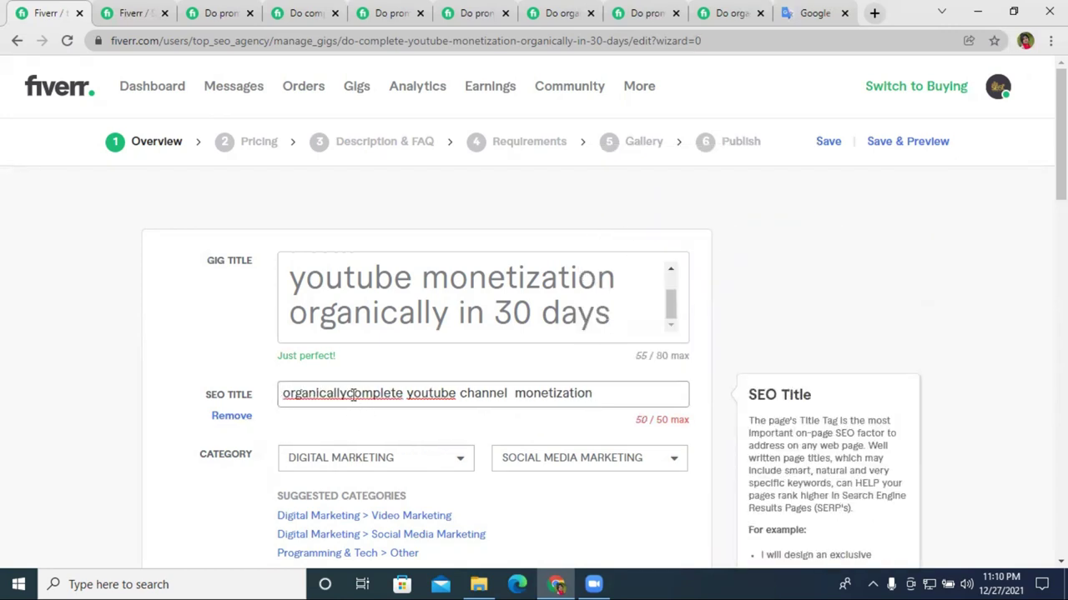
# Fix the spacing before "monetization" and "complete" in the SEO title and shorten "organically" to "organic".
pyautogui.click(514, 393)
pyautogui.press('BackSpace')
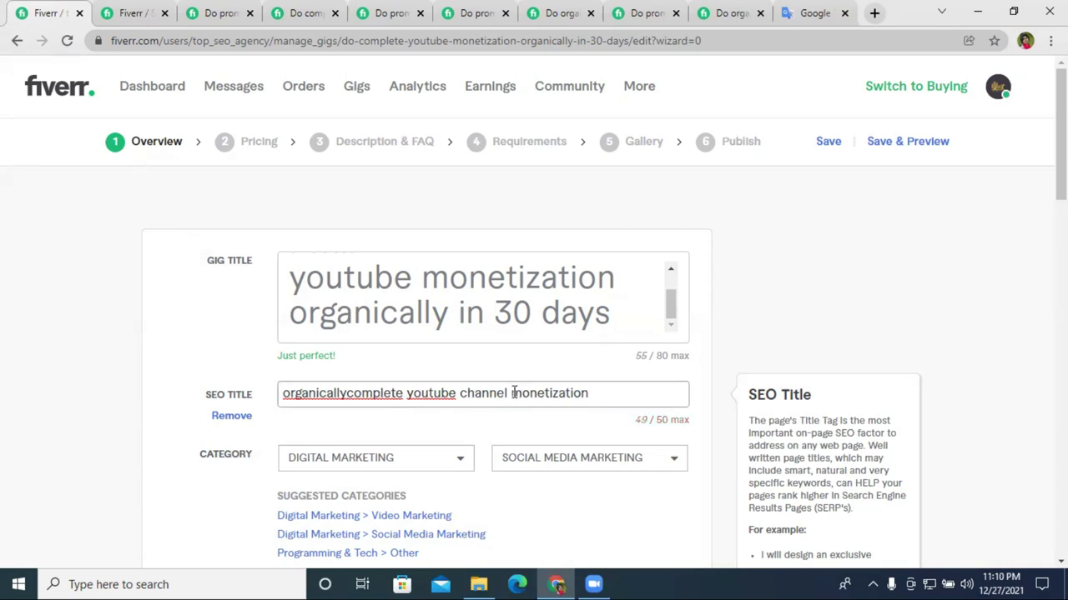
pyautogui.click(346, 393)
pyautogui.moveTo(346, 393); pyautogui.dragTo(336, 394)
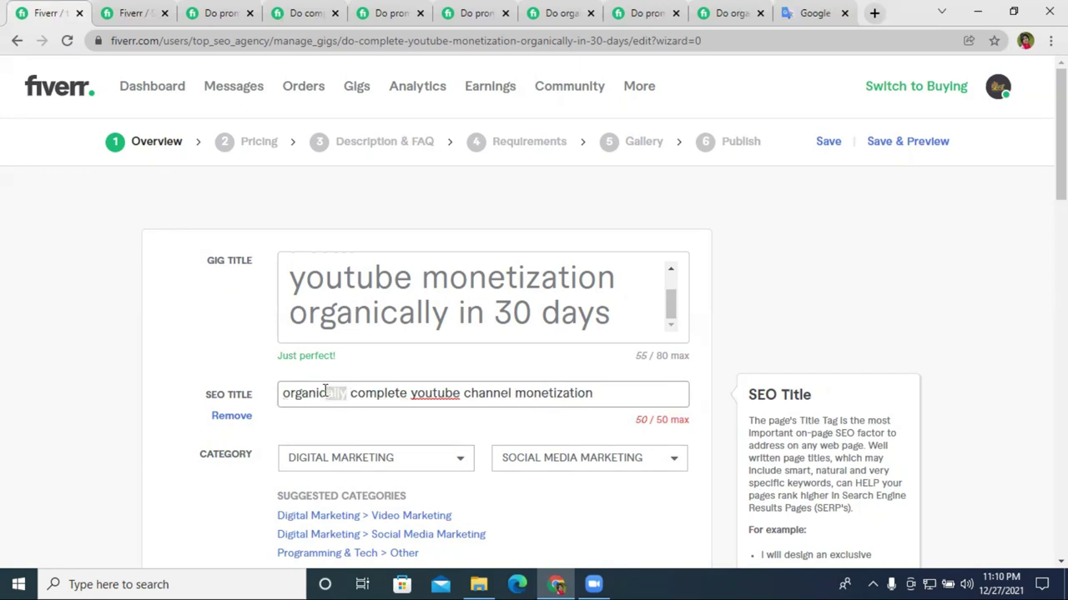
pyautogui.press('BackSpace')
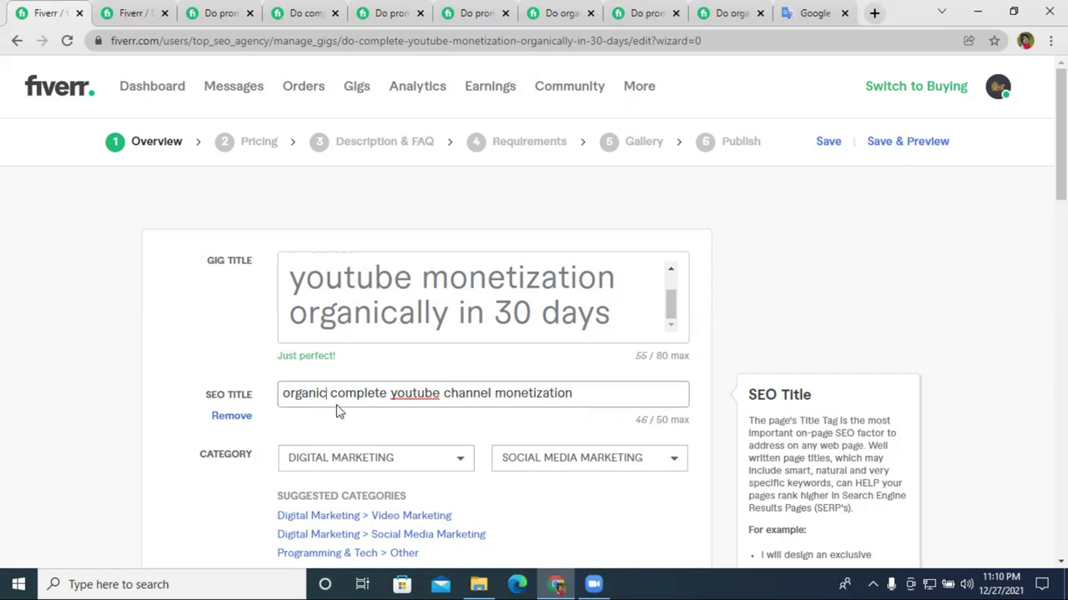
# Correct "youtube" to the suggested spelling "YouTube" in the SEO title and move "organic" to just after "complete".
pyautogui.rightClick(419, 394)
pyautogui.click(454, 219)
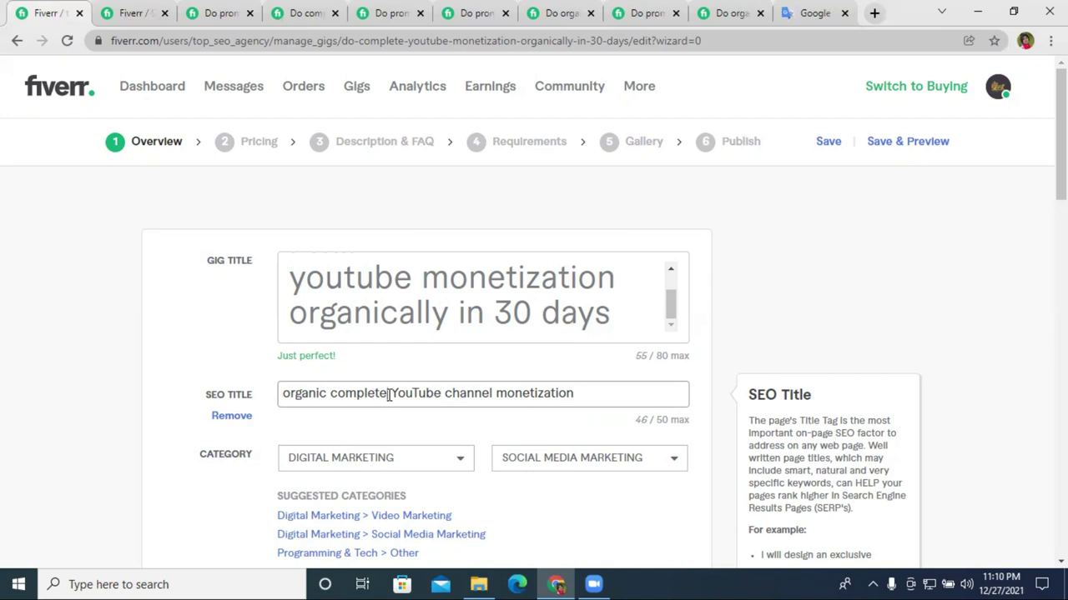
pyautogui.rightClick(298, 392)
pyautogui.click(297, 393)
pyautogui.doubleClick(298, 393)
pyautogui.rightClick(298, 395)
pyautogui.click(345, 189)
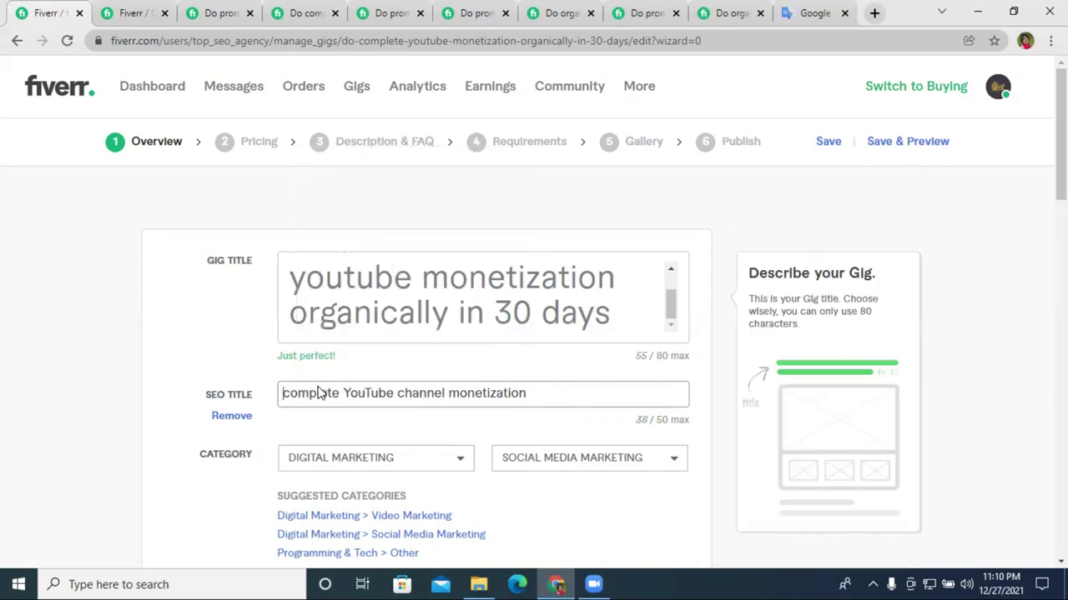
pyautogui.hotkey('ctrl', 'v')
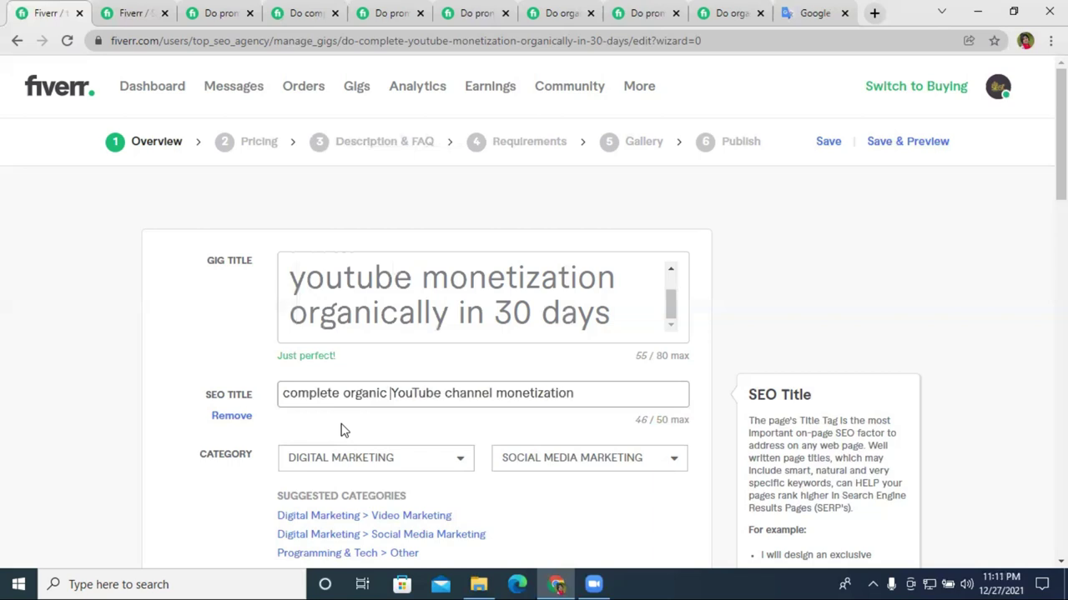
# Save the gig overview with the revised SEO title and continue to the Scope & Pricing page.
pyautogui.scroll(-9, 691, 348)
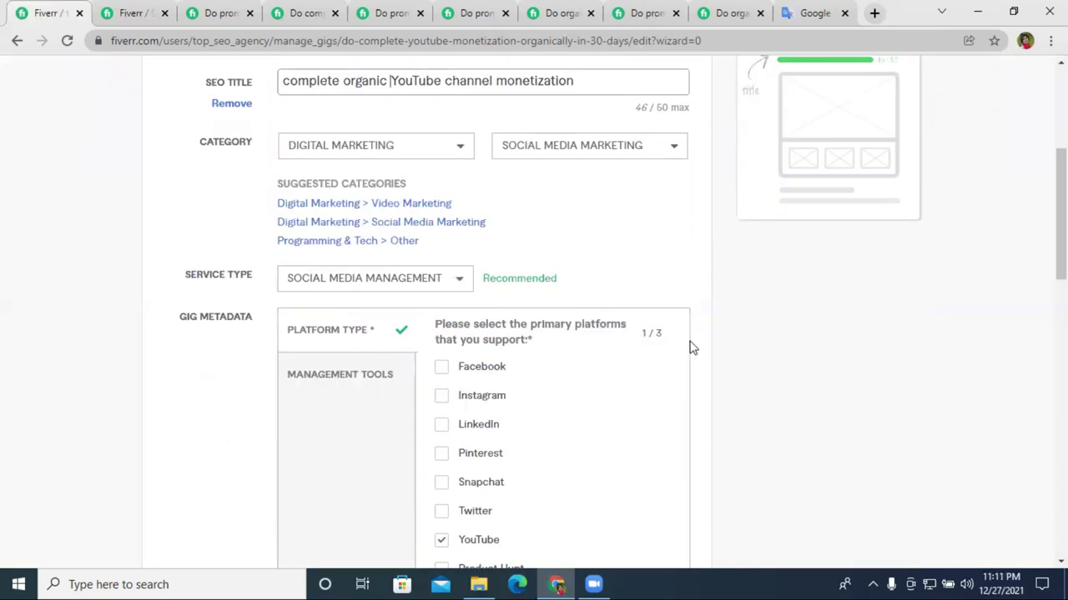
pyautogui.scroll(-5, 705, 375)
pyautogui.click(596, 264)
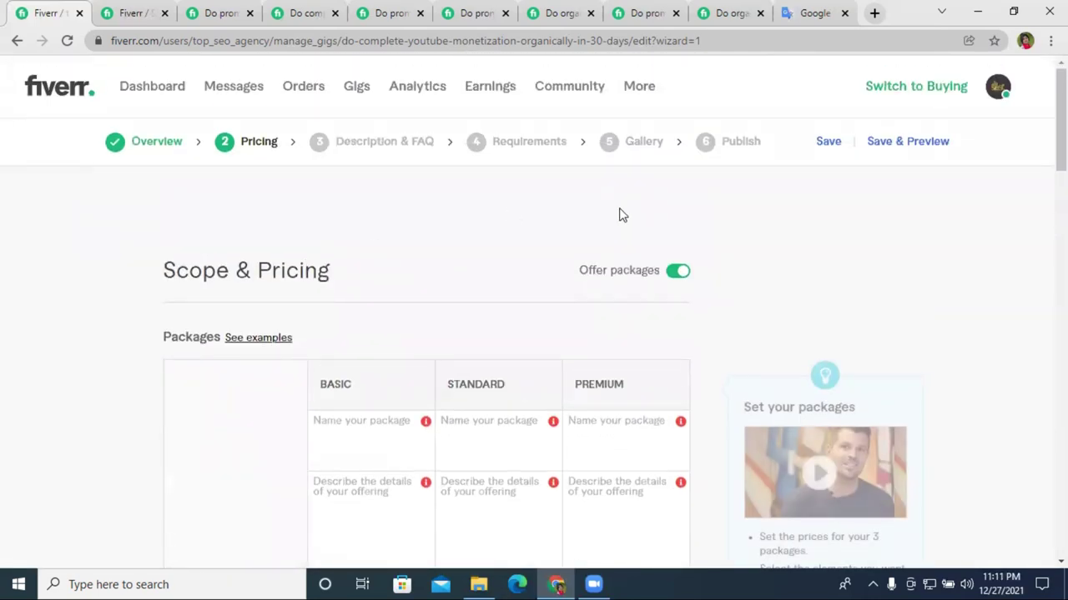
# Examine the Basic, Standard and Premium columns of the packages table and their package name fields.
pyautogui.scroll(-2, 443, 250)
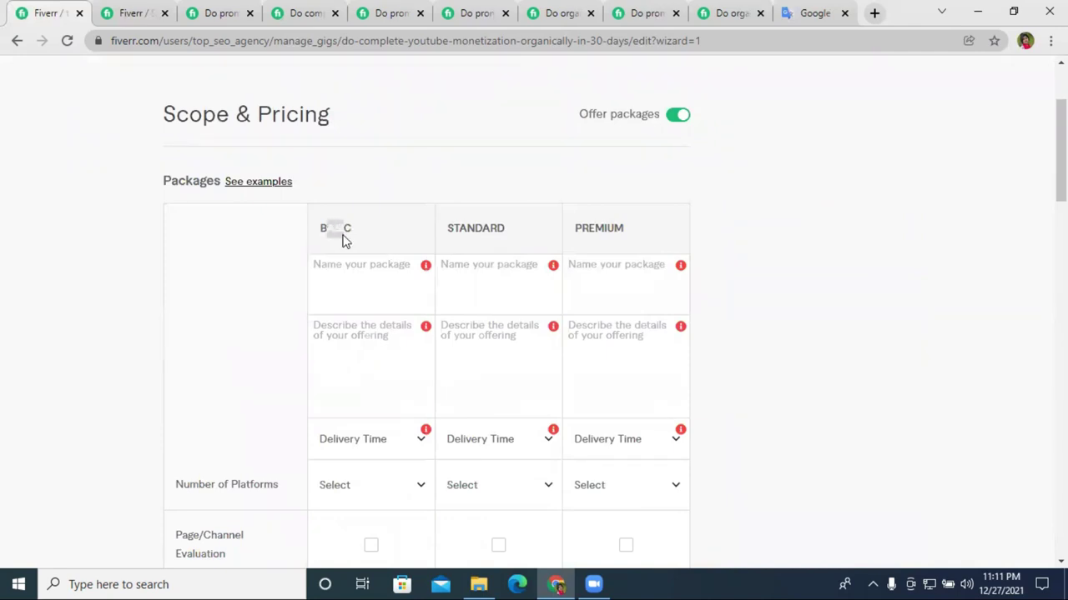
pyautogui.click(364, 271)
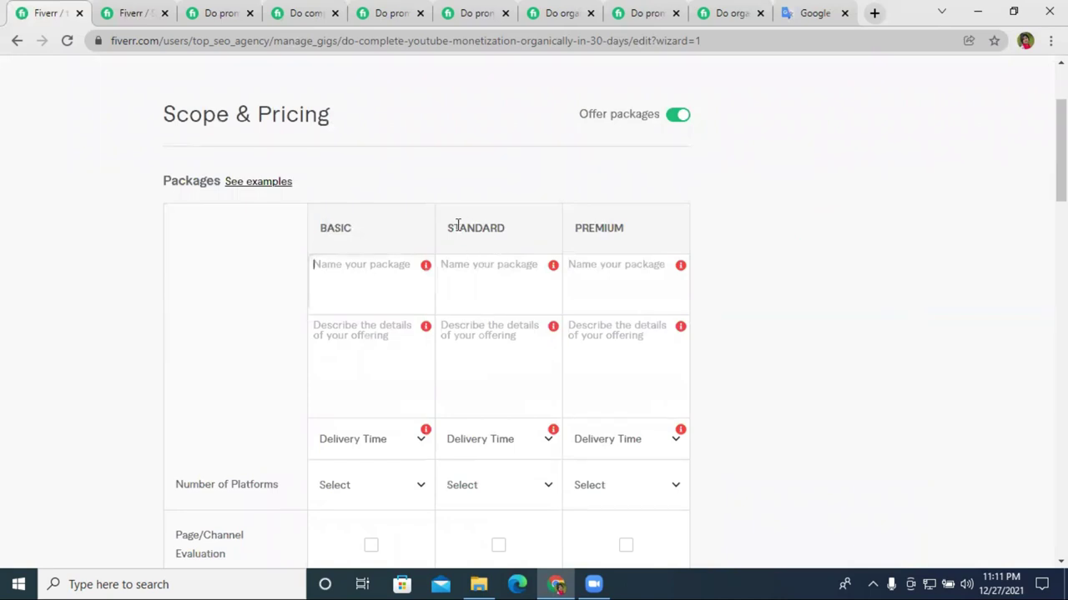
pyautogui.moveTo(344, 231); pyautogui.dragTo(322, 231)
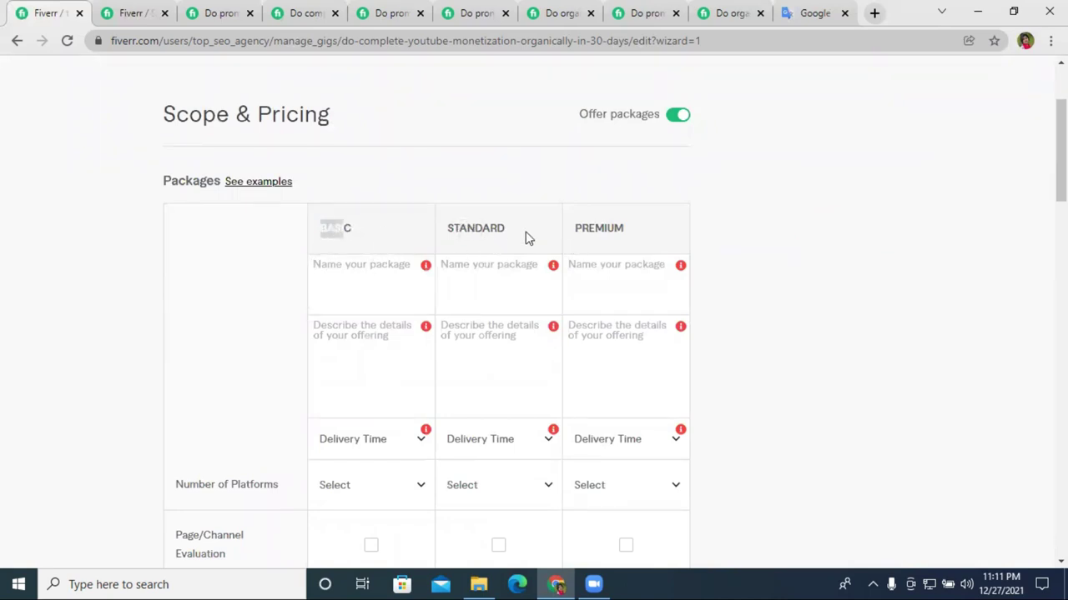
pyautogui.click(482, 269)
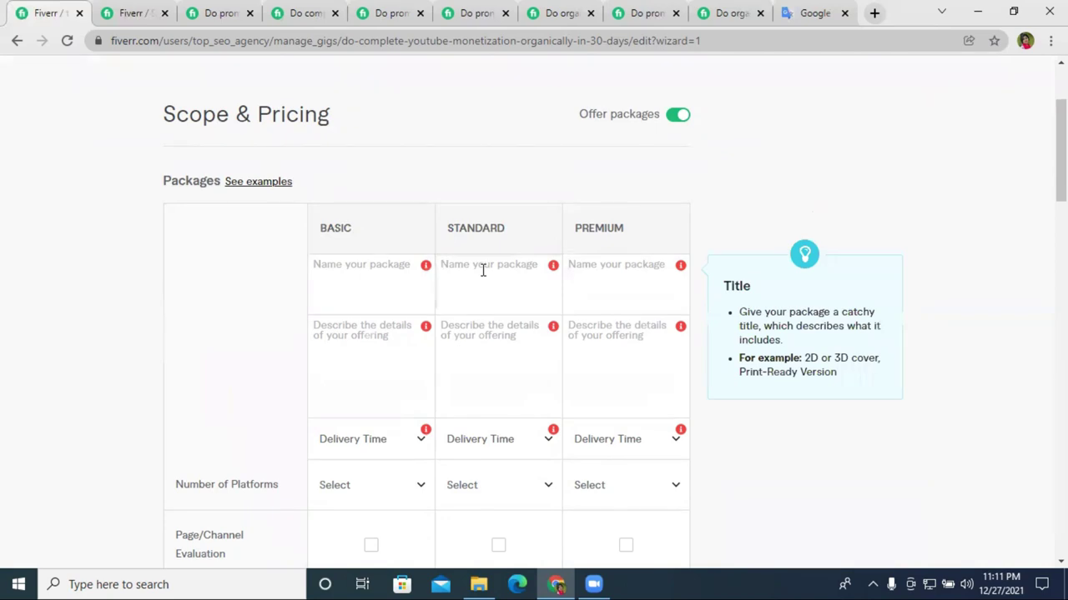
pyautogui.moveTo(510, 228); pyautogui.dragTo(301, 238)
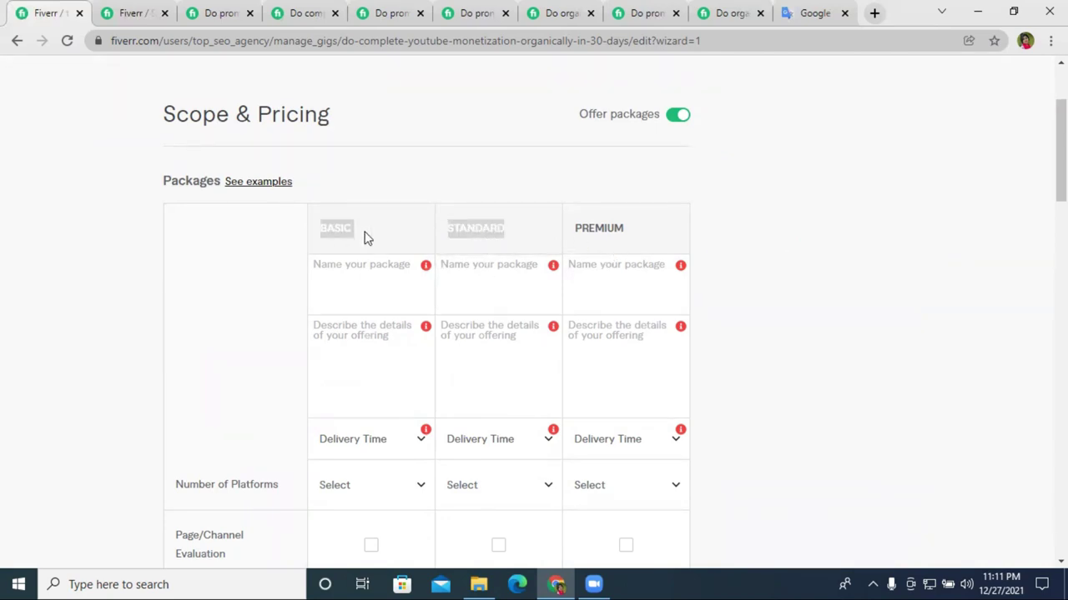
pyautogui.moveTo(616, 238); pyautogui.dragTo(600, 269)
pyautogui.click(600, 268)
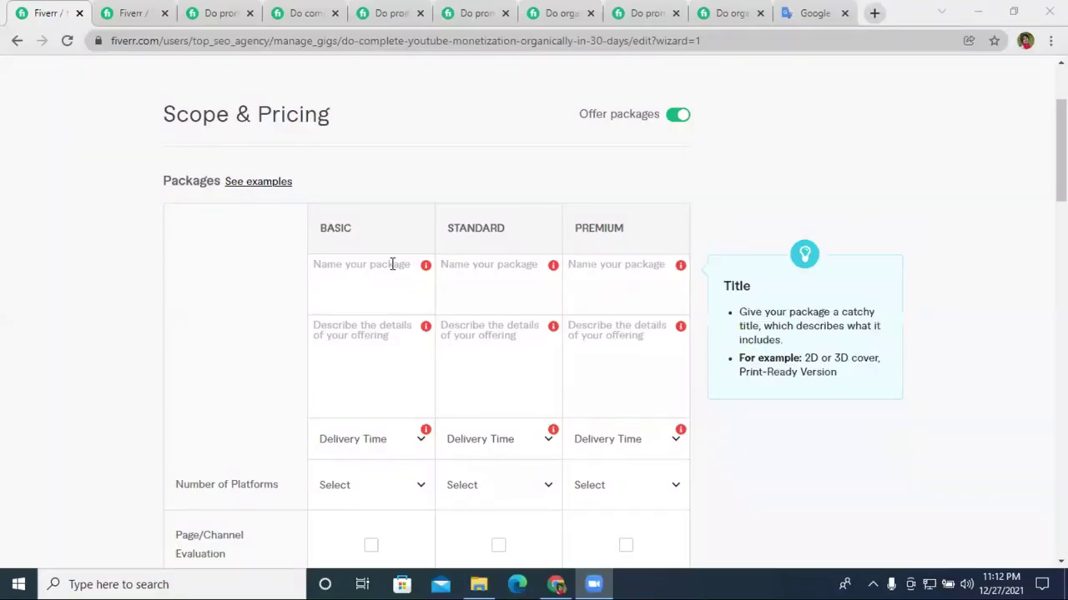
pyautogui.click(357, 262)
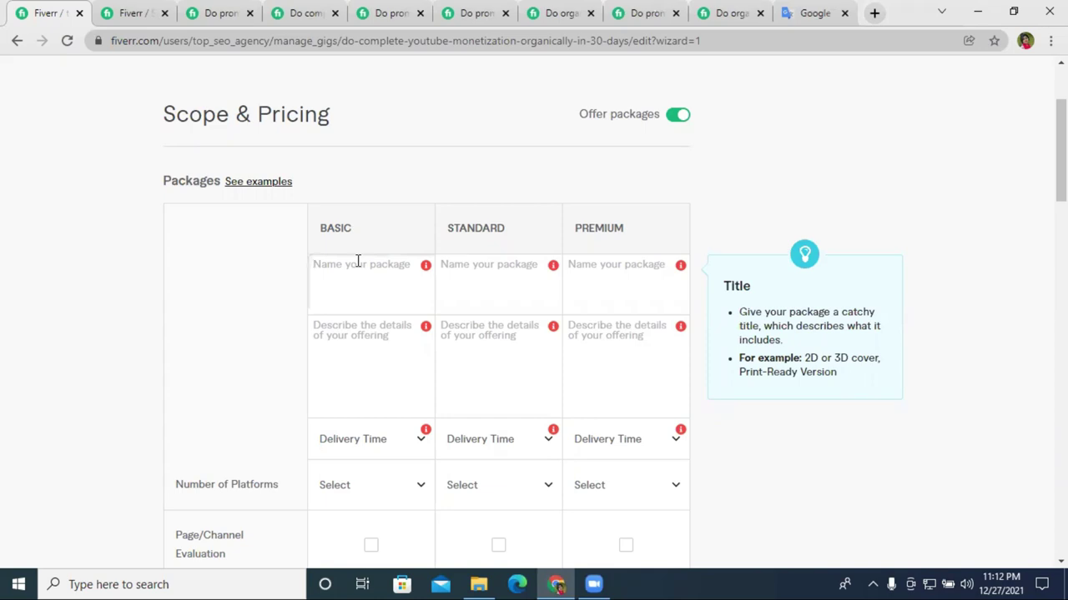
# Review the packages of the competing gigs for YouTube channel monetization promotions and for organic promotion by social ads.
pyautogui.click(642, 12)
pyautogui.scroll(5, 700, 298)
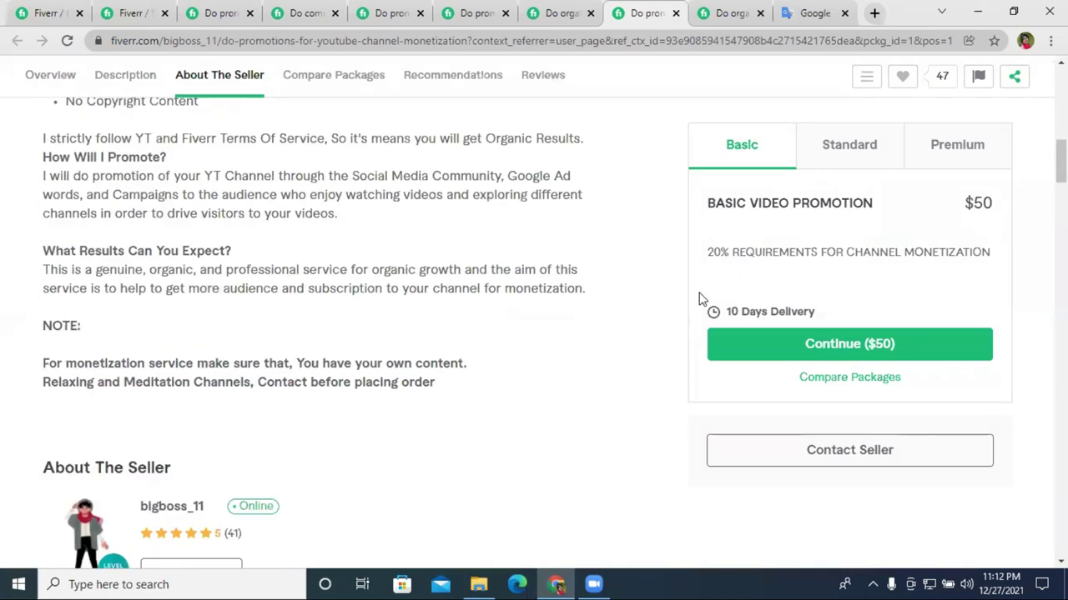
pyautogui.click(831, 162)
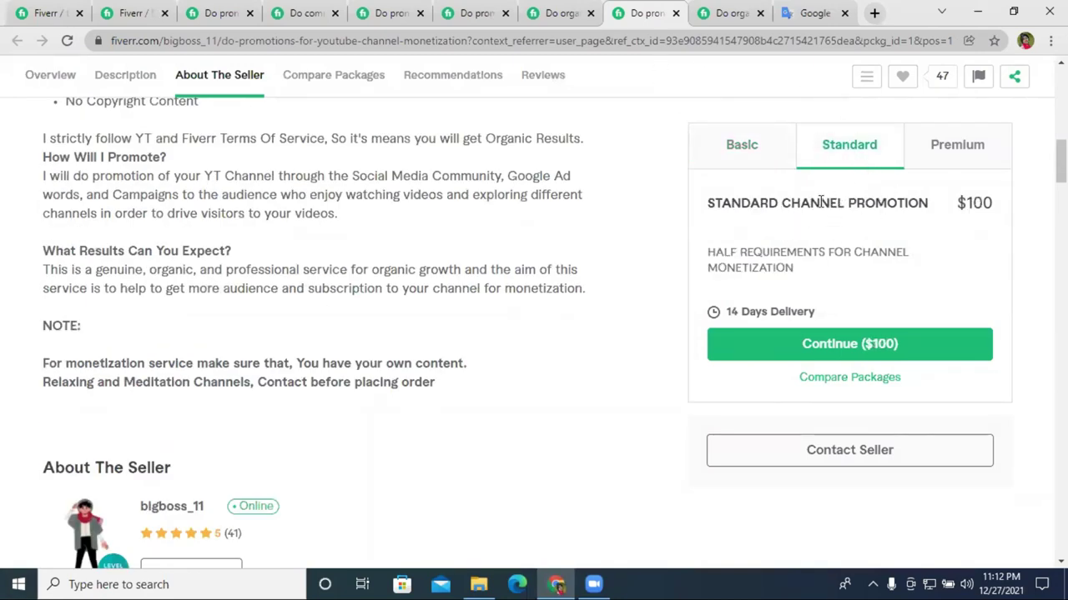
pyautogui.click(739, 15)
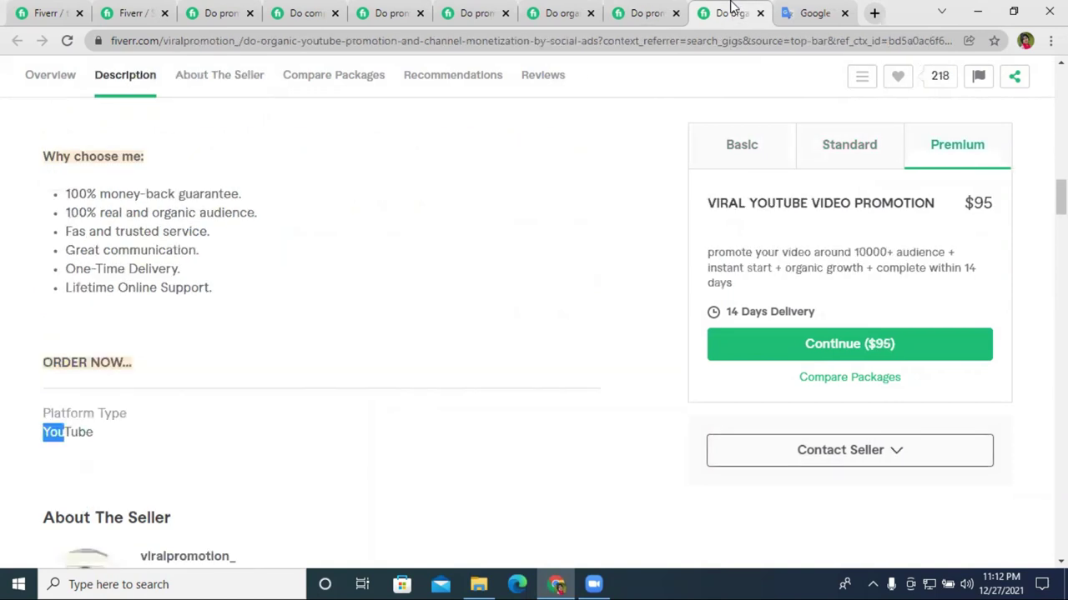
# Examine the package price and scope of the competing gig "I will do organic promotion for youtube channel monetization".
pyautogui.click(572, 10)
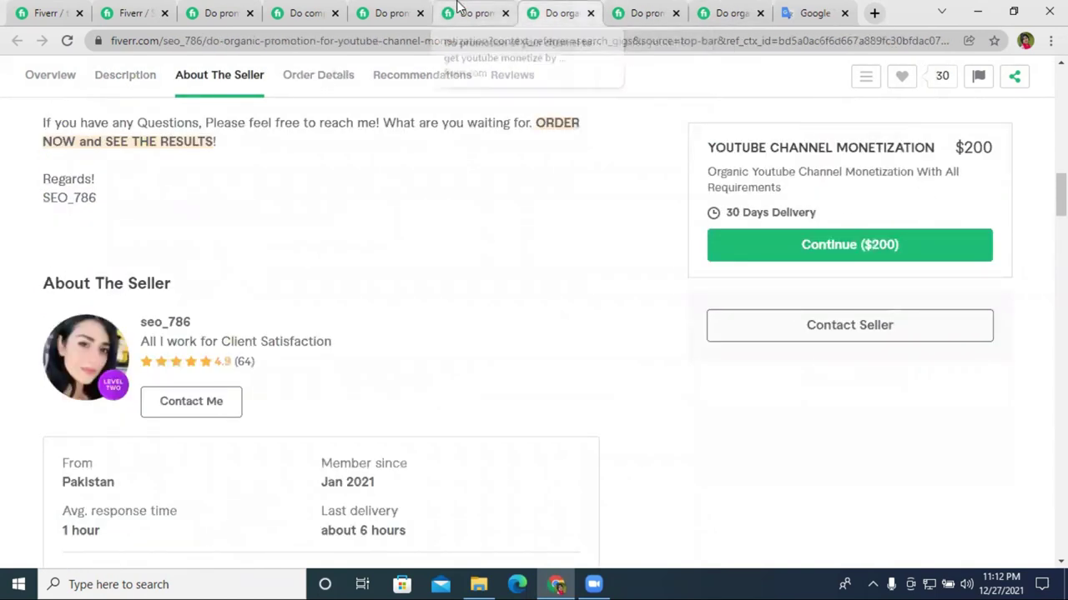
pyautogui.scroll(7, 942, 171)
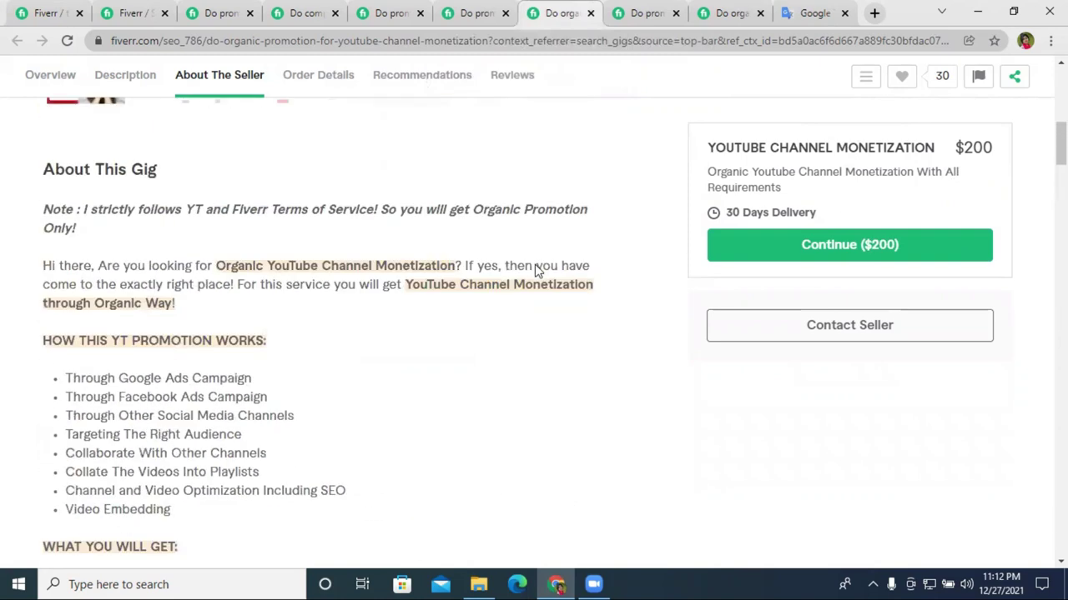
pyautogui.scroll(6, 534, 267)
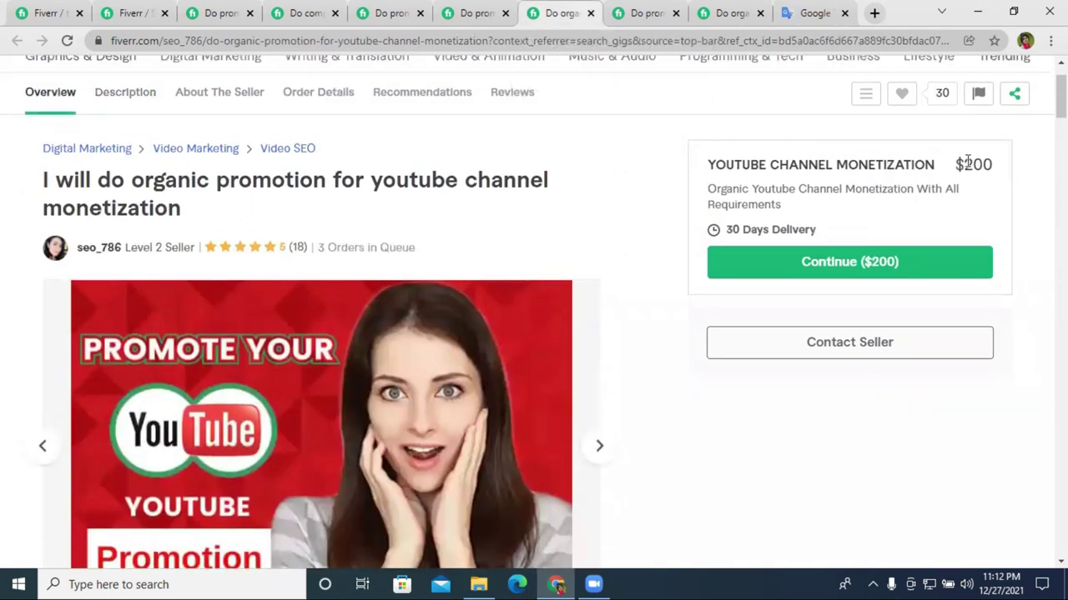
pyautogui.moveTo(963, 164); pyautogui.dragTo(1002, 168)
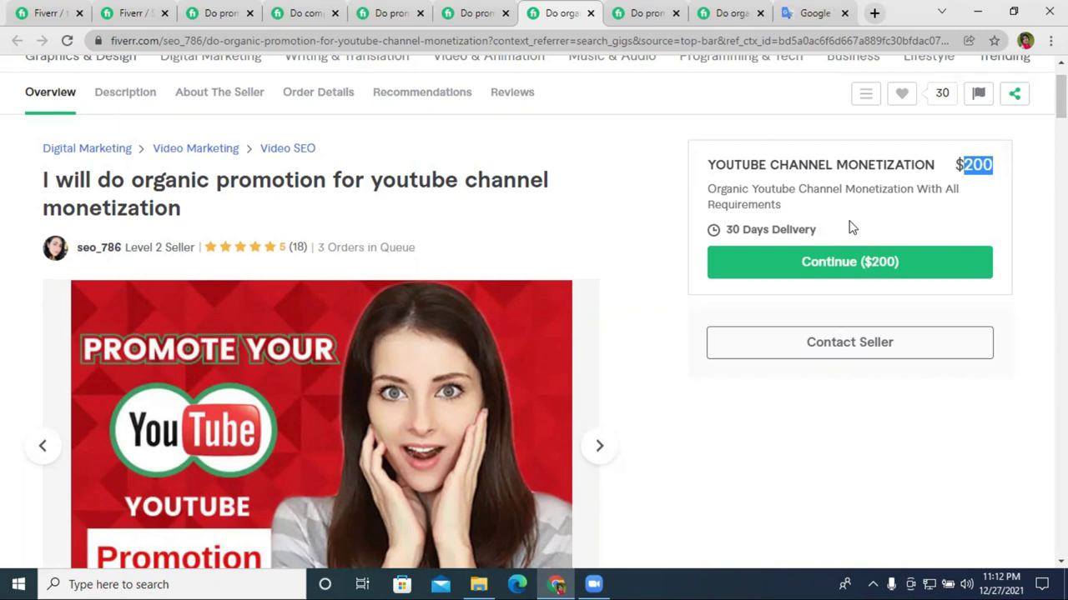
pyautogui.scroll(1, 859, 237)
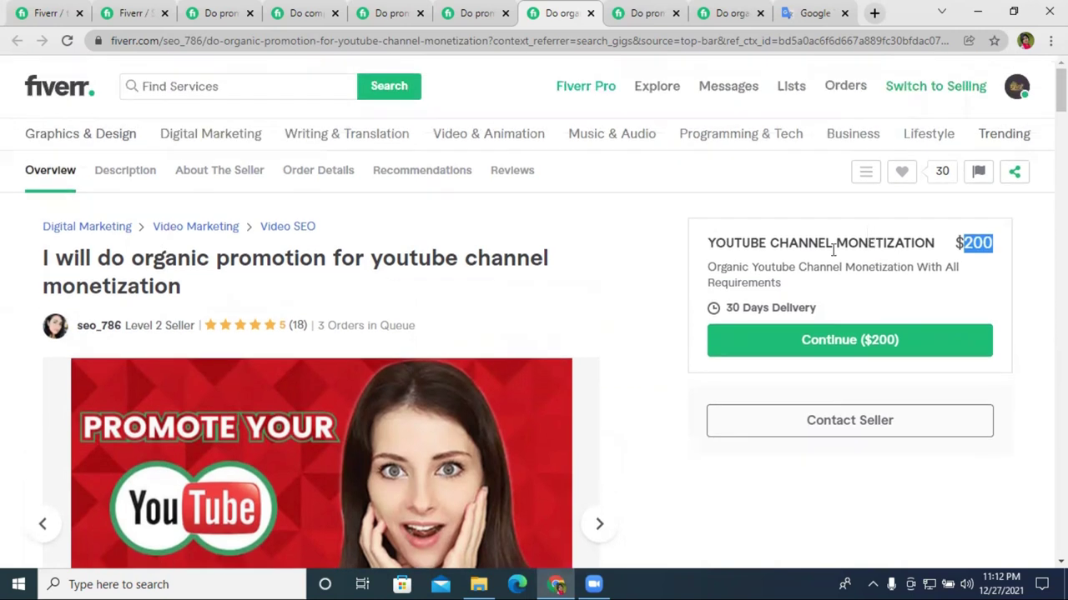
pyautogui.scroll(-3, 711, 326)
pyautogui.scroll(1, 715, 334)
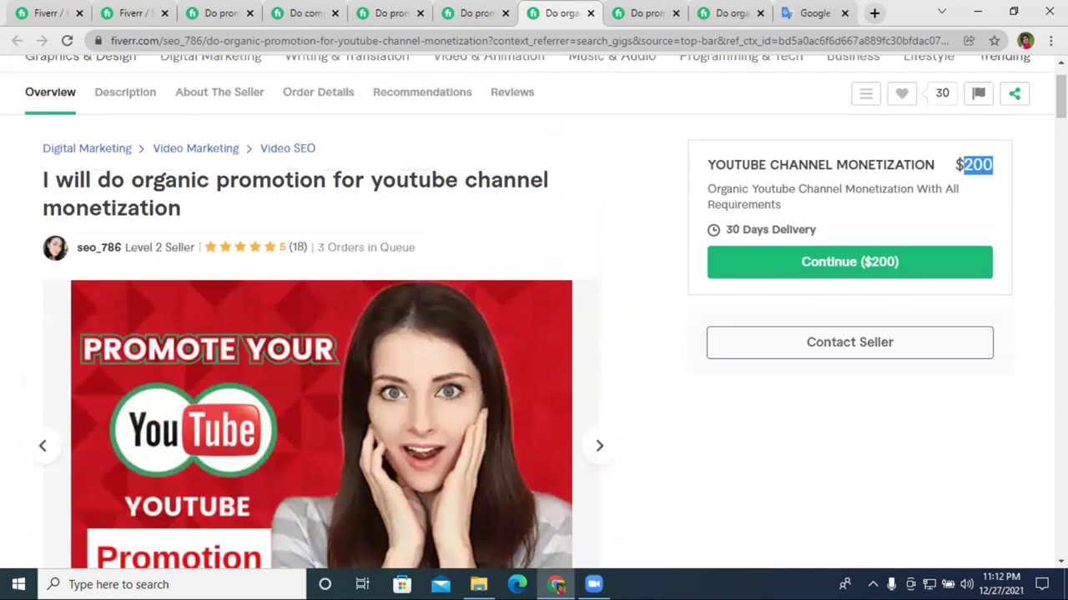
# Compare the package tiers of the competing gig "I will do promotion of your channel to get youtube monetize".
pyautogui.click(488, 13)
pyautogui.scroll(15, 642, 210)
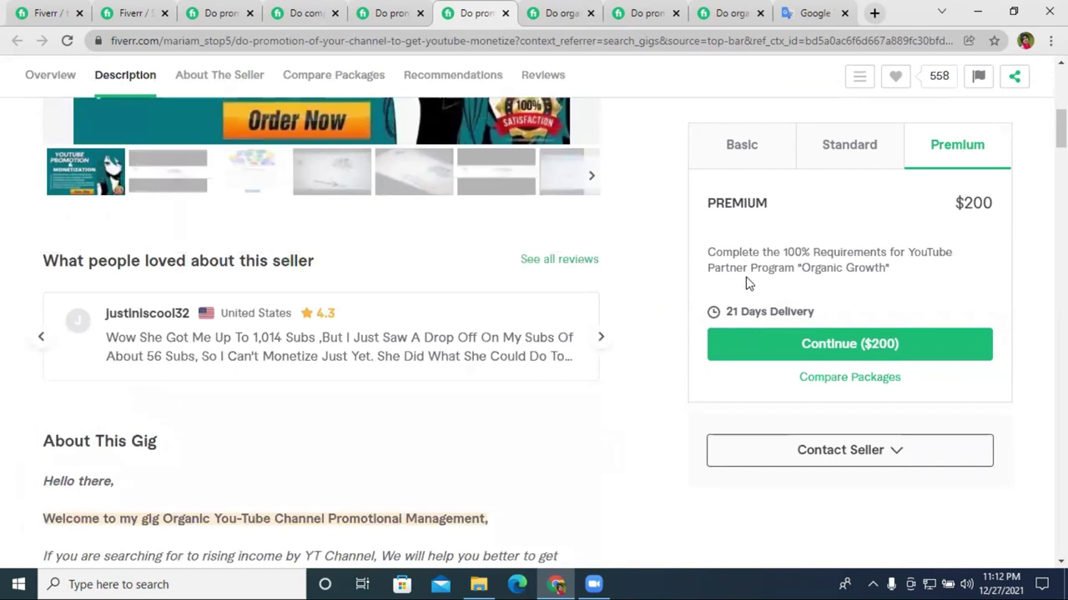
pyautogui.click(834, 156)
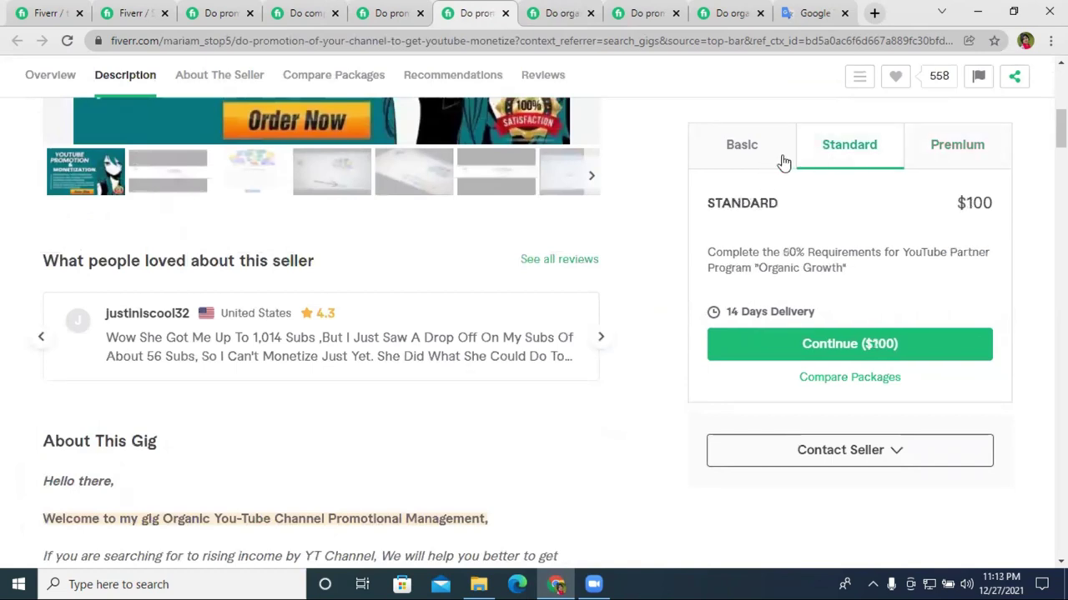
pyautogui.click(753, 152)
pyautogui.click(221, 12)
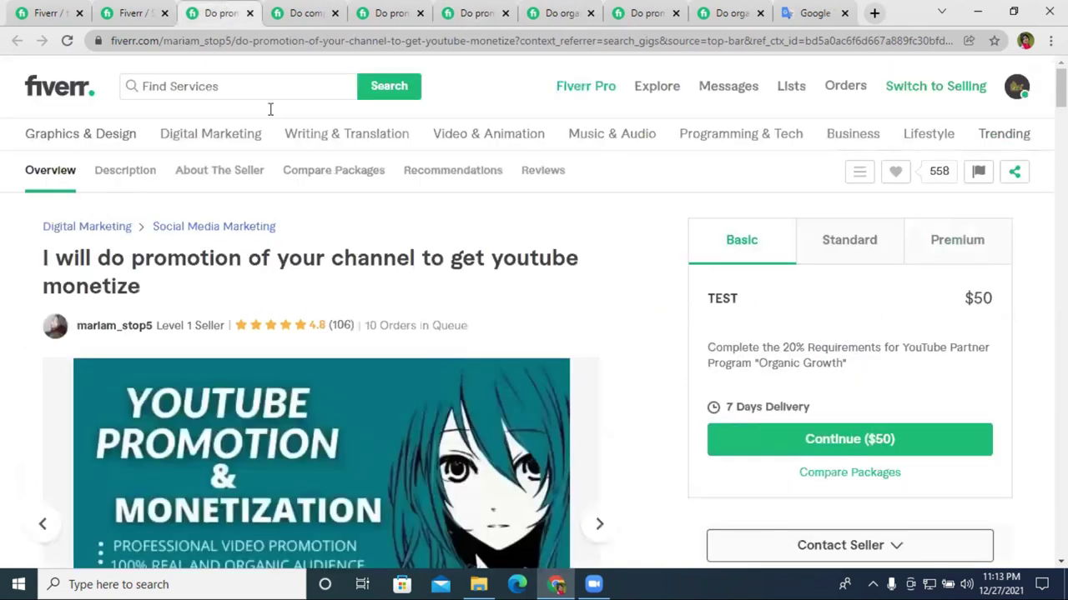
pyautogui.click(338, 6)
pyautogui.scroll(5, 489, 117)
pyautogui.click(185, 7)
# Browse the "youtube monetization" search results and compare the starting prices of the competing gigs.
pyautogui.click(134, 13)
pyautogui.scroll(-4, 472, 317)
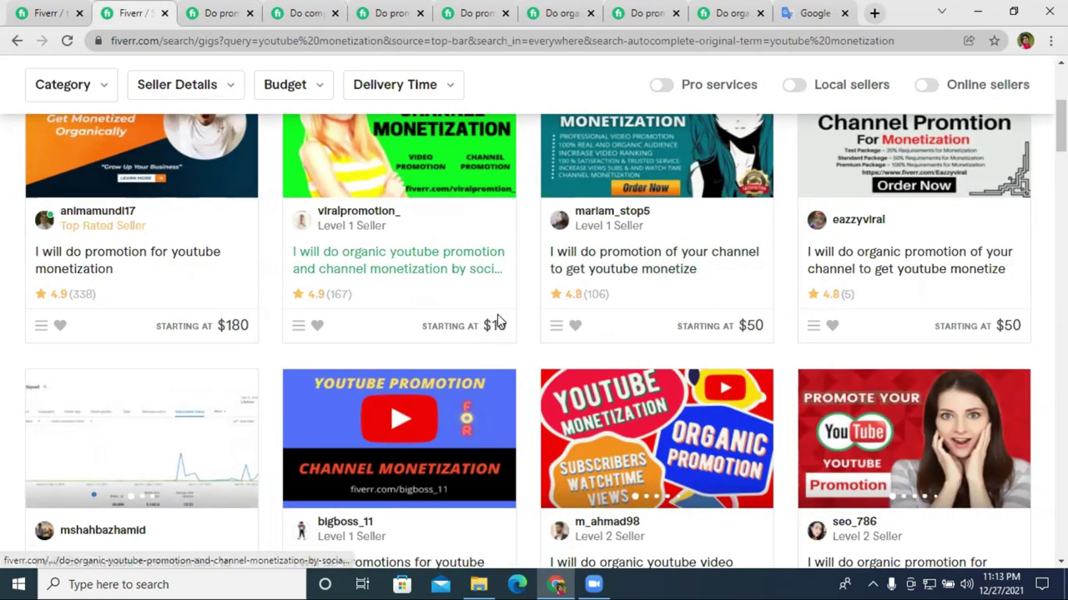
pyautogui.scroll(1, 325, 219)
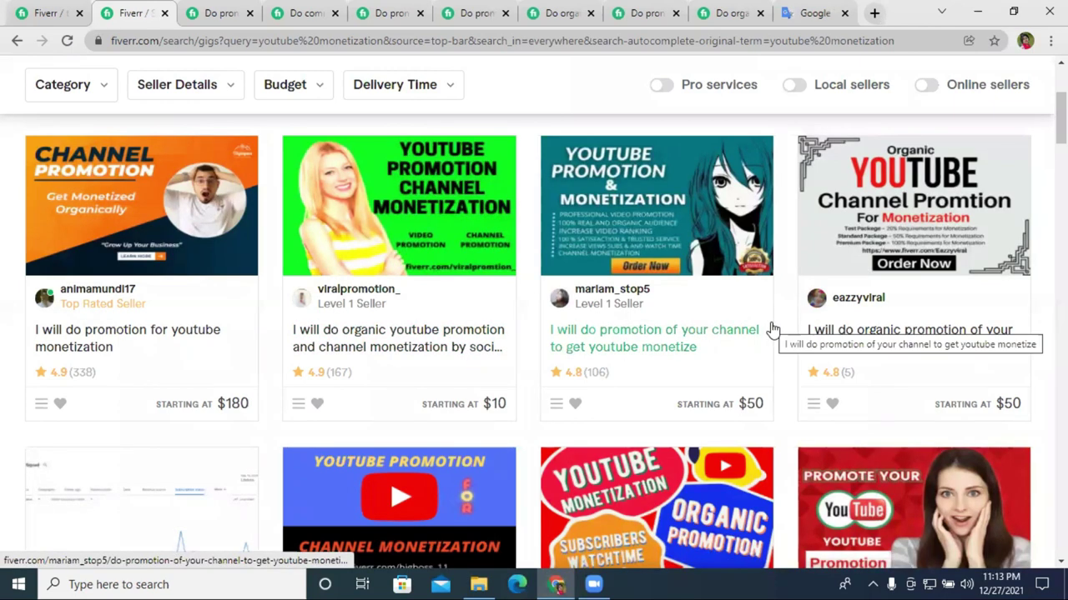
pyautogui.scroll(-3, 759, 333)
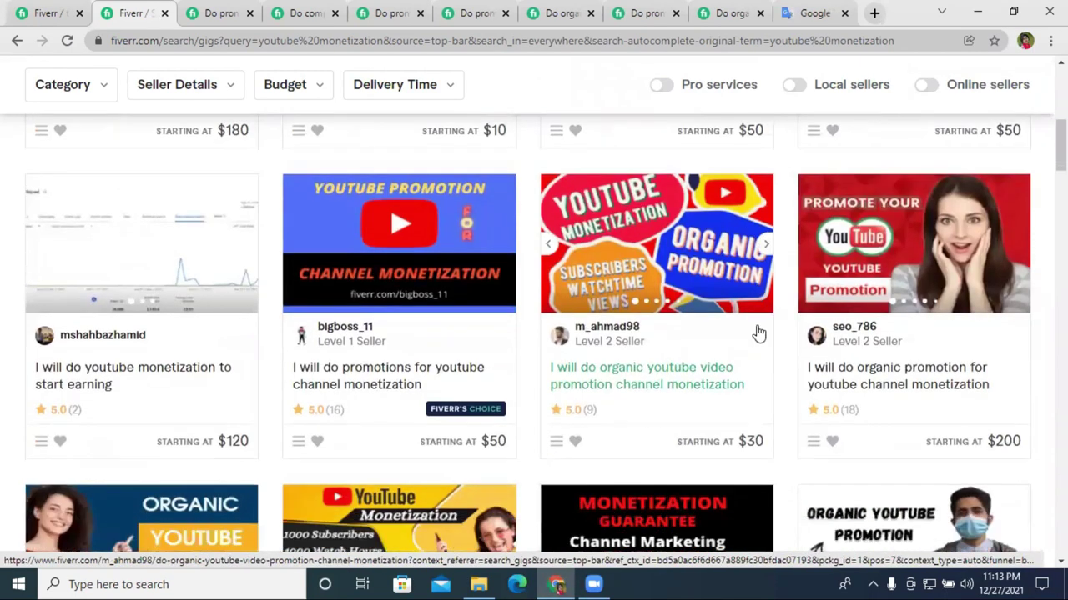
pyautogui.scroll(-3, 759, 332)
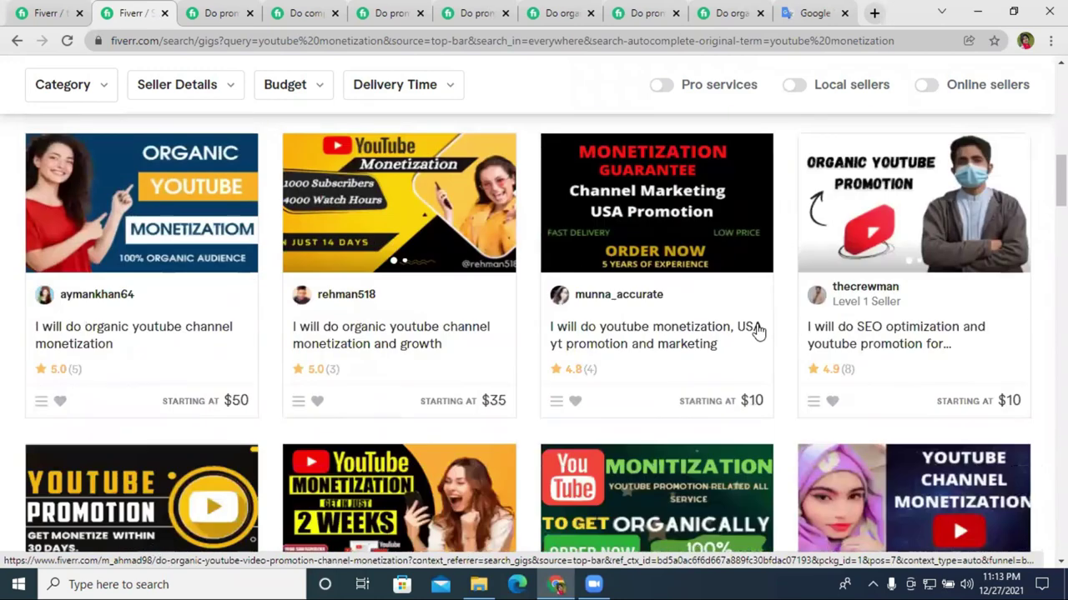
pyautogui.scroll(-2, 759, 334)
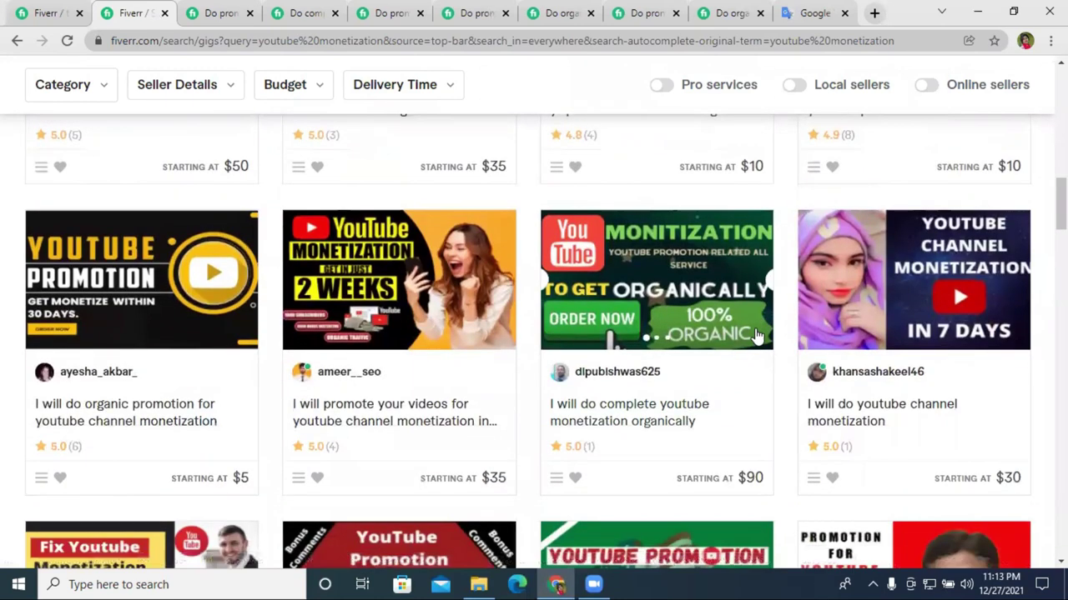
pyautogui.scroll(-1, 757, 334)
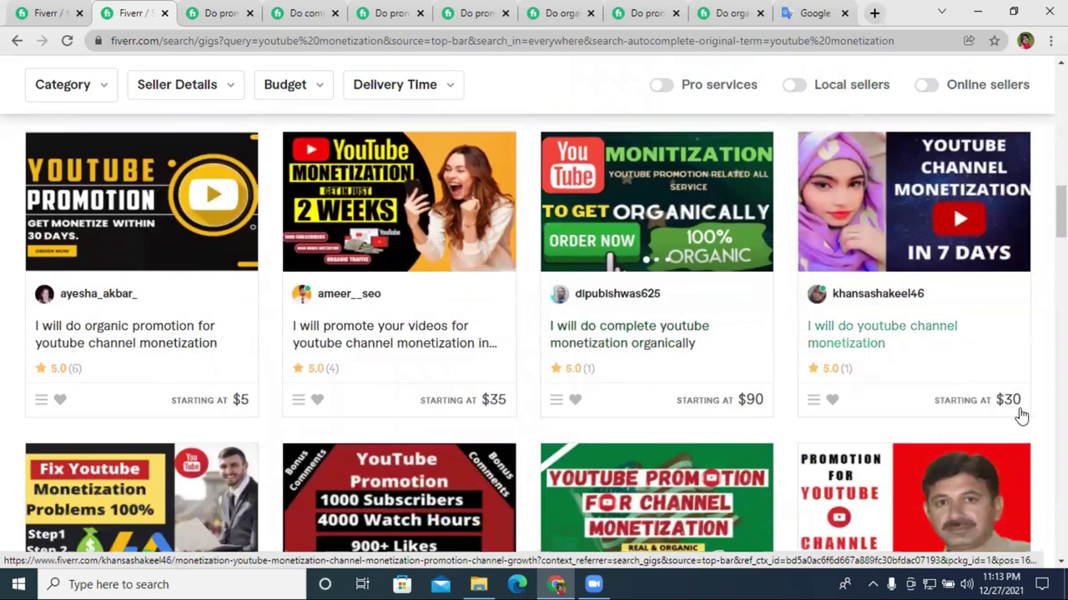
pyautogui.scroll(-3, 685, 332)
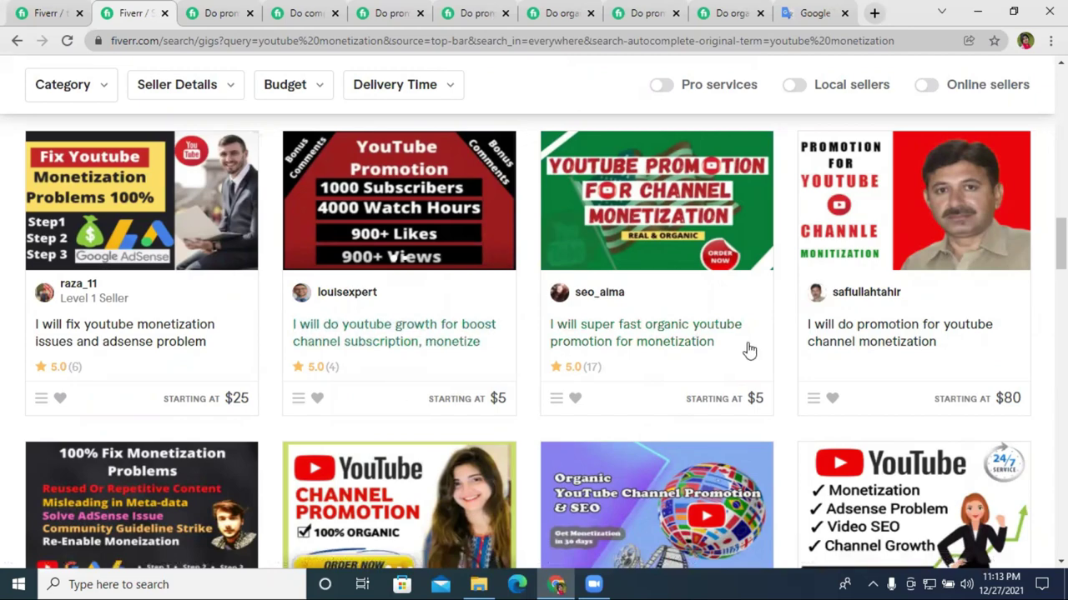
pyautogui.scroll(-6, 749, 350)
pyautogui.scroll(2, 392, 274)
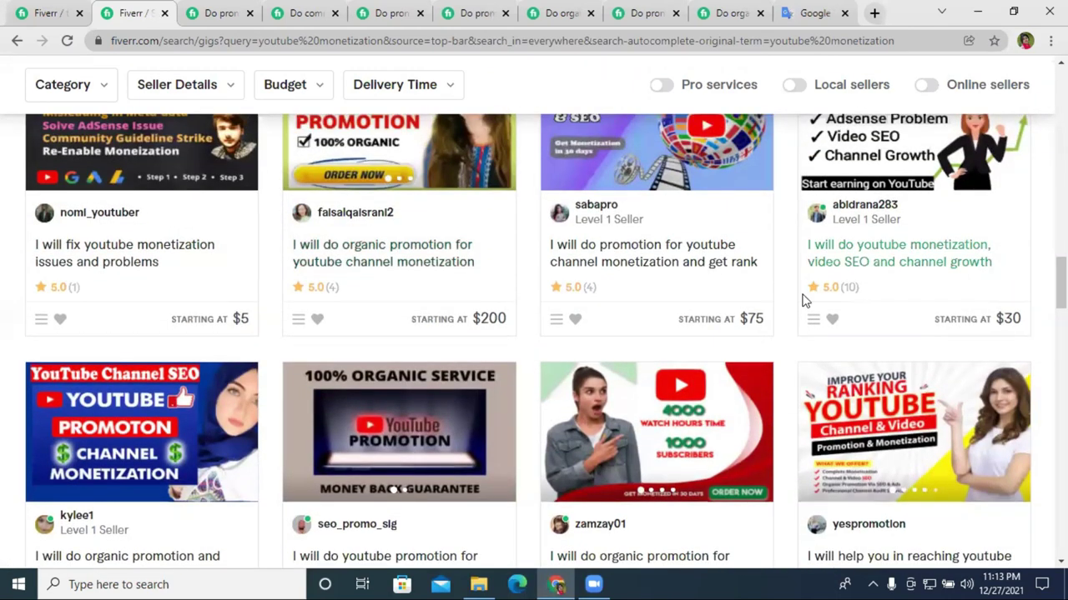
# Examine more of the "youtube monetization" search results for the titles and starting prices of other competing gigs.
pyautogui.scroll(-3, 805, 300)
pyautogui.scroll(-4, 801, 303)
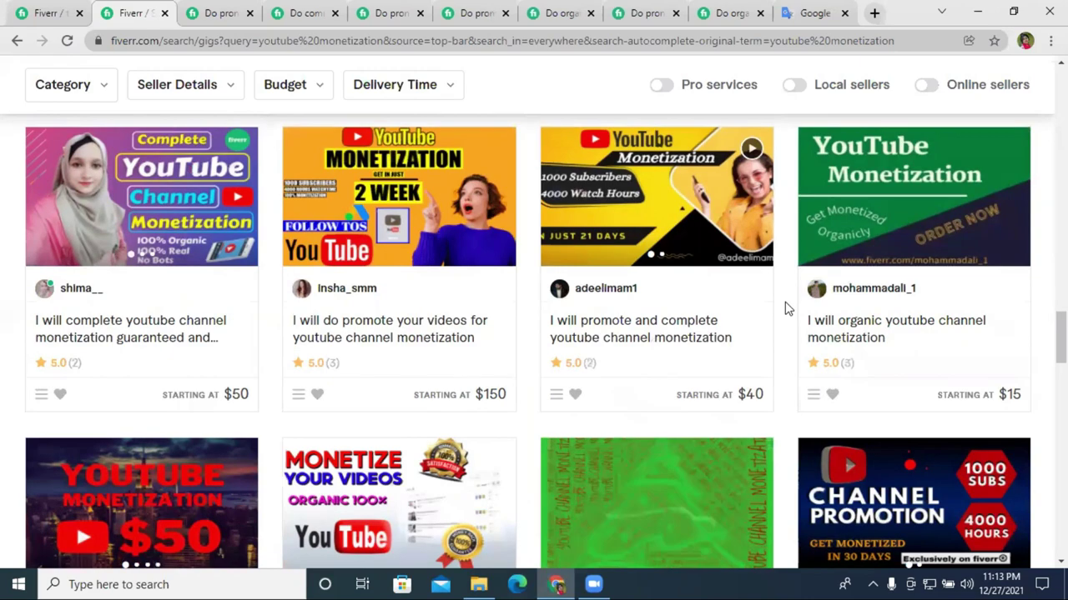
pyautogui.scroll(10, 786, 306)
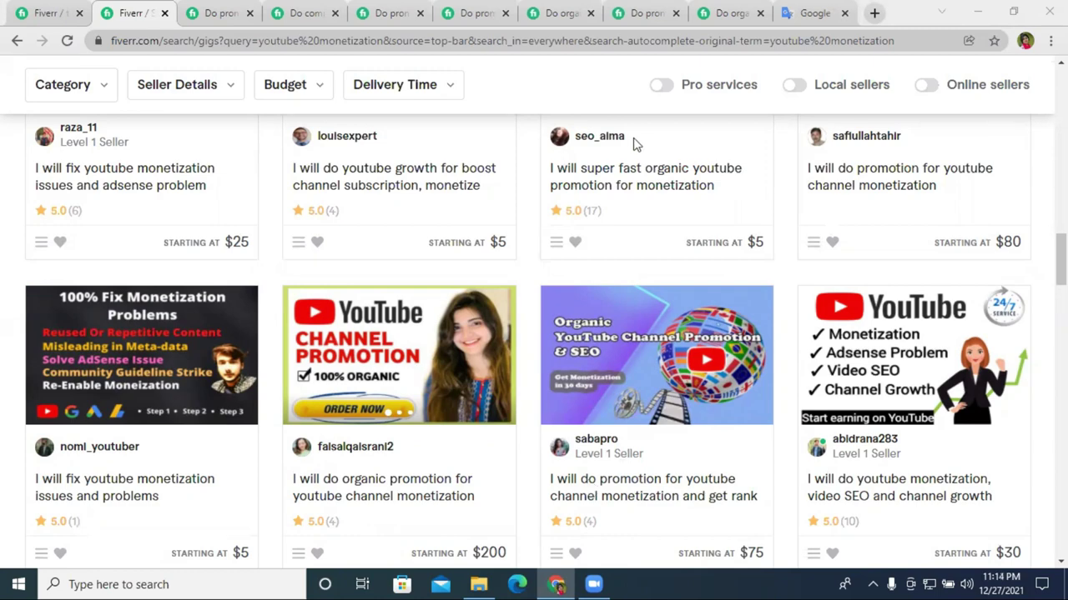
pyautogui.scroll(-4, 600, 289)
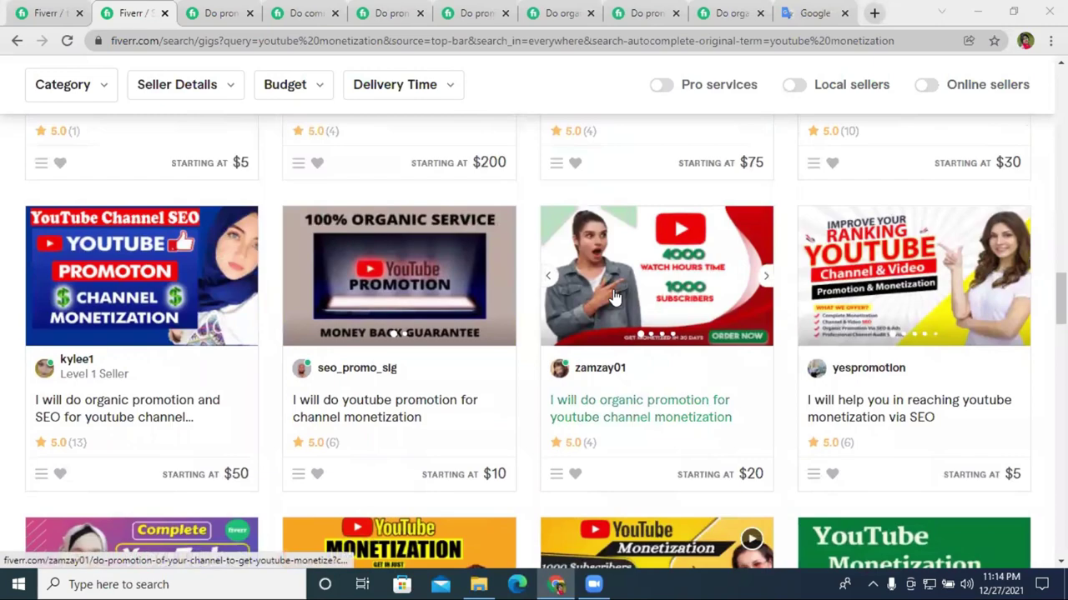
pyautogui.scroll(-1, 612, 294)
pyautogui.scroll(-9, 614, 296)
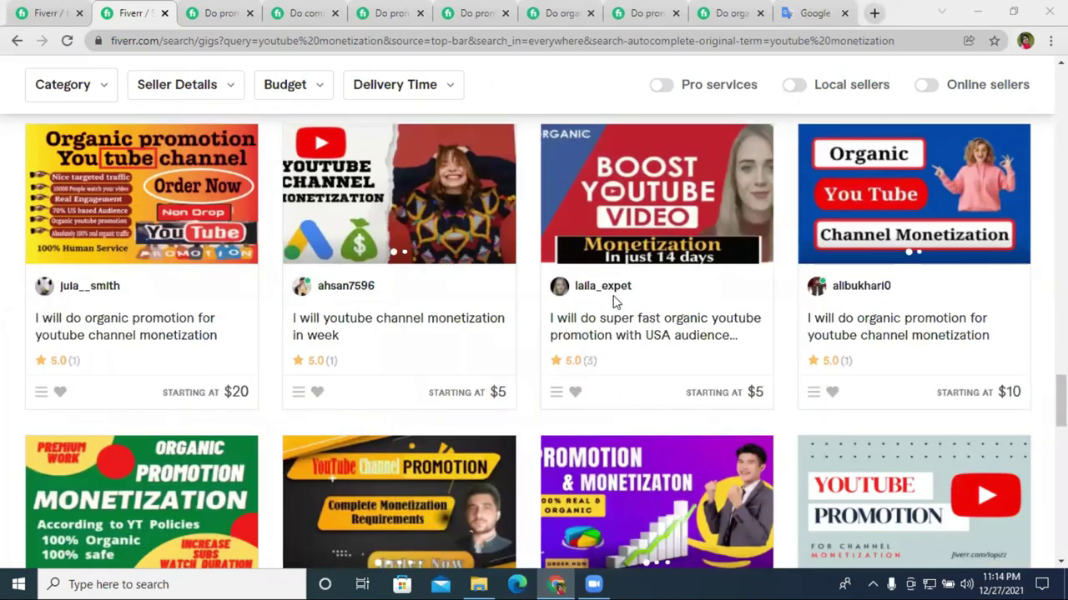
pyautogui.scroll(-3, 615, 300)
pyautogui.scroll(15, 621, 309)
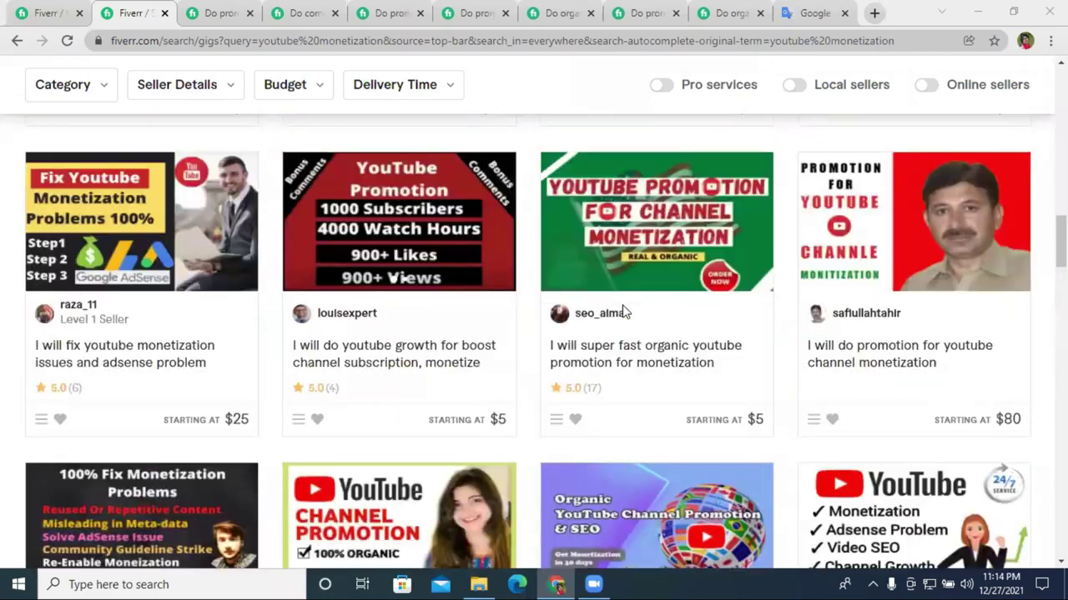
pyautogui.scroll(5, 625, 312)
# Compare the package prices and scopes across the opened competing gigs on YouTube monetization and promotion.
pyautogui.click(302, 12)
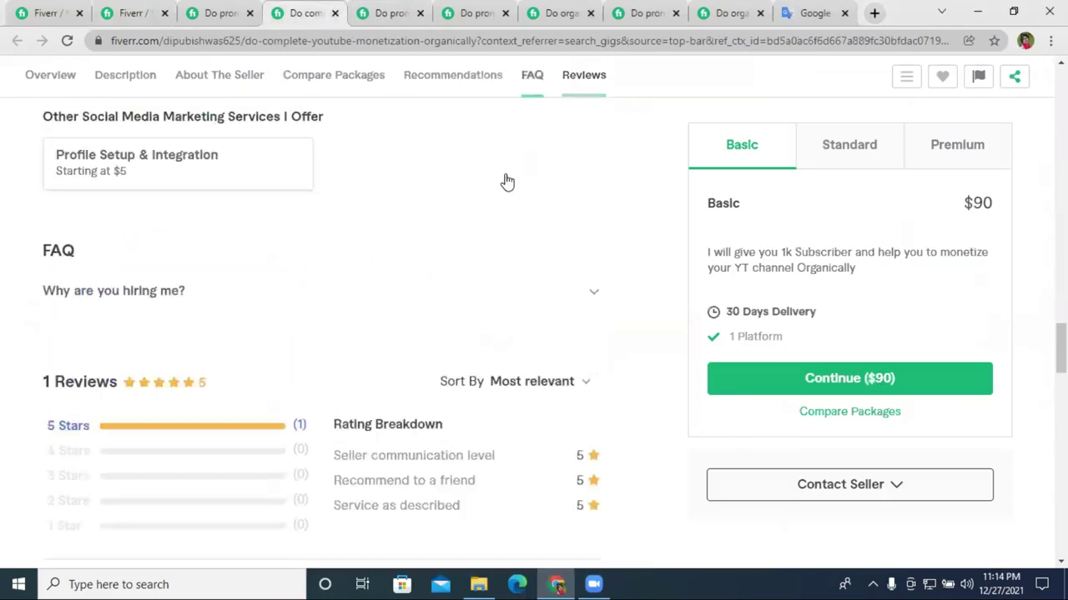
pyautogui.scroll(3, 507, 182)
pyautogui.click(420, 12)
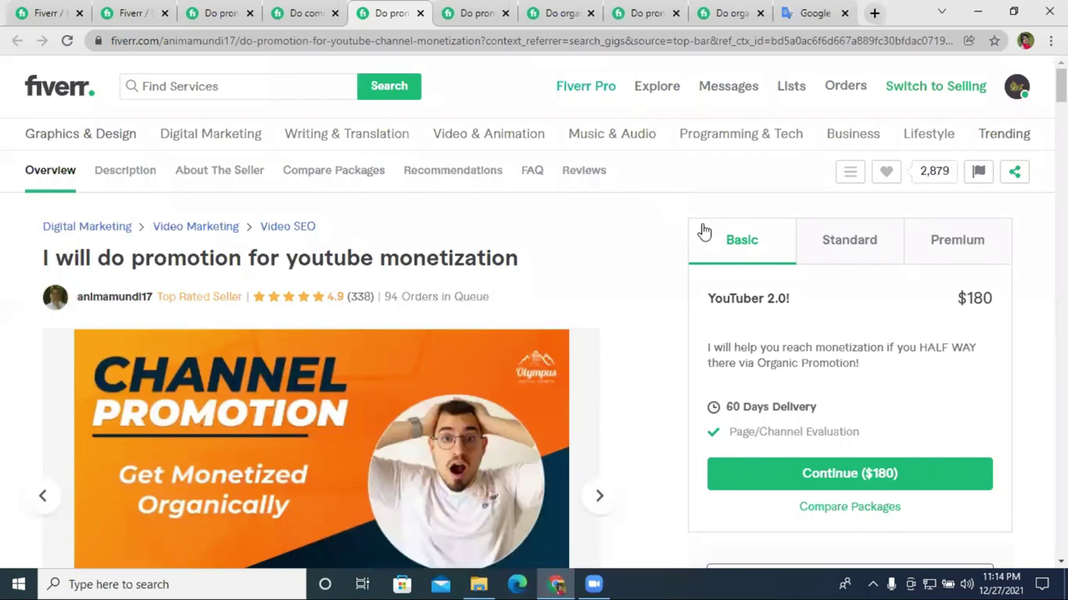
pyautogui.click(805, 248)
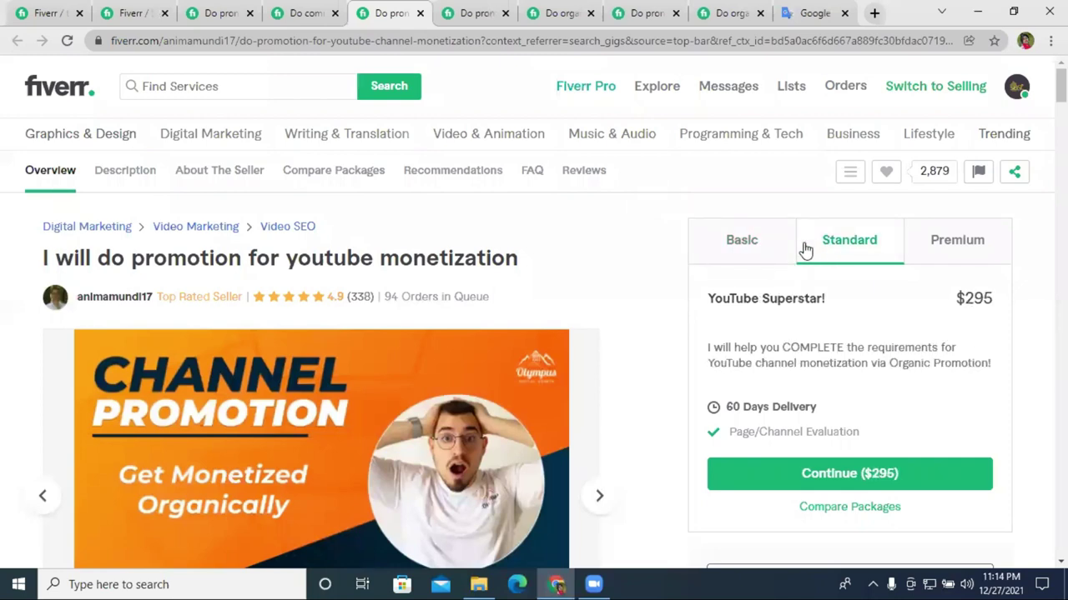
pyautogui.click(489, 11)
pyautogui.scroll(5, 503, 297)
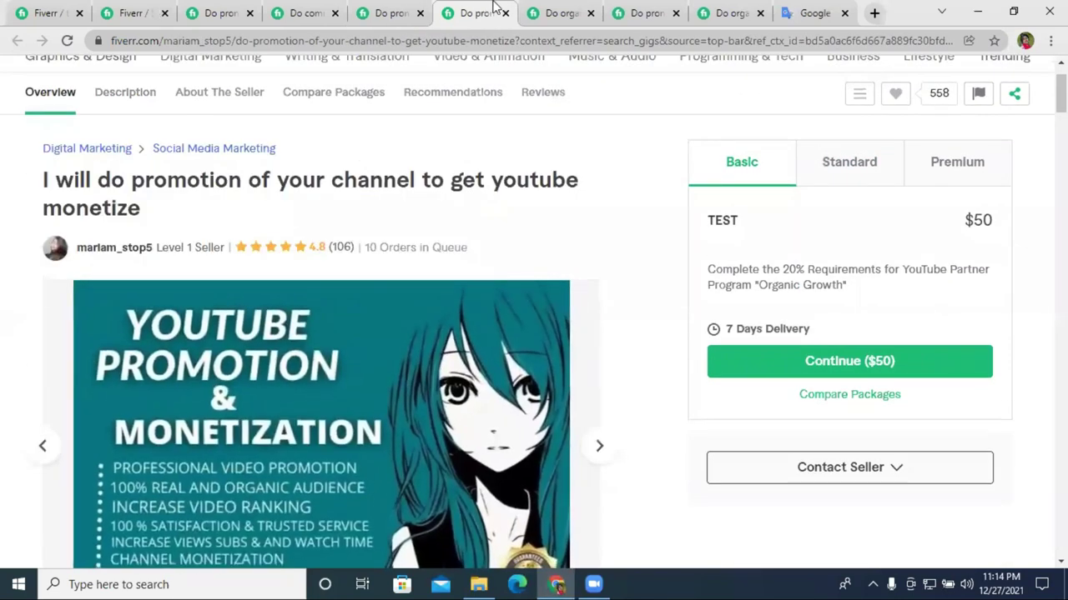
pyautogui.click(561, 12)
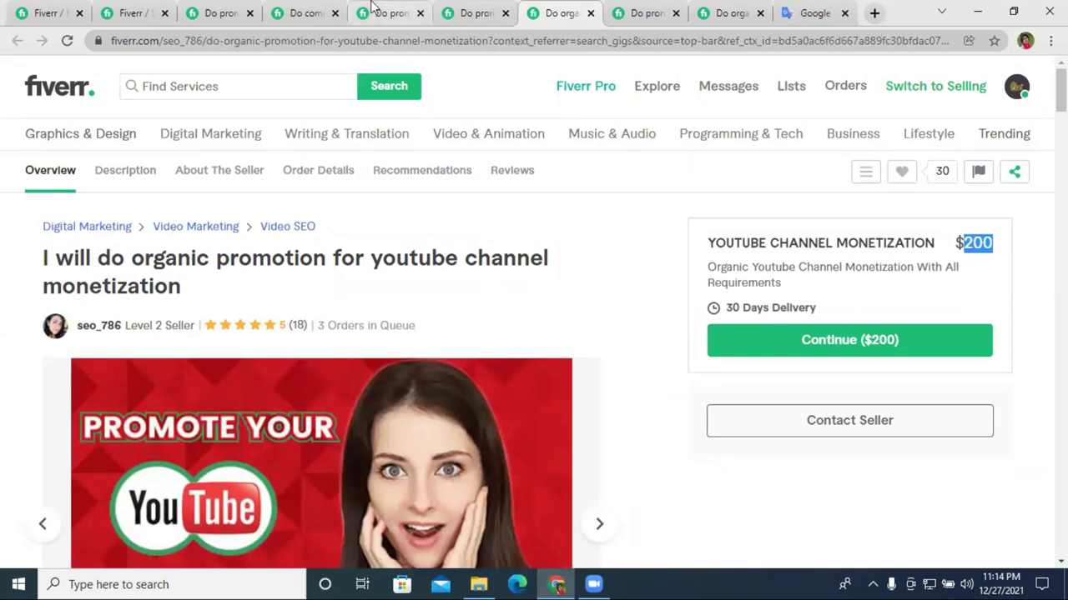
# Review the package tiers of the gigs "I will do complete youtube monetization organically" and "I will do promotion of your channel to get youtube monetize".
pyautogui.click(304, 14)
pyautogui.scroll(8, 682, 233)
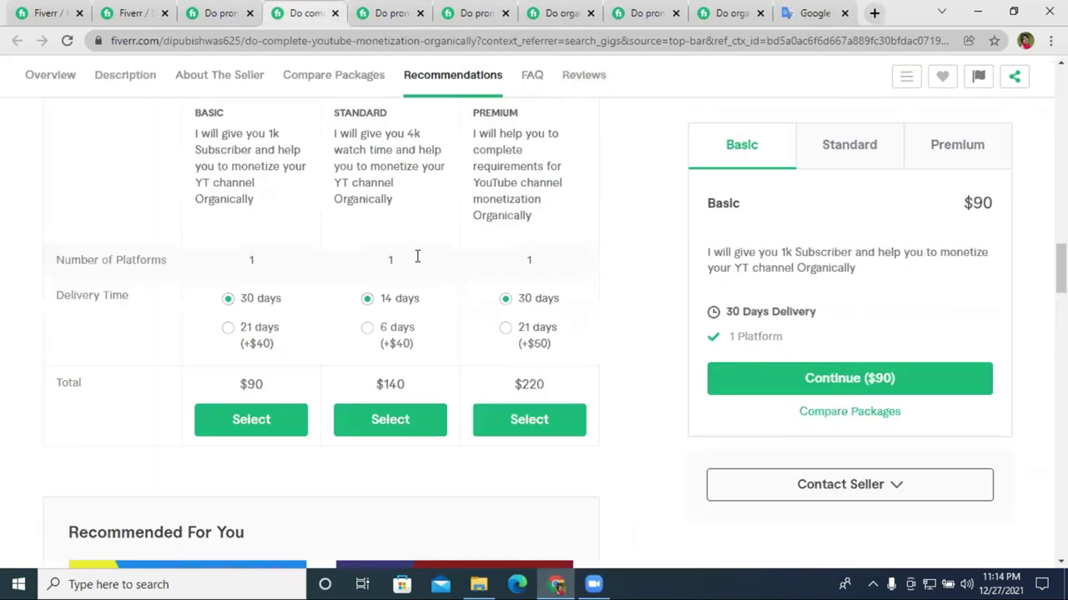
pyautogui.click(221, 12)
pyautogui.click(850, 248)
pyautogui.click(947, 256)
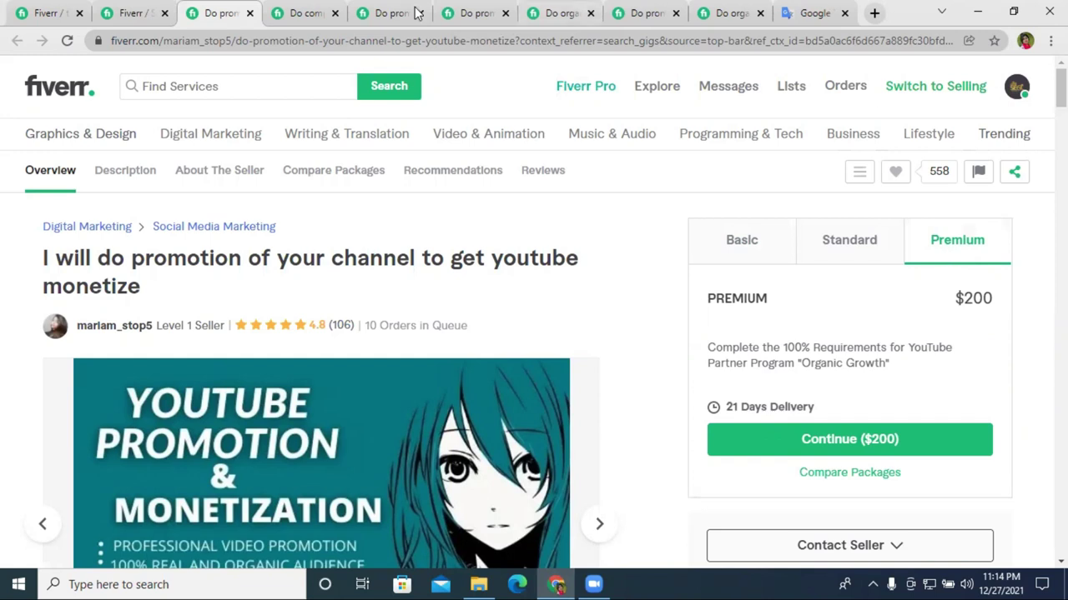
# Open the gig "I will do youtube monetization, video SEO and channel growth" in a new tab and review its Standard and Premium packages.
pyautogui.click(152, 12)
pyautogui.scroll(-3, 703, 354)
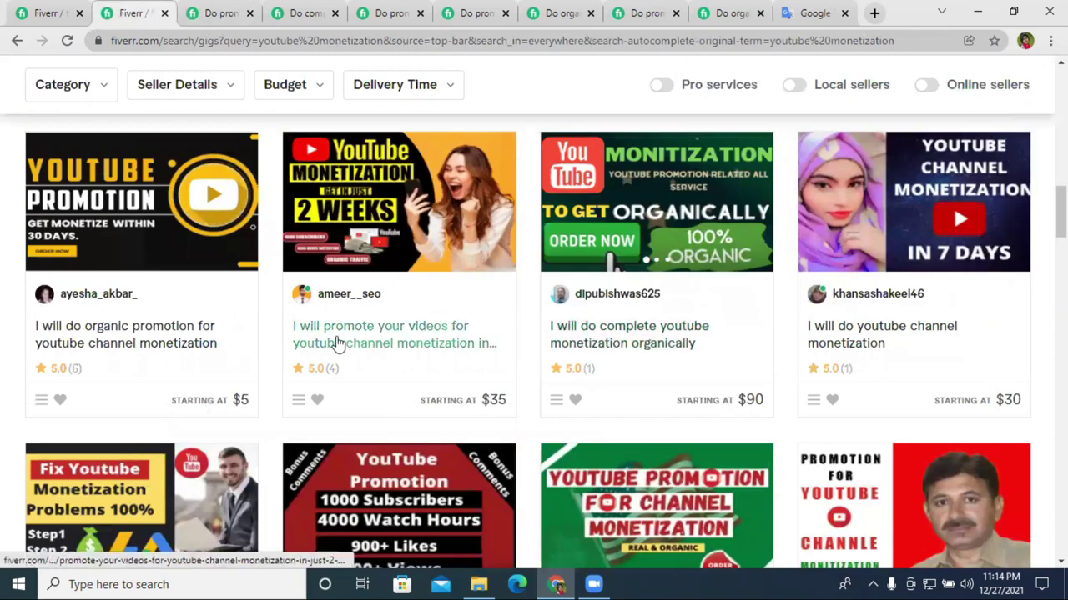
pyautogui.scroll(-3, 192, 346)
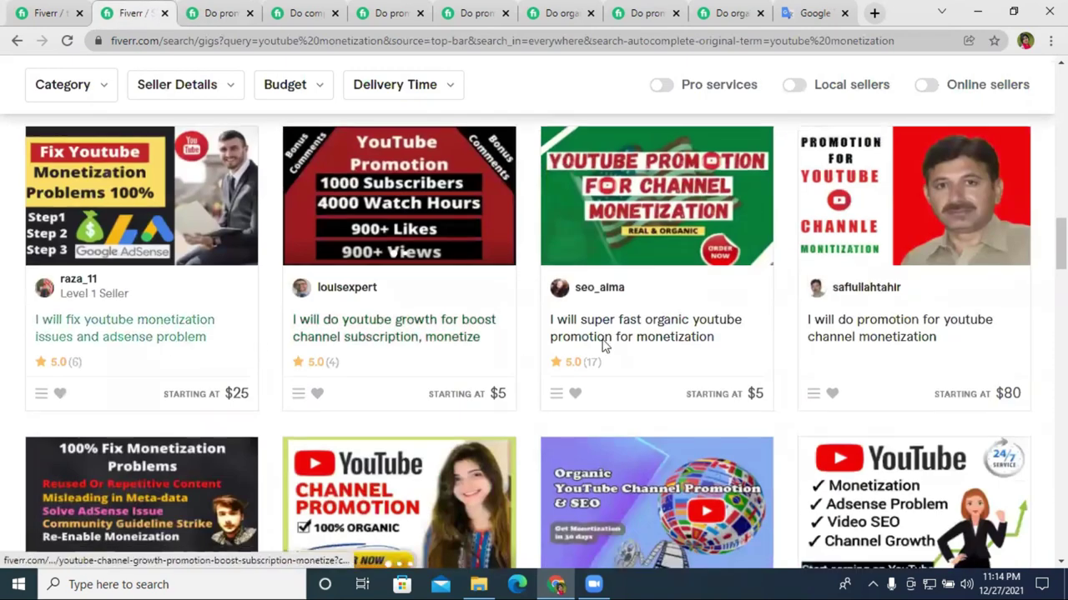
pyautogui.scroll(-5, 603, 348)
pyautogui.rightClick(832, 265)
pyautogui.click(884, 276)
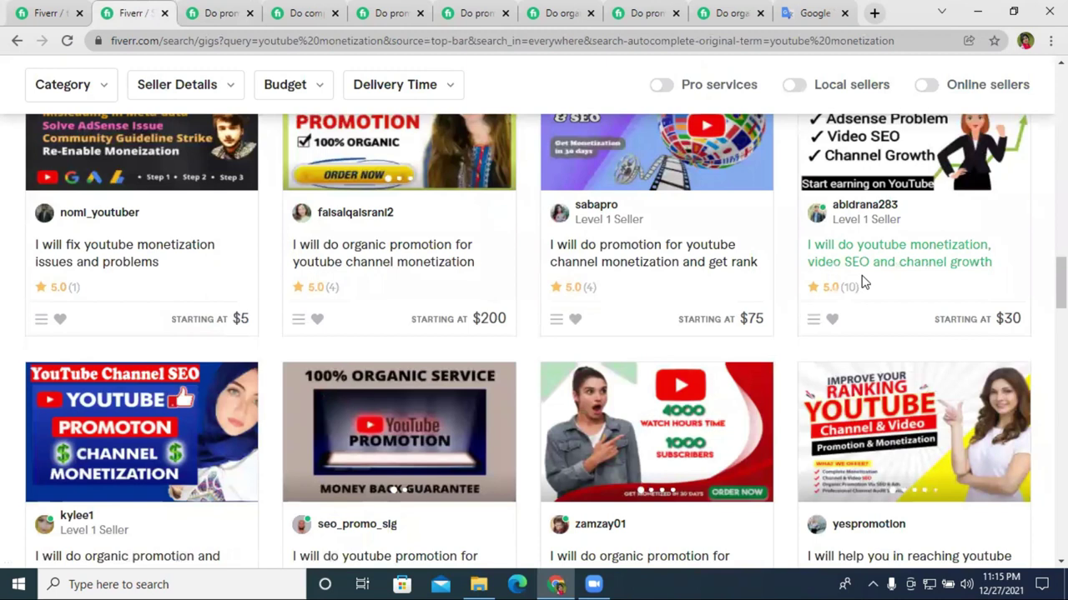
pyautogui.click(201, 12)
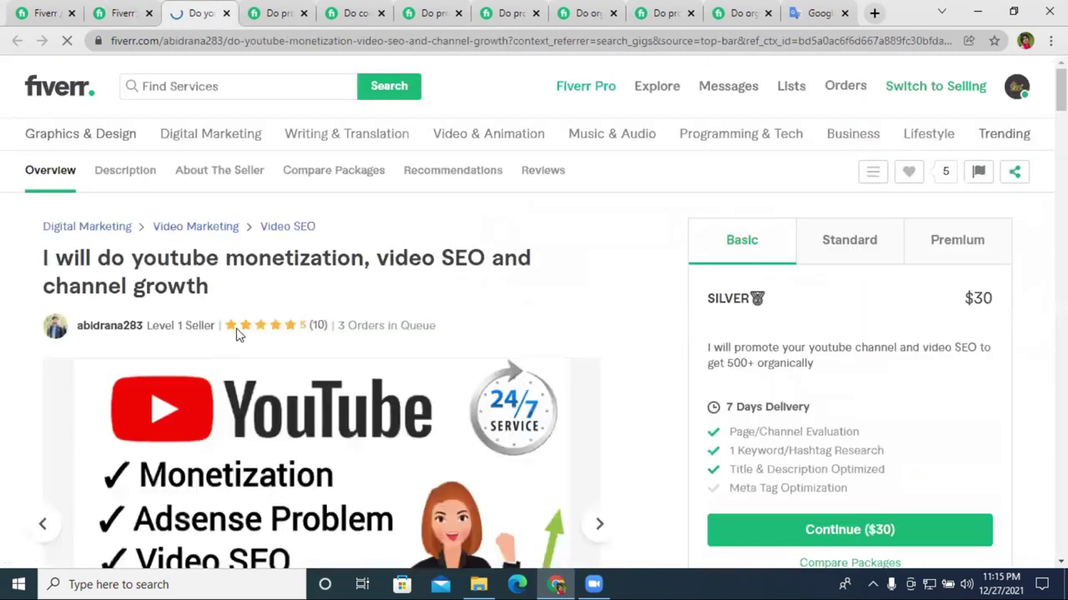
pyautogui.click(858, 248)
pyautogui.click(950, 248)
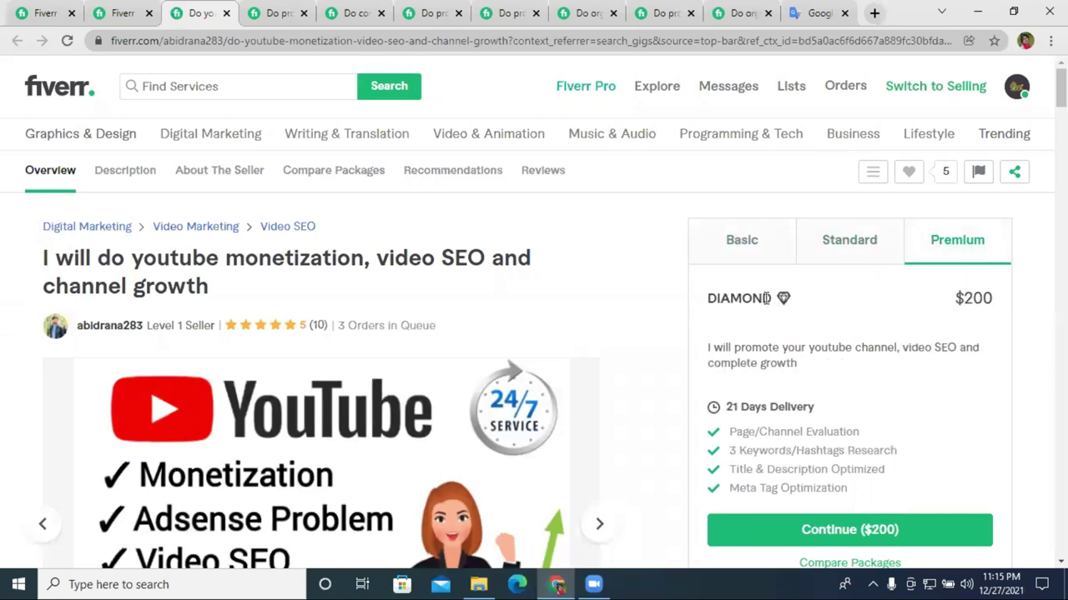
# Copy the competing gig's Basic package title "SILVER" with its medal emoji and paste it as the Basic package name in Scope & Pricing.
pyautogui.click(741, 257)
pyautogui.doubleClick(728, 298)
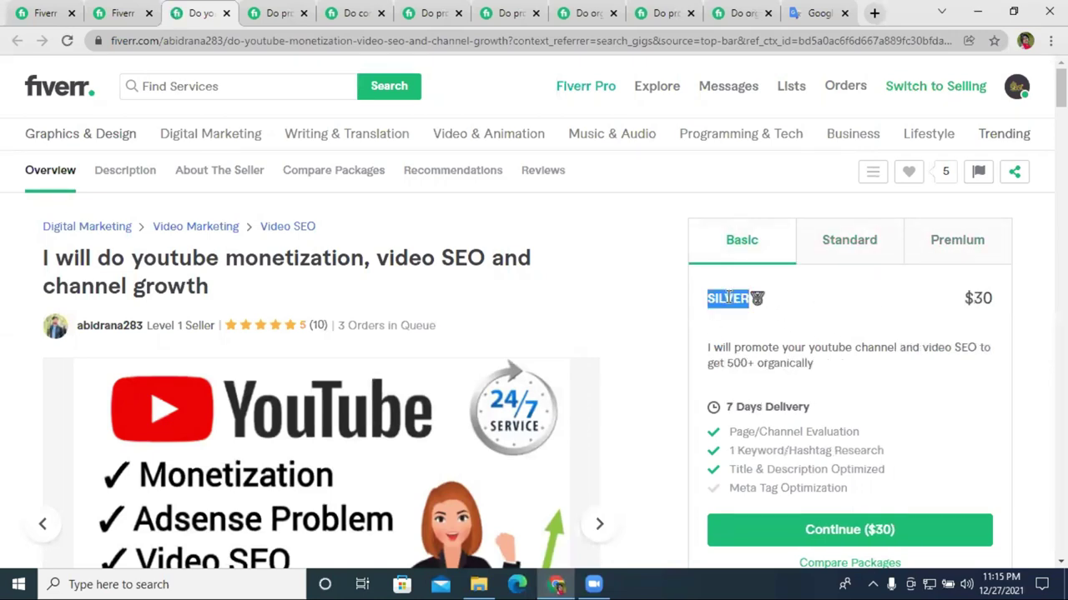
pyautogui.rightClick(765, 304)
pyautogui.click(758, 310)
pyautogui.click(115, 10)
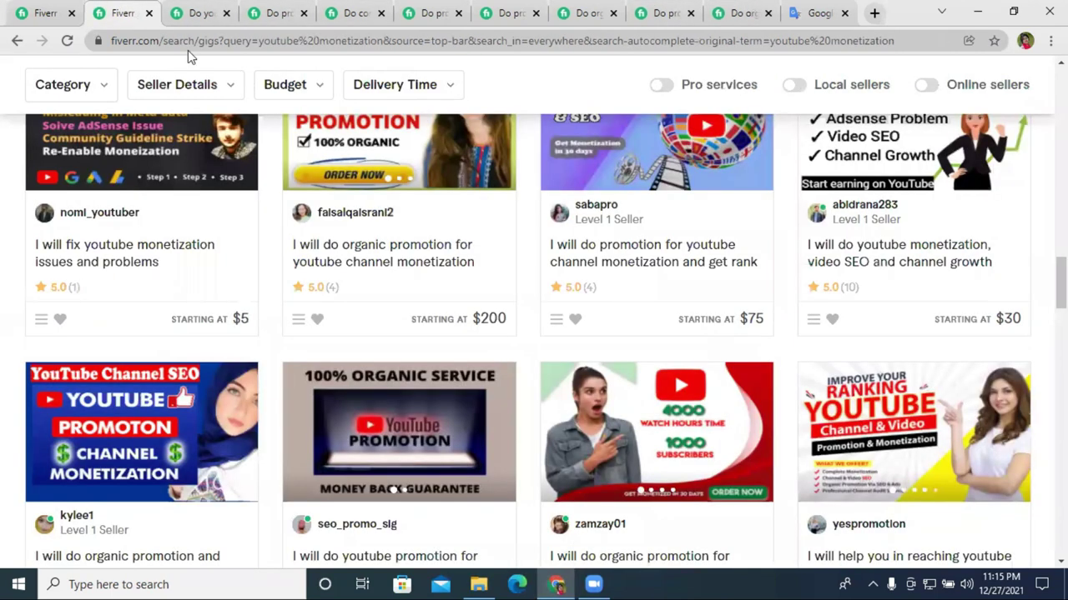
pyautogui.click(45, 12)
pyautogui.rightClick(338, 282)
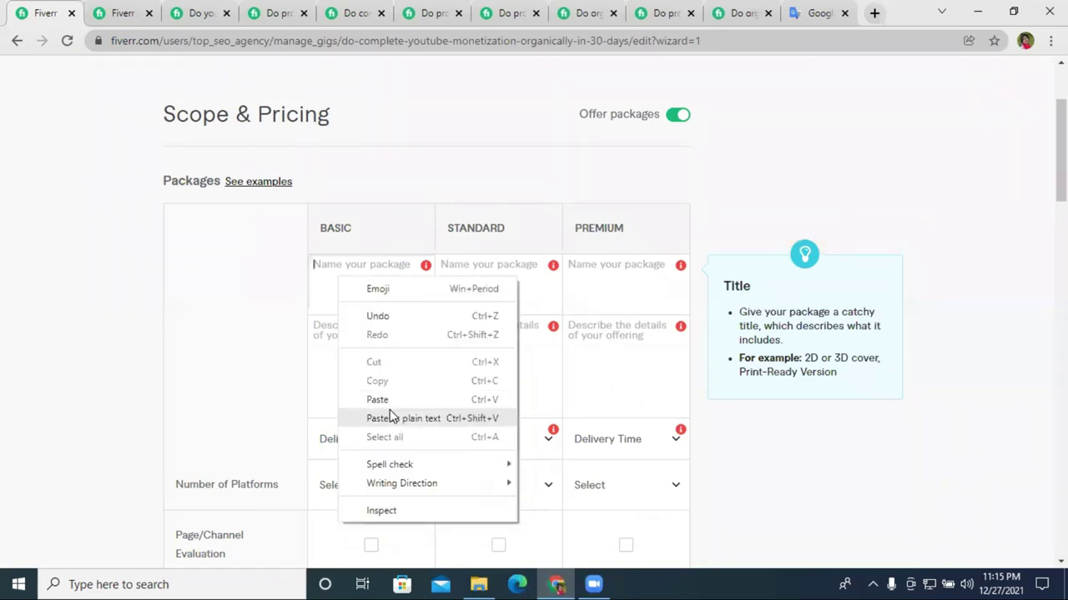
pyautogui.click(372, 397)
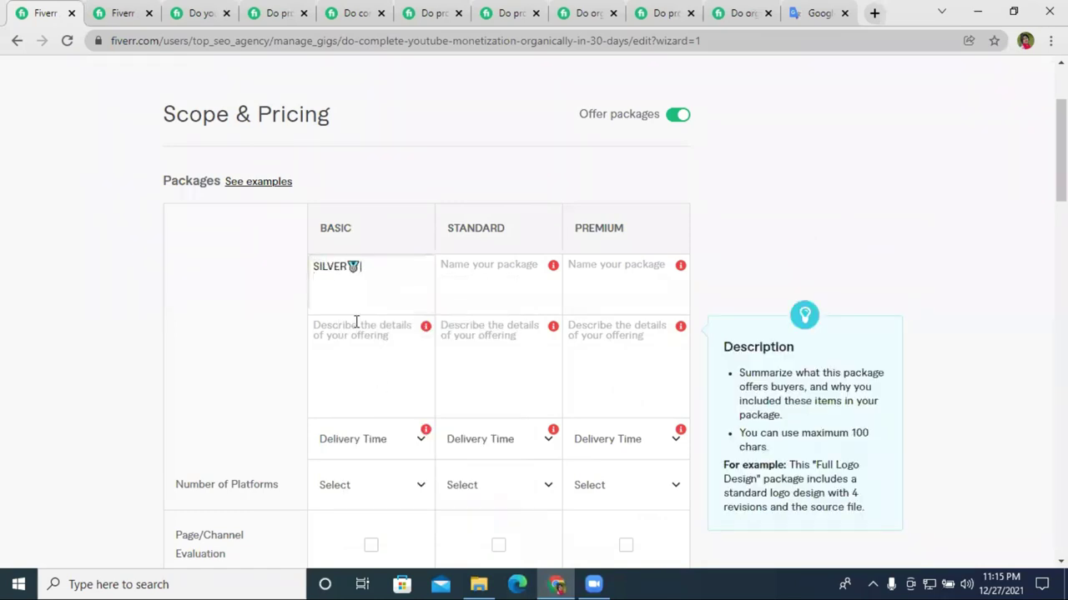
# Copy the competing gig's Standard package title "GOLD" with its medal emoji and paste it as the own gig's Standard package name.
pyautogui.click(200, 12)
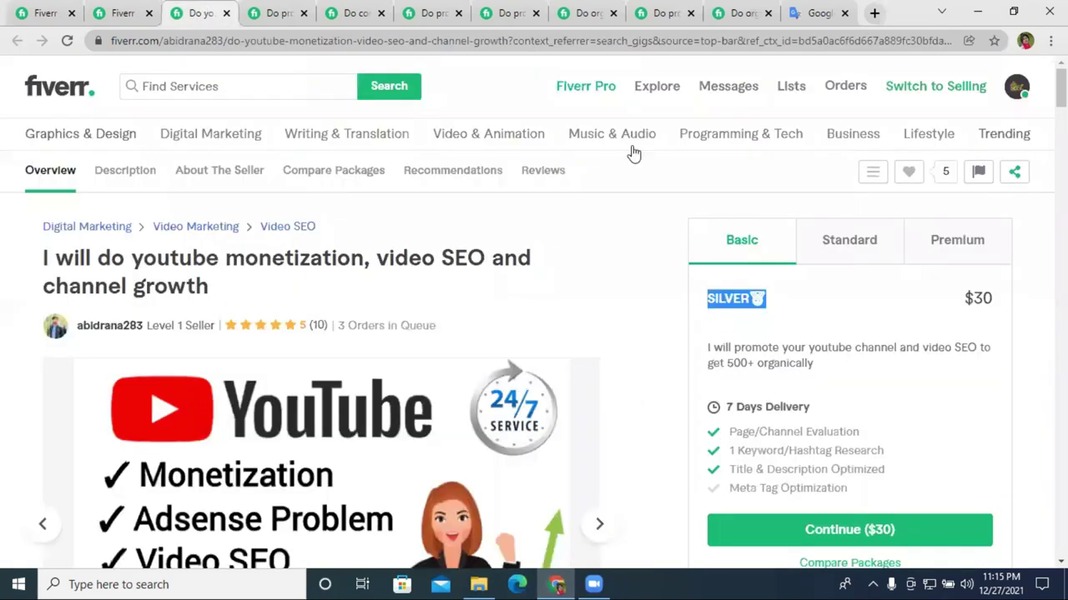
pyautogui.click(822, 248)
pyautogui.doubleClick(748, 298)
pyautogui.rightClick(744, 298)
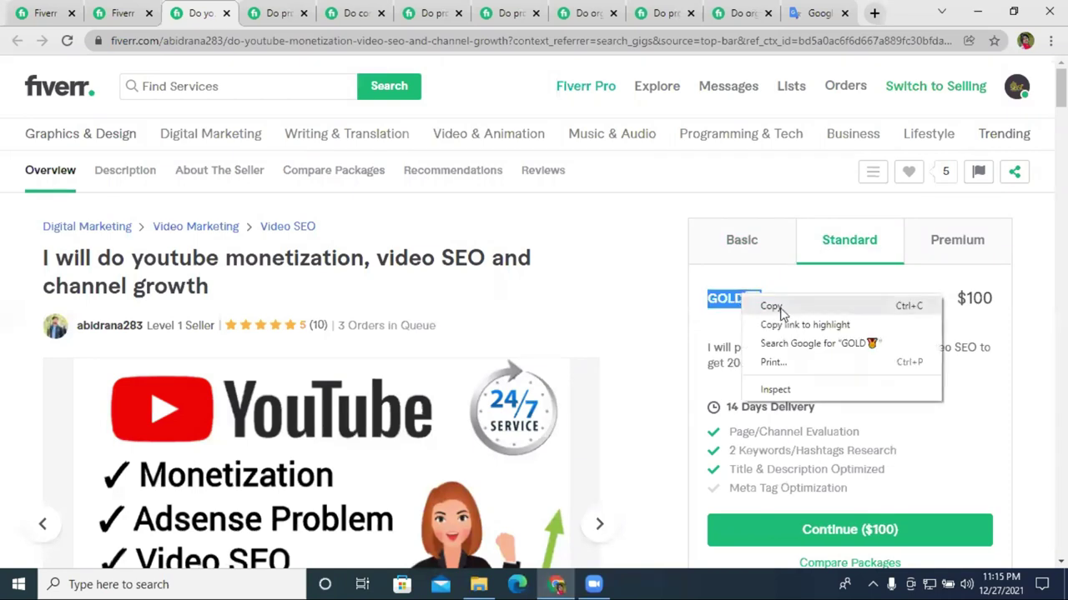
pyautogui.click(793, 308)
pyautogui.click(121, 13)
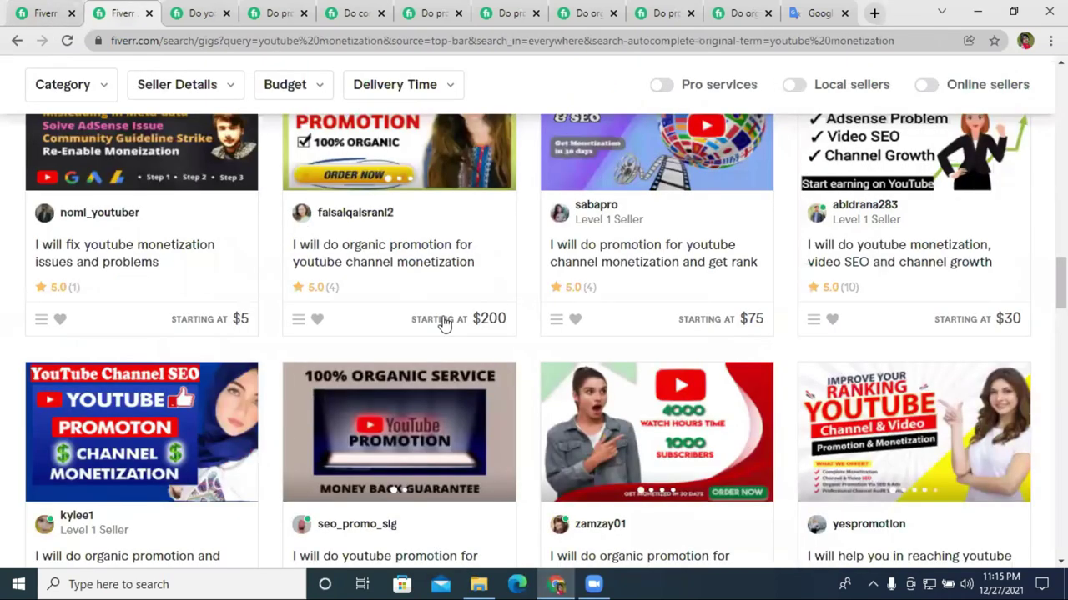
pyautogui.click(46, 13)
pyautogui.click(491, 281)
pyautogui.rightClick(491, 282)
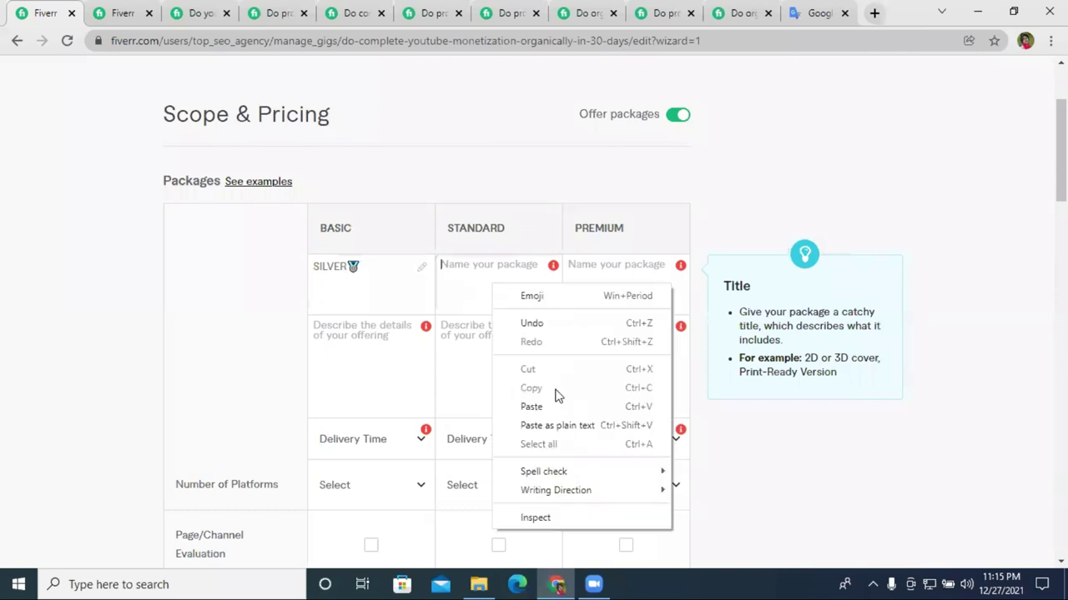
pyautogui.click(565, 406)
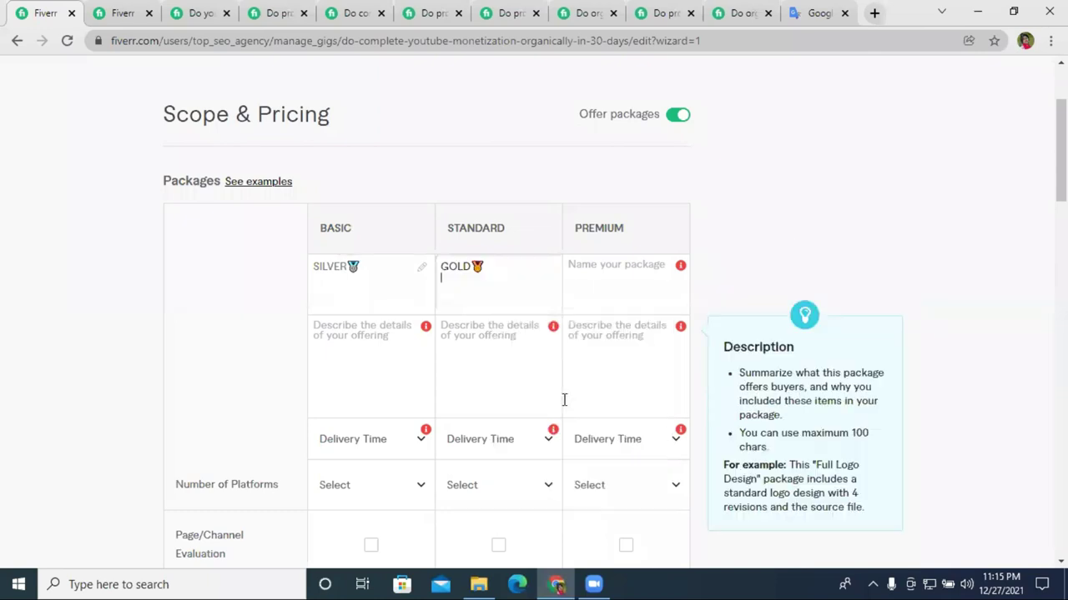
# Copy the competing gig's Premium package title "DIAMOND" with its gem emoji and paste it as the own gig's Premium package name.
pyautogui.click(121, 13)
pyautogui.click(190, 10)
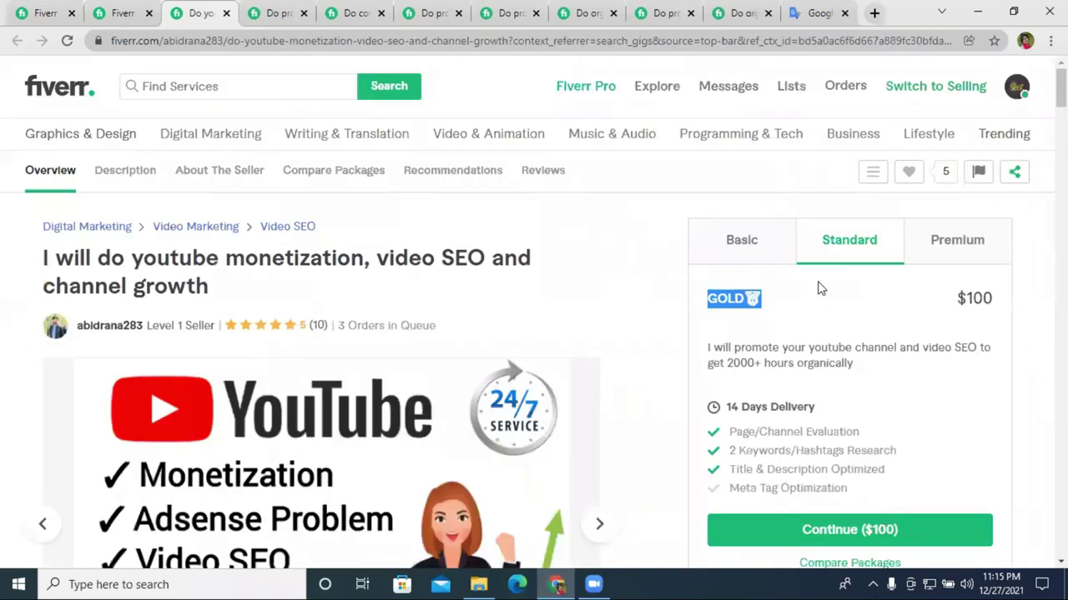
pyautogui.click(947, 252)
pyautogui.tripleClick(782, 298)
pyautogui.rightClick(784, 299)
pyautogui.click(796, 307)
pyautogui.click(121, 12)
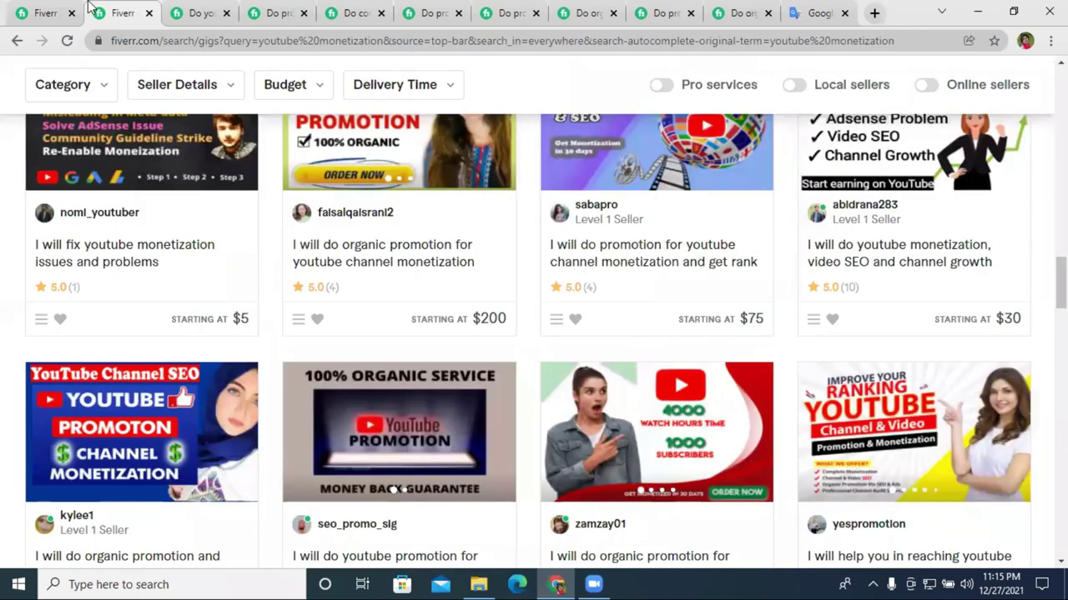
pyautogui.click(46, 12)
pyautogui.click(568, 286)
pyautogui.rightClick(605, 274)
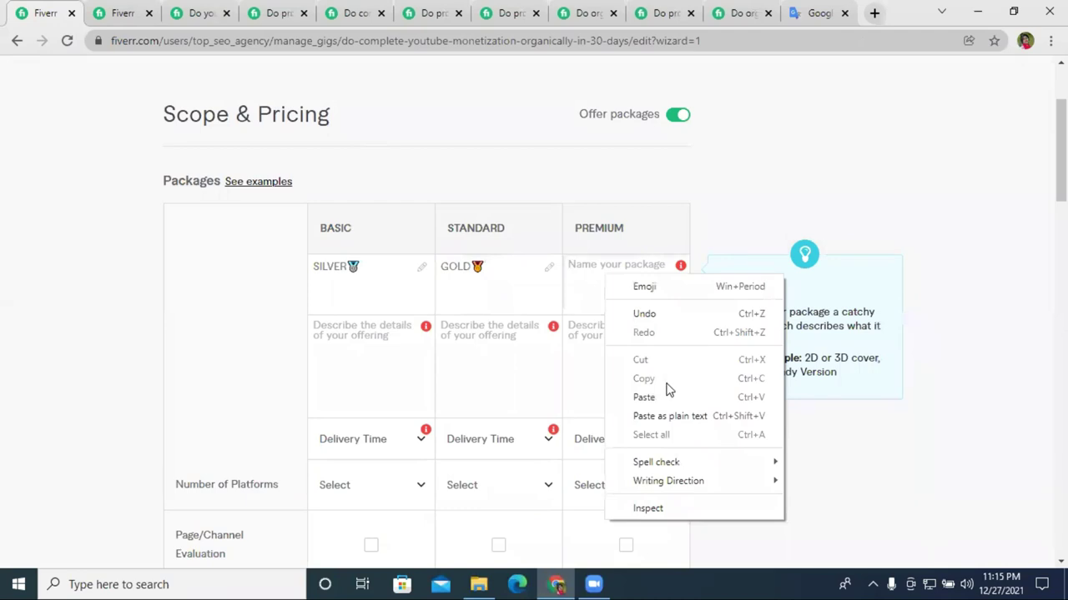
pyautogui.click(679, 397)
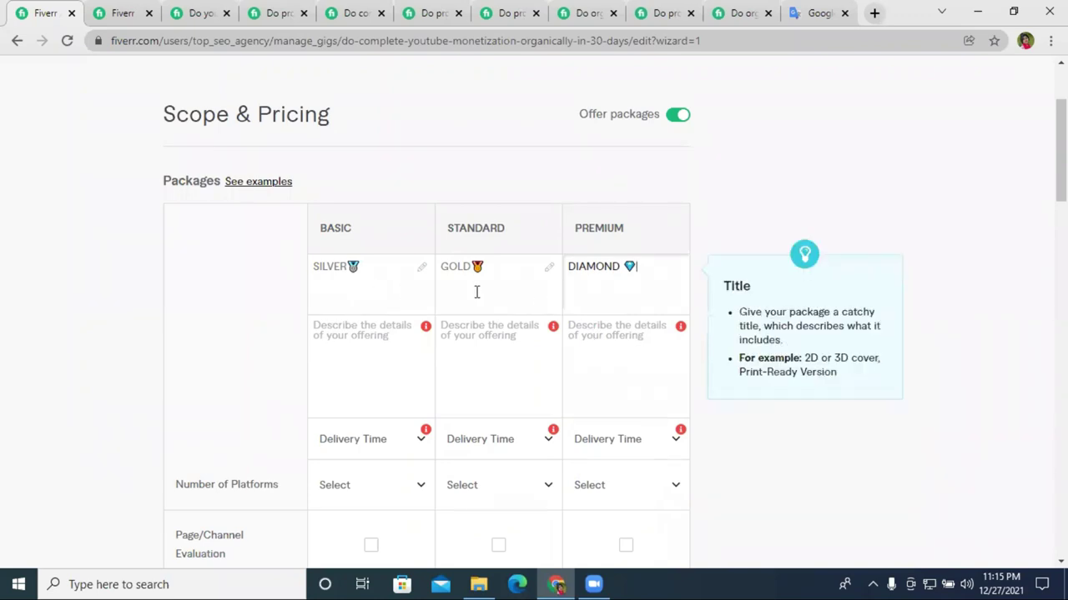
# Revisit the search results and the opened competing gigs to examine their Premium package descriptions.
pyautogui.click(130, 12)
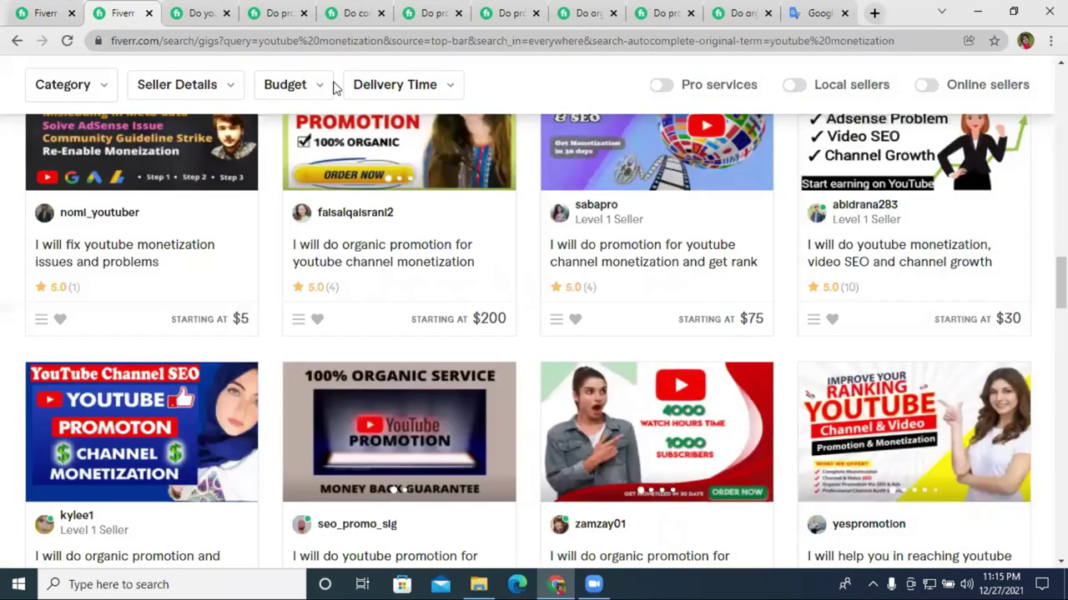
pyautogui.click(198, 10)
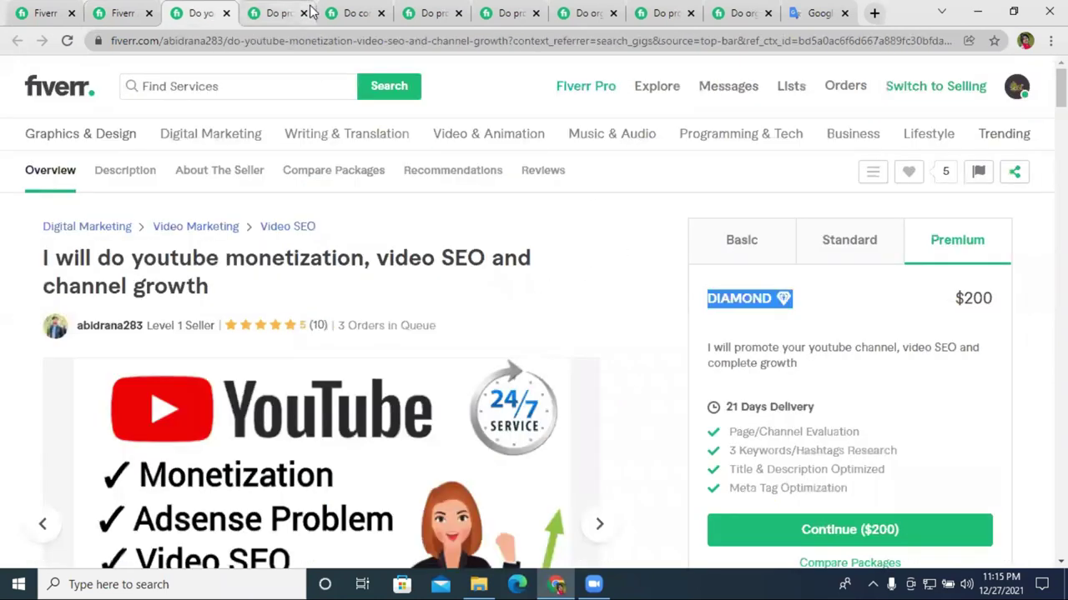
pyautogui.click(277, 10)
pyautogui.click(359, 10)
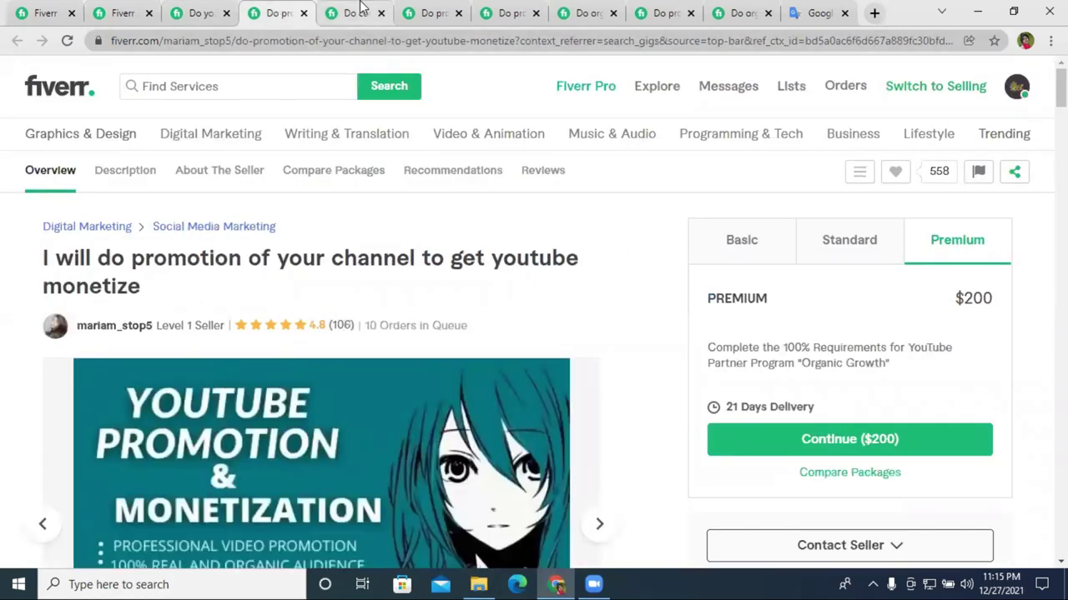
pyautogui.click(136, 10)
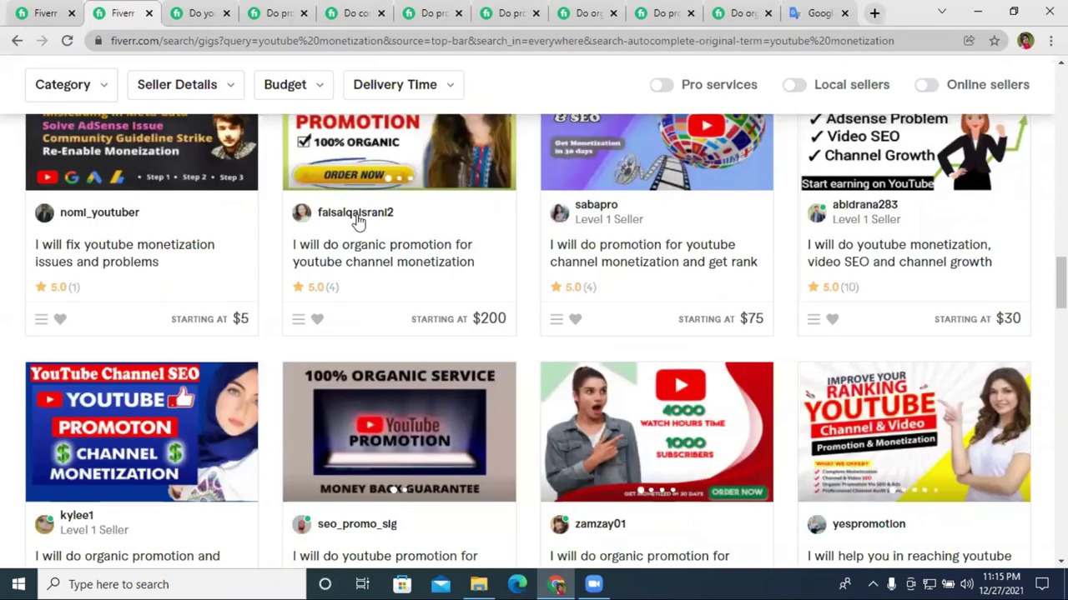
pyautogui.click(200, 10)
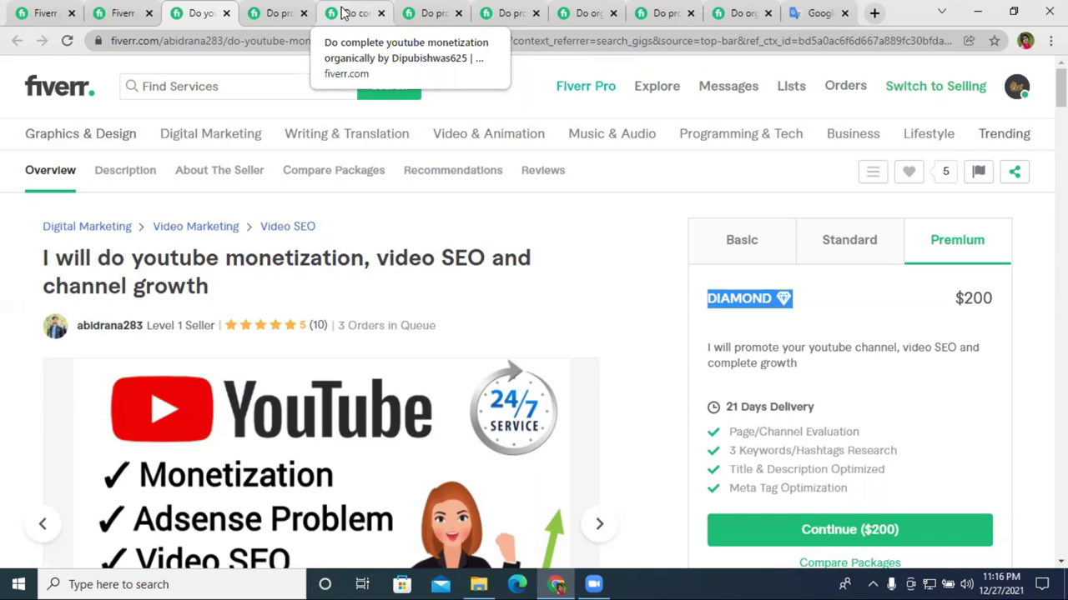
# Return to the own gig's Scope & Pricing form and begin the Basic package description with "I will help you complete the".
pyautogui.click(42, 13)
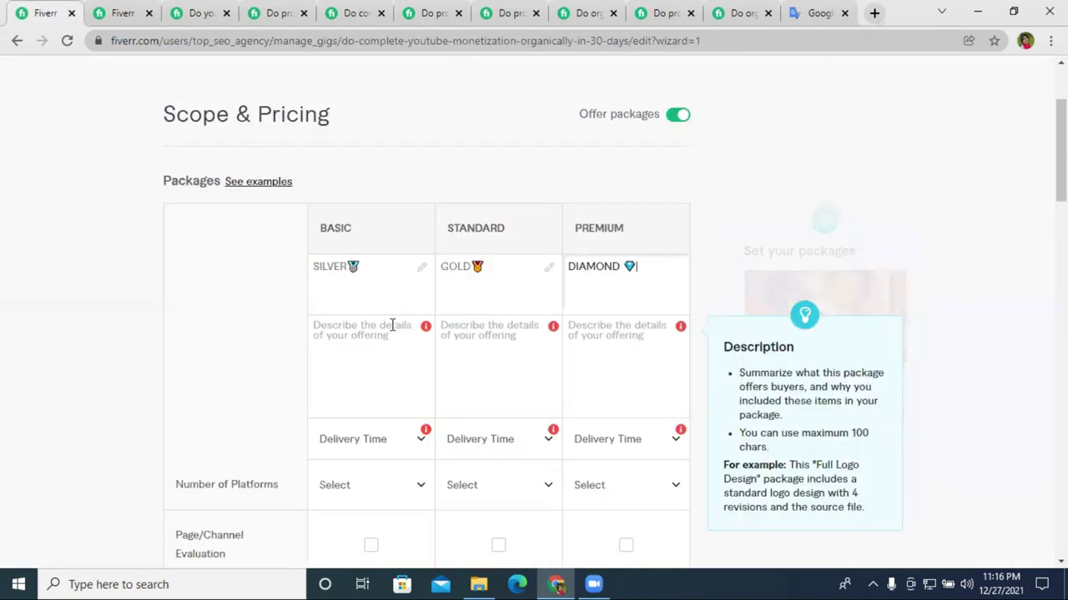
pyautogui.click(359, 356)
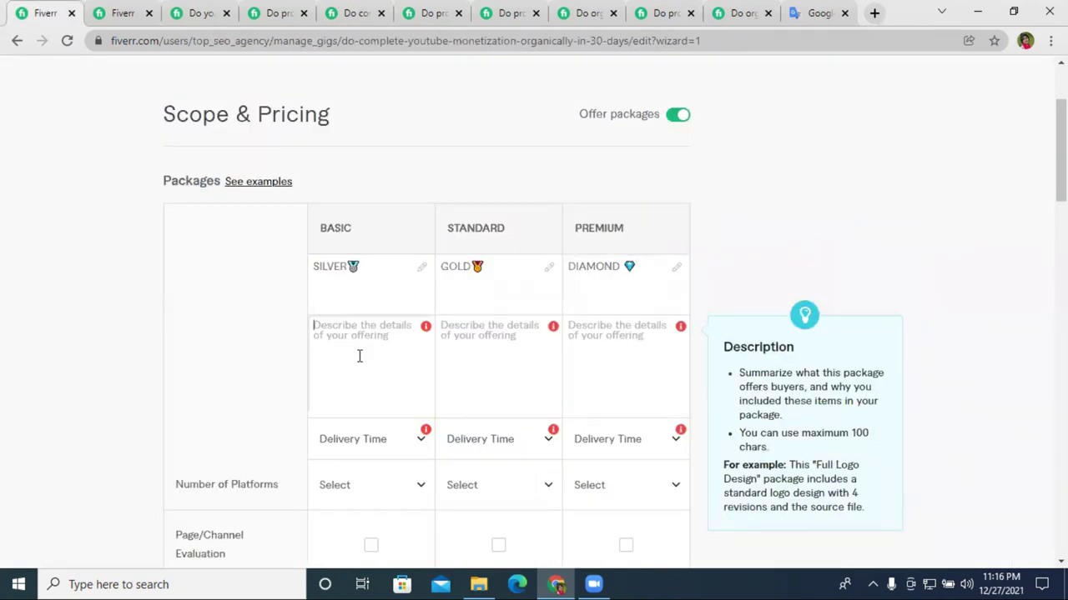
pyautogui.write('I will ')
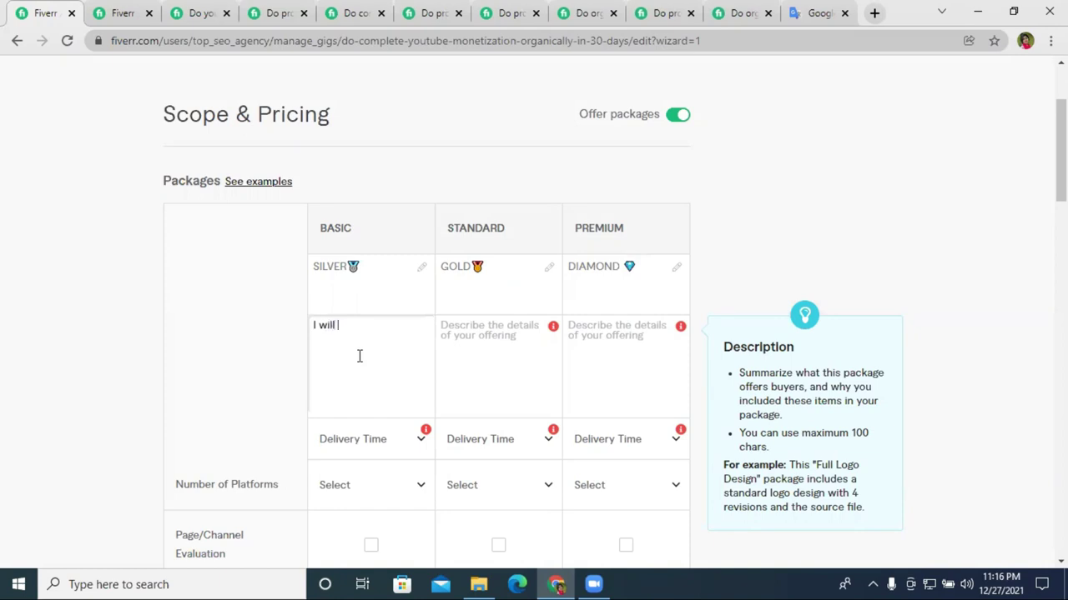
pyautogui.write('help you')
pyautogui.write('complat')
pyautogui.write('e')
pyautogui.press('BackSpace')
pyautogui.write('e')
pyautogui.rightClick(326, 342)
pyautogui.click(367, 353)
pyautogui.write('the')
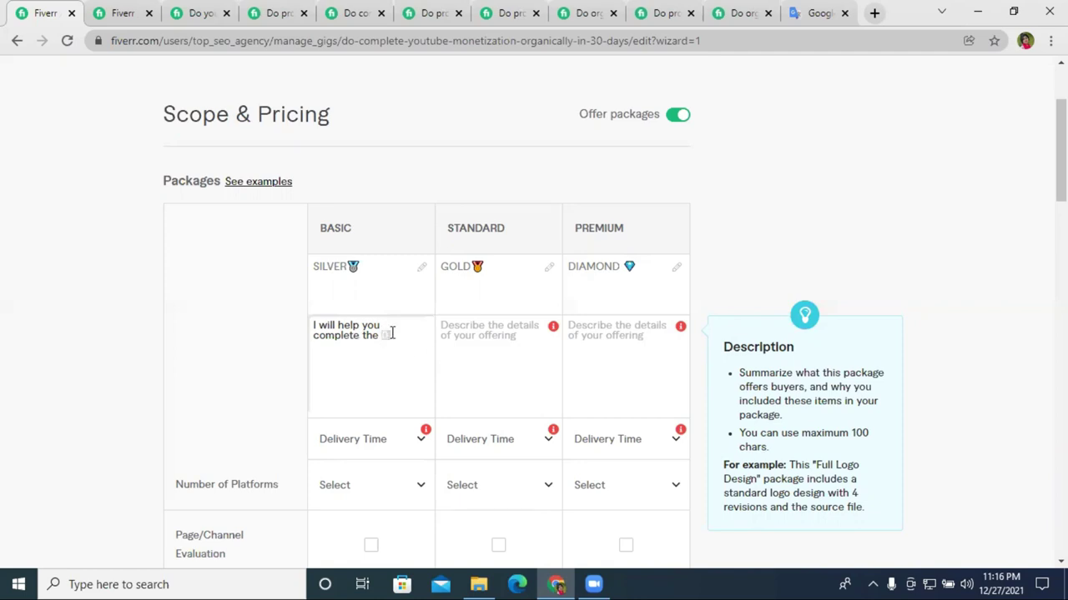
# Continue the Basic package description with "10% requirement", correcting the spelling of the last word.
pyautogui.write('05')
pyautogui.press('BackSpace')
pyautogui.write('% requirm')
pyautogui.press('BackSpace')
pyautogui.write('ement')
pyautogui.rightClick(347, 344)
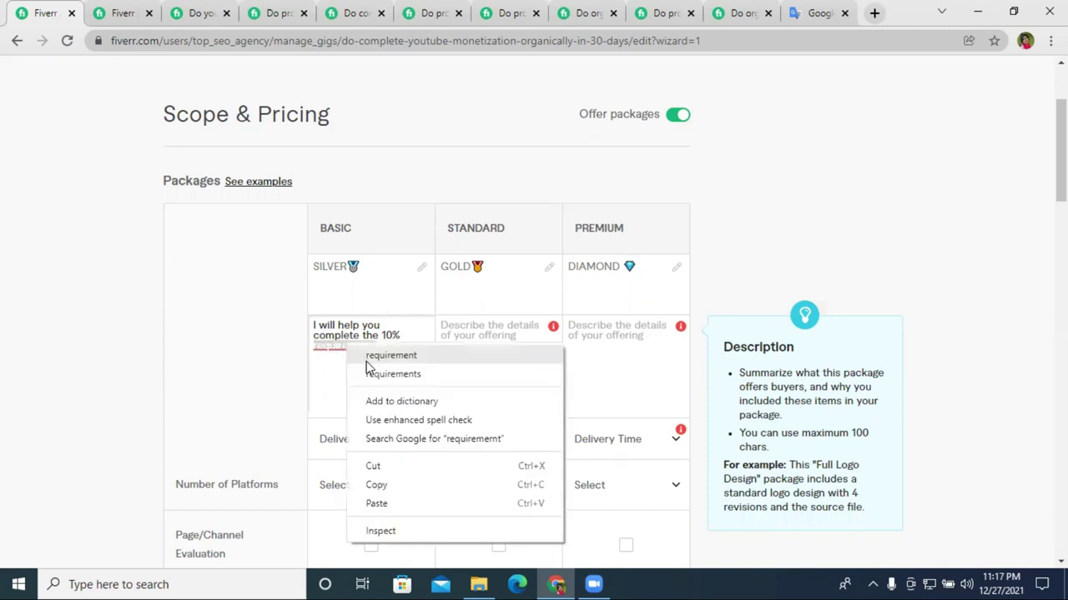
pyautogui.click(422, 359)
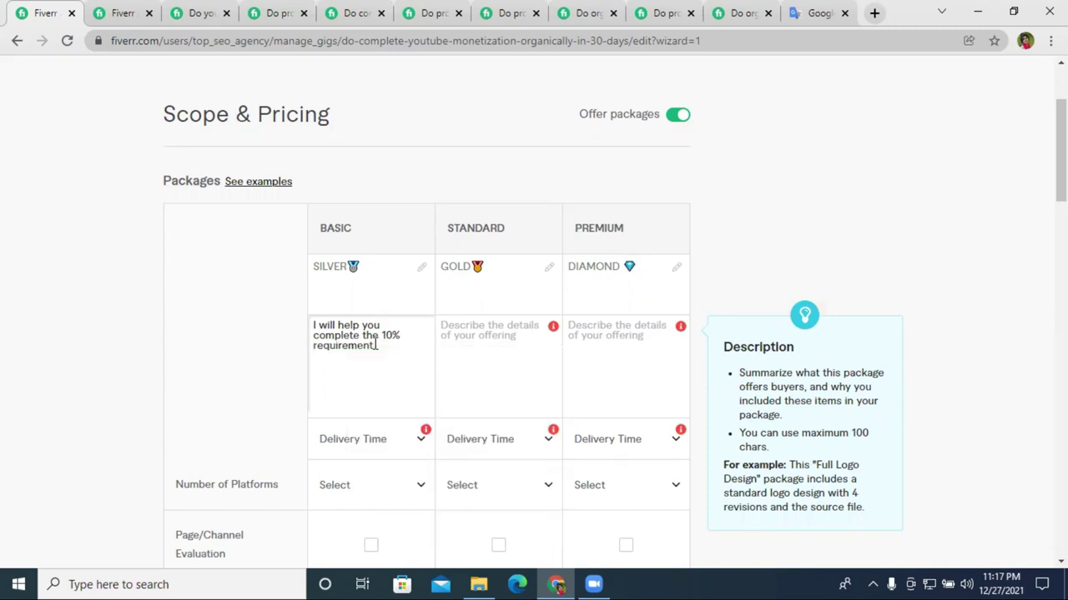
# Extend the Basic package description with "for YouTube Partner Program", using the correct YouTube capitalization.
pyautogui.write('for youtube')
pyautogui.rightClick(344, 361)
pyautogui.rightClick(327, 350)
pyautogui.click(332, 357)
pyautogui.rightClick(332, 357)
pyautogui.click(346, 189)
pyautogui.write('Partner ')
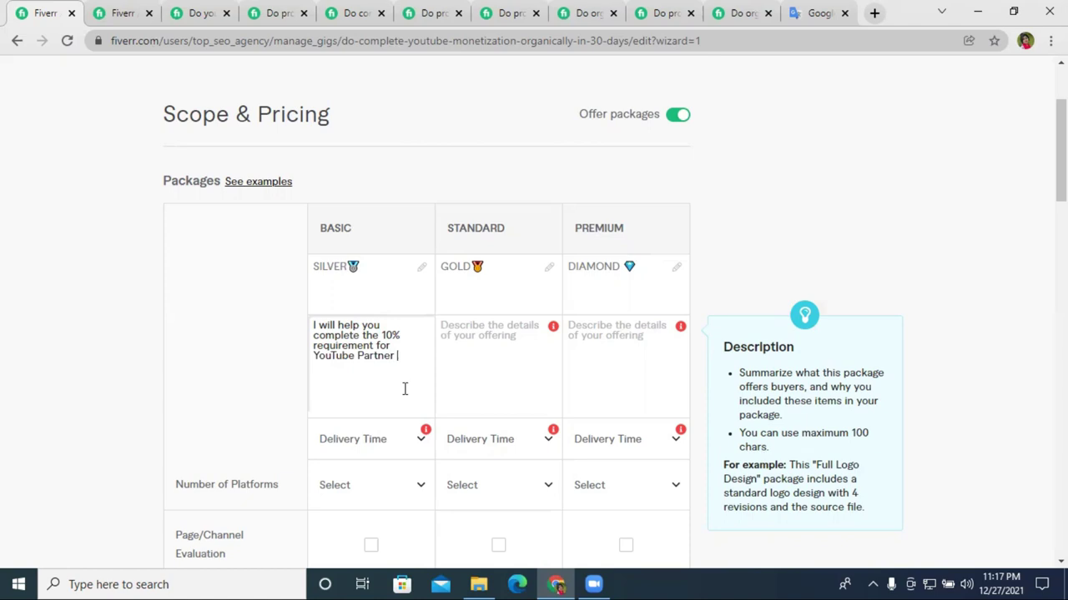
pyautogui.write('Pr')
pyautogui.write('o')
pyautogui.write('gram ')
# Finish the Basic package description with the quoted phrase "100% Organic Growth", fixing its spacing and wording.
pyautogui.write('""')
pyautogui.write(' 1')
pyautogui.write('00')
pyautogui.write('%')
pyautogui.write(' Or')
pyautogui.write('gan')
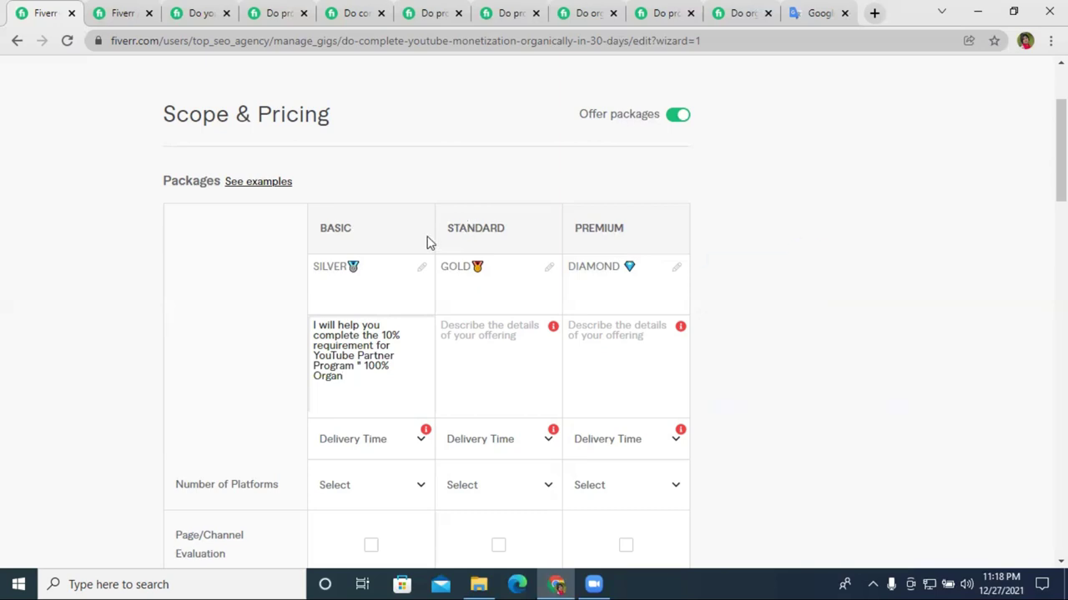
pyautogui.scroll(-3, 429, 240)
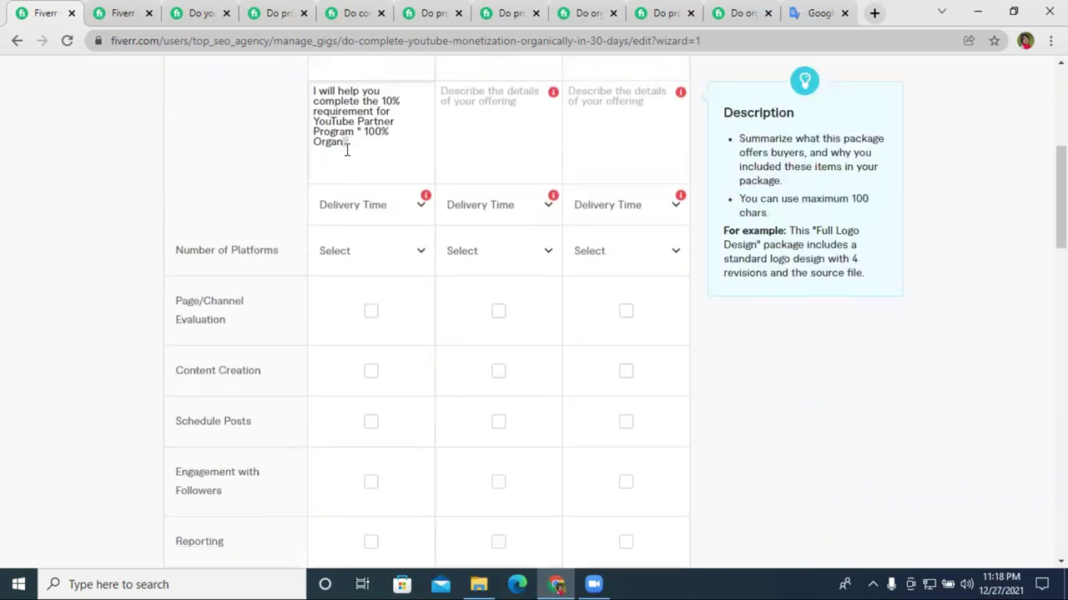
pyautogui.press('BackSpace')
pyautogui.press('BackSpace')
pyautogui.press('BackSpace')
pyautogui.press('BackSpace')
pyautogui.press('BackSpace')
pyautogui.press('BackSpace')
pyautogui.press('BackSpace')
pyautogui.write('o')
pyautogui.press('BackSpace')
pyautogui.write('O')
pyautogui.moveTo(389, 134); pyautogui.dragTo(360, 136)
pyautogui.press('BackSpace')
pyautogui.write('rganic Growth"')
pyautogui.click(360, 131)
pyautogui.write('100%')
# Copy the full Basic package description and paste it as the Standard and Premium descriptions.
pyautogui.tripleClick(360, 132)
pyautogui.rightClick(360, 135)
pyautogui.click(430, 192)
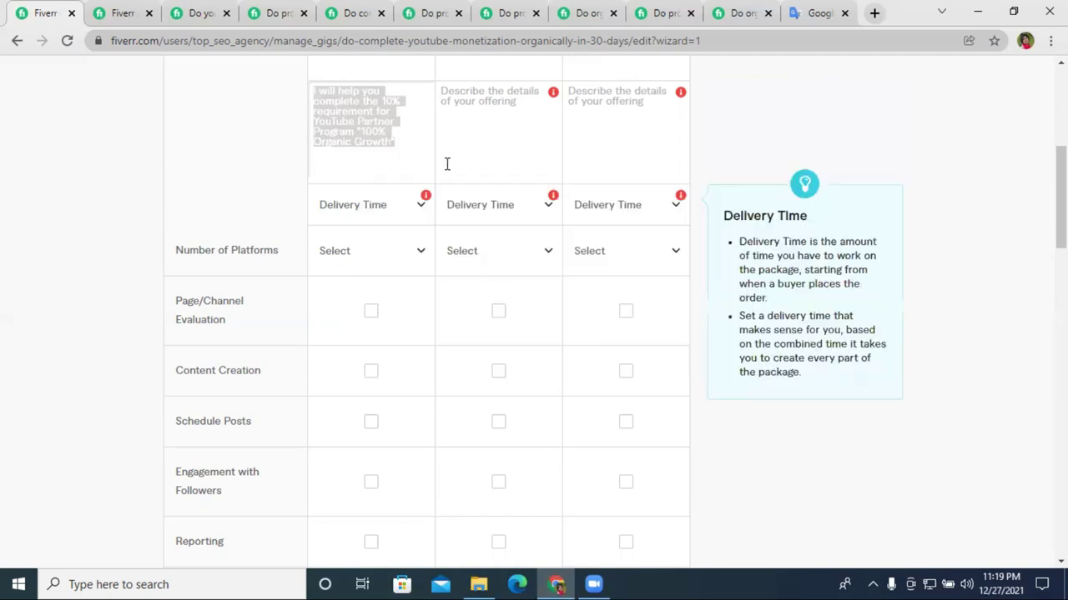
pyautogui.rightClick(464, 143)
pyautogui.click(500, 261)
pyautogui.click(608, 100)
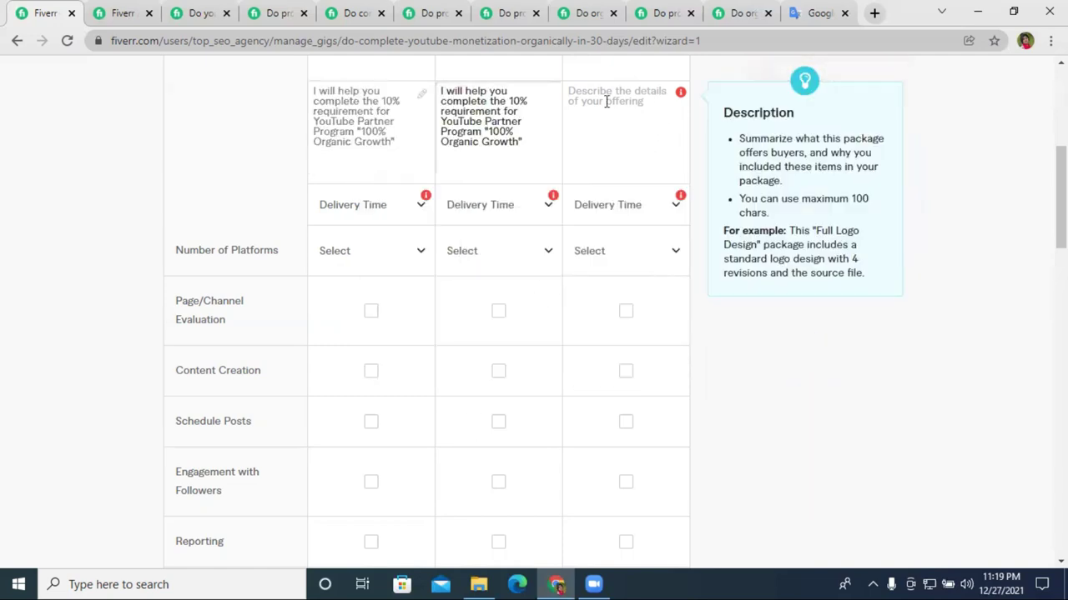
pyautogui.rightClick(608, 100)
pyautogui.click(667, 224)
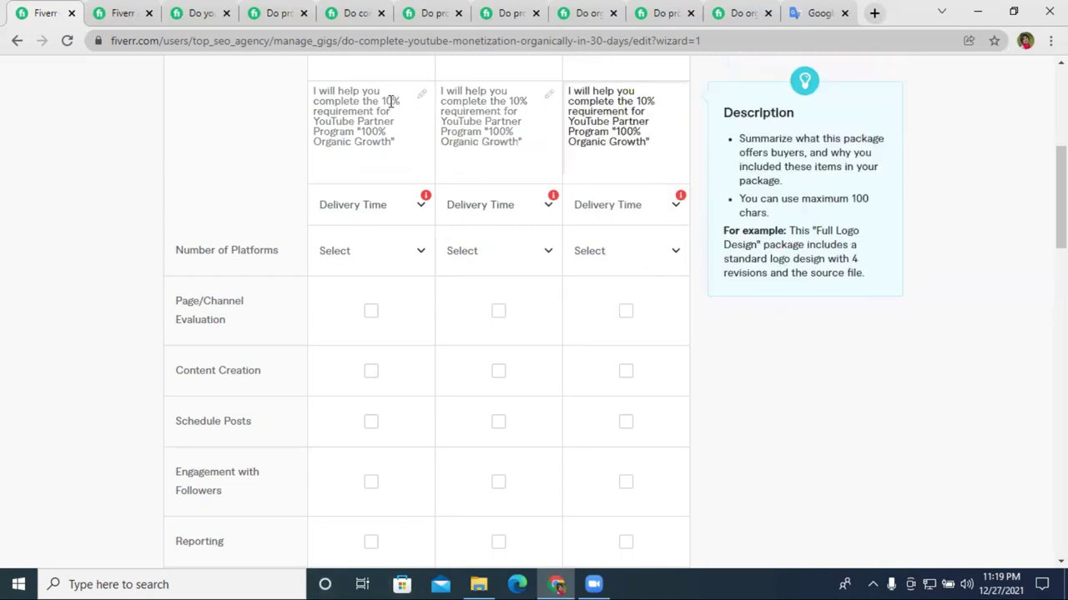
# Change the requirement percentage to 50% in the Standard description and to 100% in the Premium description.
pyautogui.click(512, 101)
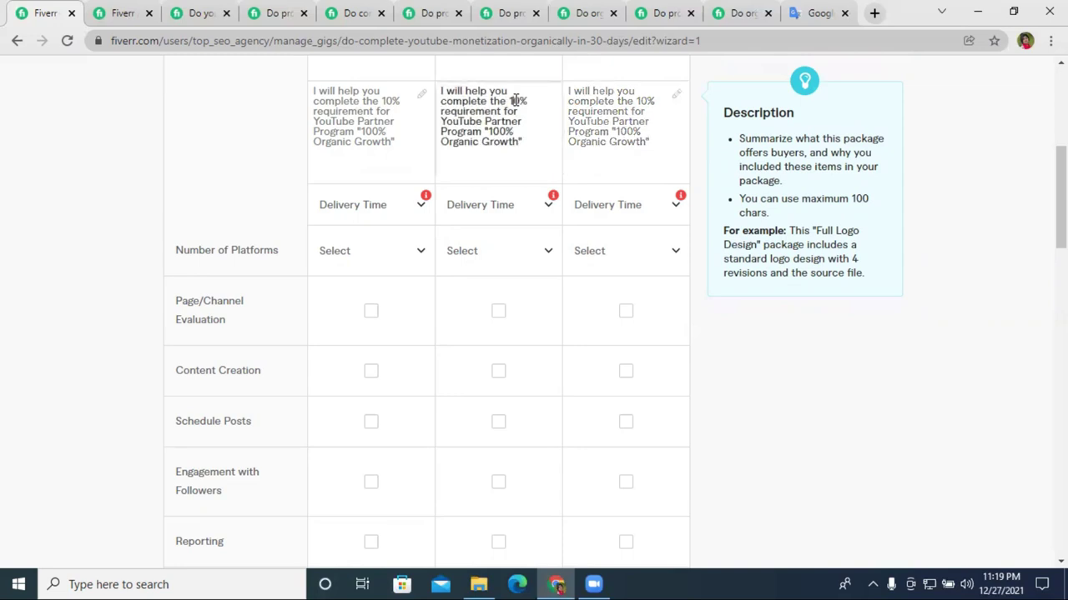
pyautogui.press('BackSpace')
pyautogui.write('5')
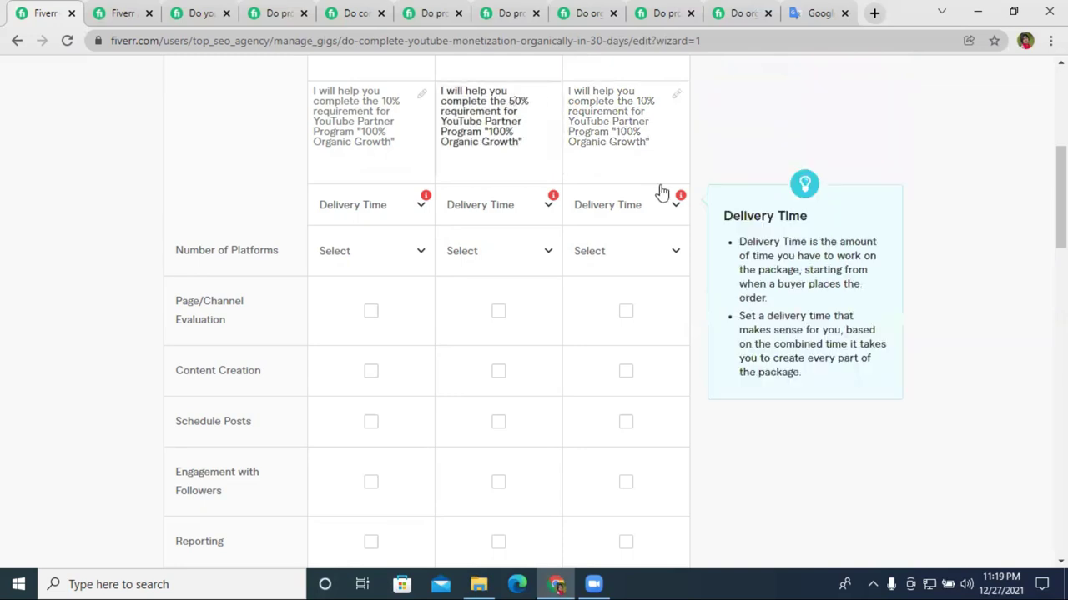
pyautogui.click(641, 101)
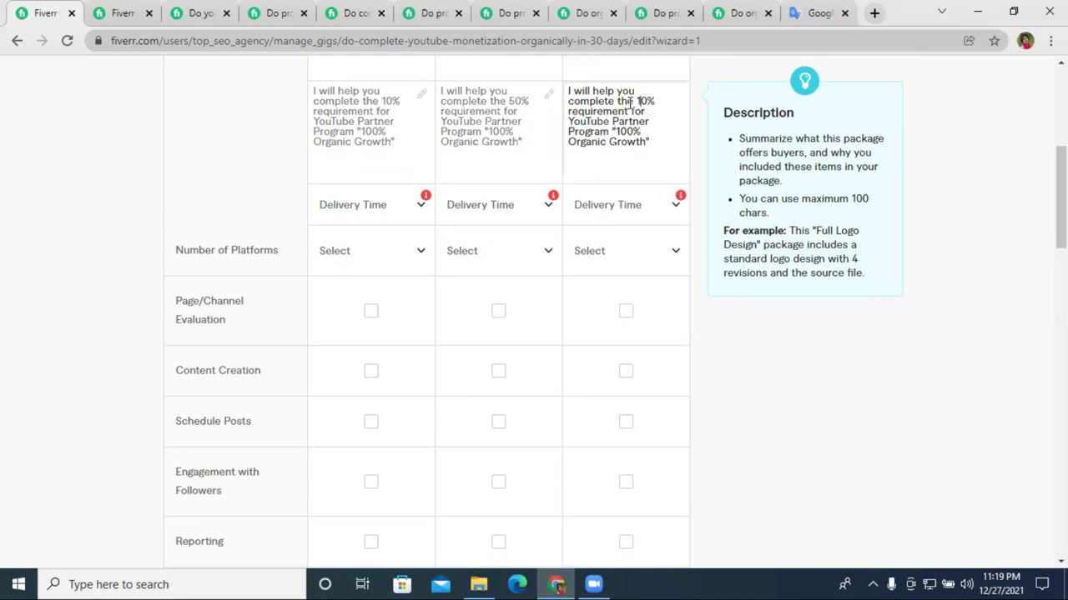
pyautogui.write('0')
# Copy the Premium description into Google Translate to check its meaning in Bengali, and return to the gig's package form.
pyautogui.tripleClick(604, 119)
pyautogui.rightClick(603, 122)
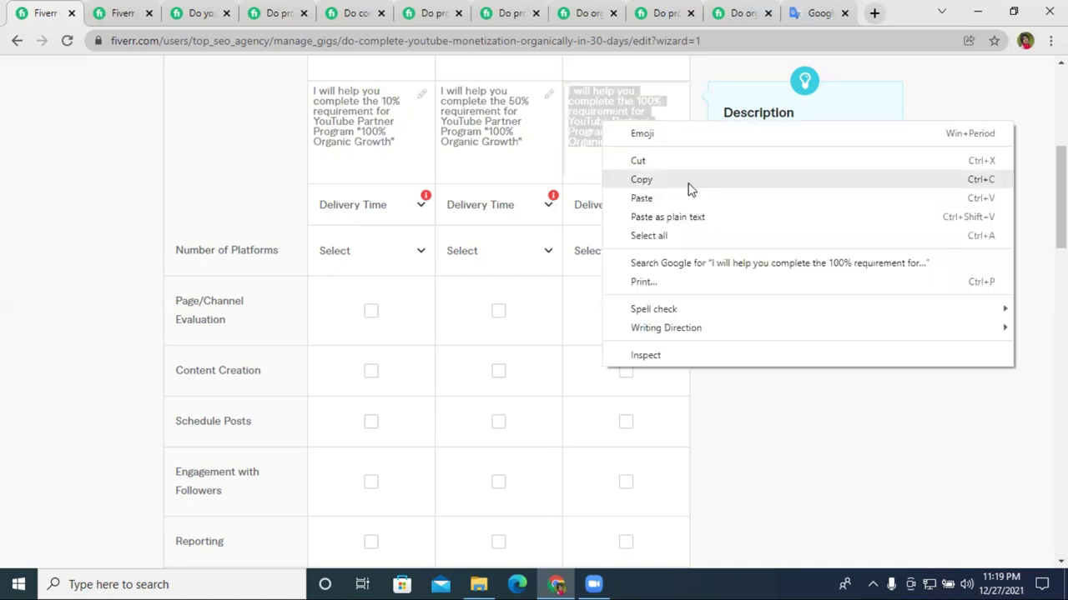
pyautogui.click(640, 180)
pyautogui.click(801, 13)
pyautogui.click(501, 149)
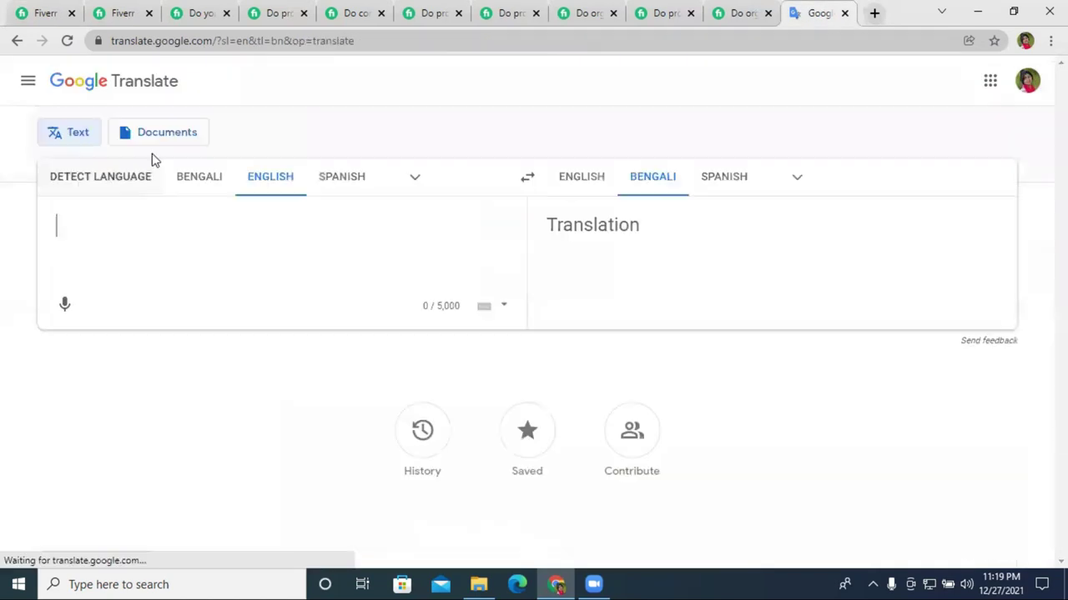
pyautogui.rightClick(139, 223)
pyautogui.click(180, 346)
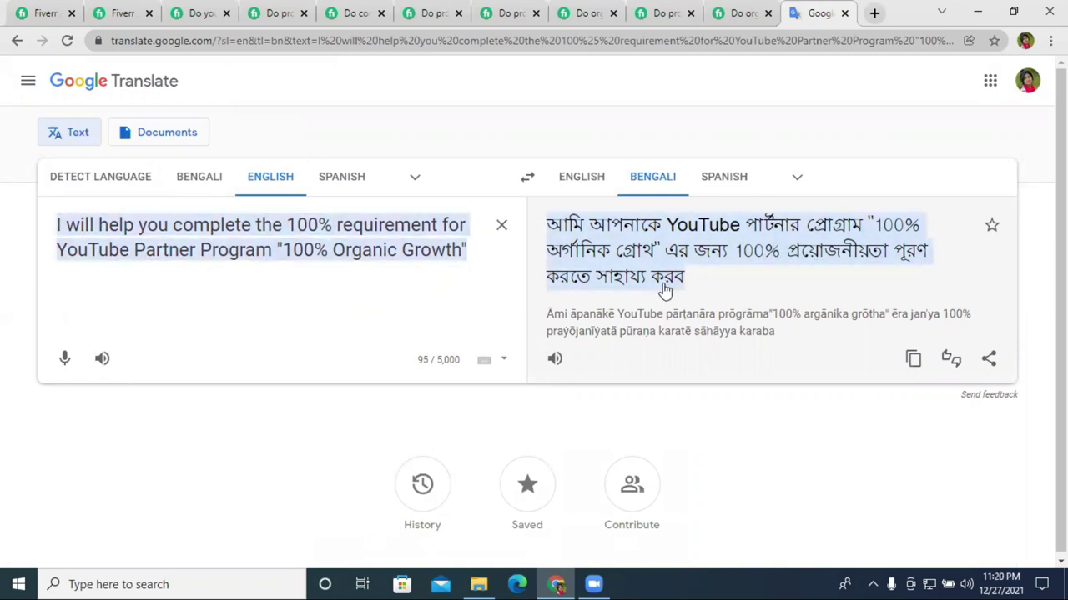
pyautogui.click(37, 12)
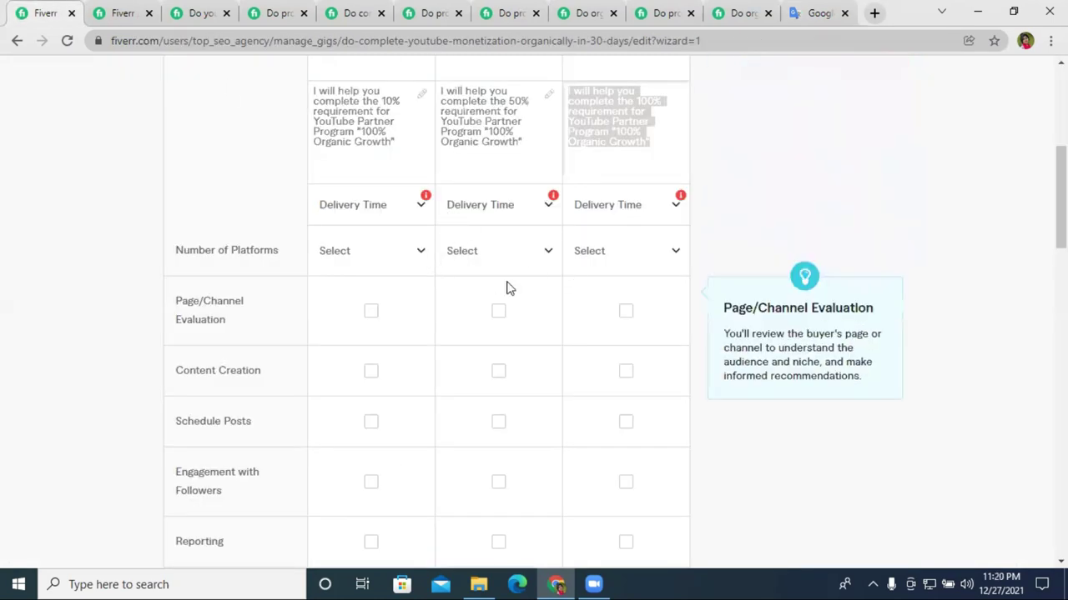
pyautogui.scroll(1, 505, 286)
pyautogui.click(623, 218)
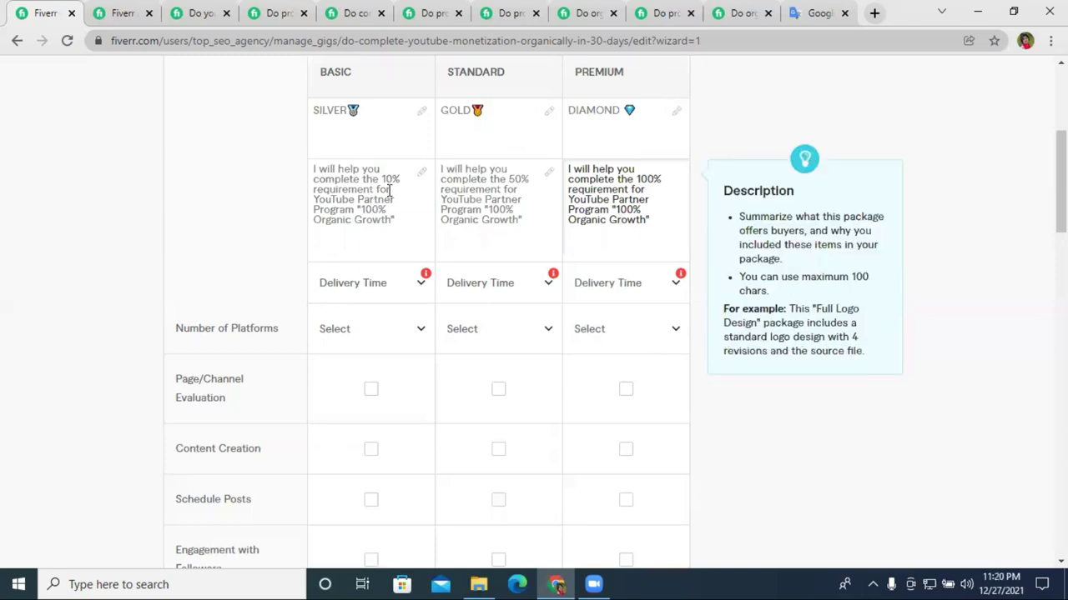
pyautogui.click(364, 282)
pyautogui.scroll(-1, 378, 431)
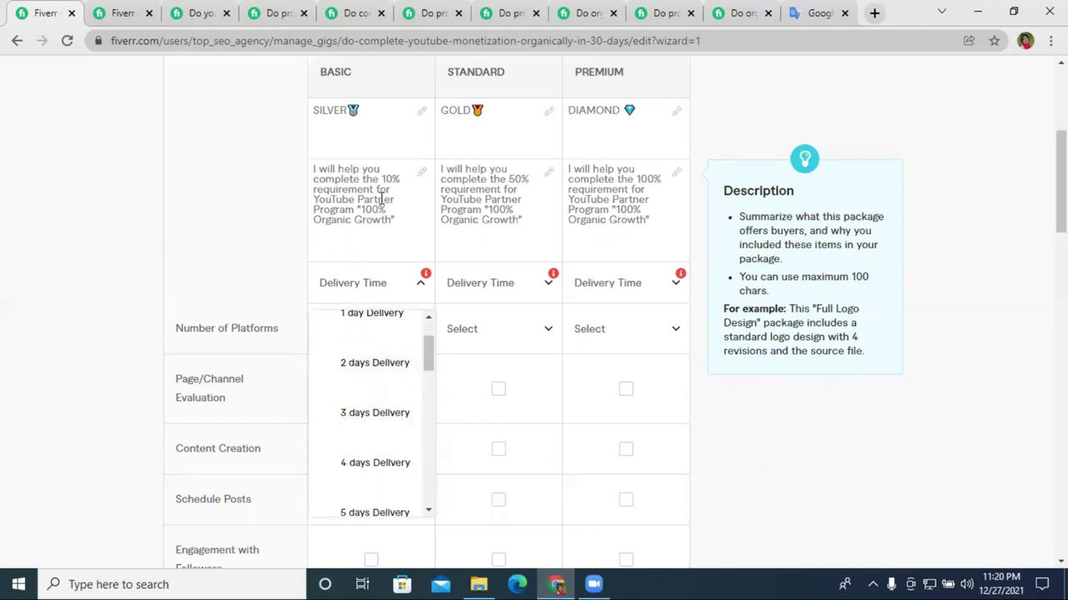
pyautogui.scroll(-1, 667, 236)
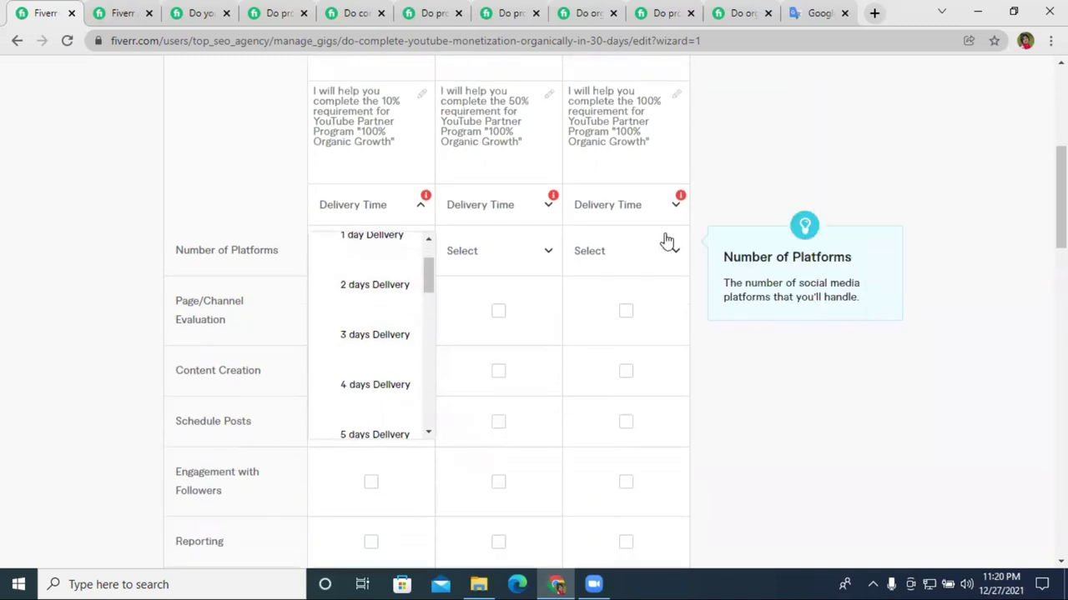
pyautogui.doubleClick(390, 101)
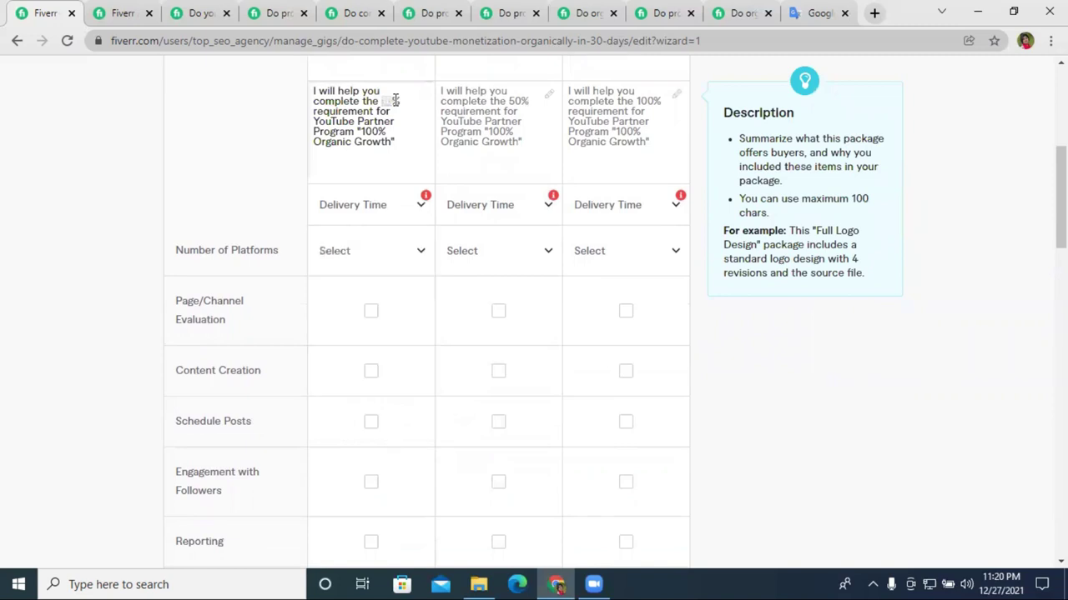
pyautogui.write('25')
# Set the Basic package's delivery time to 5 days.
pyautogui.click(383, 216)
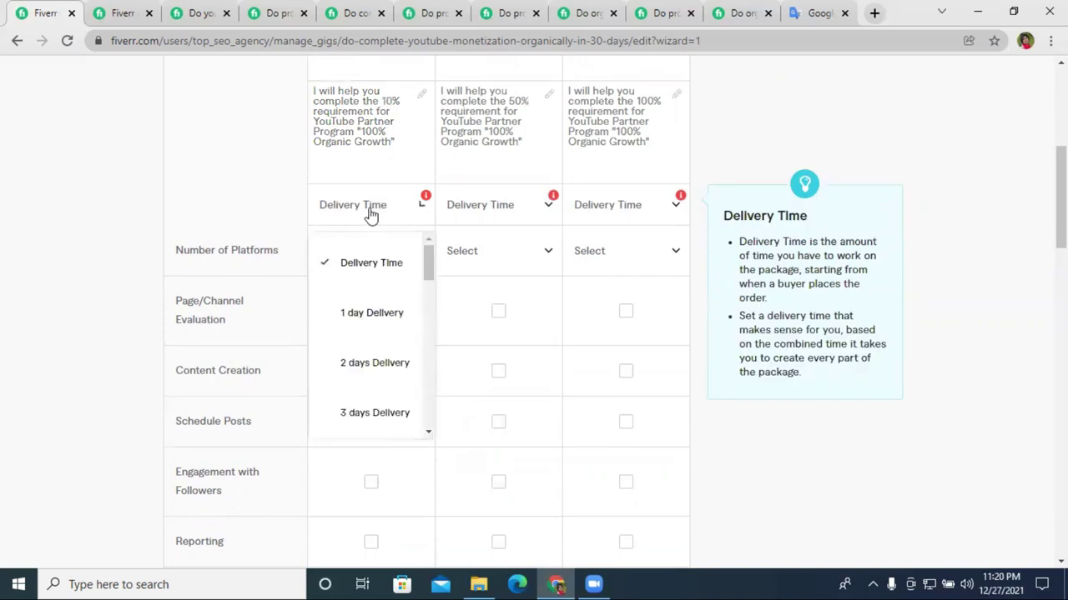
pyautogui.scroll(-1, 365, 392)
pyautogui.scroll(-1, 365, 388)
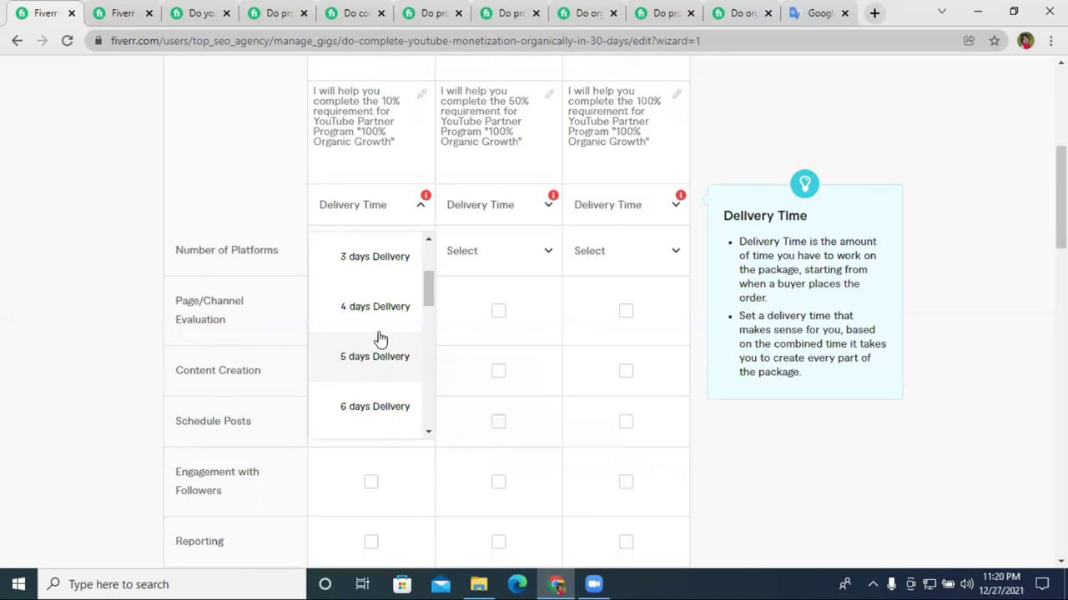
pyautogui.click(378, 360)
# Set the delivery time to 14 days for the Standard package and 30 days for the Premium package.
pyautogui.scroll(1, 478, 238)
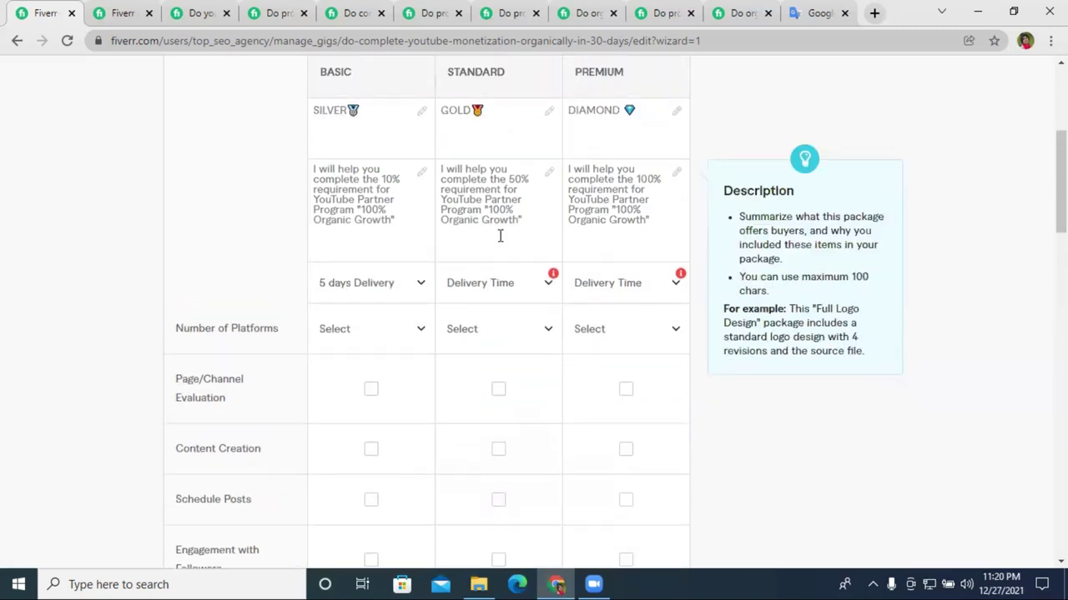
pyautogui.click(481, 287)
pyautogui.scroll(-10, 495, 396)
pyautogui.scroll(4, 496, 413)
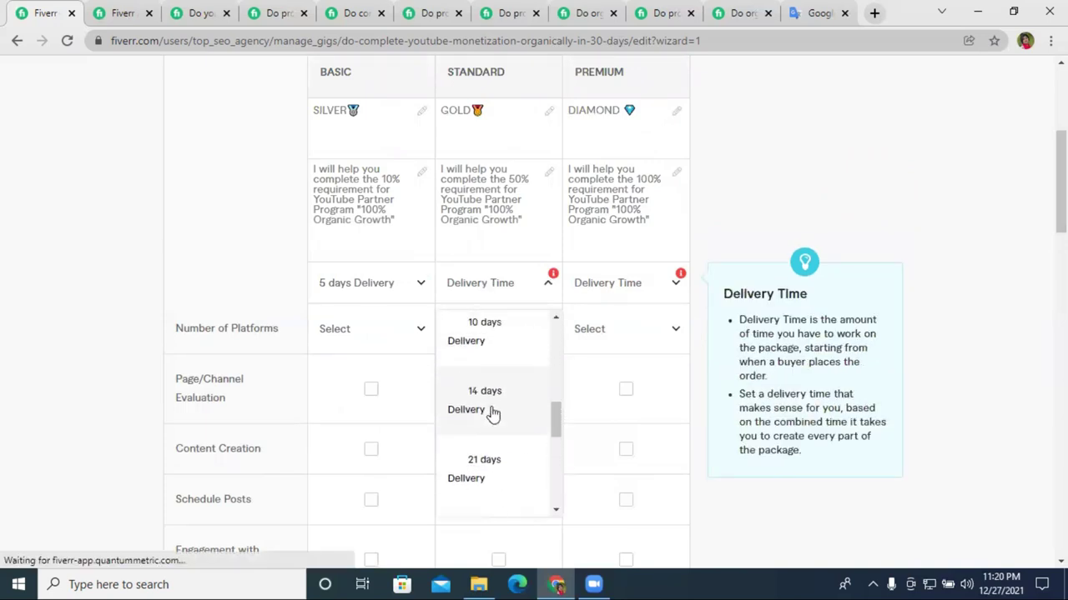
pyautogui.click(492, 413)
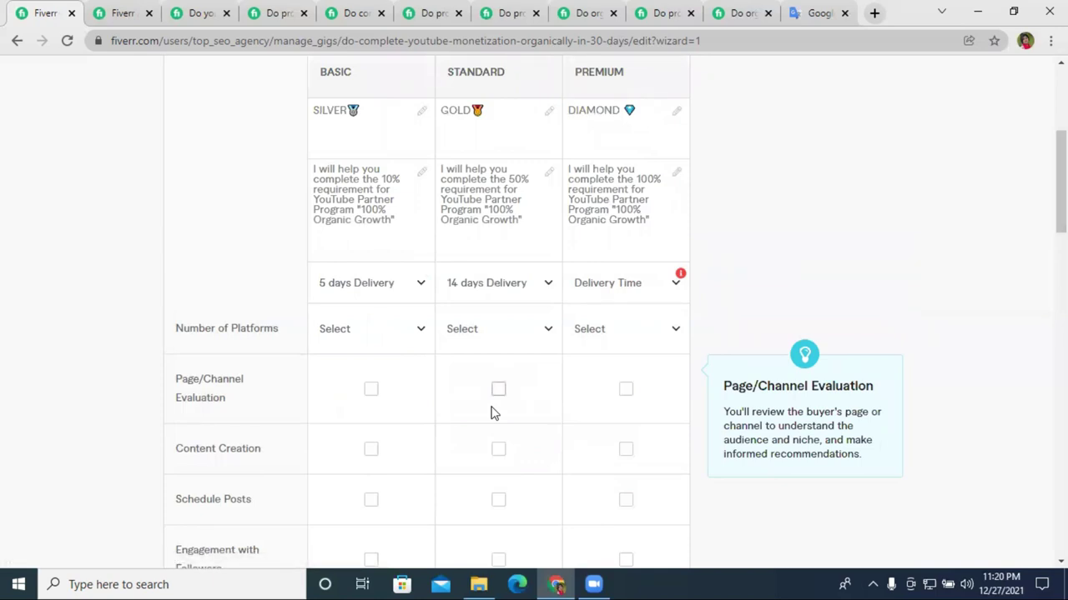
pyautogui.click(615, 292)
pyautogui.scroll(-3, 620, 396)
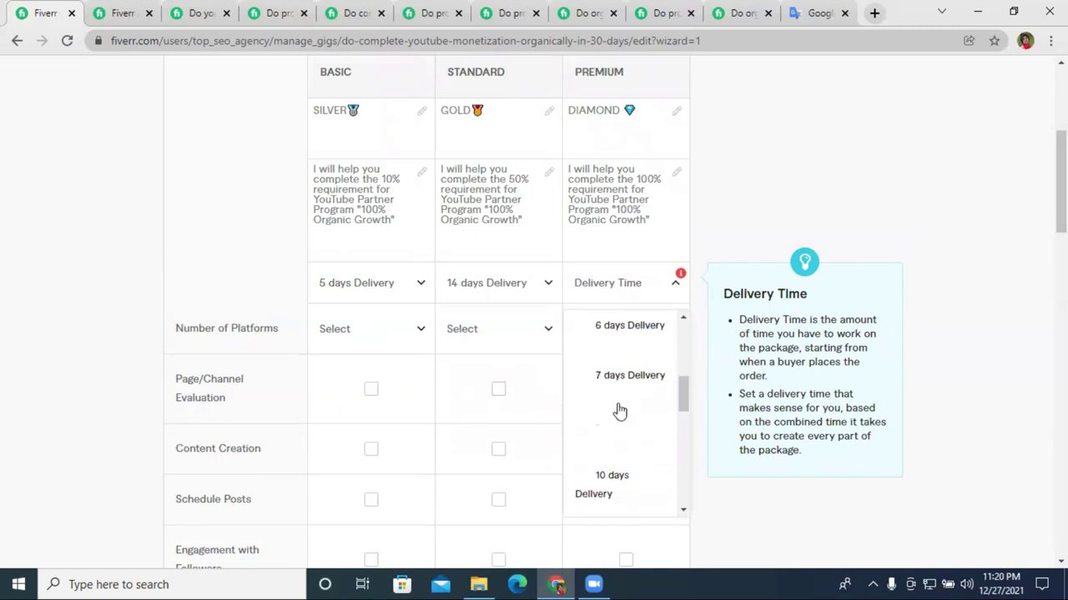
pyautogui.scroll(-3, 620, 409)
pyautogui.click(620, 426)
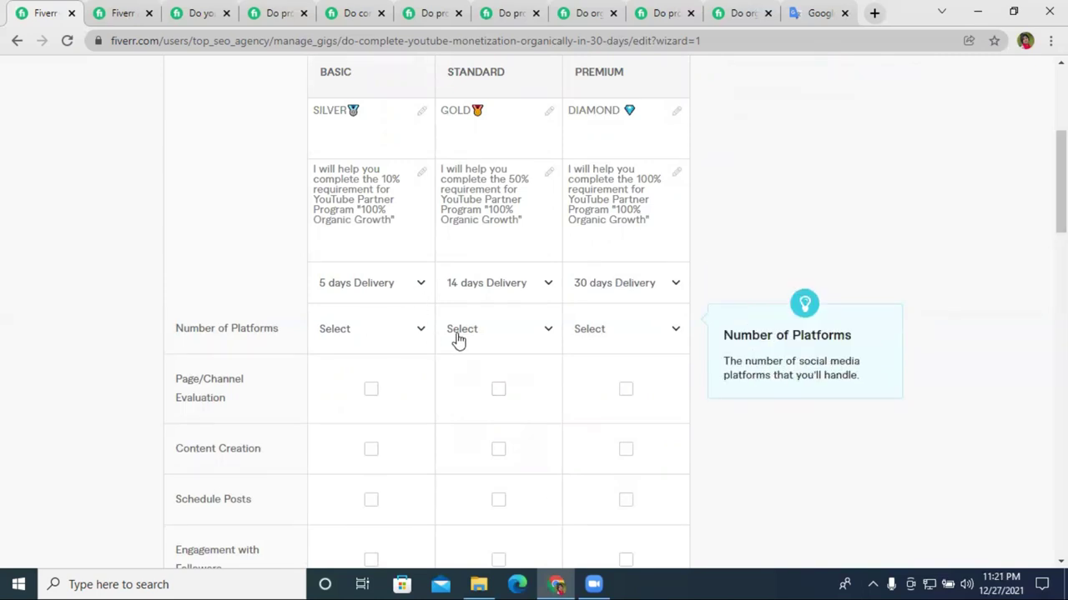
# Set Revisions to UNLIMITED for the Basic, Standard and Premium packages.
pyautogui.scroll(-5, 457, 338)
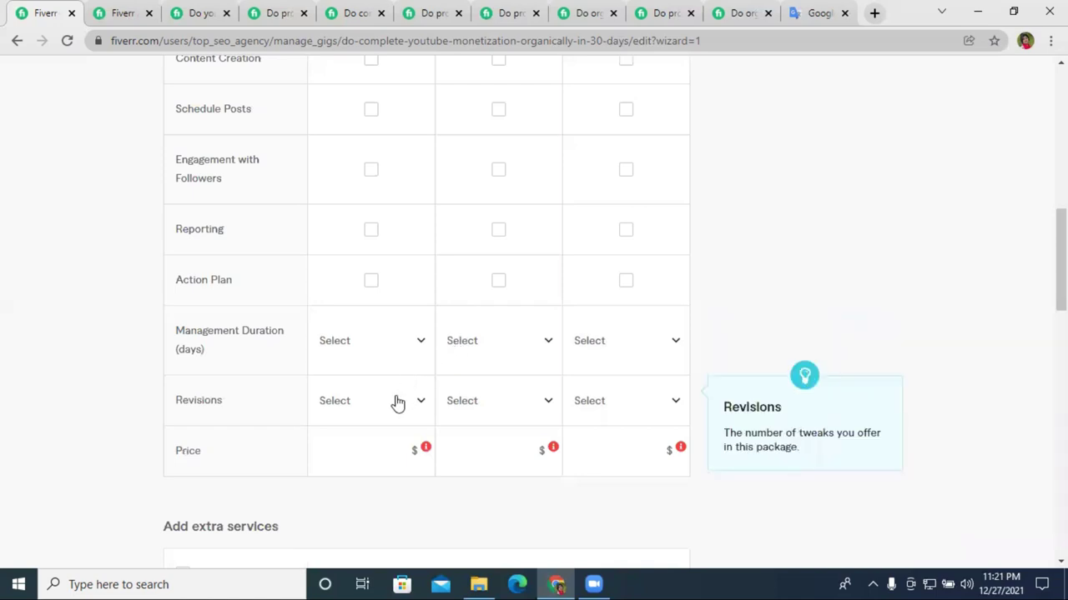
pyautogui.click(370, 401)
pyautogui.scroll(-3, 377, 360)
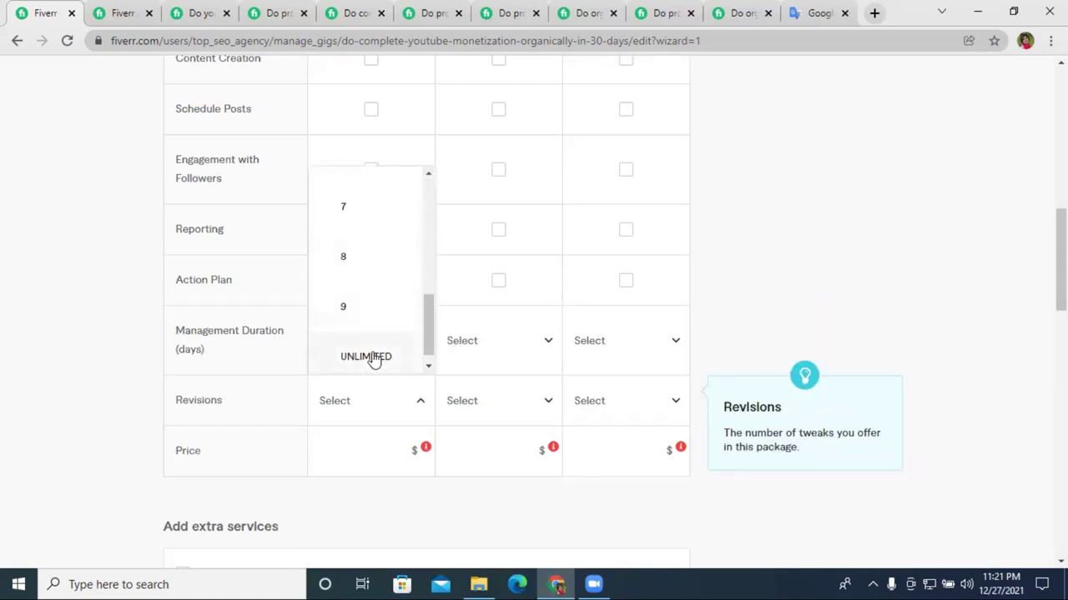
pyautogui.click(372, 358)
pyautogui.click(498, 404)
pyautogui.scroll(-3, 504, 313)
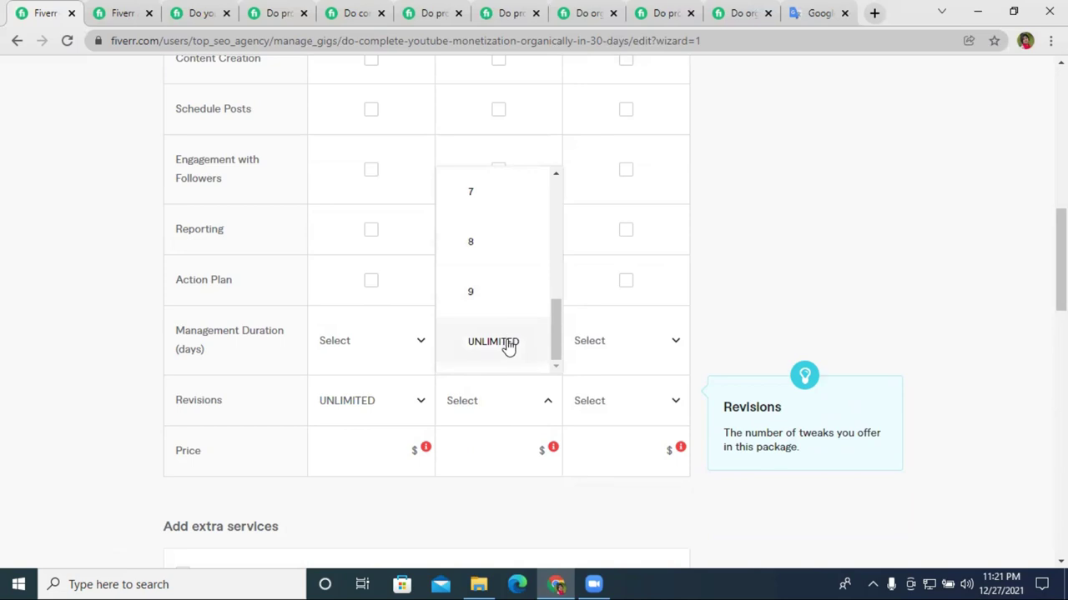
pyautogui.click(505, 346)
pyautogui.click(659, 405)
pyautogui.scroll(-5, 641, 311)
pyautogui.scroll(3, 632, 312)
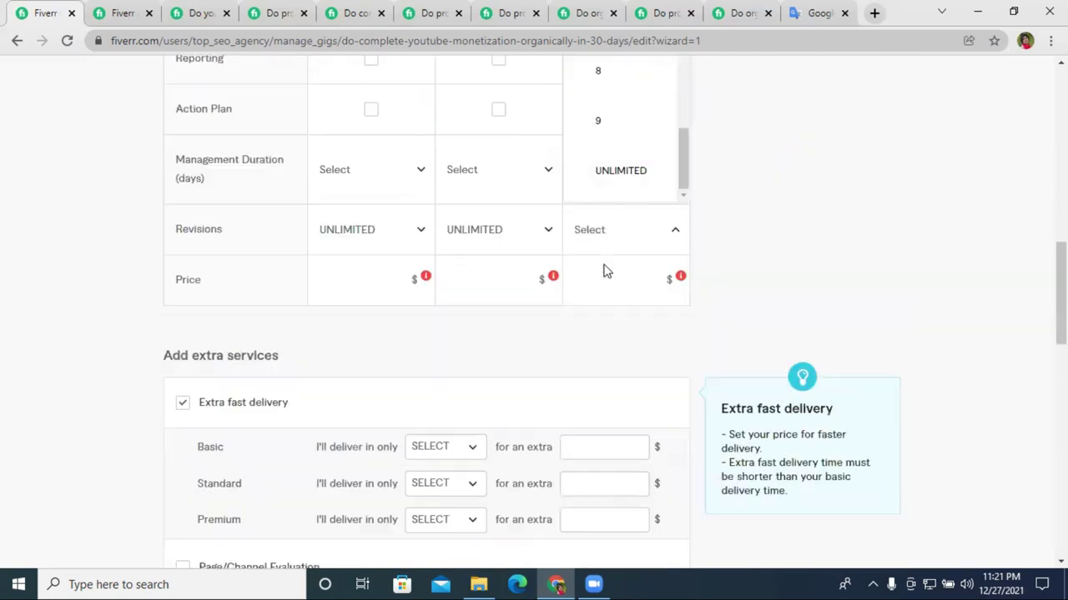
pyautogui.click(605, 196)
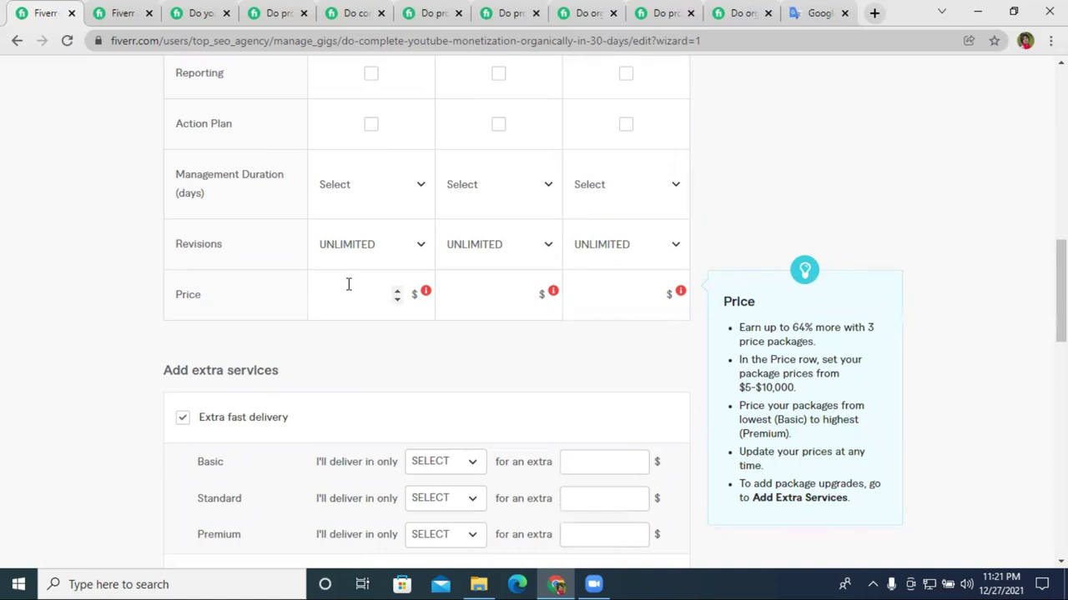
# Remove the Extra fast delivery extra service and set the Basic package's price to $30.
pyautogui.click(182, 419)
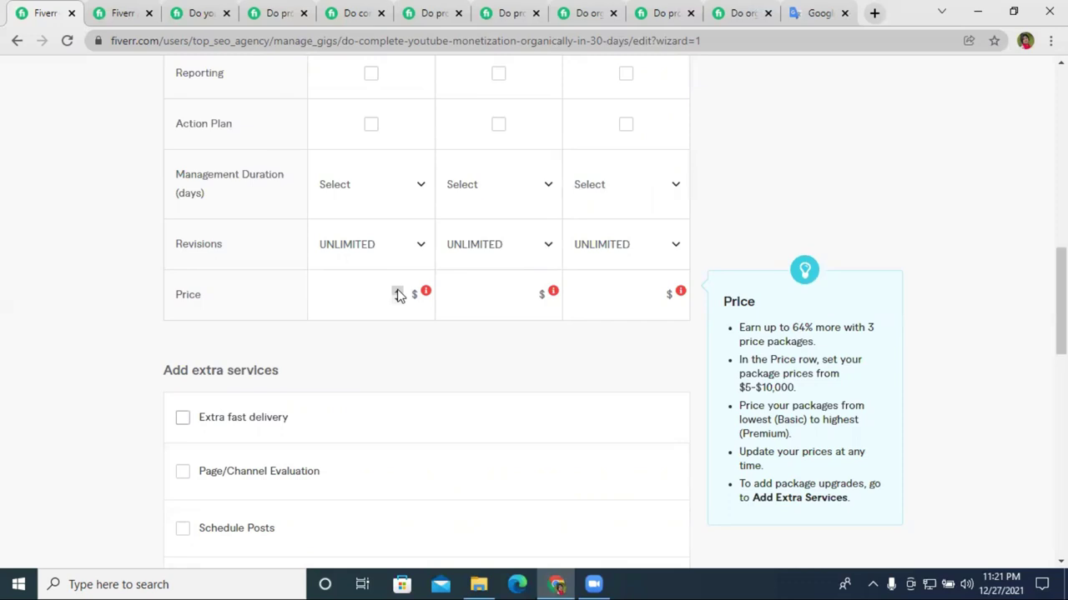
pyautogui.click(398, 294)
pyautogui.write('15')
pyautogui.doubleClick(398, 295)
pyautogui.click(398, 295)
pyautogui.doubleClick(321, 294)
pyautogui.click(393, 346)
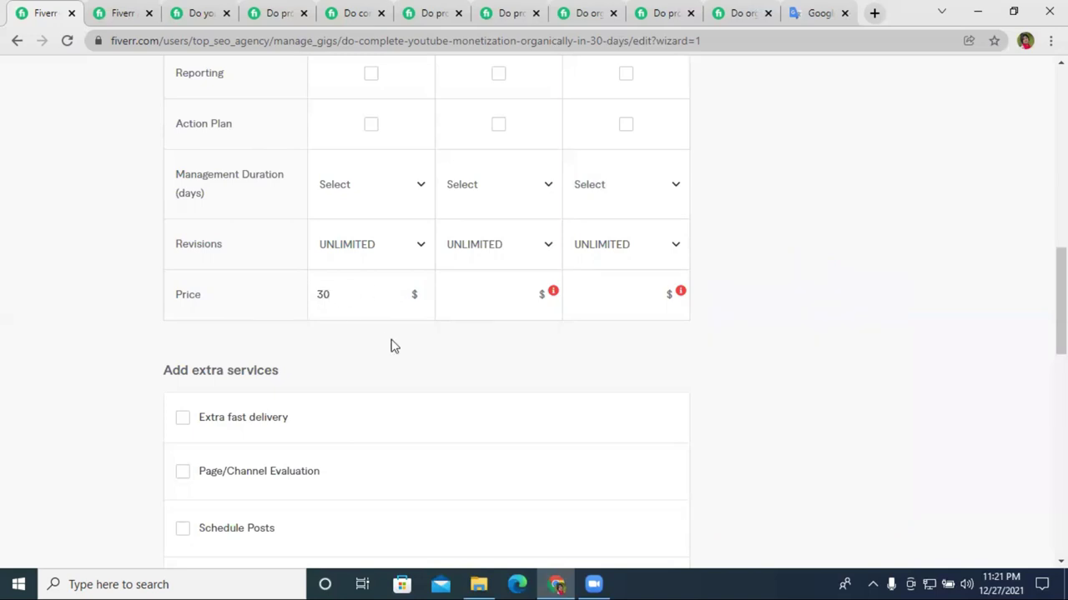
# Set the Standard package's price to $80.
pyautogui.scroll(1, 385, 309)
pyautogui.scroll(4, 370, 205)
pyautogui.scroll(-5, 542, 222)
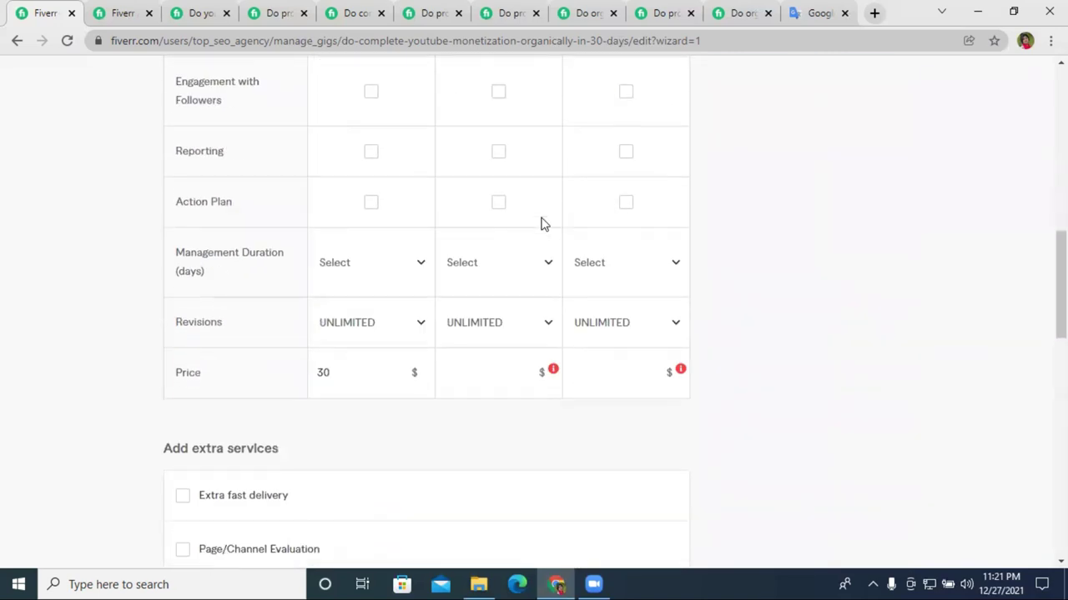
pyautogui.click(524, 291)
pyautogui.click(524, 290)
pyautogui.click(524, 290)
pyautogui.click(524, 290)
pyautogui.click(525, 290)
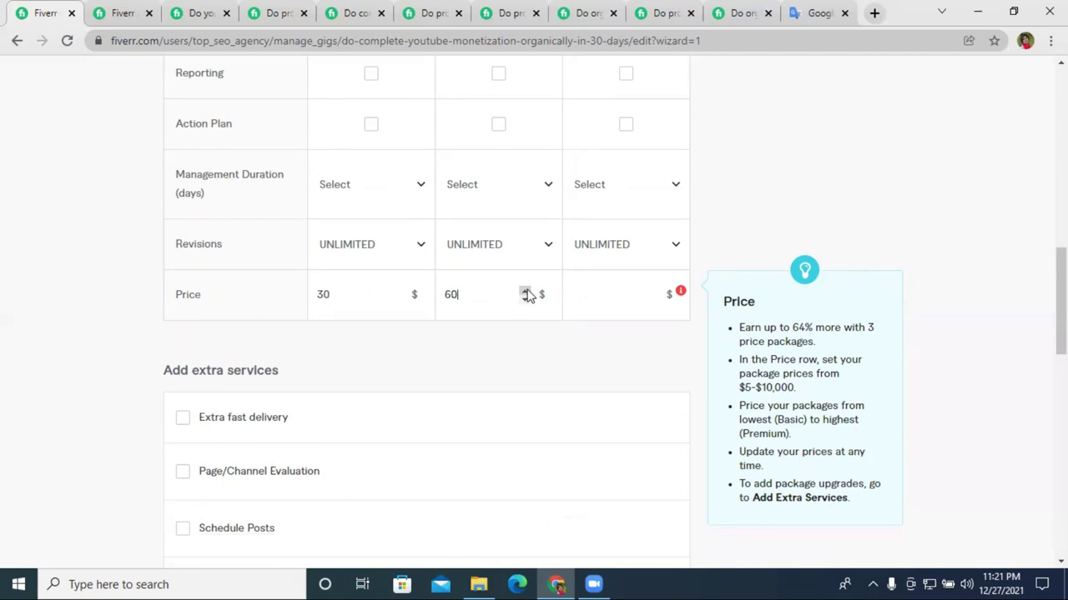
pyautogui.click(525, 290)
# Examine the packages' optional service rows, such as Page/Channel Evaluation and Engagement with Followers, together with the delivery times and prices.
pyautogui.scroll(4, 533, 275)
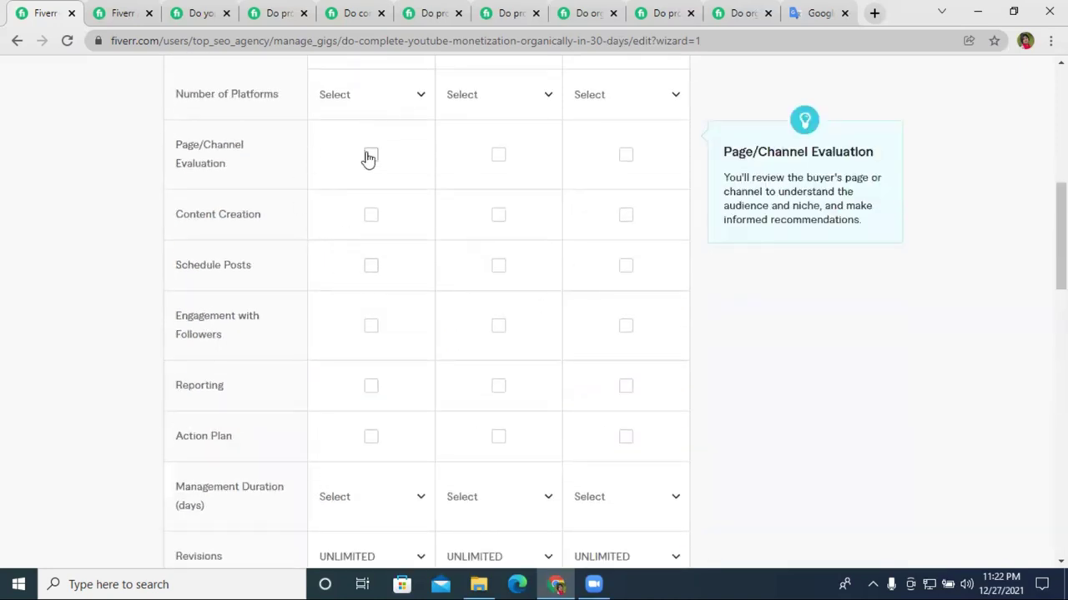
pyautogui.scroll(2, 369, 158)
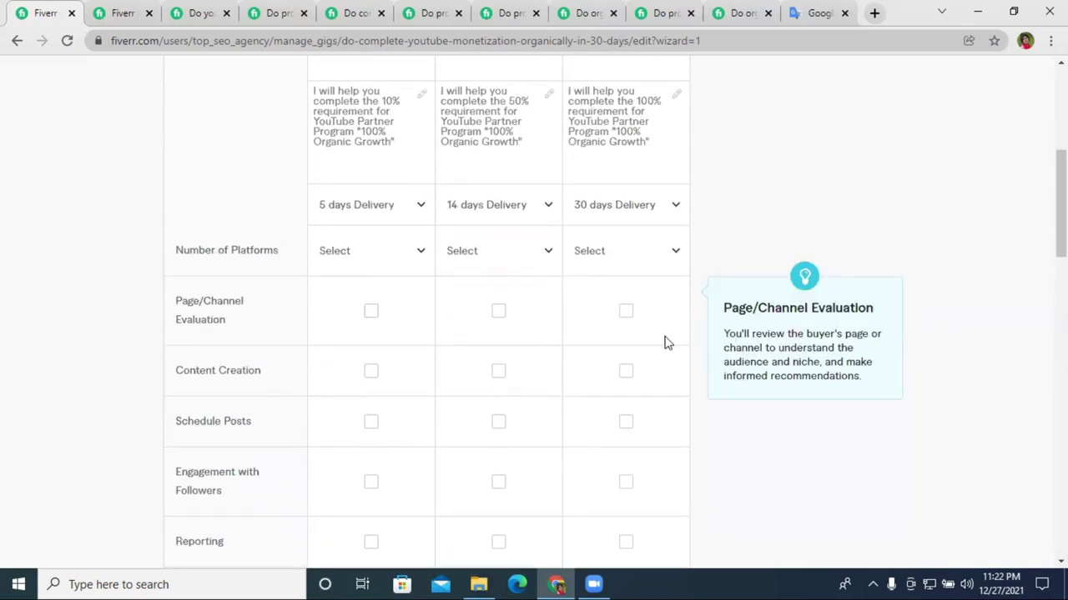
pyautogui.scroll(-1, 345, 377)
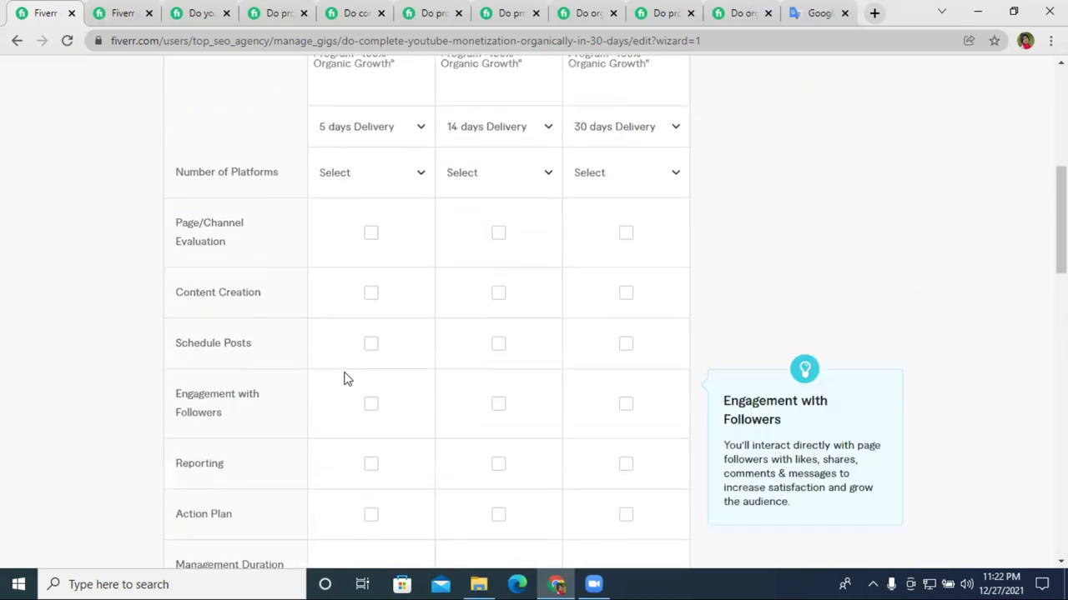
pyautogui.scroll(-1, 345, 376)
pyautogui.scroll(-1, 367, 321)
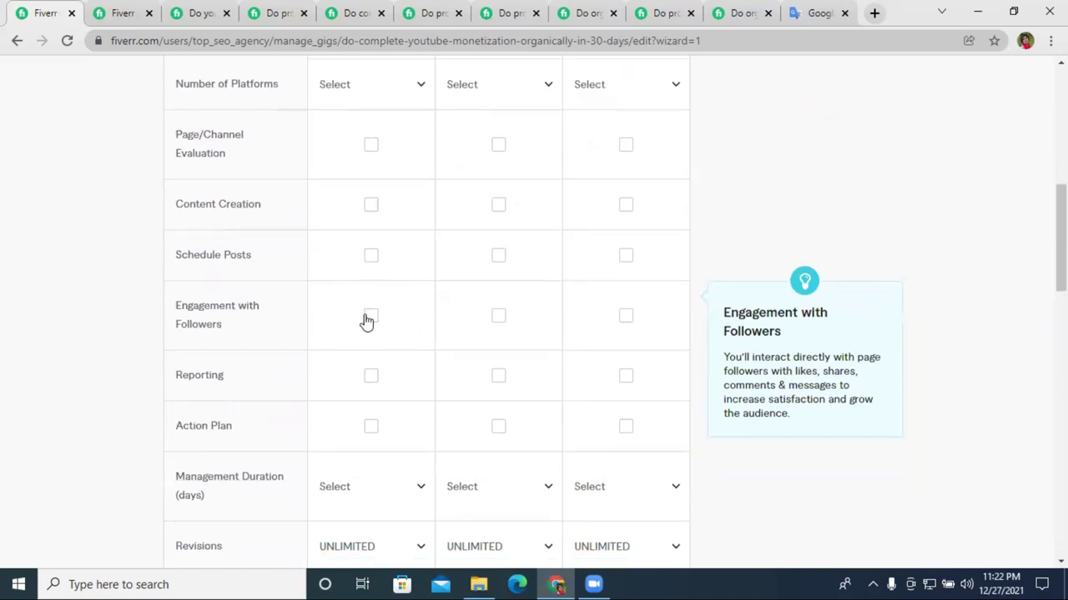
pyautogui.scroll(-2, 367, 321)
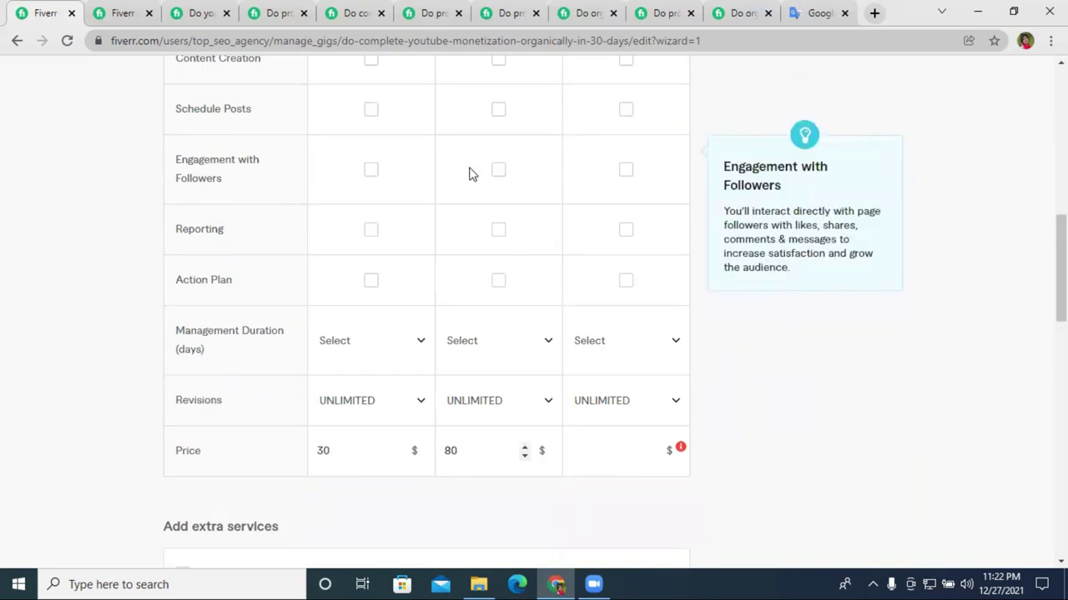
pyautogui.scroll(4, 508, 409)
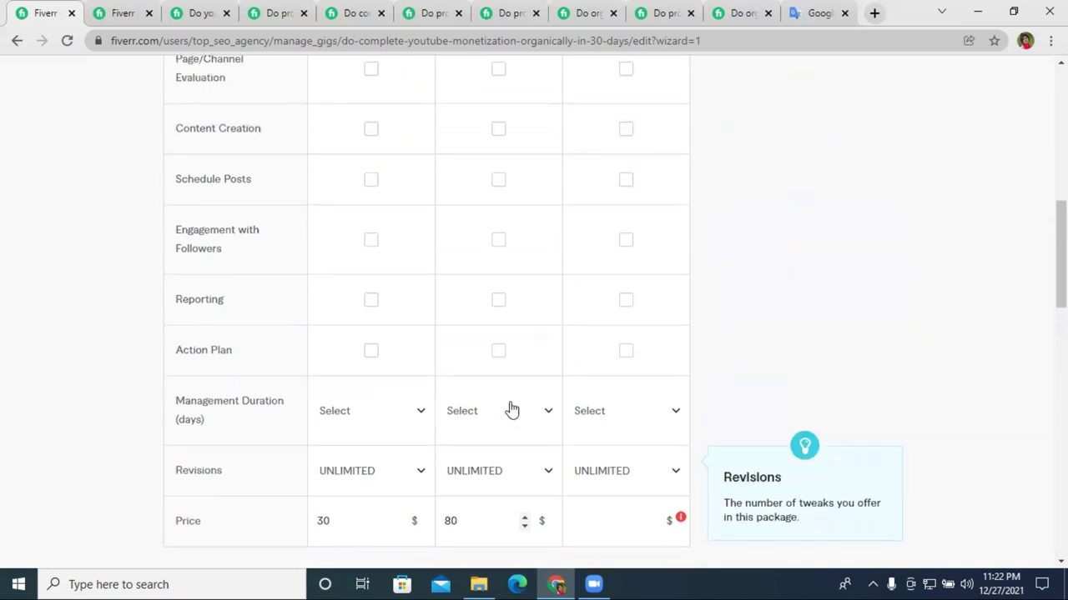
pyautogui.scroll(-4, 612, 359)
pyautogui.scroll(-2, 612, 359)
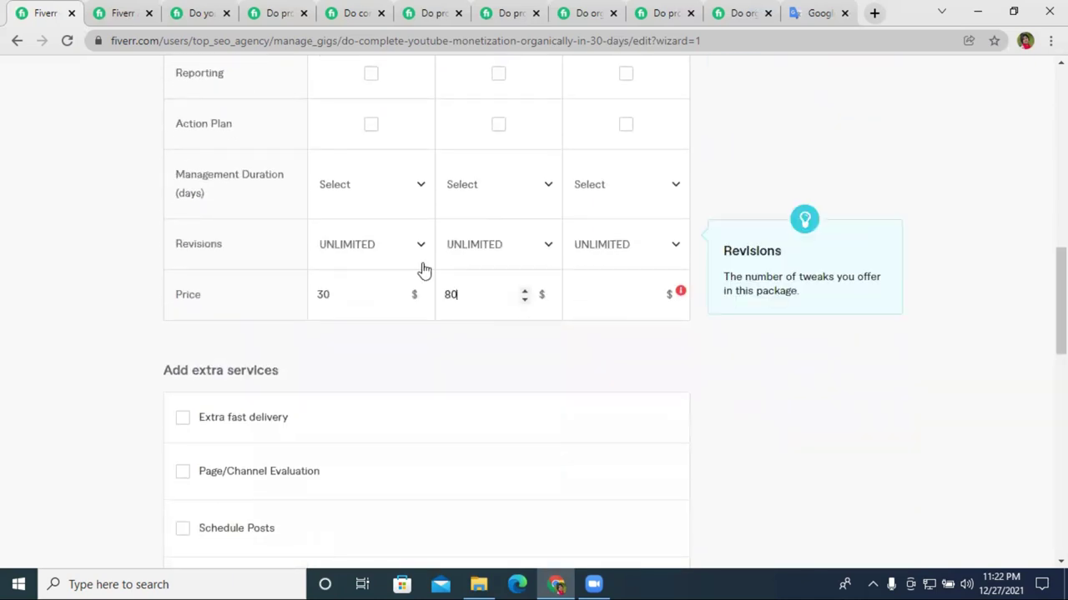
# Set the Premium package's price to $150 and remove the Engagement with Followers and Reporting extra services.
pyautogui.doubleClick(467, 295)
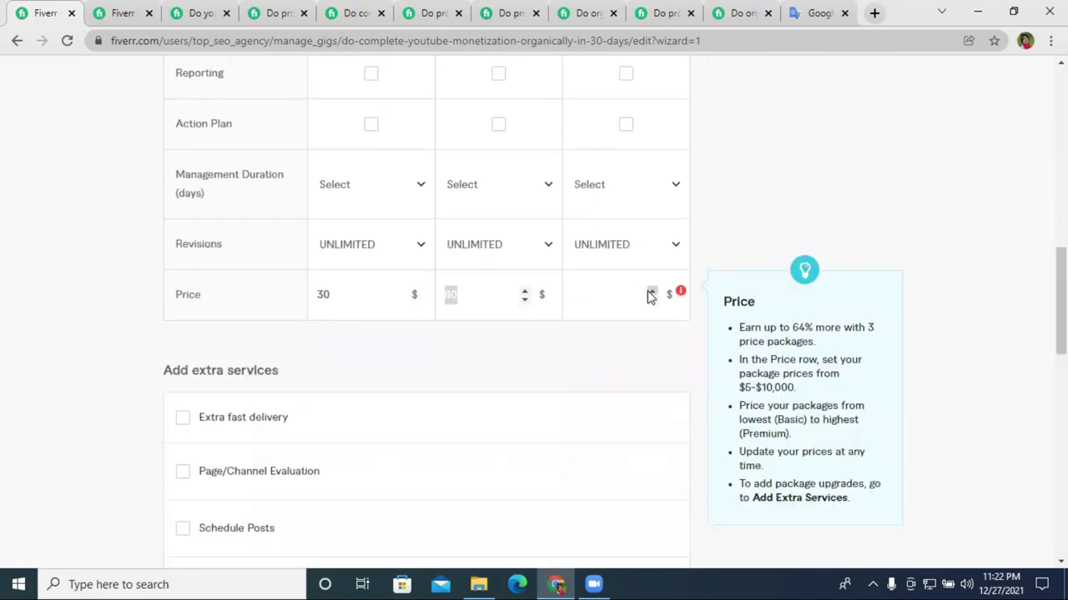
pyautogui.moveTo(651, 291); pyautogui.dragTo(651, 292)
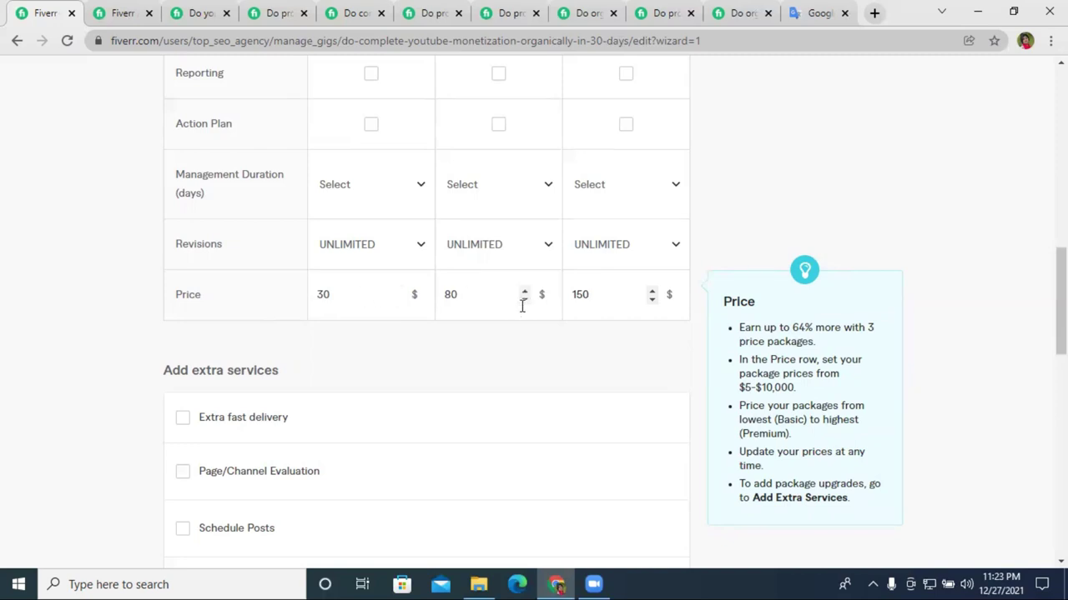
pyautogui.scroll(-2, 586, 298)
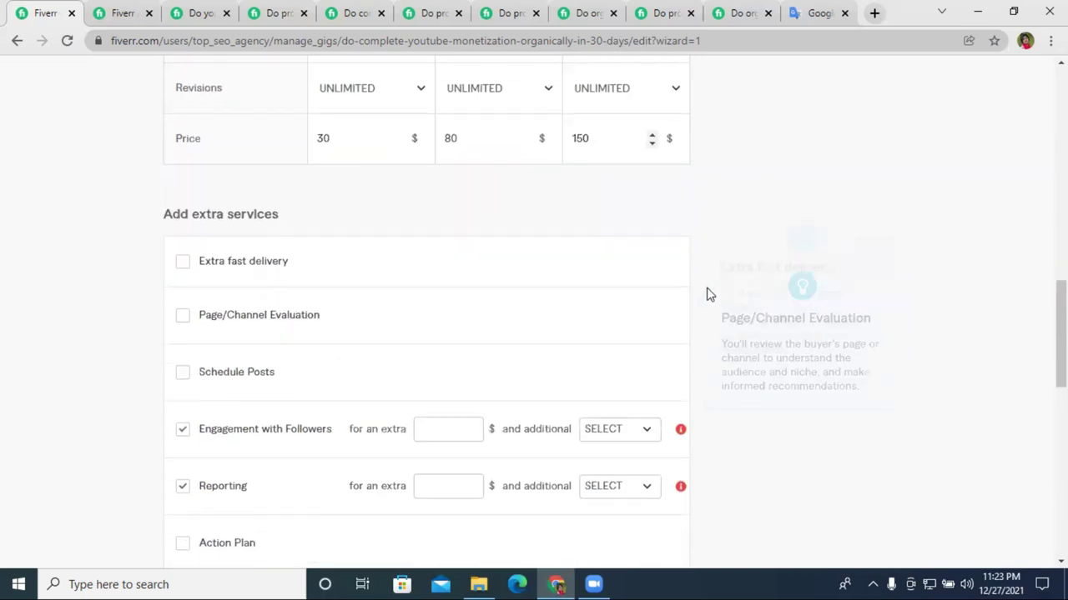
pyautogui.click(183, 430)
pyautogui.click(182, 487)
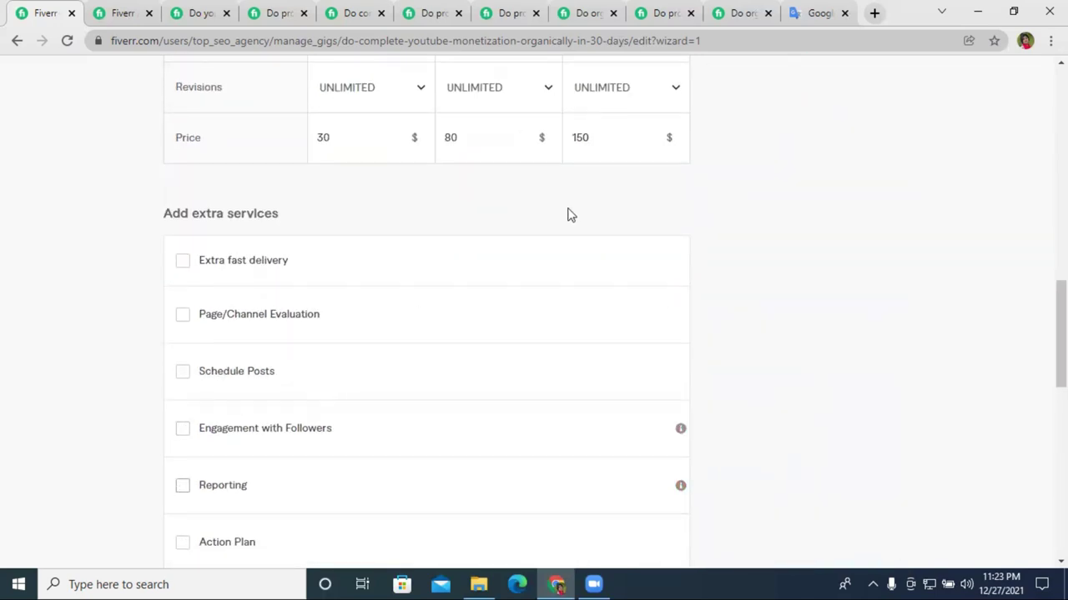
# Review the remaining extra services and the filled-in names, descriptions and prices of the three packages.
pyautogui.scroll(-2, 567, 214)
pyautogui.scroll(-4, 946, 250)
pyautogui.scroll(9, 776, 239)
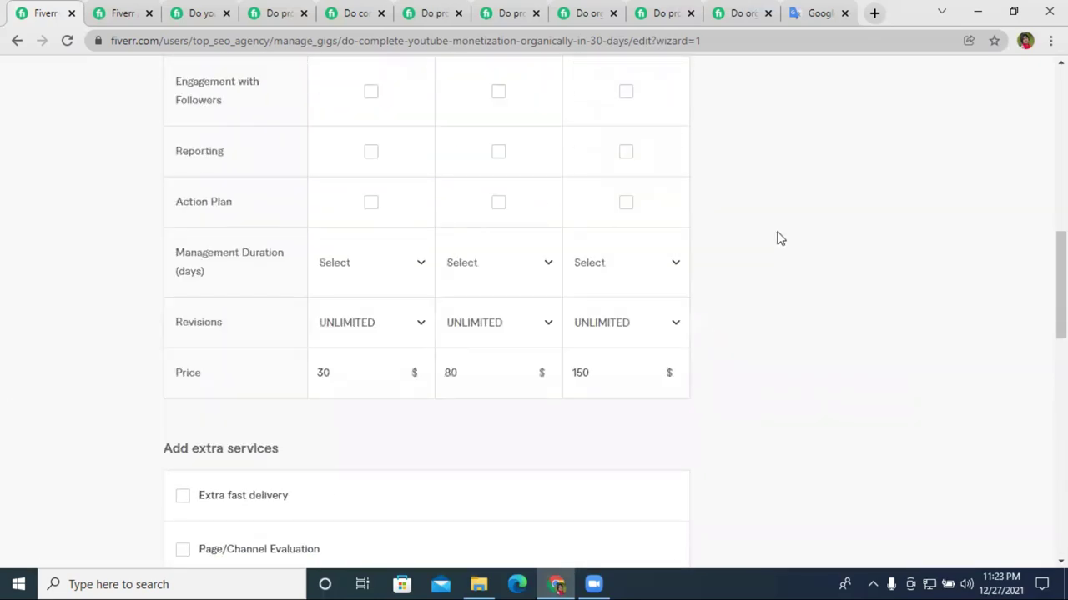
pyautogui.scroll(8, 777, 239)
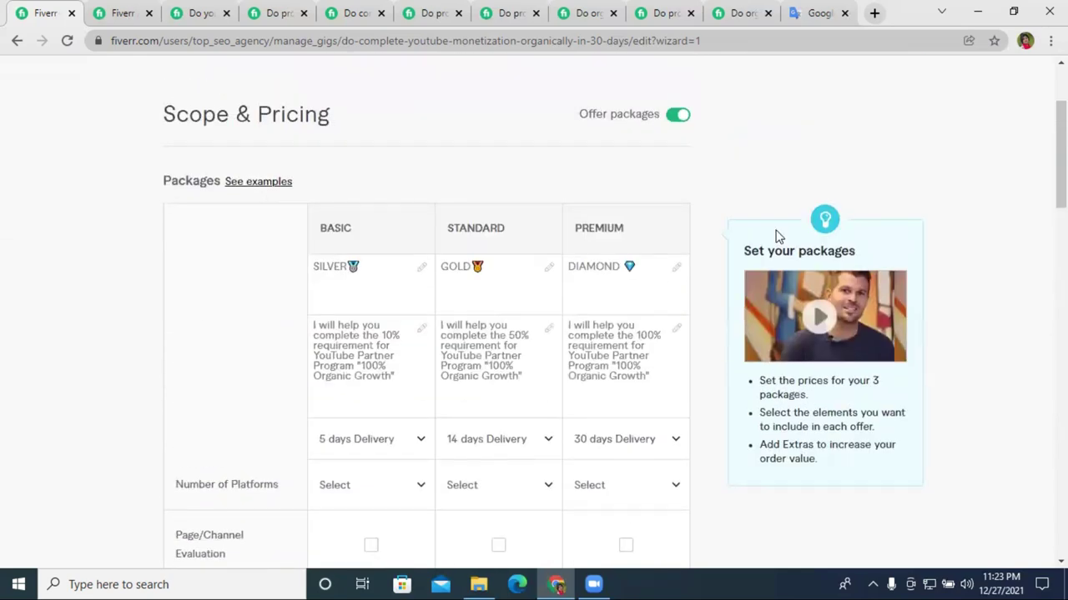
pyautogui.moveTo(588, 282)
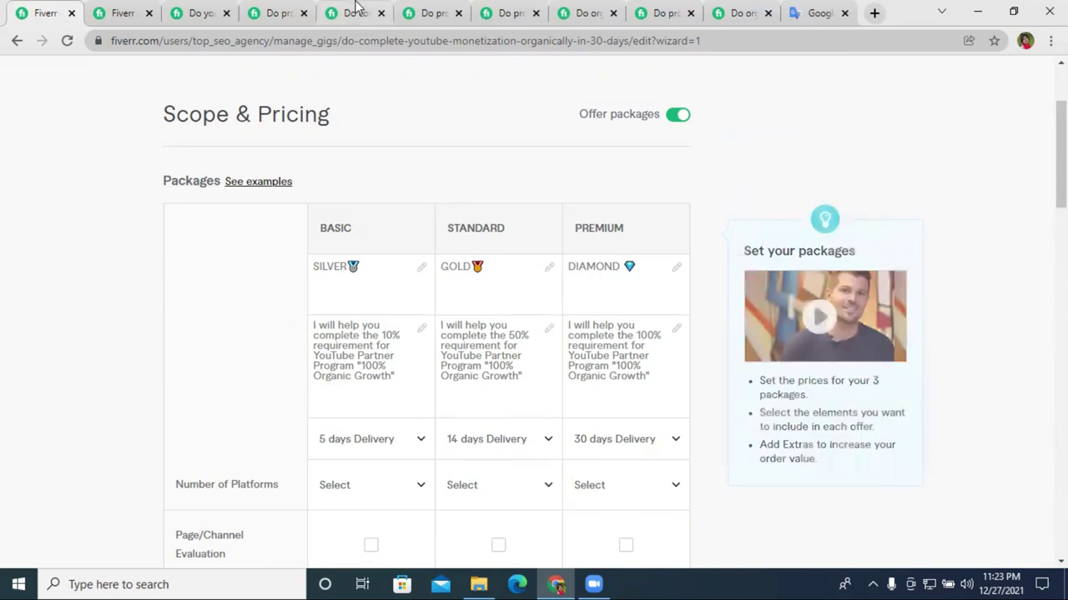
# Open the competing gig on YouTube monetization, video SEO and channel growth and show its Standard package.
pyautogui.click(329, 11)
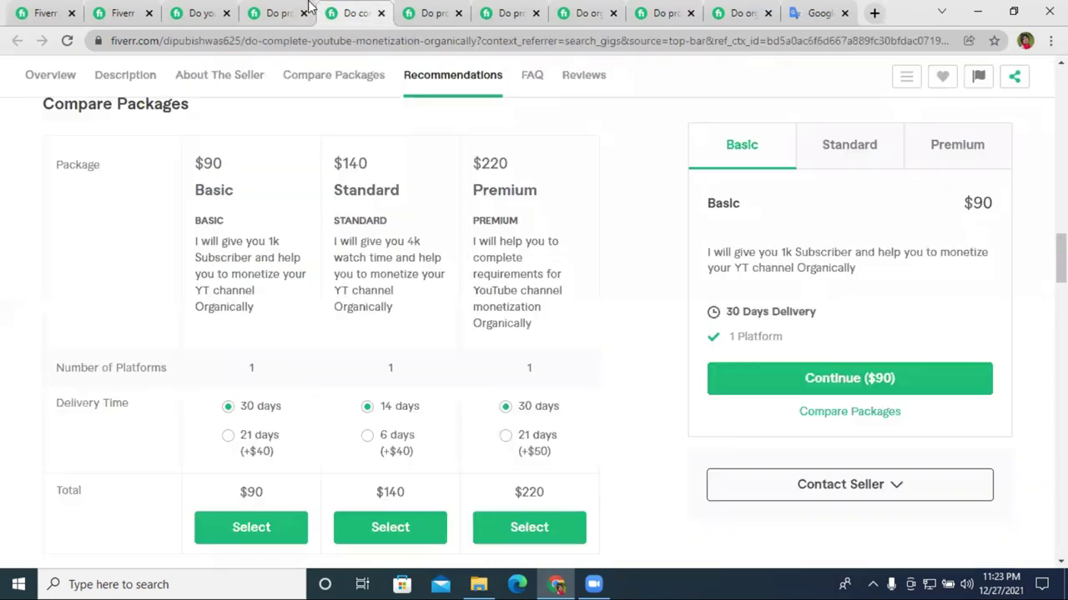
pyautogui.click(255, 10)
pyautogui.click(203, 8)
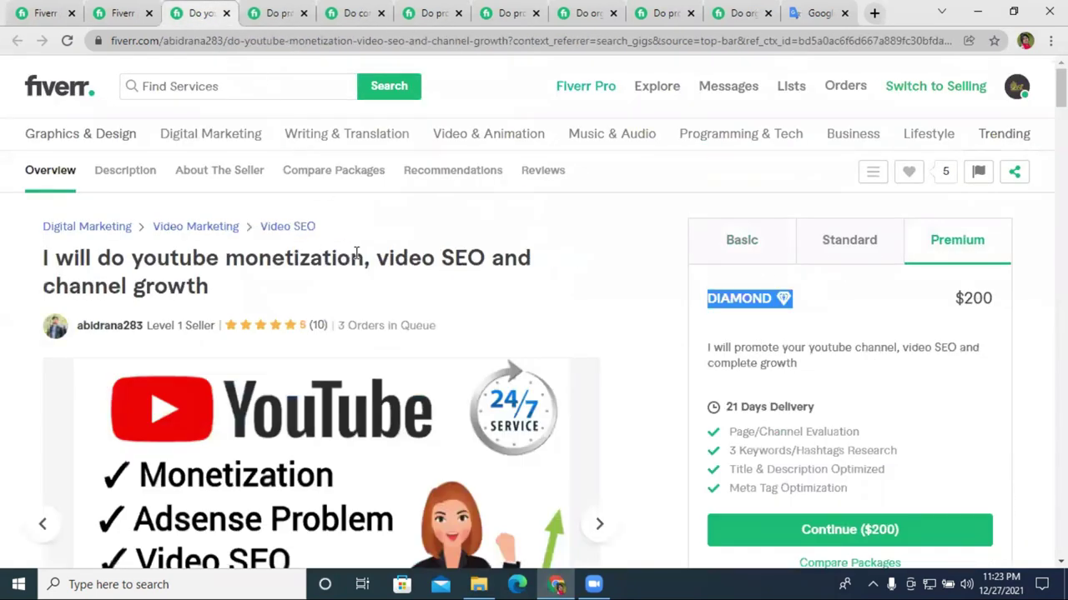
pyautogui.click(676, 298)
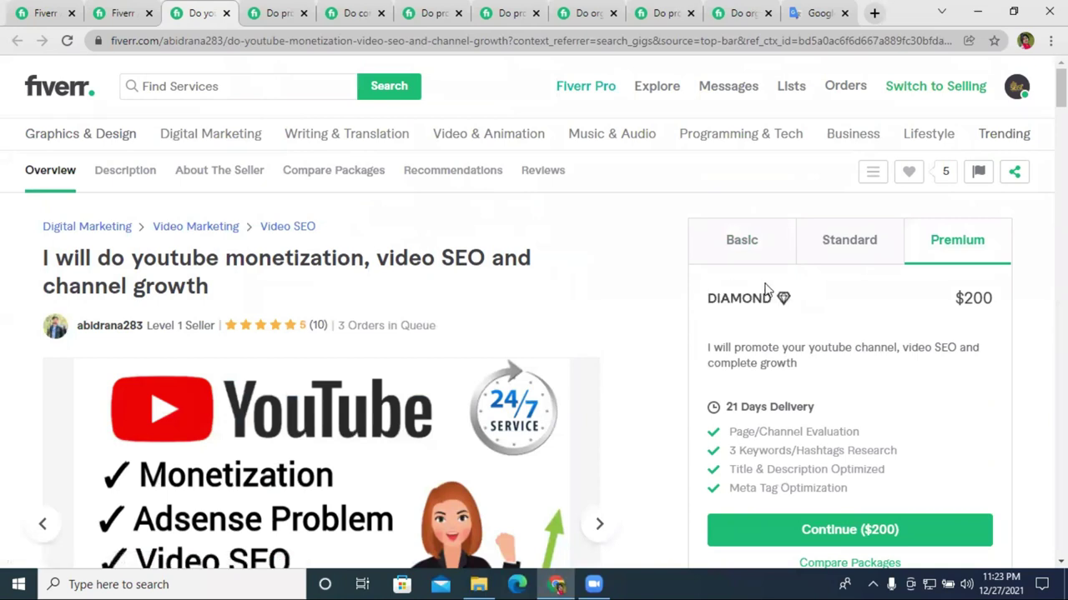
pyautogui.click(836, 262)
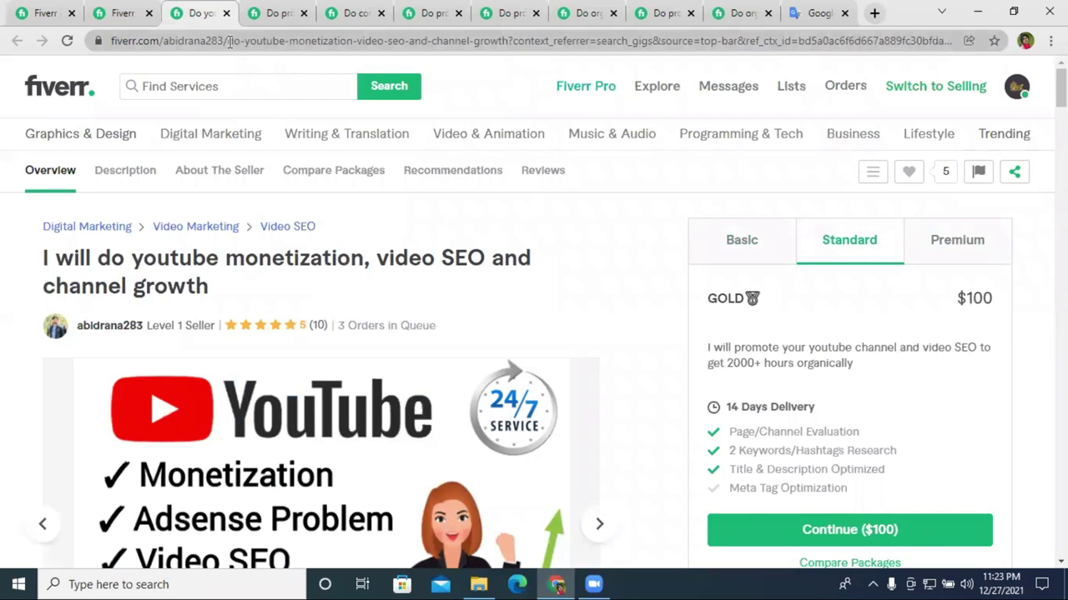
# Copy the web address of the competing gig.
pyautogui.click(230, 41)
pyautogui.rightClick(233, 42)
pyautogui.click(324, 127)
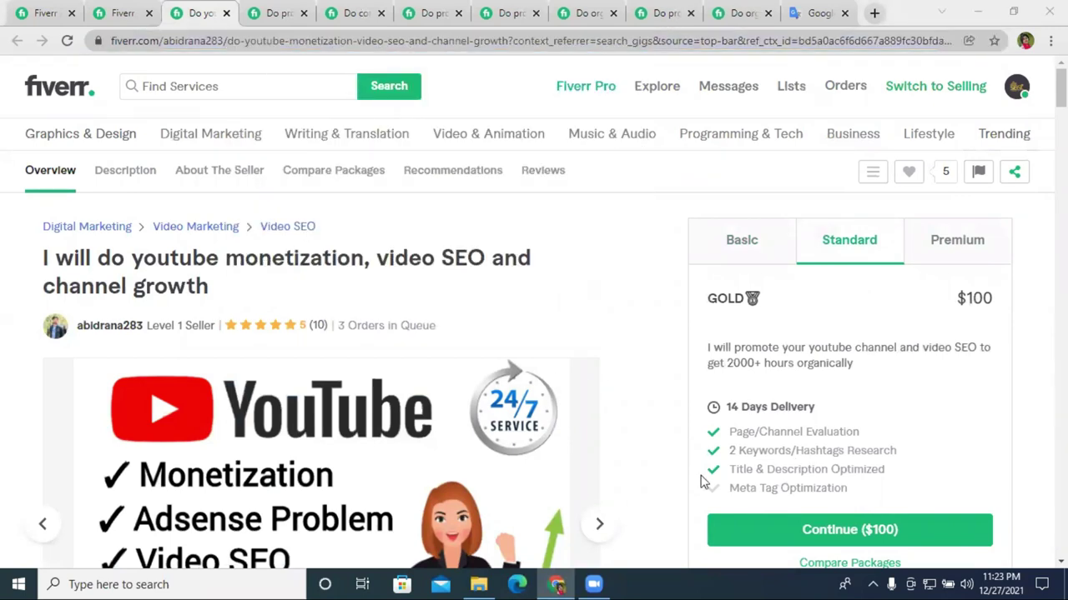
# Search Google for "emoji" in a new browser tab and look over the results.
pyautogui.click(874, 12)
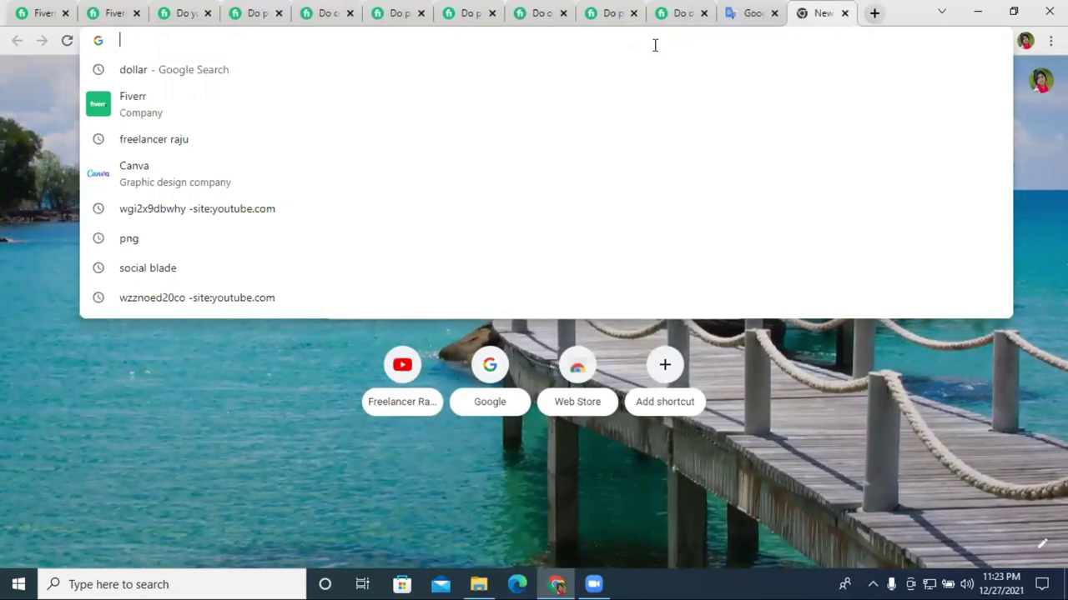
pyautogui.write('em')
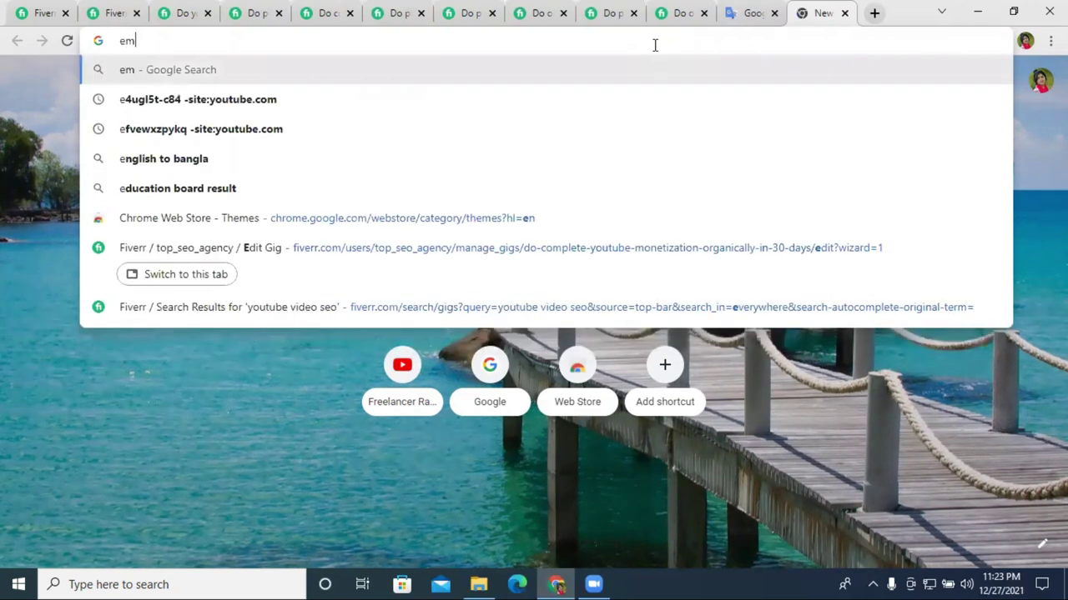
pyautogui.write('oji')
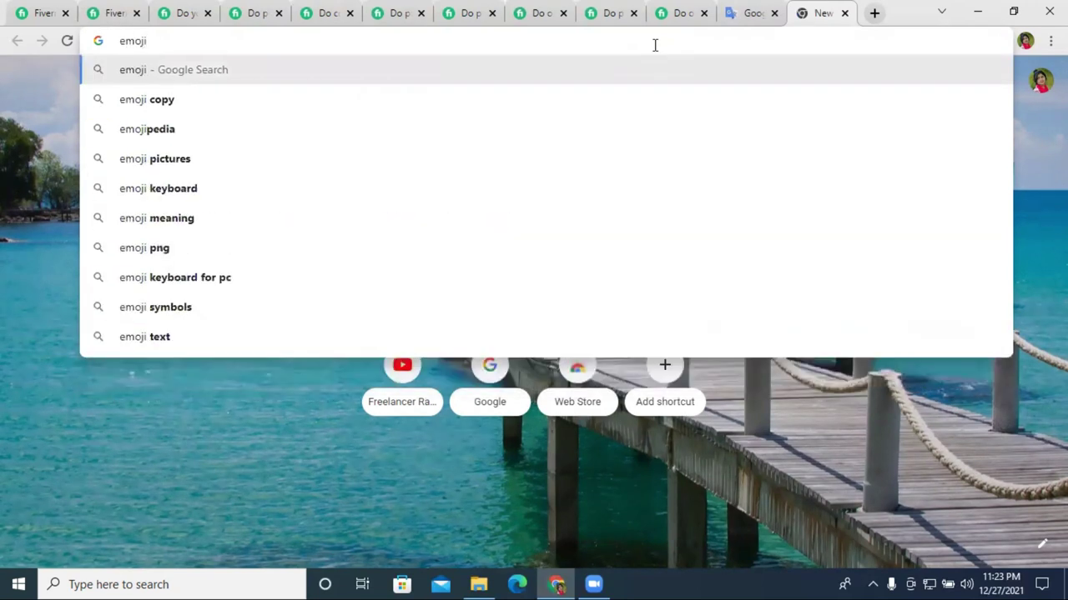
pyautogui.press('Return')
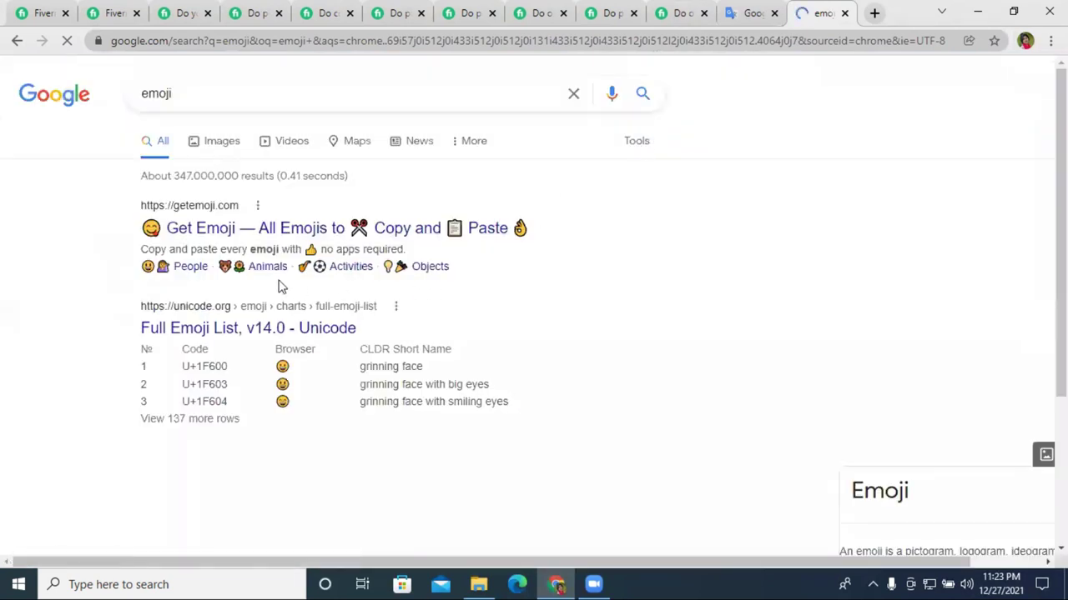
pyautogui.scroll(-3, 238, 105)
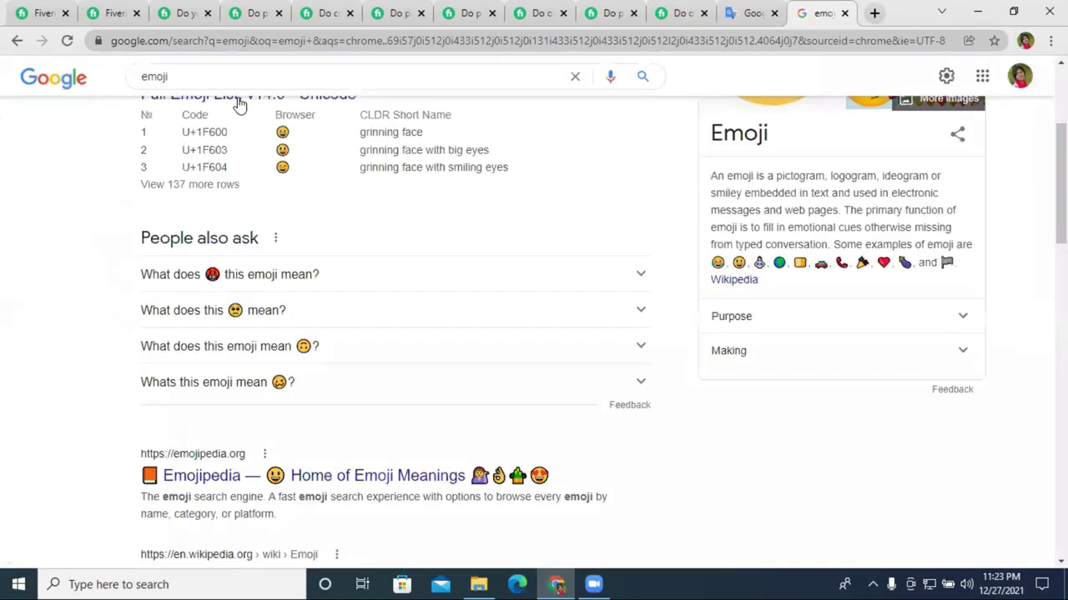
# Copy the word GOLD from the competing gig's Standard package and search Google for "GOLD emoji".
pyautogui.click(155, 10)
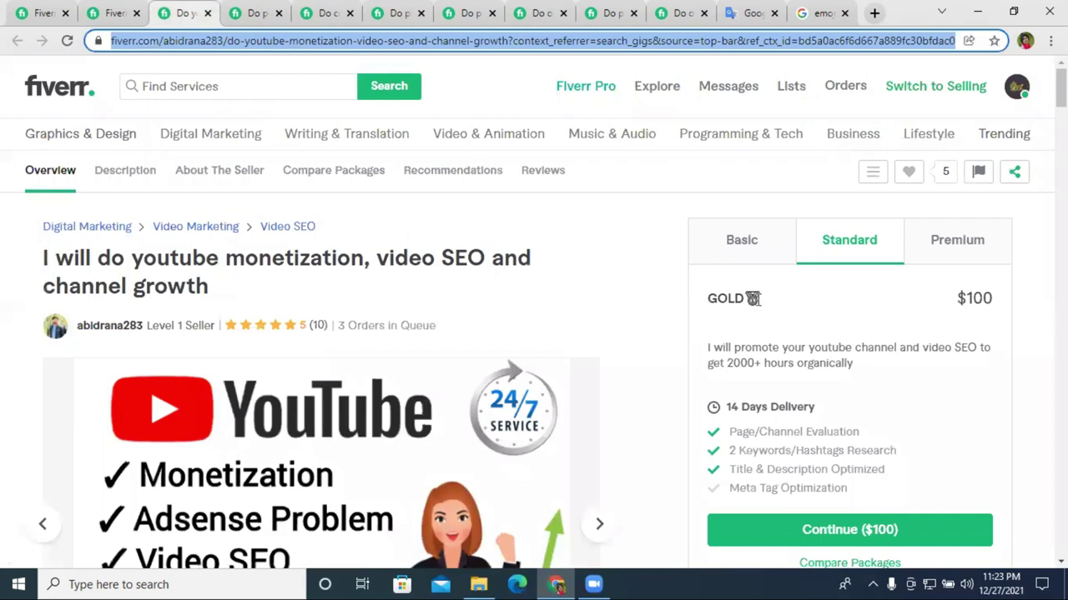
pyautogui.doubleClick(727, 298)
pyautogui.rightClick(740, 303)
pyautogui.click(755, 310)
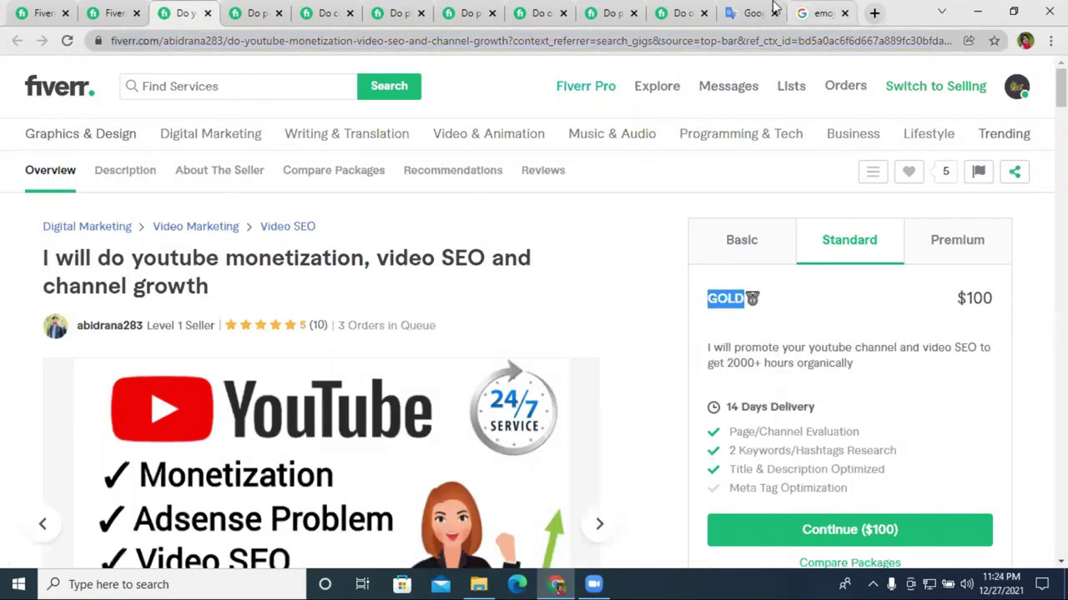
pyautogui.click(750, 12)
pyautogui.click(821, 13)
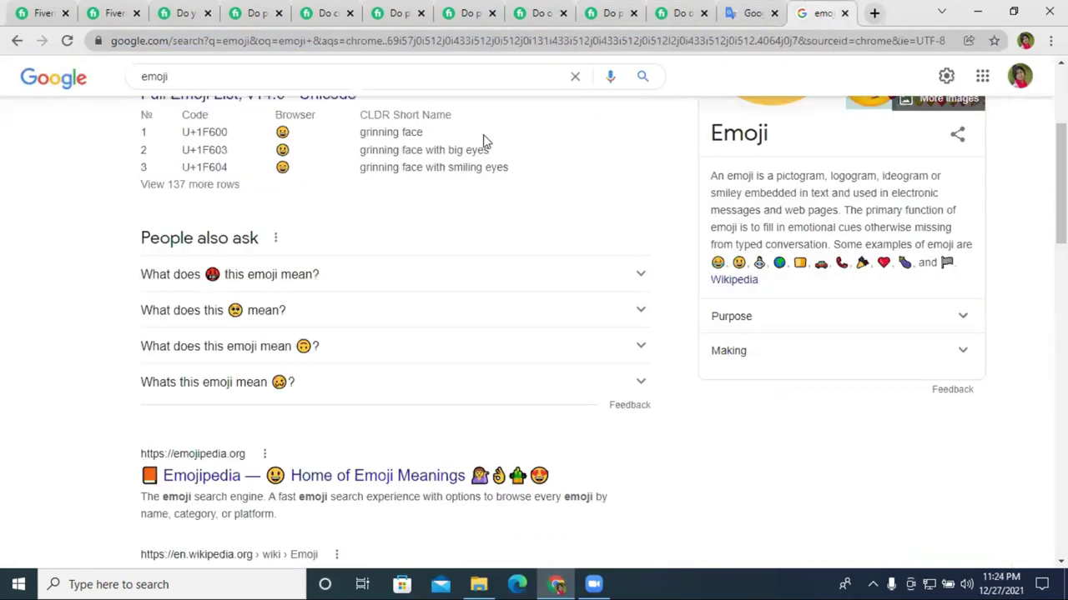
pyautogui.click(143, 76)
pyautogui.hotkey('ctrl', 'v')
pyautogui.press('Return')
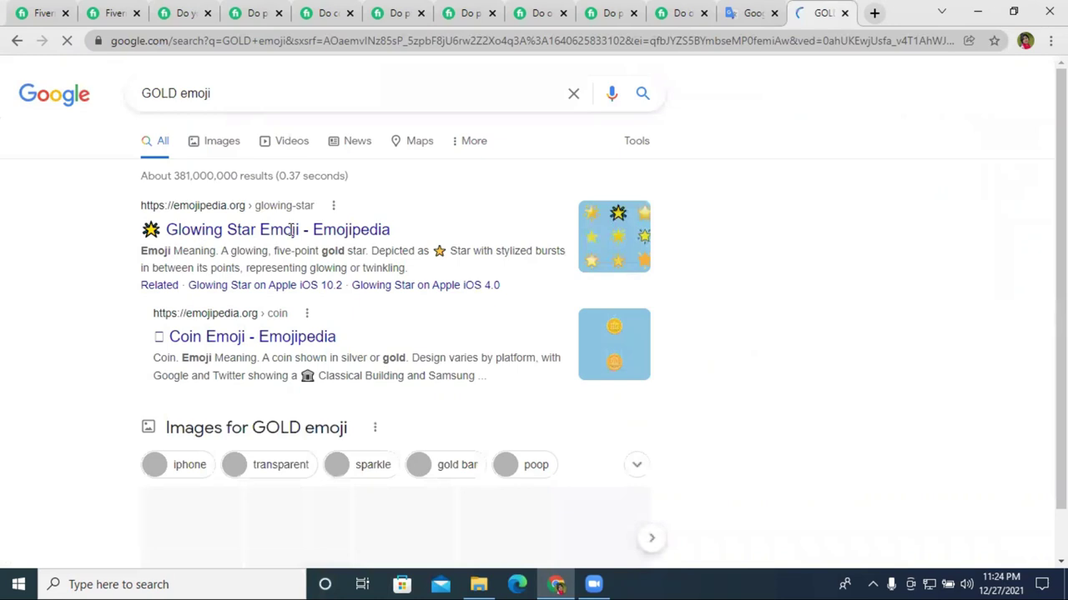
# Open Emojipedia's Glowing Star Emoji page from the results and go to its Copy and Paste section.
pyautogui.scroll(-2, 342, 246)
pyautogui.scroll(2, 470, 346)
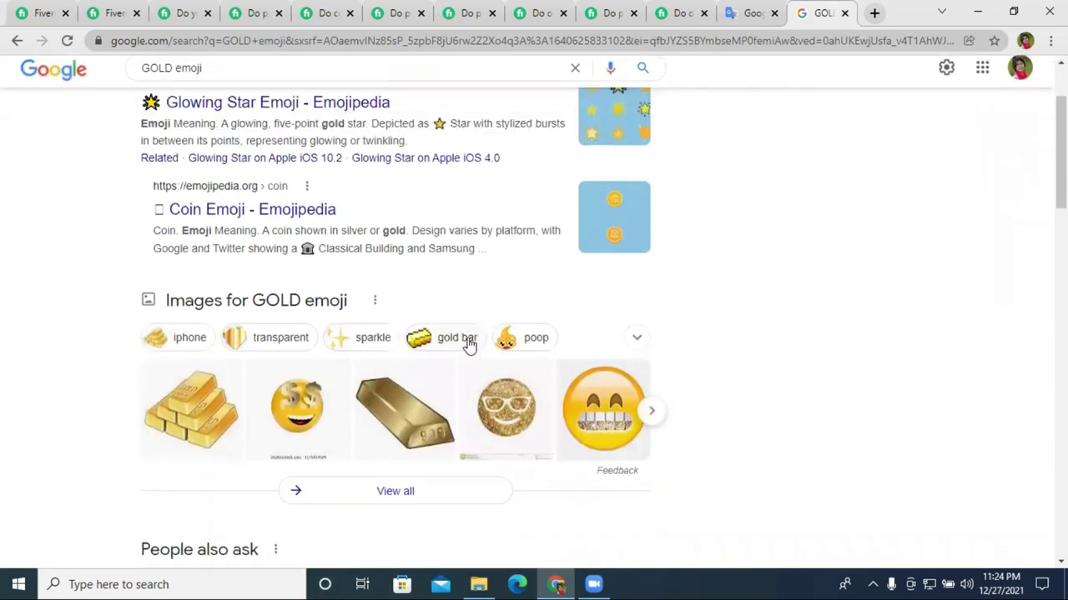
pyautogui.click(250, 235)
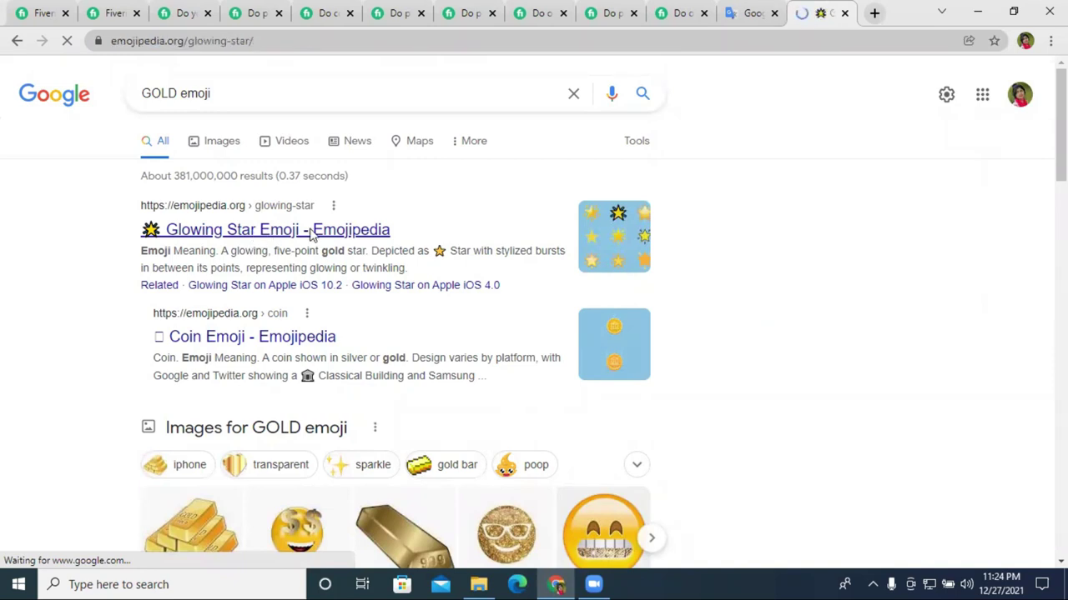
pyautogui.scroll(-6, 311, 236)
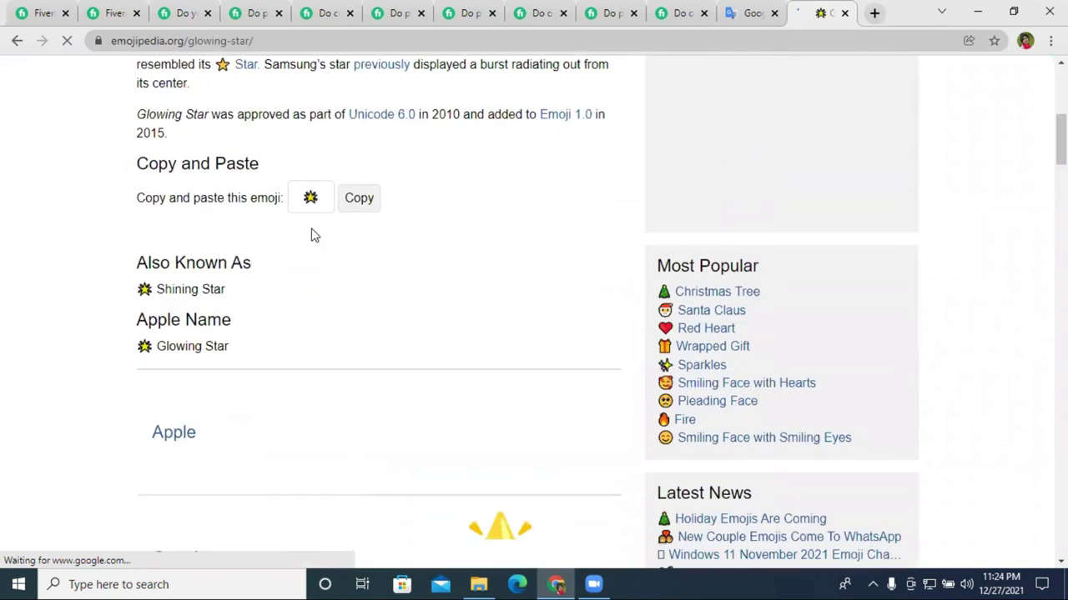
# Look through the vendor designs of the Glowing Star emoji on its Emojipedia page.
pyautogui.scroll(-14, 313, 237)
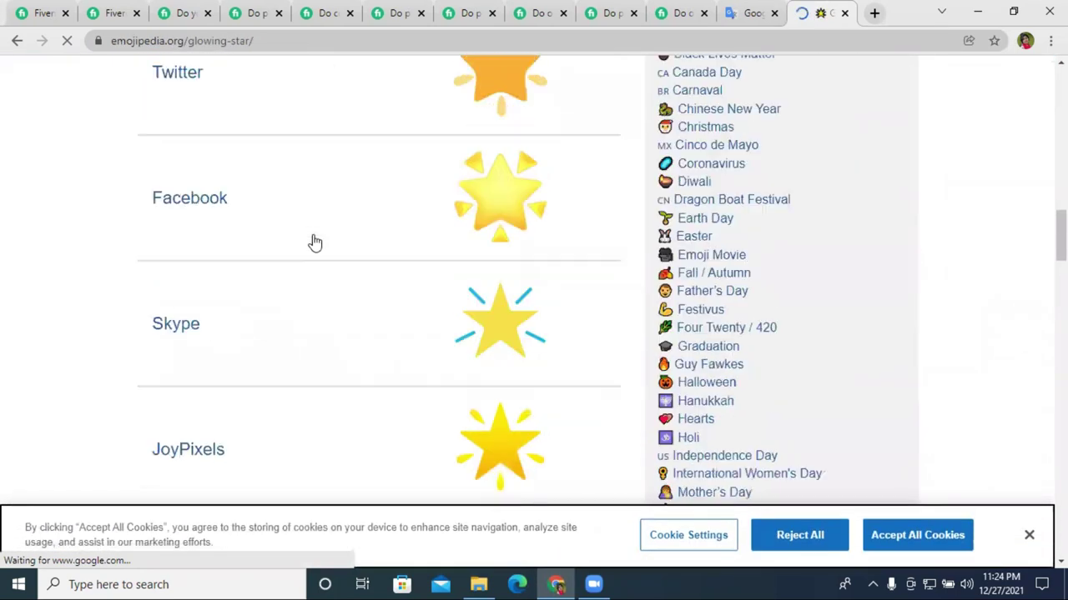
pyautogui.scroll(-4, 375, 302)
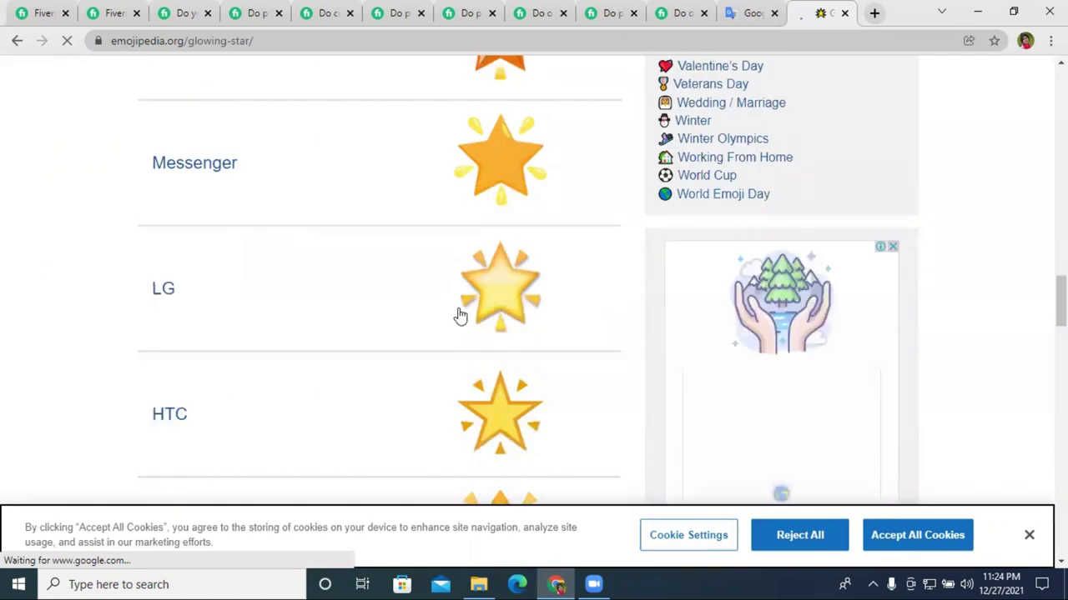
pyautogui.scroll(7, 460, 315)
pyautogui.scroll(7, 460, 315)
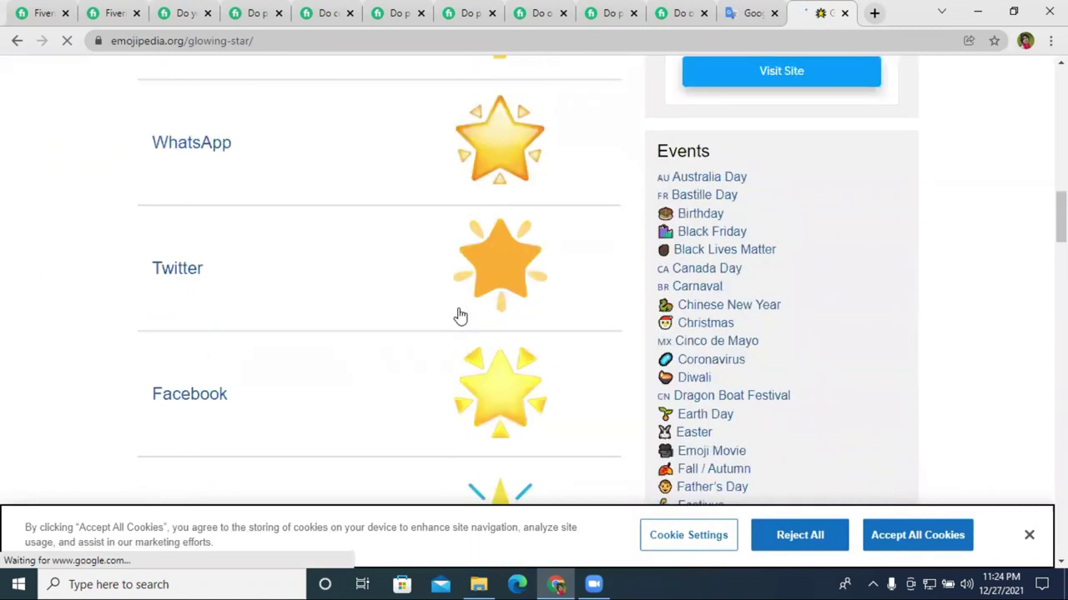
pyautogui.click(679, 10)
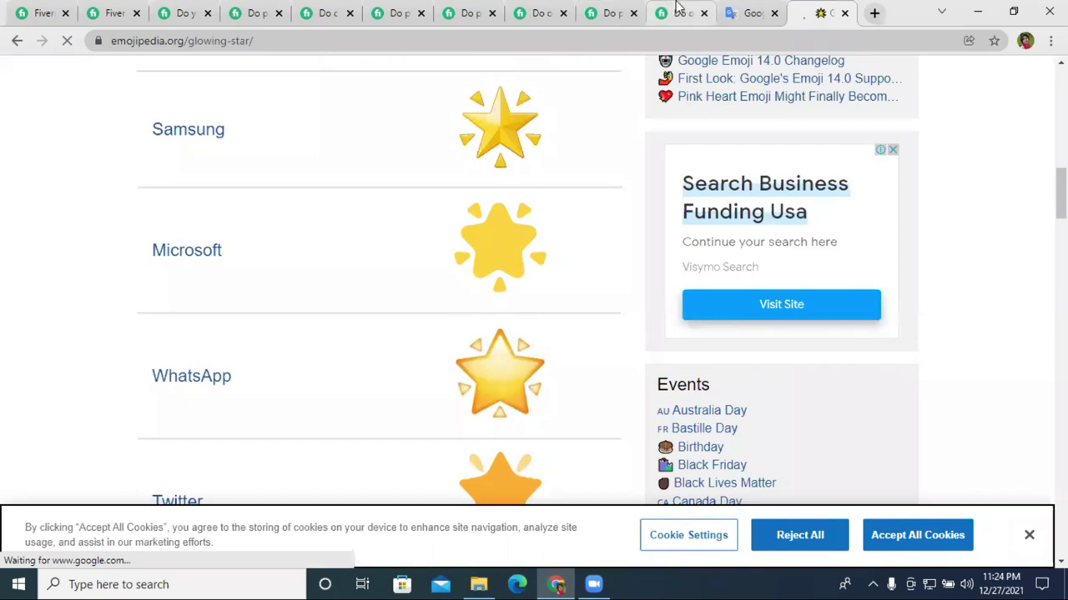
pyautogui.hotkey('ctrl', 'Tab')
pyautogui.hotkey('ctrl', 'Tab')
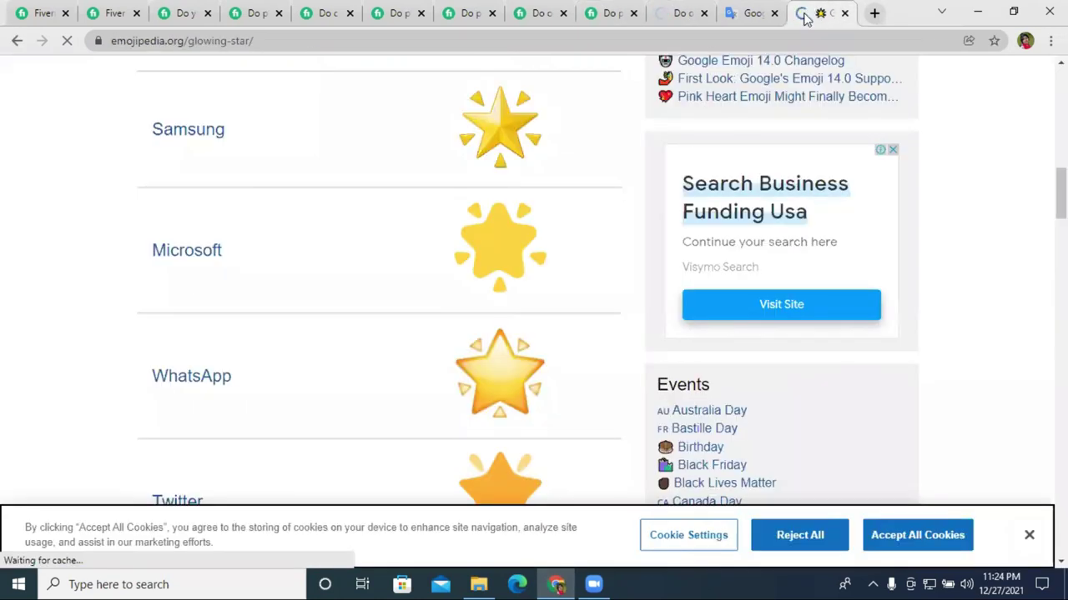
# Copy the medal emoji beside GOLD in the competing gig's Standard package and search Google for it in a new browser tab.
pyautogui.click(125, 9)
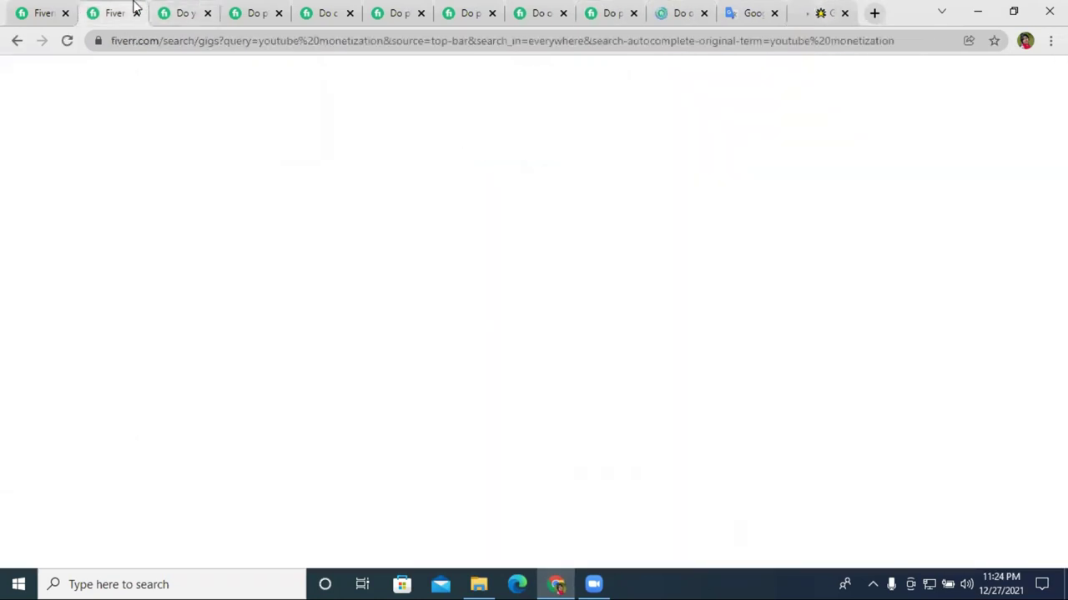
pyautogui.click(171, 10)
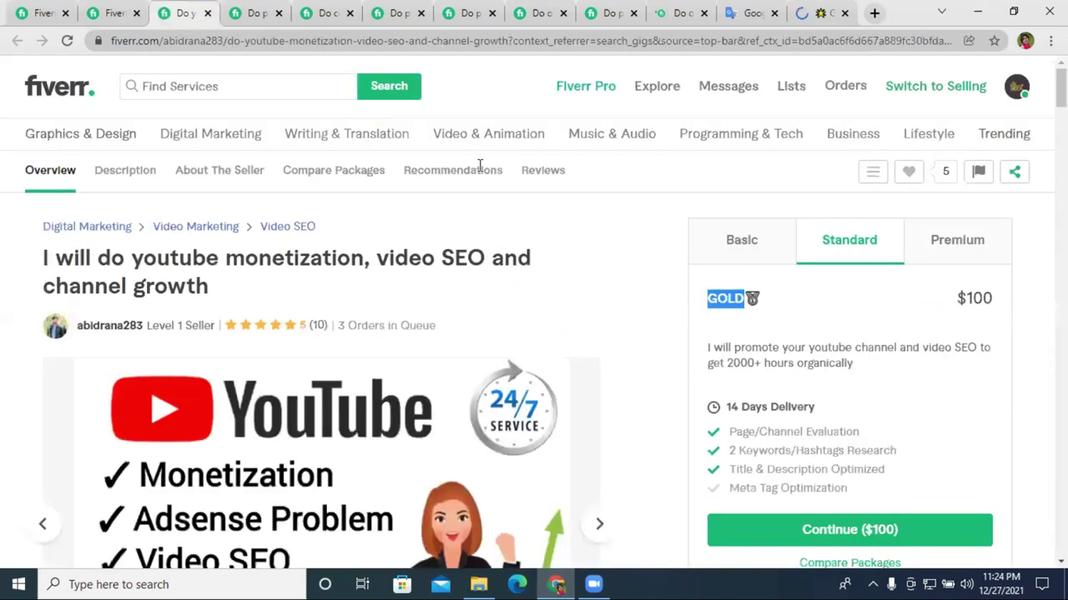
pyautogui.doubleClick(751, 297)
pyautogui.rightClick(751, 298)
pyautogui.click(776, 311)
pyautogui.click(821, 13)
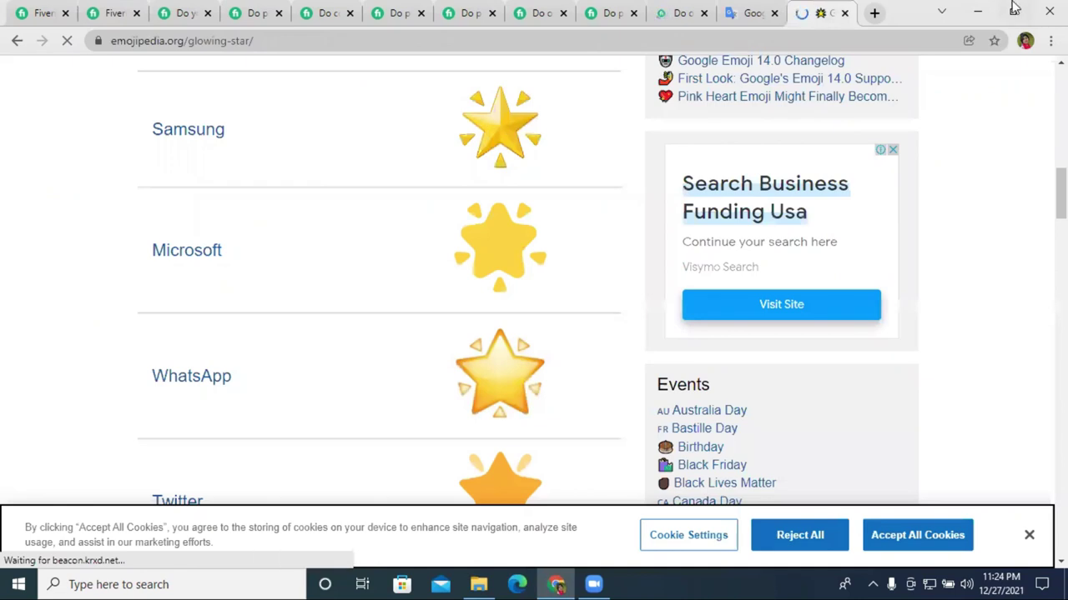
pyautogui.click(875, 13)
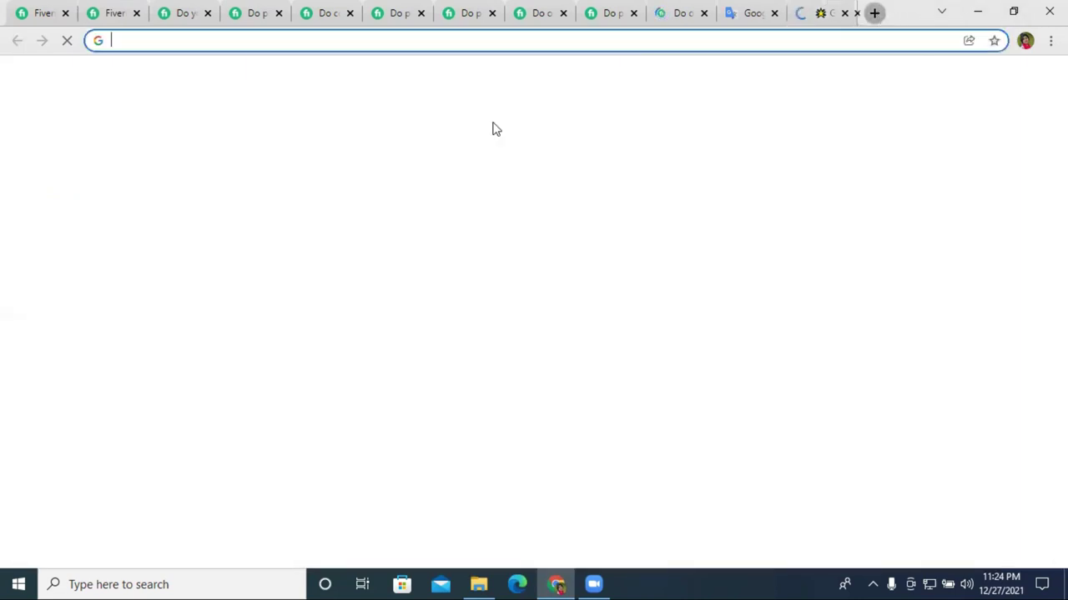
pyautogui.rightClick(283, 38)
pyautogui.click(343, 161)
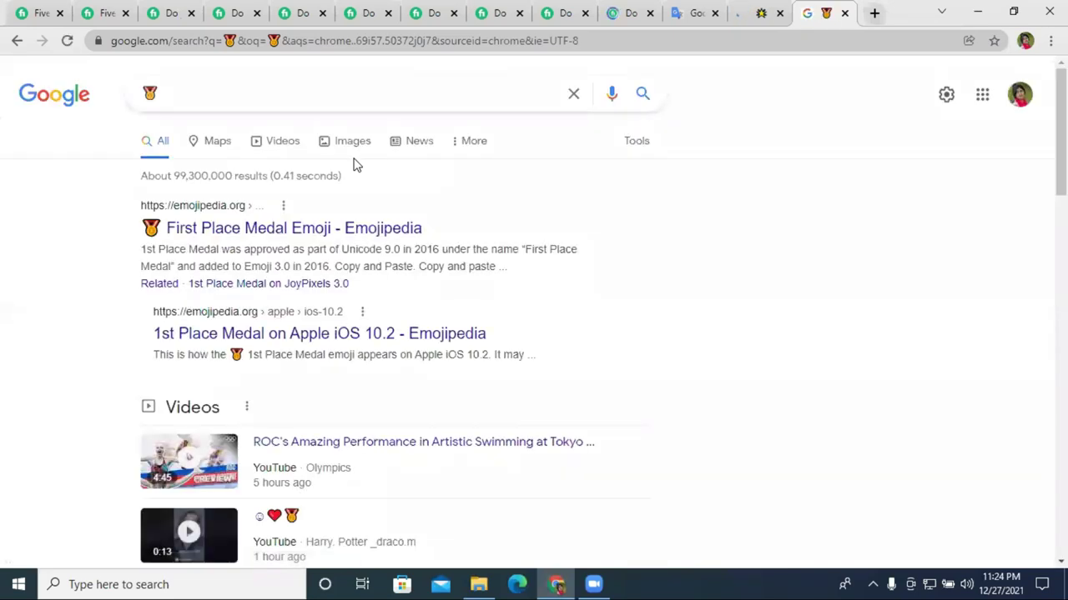
# Open Emojipedia's First Place Medal Emoji page from the results and review its Copy and Paste section.
pyautogui.click(219, 241)
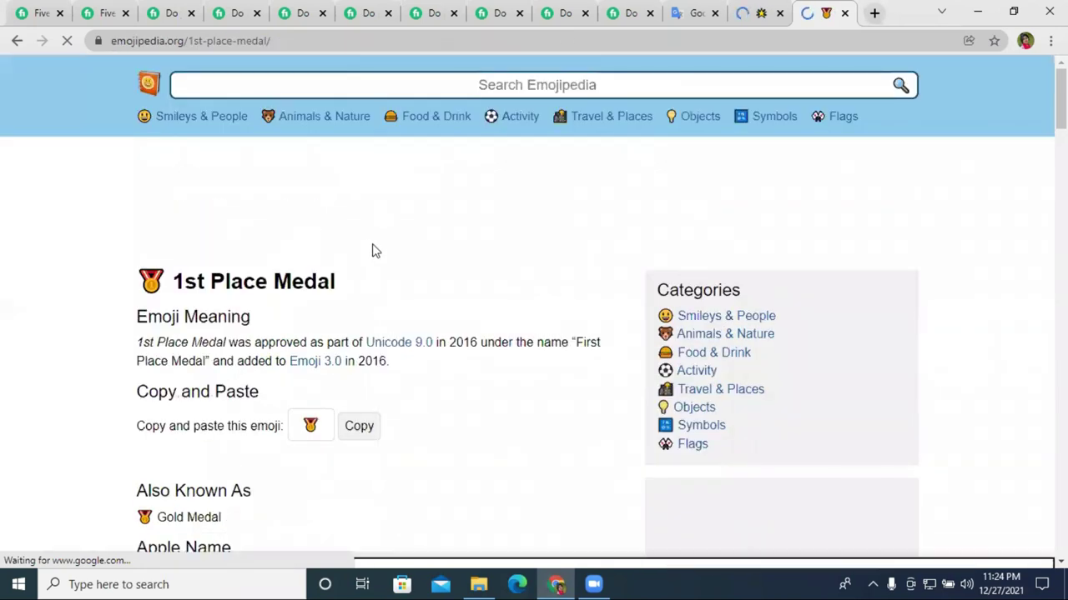
pyautogui.scroll(-3, 217, 250)
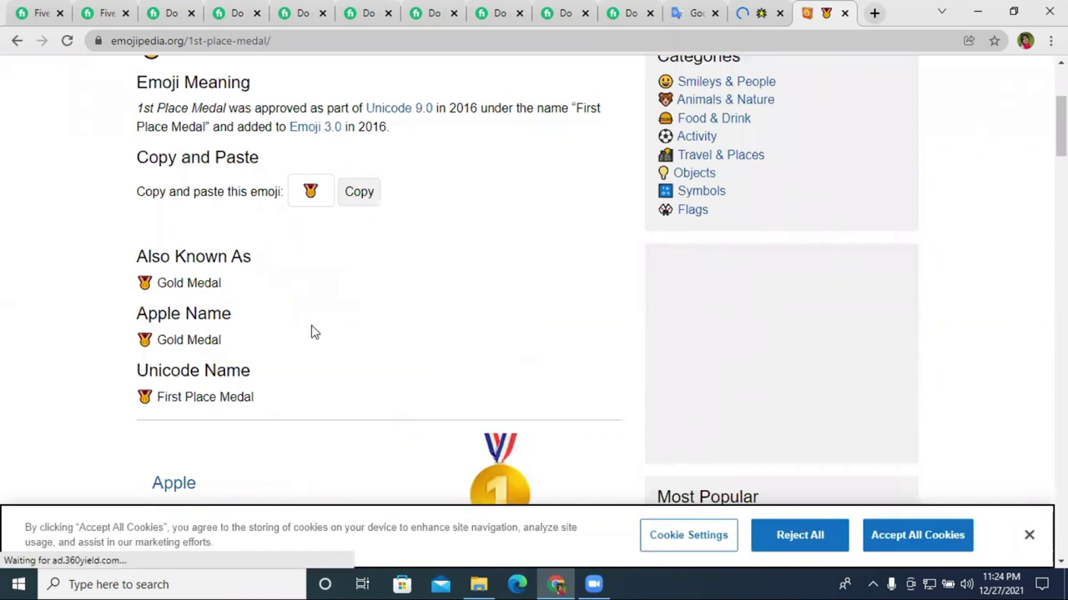
pyautogui.scroll(3, 239, 214)
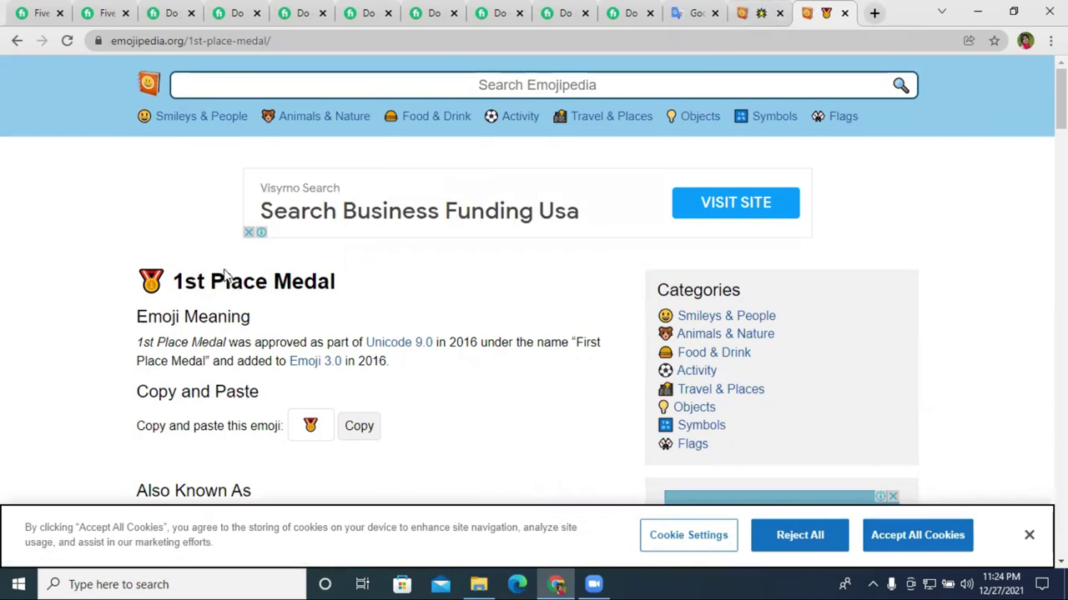
pyautogui.click(763, 12)
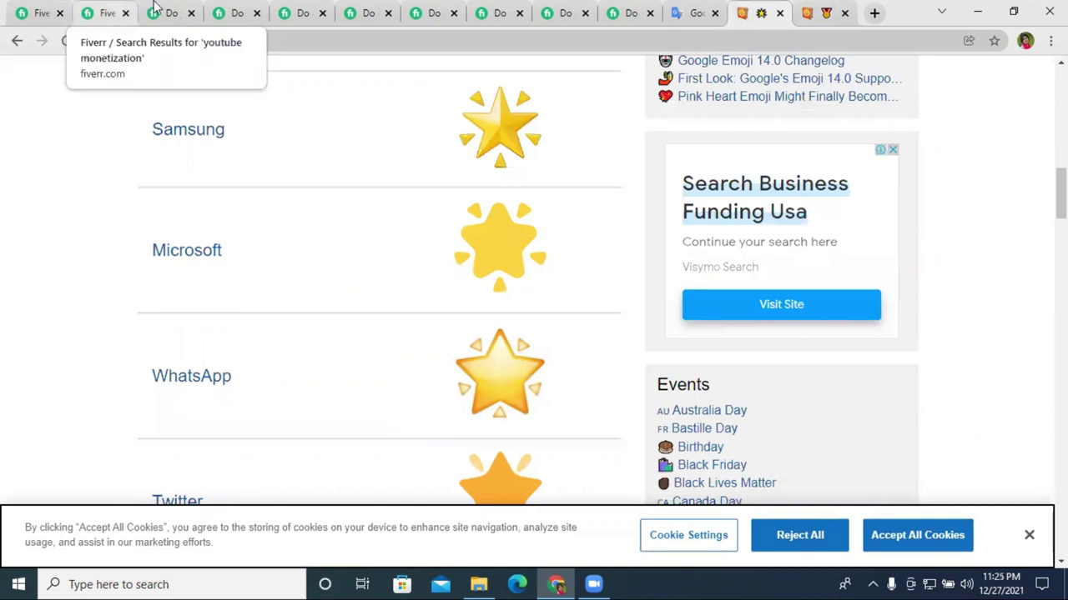
pyautogui.click(821, 13)
# Copy the gem emoji beside DIAMOND in the competing gig's Premium package.
pyautogui.click(171, 12)
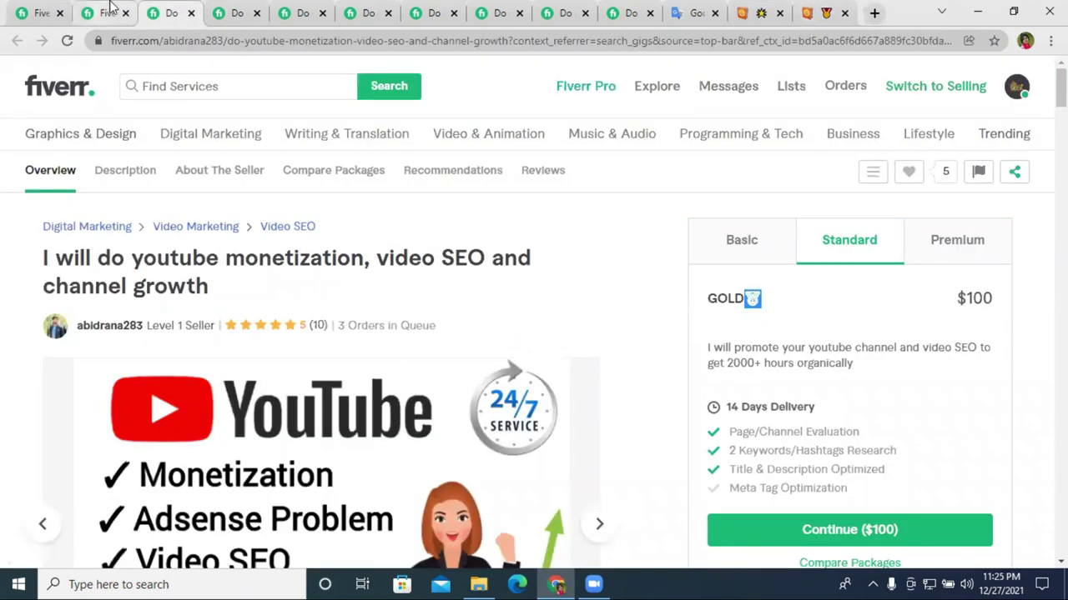
pyautogui.click(807, 313)
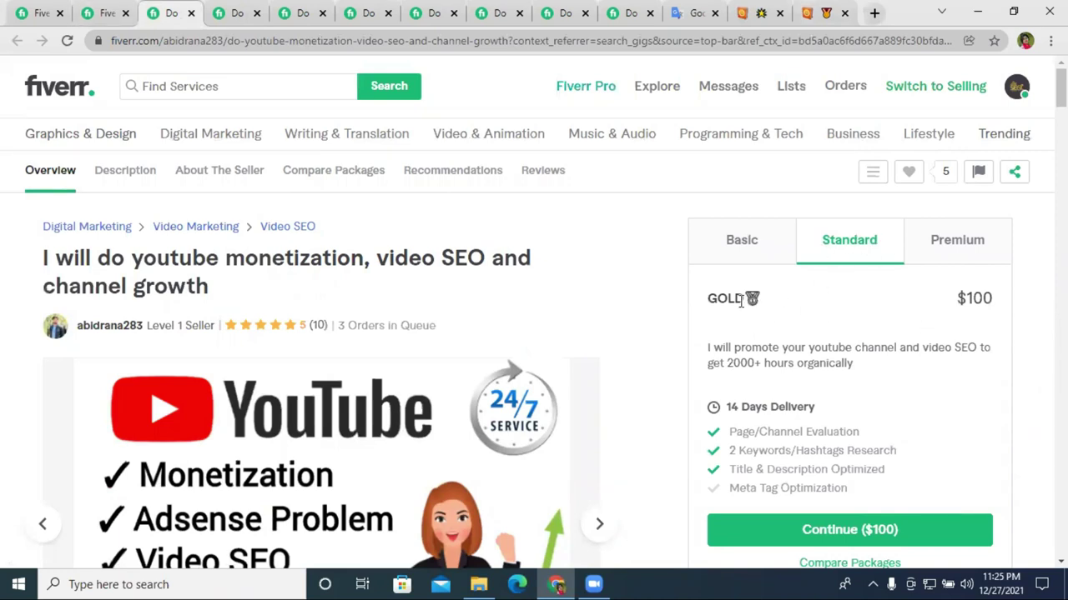
pyautogui.click(745, 250)
pyautogui.click(975, 243)
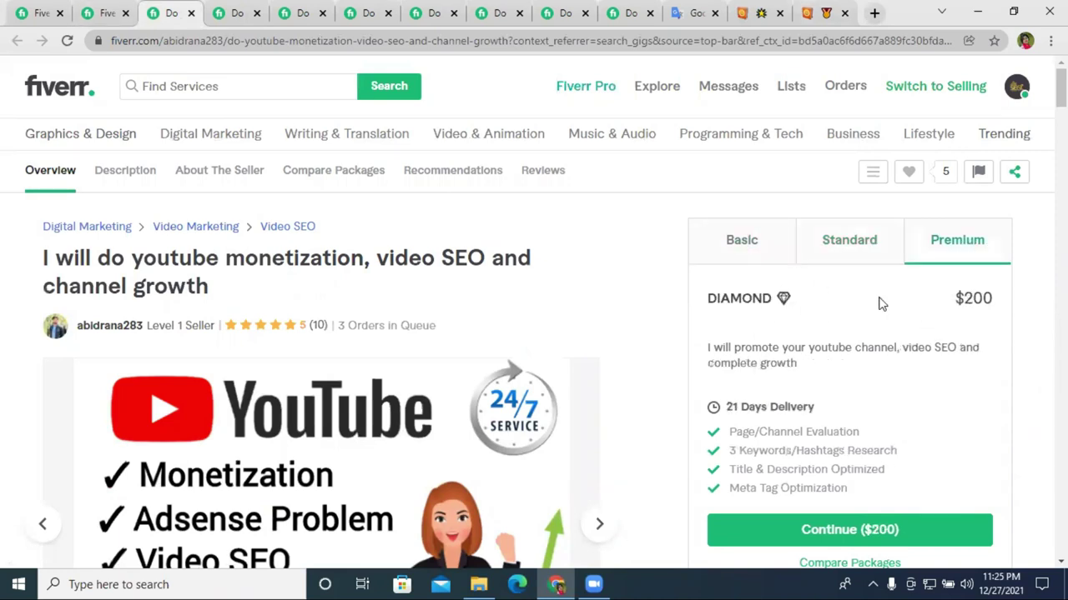
pyautogui.doubleClick(784, 297)
pyautogui.rightClick(784, 298)
pyautogui.click(819, 313)
# Search Google for the copied gem emoji in place of the Glowing Star page and look over the results.
pyautogui.click(816, 15)
pyautogui.click(758, 13)
pyautogui.click(658, 40)
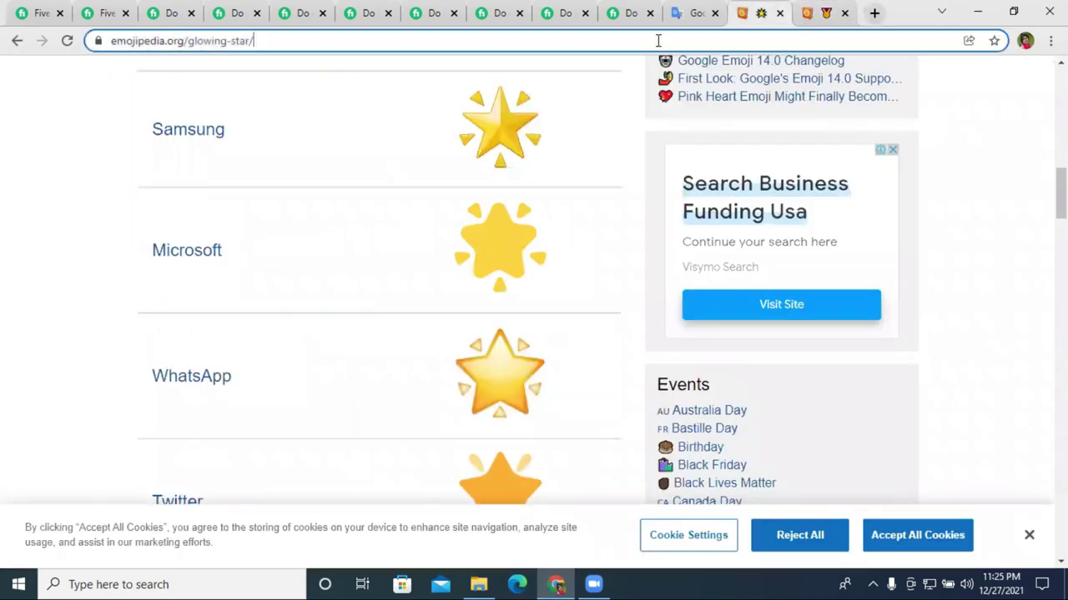
pyautogui.rightClick(658, 40)
pyautogui.click(697, 146)
pyautogui.press('Return')
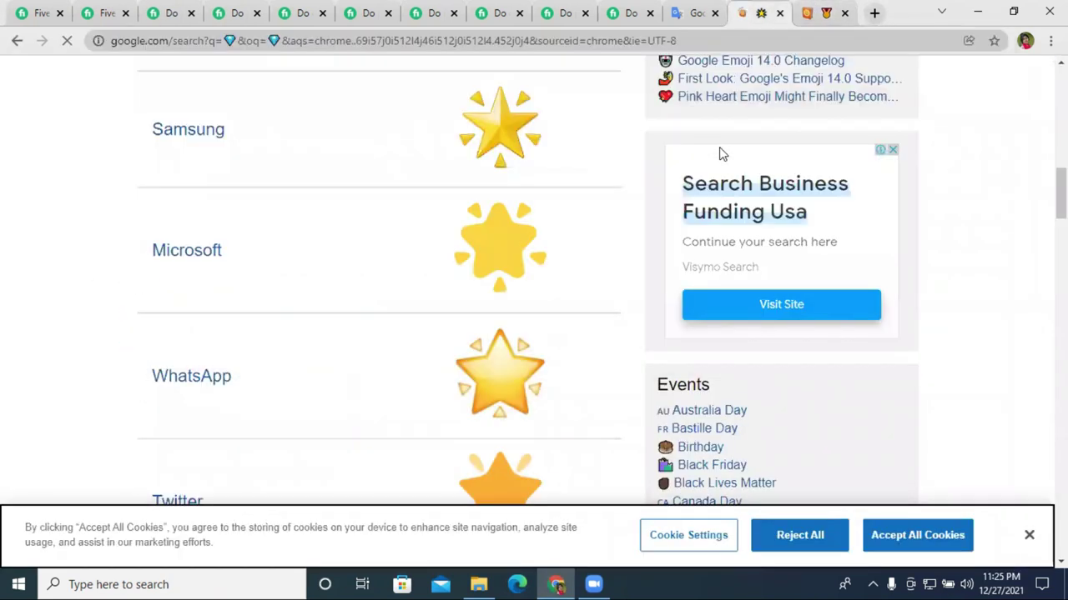
pyautogui.scroll(-5, 258, 331)
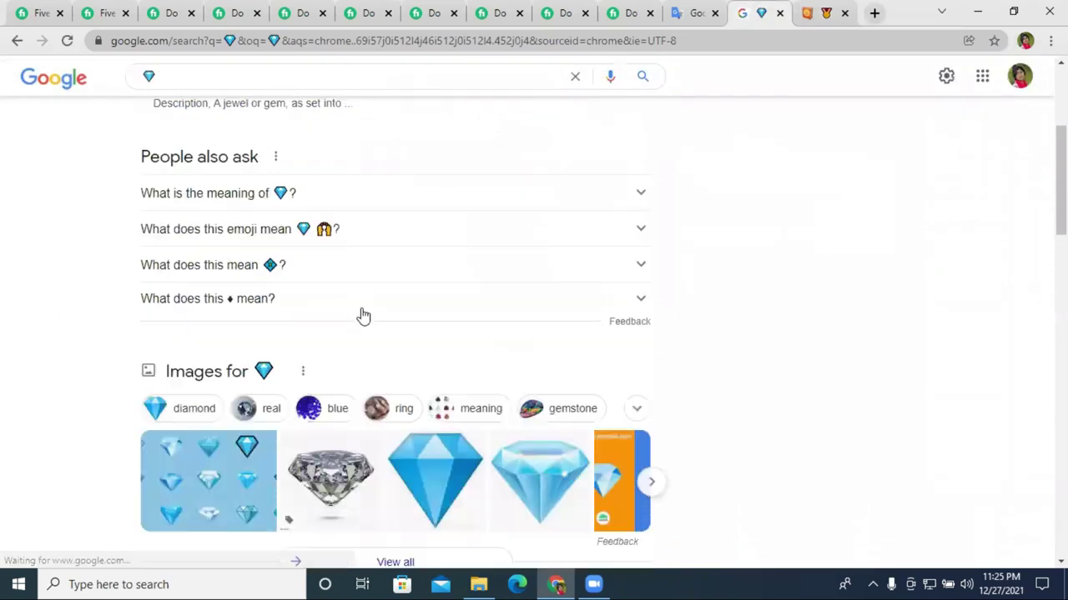
pyautogui.scroll(5, 361, 310)
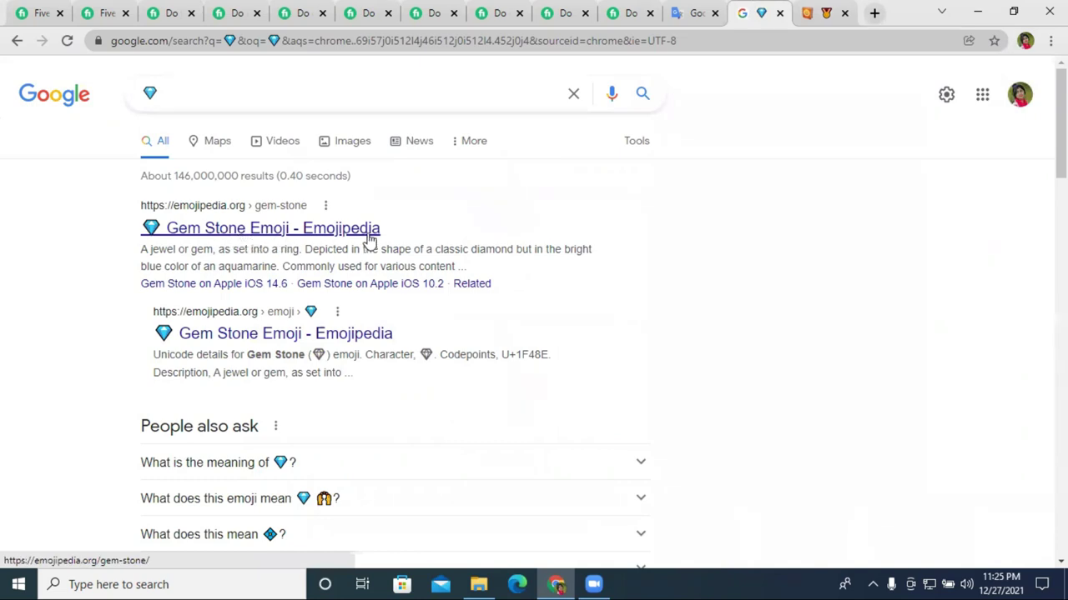
pyautogui.click(816, 8)
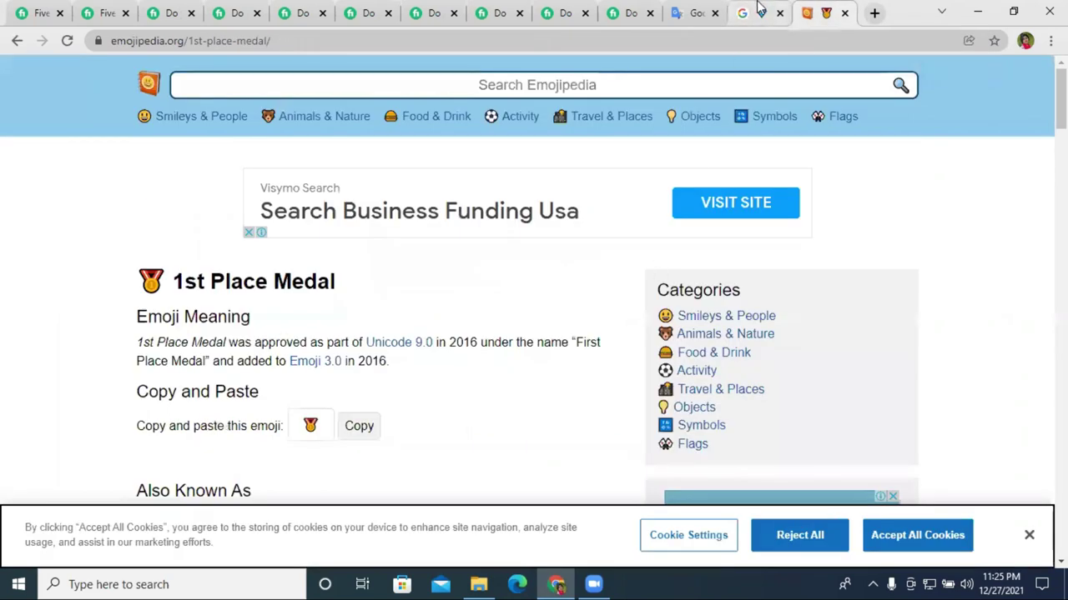
pyautogui.click(756, 11)
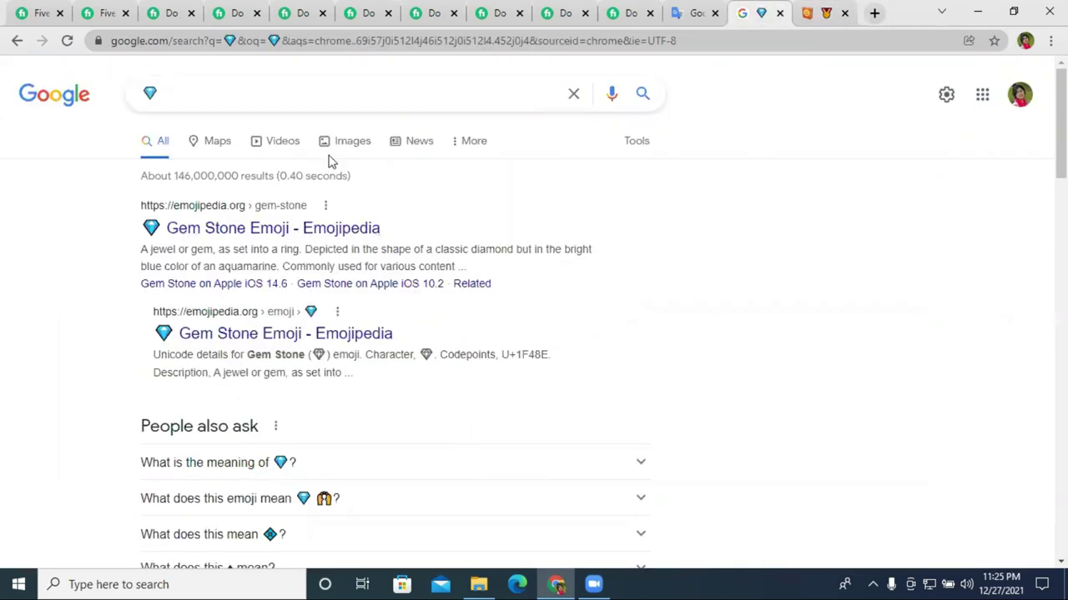
# Copy the medal emoji from the gig's Standard package and paste it into Emojipedia's search field.
pyautogui.click(171, 12)
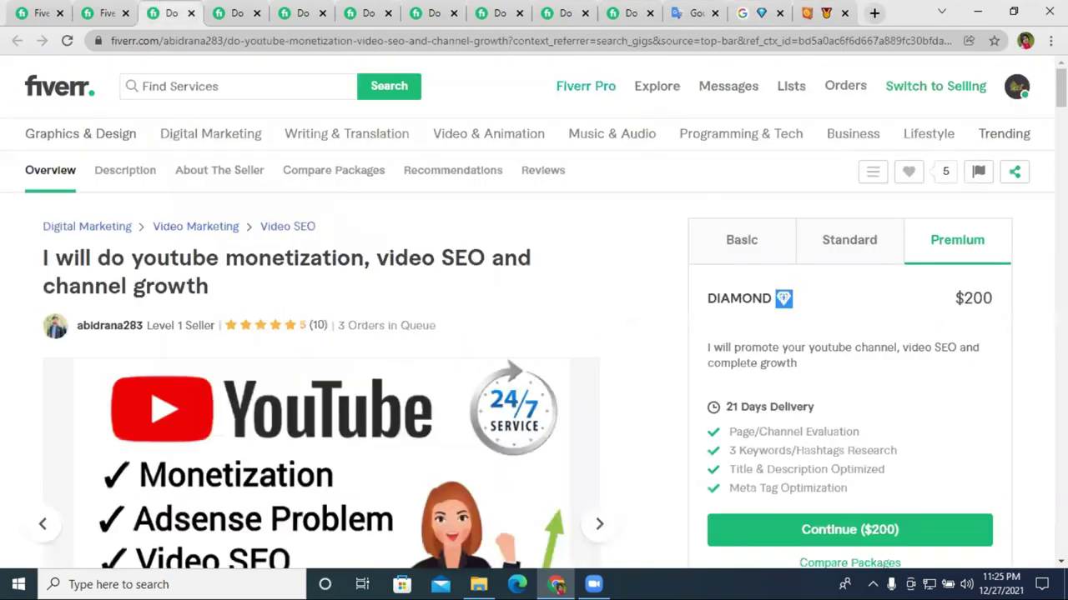
pyautogui.click(826, 251)
pyautogui.doubleClick(751, 298)
pyautogui.rightClick(753, 299)
pyautogui.click(797, 310)
pyautogui.click(853, 13)
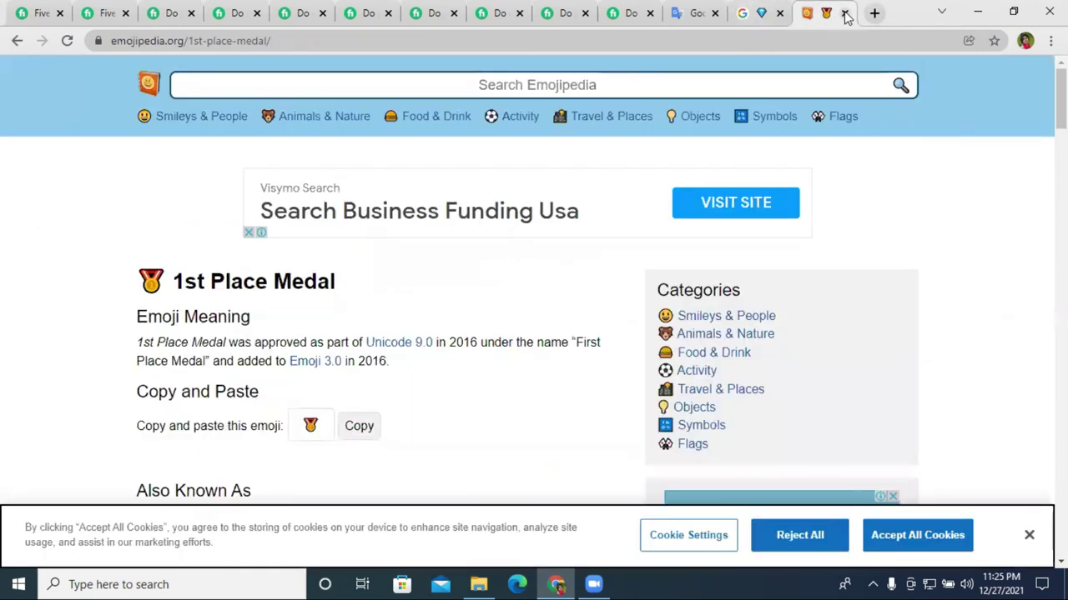
pyautogui.rightClick(648, 88)
pyautogui.click(708, 214)
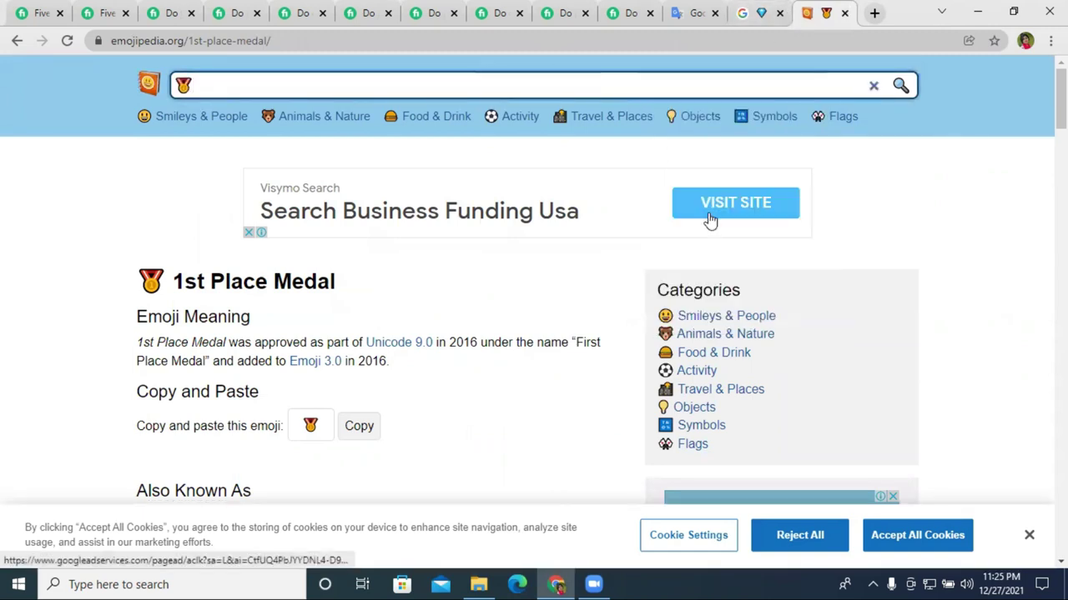
# Compare the medal emoji in the gig's Standard package with the one pasted on Emojipedia.
pyautogui.click(113, 8)
pyautogui.click(170, 12)
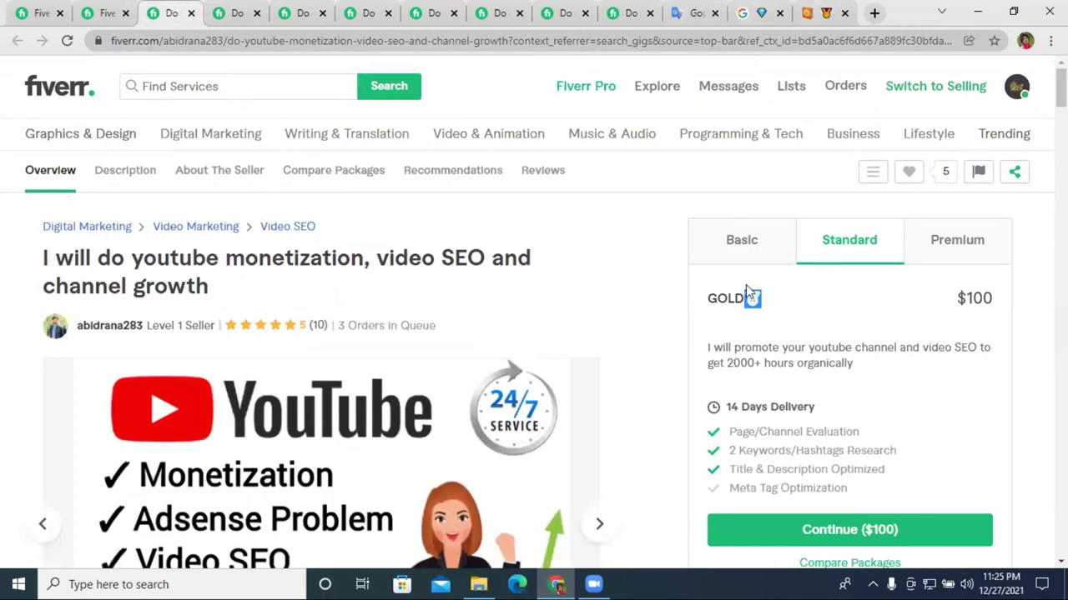
pyautogui.click(806, 10)
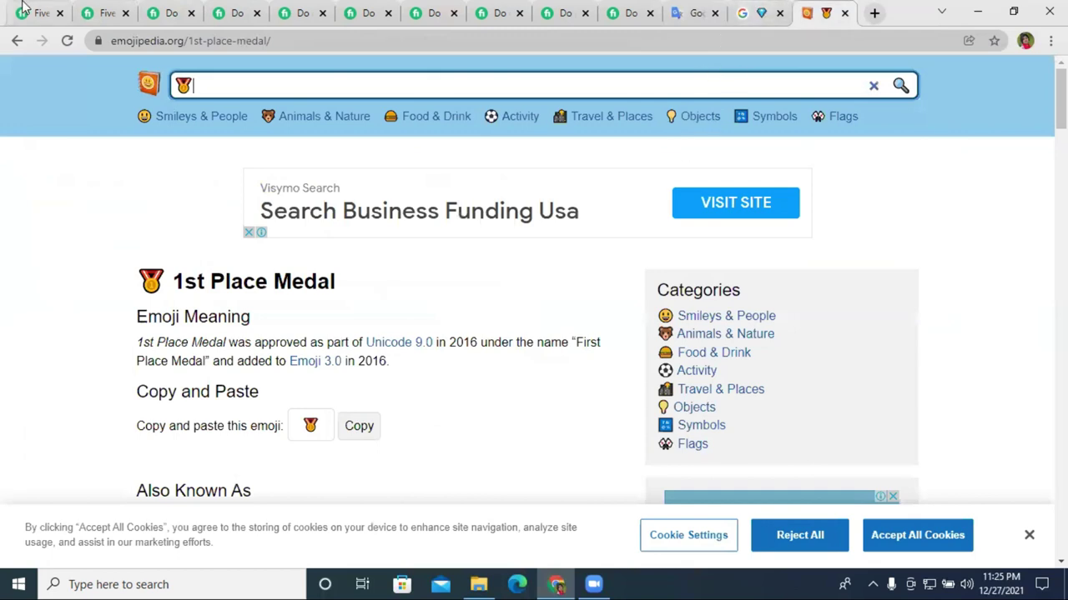
# Copy the medal emoji from the competing gig's Basic package name and search Google for it in a new browser tab.
pyautogui.click(107, 10)
pyautogui.click(171, 13)
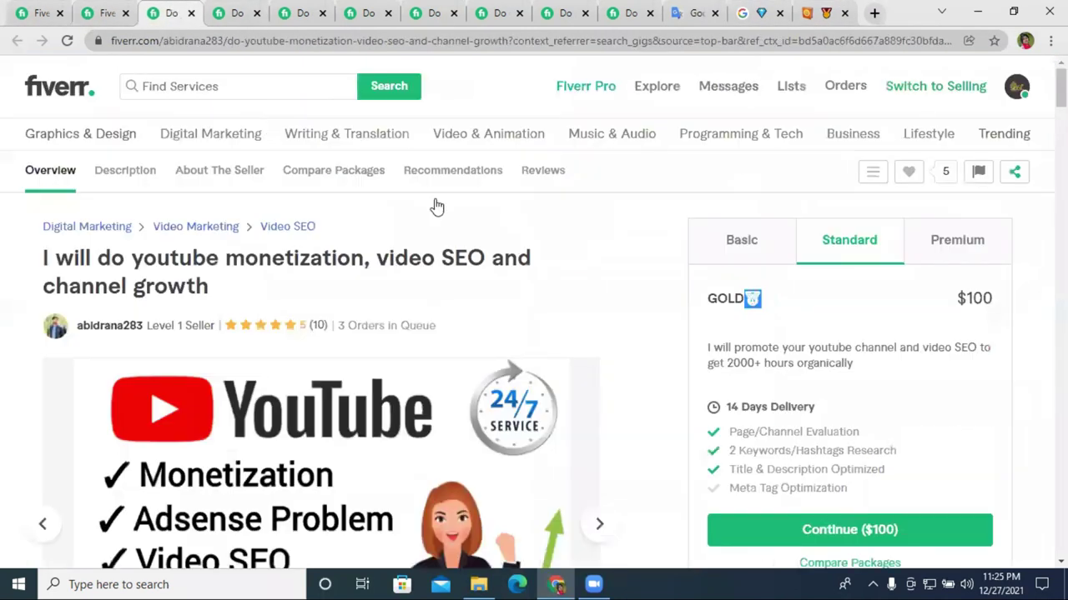
pyautogui.click(742, 240)
pyautogui.doubleClick(756, 298)
pyautogui.rightClick(756, 300)
pyautogui.click(826, 345)
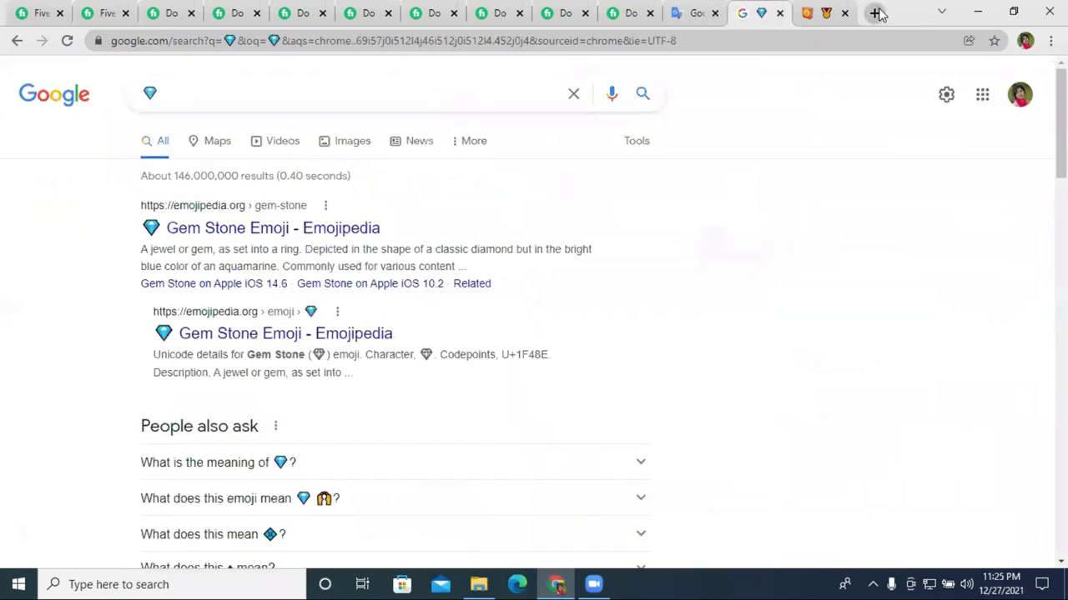
pyautogui.click(877, 13)
pyautogui.rightClick(763, 37)
pyautogui.click(820, 139)
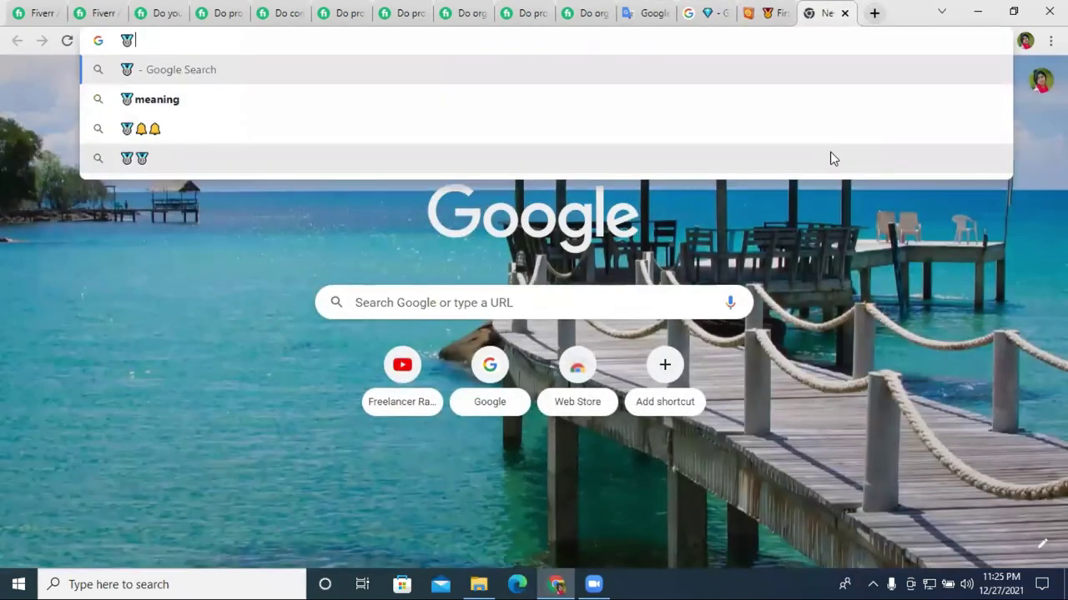
pyautogui.press('Return')
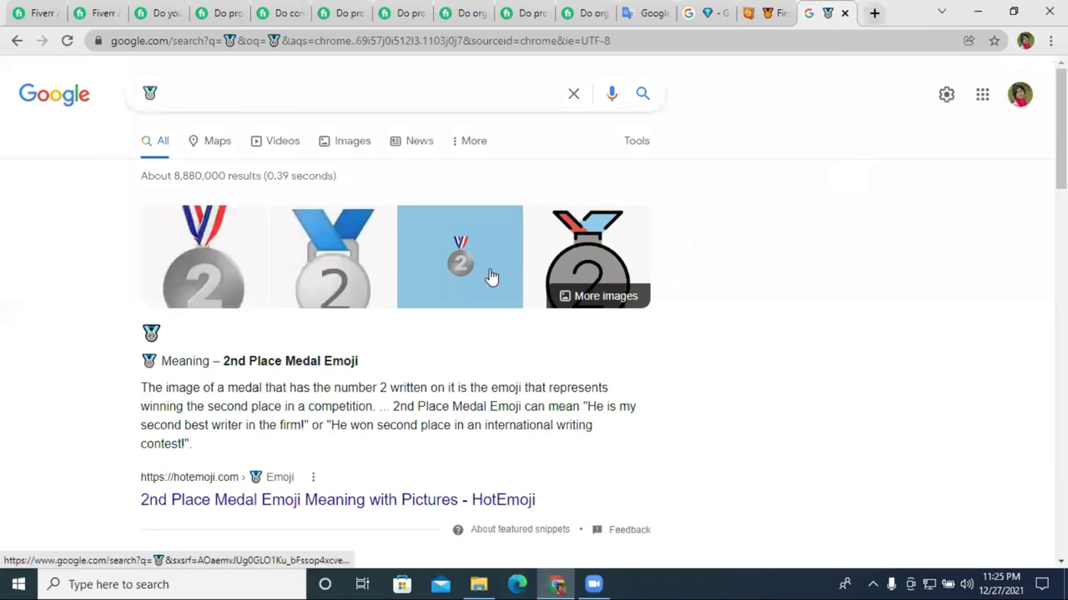
# Open EmojiTerra's 2nd Place Medal Emoji page from the results and go to its Copy & Paste section.
pyautogui.scroll(-1, 490, 277)
pyautogui.scroll(-2, 433, 300)
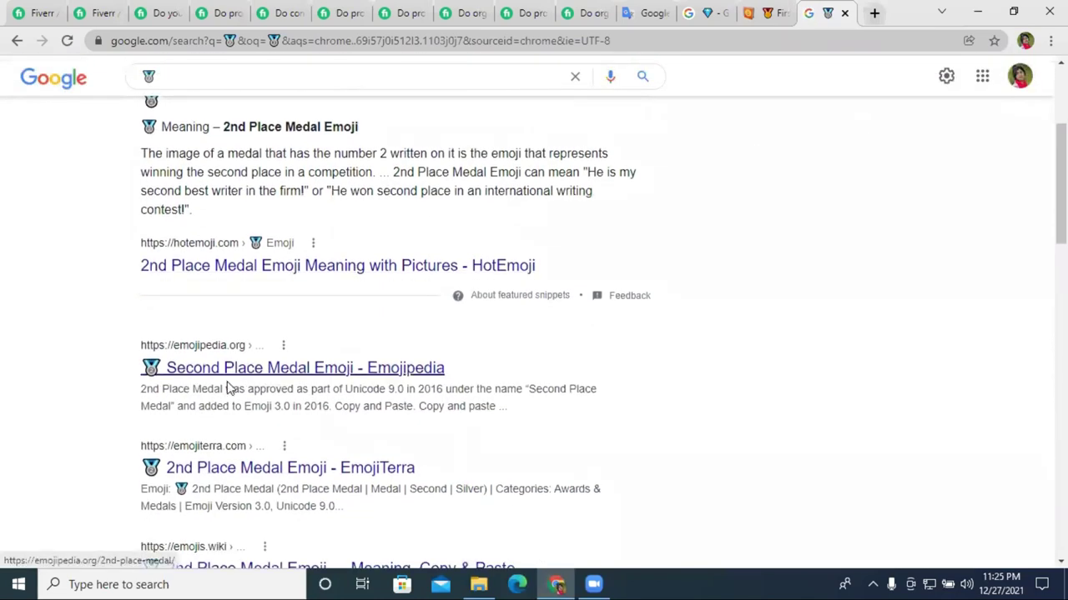
pyautogui.click(200, 475)
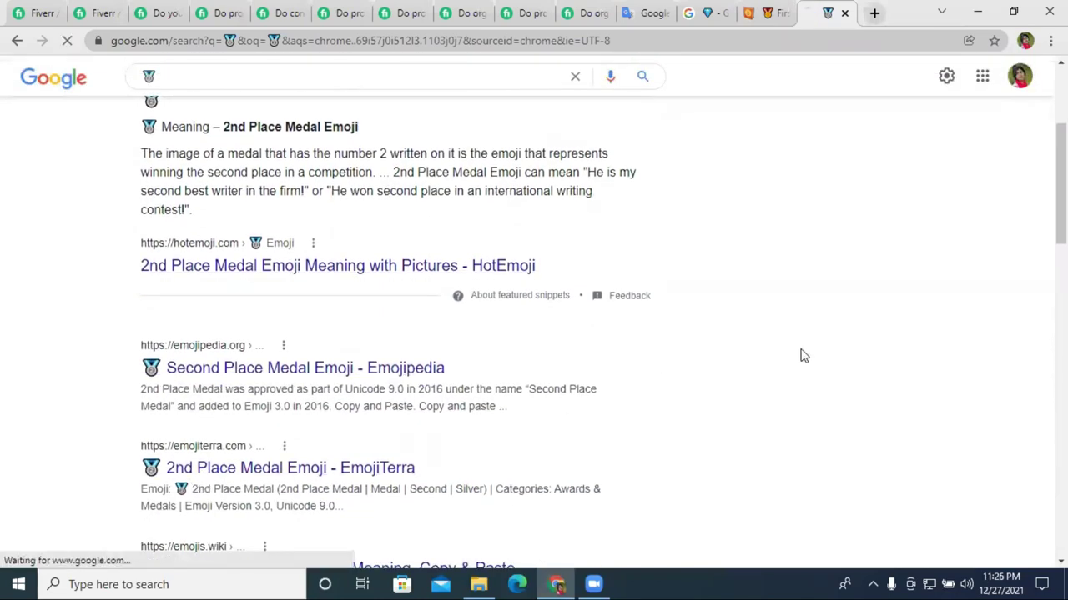
pyautogui.scroll(-3, 803, 340)
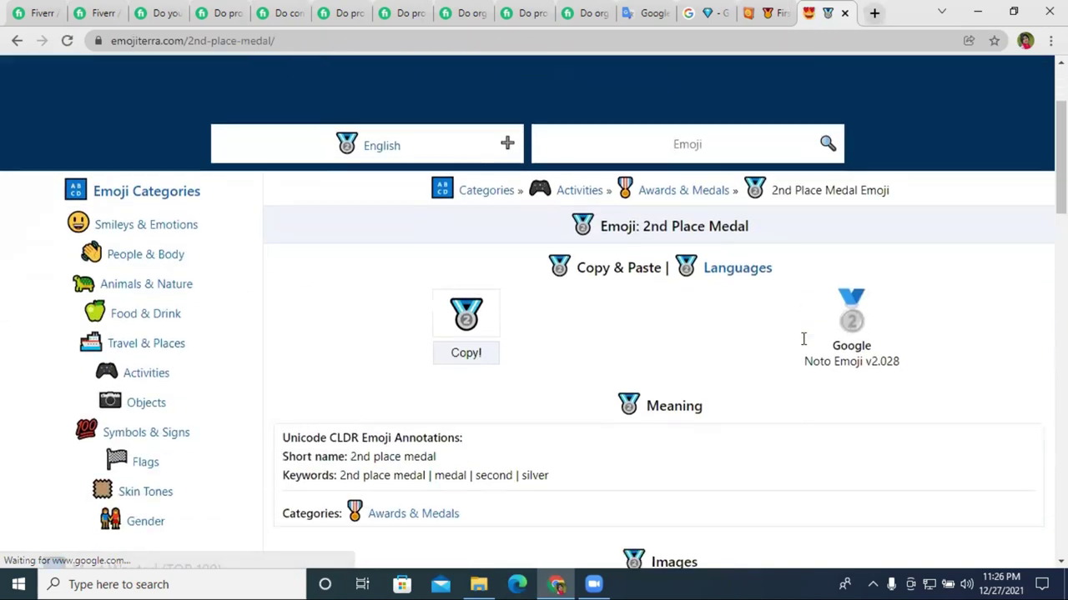
# Deny EmojiTerra's cookie consent, copy the 2nd Place Medal emoji and return to the Fiverr gig's packages.
pyautogui.scroll(-2, 797, 342)
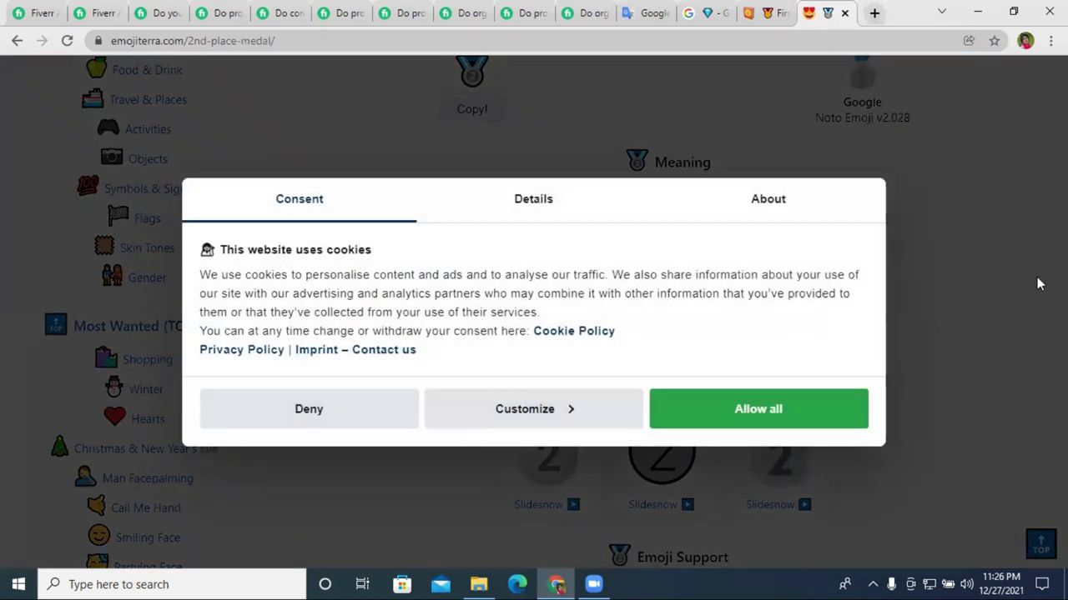
pyautogui.click(307, 410)
pyautogui.scroll(4, 826, 317)
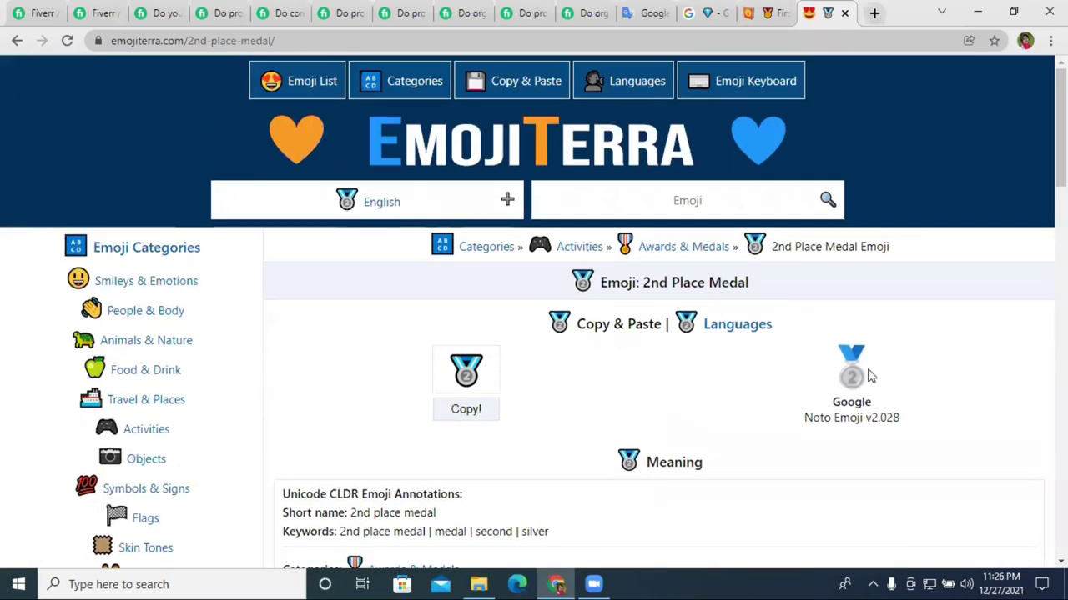
pyautogui.click(464, 368)
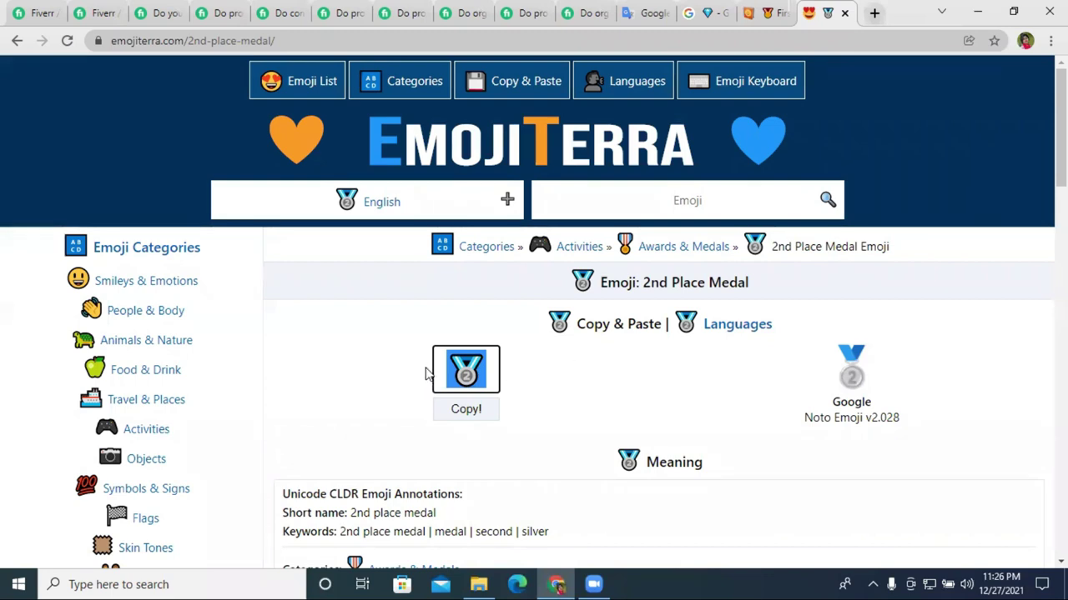
pyautogui.click(766, 14)
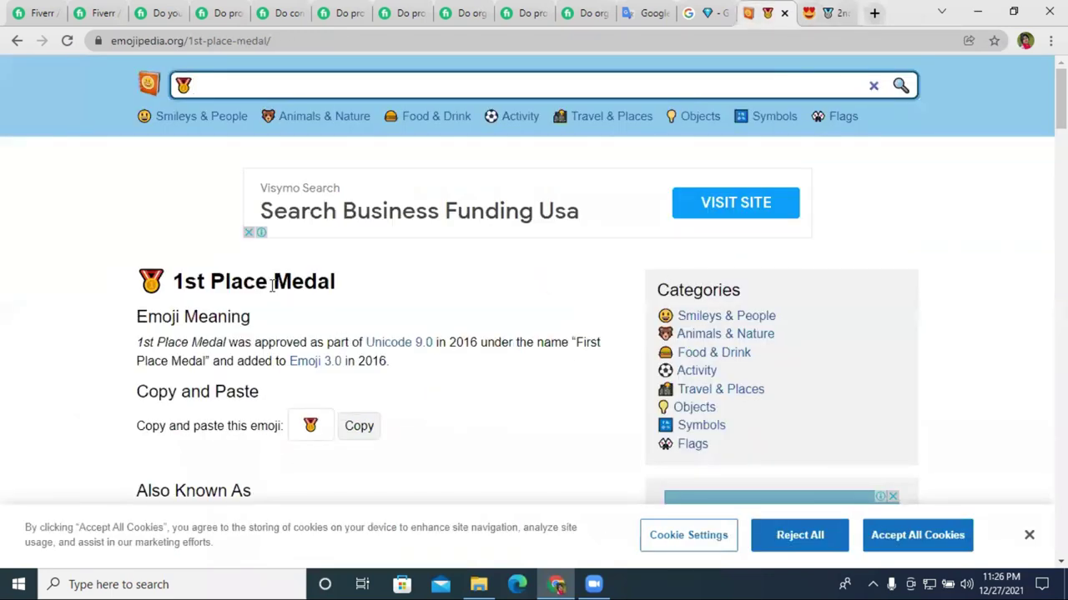
pyautogui.click(828, 13)
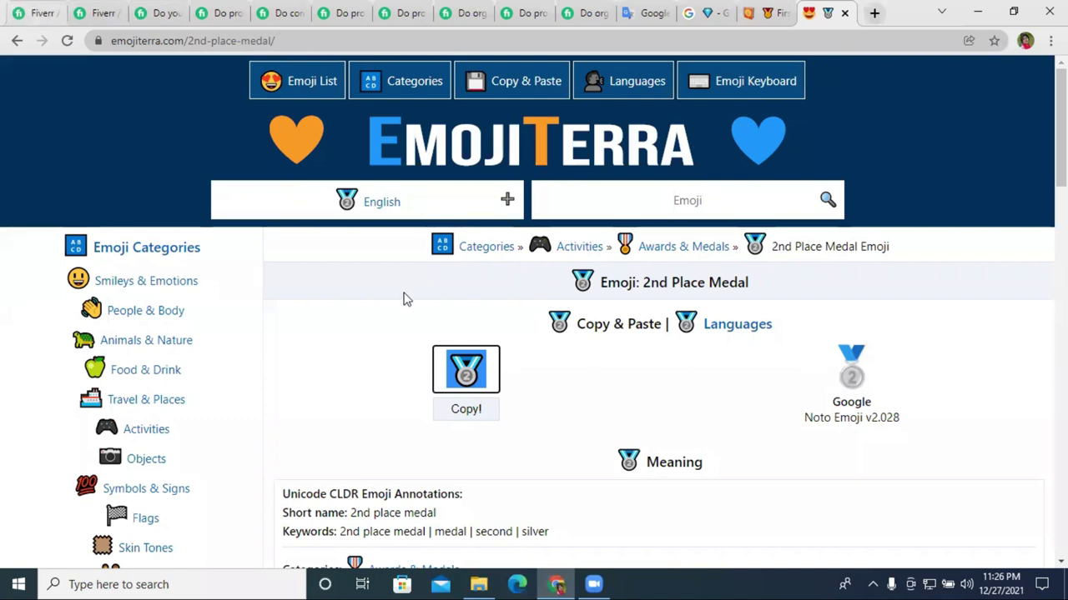
pyautogui.click(466, 411)
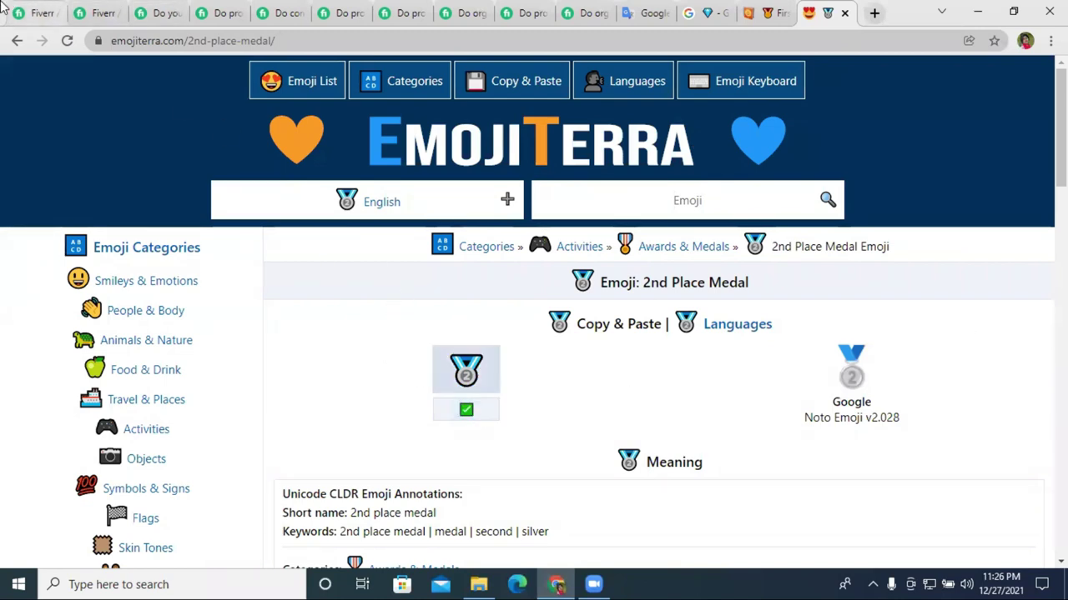
pyautogui.click(50, 12)
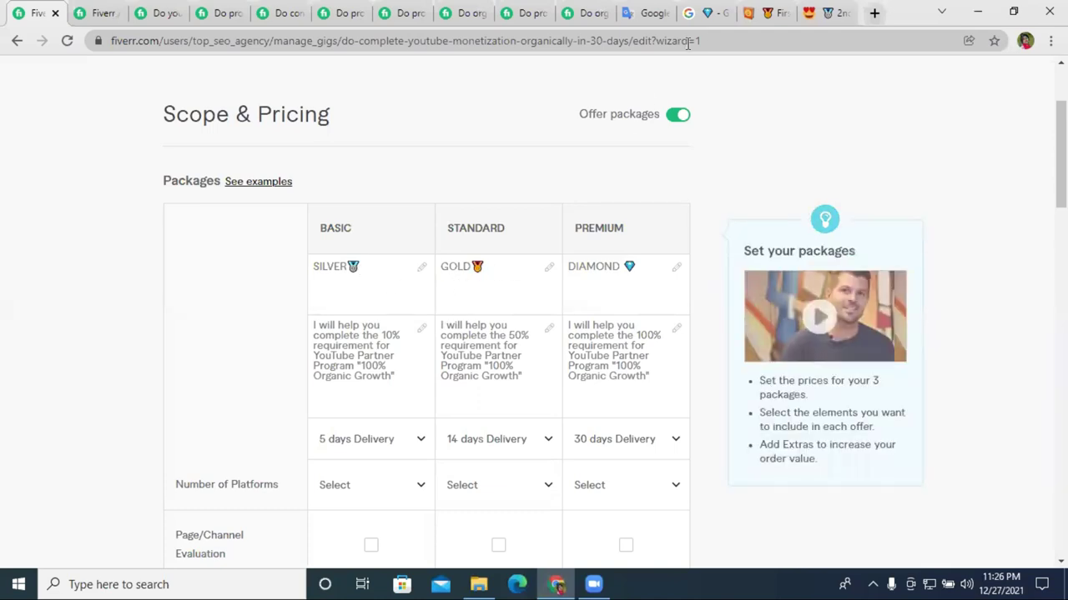
# Copy the 1st Place Medal emoji from Emojipedia and put it in place of the emoji after SILVER in the Basic package name.
pyautogui.click(763, 12)
pyautogui.moveTo(165, 290); pyautogui.dragTo(141, 285)
pyautogui.rightClick(155, 287)
pyautogui.click(365, 434)
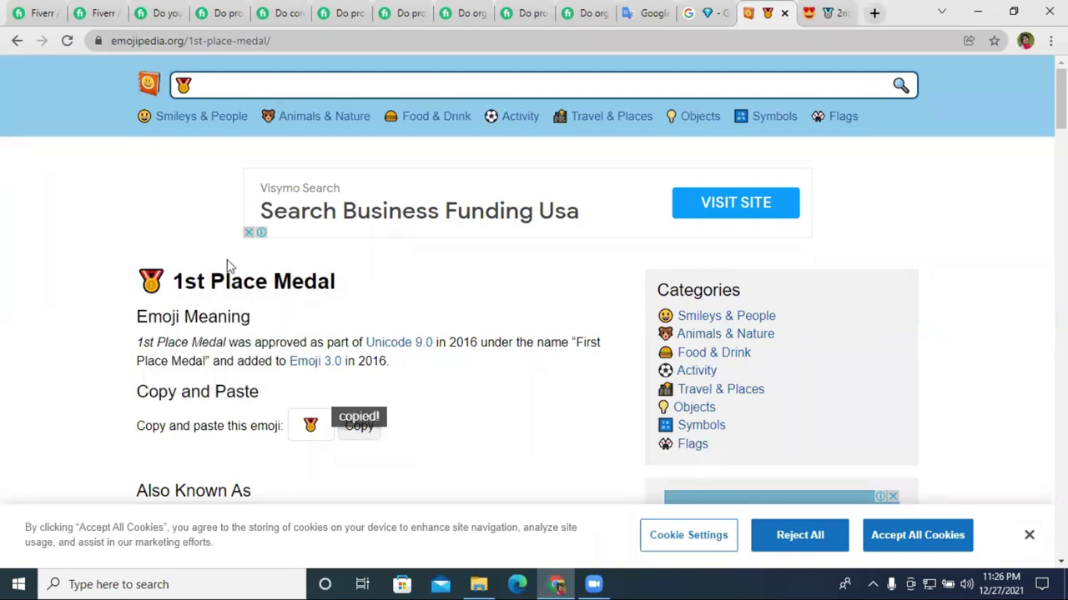
pyautogui.click(60, 10)
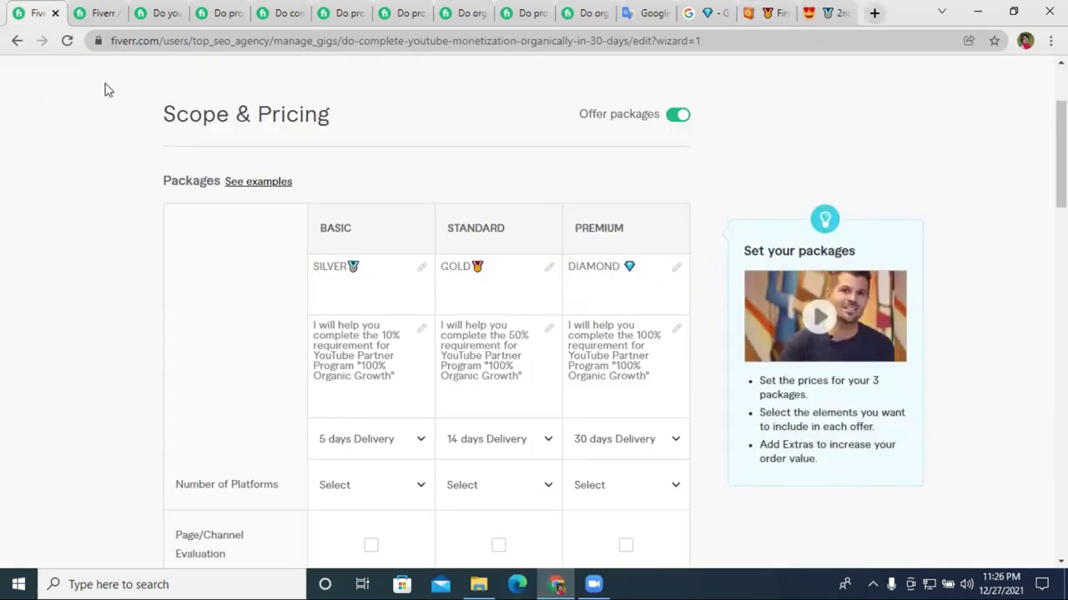
pyautogui.click(386, 286)
pyautogui.click(350, 265)
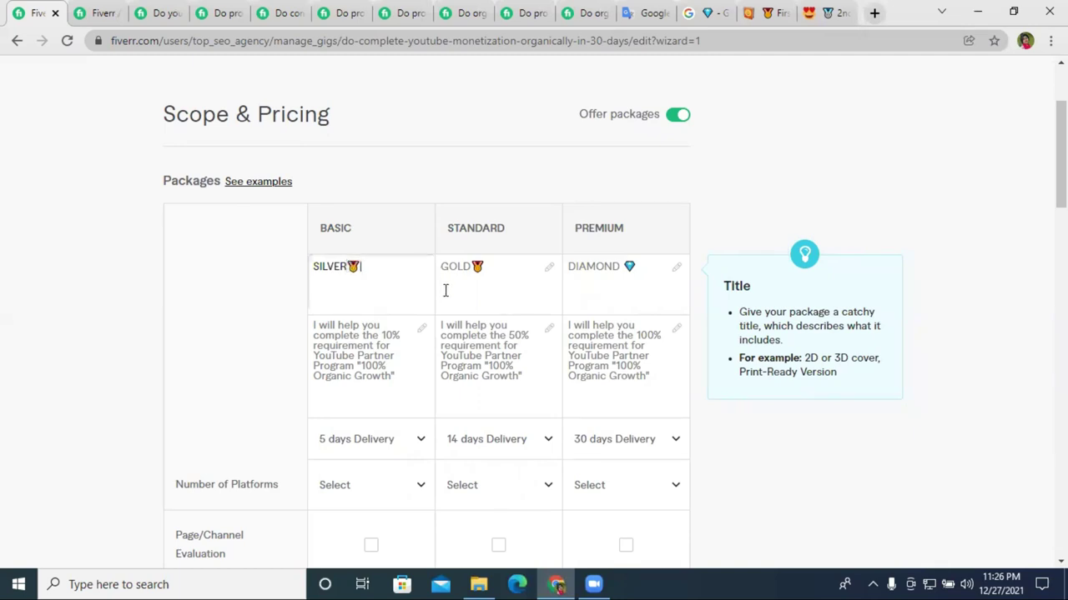
# Copy the 2nd Place Medal emoji from EmojiTerra and put it in place of the emoji after GOLD in the Standard package name.
pyautogui.click(764, 13)
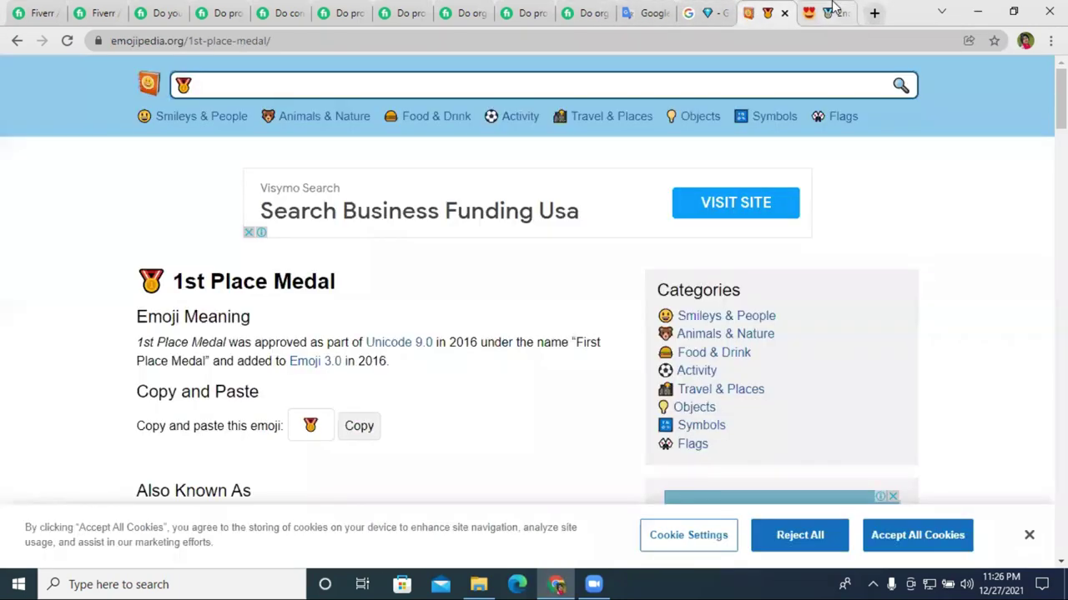
pyautogui.click(832, 10)
pyautogui.click(466, 410)
pyautogui.click(35, 13)
pyautogui.click(478, 266)
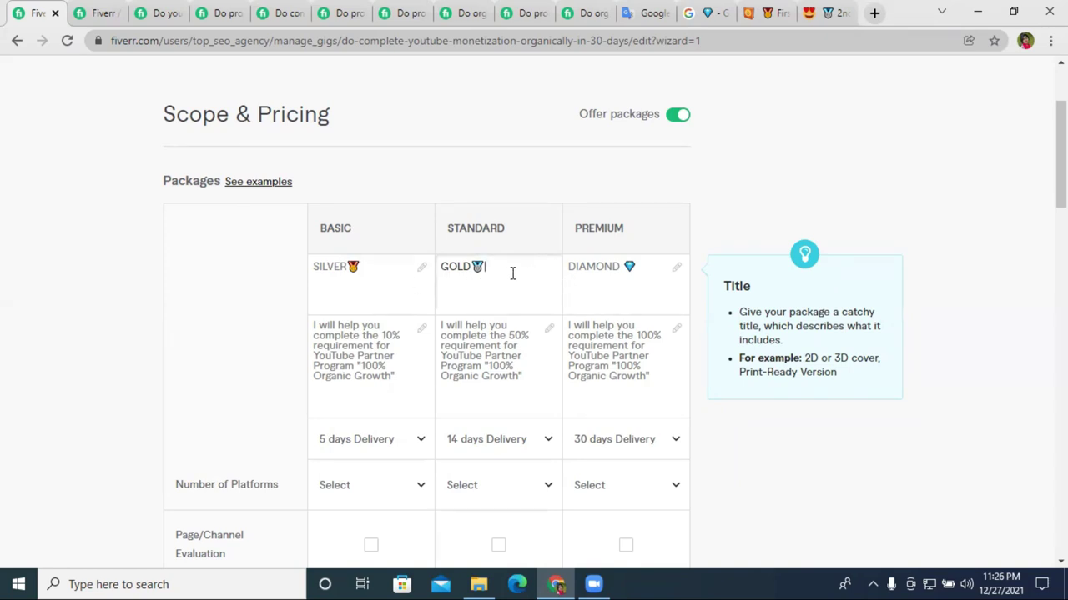
# Look through EmojiTerra's 2nd Place Medal page, and close the EmojiTerra, Emojipedia and Google diamond emoji search pages.
pyautogui.click(822, 8)
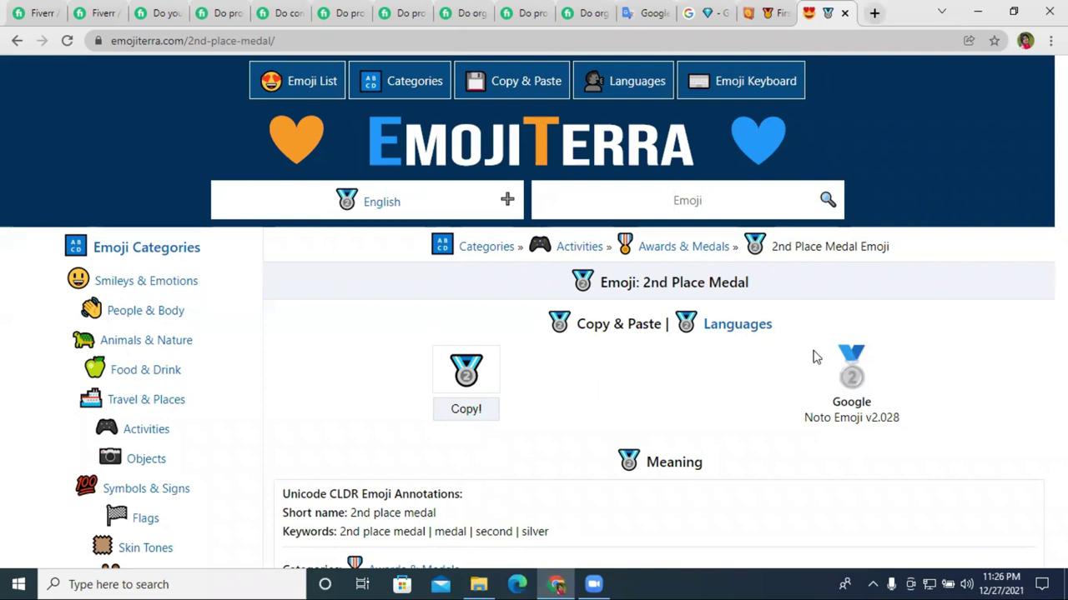
pyautogui.scroll(-3, 816, 357)
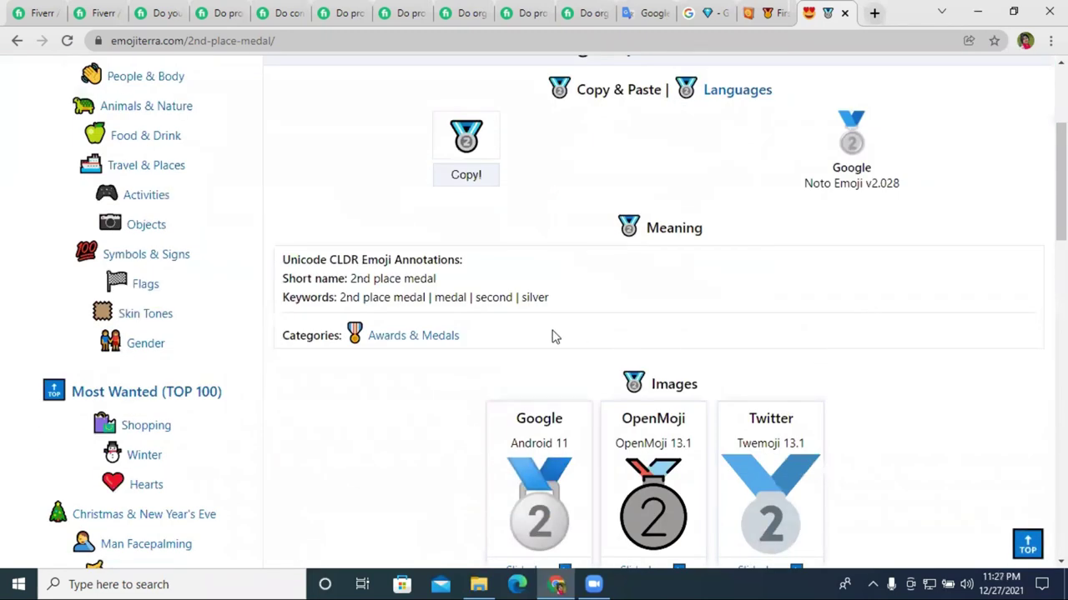
pyautogui.scroll(-5, 555, 337)
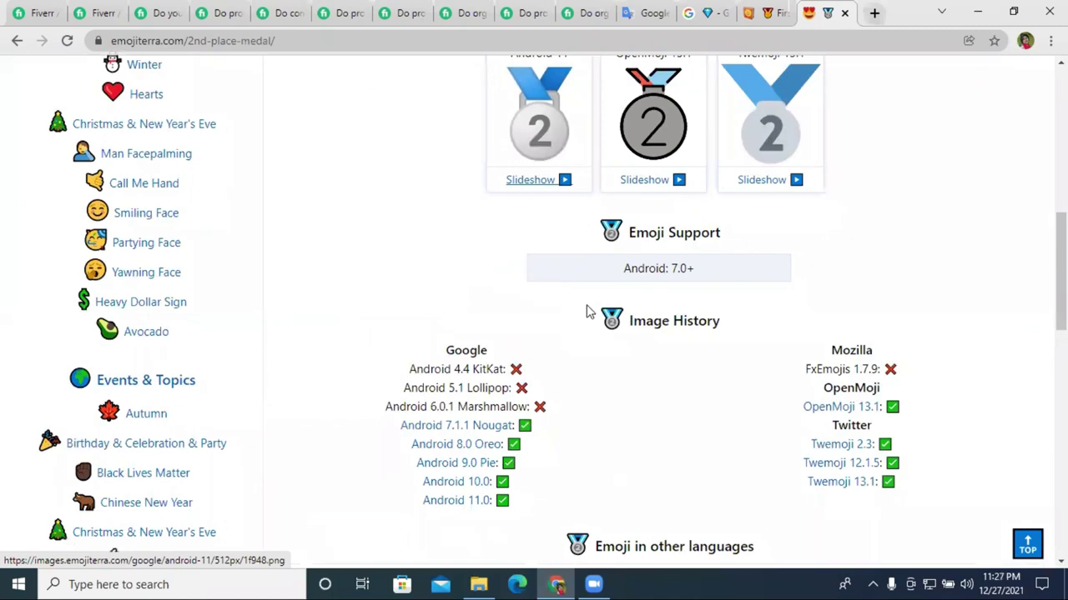
pyautogui.click(844, 13)
pyautogui.click(844, 14)
pyautogui.click(843, 15)
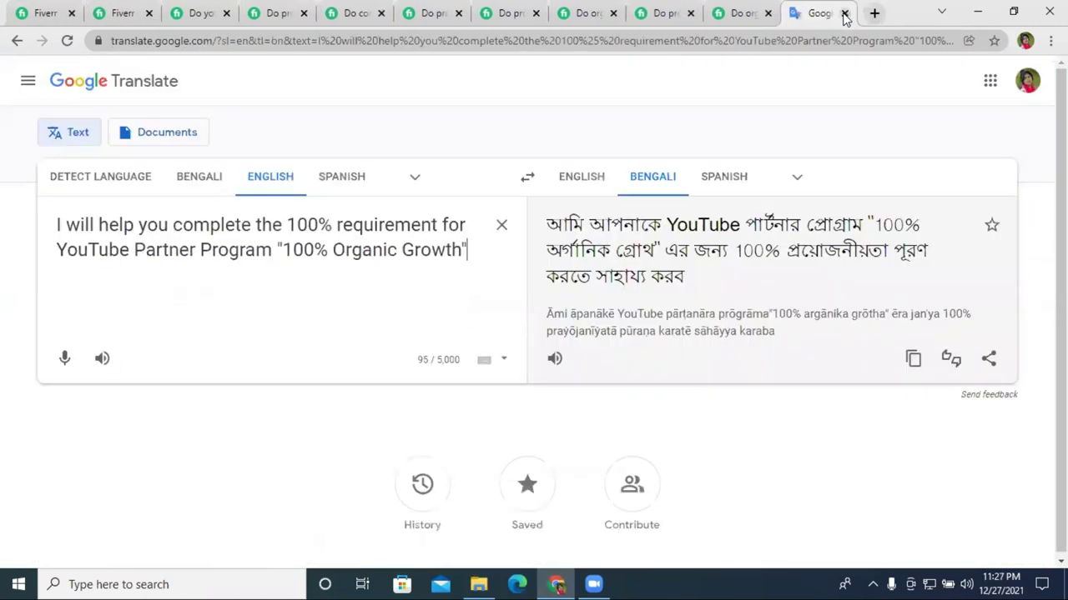
# Review the gig's package names, delivery times, included features, revisions and prices, along with the extra services.
pyautogui.click(42, 13)
pyautogui.scroll(-11, 405, 267)
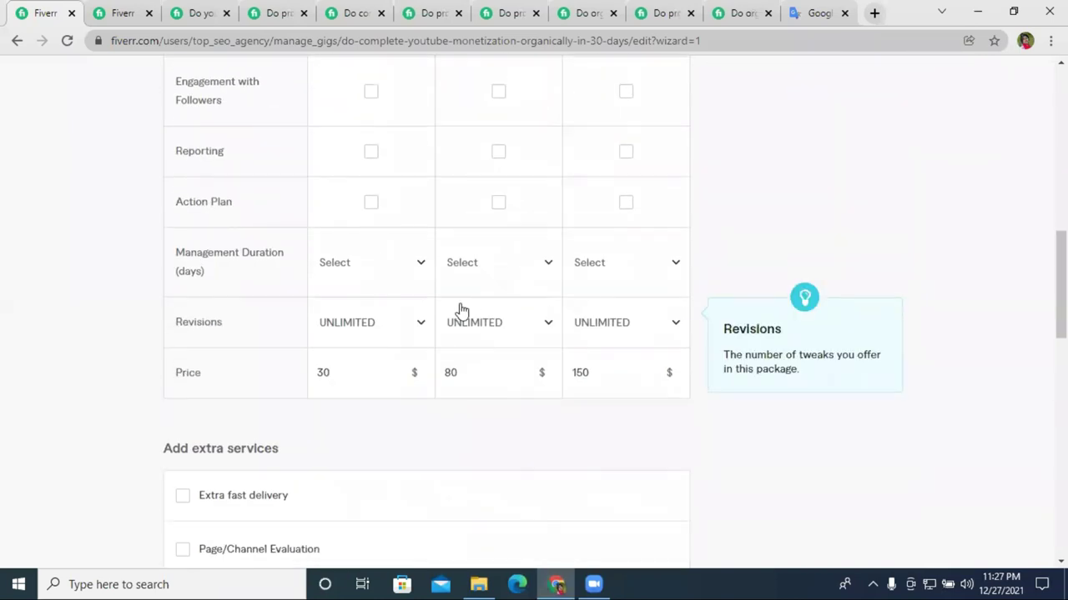
pyautogui.scroll(2, 562, 319)
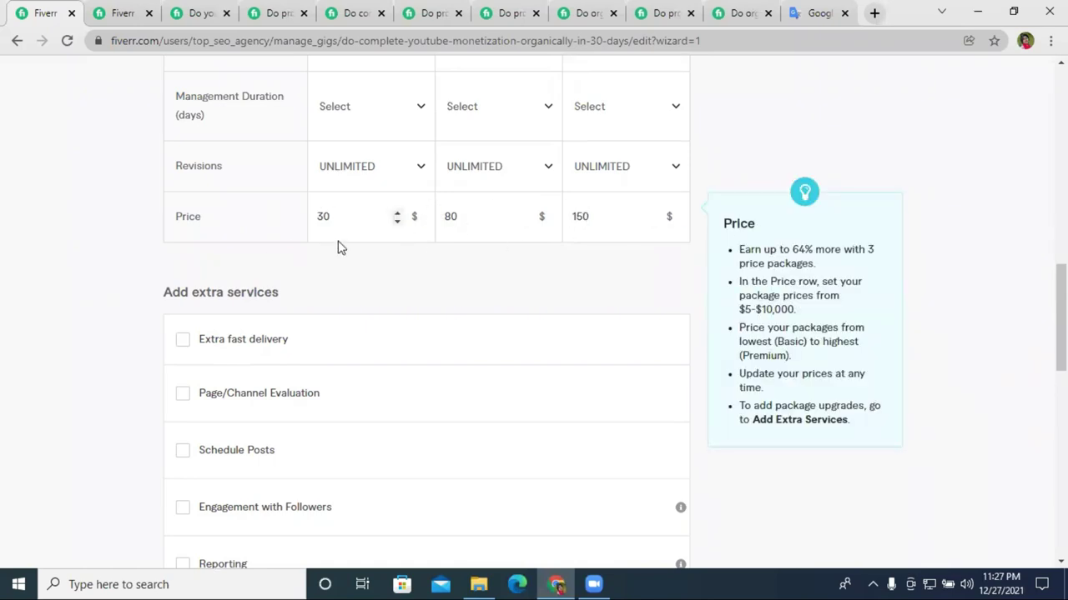
pyautogui.scroll(8, 347, 253)
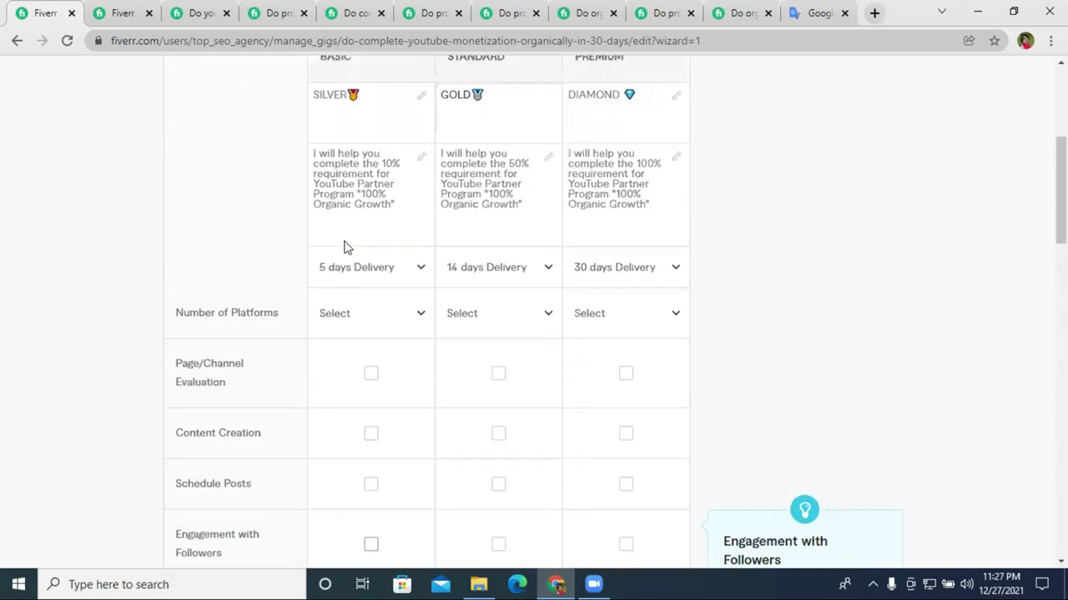
pyautogui.scroll(-10, 429, 279)
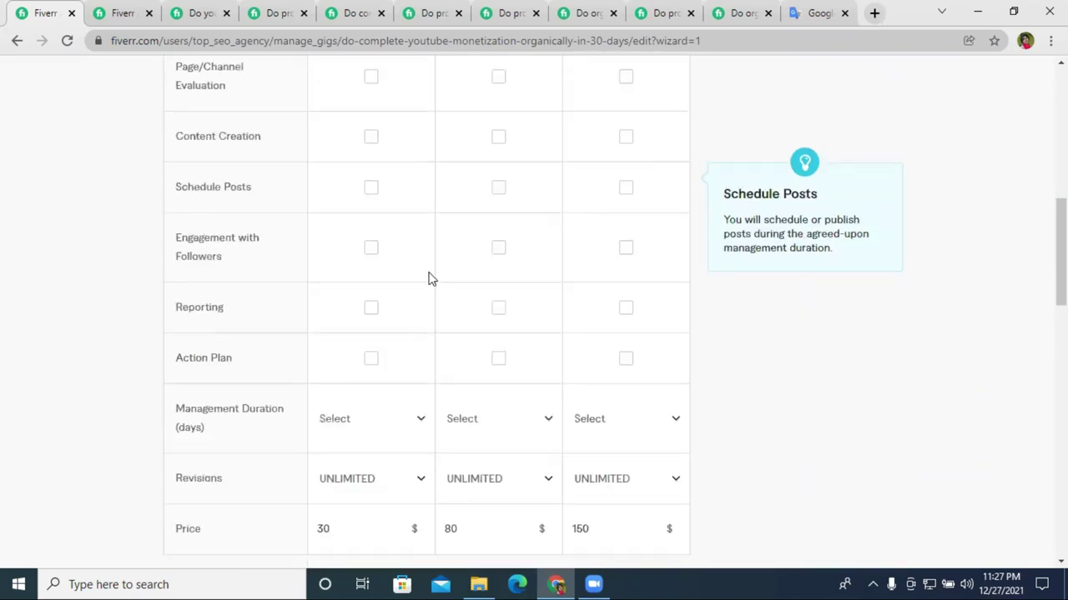
pyautogui.scroll(3, 429, 278)
pyautogui.moveTo(395, 319)
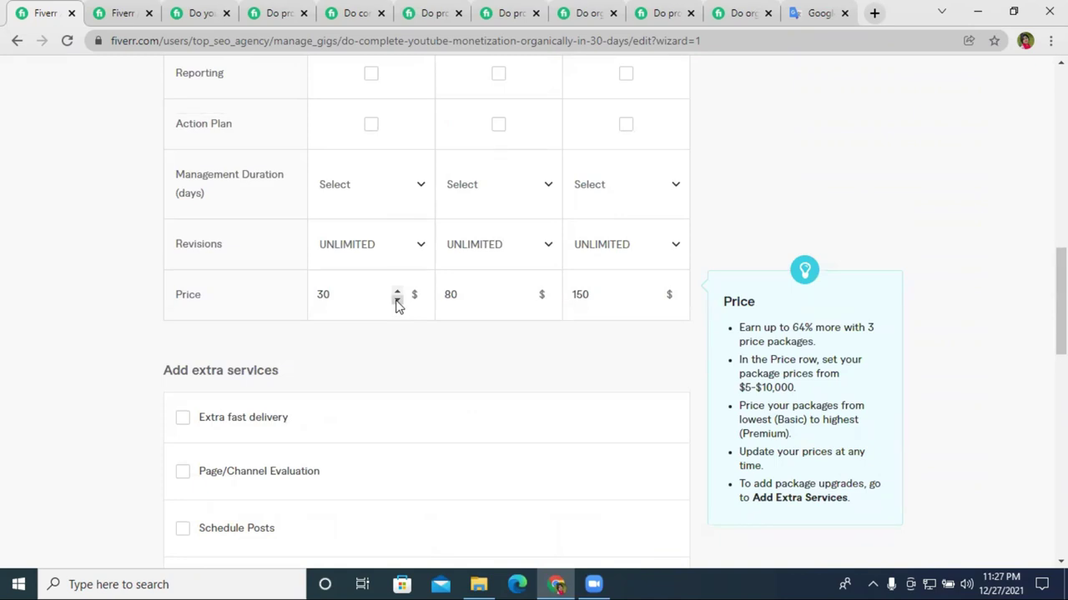
pyautogui.scroll(7, 387, 186)
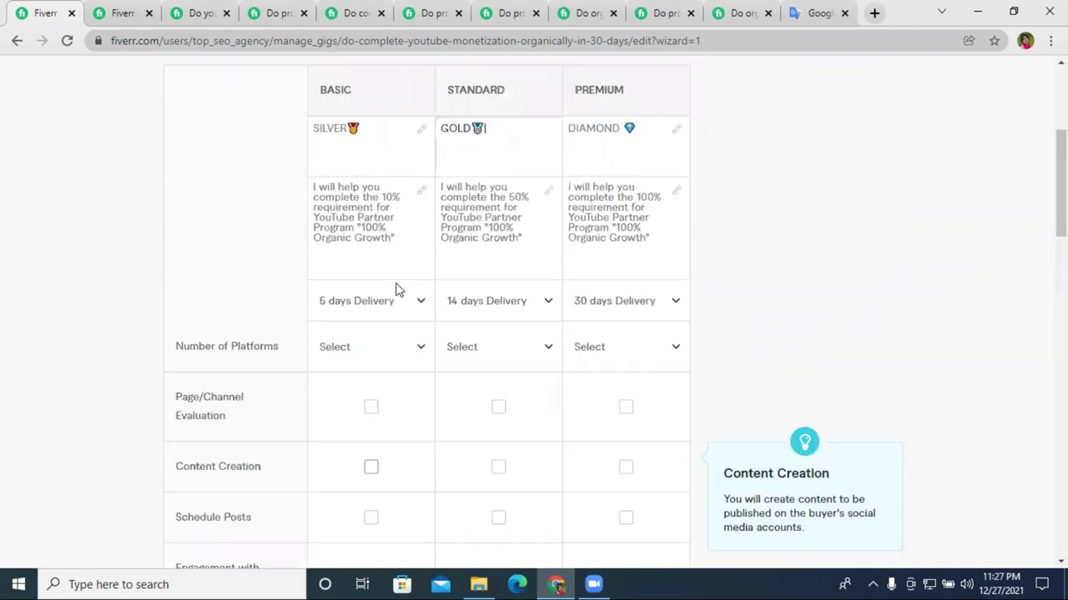
pyautogui.scroll(2, 396, 289)
pyautogui.scroll(-5, 465, 317)
pyautogui.scroll(5, 386, 296)
pyautogui.scroll(2, 387, 297)
pyautogui.scroll(-4, 358, 292)
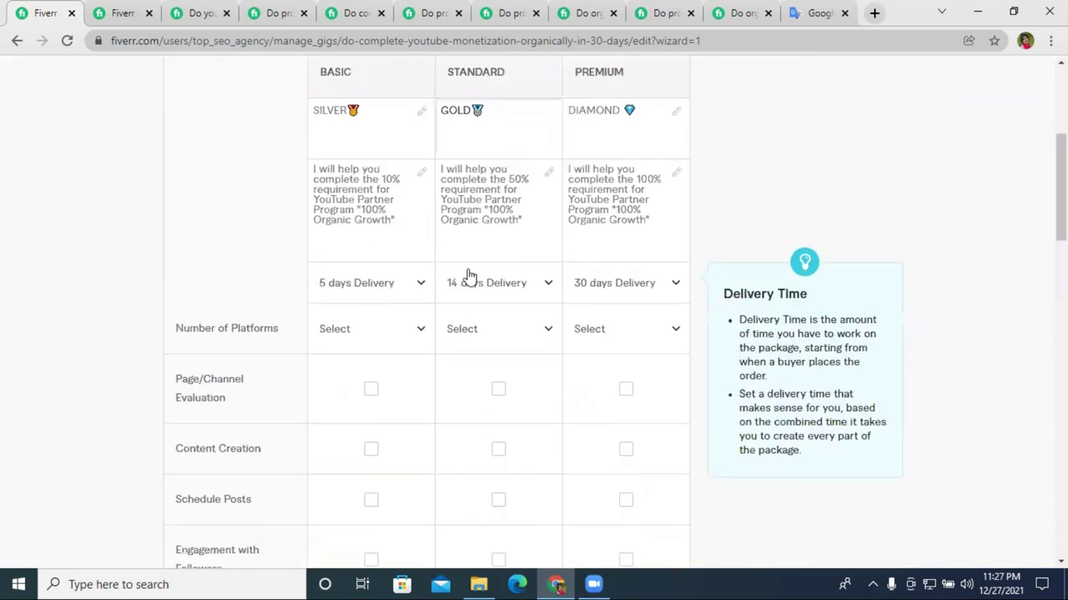
pyautogui.scroll(-12, 468, 277)
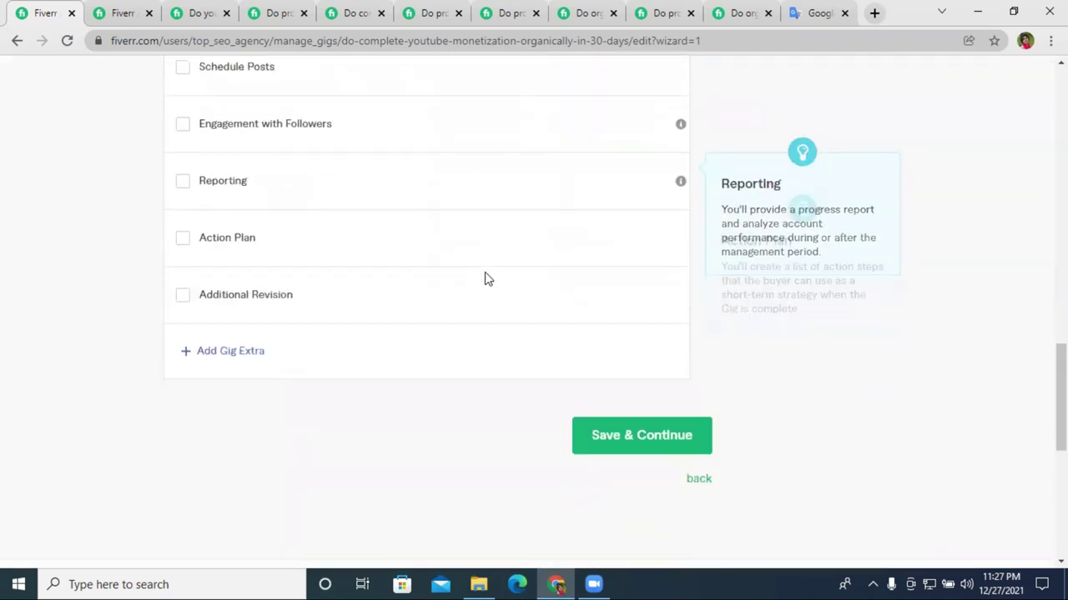
pyautogui.scroll(-2, 500, 280)
pyautogui.scroll(4, 548, 286)
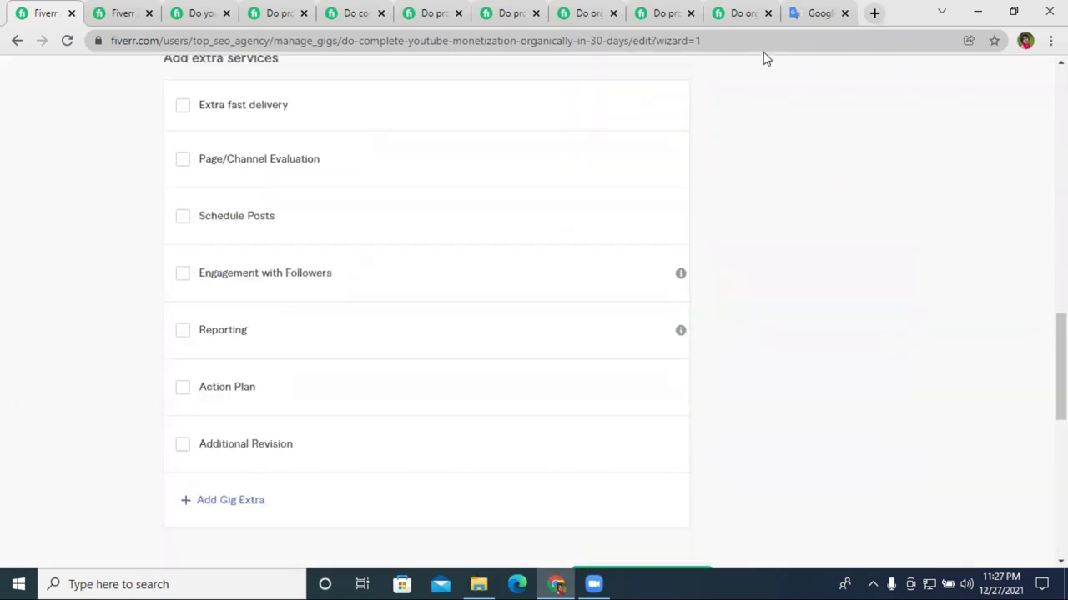
# Go back in Google Translate to the English list of YouTube monetization gig titles and copy the whole list.
pyautogui.click(814, 13)
pyautogui.click(18, 42)
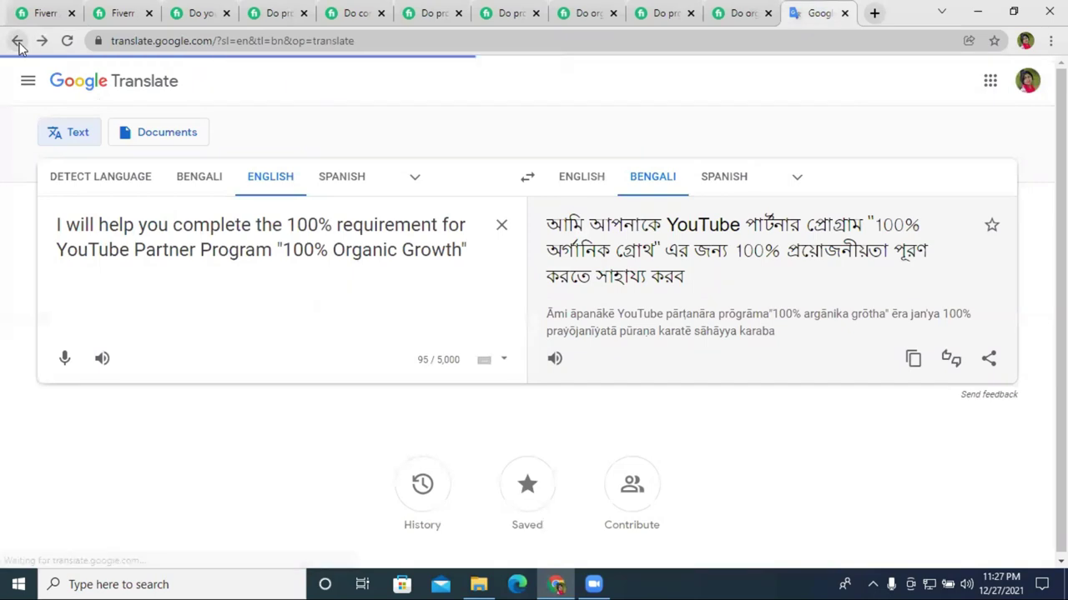
pyautogui.click(17, 41)
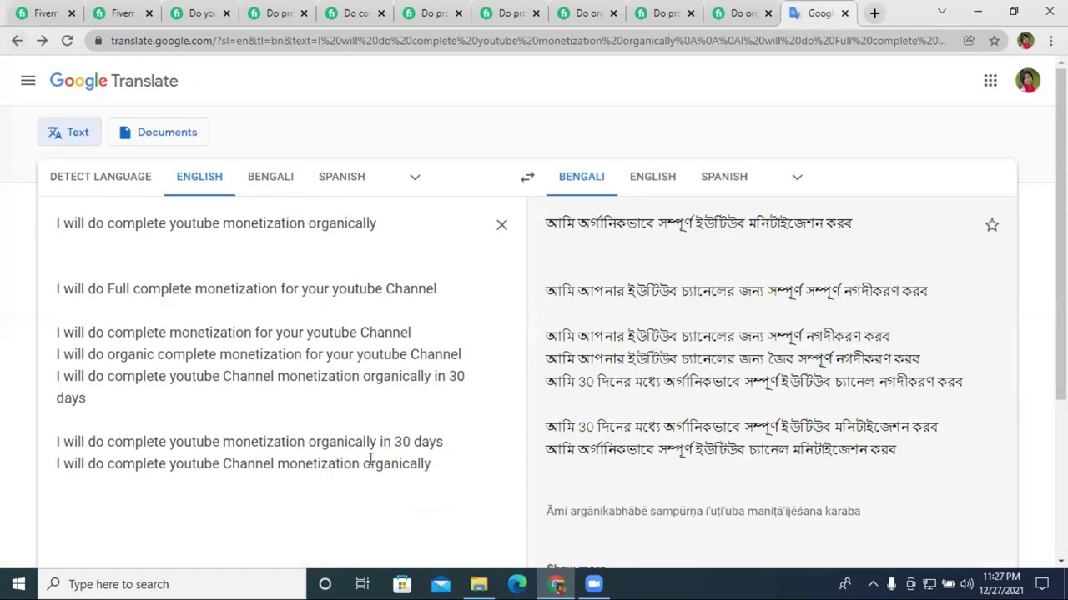
pyautogui.moveTo(442, 458); pyautogui.dragTo(52, 232)
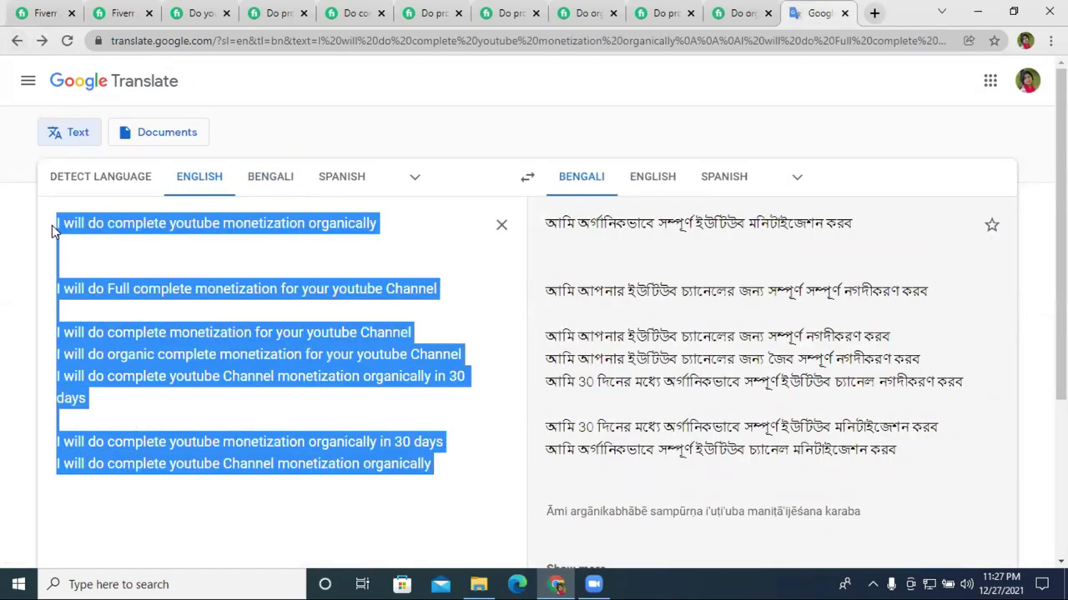
pyautogui.rightClick(176, 244)
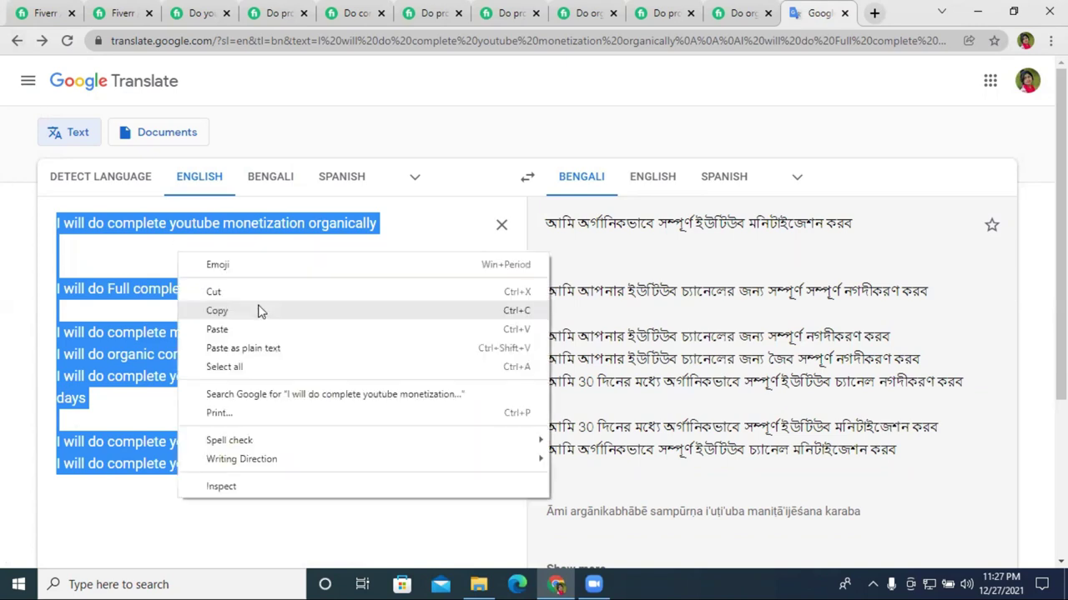
pyautogui.click(259, 311)
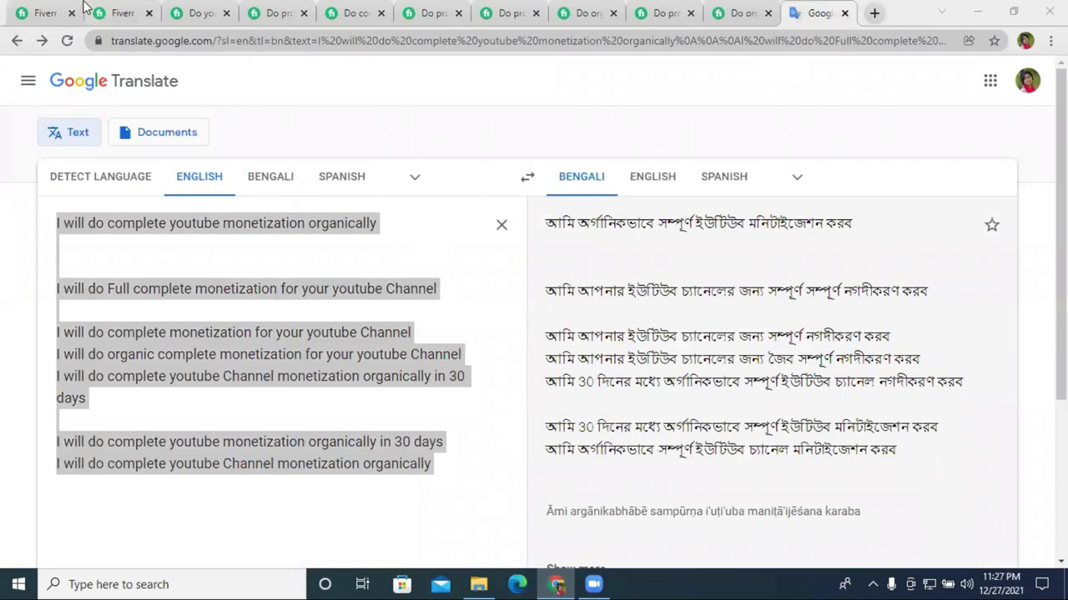
# Return to the Fiverr gig and check its package options, prices and extra services before saving.
pyautogui.click(47, 12)
pyautogui.scroll(-4, 400, 200)
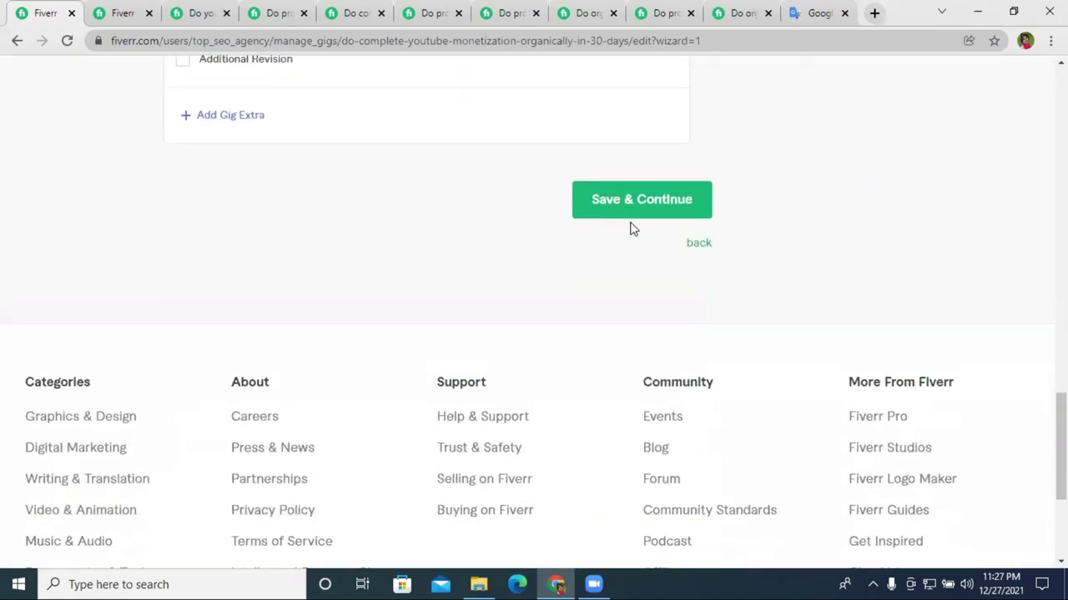
pyautogui.scroll(15, 632, 227)
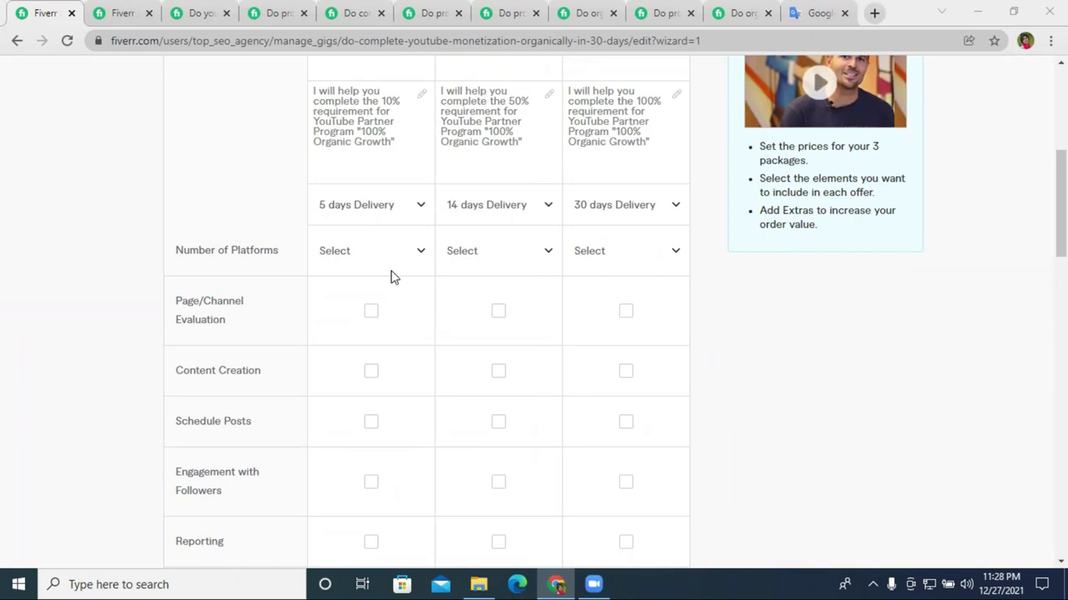
pyautogui.scroll(-10, 671, 334)
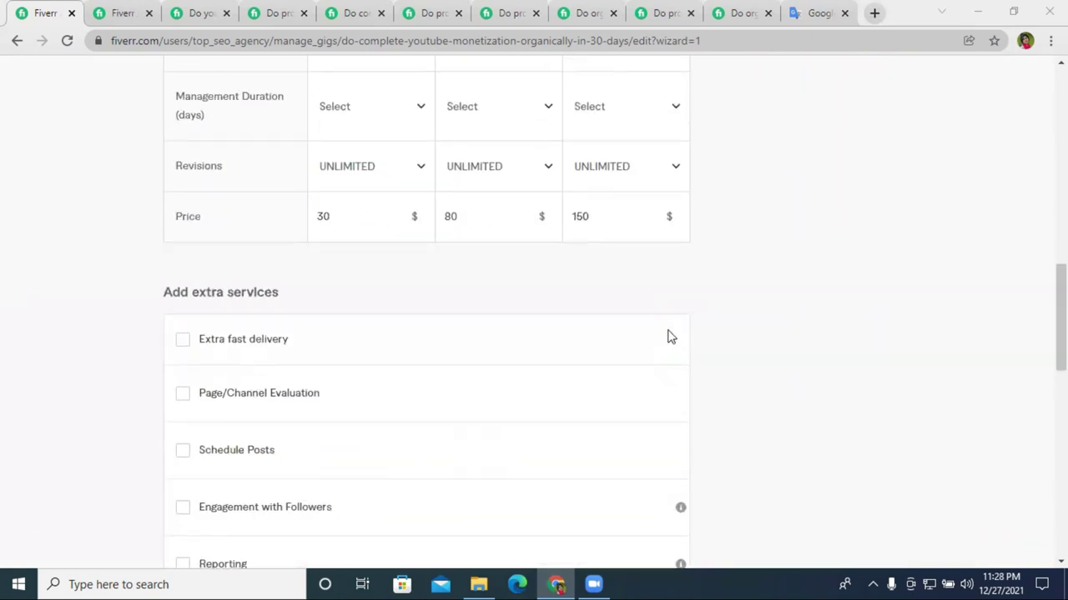
pyautogui.scroll(8, 673, 336)
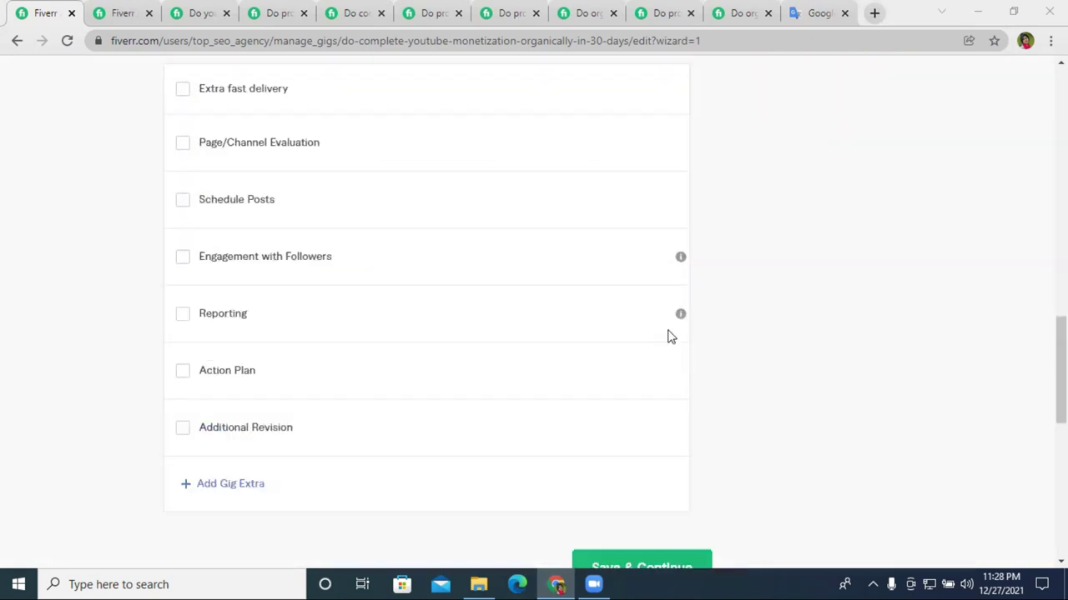
pyautogui.scroll(4, 677, 336)
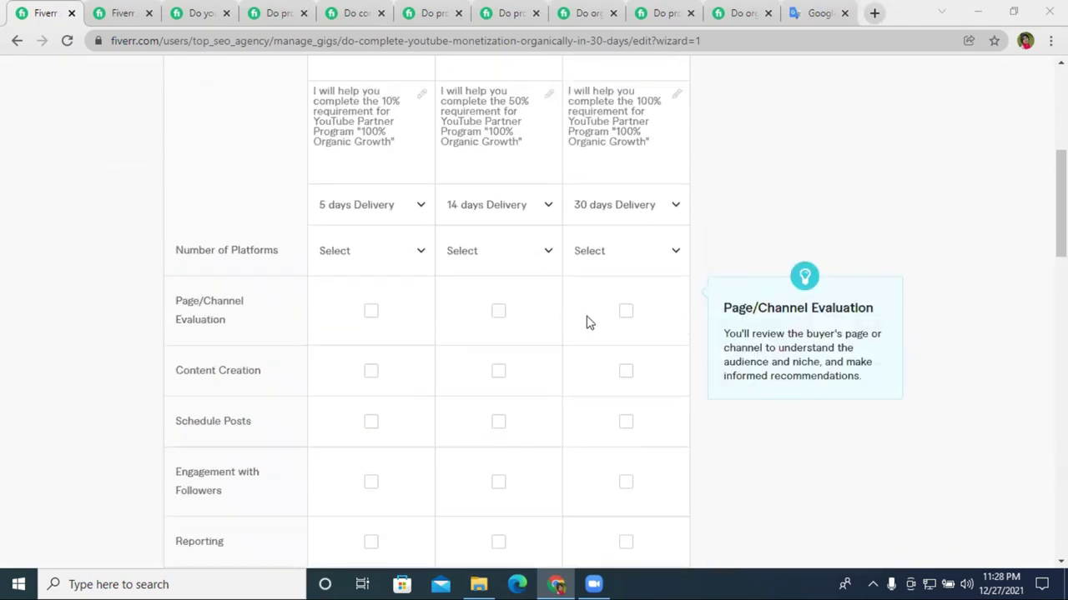
# Save the gig's pricing and continue to the Description & FAQ stage, up to the empty gig description.
pyautogui.scroll(-12, 586, 323)
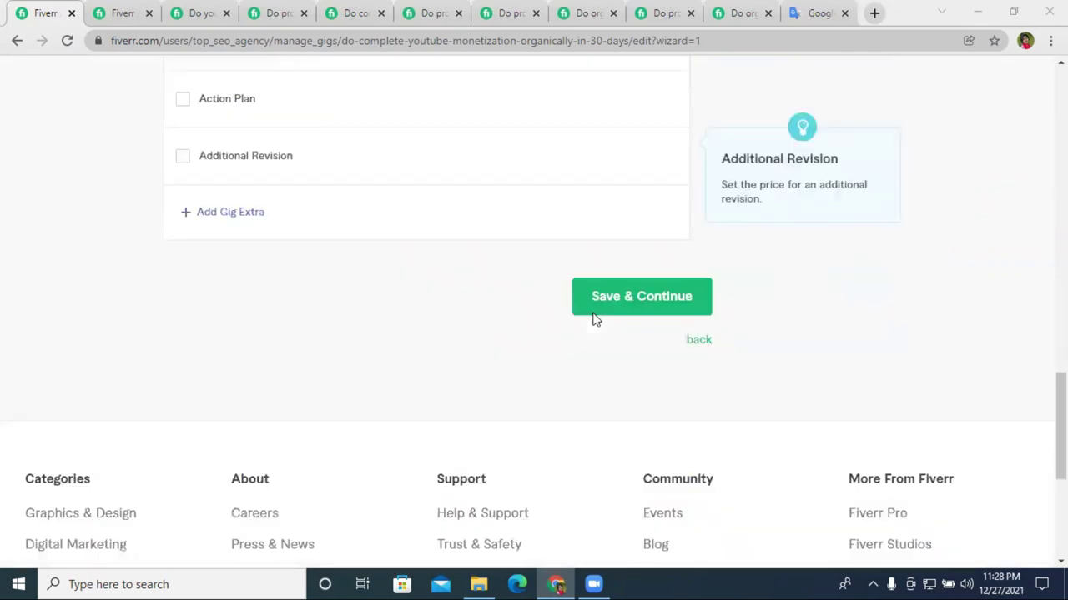
pyautogui.scroll(3, 592, 239)
pyautogui.click(607, 352)
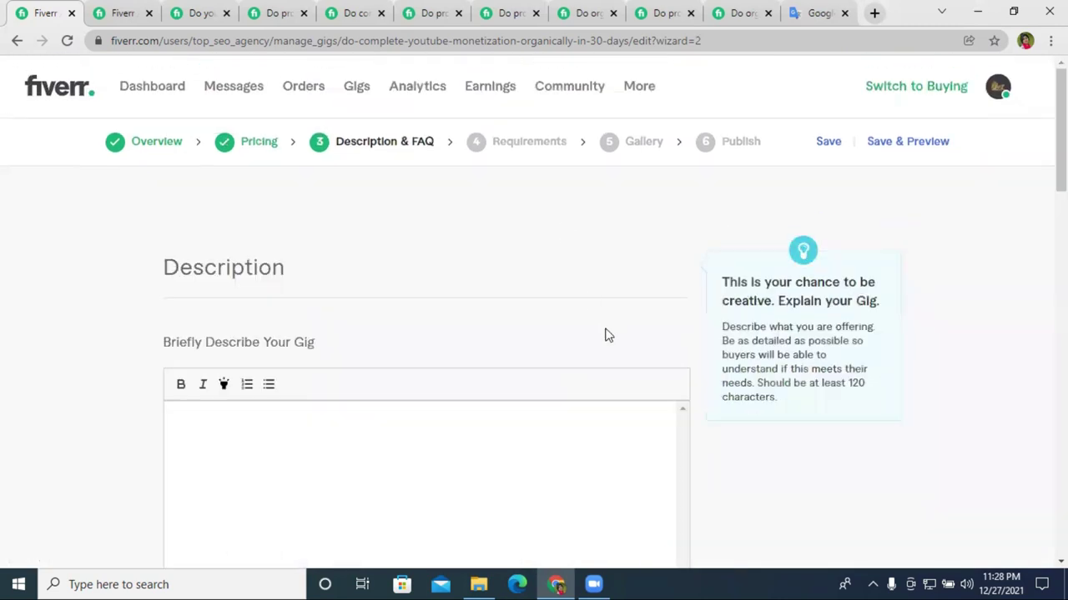
pyautogui.scroll(-2, 435, 282)
pyautogui.click(239, 263)
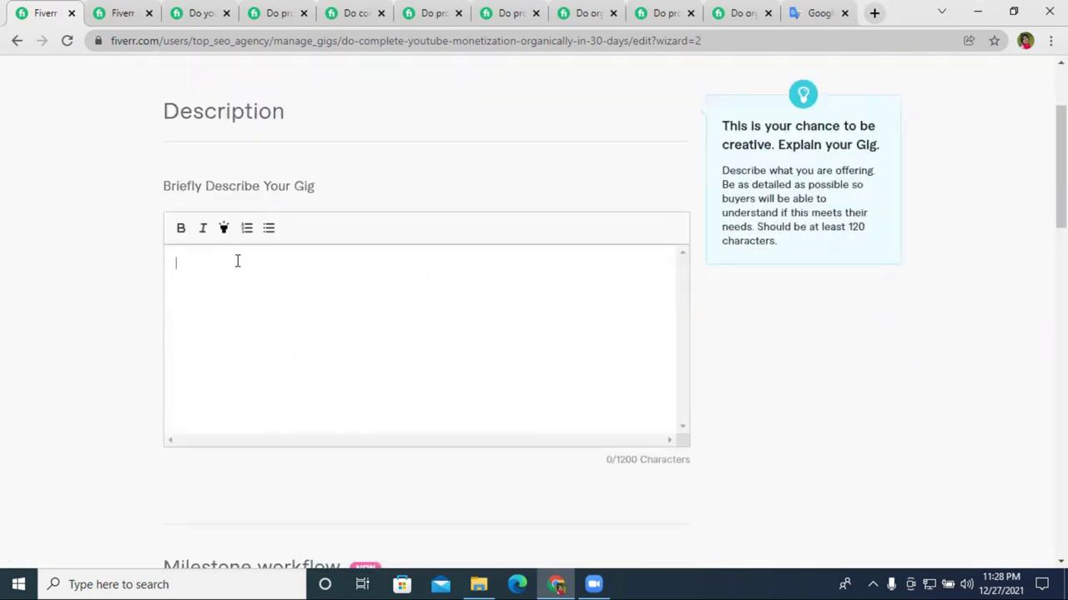
pyautogui.click(700, 495)
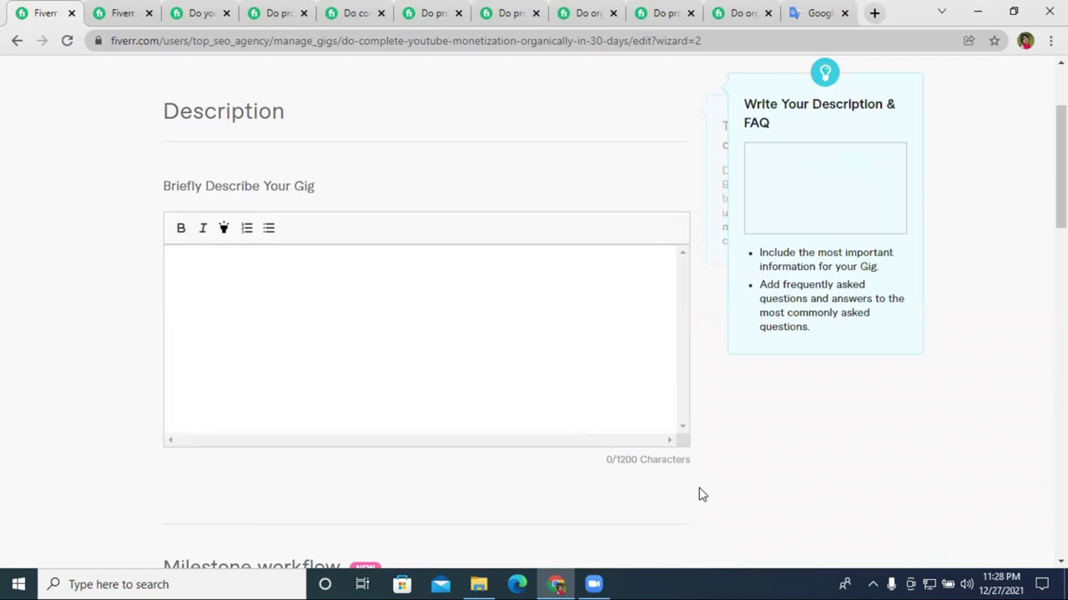
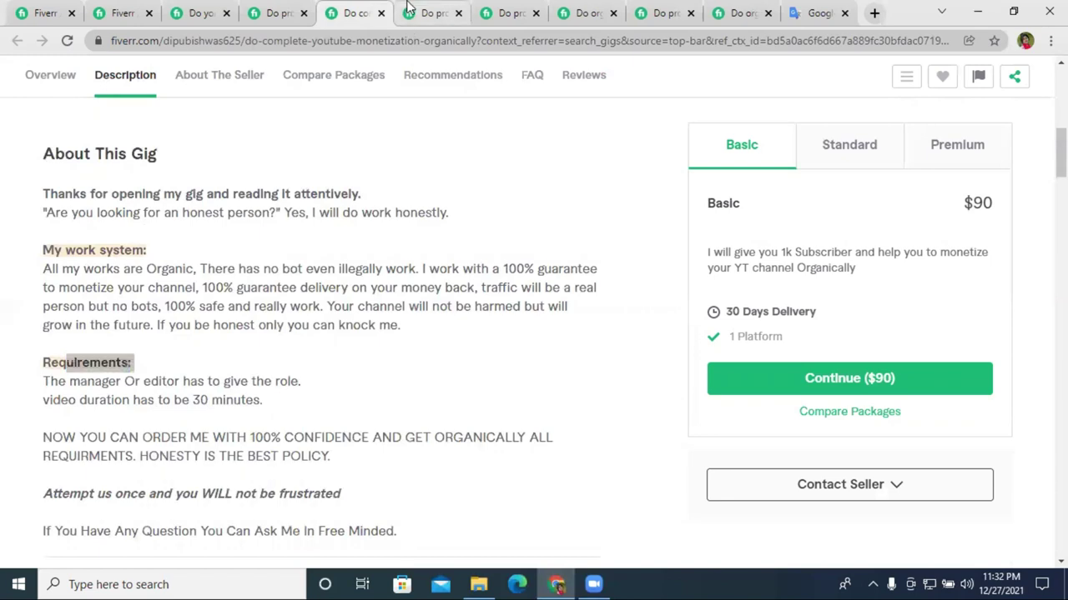
# Look through competitors' YouTube monetization gig descriptions and the gig search results, and return to the gig being edited.
pyautogui.scroll(-10, 381, 244)
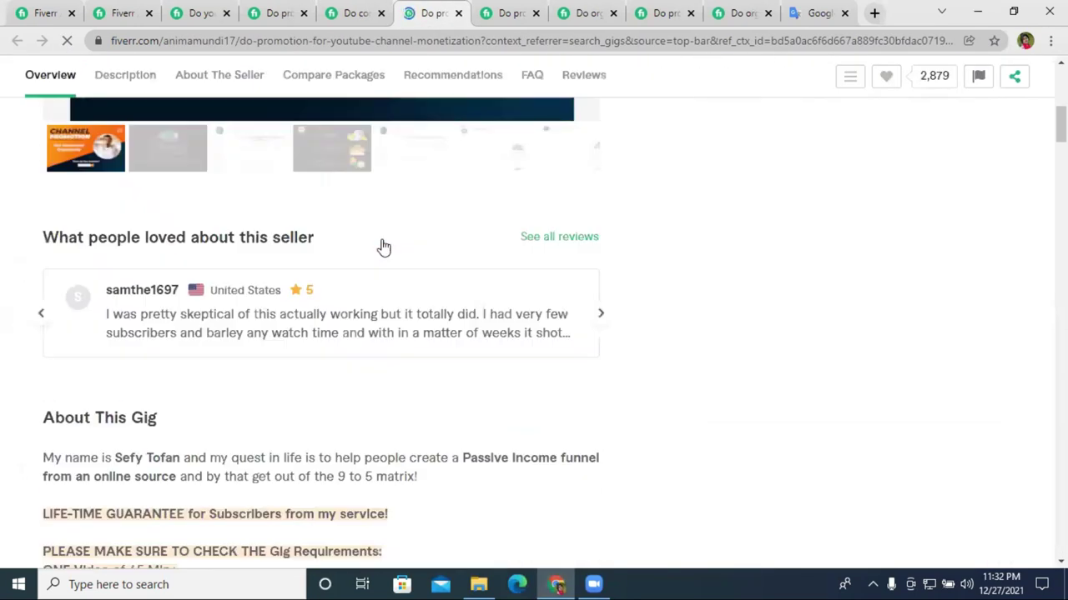
pyautogui.click(492, 12)
pyautogui.scroll(-12, 417, 268)
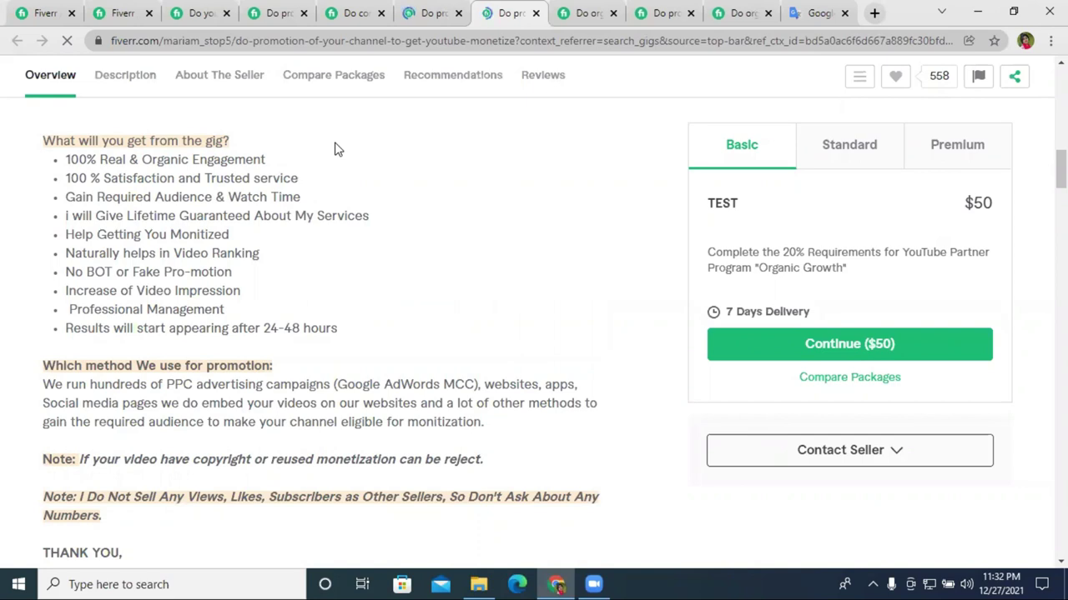
pyautogui.click(142, 8)
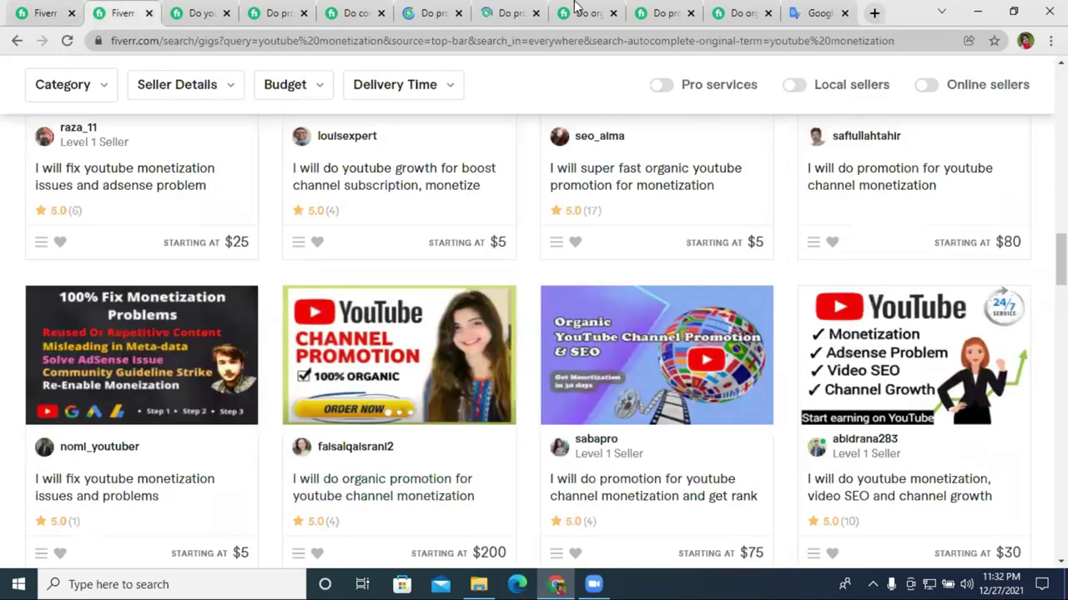
pyautogui.click(67, 8)
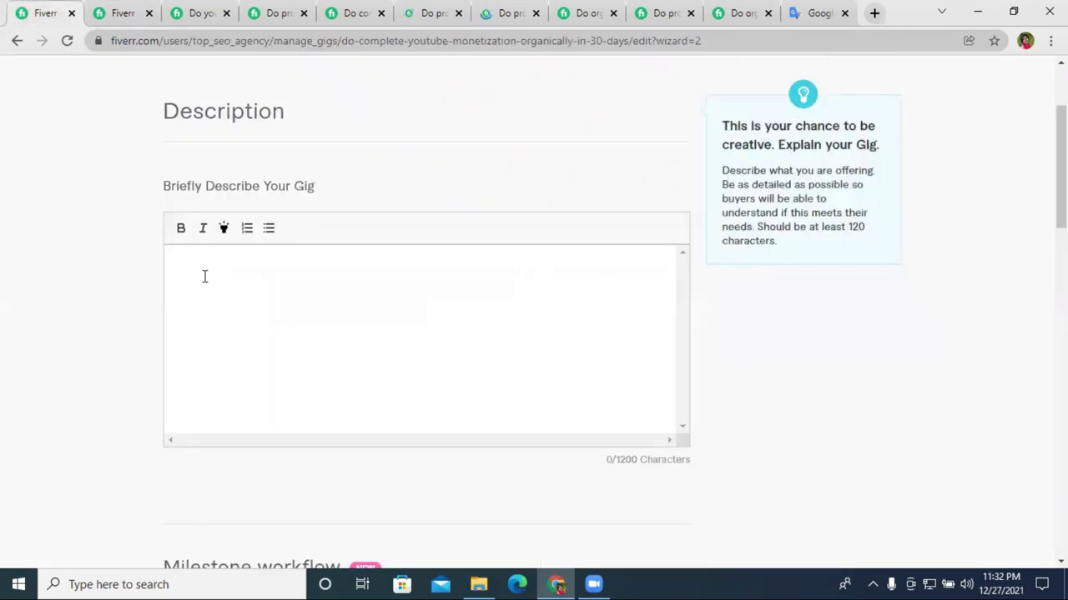
# Write "Welcome To My YouTube Channel Monetization" as the description's opening line, correcting the spelling of "YouTube" and "Monetization".
pyautogui.write('Welcome To')
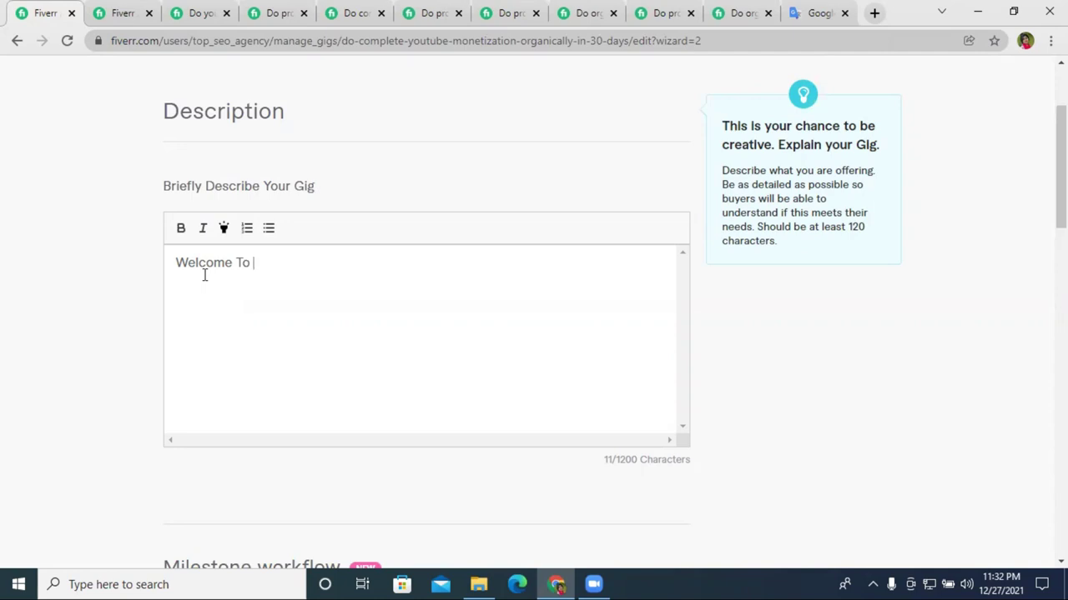
pyautogui.write(' My')
pyautogui.write('Youtube ')
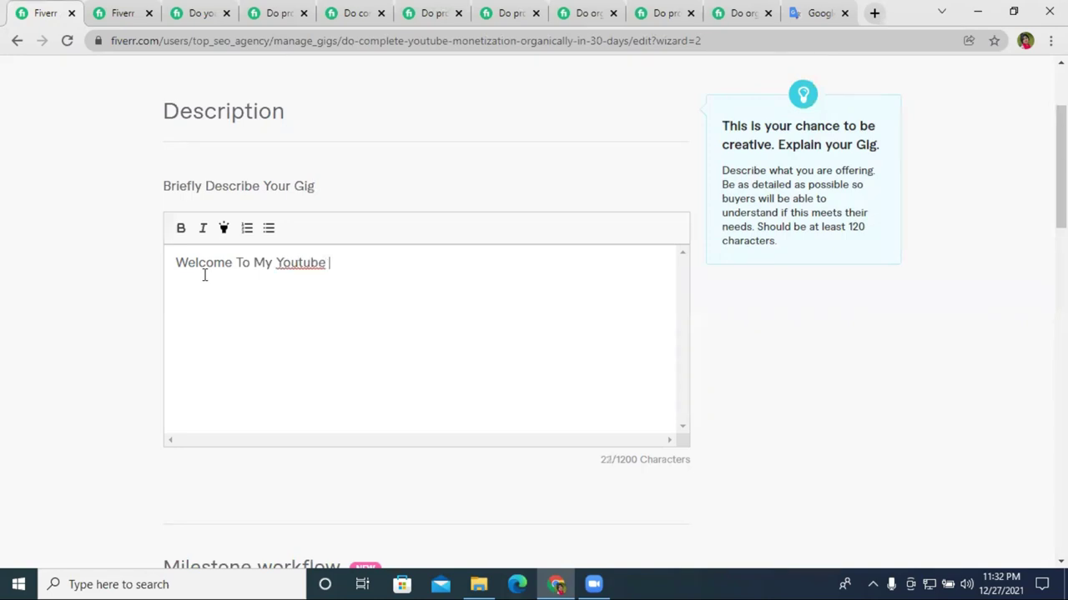
pyautogui.write('Channel Monitazation')
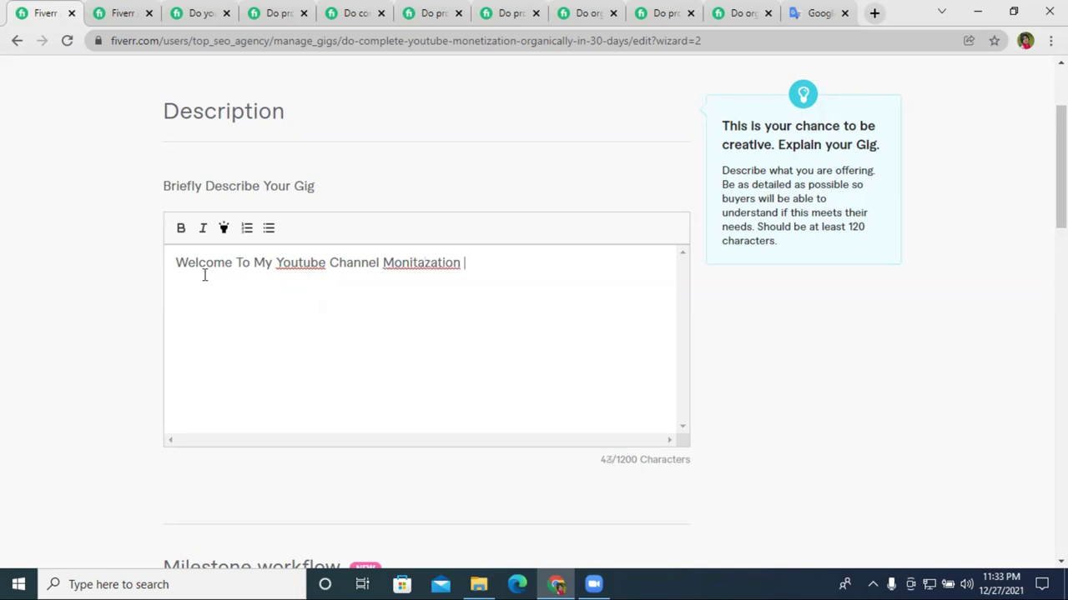
pyautogui.rightClick(309, 265)
pyautogui.click(332, 279)
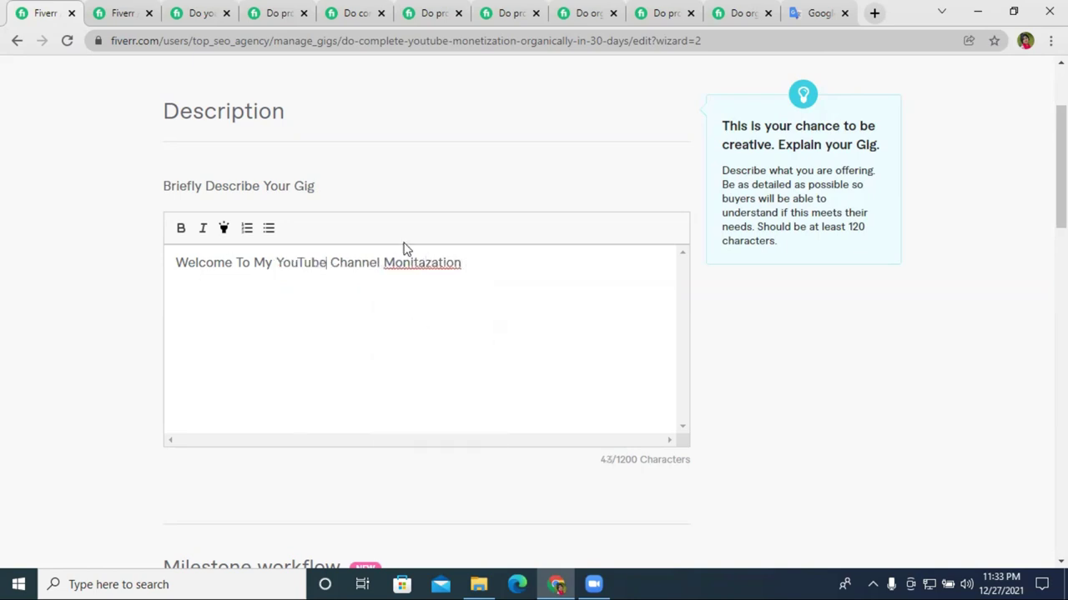
pyautogui.rightClick(427, 262)
pyautogui.click(477, 278)
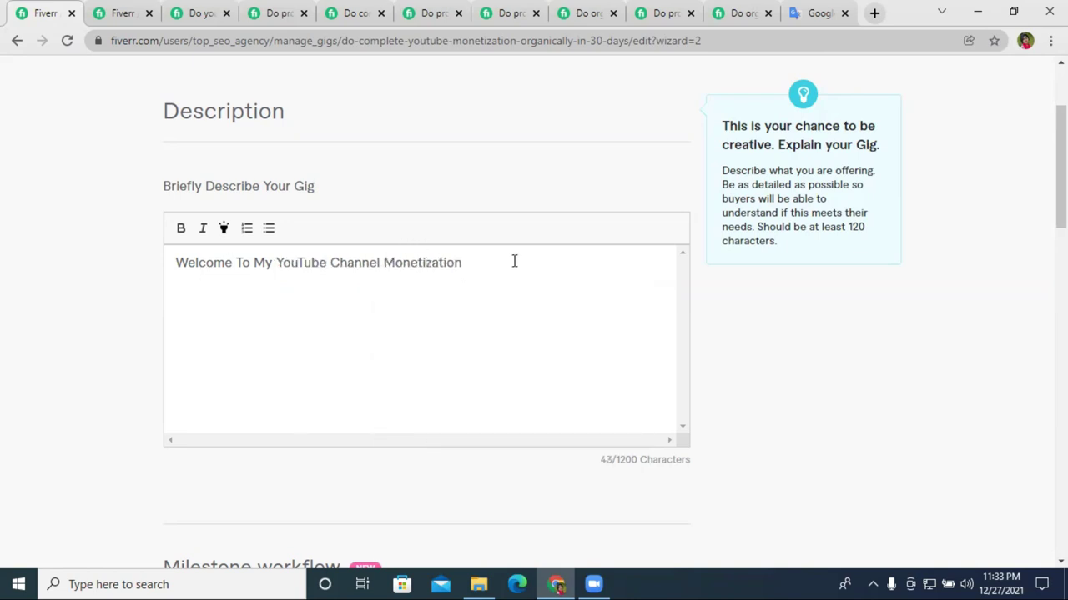
# Add "Gig" to the end of the welcome line and indent the line with leading spaces.
pyautogui.write('GiG')
pyautogui.press('BackSpace')
pyautogui.write('g')
pyautogui.click(178, 262)
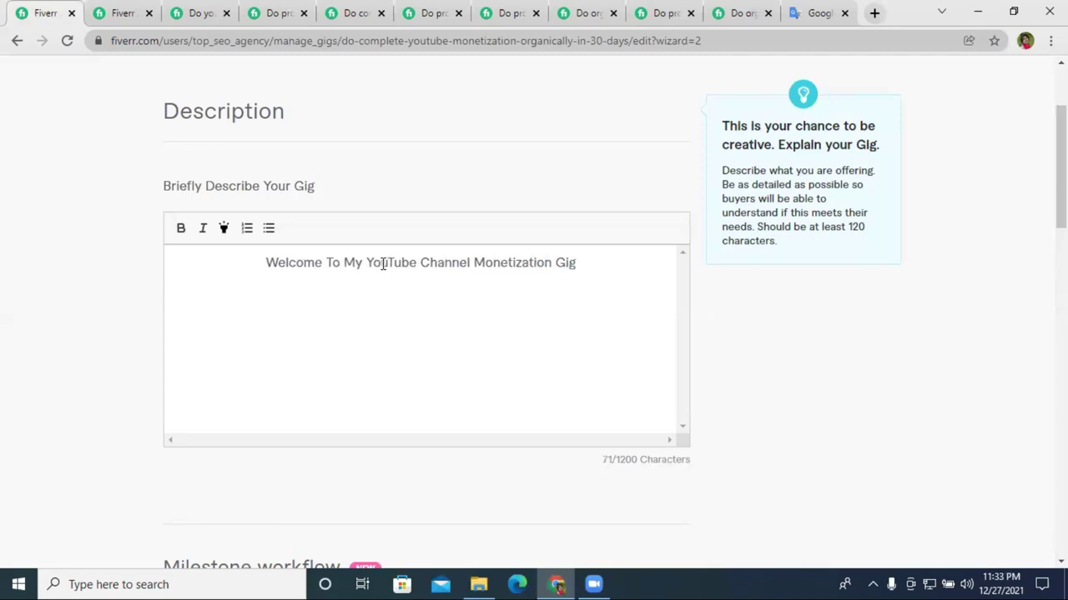
# Insert the word "Completed" before "YouTube" in the welcome line and correct its spelling.
pyautogui.moveTo(367, 262); pyautogui.dragTo(548, 262)
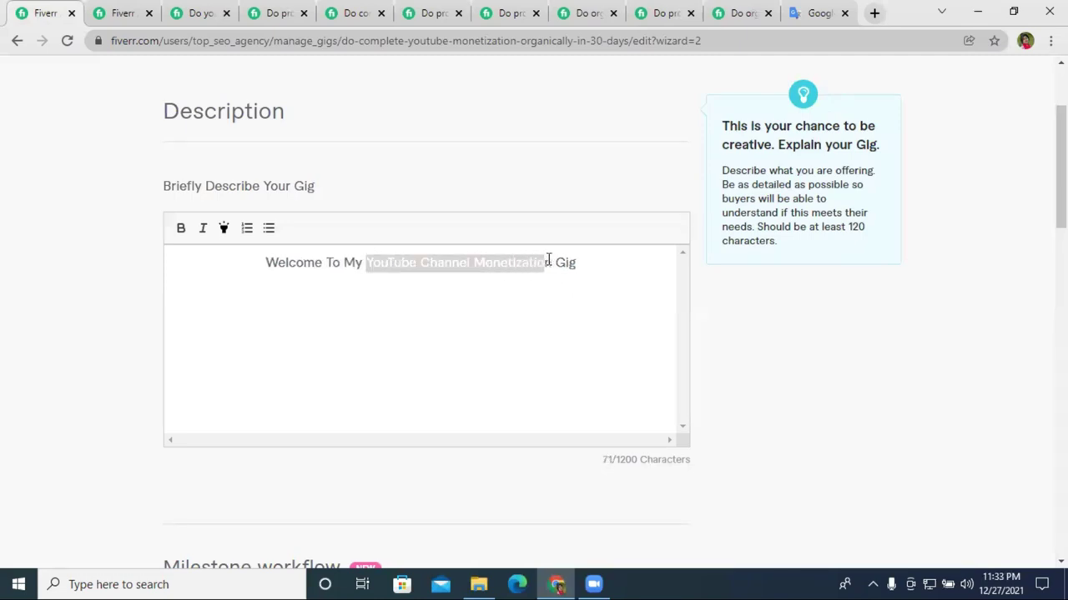
pyautogui.click(395, 262)
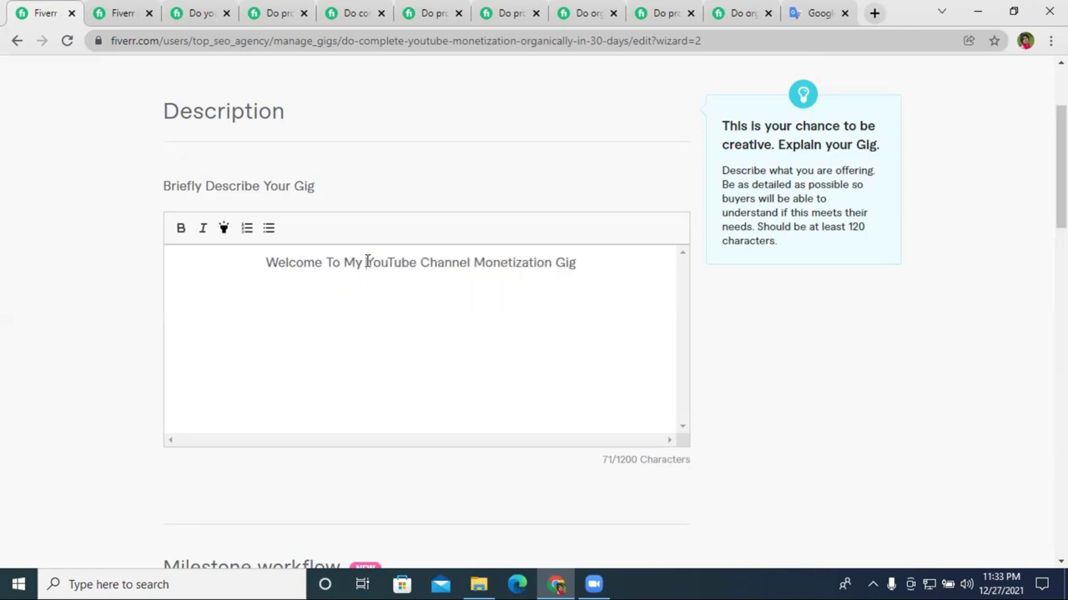
pyautogui.click(367, 261)
pyautogui.write('Compl')
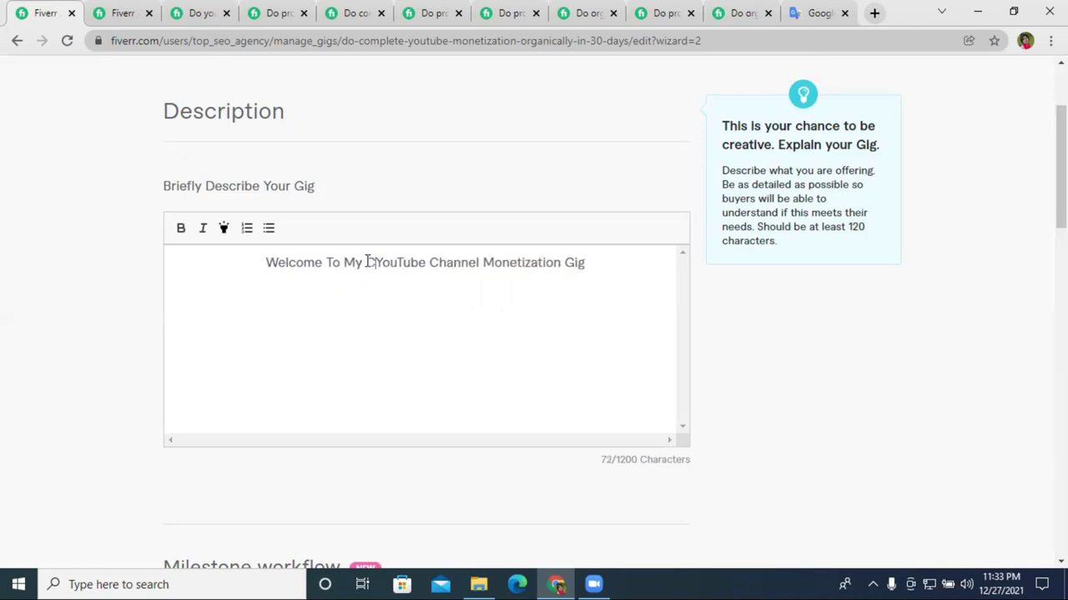
pyautogui.write('ated')
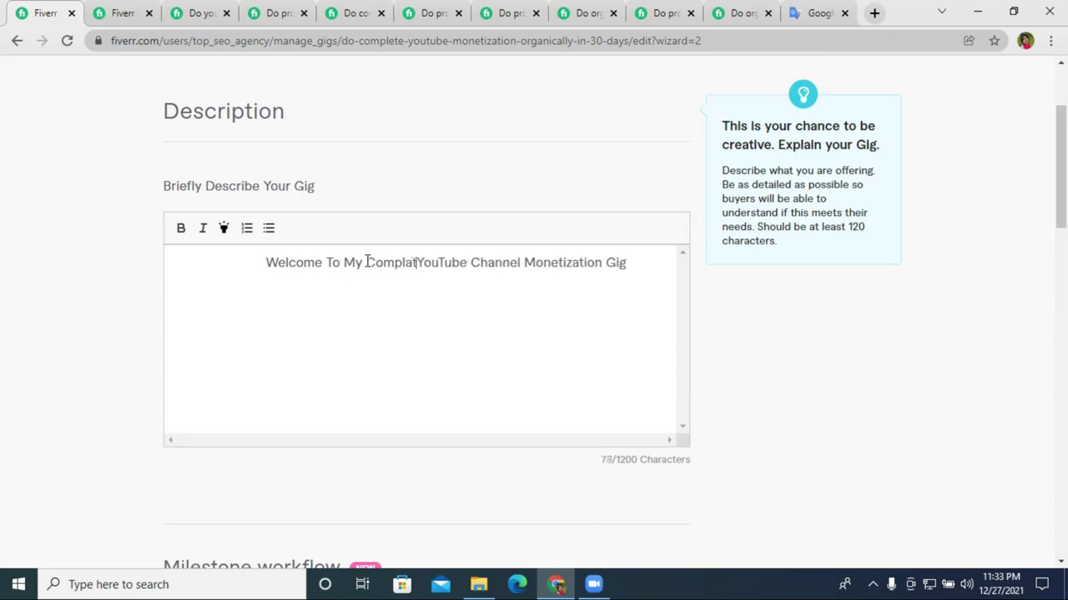
pyautogui.rightClick(405, 269)
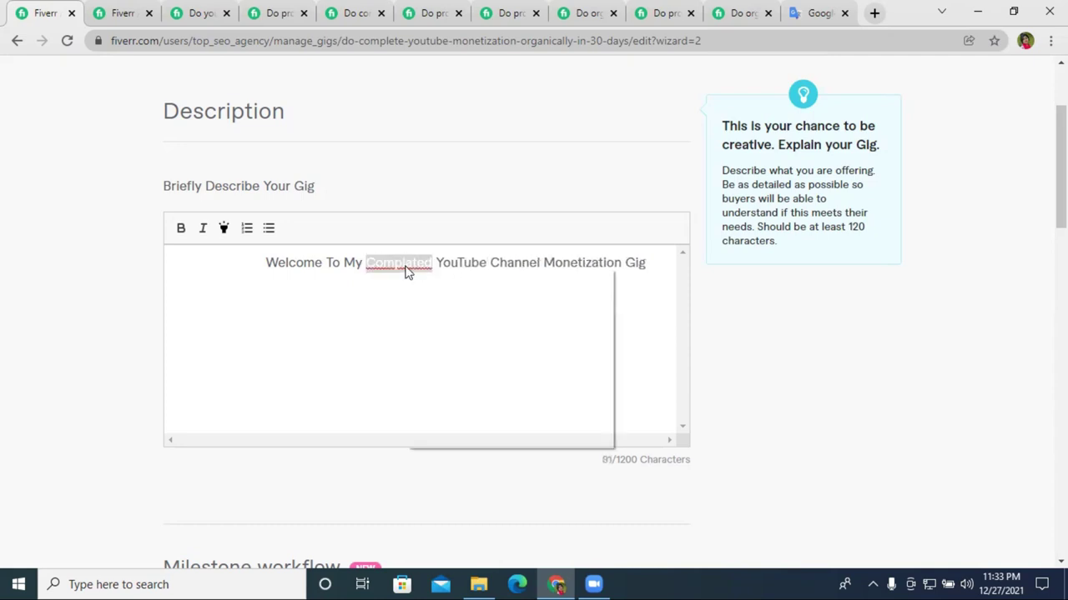
pyautogui.click(447, 280)
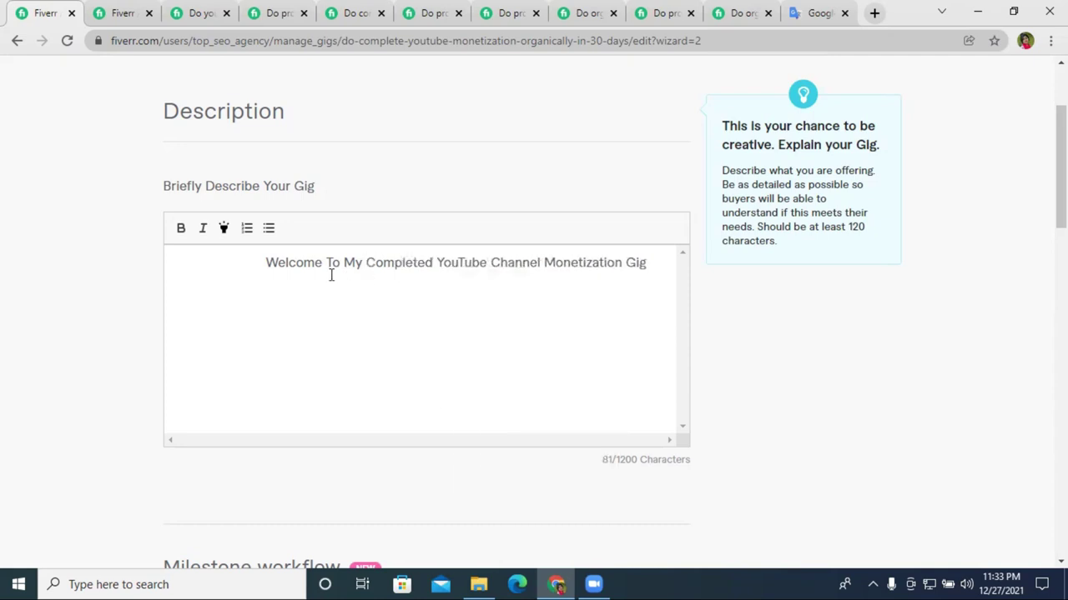
# Reduce the leading spaces before "Welcome" so that the line sits roughly centred in the description box.
pyautogui.click(265, 264)
pyautogui.press('BackSpace')
pyautogui.press('BackSpace')
pyautogui.press('BackSpace')
pyautogui.press('BackSpace')
pyautogui.press('BackSpace')
pyautogui.press('BackSpace')
pyautogui.press('BackSpace')
pyautogui.press('BackSpace')
pyautogui.press('BackSpace')
pyautogui.press('BackSpace')
pyautogui.press('BackSpace')
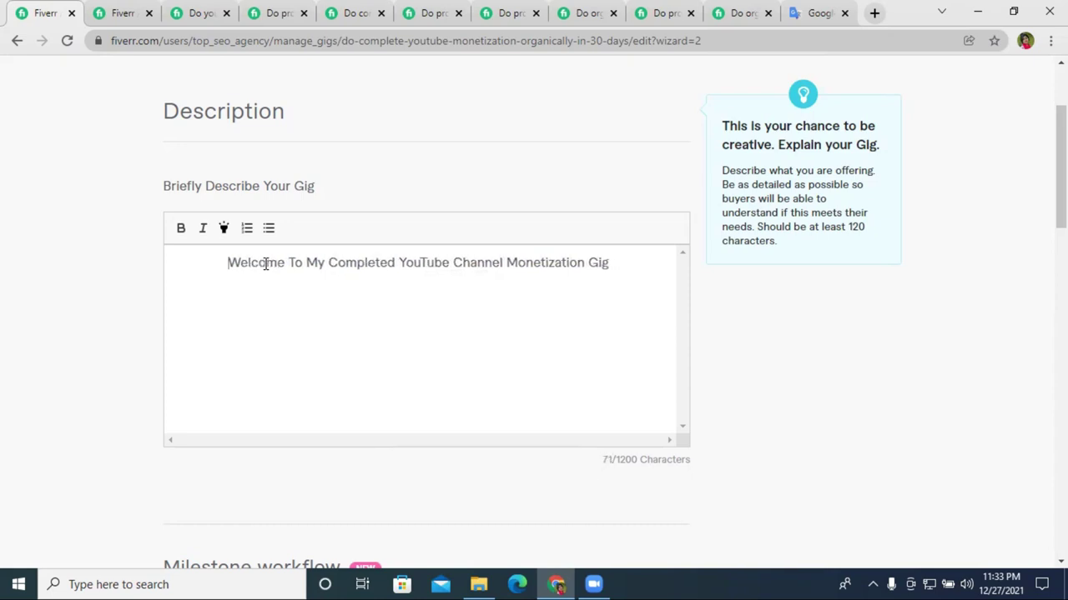
pyautogui.press('BackSpace')
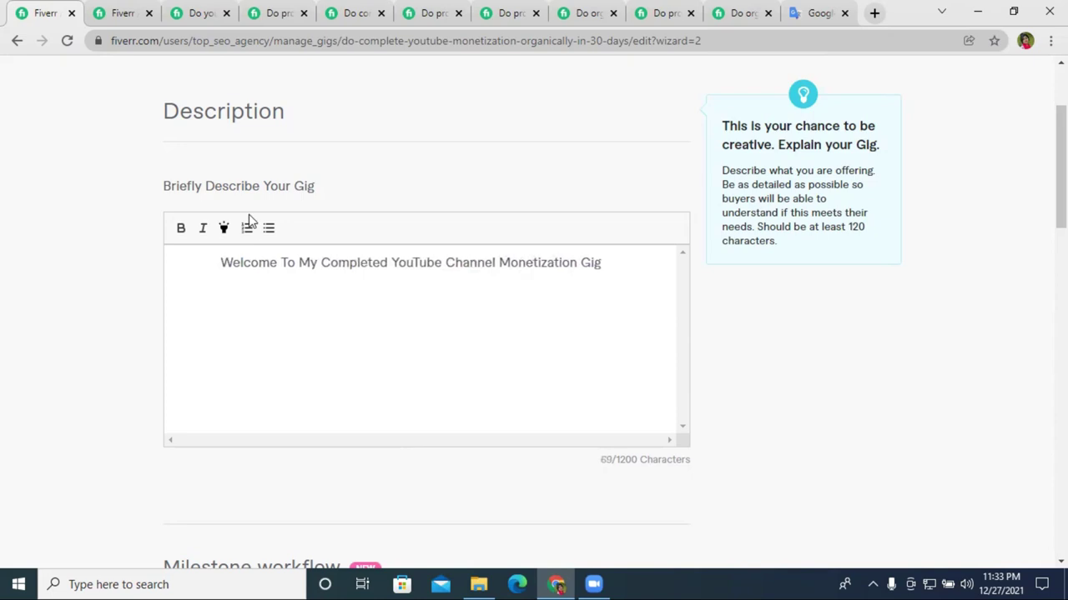
# Make the whole welcome line bold and highlight it.
pyautogui.moveTo(219, 265); pyautogui.dragTo(617, 260)
pyautogui.click(180, 229)
pyautogui.click(365, 264)
pyautogui.tripleClick(369, 264)
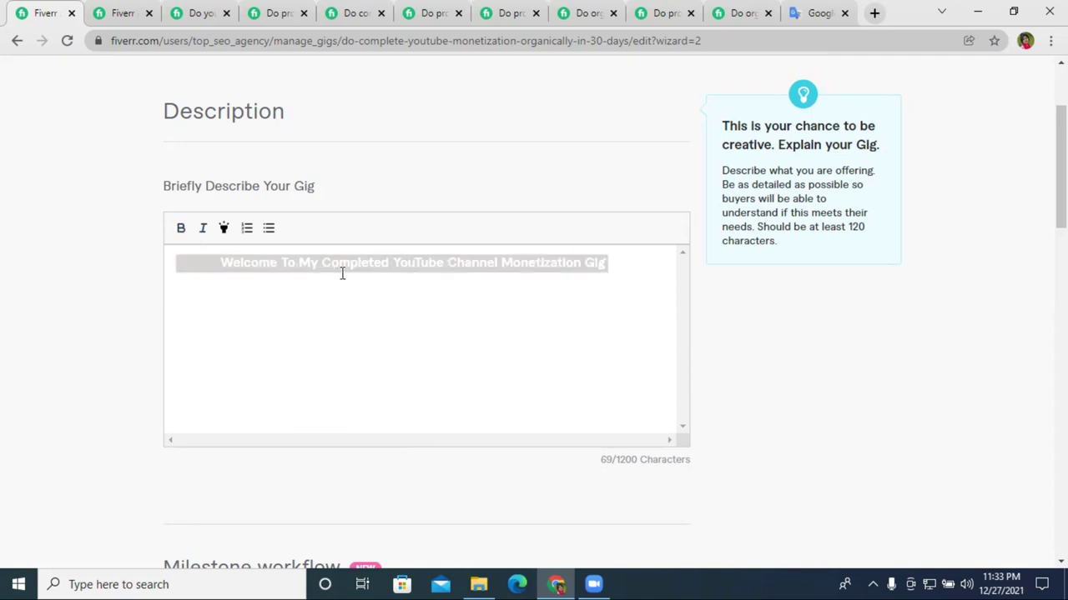
pyautogui.click(604, 264)
pyautogui.moveTo(605, 264); pyautogui.dragTo(226, 262)
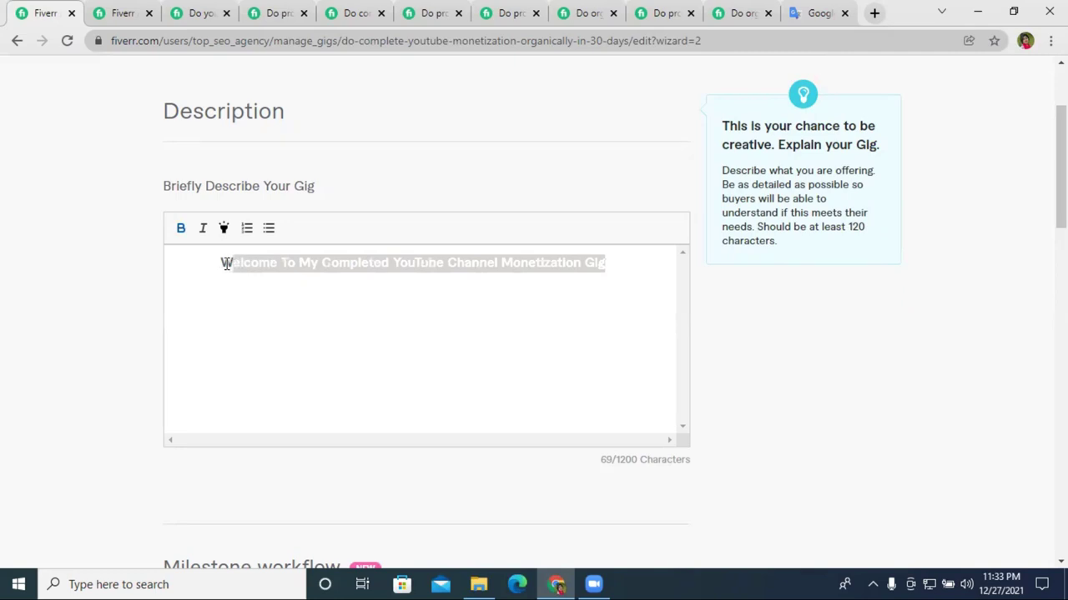
pyautogui.click(337, 287)
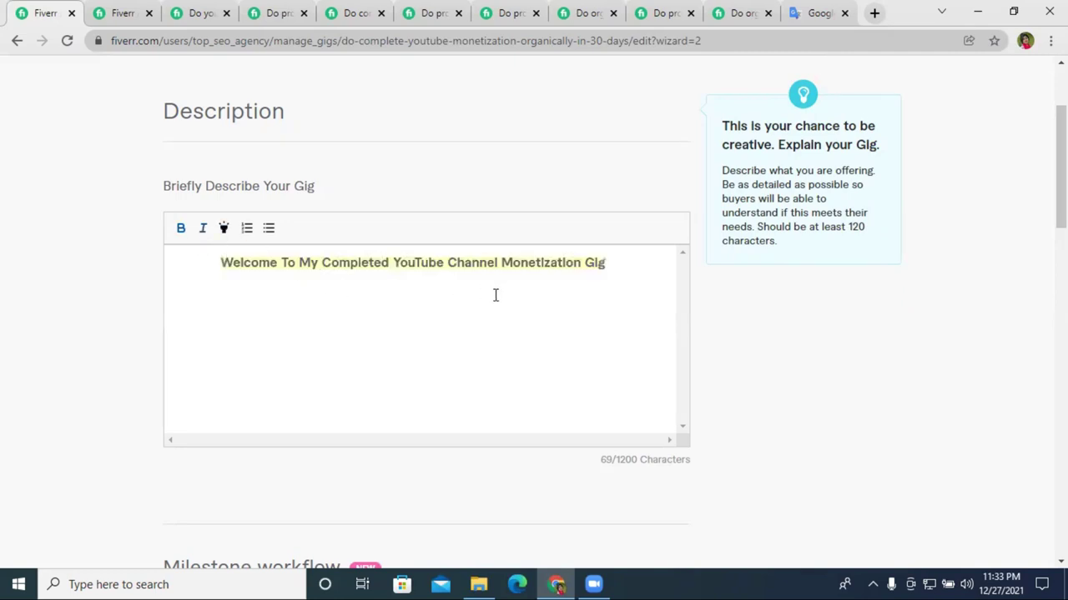
# Start a paragraph reading "If you are looking for hardworking", with correct spelling and a blank line between it and the heading.
pyautogui.click(625, 274)
pyautogui.press('Return')
pyautogui.write('If you')
pyautogui.write('arec')
pyautogui.press('BackSpace')
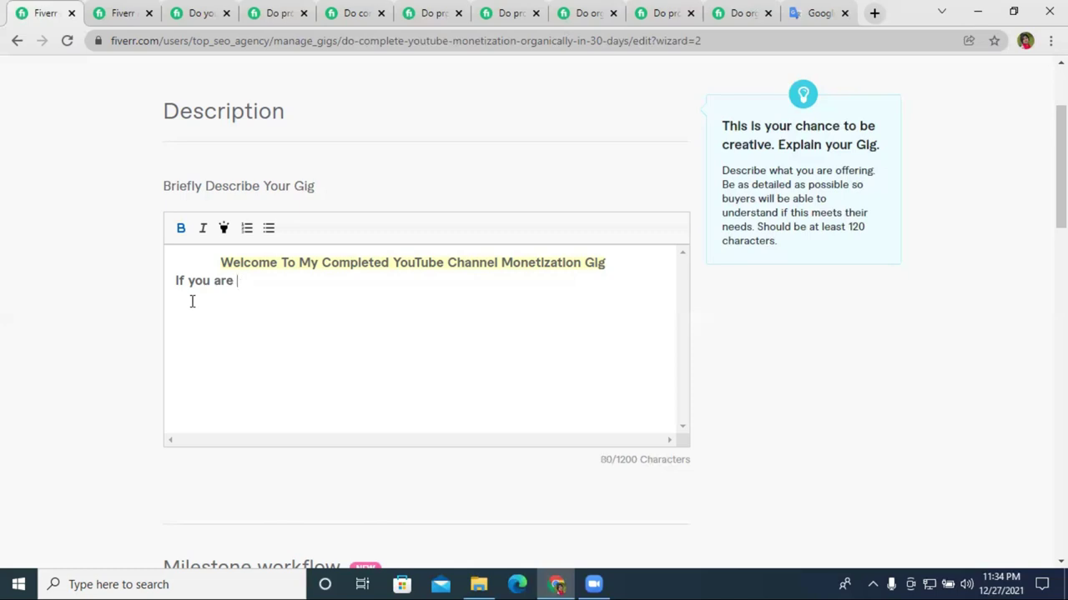
pyautogui.write('looking for ')
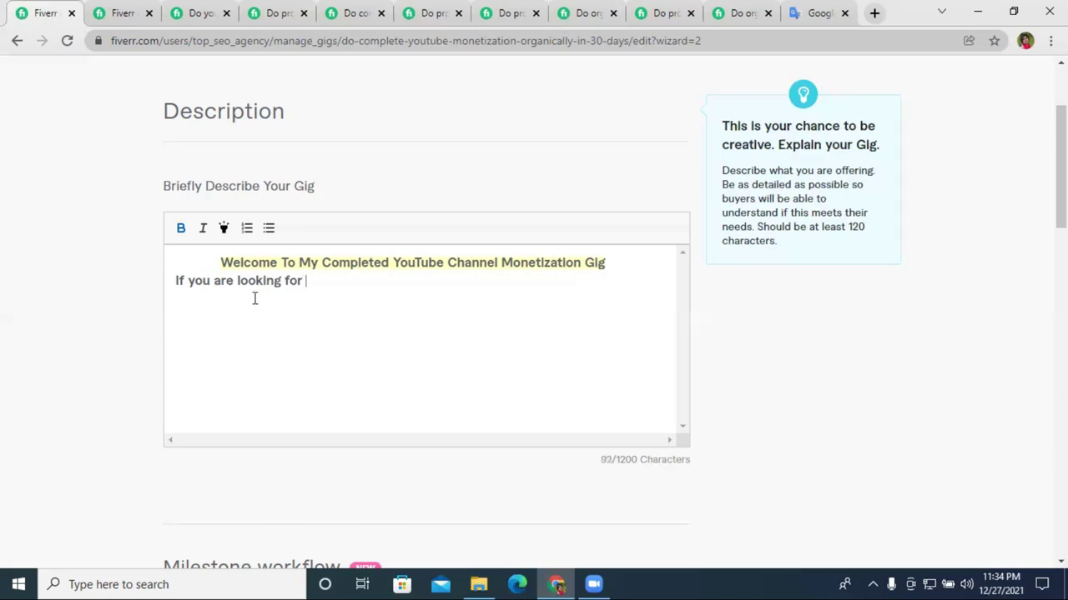
pyautogui.write('hardwok')
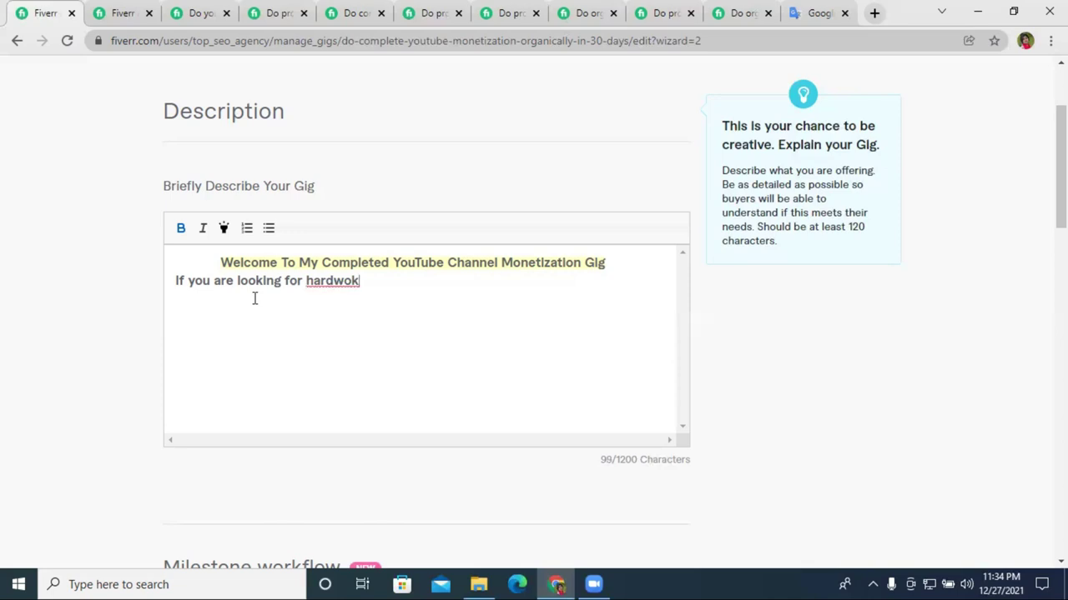
pyautogui.write('ing')
pyautogui.rightClick(352, 282)
pyautogui.click(381, 293)
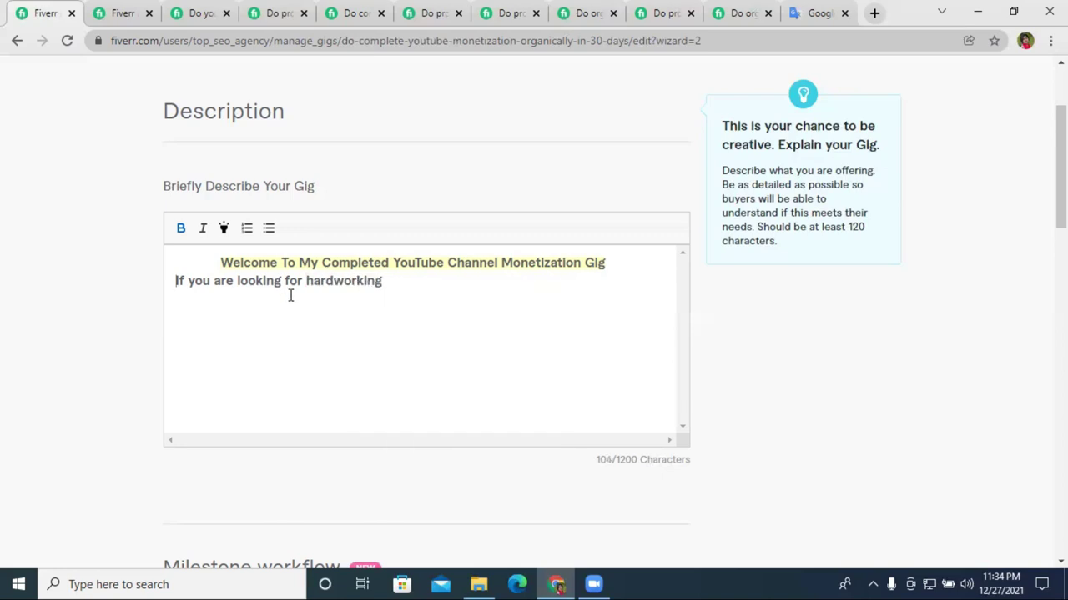
pyautogui.click(175, 281)
pyautogui.press('Return')
# Continue the opening sentence with "guy who promote and grow your youtube channel organically" and a word for monetization.
pyautogui.click(391, 300)
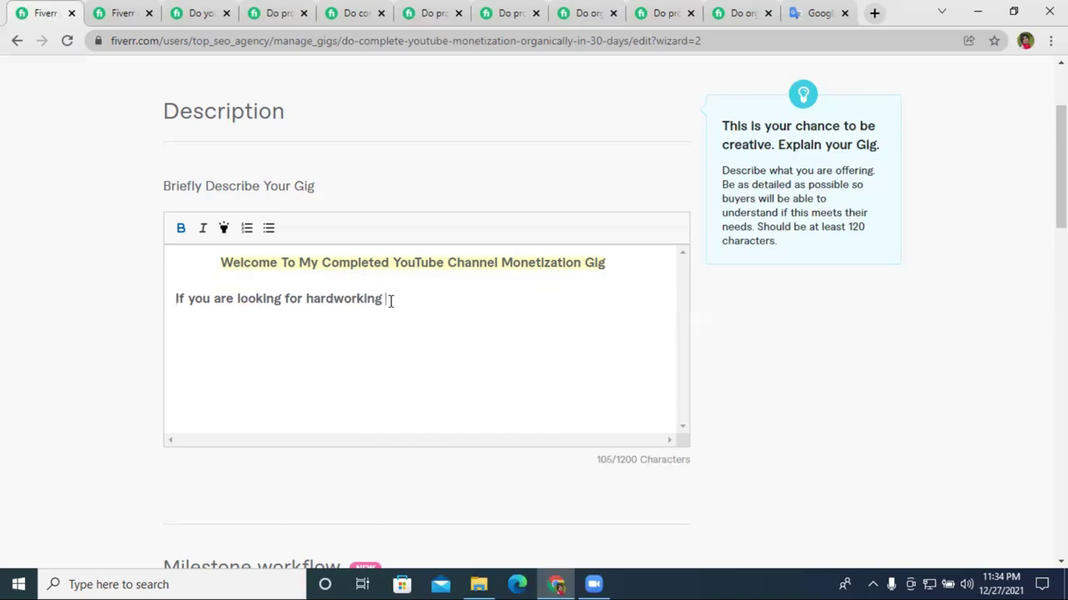
pyautogui.write('guy who promot')
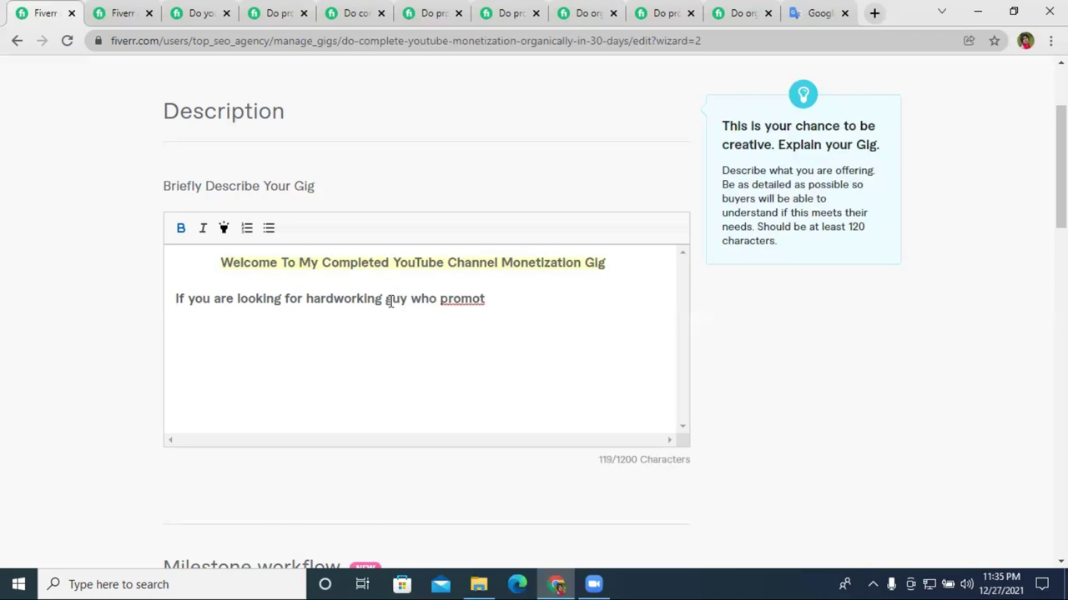
pyautogui.write('e and grow ')
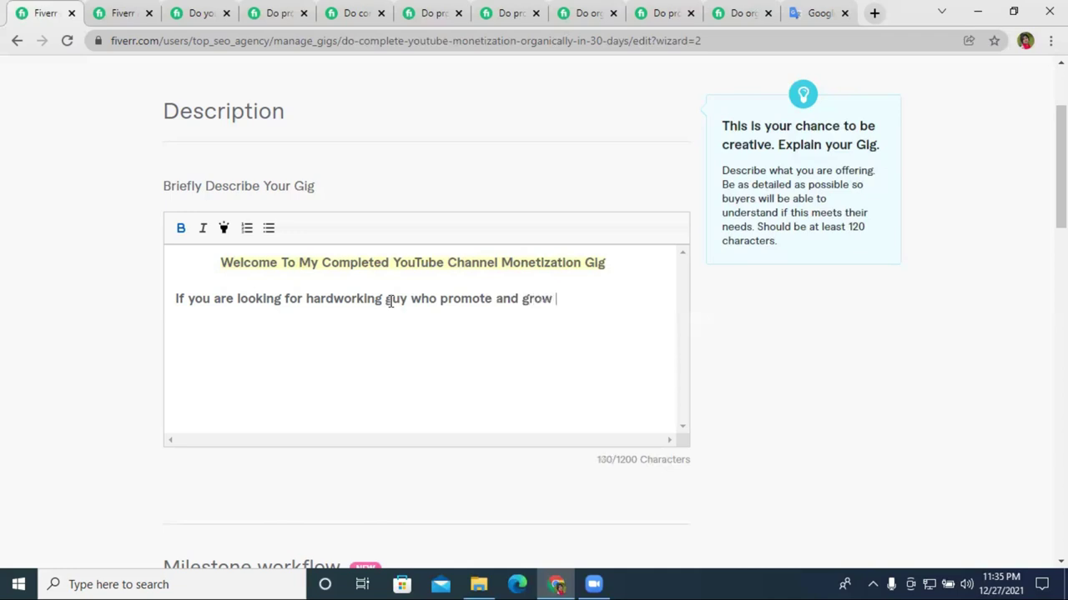
pyautogui.write('your youtube ')
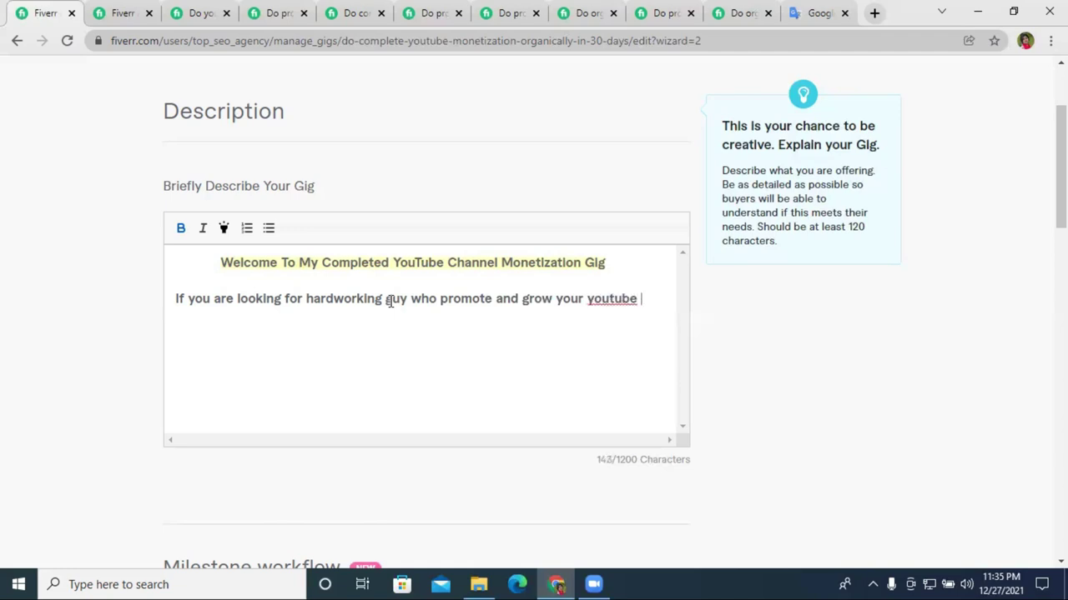
pyautogui.write('channel organic')
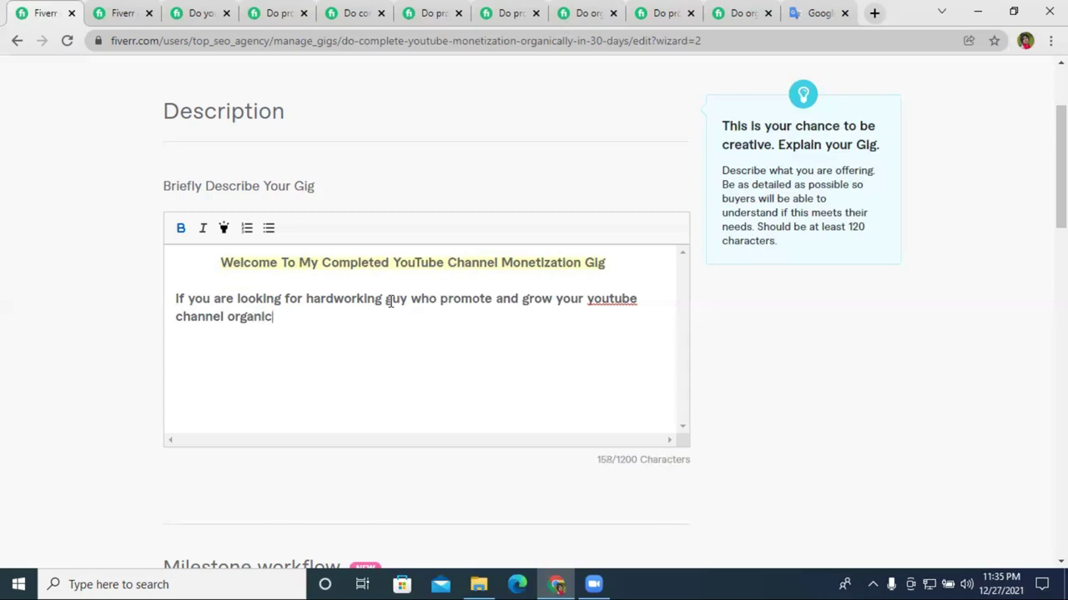
pyautogui.write('ally monitaz')
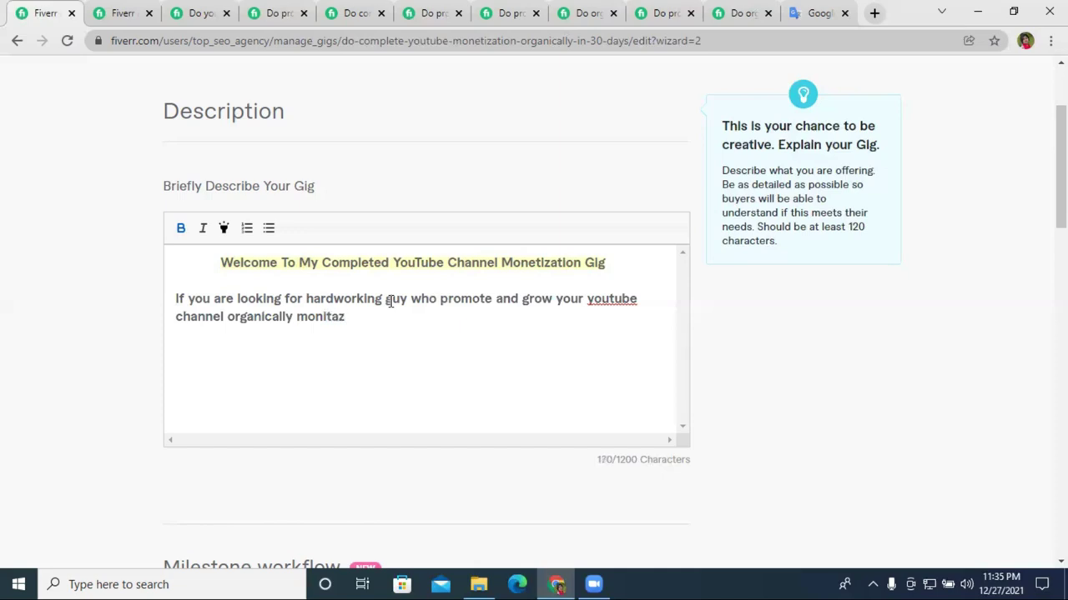
pyautogui.write('lion')
pyautogui.click(307, 323)
pyautogui.rightClick(308, 320)
pyautogui.click(300, 323)
pyautogui.click(300, 323)
pyautogui.rightClick(346, 321)
pyautogui.click(322, 317)
pyautogui.click(321, 318)
pyautogui.rightClick(349, 318)
pyautogui.click(351, 319)
pyautogui.rightClick(336, 318)
pyautogui.click(337, 319)
# Correct the capitalization of "YouTube" in the new paragraph.
pyautogui.click(617, 306)
pyautogui.rightClick(615, 302)
pyautogui.click(643, 307)
# Replace the misspelled word after "organically" with "Monetization" copied from the welcome heading.
pyautogui.rightClick(359, 325)
pyautogui.click(350, 323)
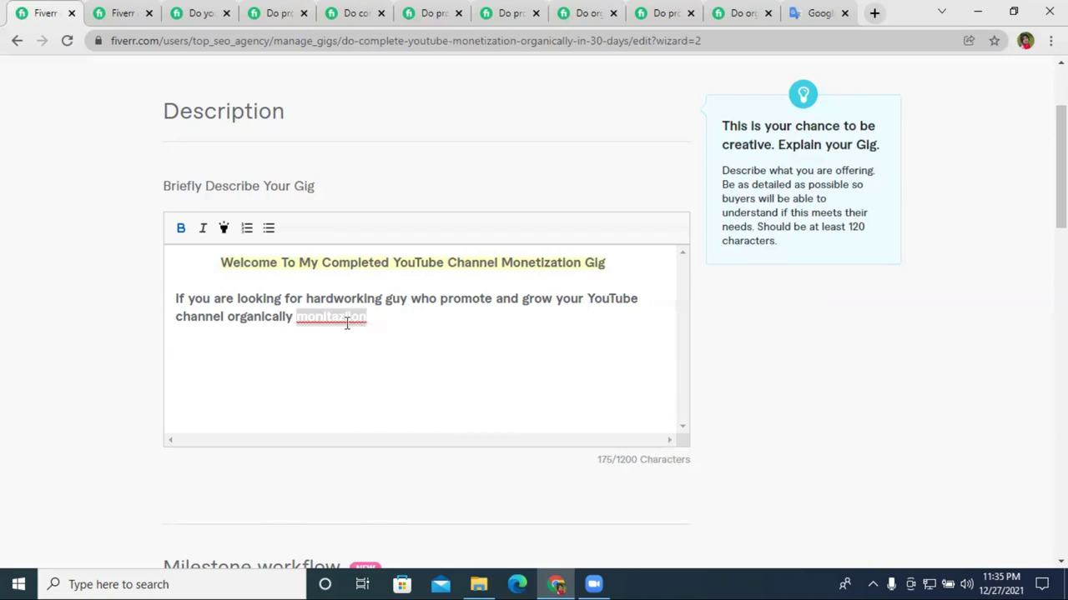
pyautogui.doubleClick(522, 264)
pyautogui.rightClick(522, 263)
pyautogui.click(586, 322)
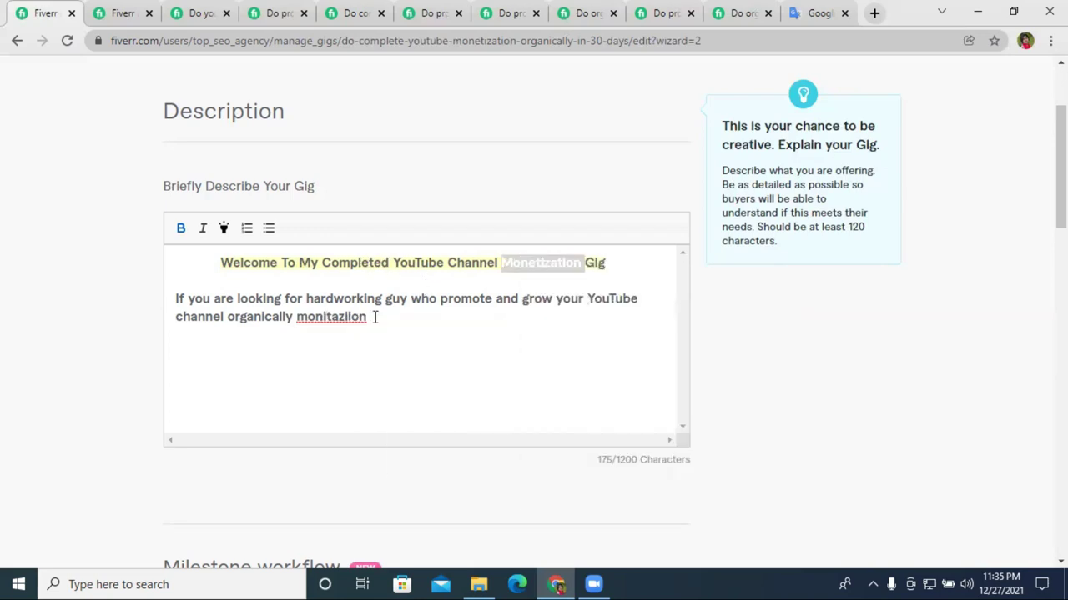
pyautogui.click(365, 317)
pyautogui.rightClick(364, 318)
pyautogui.click(303, 318)
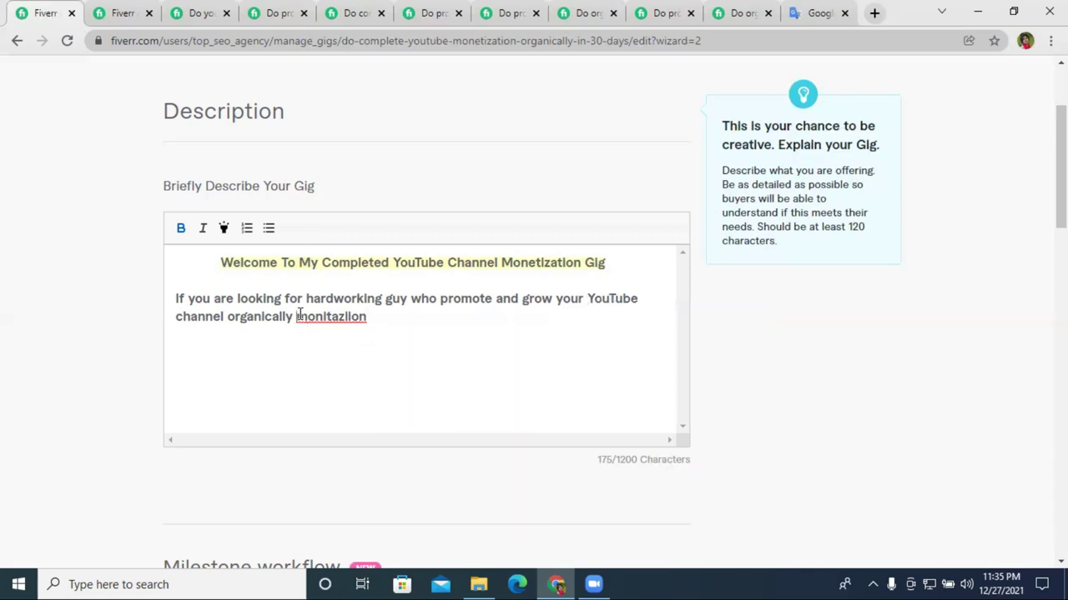
pyautogui.doubleClick(339, 317)
pyautogui.hotkey('ctrl', 'v')
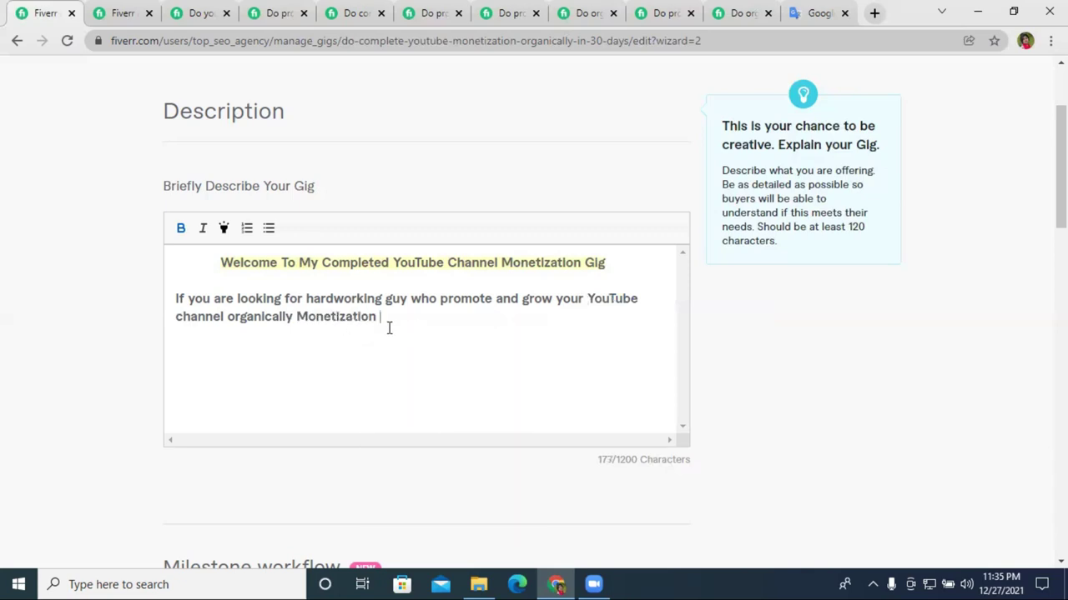
# End the sentence with a period right after "Monetization" and begin the next one with "If yes, then youre".
pyautogui.press('BackSpace')
pyautogui.write('. if')
pyautogui.press('BackSpace')
pyautogui.press('BackSpace')
pyautogui.press('BackSpace')
pyautogui.write('if ')
pyautogui.write('yes ')
pyautogui.write(', ')
pyautogui.write(' them')
pyautogui.press('BackSpace')
pyautogui.write('n youre')
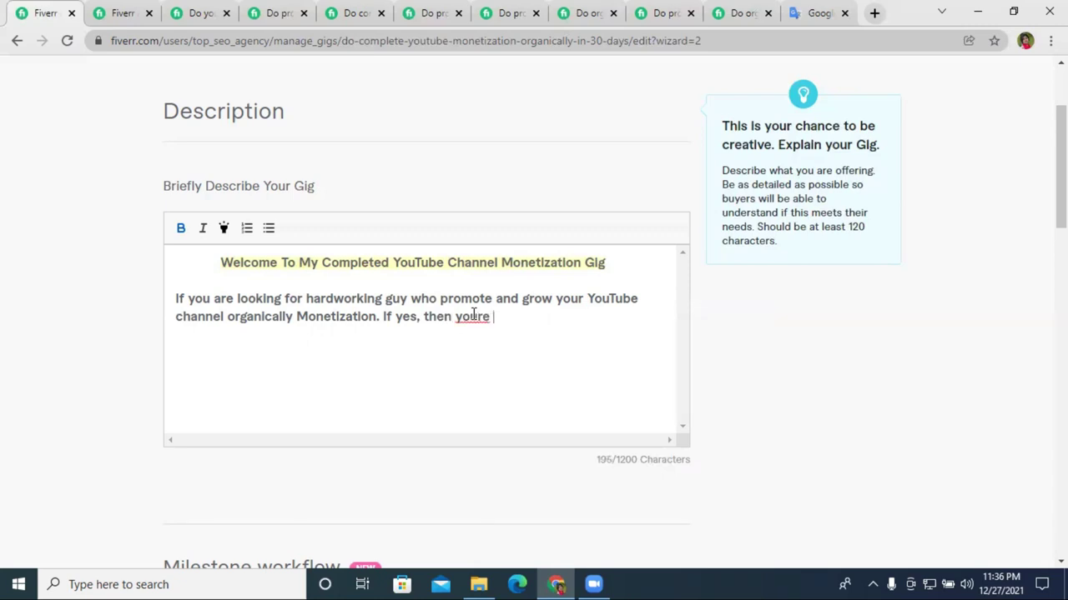
# Change "youre" to "you are" and continue the sentence with "in the right playes".
pyautogui.press('BackSpace')
pyautogui.press('BackSpace')
pyautogui.press('BackSpace')
pyautogui.press('BackSpace')
pyautogui.write('ur')
pyautogui.press('BackSpace')
pyautogui.write('are in the ')
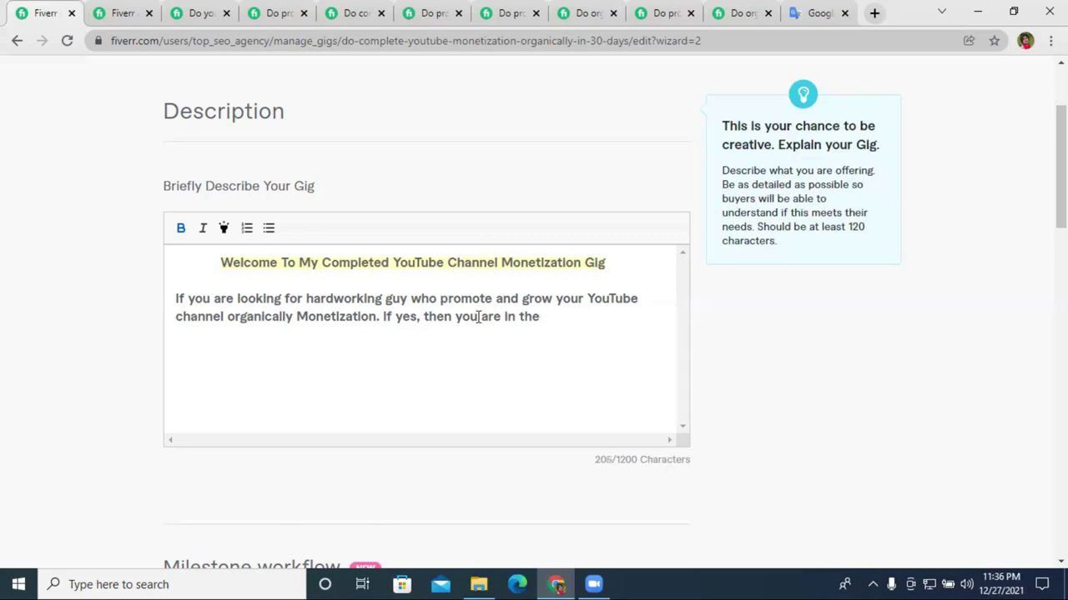
pyautogui.write('right playes')
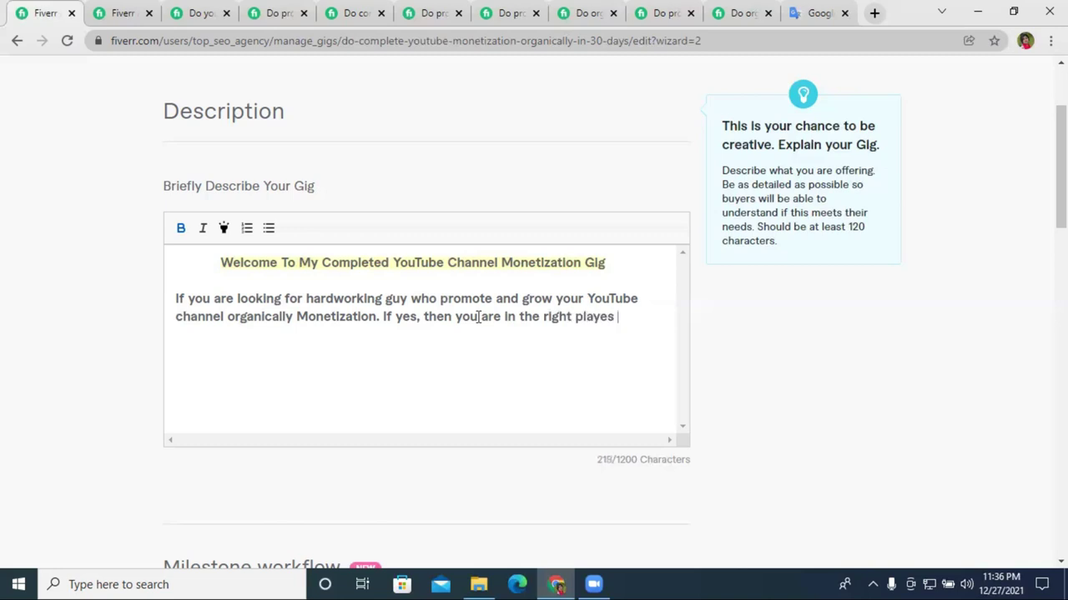
# Correct the misspelled last word of the paragraph to "places".
pyautogui.rightClick(594, 322)
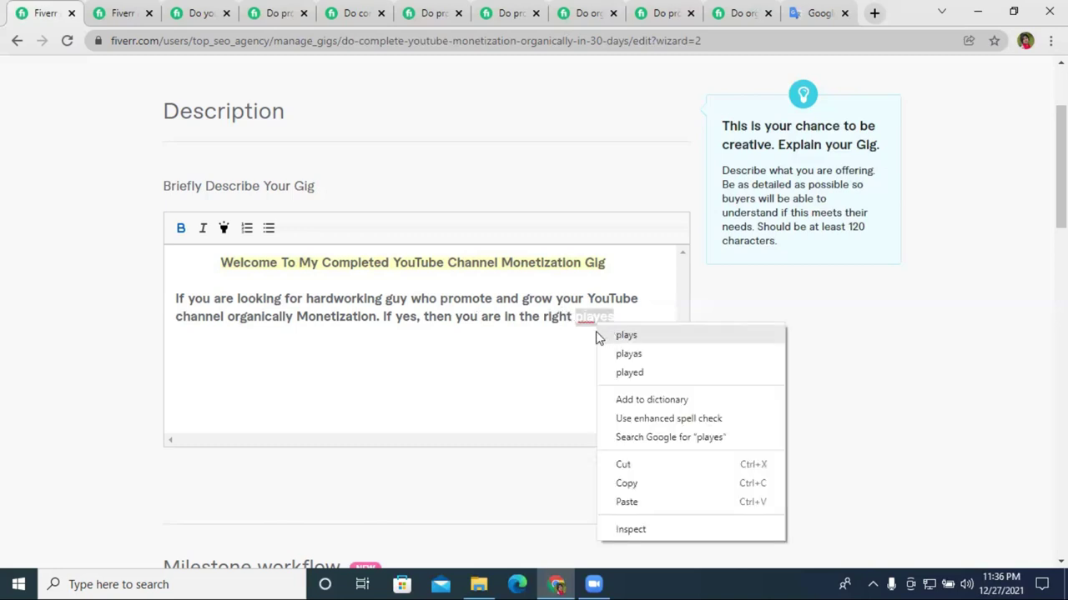
pyautogui.click(617, 317)
pyautogui.moveTo(617, 317); pyautogui.dragTo(594, 317)
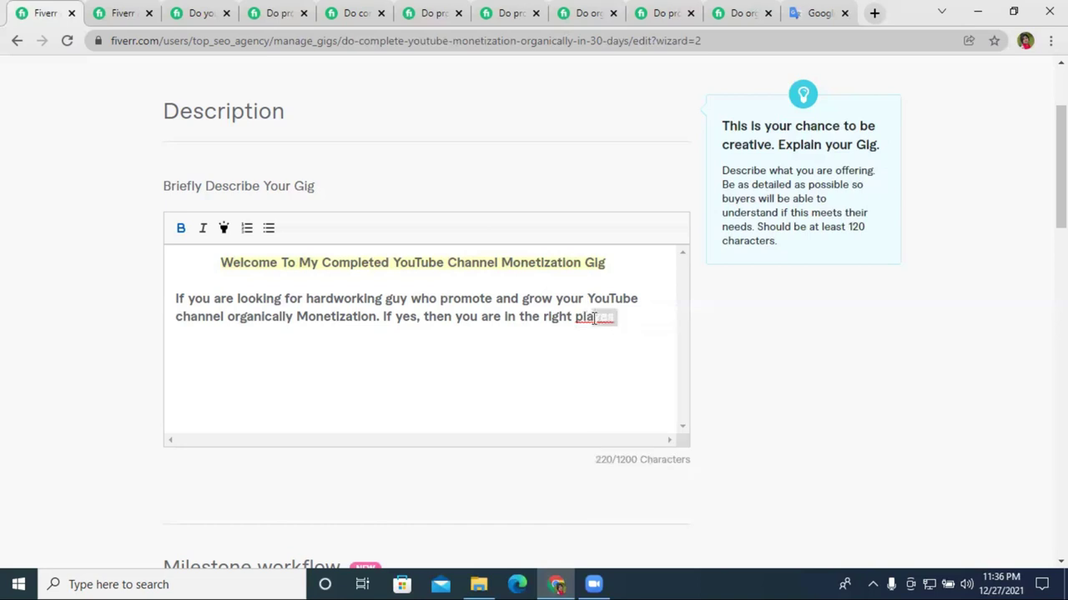
pyautogui.press('BackSpace')
pyautogui.write('ce')
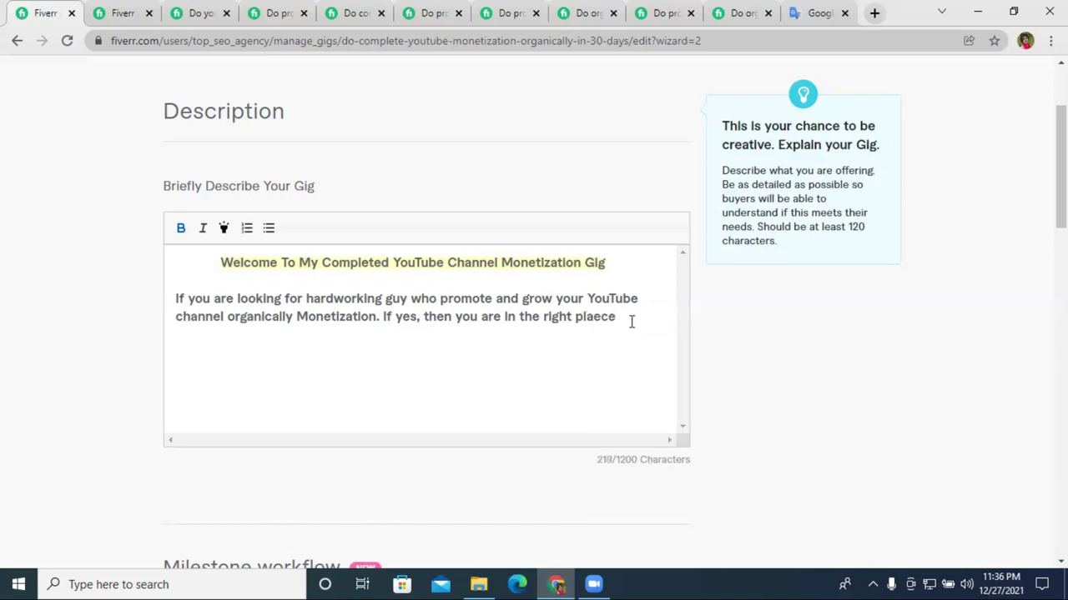
pyautogui.rightClick(591, 318)
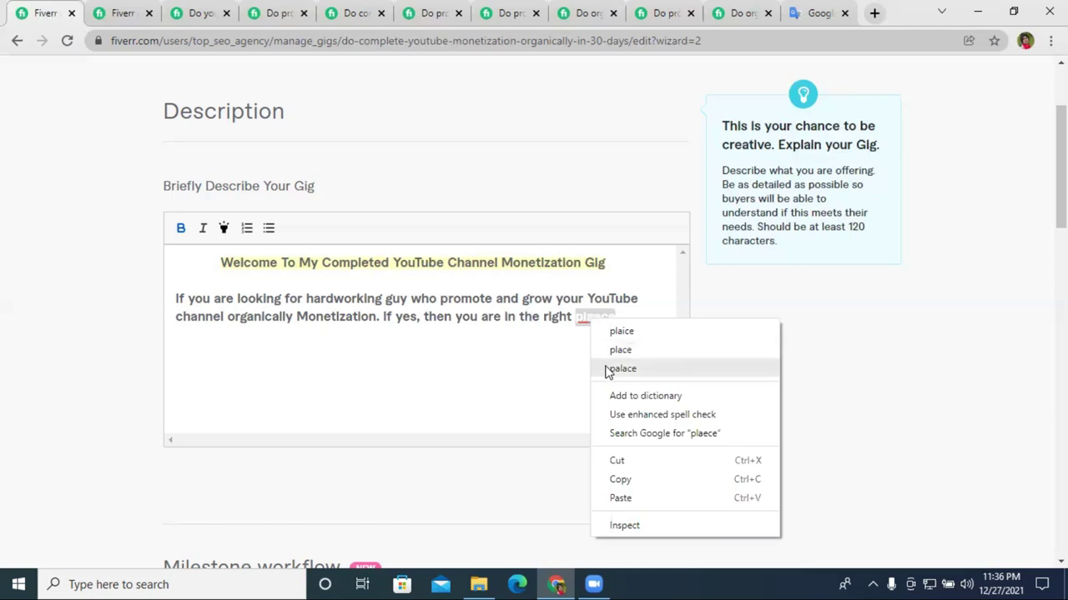
pyautogui.click(683, 352)
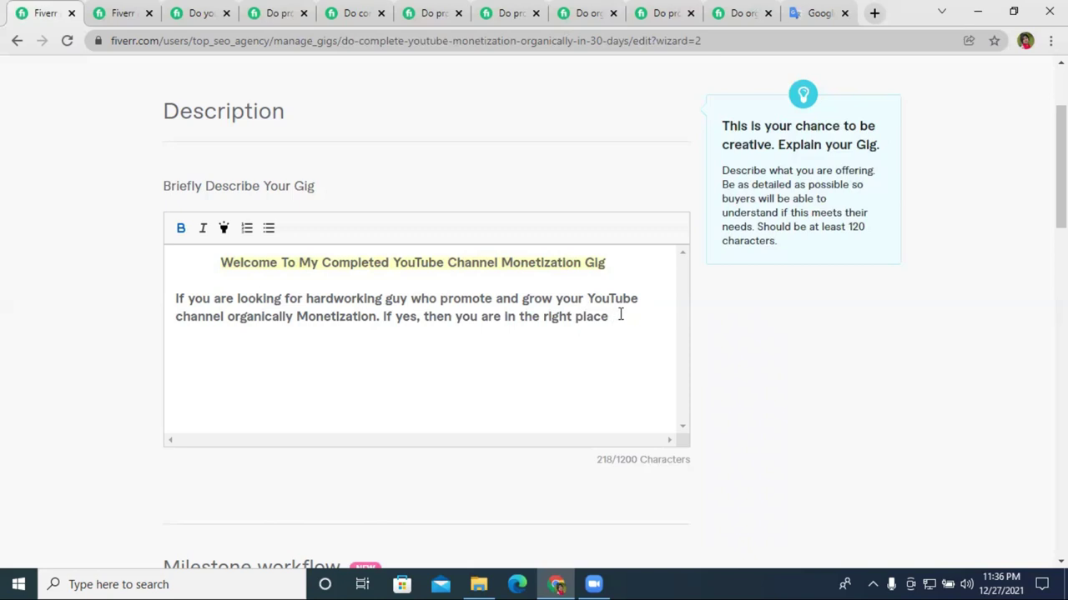
pyautogui.write('s')
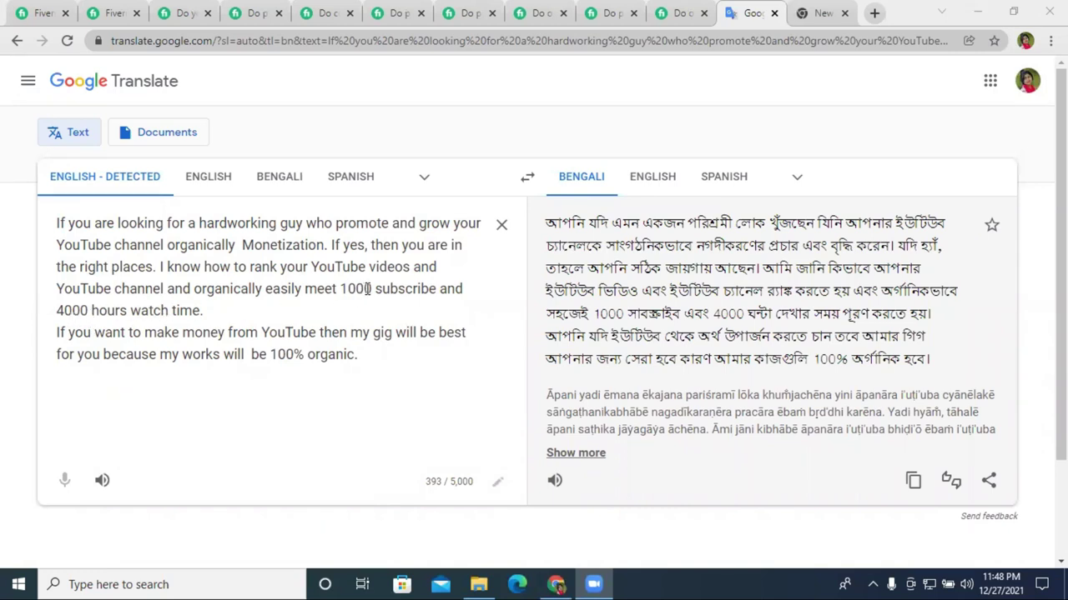
# In the Google Translate source text, shorten the subscriber figure to "1k" and the watch-hours figure to "4k".
pyautogui.moveTo(370, 289); pyautogui.dragTo(349, 289)
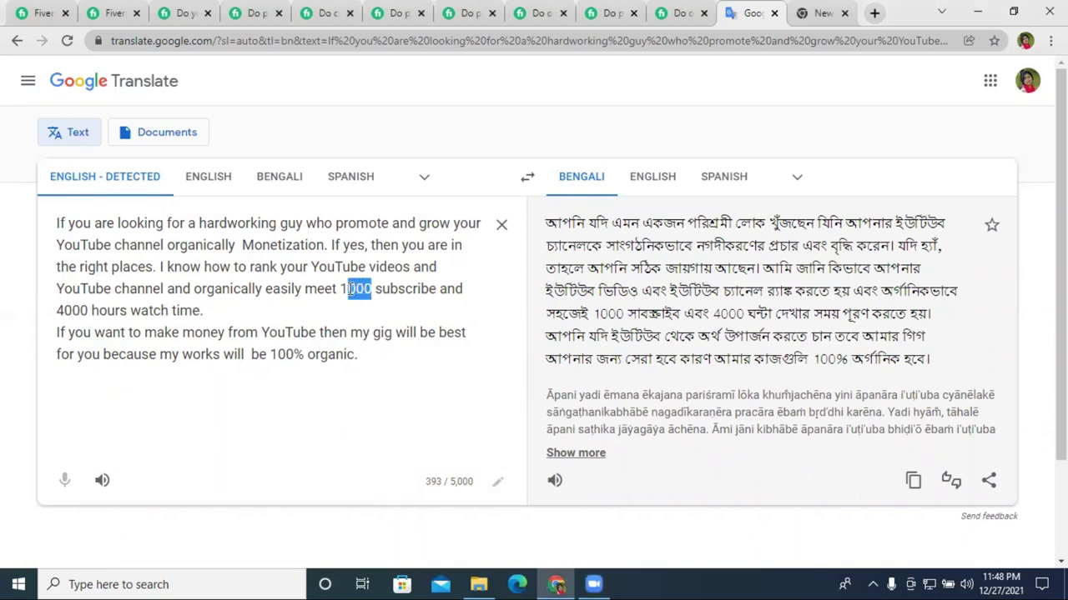
pyautogui.write('k')
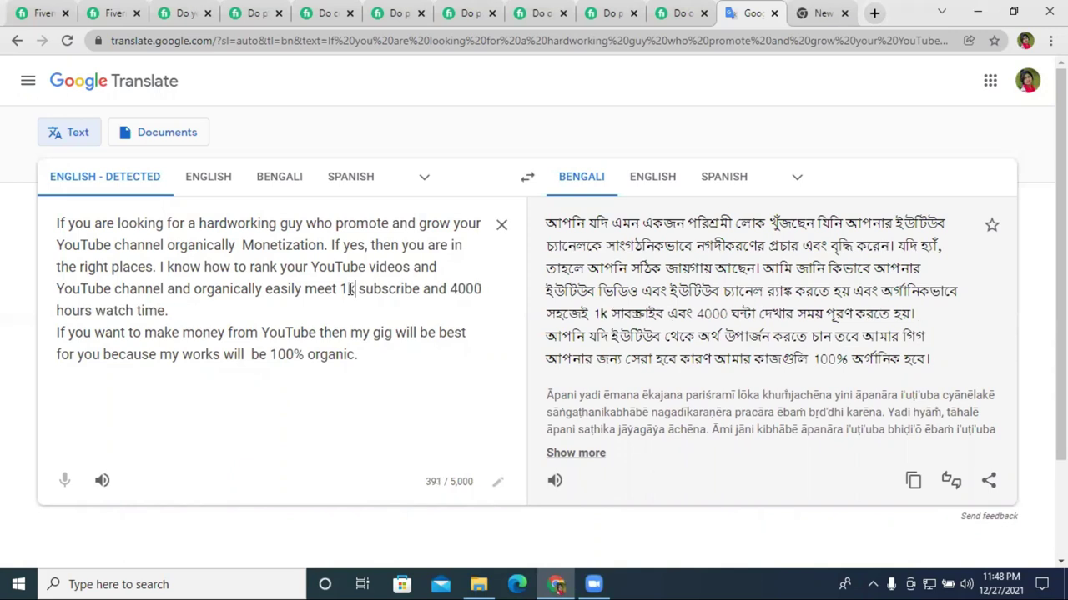
pyautogui.moveTo(457, 288); pyautogui.dragTo(498, 297)
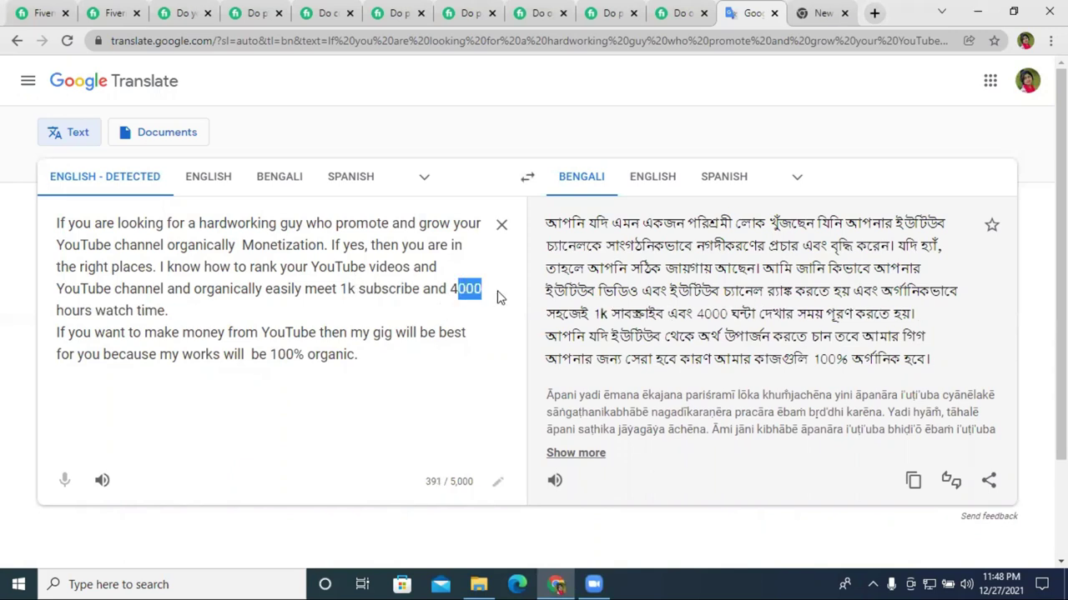
pyautogui.write('k')
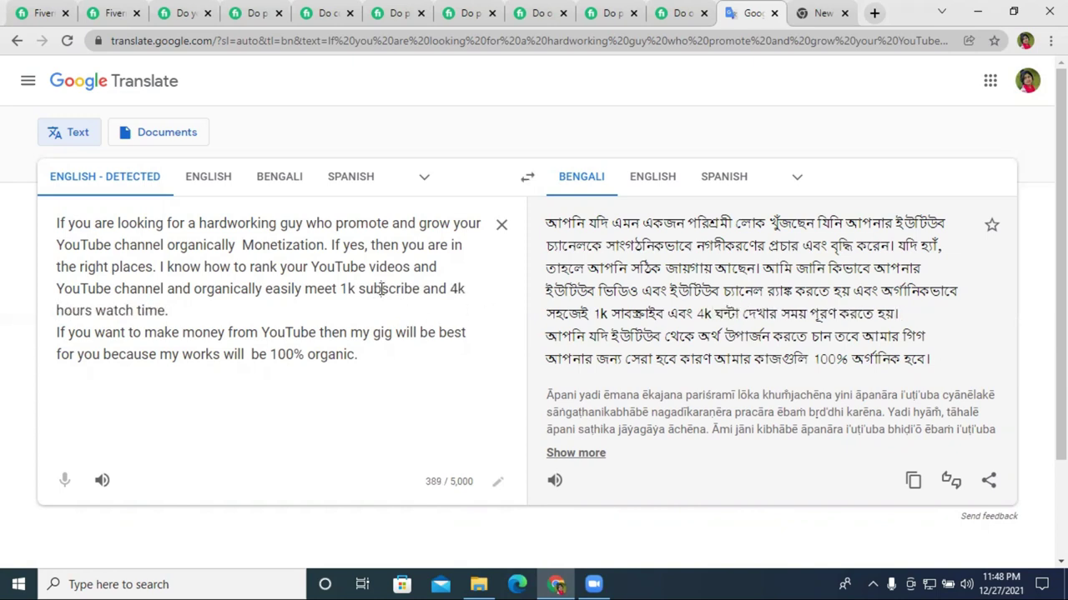
# Hyphenate the words as "sub-scribe" and "ti-me" in the Google Translate source text.
pyautogui.click(382, 288)
pyautogui.write('-')
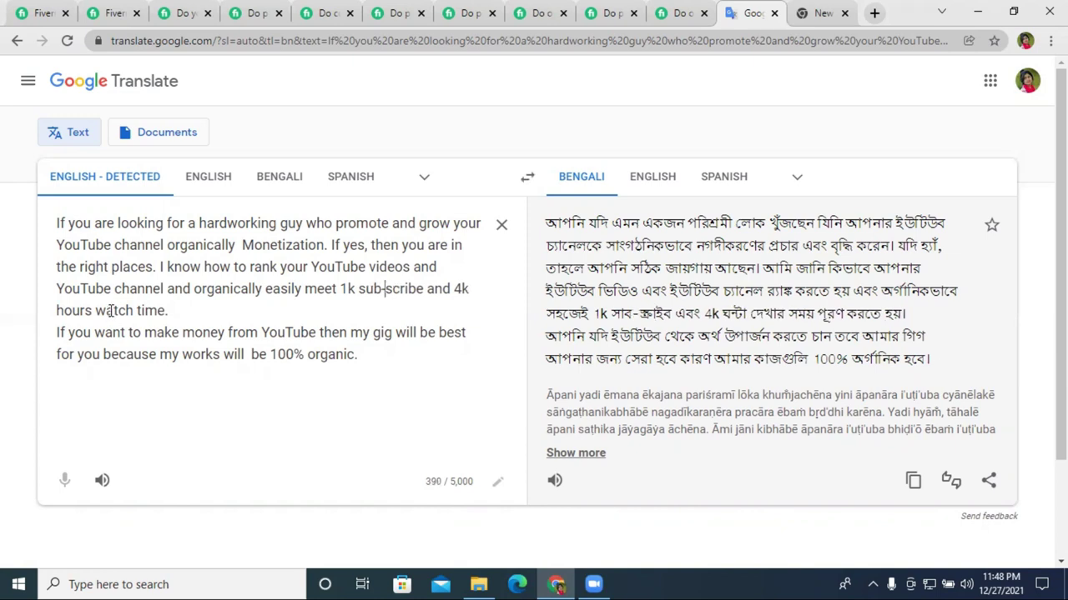
pyautogui.click(108, 310)
pyautogui.click(146, 310)
pyautogui.write('-')
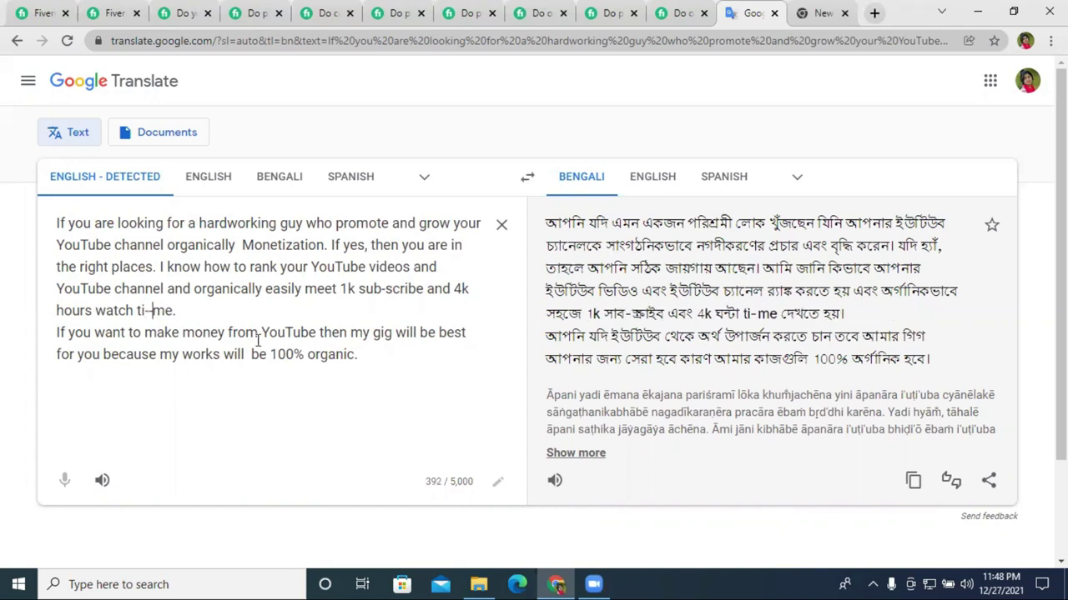
pyautogui.click(200, 310)
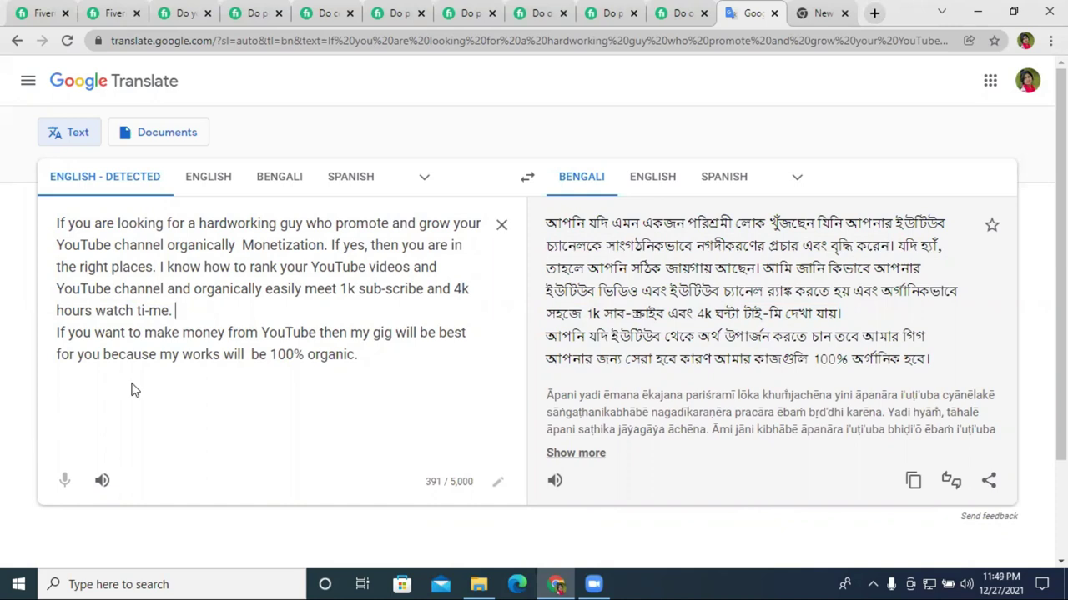
# Replace the Fiverr description's body text with the full edited English text from Google Translate, and put a blank line between its two paragraphs.
pyautogui.moveTo(377, 362); pyautogui.dragTo(2, 224)
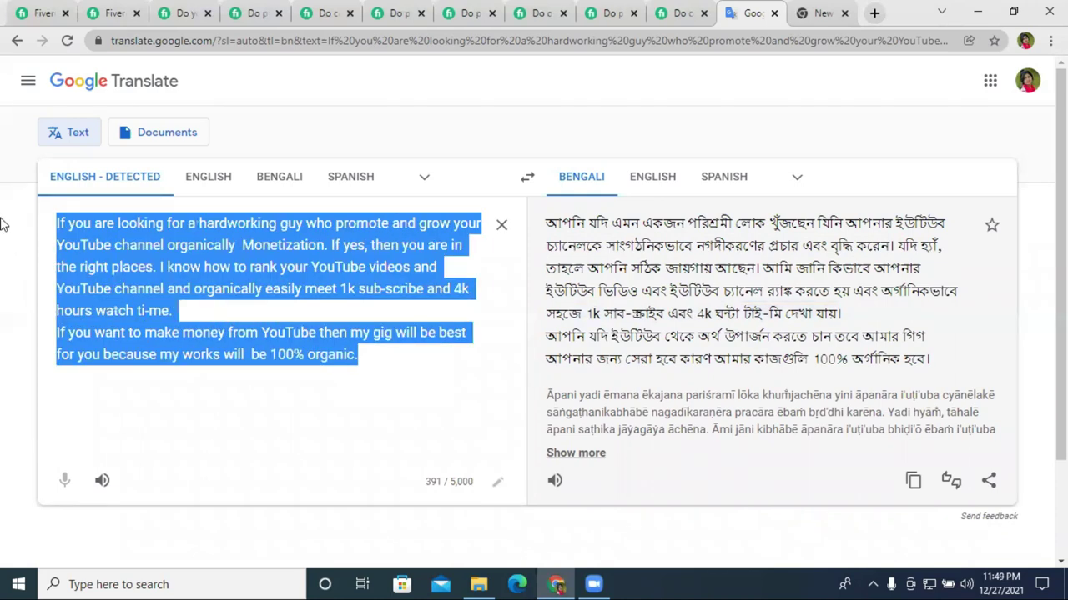
pyautogui.rightClick(205, 244)
pyautogui.click(267, 286)
pyautogui.hotkey('ctrl', '1')
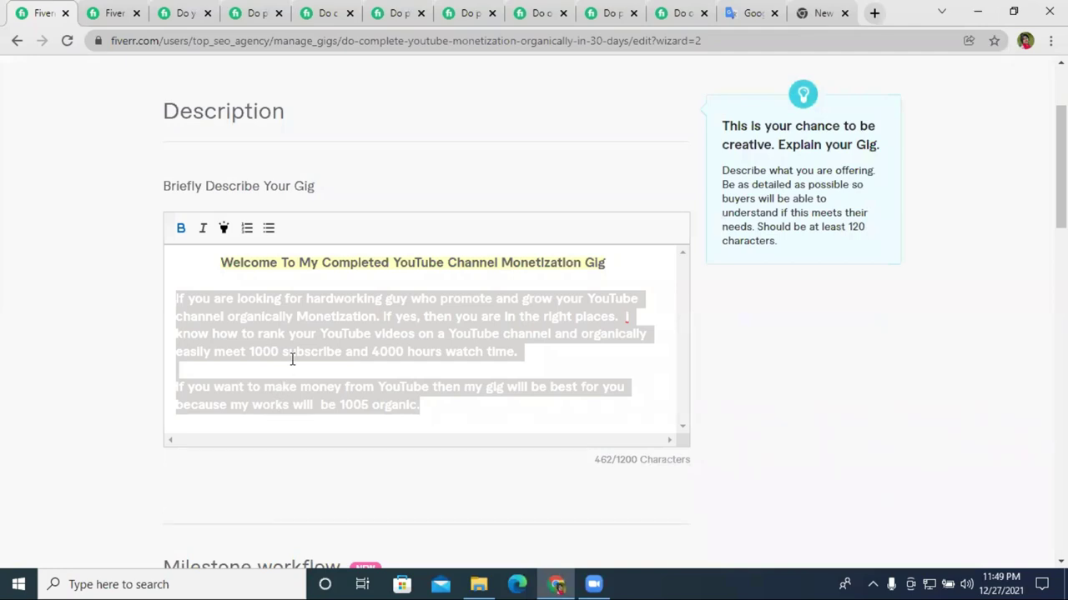
pyautogui.hotkey('ctrl', 'v')
pyautogui.click(467, 354)
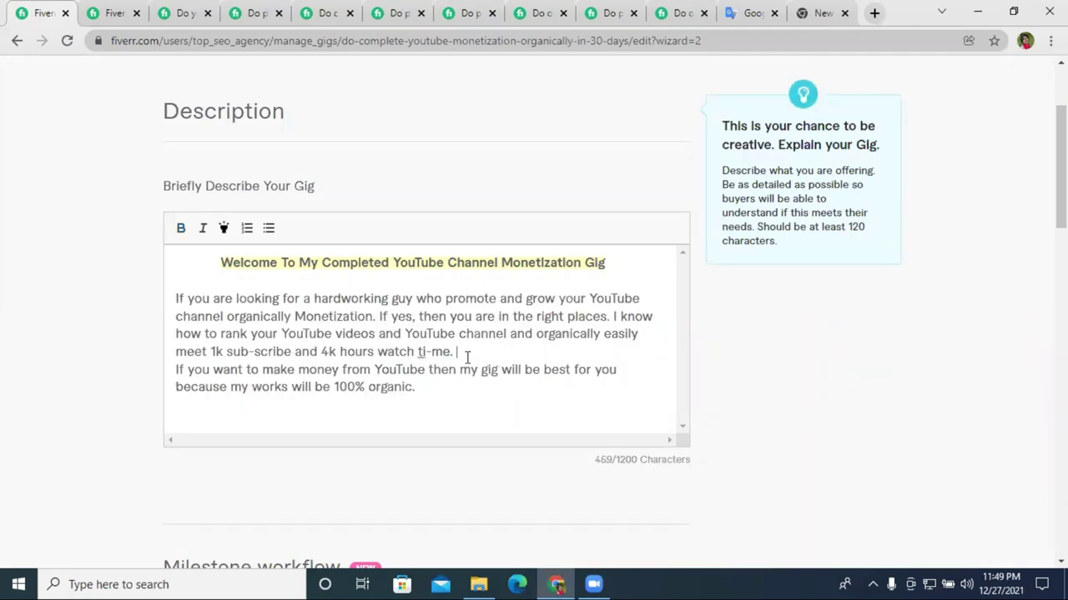
pyautogui.press('Return')
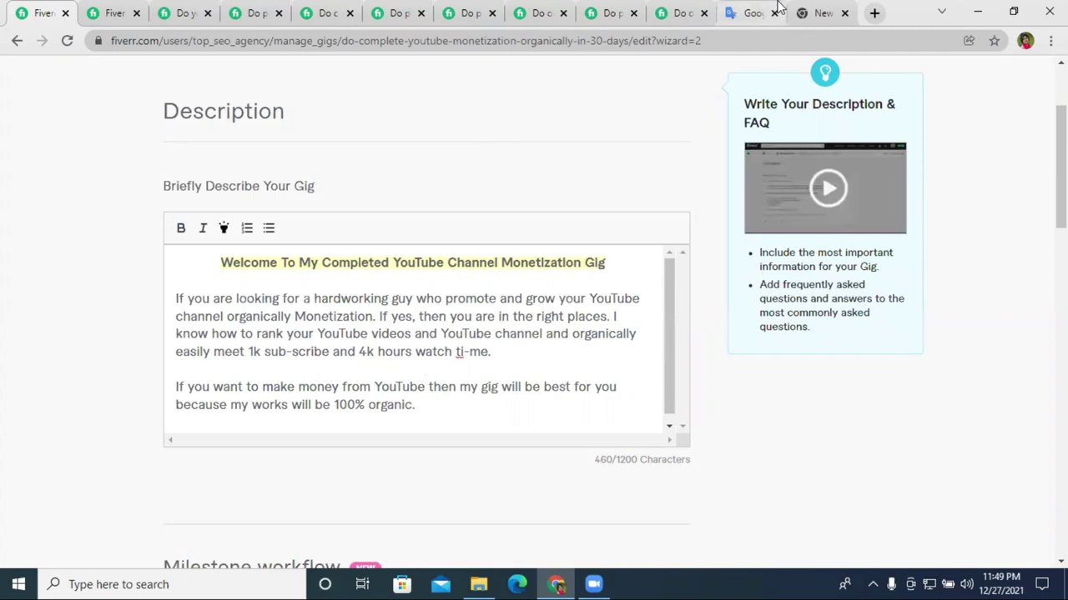
# Review the wording of the pasted gig description paragraphs, including the word "hardworking" in the opening sentence.
pyautogui.click(740, 12)
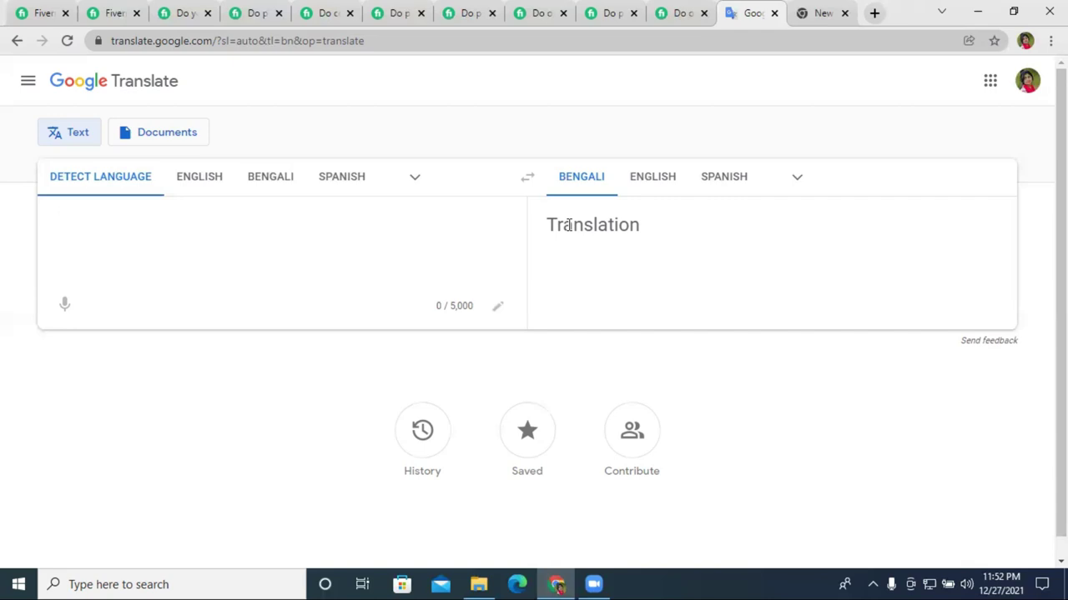
pyautogui.click(13, 8)
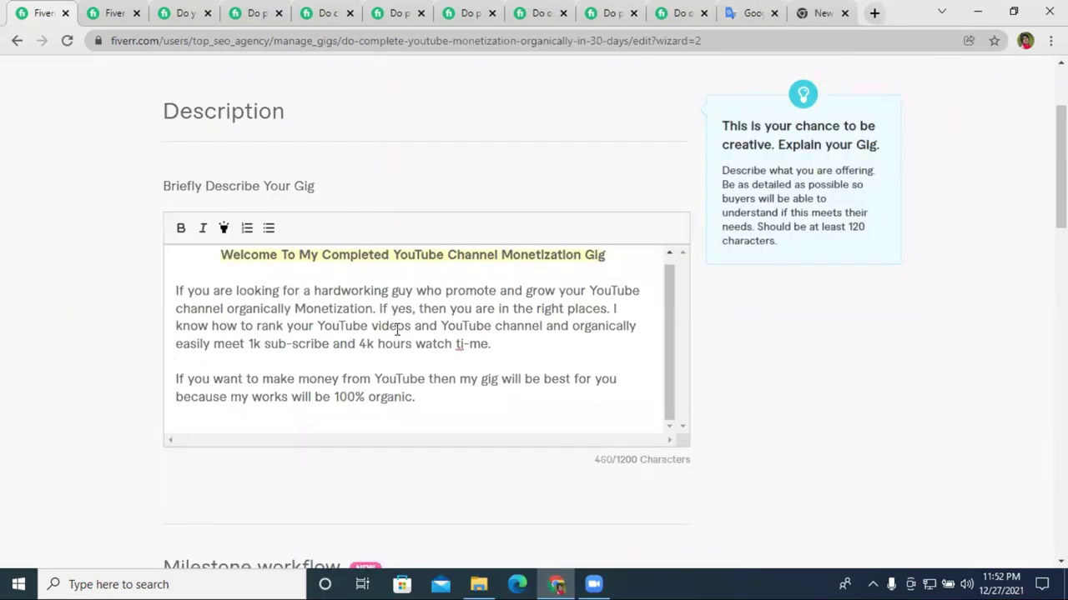
pyautogui.moveTo(417, 397); pyautogui.dragTo(172, 291)
pyautogui.click(331, 317)
pyautogui.moveTo(314, 290); pyautogui.dragTo(394, 291)
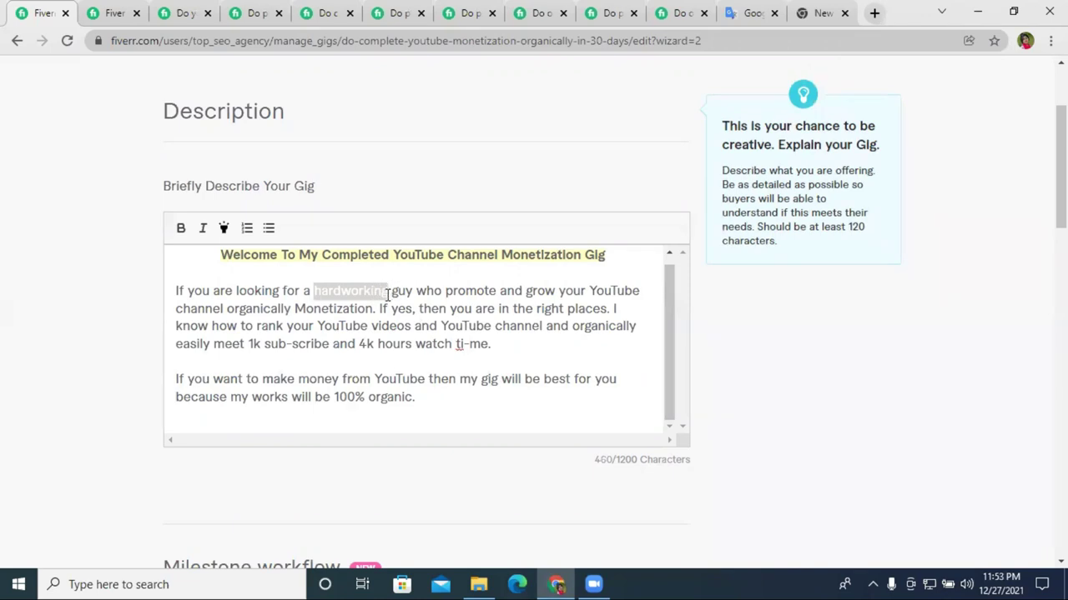
pyautogui.click(370, 290)
pyautogui.moveTo(389, 290); pyautogui.dragTo(316, 290)
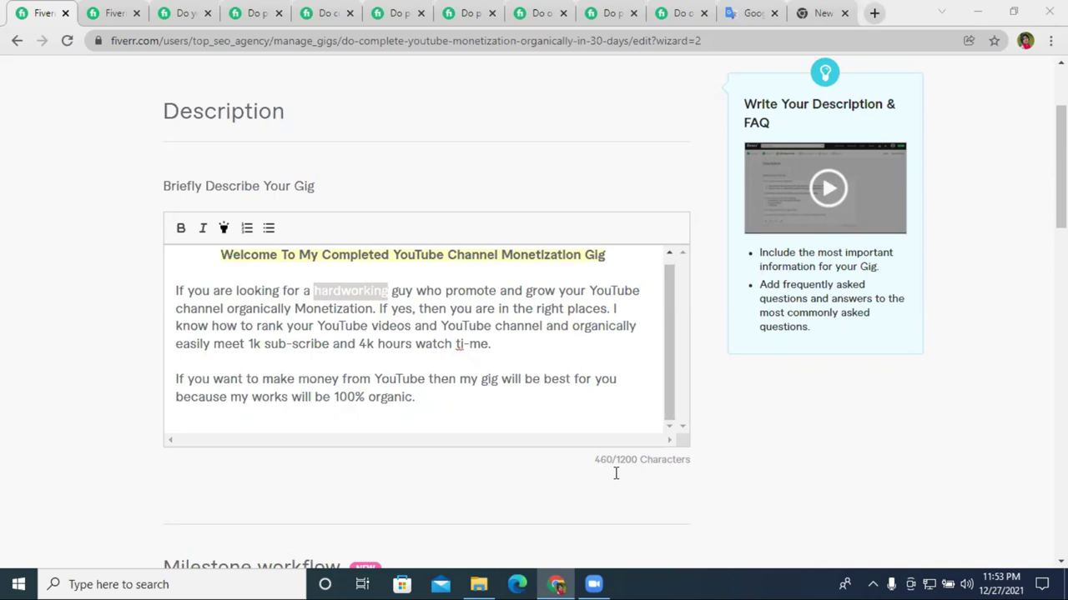
pyautogui.click(371, 309)
pyautogui.click(305, 291)
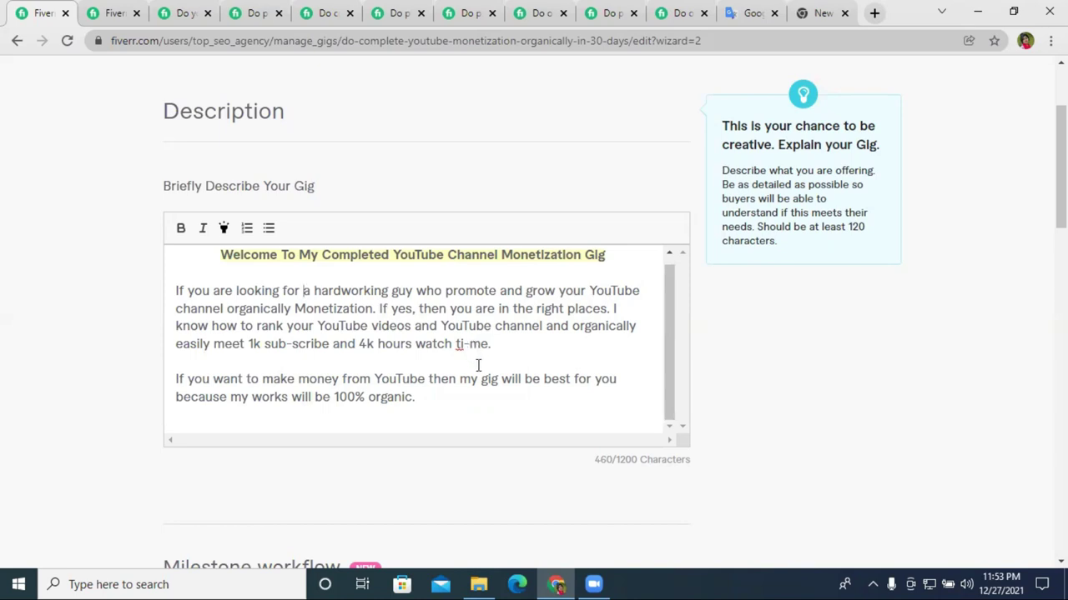
# Add the line "Services Features:" below the last description paragraph, separated by a blank line, and make it bold.
pyautogui.click(452, 397)
pyautogui.press('Return')
pyautogui.press('Return')
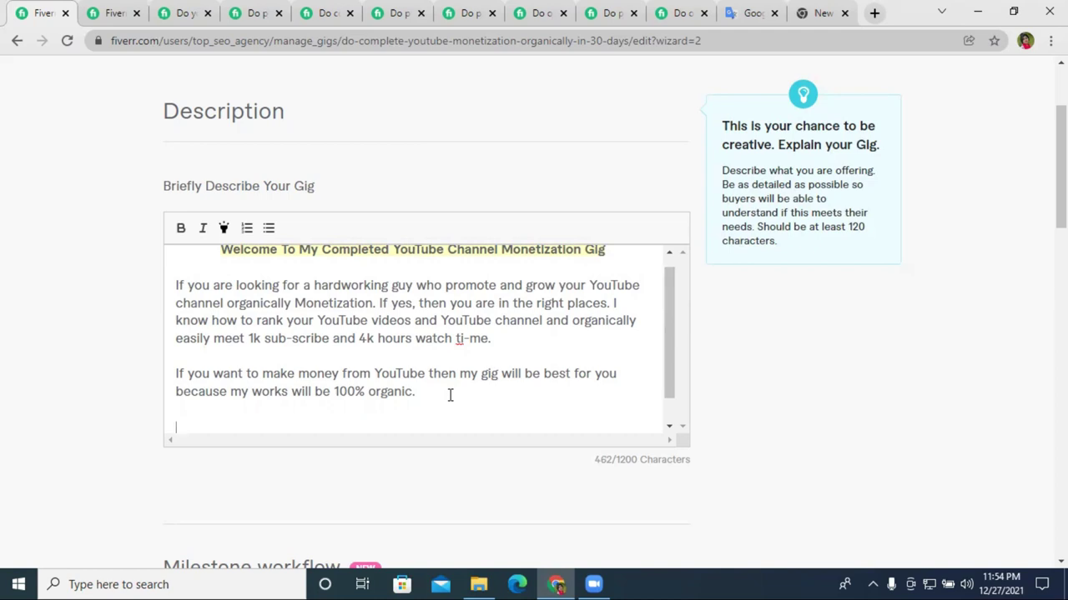
pyautogui.scroll(-1, 327, 344)
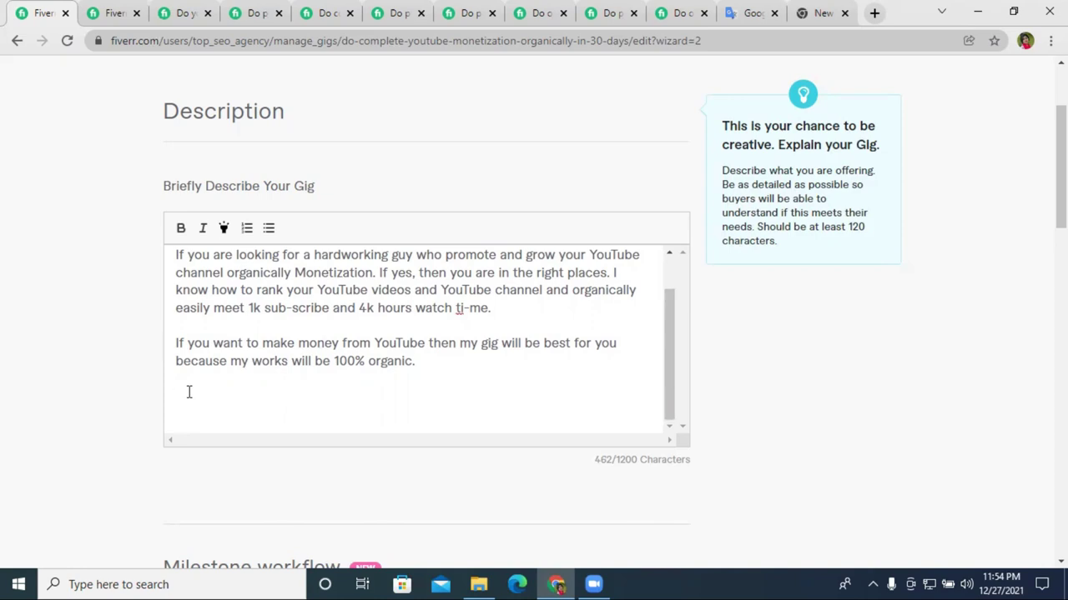
pyautogui.write('services')
pyautogui.click(176, 397)
pyautogui.press('Delete')
pyautogui.write('S')
pyautogui.click(238, 396)
pyautogui.write('Fea')
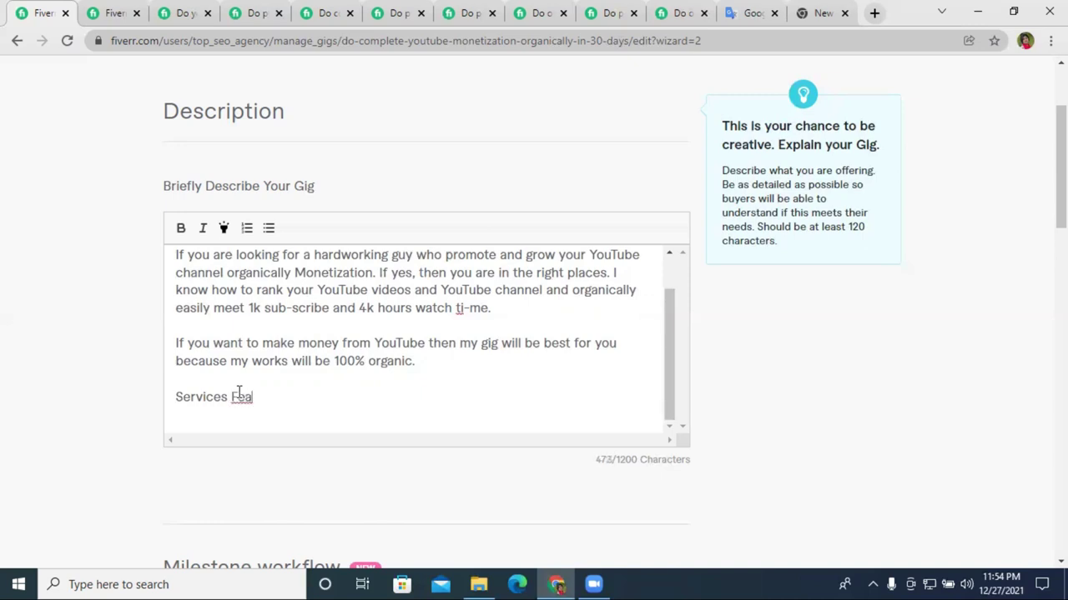
pyautogui.write('tures:')
pyautogui.tripleClick(292, 395)
pyautogui.click(179, 230)
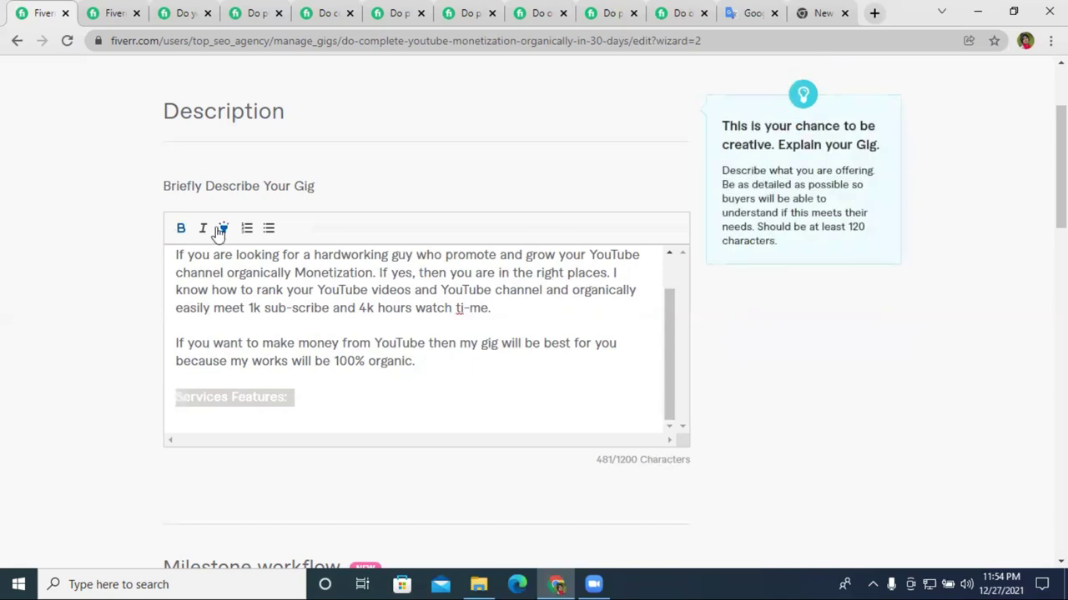
# Bold the phrase "YouTube channel organically Monetization" in the first description paragraph.
pyautogui.scroll(1, 283, 354)
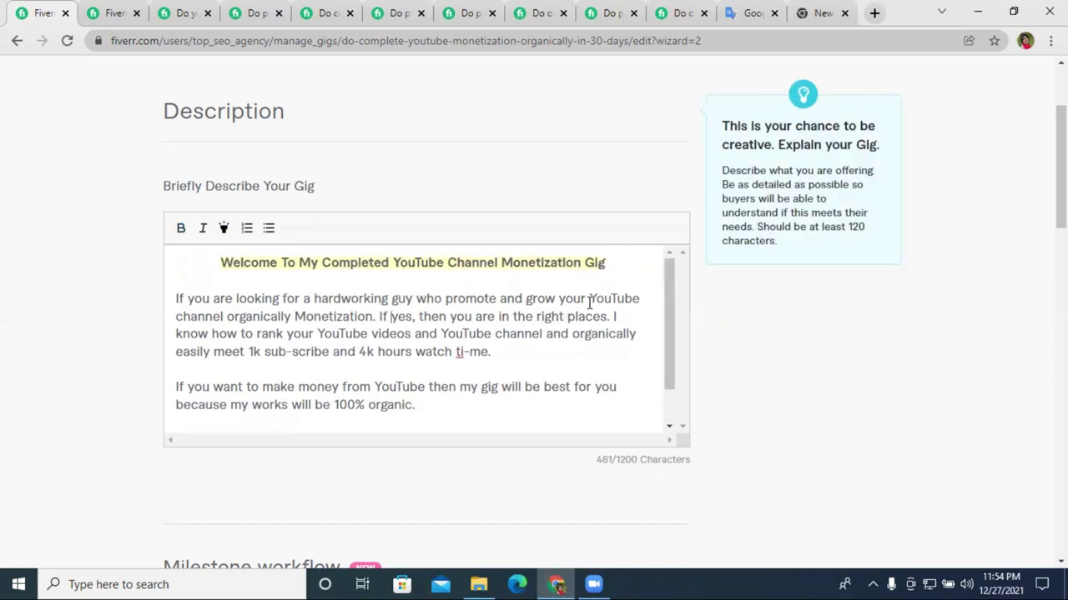
pyautogui.moveTo(589, 298); pyautogui.dragTo(373, 318)
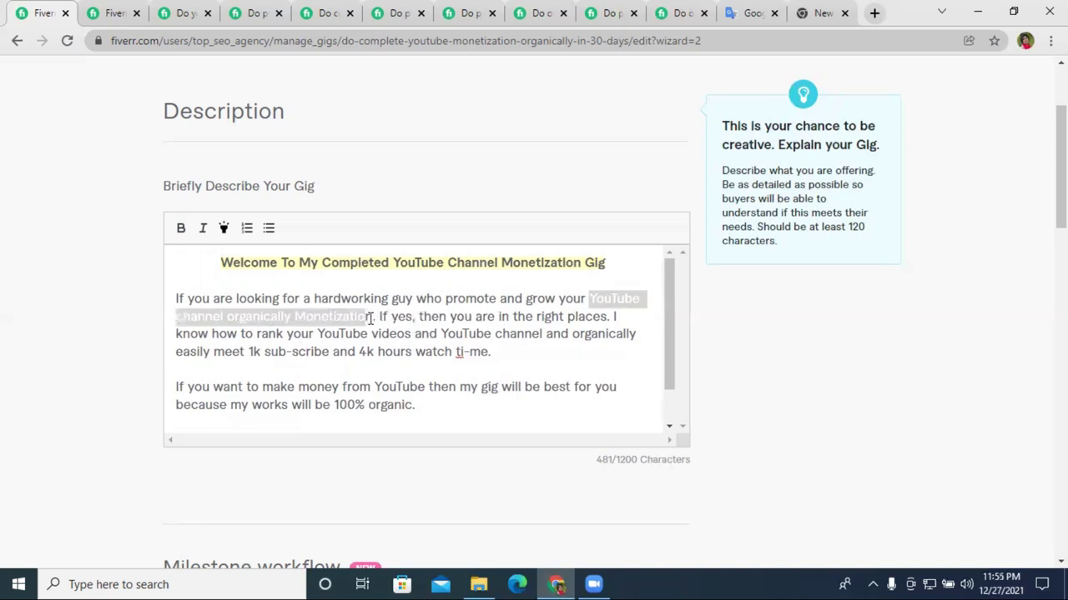
pyautogui.click(183, 232)
pyautogui.click(384, 319)
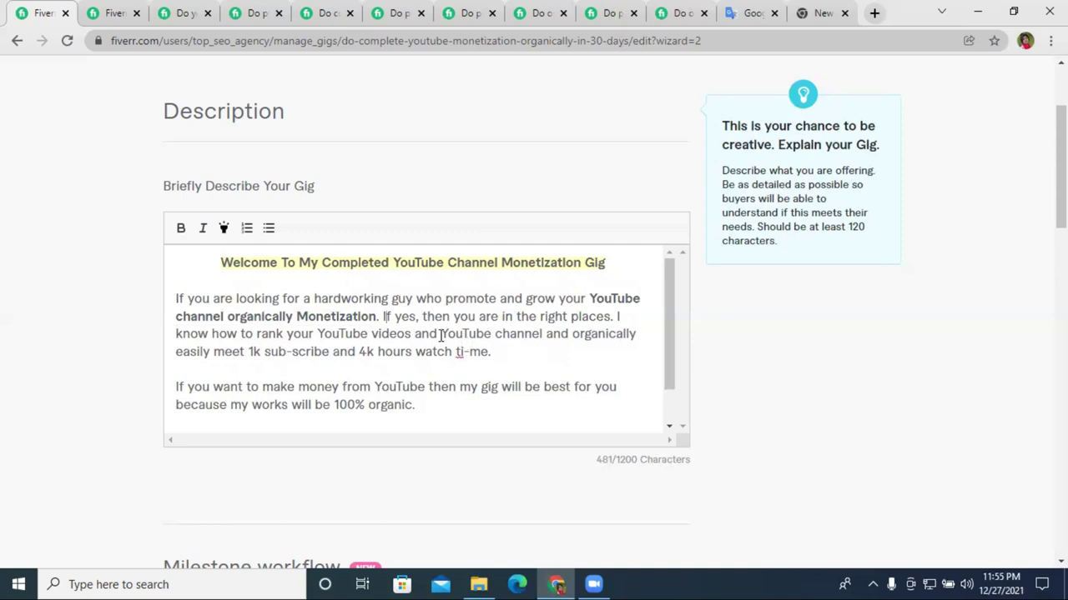
# Bold the entire second description paragraph, which begins "If you want to make money from YouTube".
pyautogui.moveTo(440, 334); pyautogui.dragTo(399, 342)
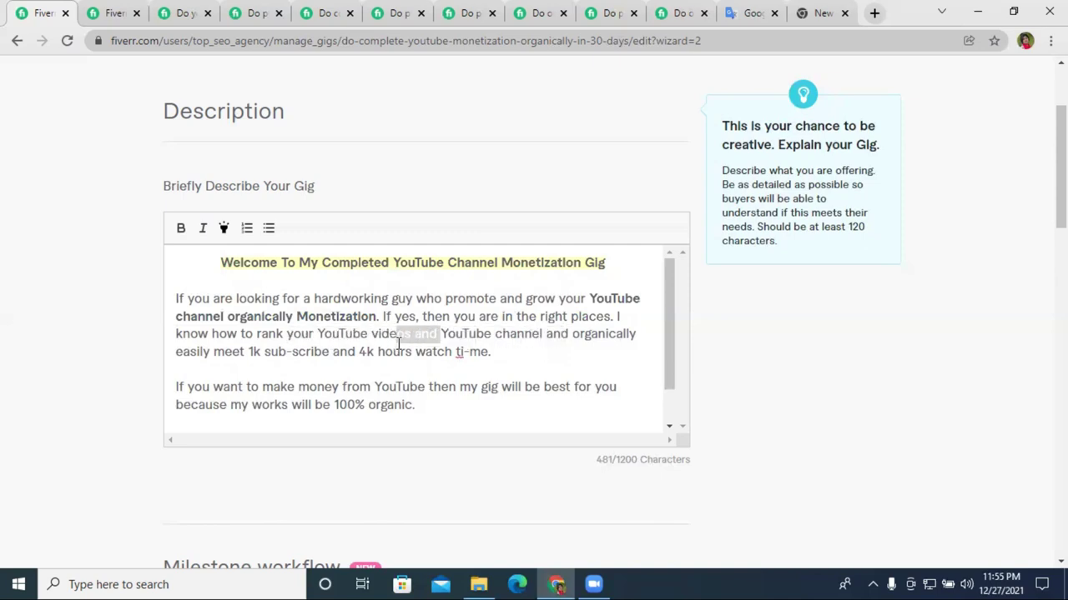
pyautogui.click(371, 338)
pyautogui.tripleClick(296, 387)
pyautogui.click(181, 229)
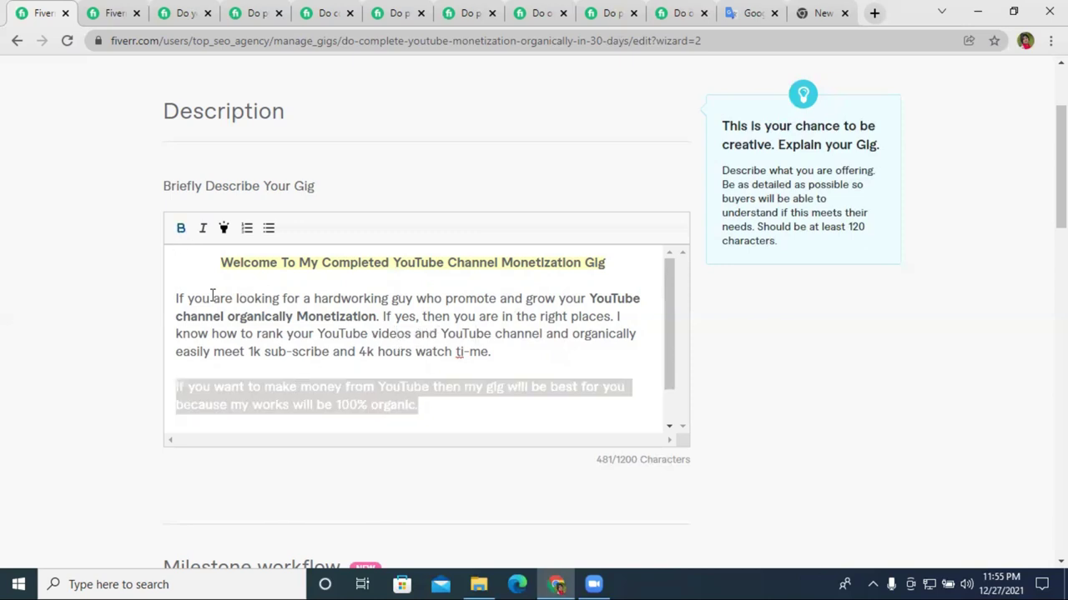
# Start a numbered list on a new line below the "Services Features:" heading in the gig description.
pyautogui.scroll(-1, 427, 389)
pyautogui.click(486, 365)
pyautogui.scroll(1, 425, 349)
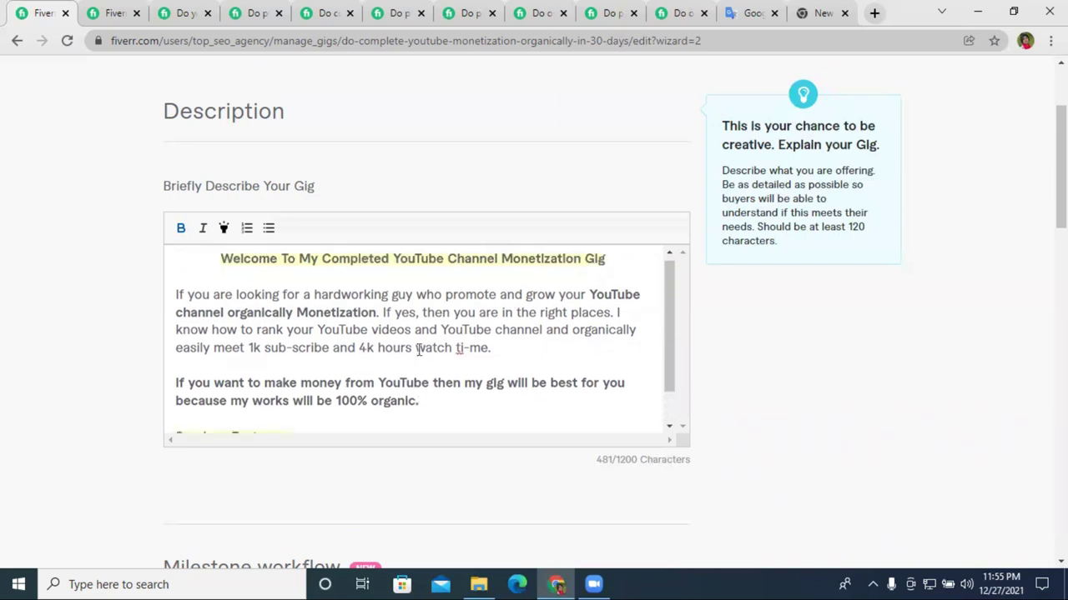
pyautogui.scroll(-1, 326, 375)
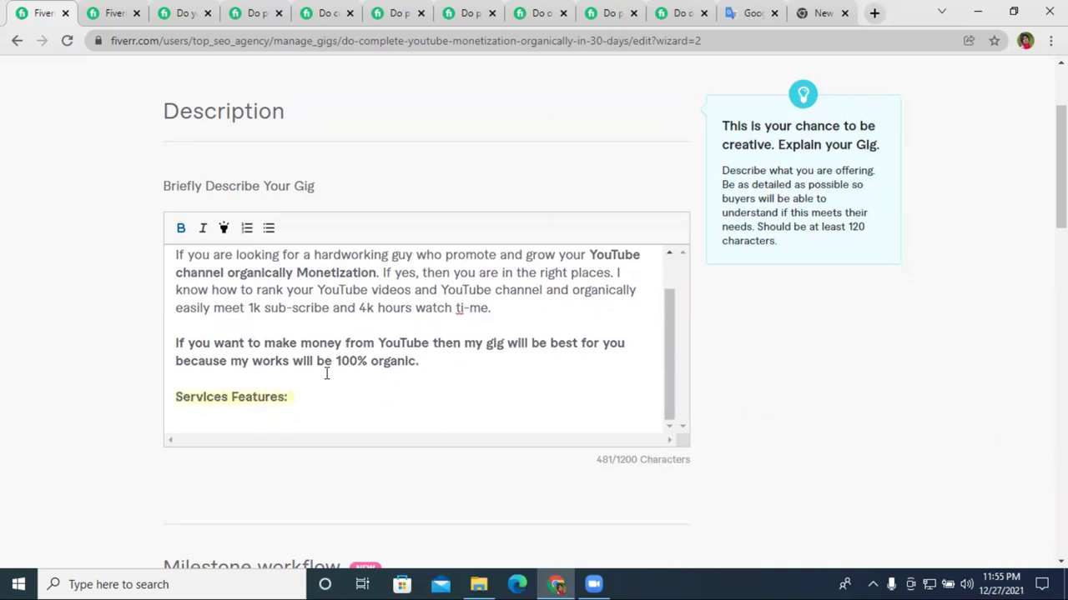
pyautogui.click(322, 398)
pyautogui.press('Return')
pyautogui.click(247, 229)
pyautogui.scroll(-1, 287, 360)
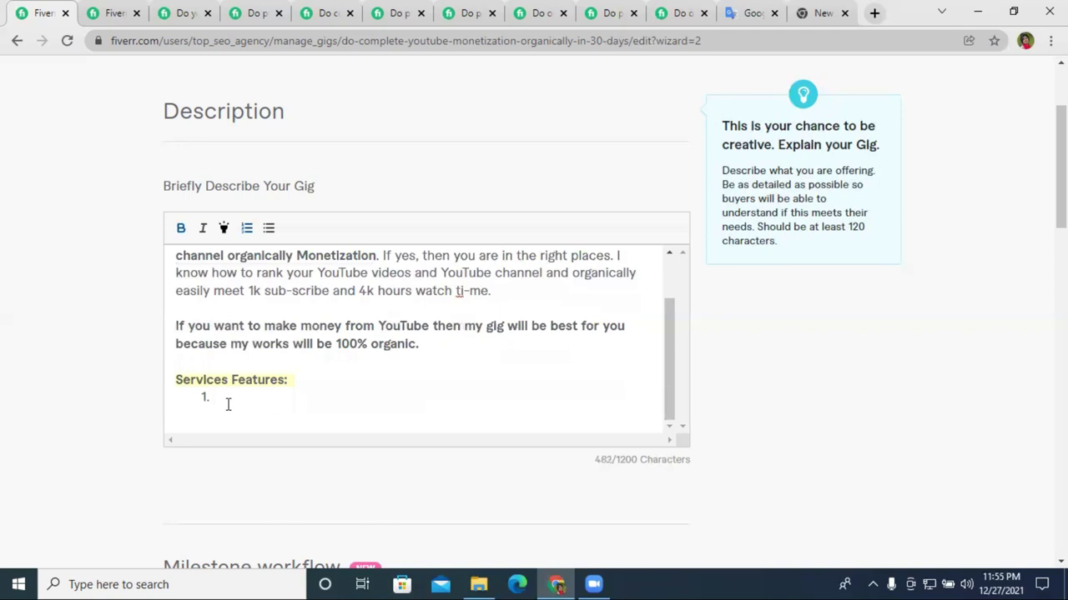
# Enter "100% organic" as the first list item, copying "organic" from the paragraph above, and remove the item's highlight.
pyautogui.scroll(2, 438, 304)
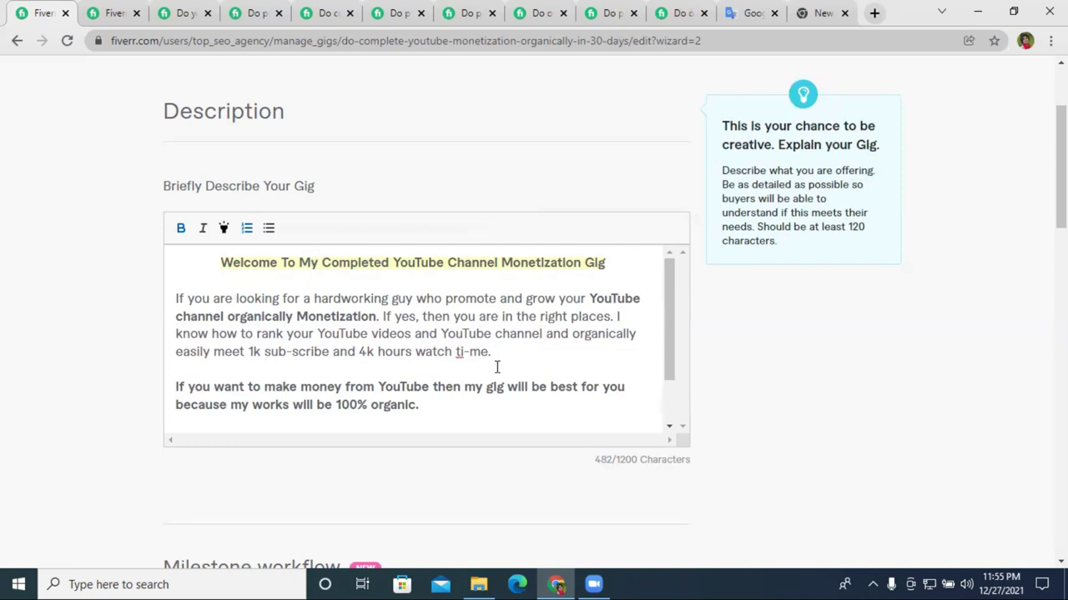
pyautogui.hotkey('ctrl', 'v')
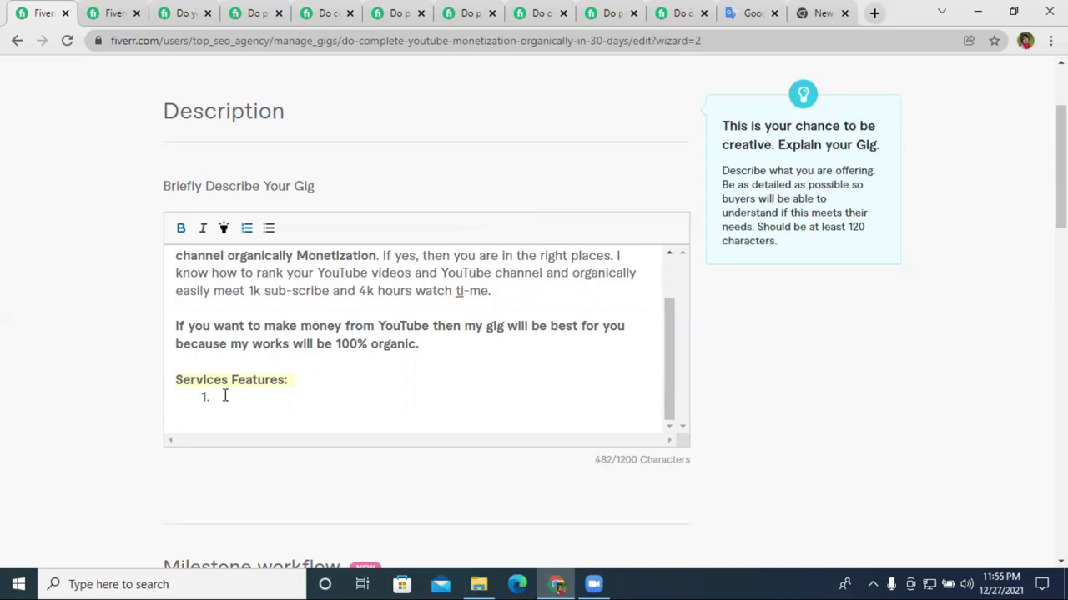
pyautogui.write('100%')
pyautogui.doubleClick(391, 344)
pyautogui.rightClick(391, 345)
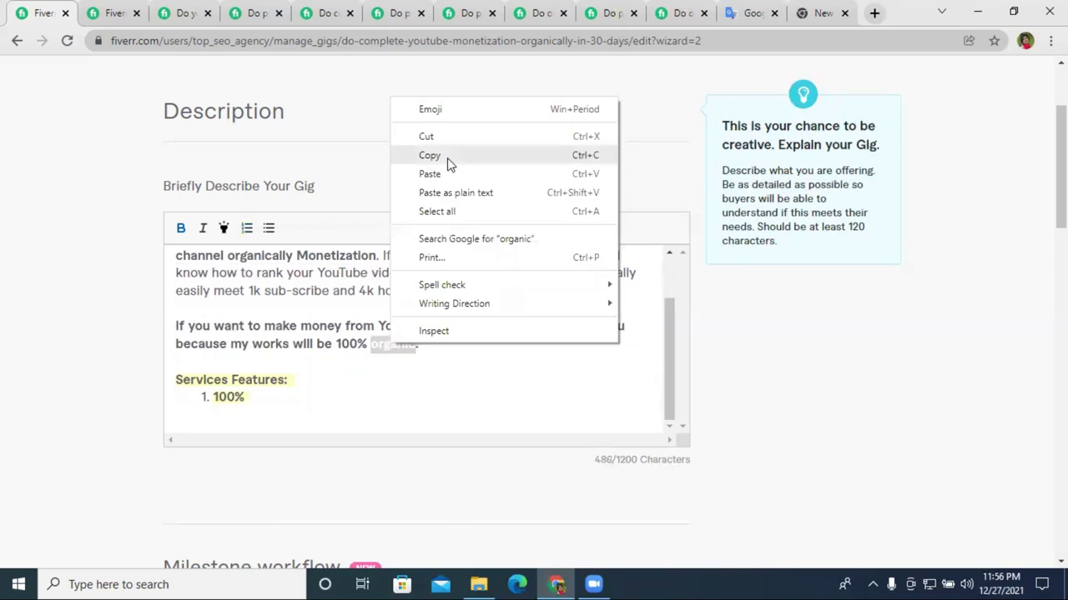
pyautogui.click(445, 161)
pyautogui.click(280, 398)
pyautogui.rightClick(279, 397)
pyautogui.click(338, 274)
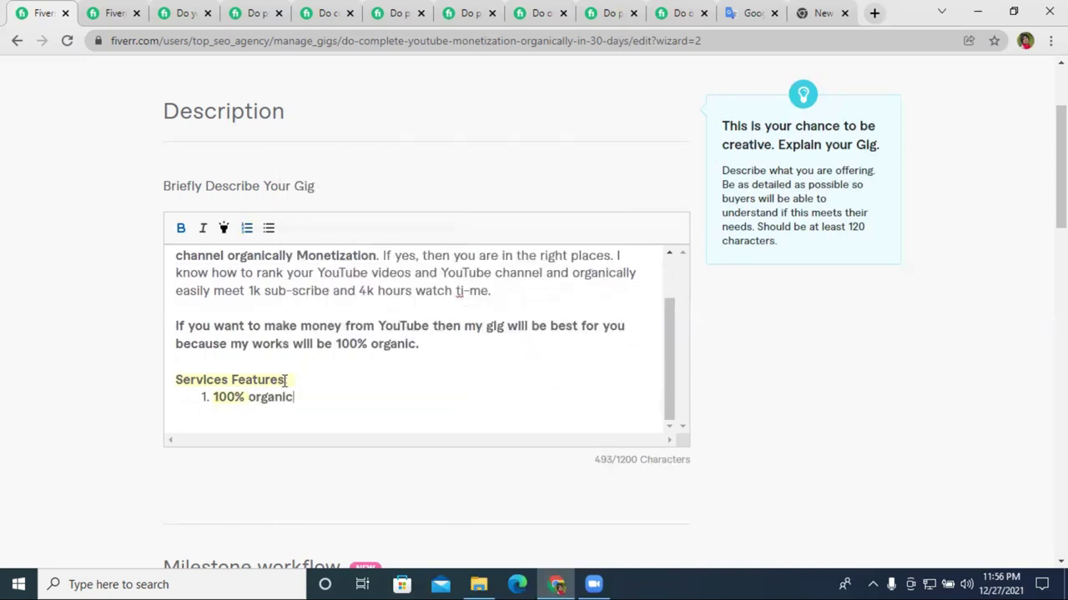
pyautogui.tripleClick(253, 397)
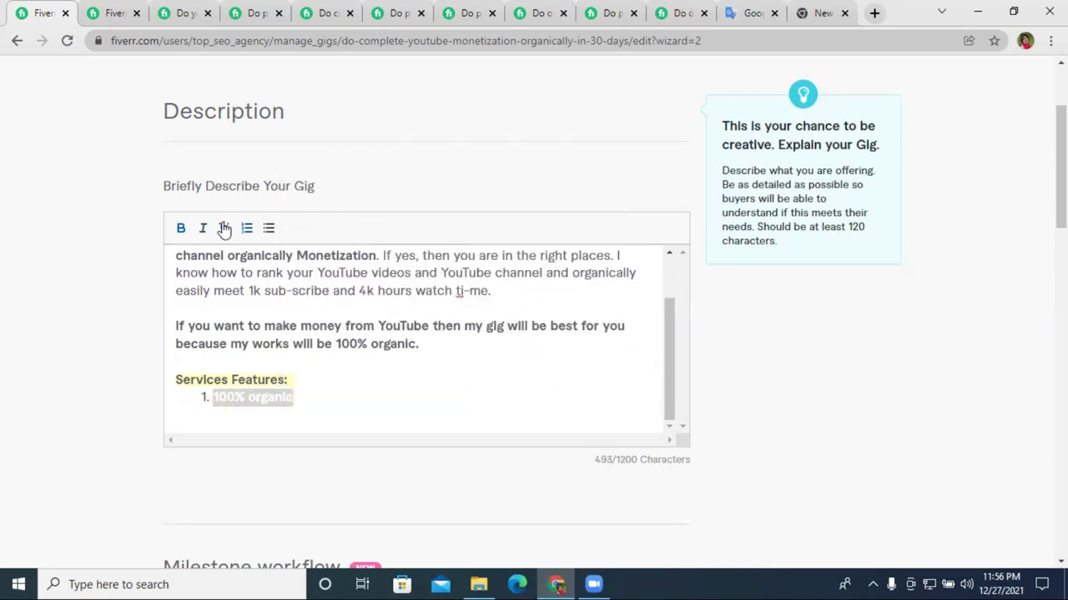
pyautogui.click(322, 404)
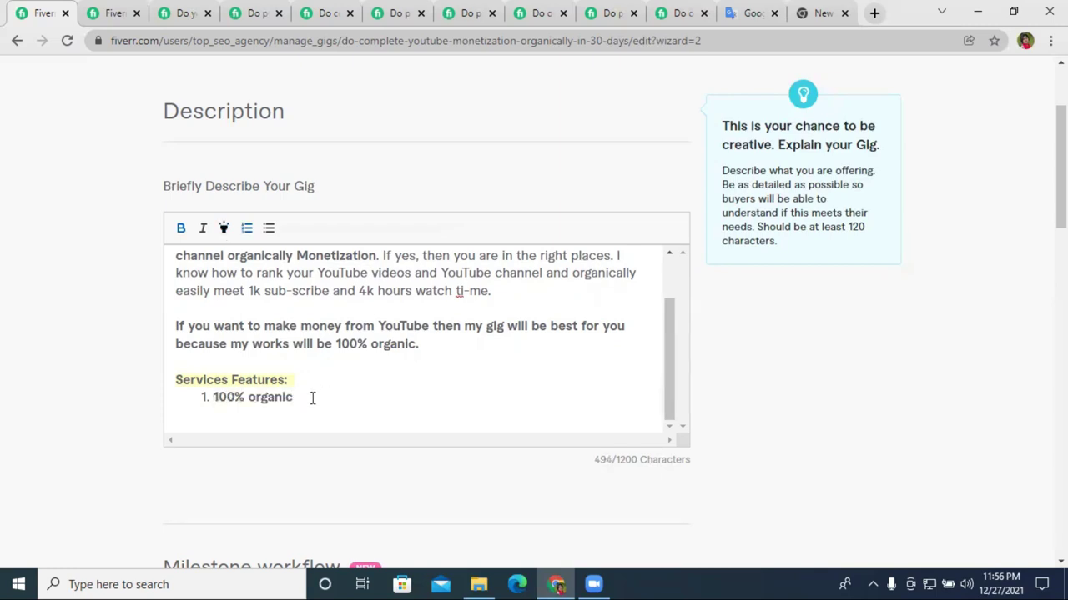
# Extend the first list item with "and unique Engagement" and start a second item.
pyautogui.write('and')
pyautogui.write('un')
pyautogui.write('l')
pyautogui.write('q')
pyautogui.write('ue')
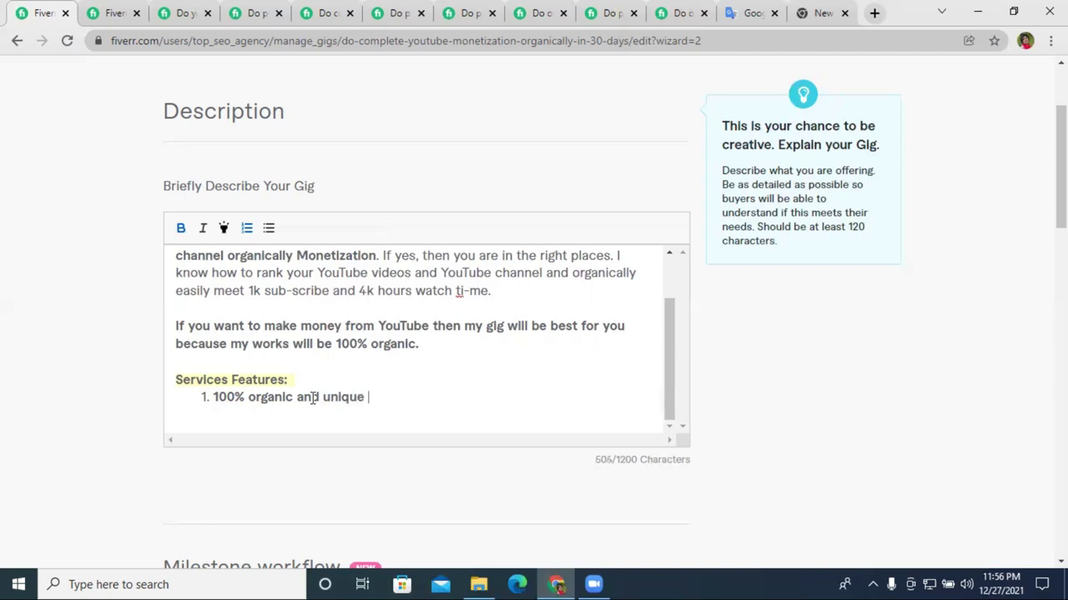
pyautogui.write(' En')
pyautogui.write('g')
pyautogui.press('BackSpace')
pyautogui.write('gagement')
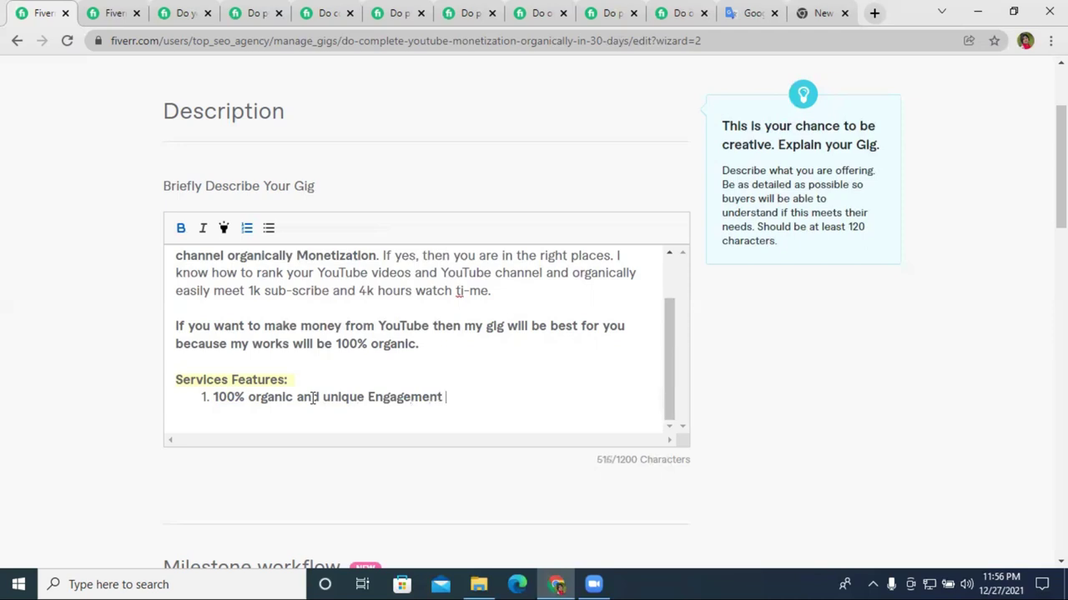
pyautogui.press('Return')
# Copy the line "100 % Satisfaction and Trusted service" from the competing YouTube channel promotion gig's feature list.
pyautogui.click(200, 10)
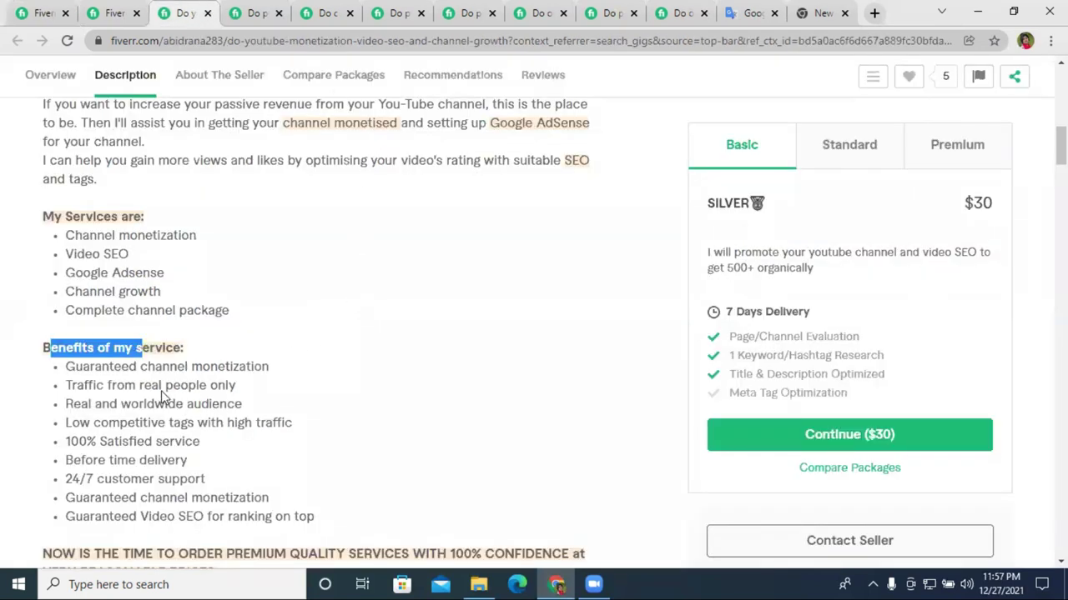
pyautogui.hotkey('ctrl', 'Tab')
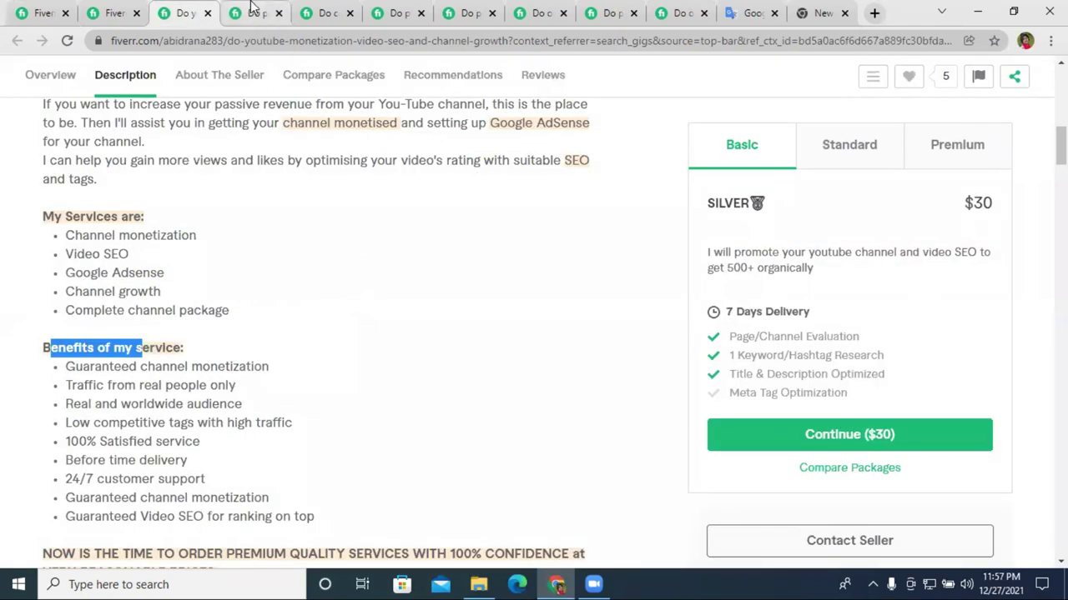
pyautogui.scroll(4, 234, 385)
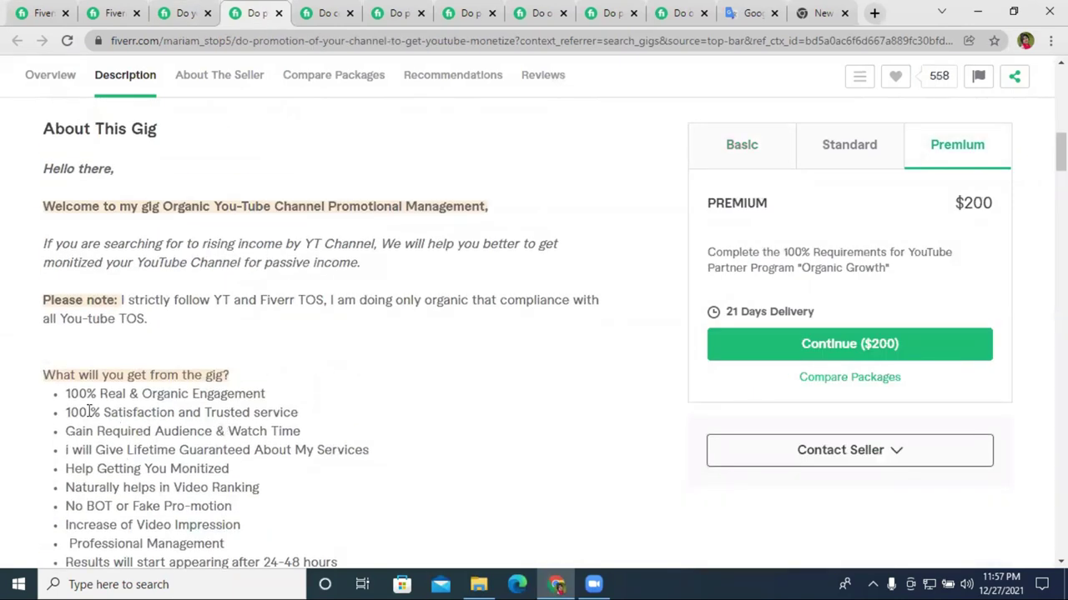
pyautogui.moveTo(68, 411); pyautogui.dragTo(296, 412)
pyautogui.rightClick(297, 412)
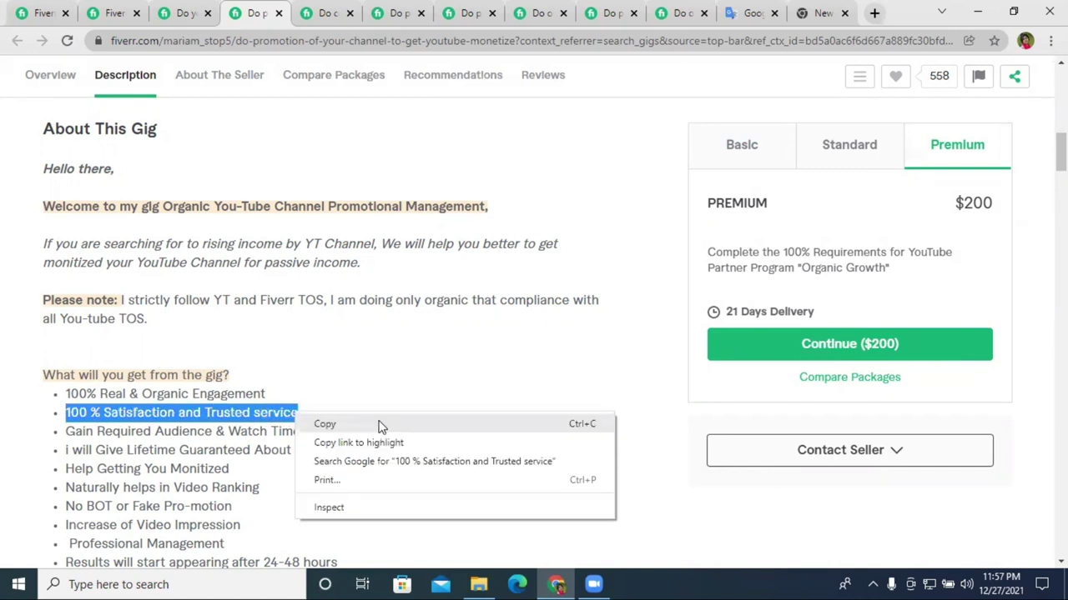
pyautogui.click(379, 426)
# Search for "online notepad" in a new browser tab and open the RapidTables Notepad.
pyautogui.click(874, 13)
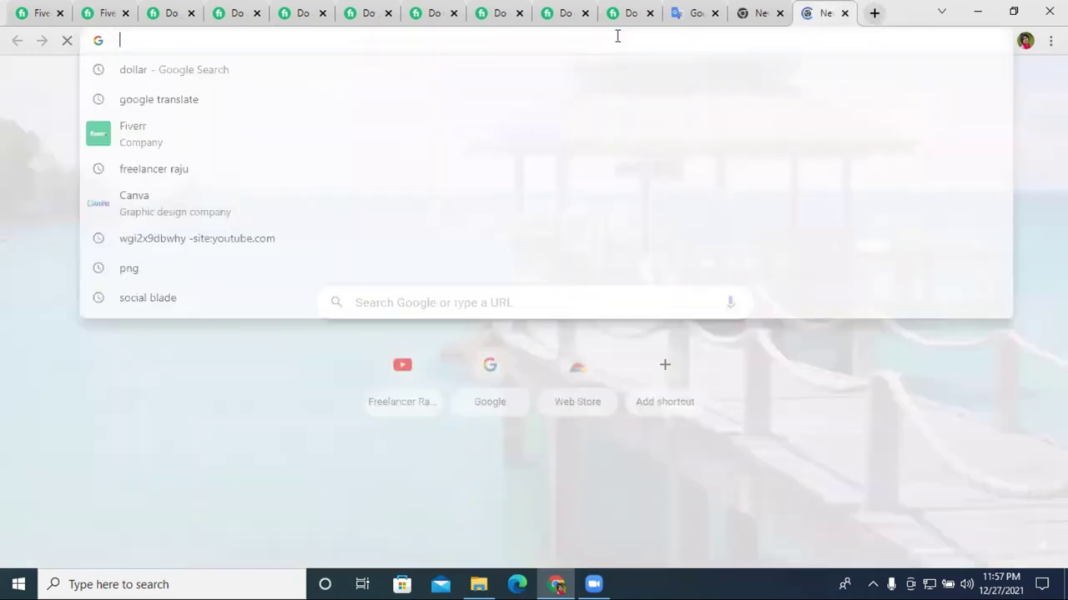
pyautogui.write('goo')
pyautogui.press('BackSpace')
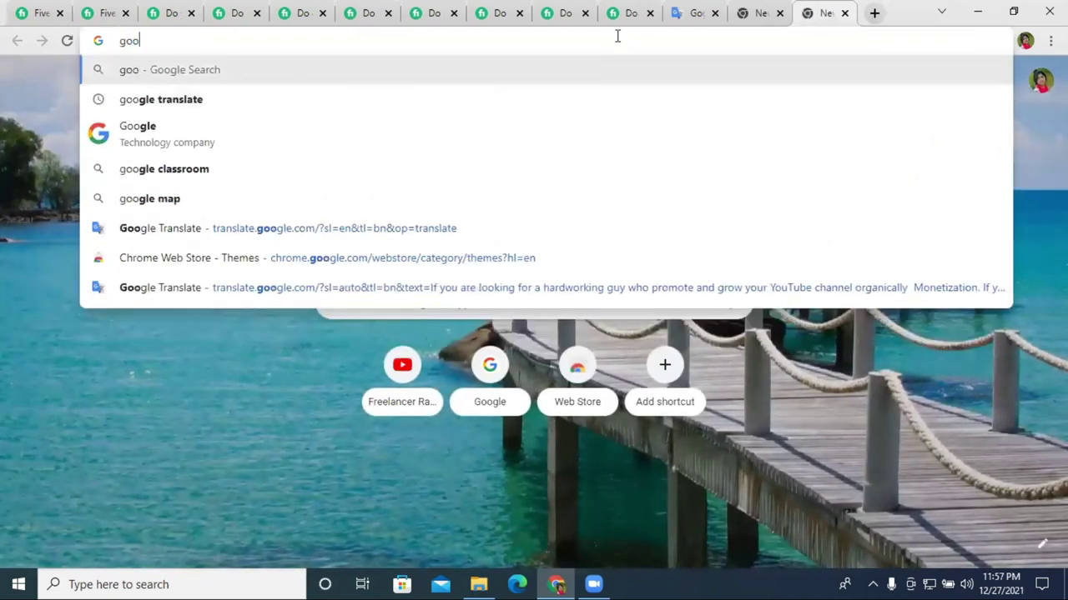
pyautogui.press('Escape')
pyautogui.write('o')
pyautogui.press('BackSpace')
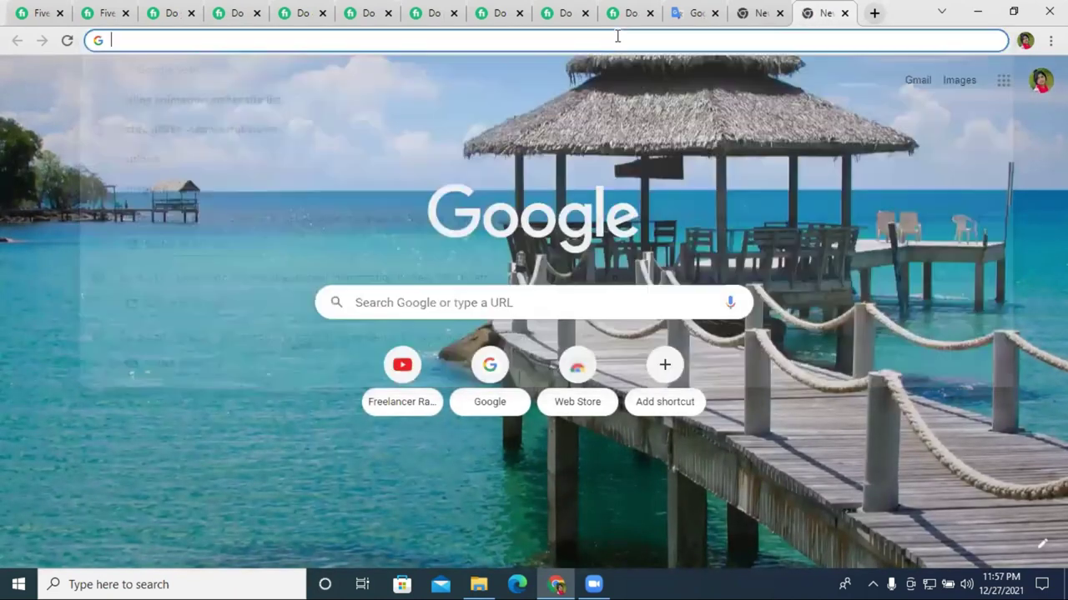
pyautogui.write('nline')
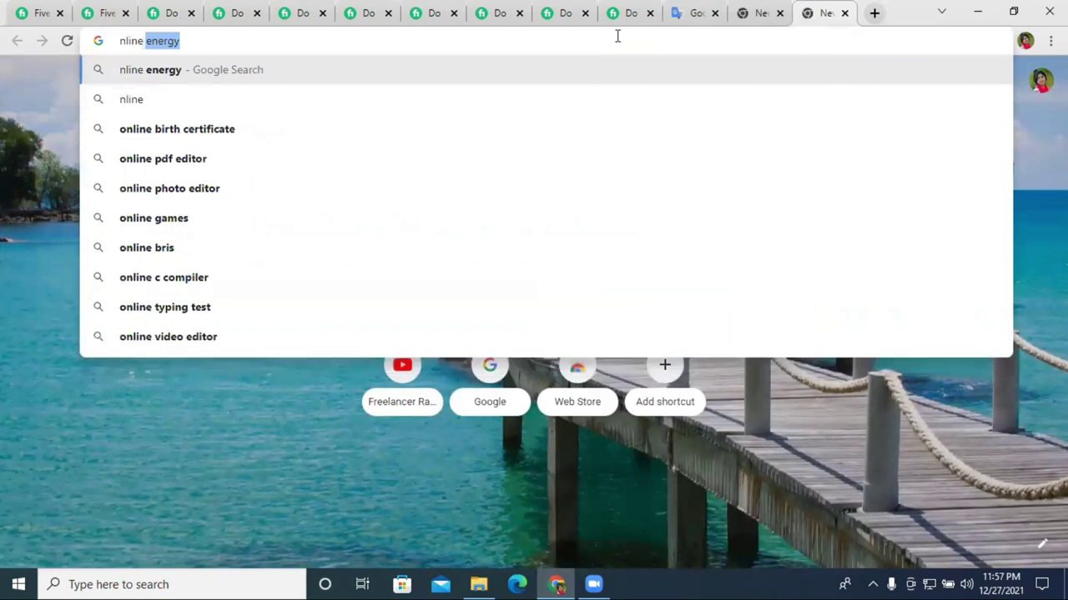
pyautogui.write(' no')
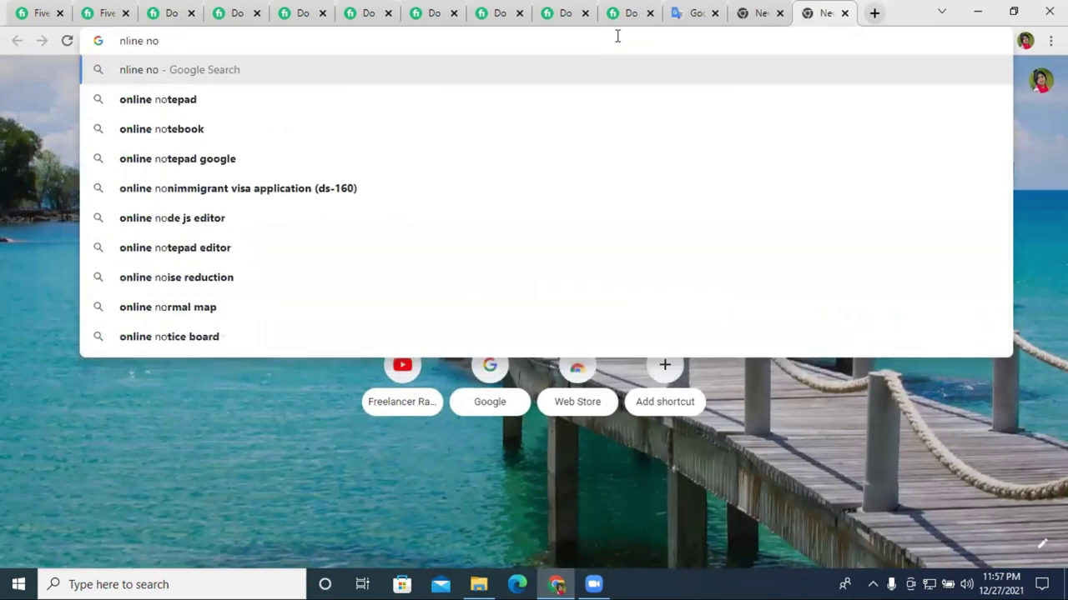
pyautogui.click(313, 98)
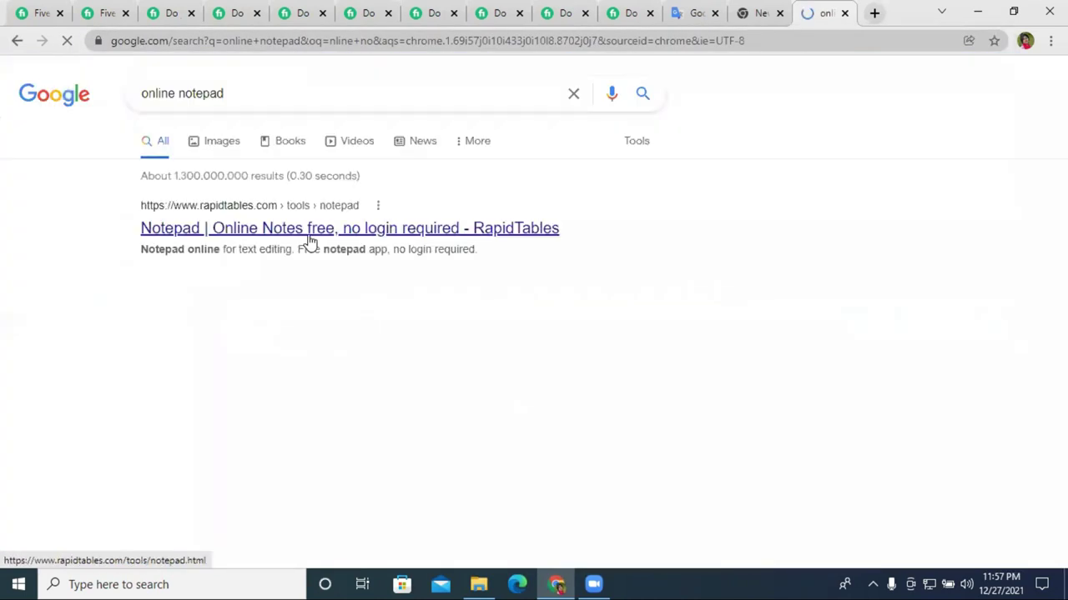
pyautogui.click(226, 235)
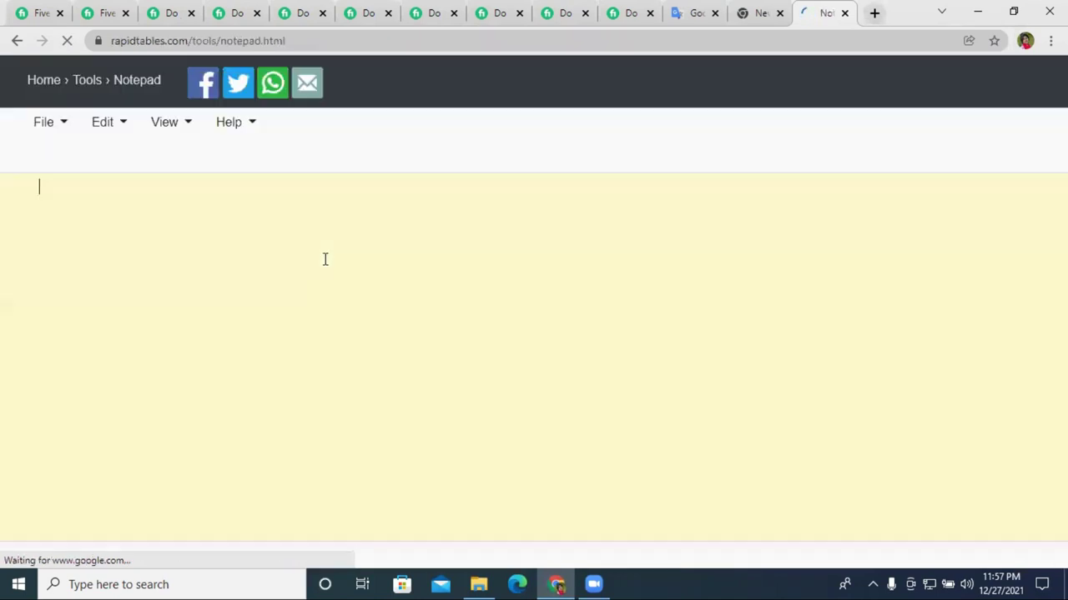
# Paste the copied service line into the online notepad and copy it again as plain text.
pyautogui.rightClick(205, 278)
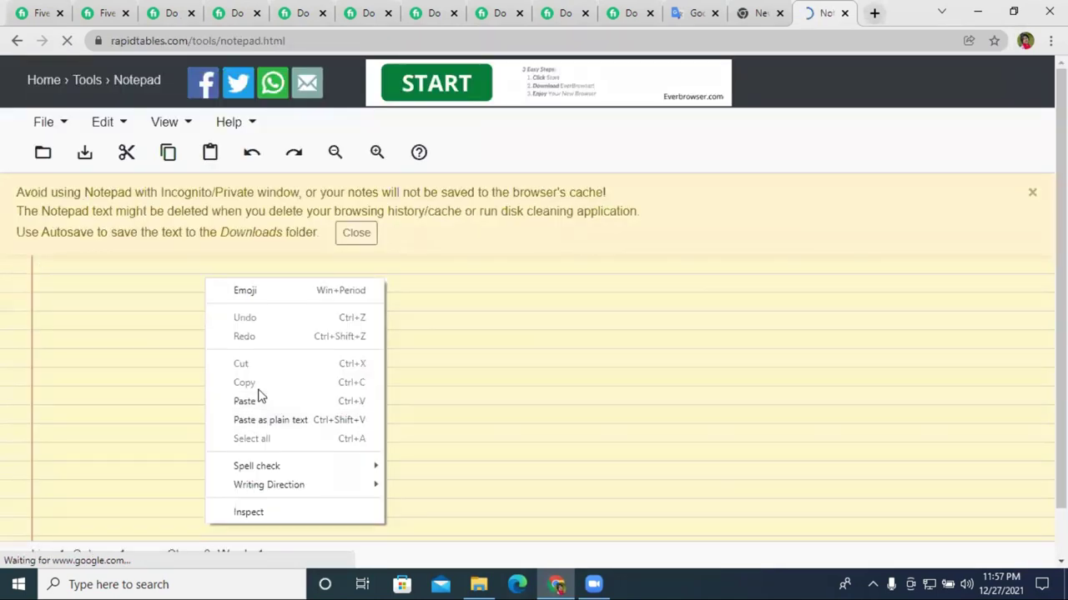
pyautogui.click(259, 400)
pyautogui.tripleClick(90, 266)
pyautogui.rightClick(90, 266)
pyautogui.click(153, 306)
# Return to the gig description, paste the line as the second list item and rewrite its start as "100%".
pyautogui.click(42, 13)
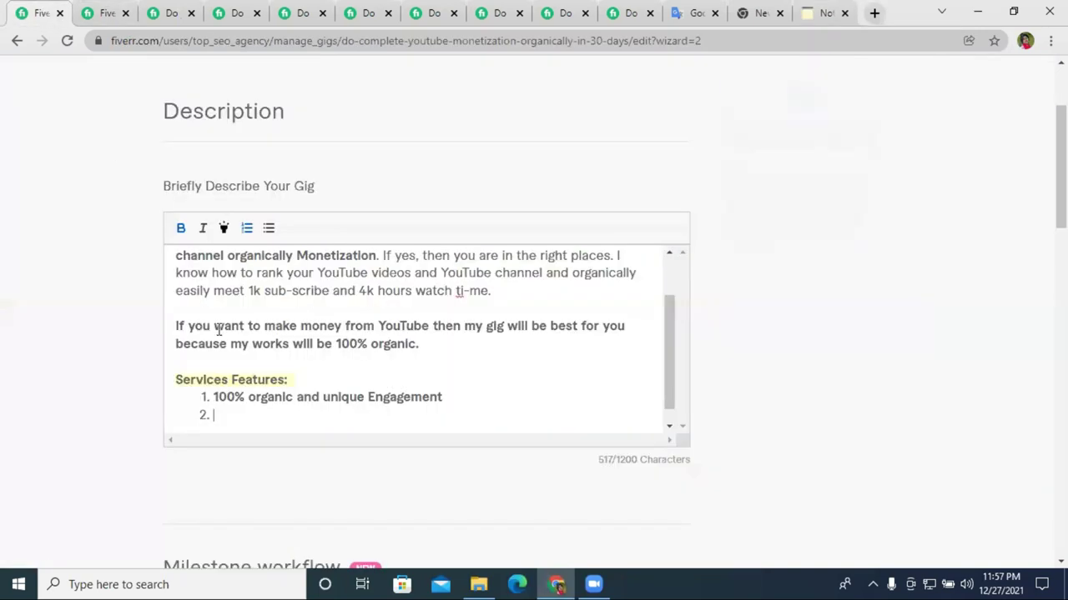
pyautogui.rightClick(227, 414)
pyautogui.click(275, 288)
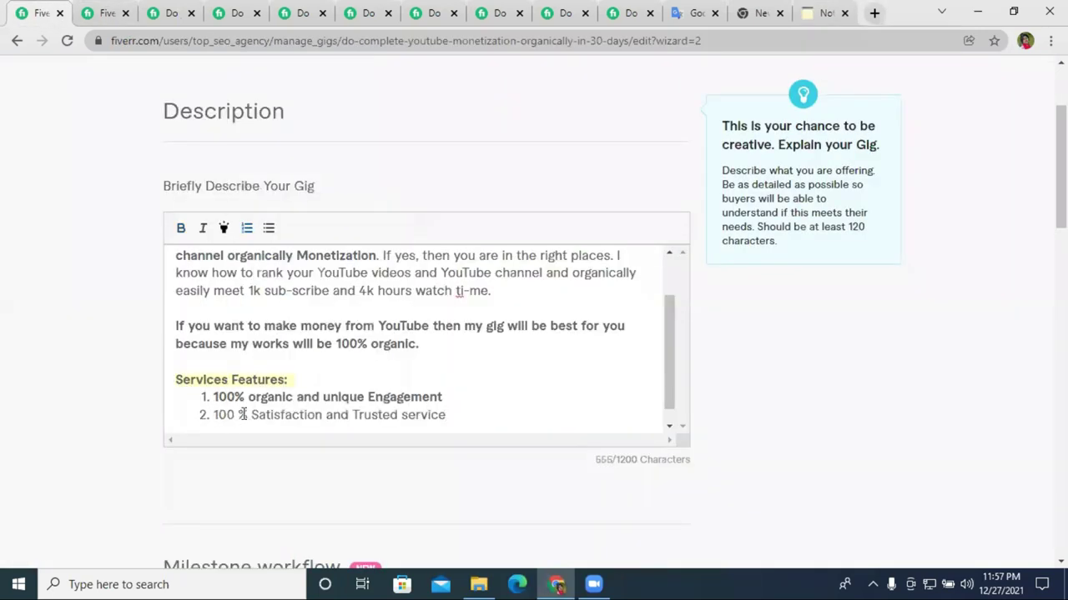
pyautogui.moveTo(251, 415); pyautogui.dragTo(210, 414)
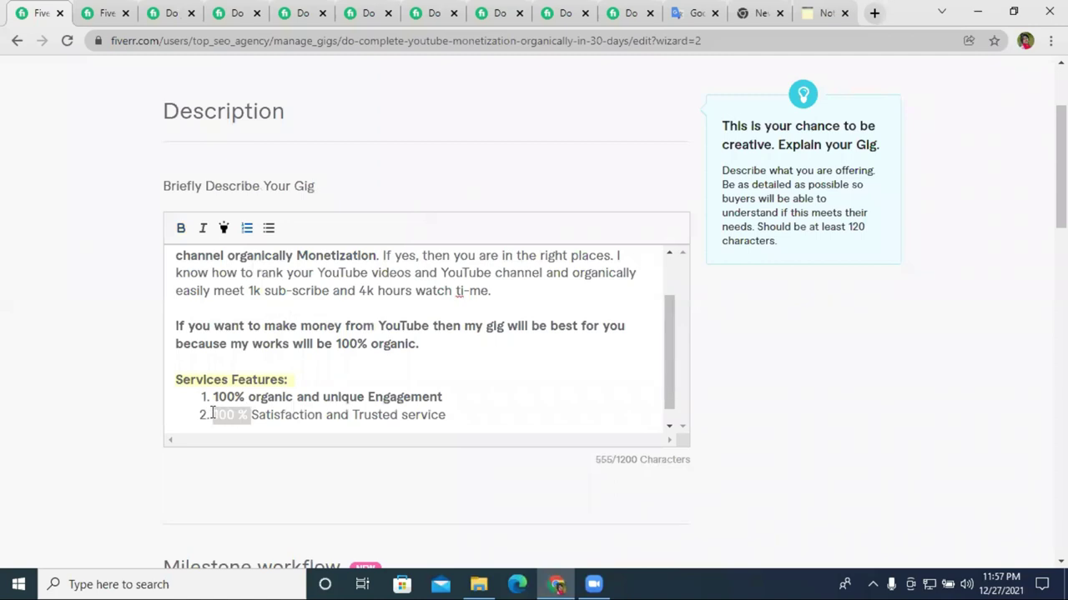
pyautogui.press('BackSpace')
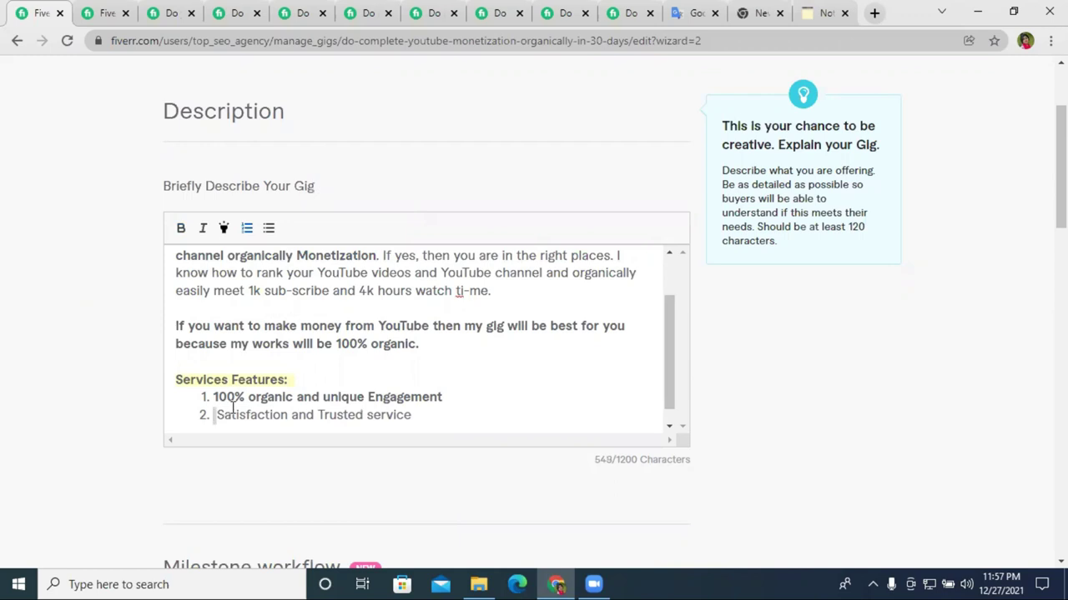
pyautogui.write('100%')
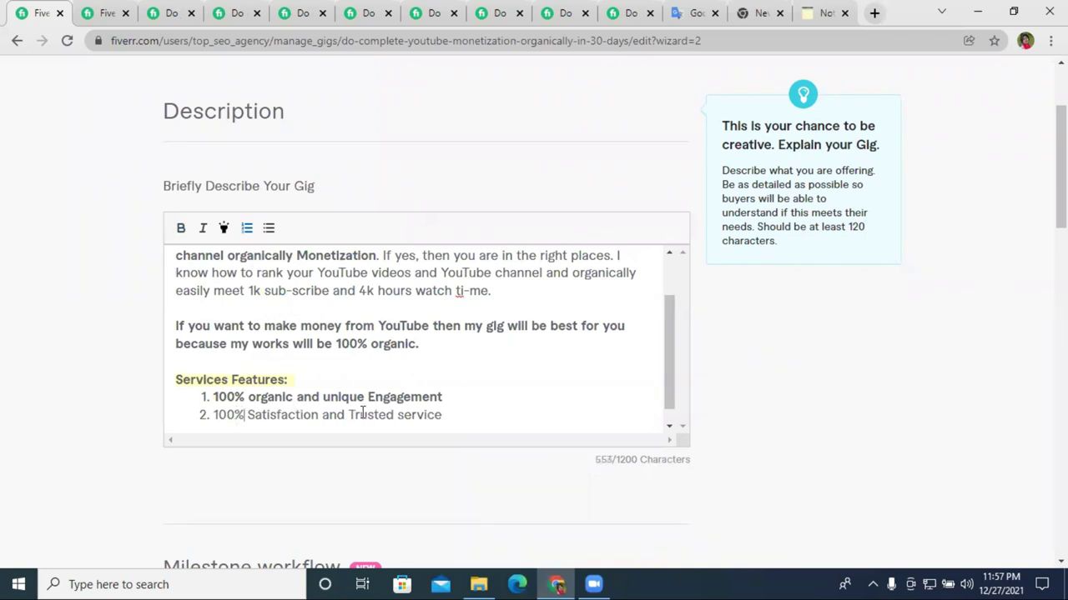
# Remove the bold formatting from the first list item and start a third item at the end of the list.
pyautogui.tripleClick(339, 397)
pyautogui.click(181, 229)
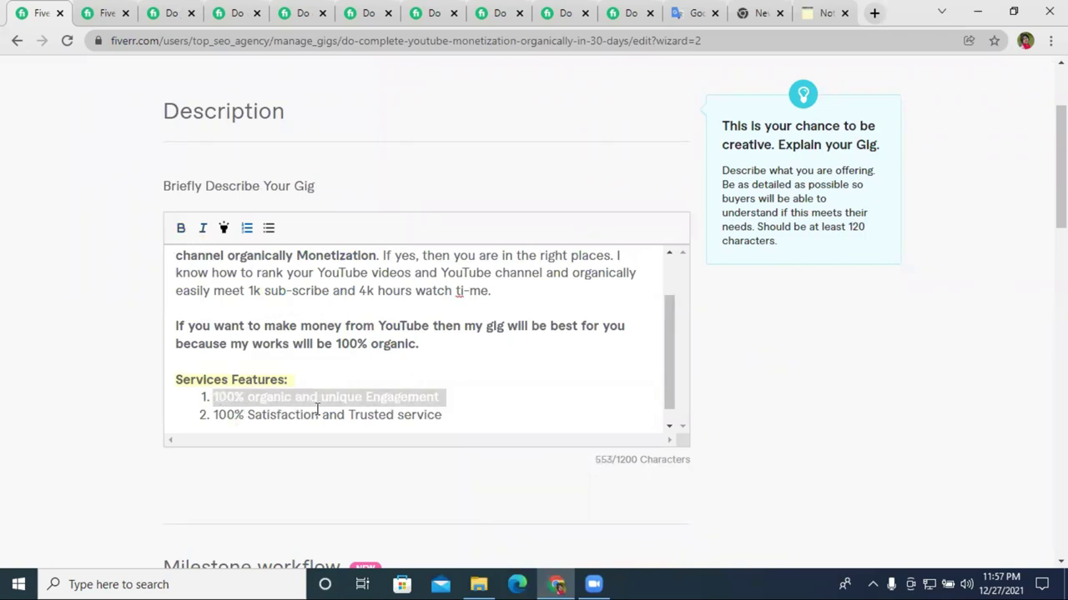
pyautogui.click(317, 414)
pyautogui.press('Return')
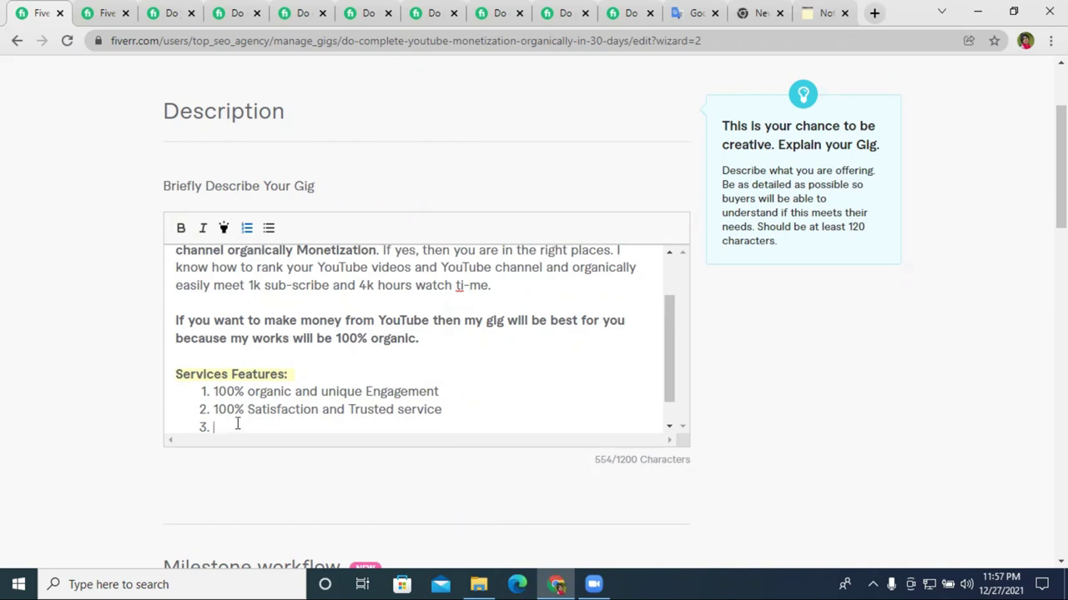
# Write "Audience from worldwide (Targeted Country )" as the third list item, fixing the spelling of "worldwide".
pyautogui.write('Au')
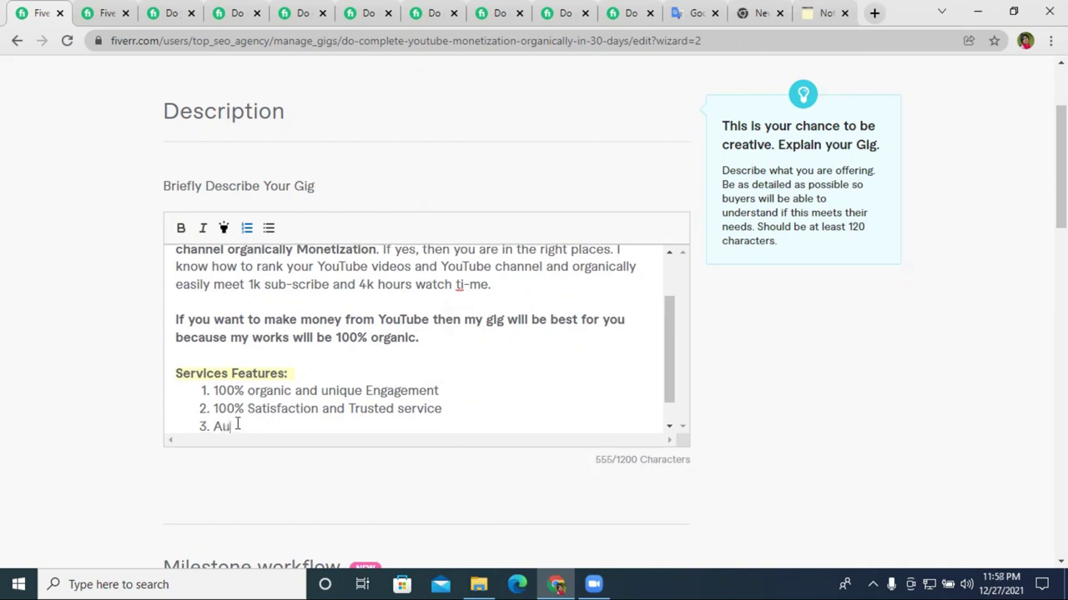
pyautogui.write('dience from ')
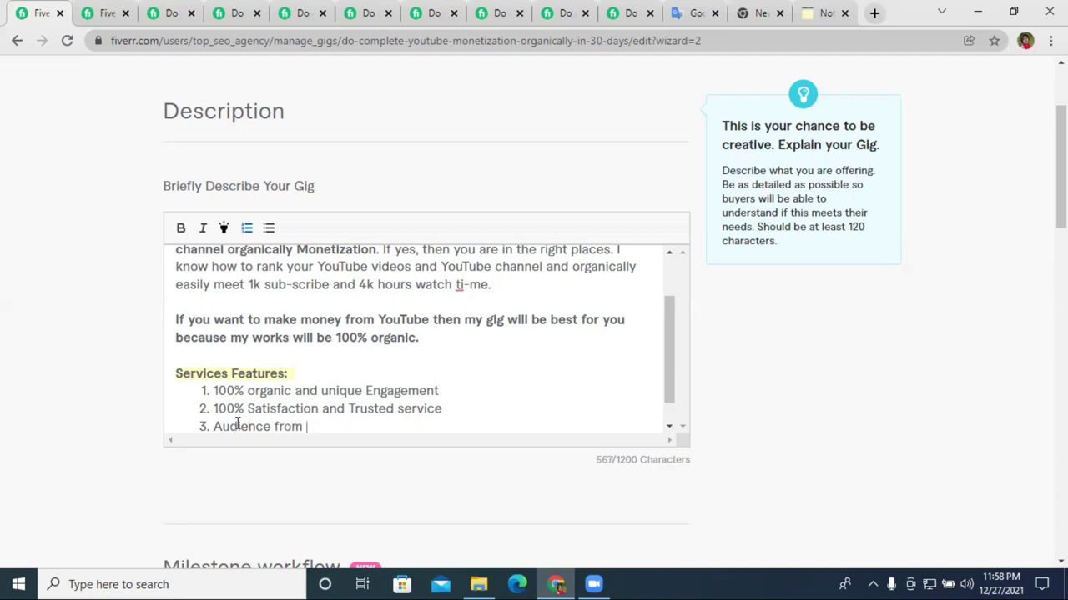
pyautogui.write('worl')
pyautogui.press('BackSpace')
pyautogui.press('BackSpace')
pyautogui.write('ldwide')
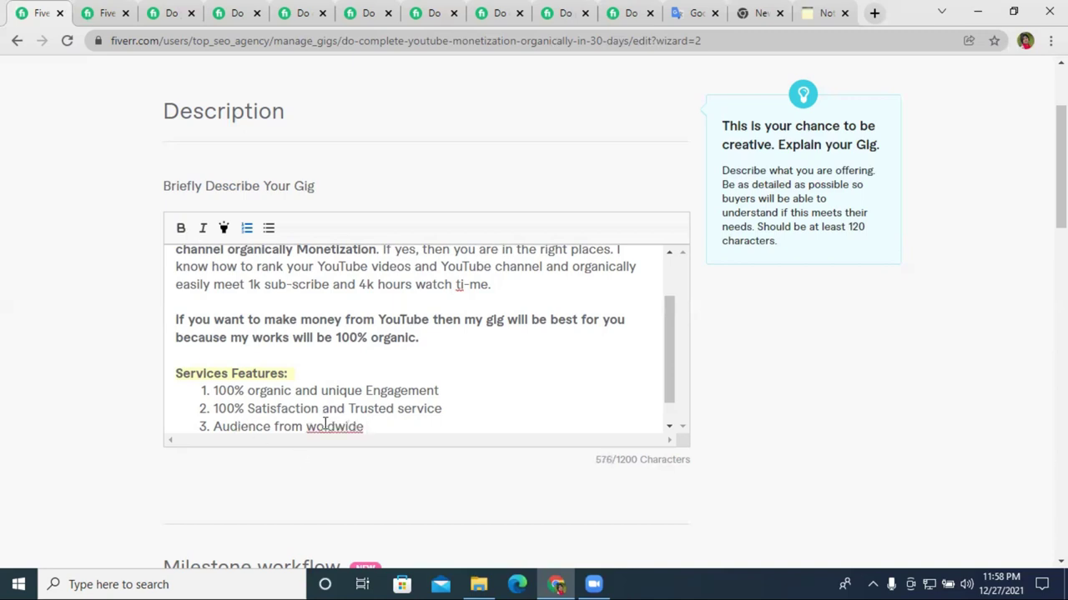
pyautogui.rightClick(327, 425)
pyautogui.click(406, 254)
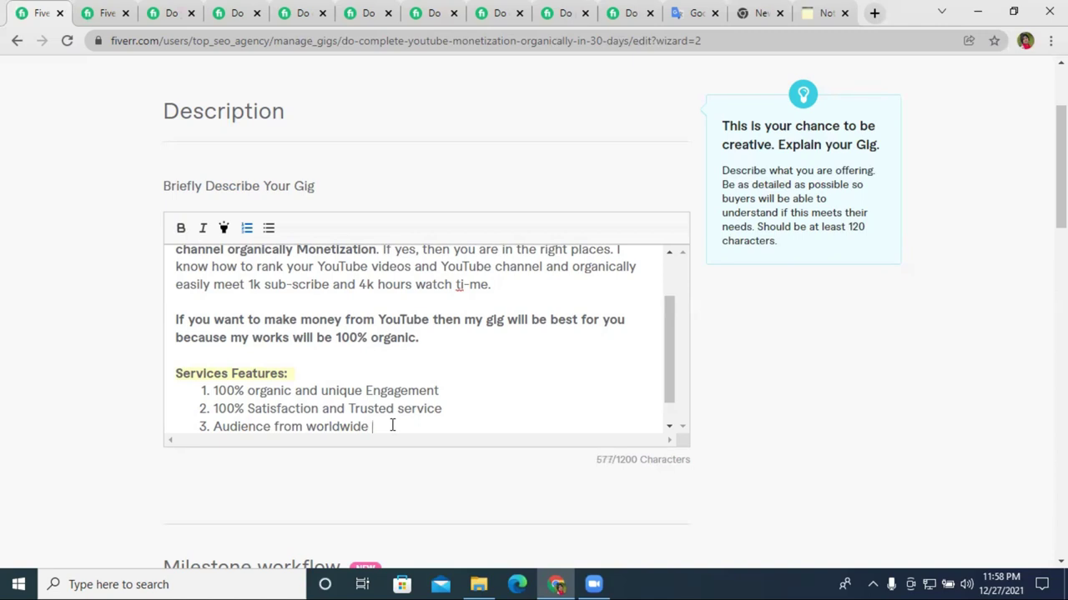
pyautogui.write('(Targeted Co')
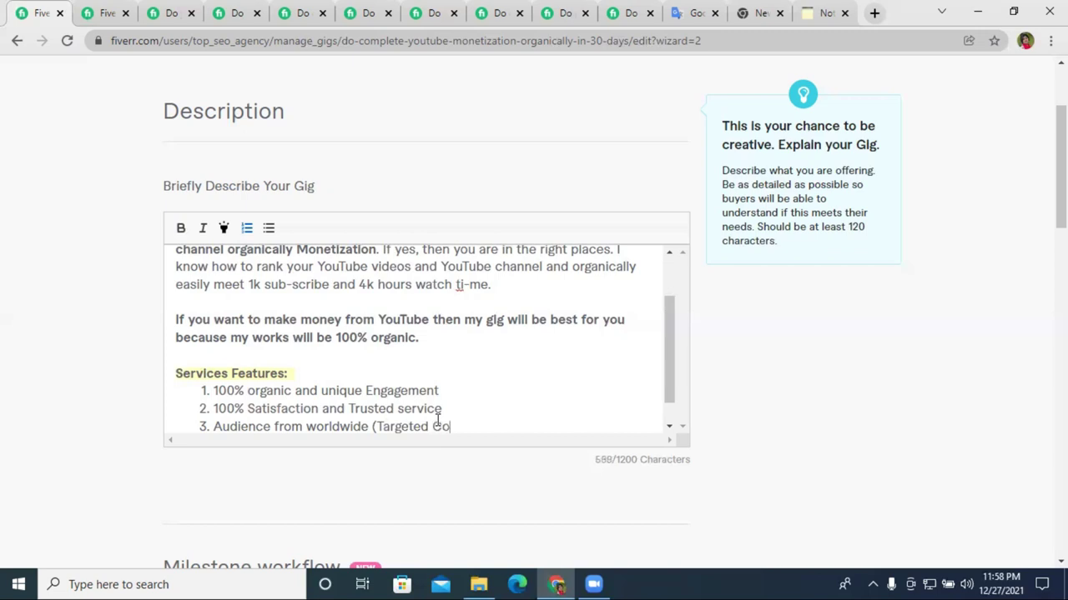
pyautogui.write('untry)')
pyautogui.click(482, 423)
pyautogui.scroll(-1, 517, 398)
# Check the competing gig's list of deliverables for ideas, and start a fourth item in the description's numbered list.
pyautogui.click(435, 11)
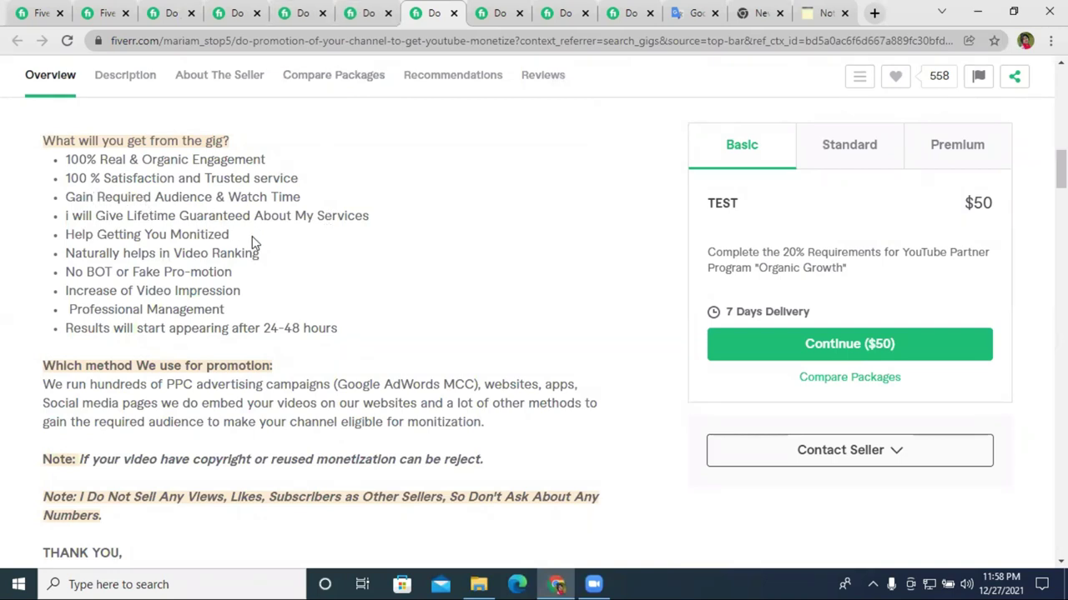
pyautogui.scroll(-1, 322, 253)
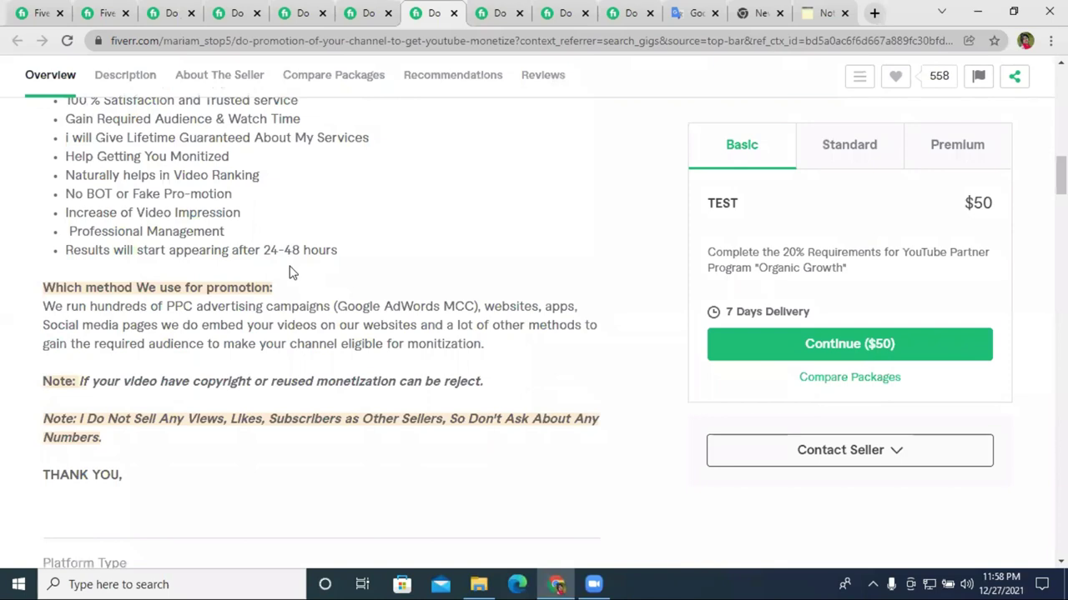
pyautogui.scroll(1, 161, 307)
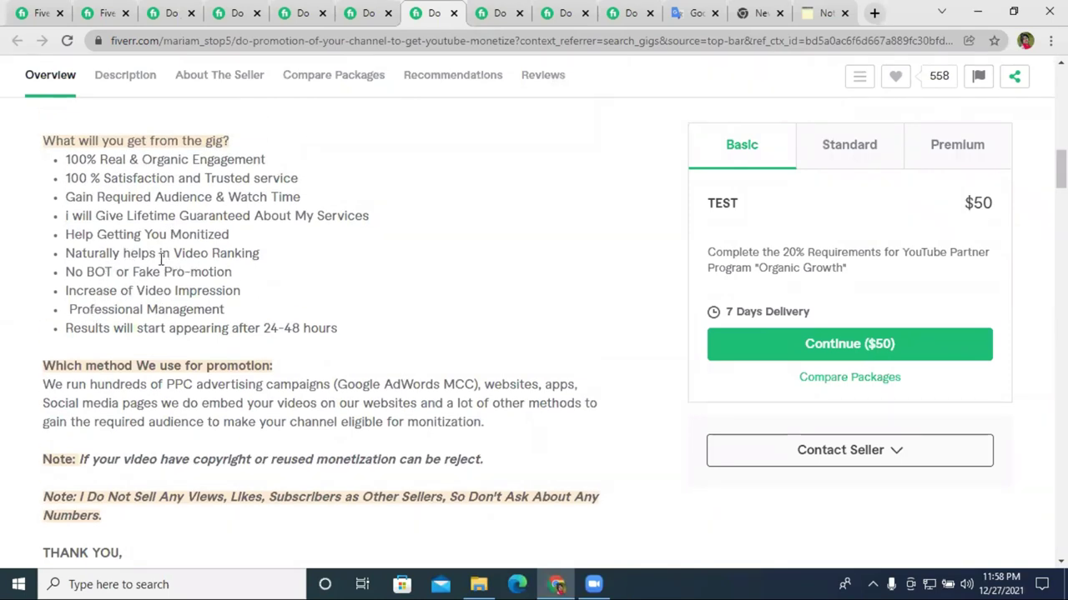
pyautogui.click(42, 12)
pyautogui.press('Return')
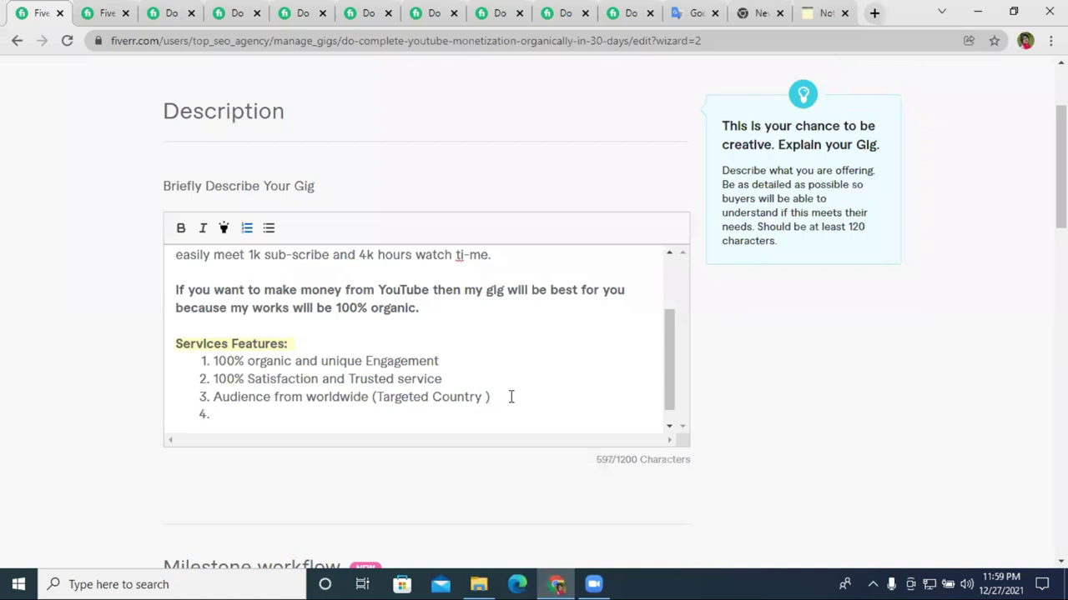
pyautogui.write('Help')
pyautogui.press('BackSpace')
pyautogui.press('BackSpace')
pyautogui.press('BackSpace')
pyautogui.press('BackSpace')
pyautogui.press('BackSpace')
# Write "improve SEO Ranking of video" as the fourth list item, correct the misspelled "improbe", and start a fifth item.
pyautogui.write('improbe')
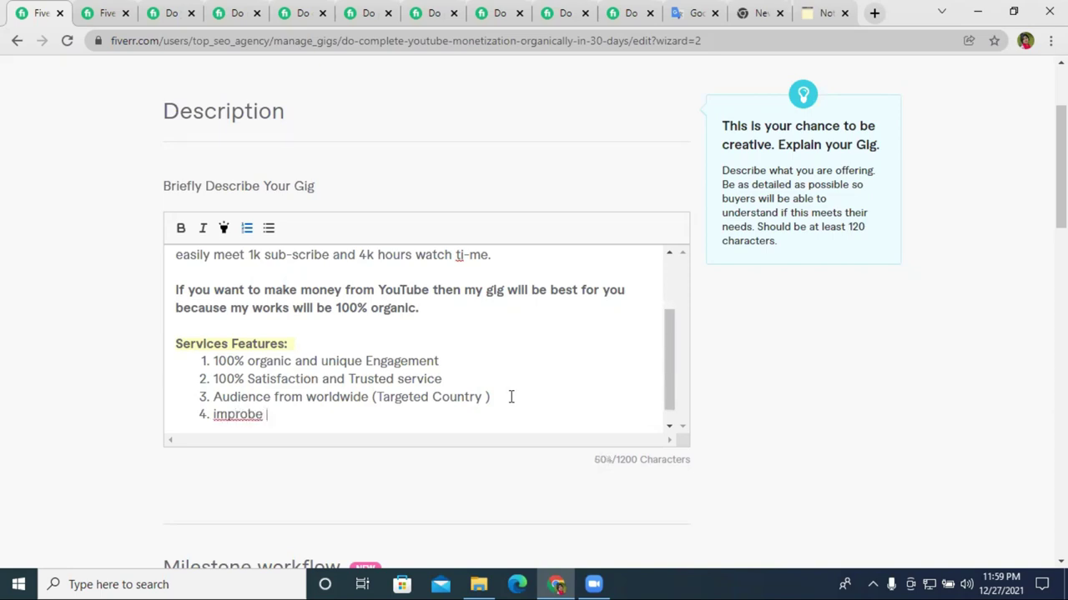
pyautogui.rightClick(252, 415)
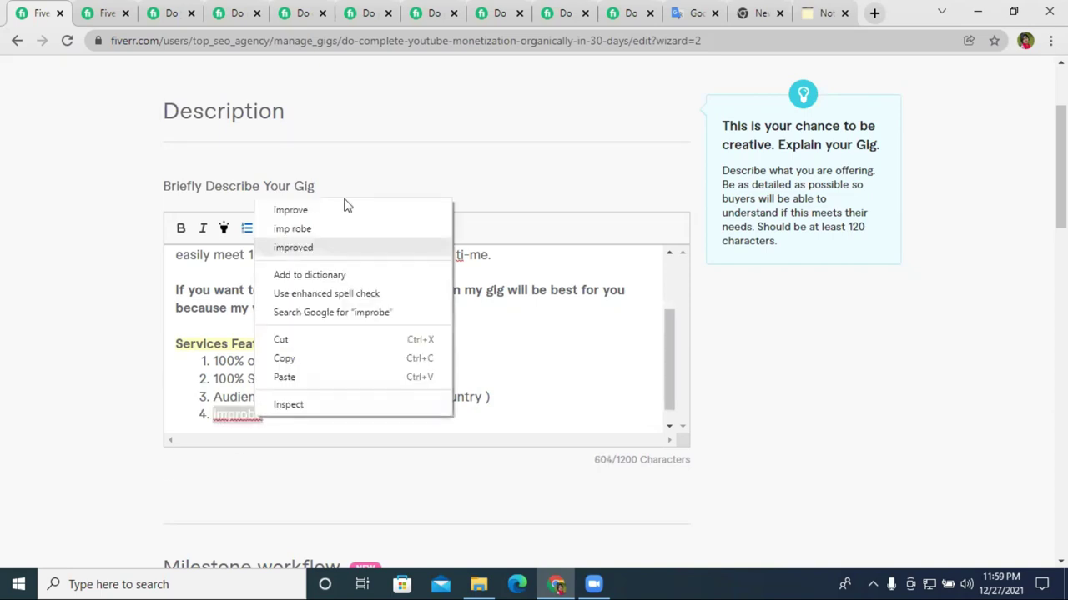
pyautogui.click(344, 210)
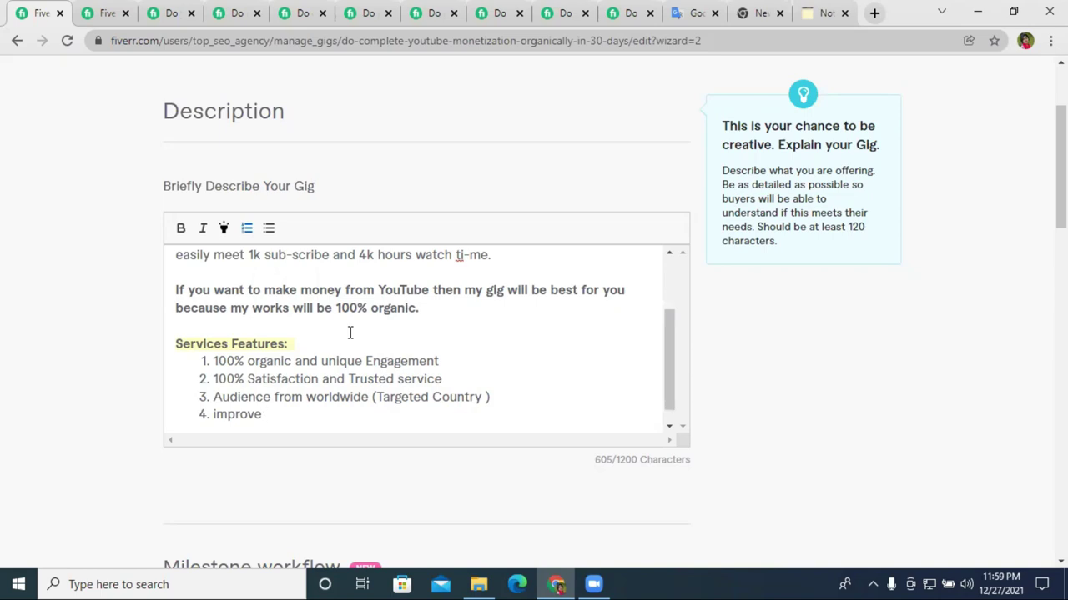
pyautogui.write('V')
pyautogui.press('BackSpace')
pyautogui.write('SEO Ranking')
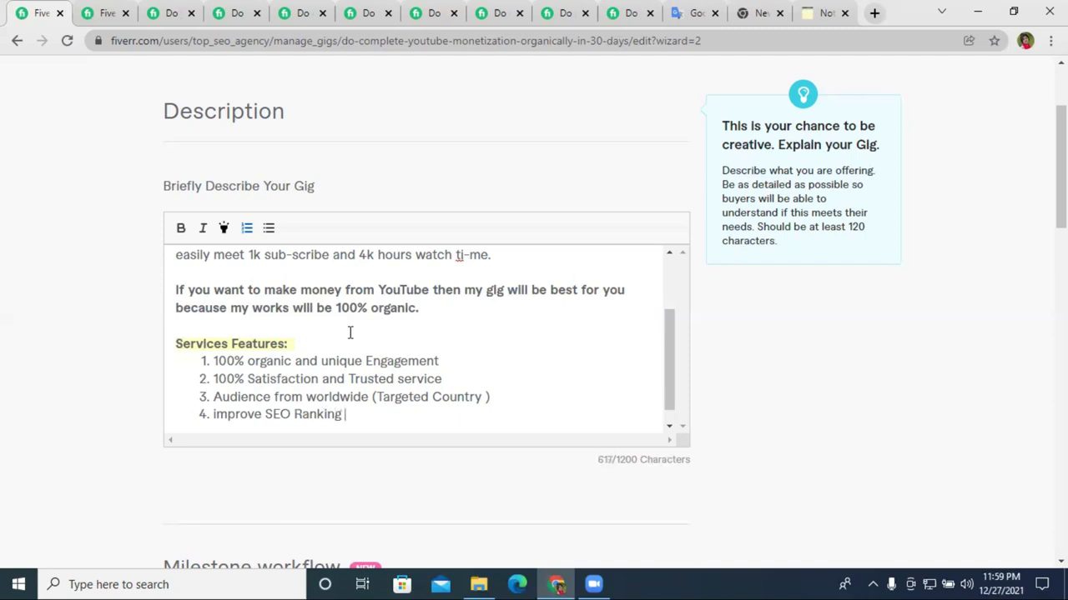
pyautogui.write(' of video')
pyautogui.press('Return')
# Look through the competing gigs' descriptions and feature lists for an idea for the fifth list item.
pyautogui.click(430, 13)
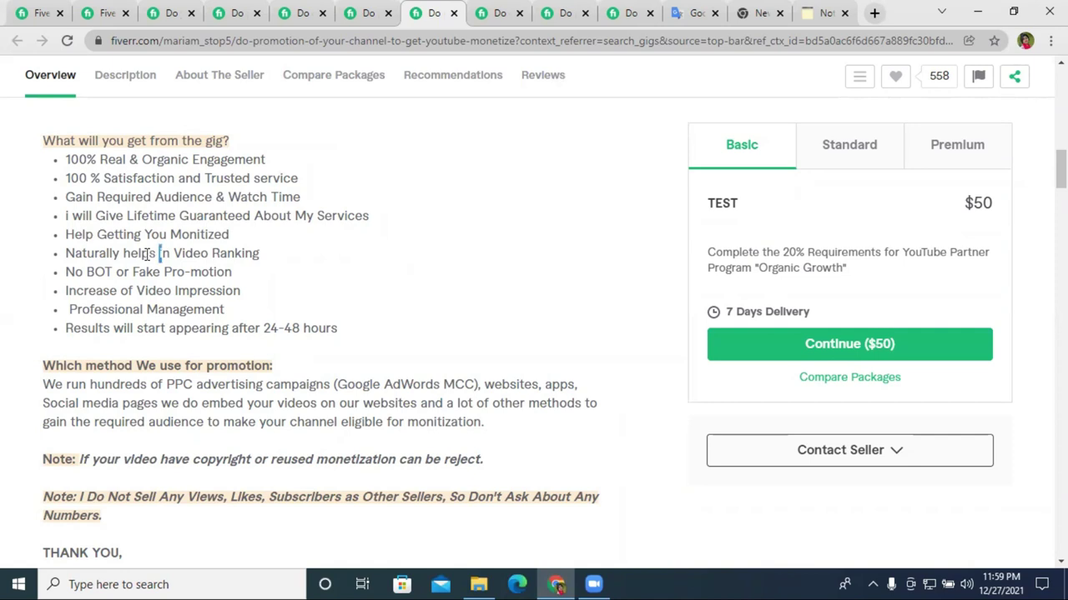
pyautogui.moveTo(162, 253); pyautogui.dragTo(106, 253)
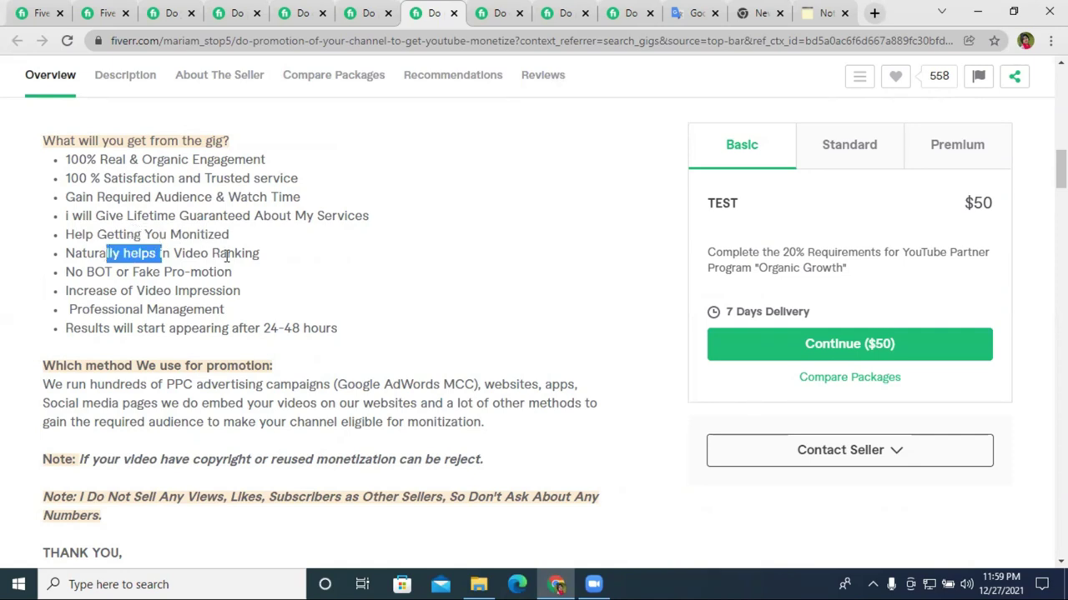
pyautogui.moveTo(102, 292); pyautogui.dragTo(189, 287)
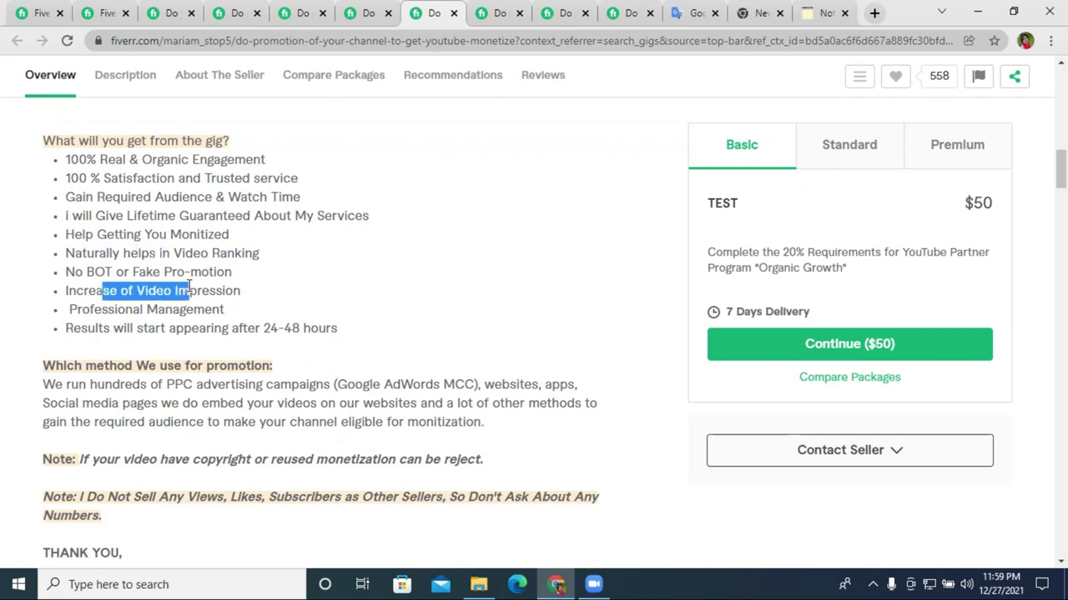
pyautogui.moveTo(125, 275); pyautogui.dragTo(186, 276)
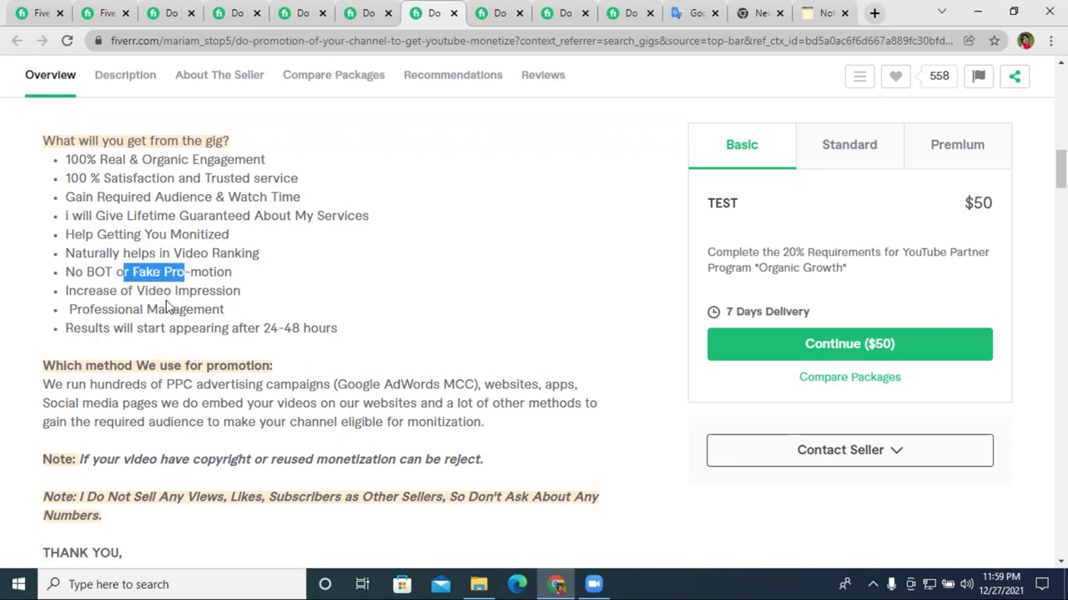
pyautogui.hotkey('ctrl', 'Tab')
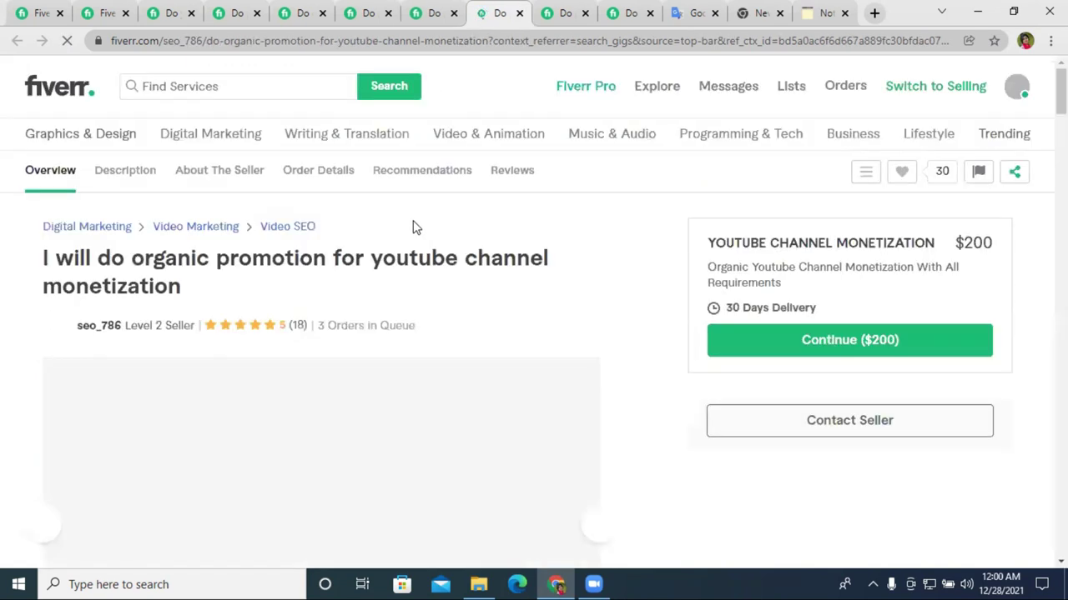
pyautogui.scroll(-9, 372, 246)
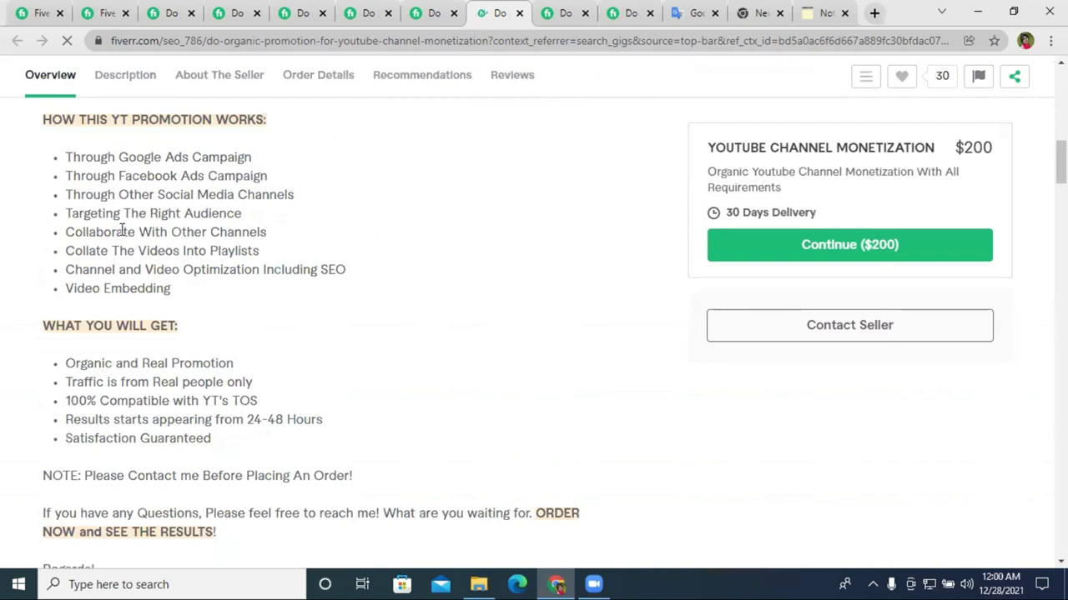
pyautogui.click(564, 10)
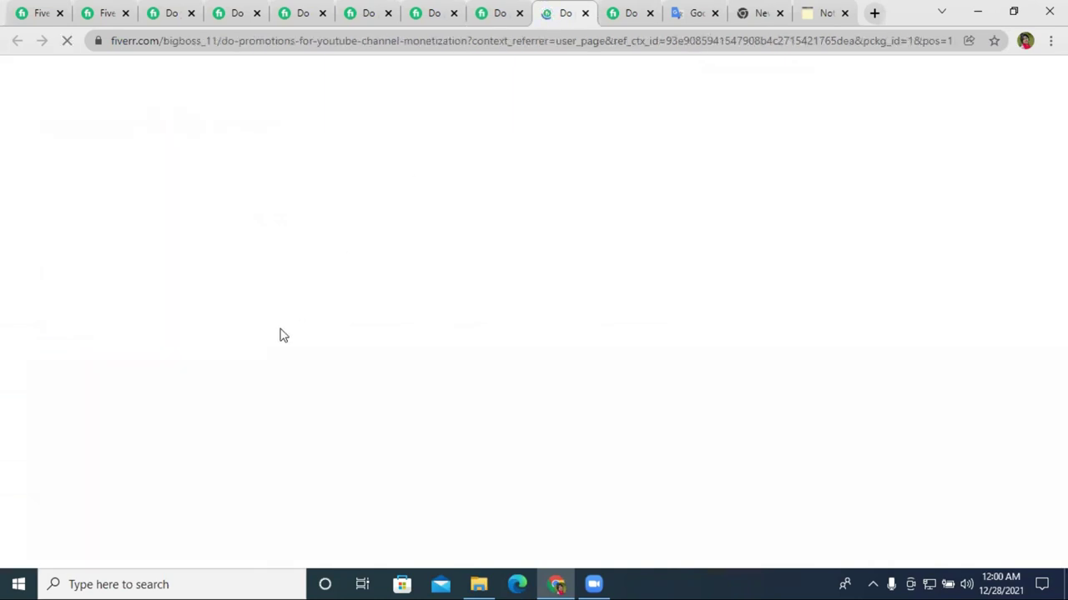
pyautogui.scroll(5, 376, 317)
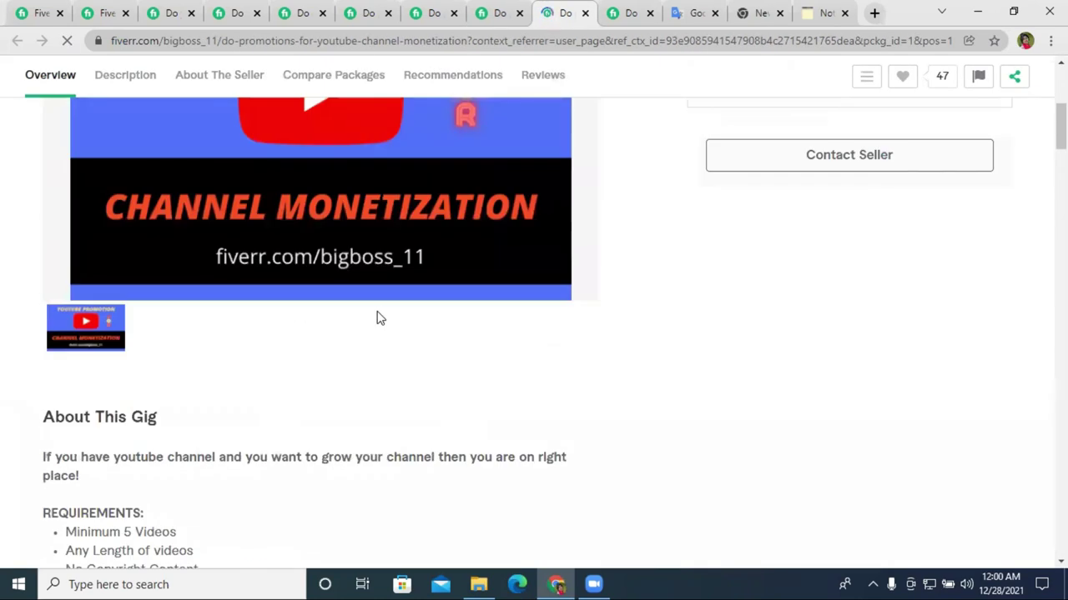
pyautogui.scroll(-2, 376, 317)
pyautogui.click(299, 8)
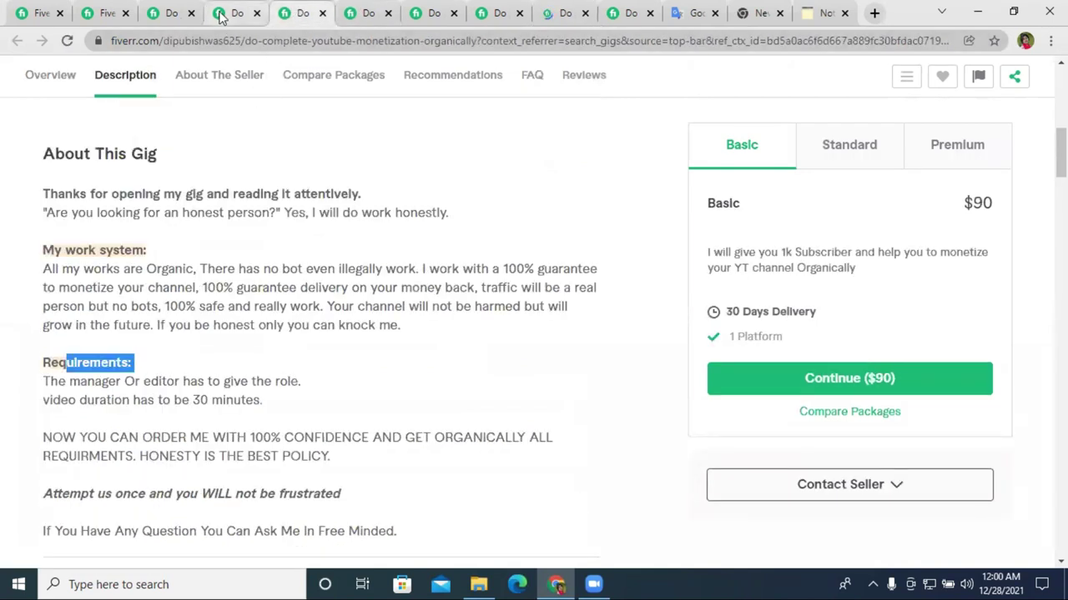
pyautogui.click(236, 10)
pyautogui.scroll(-1, 166, 350)
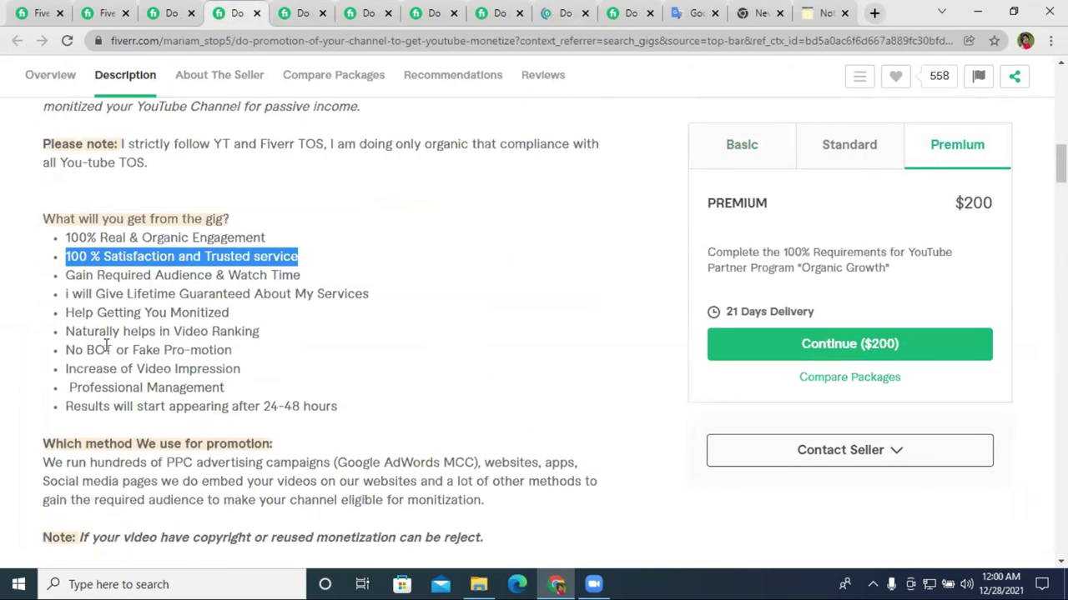
pyautogui.click(169, 13)
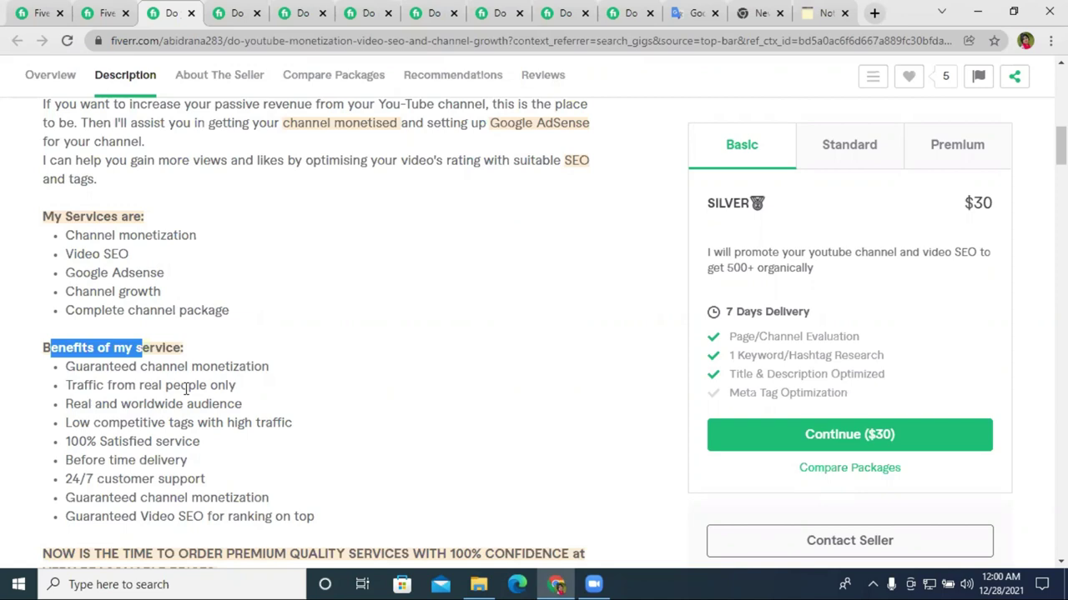
pyautogui.scroll(-1, 187, 388)
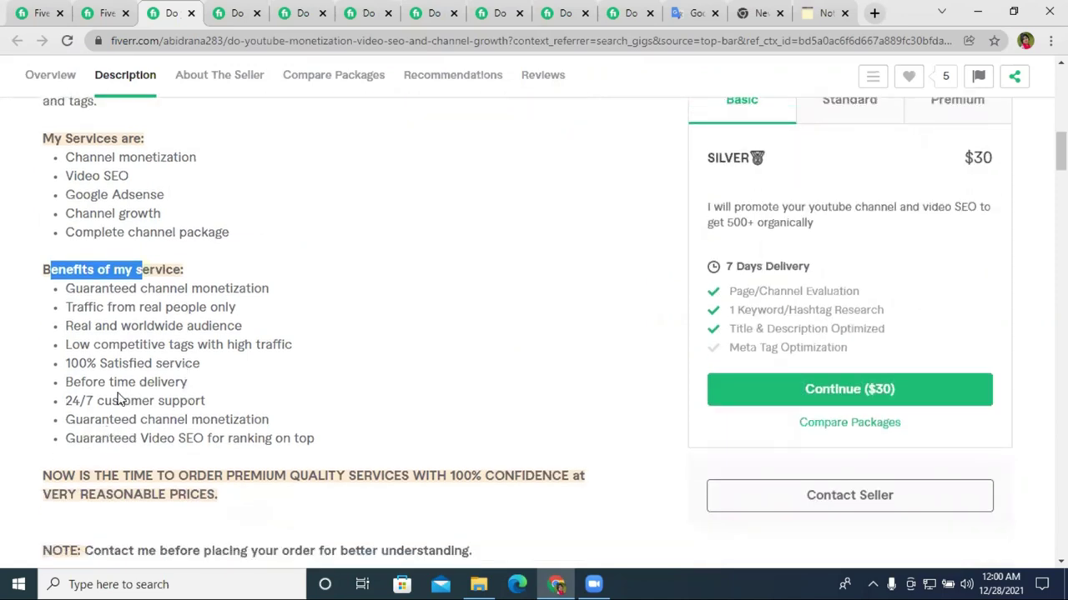
# Copy the "No BOT or Fake Pro-motion" line from the competing gig and re-copy it as plain text through the online notepad.
pyautogui.hotkey('ctrl', 'Tab')
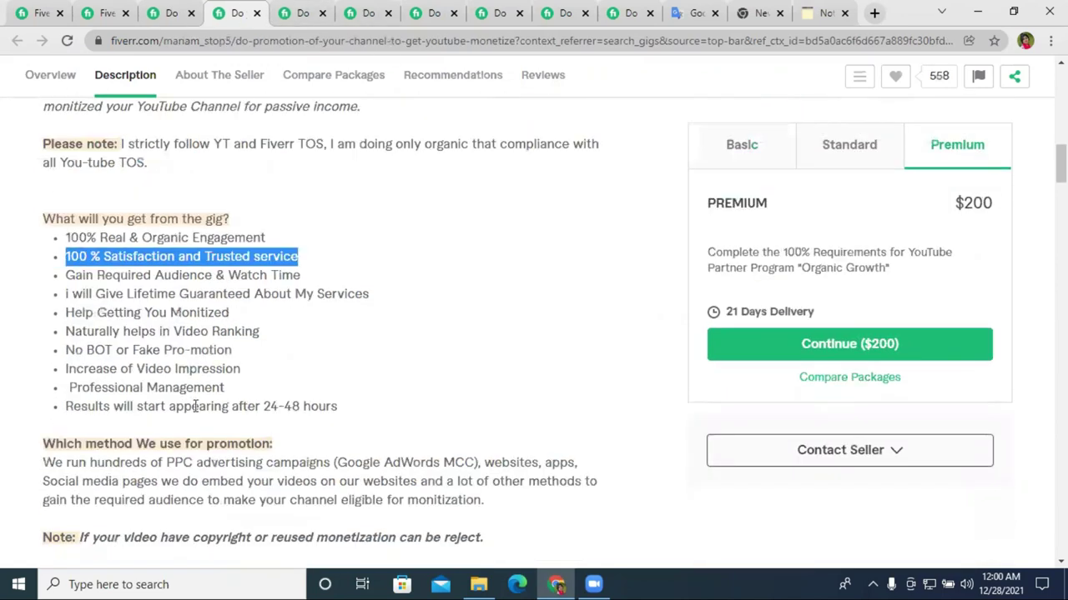
pyautogui.moveTo(68, 350); pyautogui.dragTo(234, 350)
pyautogui.rightClick(234, 350)
pyautogui.click(275, 358)
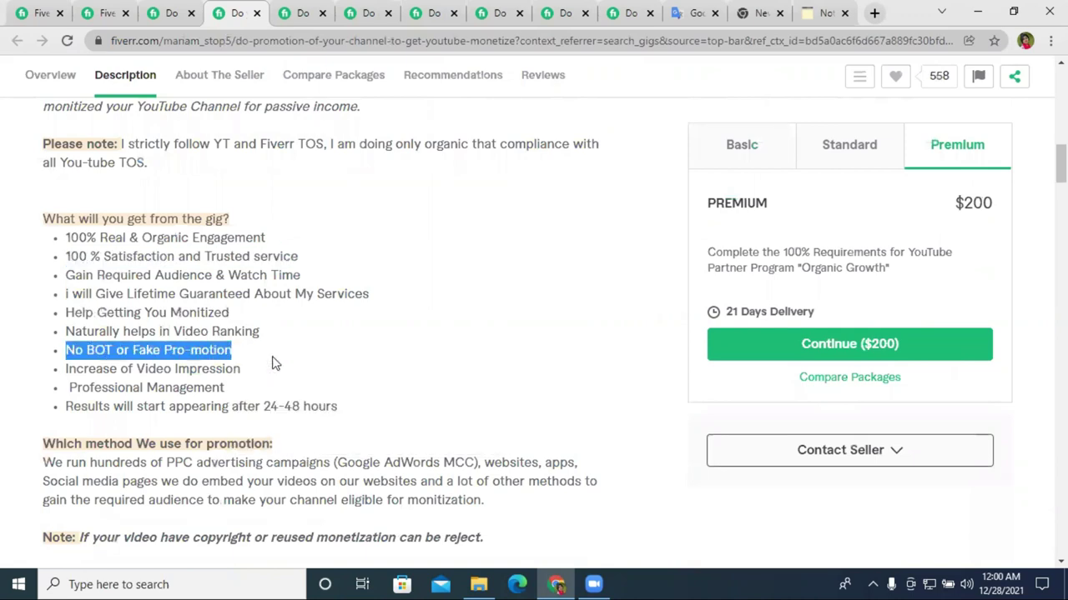
pyautogui.click(816, 12)
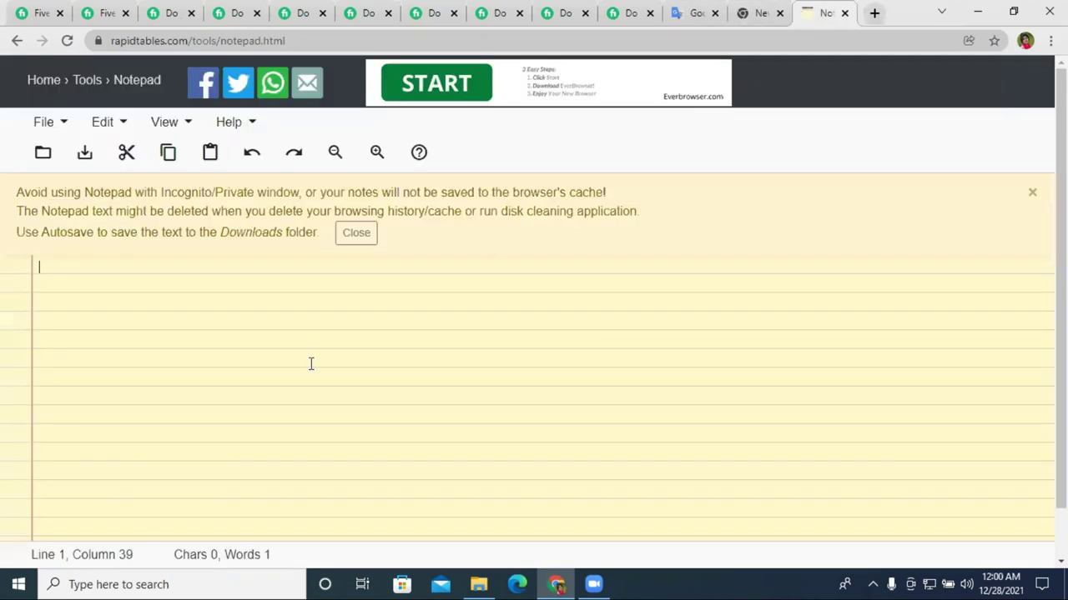
pyautogui.rightClick(170, 263)
pyautogui.click(228, 386)
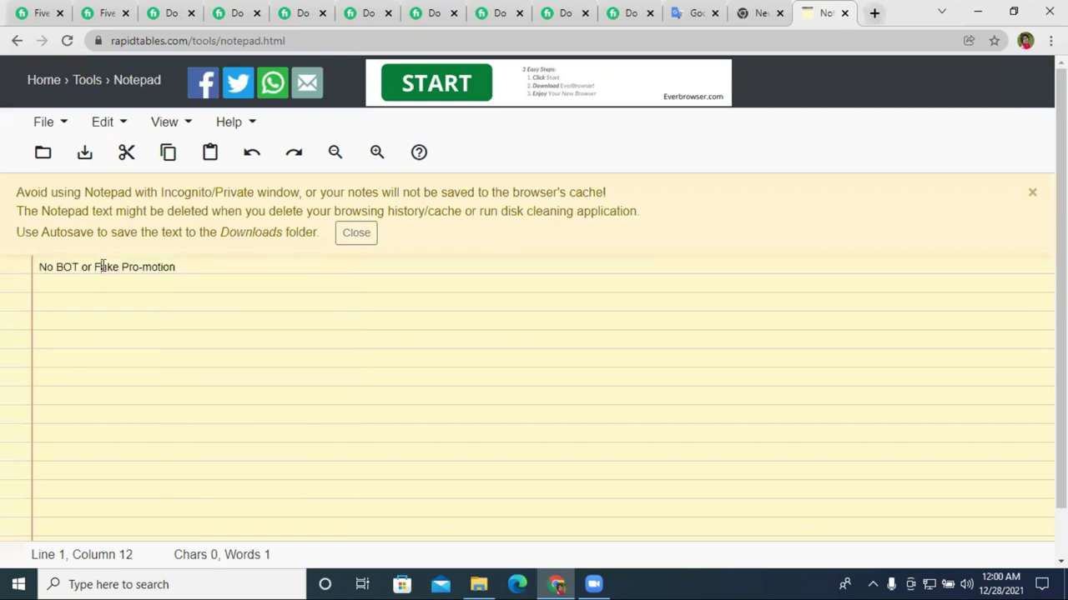
pyautogui.tripleClick(103, 266)
pyautogui.rightClick(104, 266)
pyautogui.click(157, 307)
# Paste "No BOT or Fake Pro-motion" as the fifth item of the gig description's list and remove its leading space.
pyautogui.hotkey('ctrl', '1')
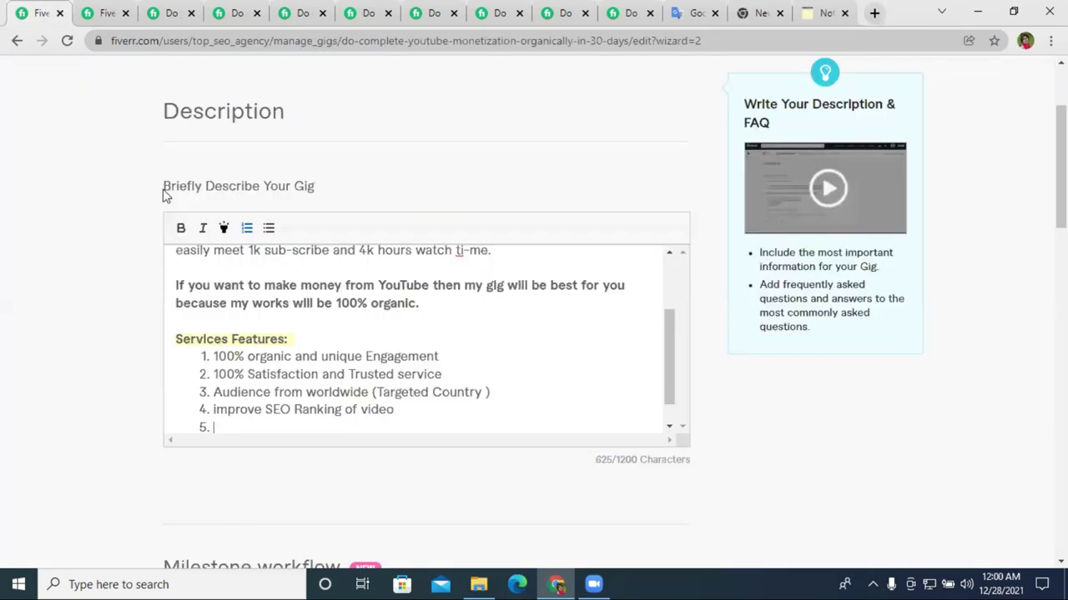
pyautogui.rightClick(254, 426)
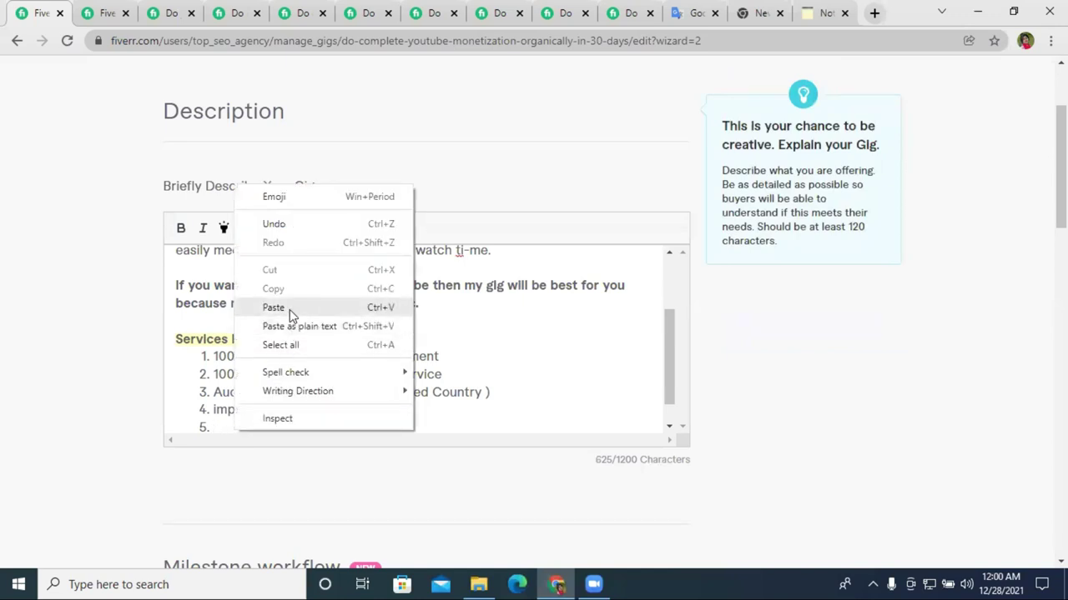
pyautogui.click(290, 309)
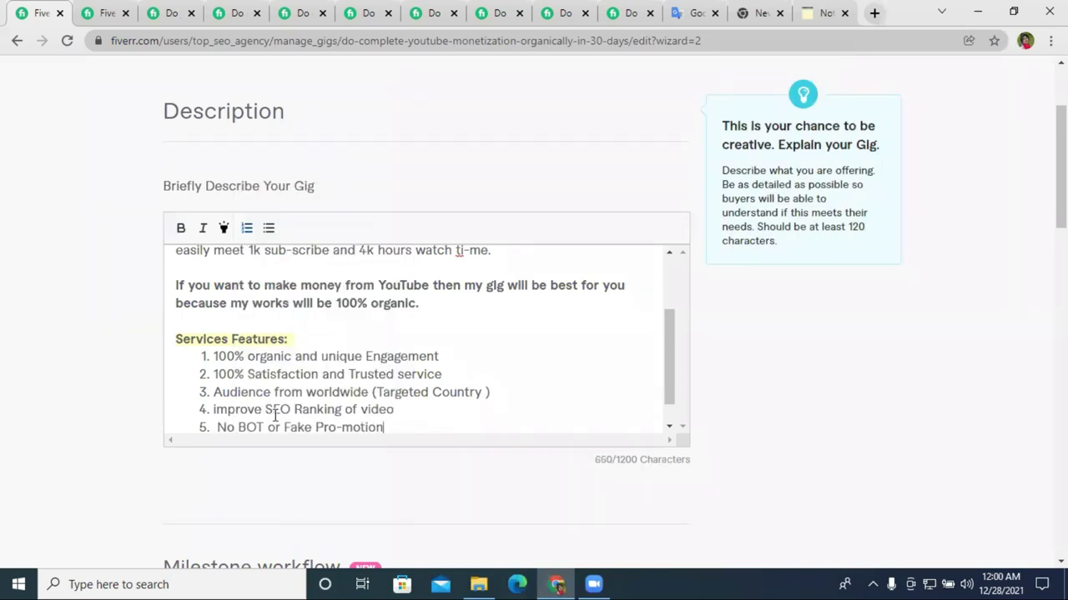
pyautogui.click(217, 428)
pyautogui.press('BackSpace')
pyautogui.scroll(3, 408, 320)
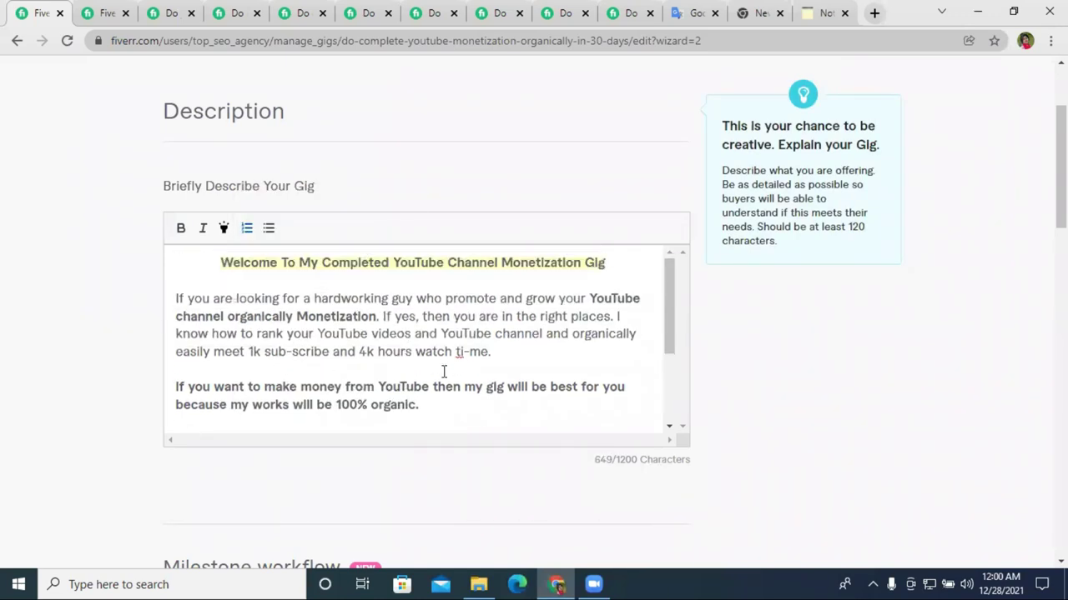
pyautogui.moveTo(442, 402); pyautogui.dragTo(175, 297)
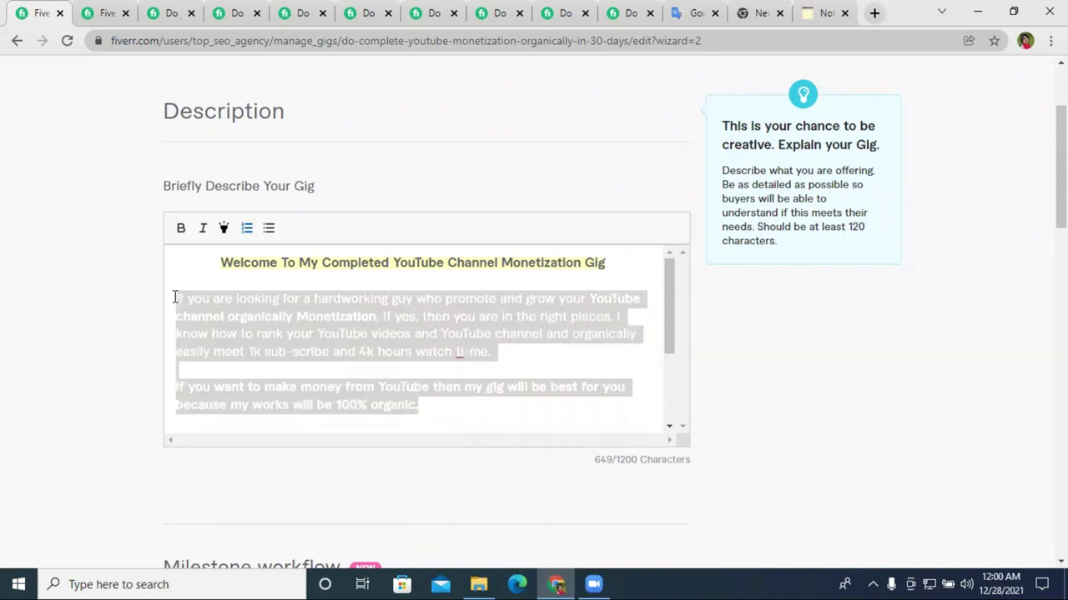
pyautogui.click(429, 342)
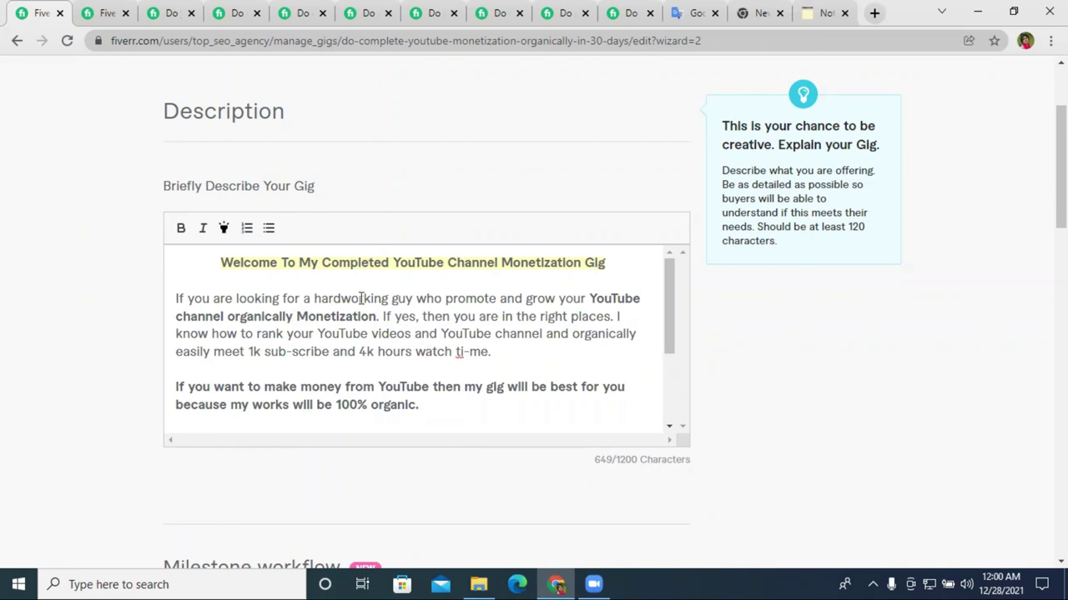
# Start a sixth item below "No BOT or Fake Pro-motion" in the gig description's Services Features list.
pyautogui.scroll(-3, 372, 309)
pyautogui.scroll(3, 384, 322)
pyautogui.scroll(-3, 422, 344)
pyautogui.scroll(-1, 424, 344)
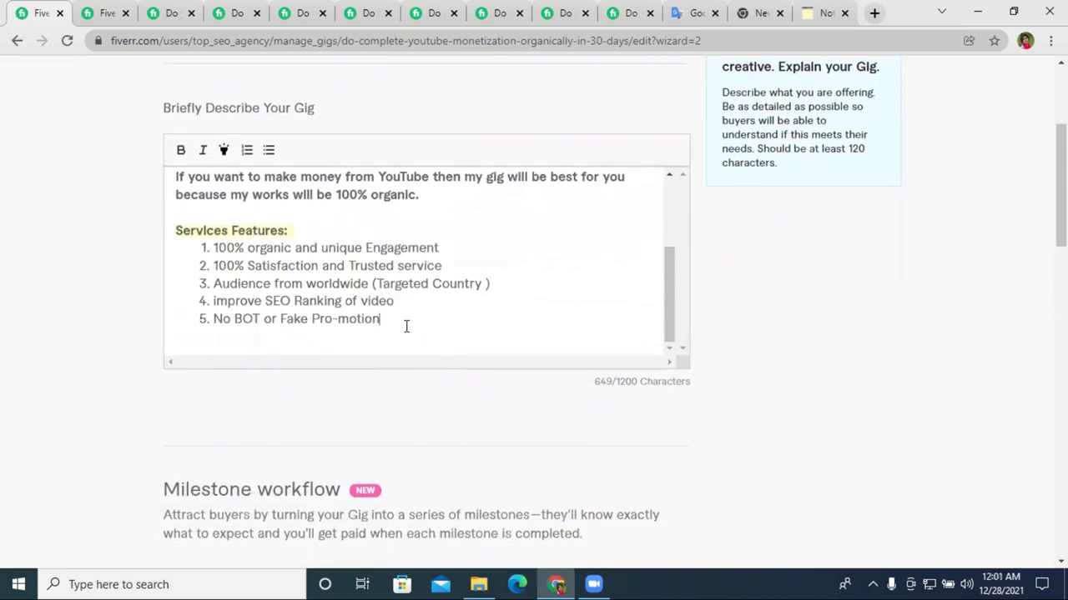
pyautogui.click(406, 326)
pyautogui.press('Return')
# Copy the "Gain Required Audience & Watch Time" line from the competing gig and re-copy it as plain text through the online notepad.
pyautogui.click(237, 12)
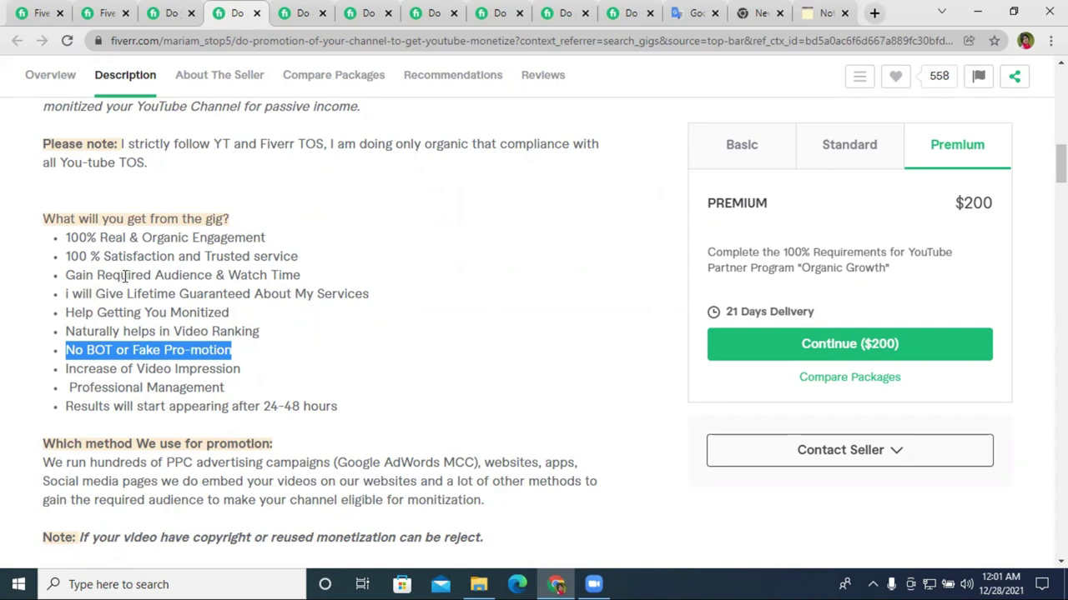
pyautogui.moveTo(74, 280)
pyautogui.mouseDown()
pyautogui.moveTo(277, 276)
pyautogui.moveTo(67, 284)
pyautogui.mouseUp()
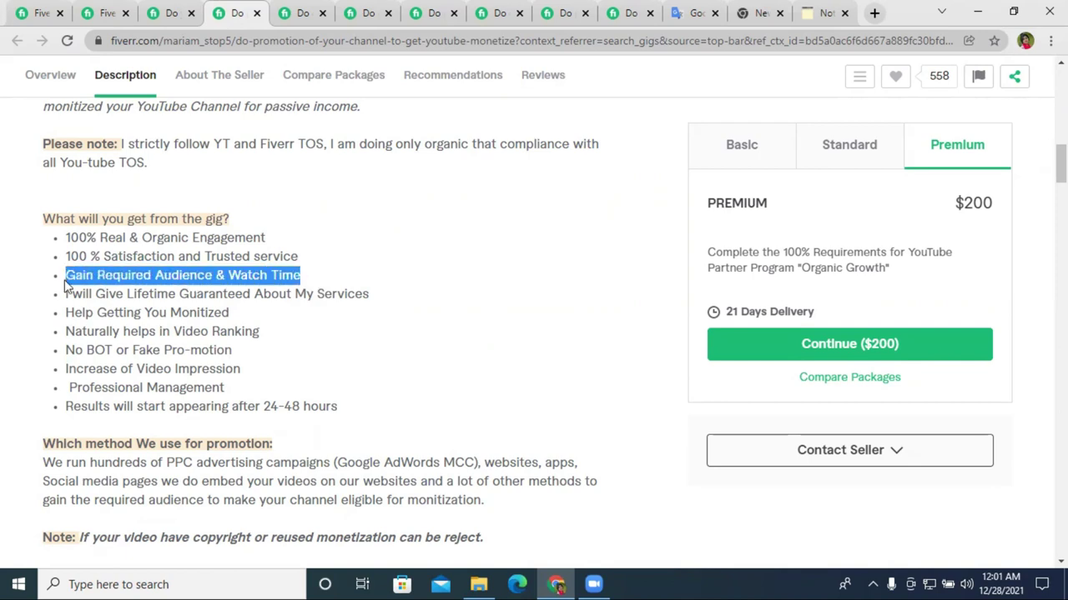
pyautogui.rightClick(66, 281)
pyautogui.click(112, 291)
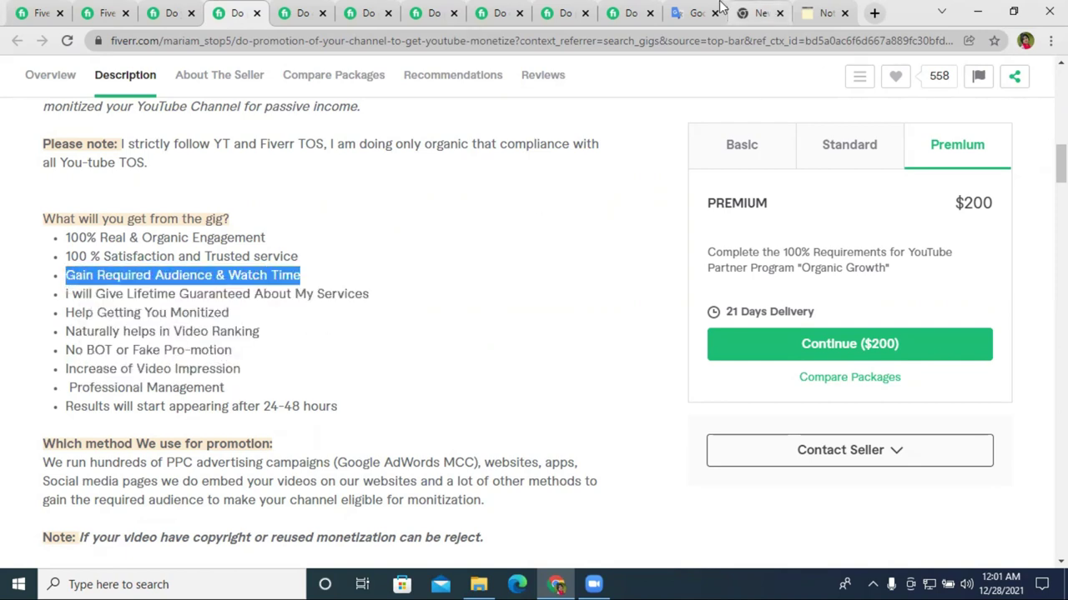
pyautogui.click(695, 10)
pyautogui.rightClick(277, 225)
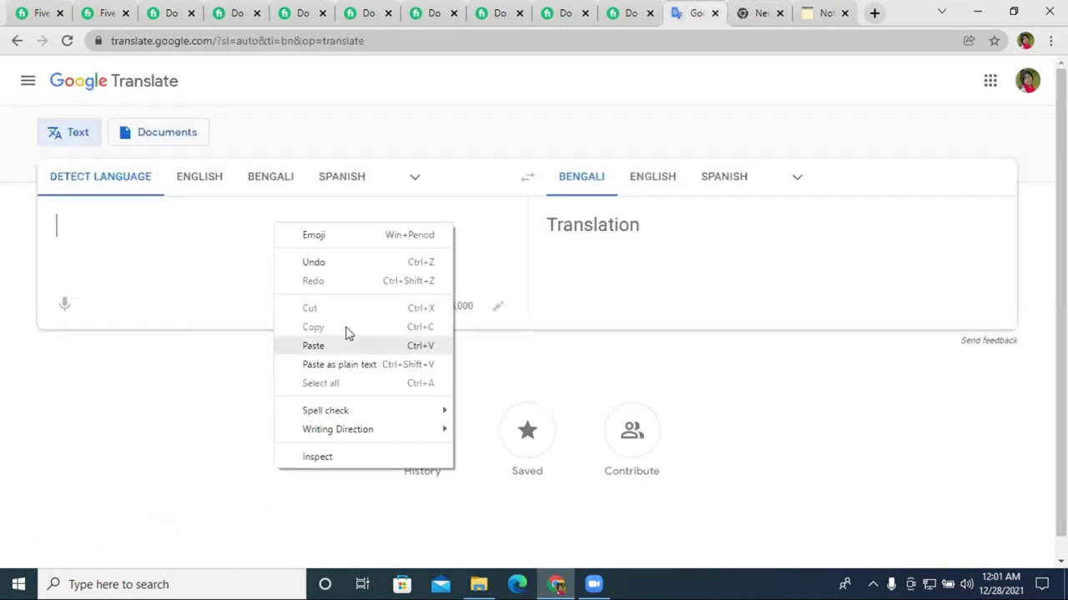
pyautogui.click(820, 10)
pyautogui.rightClick(161, 260)
pyautogui.click(196, 381)
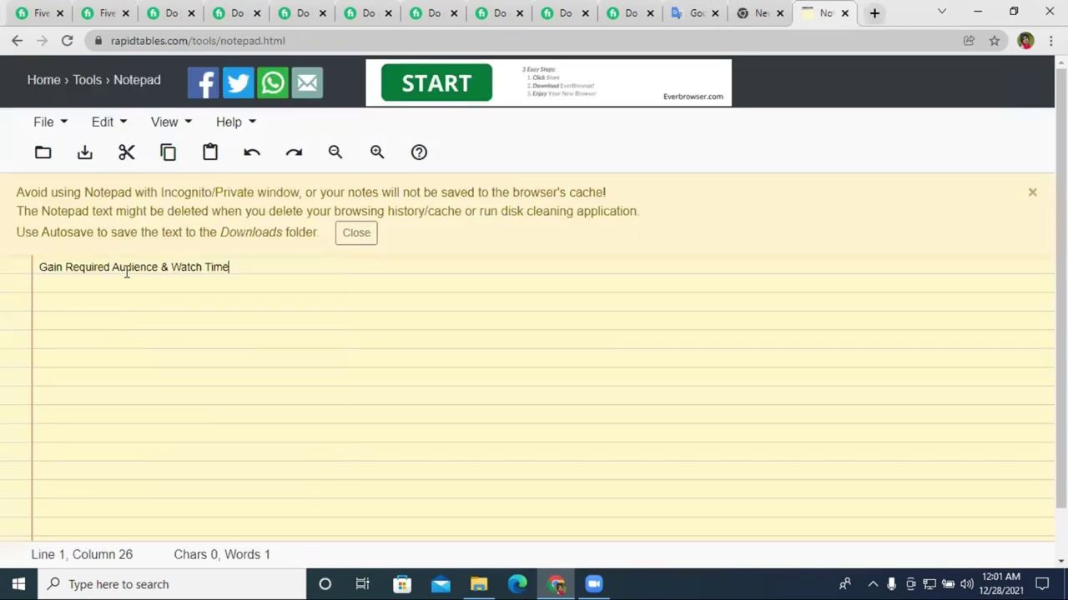
pyautogui.tripleClick(126, 270)
pyautogui.rightClick(126, 266)
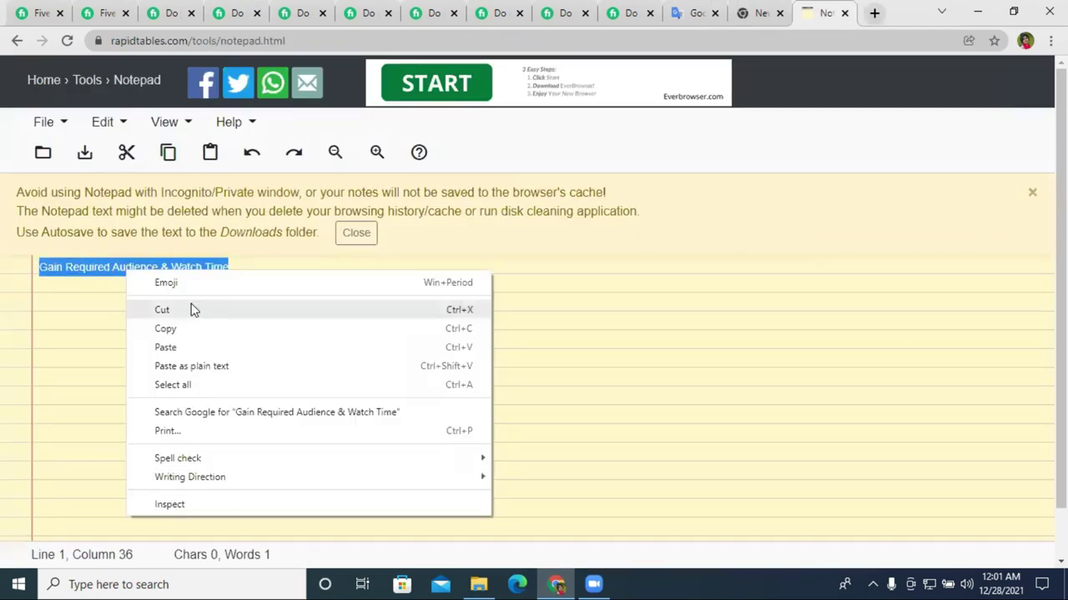
# Paste "Gain Required Audience & Watch Time" as the sixth item of the gig description's Services Features list.
pyautogui.click(84, 9)
pyautogui.click(58, 7)
pyautogui.rightClick(246, 331)
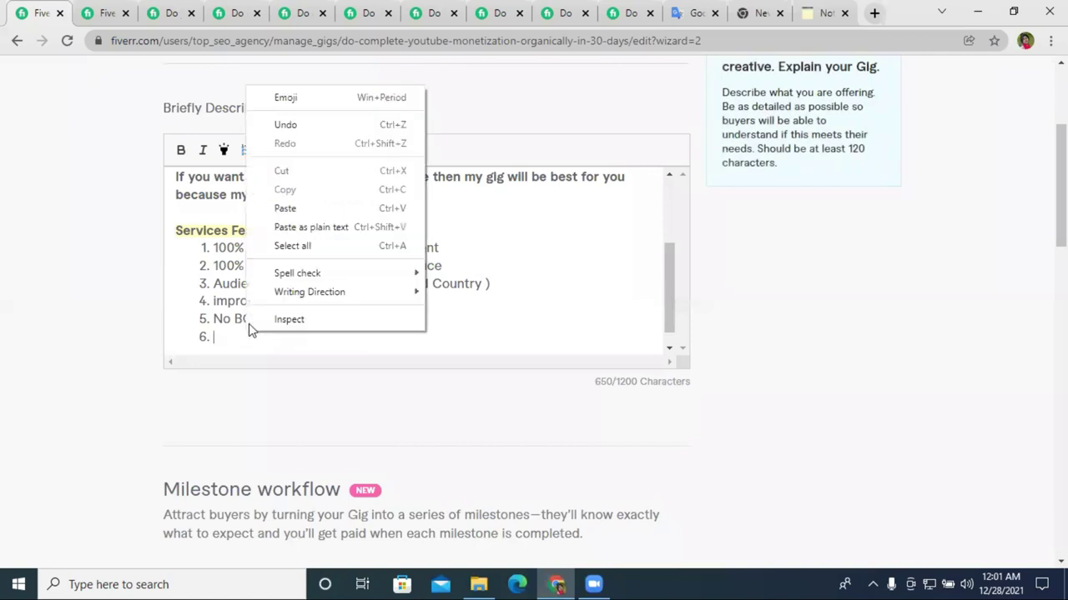
pyautogui.click(285, 209)
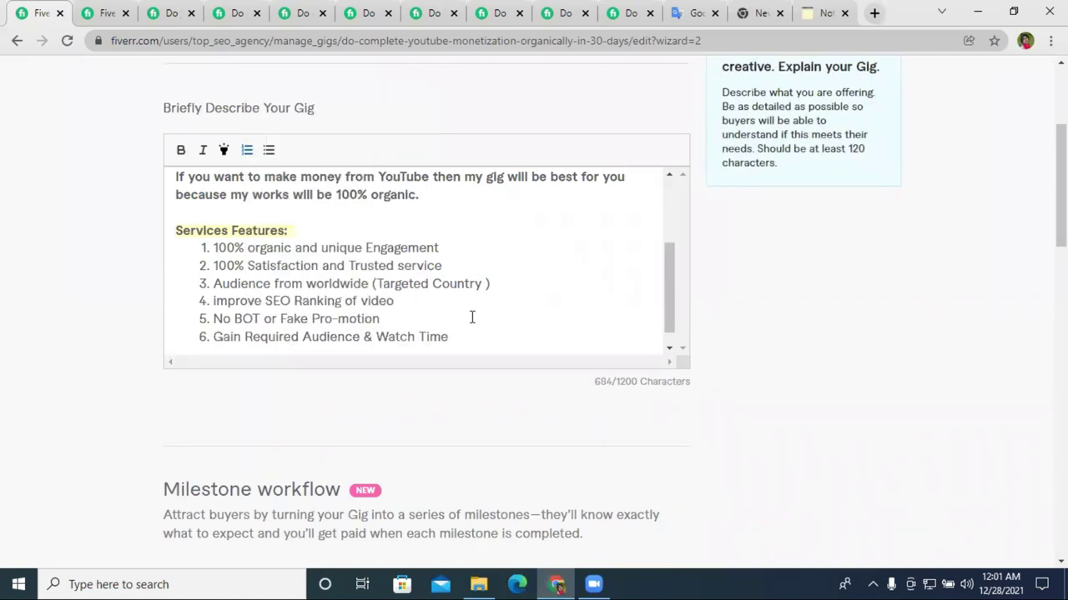
# Read the service, benefit and requirement lists in the other open competing gigs for further feature ideas.
pyautogui.click(171, 12)
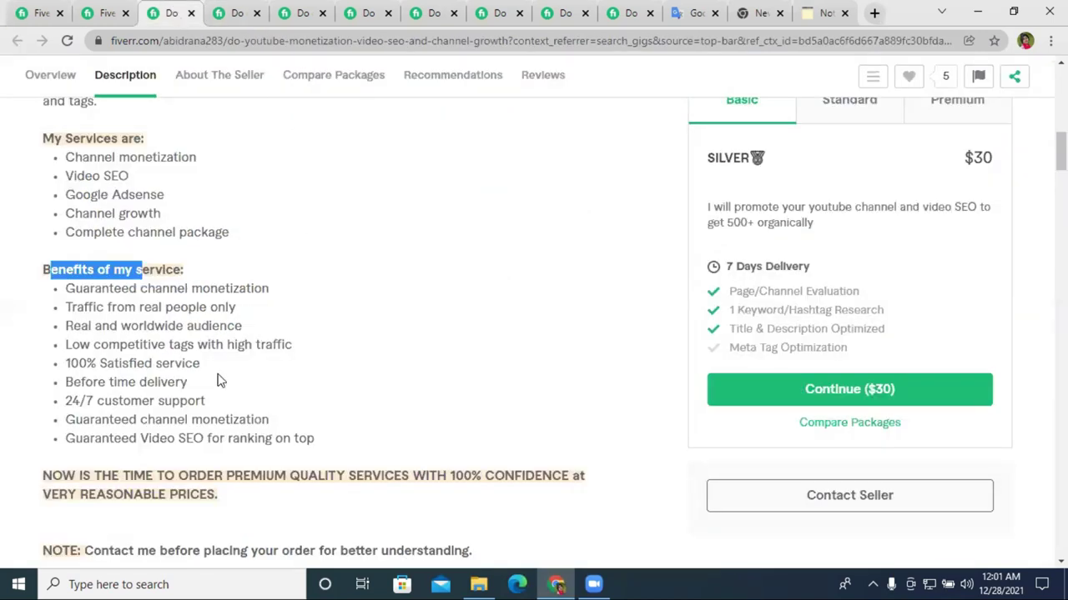
pyautogui.click(303, 13)
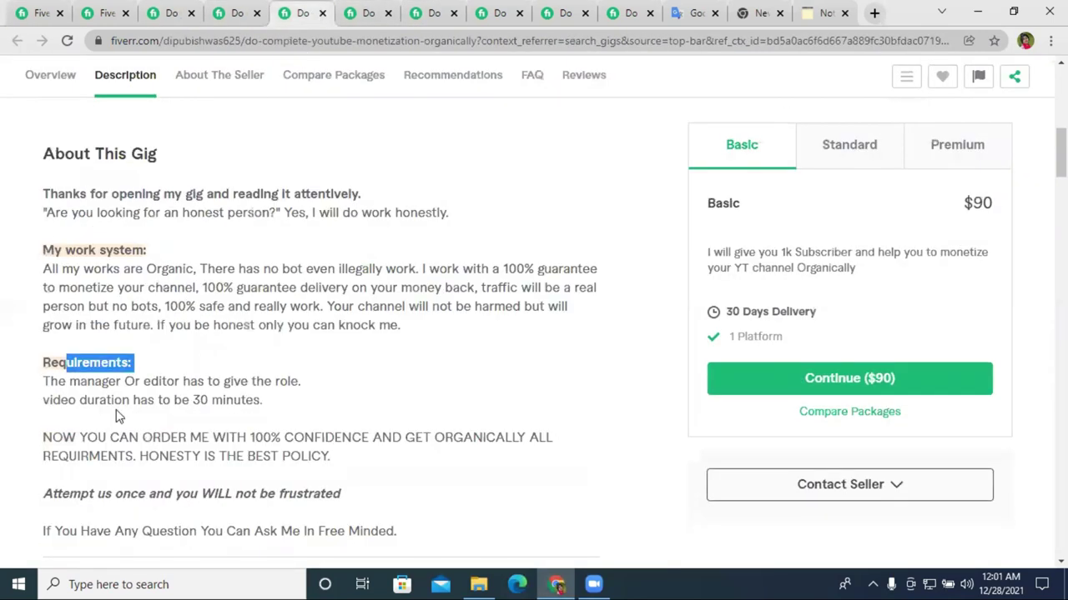
pyautogui.click(368, 12)
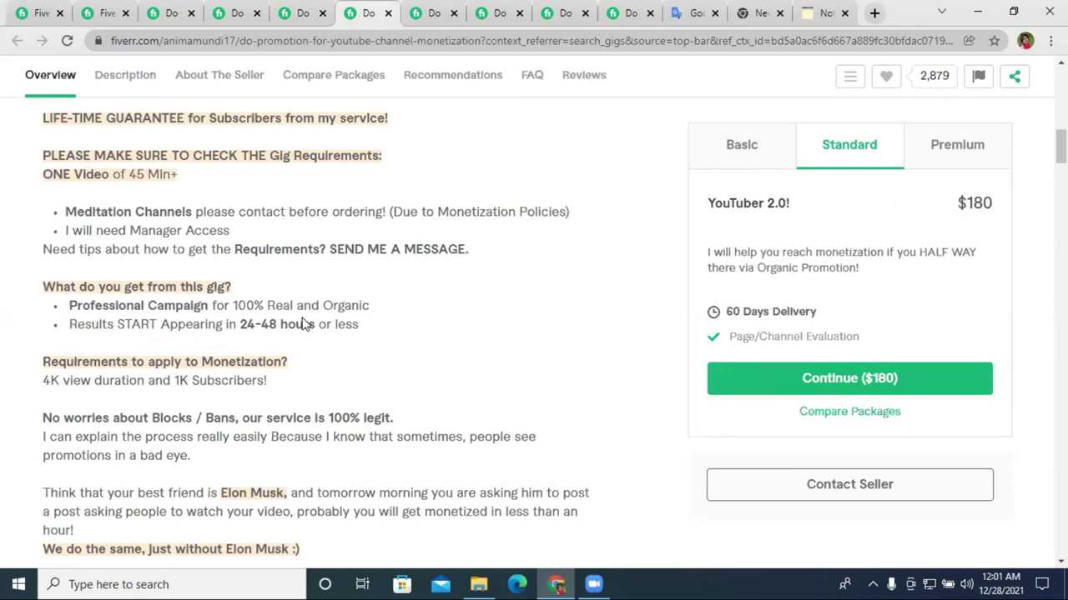
pyautogui.scroll(-2, 392, 284)
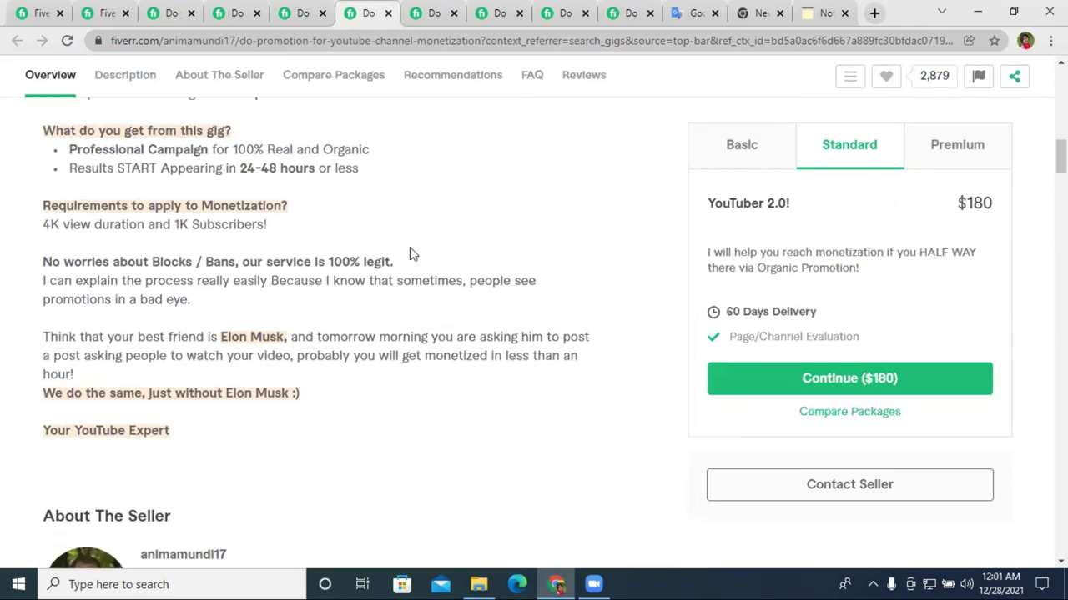
pyautogui.click(448, 10)
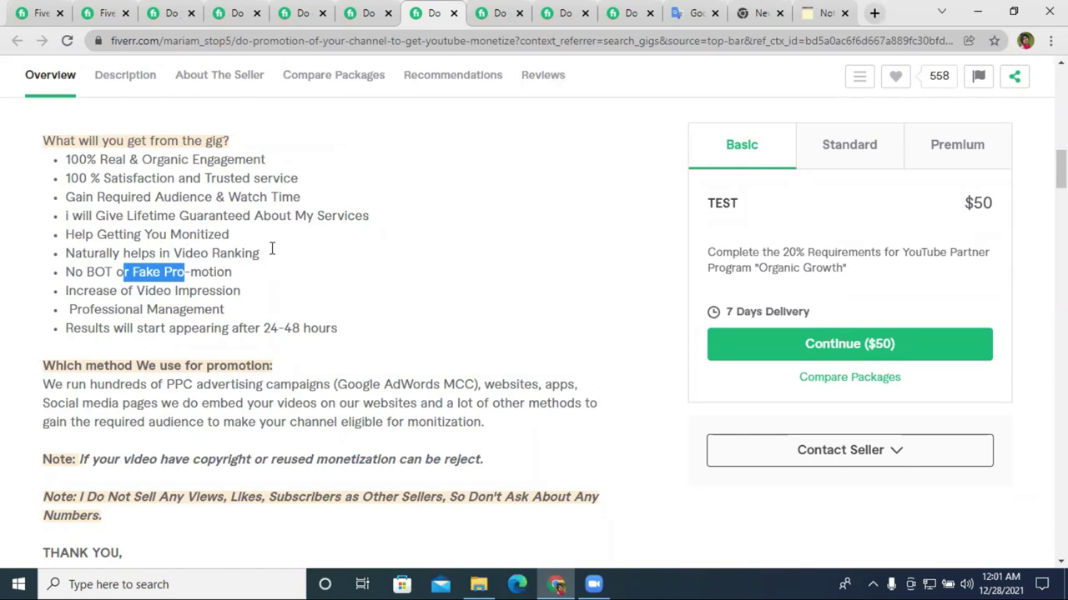
pyautogui.hotkey('ctrl', 'Tab')
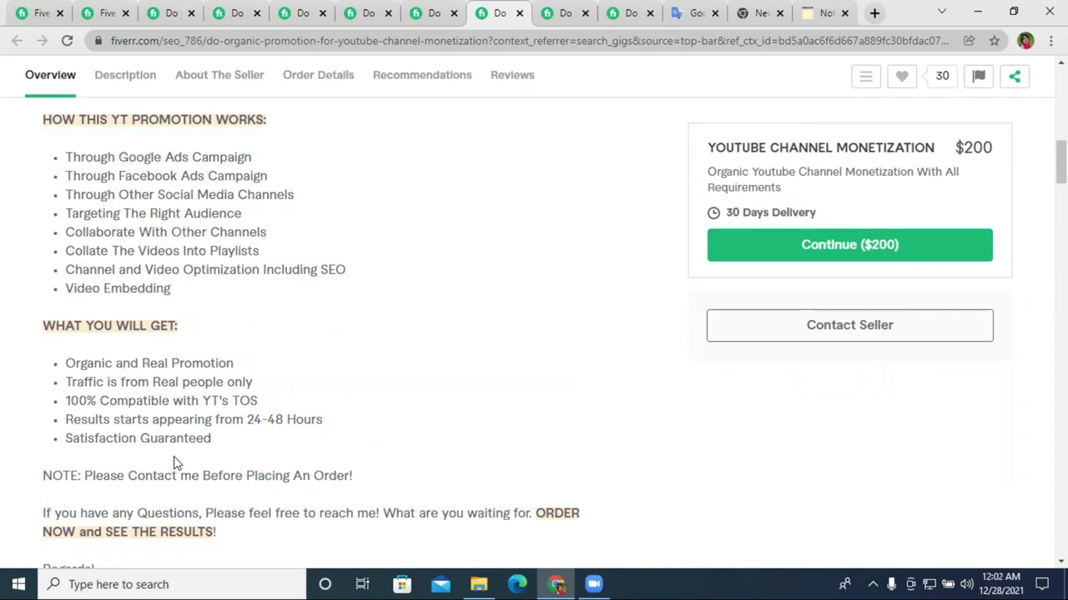
pyautogui.click(564, 7)
pyautogui.scroll(-3, 353, 372)
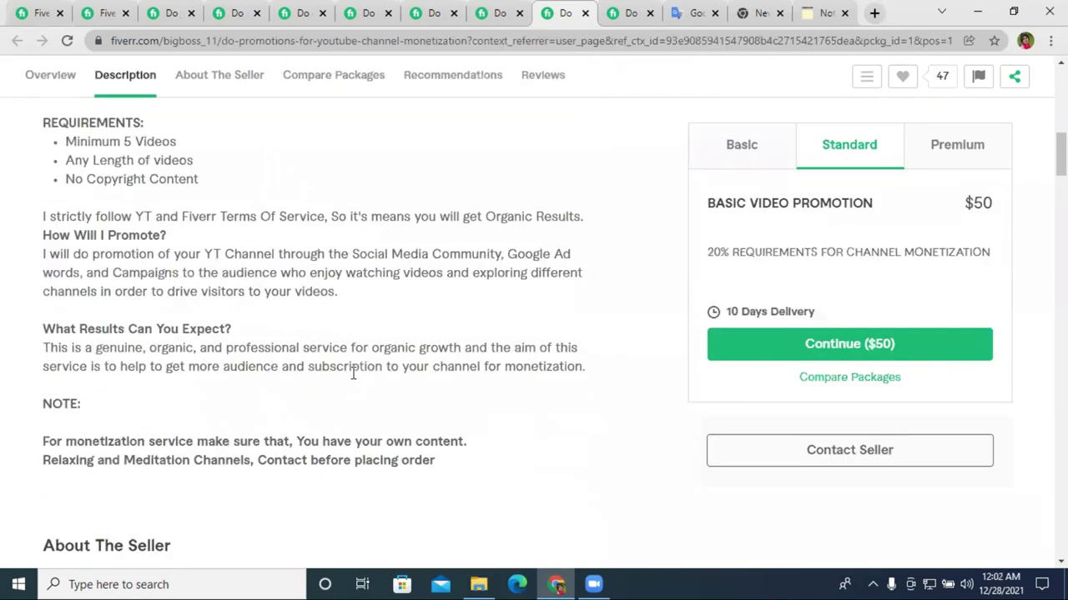
# Examine the gallery images and delivered work samples of the competing gig for YouTube promotion and channel monetization by social ads.
pyautogui.click(617, 10)
pyautogui.scroll(15, 379, 278)
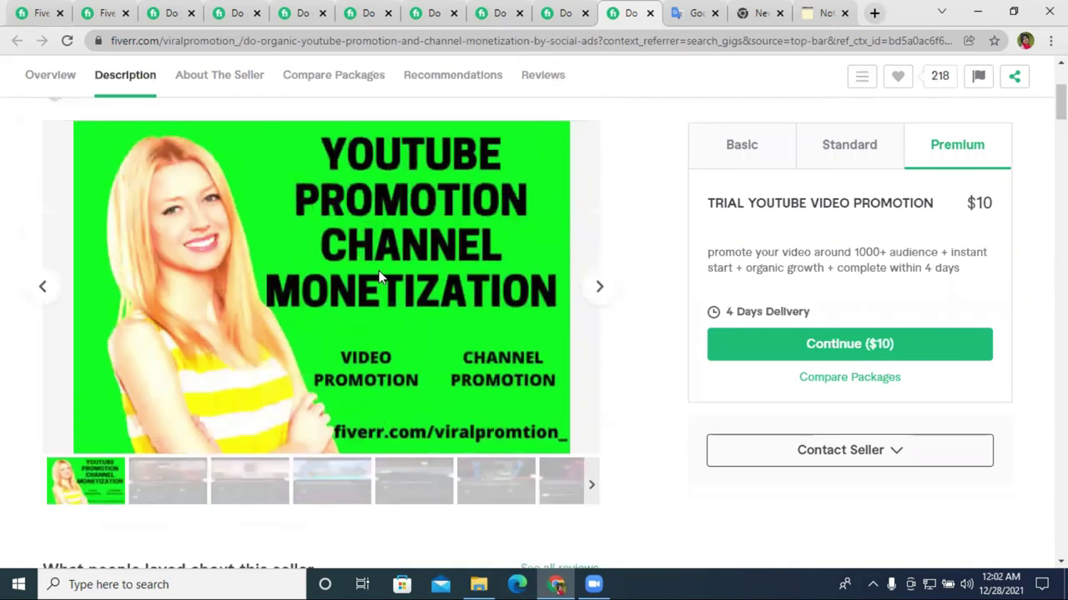
pyautogui.scroll(3, 377, 276)
pyautogui.scroll(-5, 377, 276)
pyautogui.scroll(3, 377, 276)
pyautogui.click(592, 302)
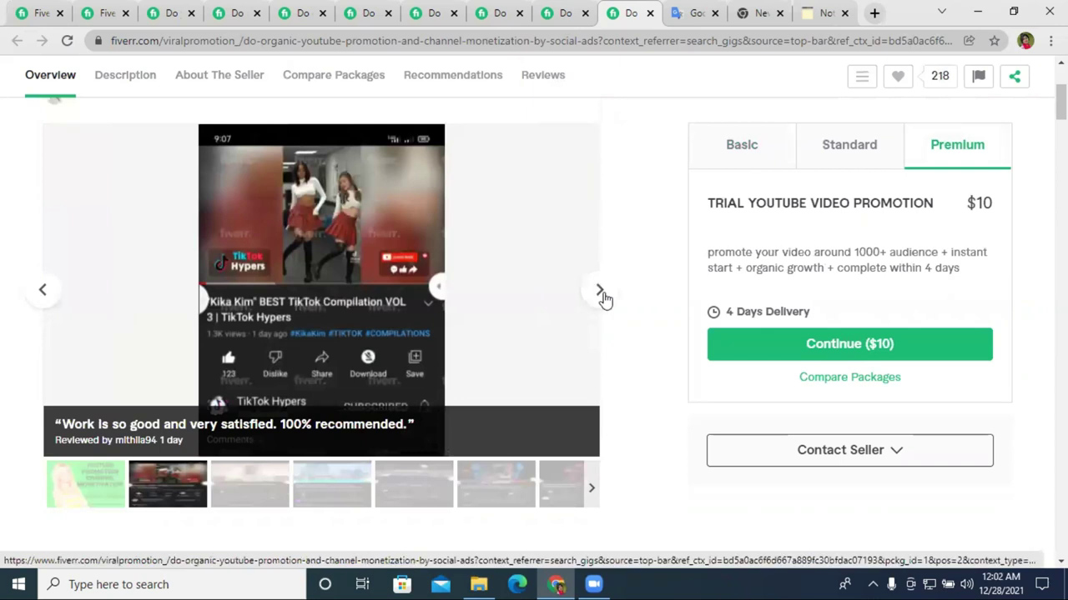
pyautogui.click(601, 298)
# Open YouTube in a new browser tab and search it for "intro".
pyautogui.click(874, 11)
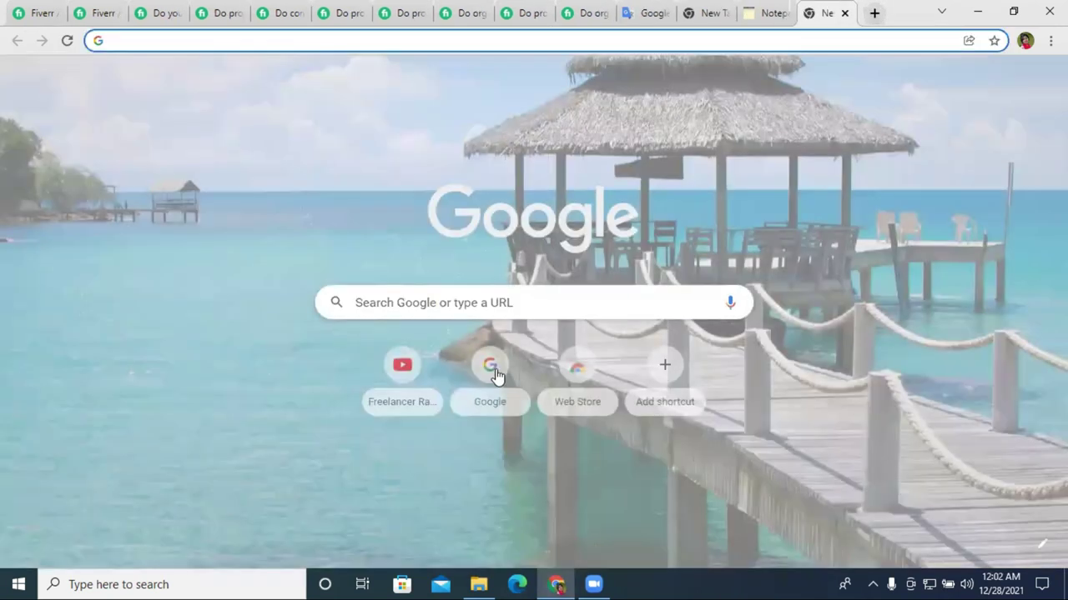
pyautogui.hotkey('ctrl', 'v')
pyautogui.press('Return')
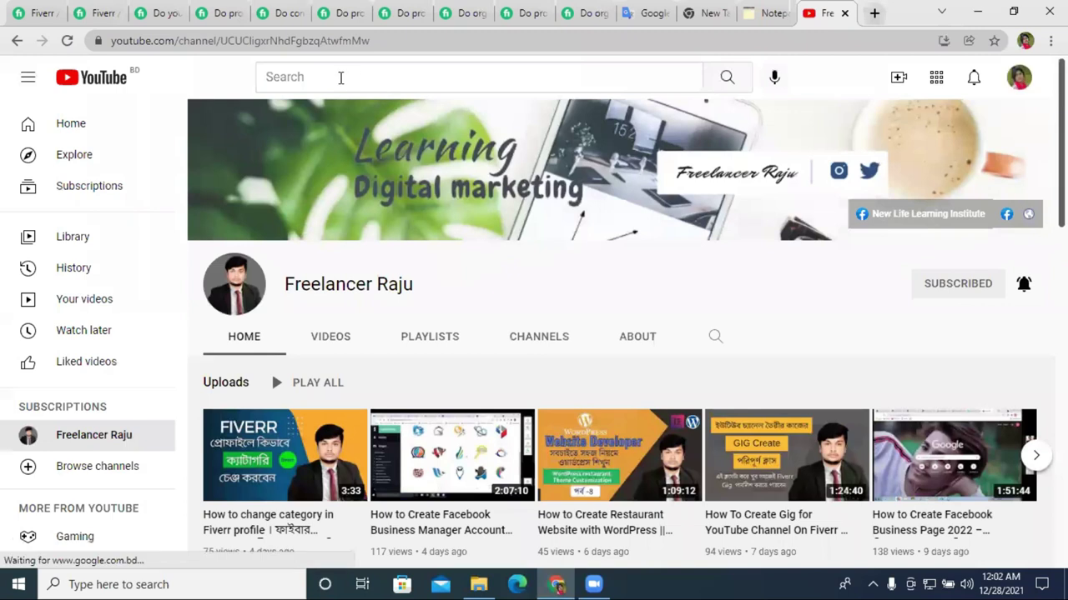
pyautogui.click(340, 78)
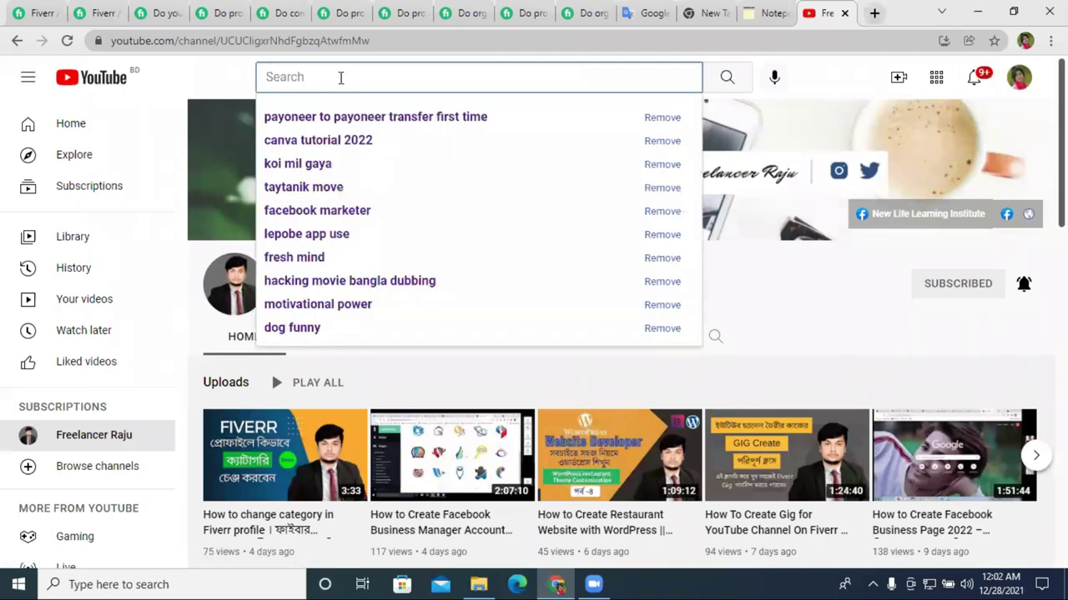
pyautogui.write('intro')
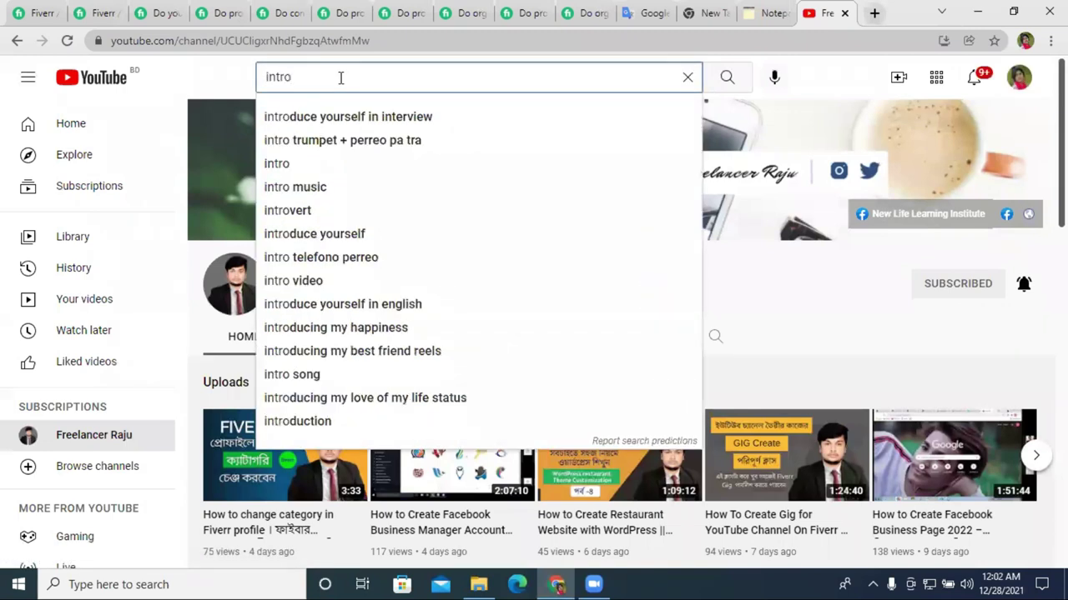
pyautogui.press('Return')
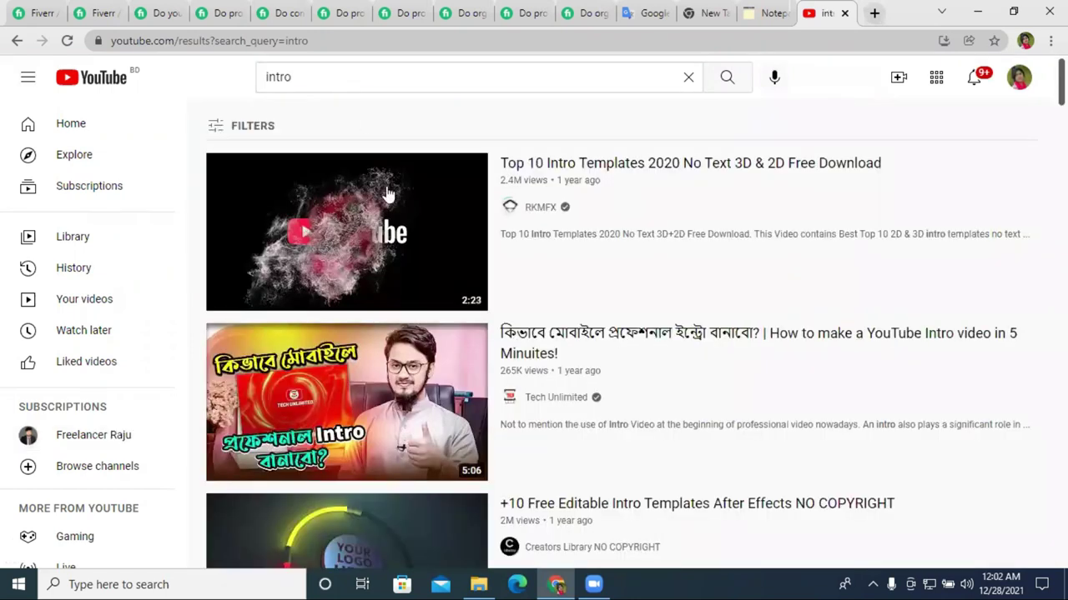
# Play "Top 10 Intro Templates 2020 No Text 3D & 2D Free Download", skip its opening ad, and close the YouTube tab.
pyautogui.click(326, 240)
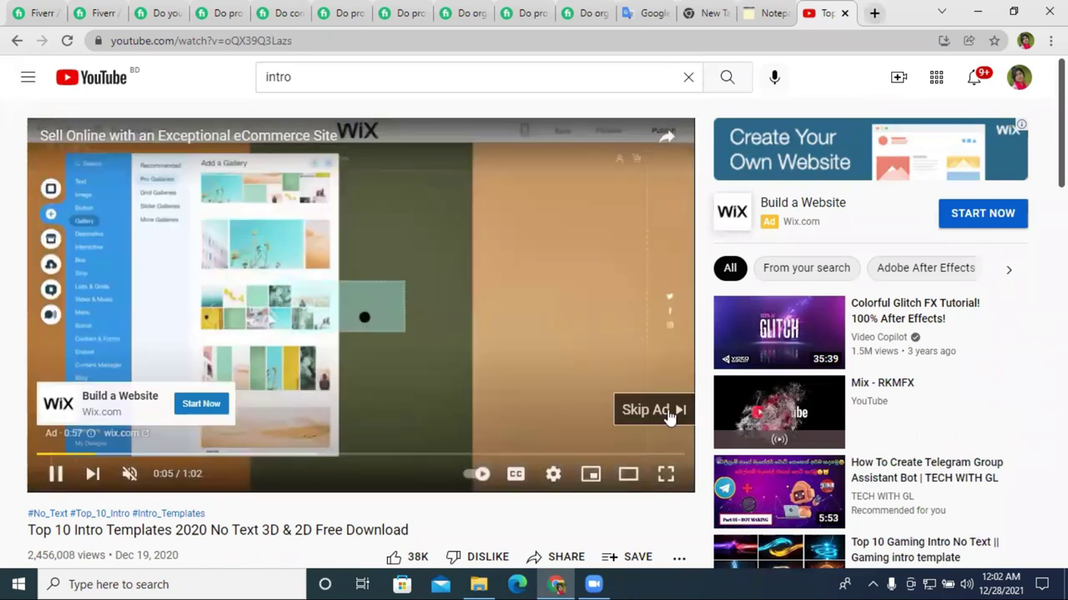
pyautogui.click(670, 410)
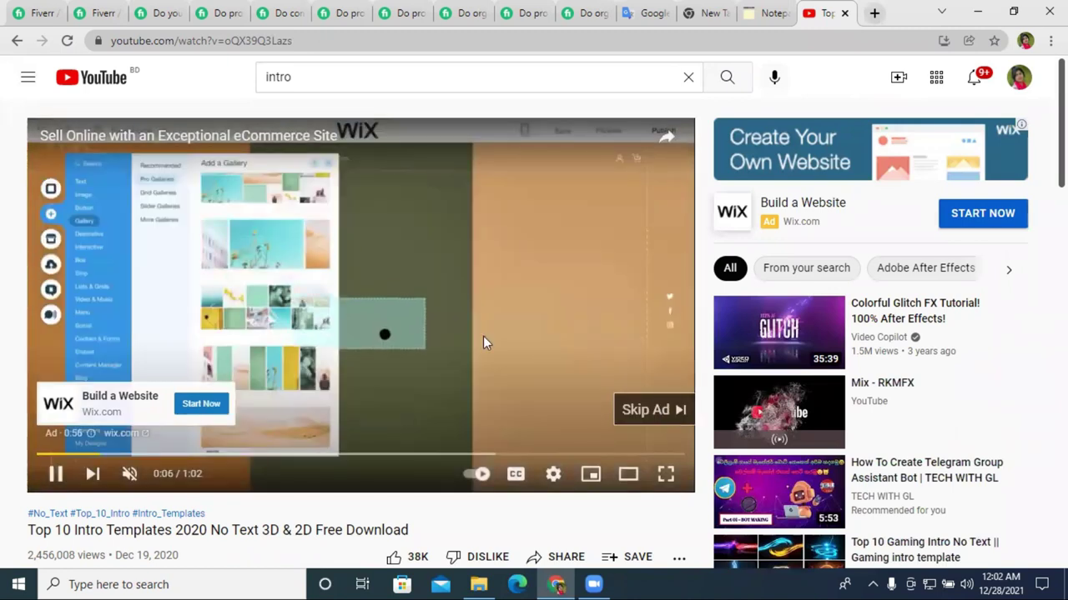
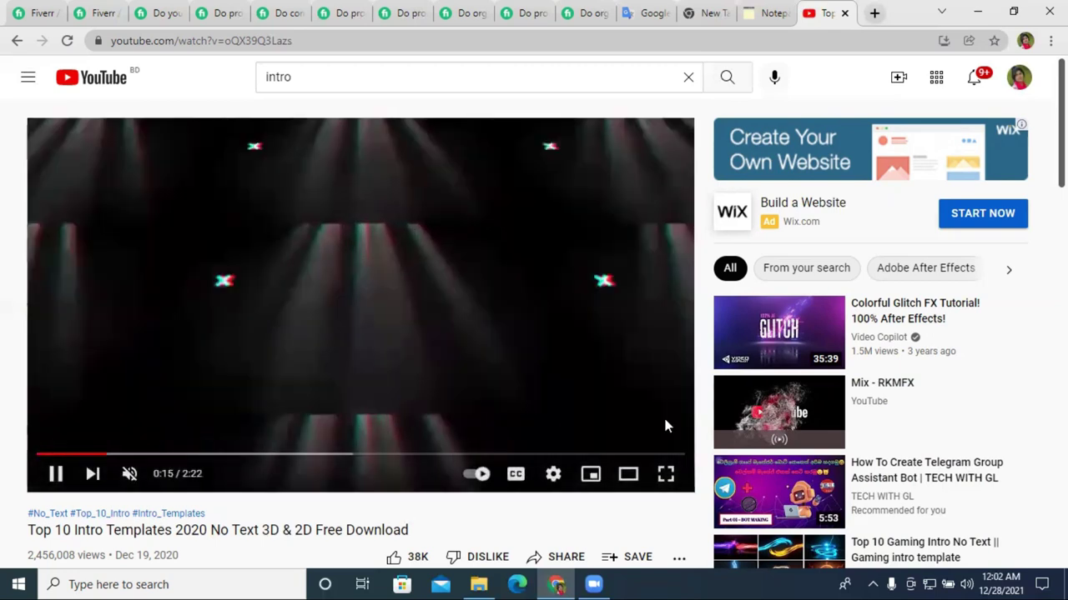
pyautogui.moveTo(930, 437)
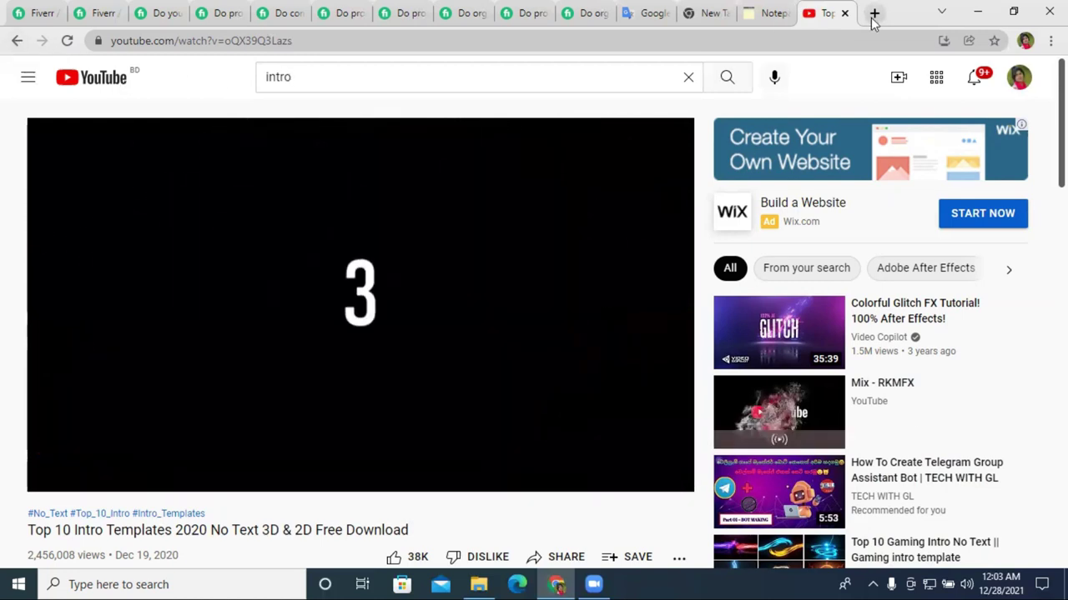
pyautogui.click(843, 13)
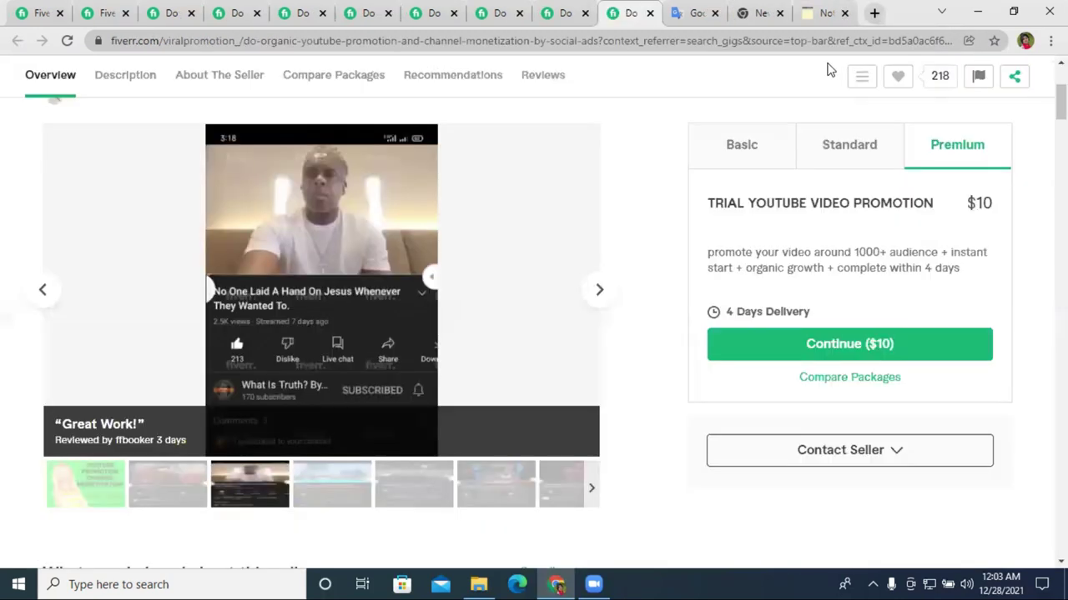
# Open the "I will do organic promotion and SEO for youtube channel" gig from the YouTube monetization search results and read its features list.
pyautogui.click(39, 13)
pyautogui.scroll(-1, 408, 286)
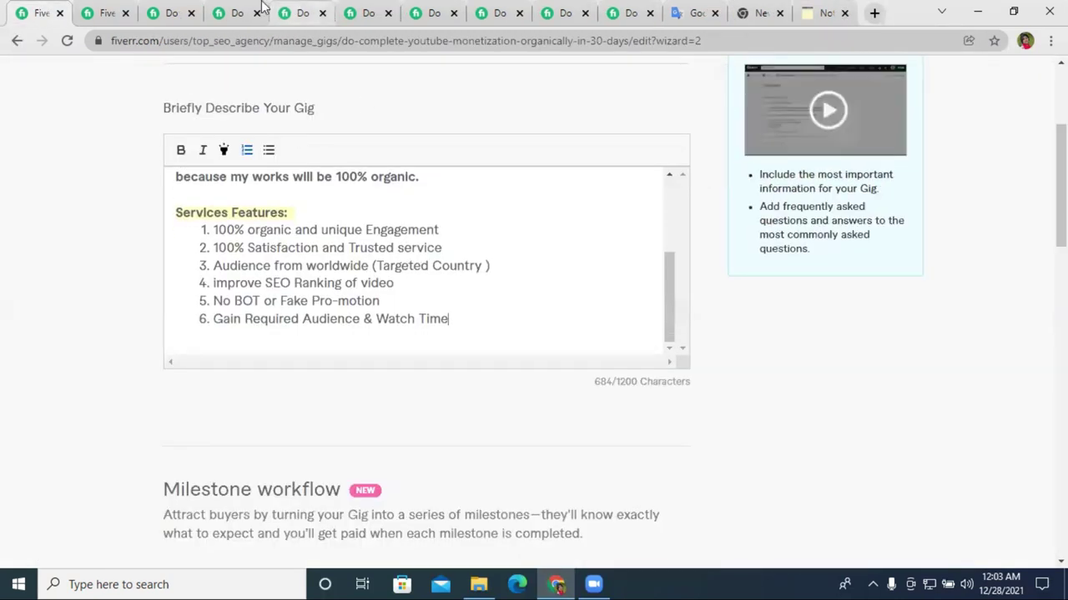
pyautogui.click(238, 12)
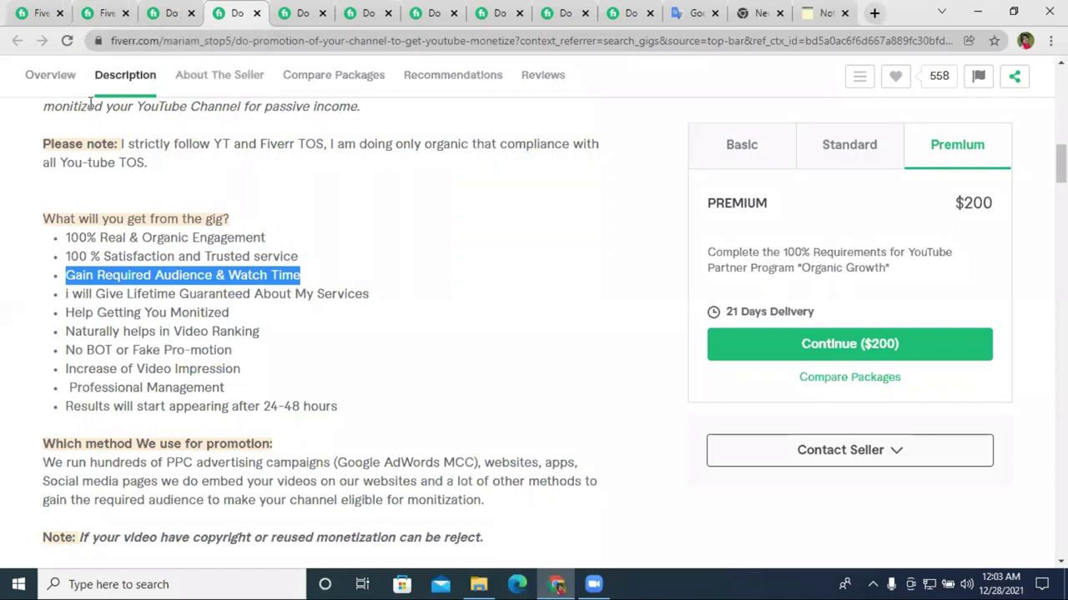
pyautogui.click(106, 10)
pyautogui.scroll(-4, 795, 300)
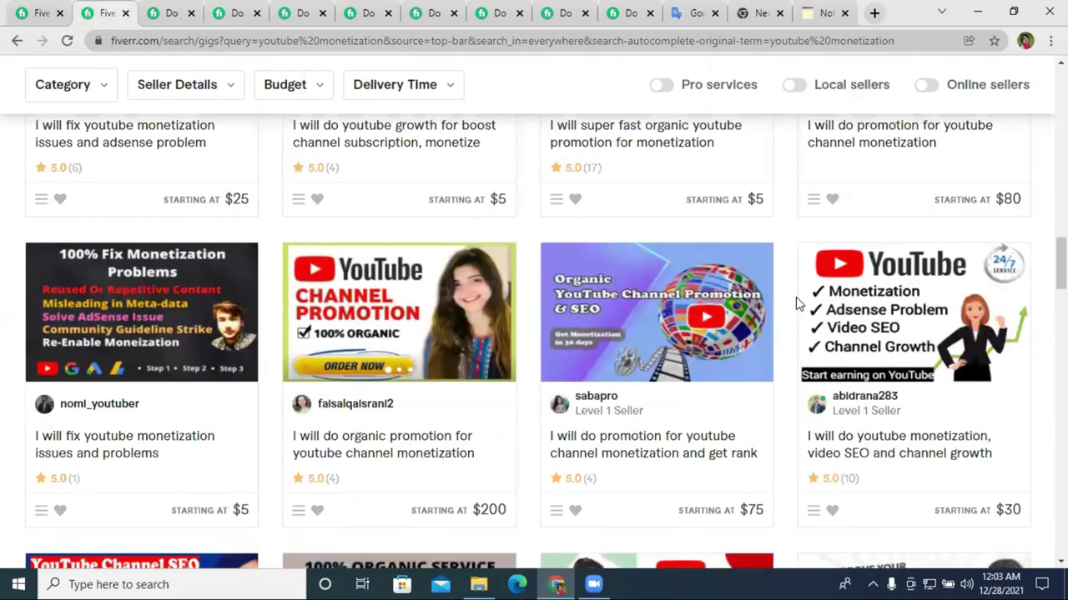
pyautogui.scroll(-2, 639, 417)
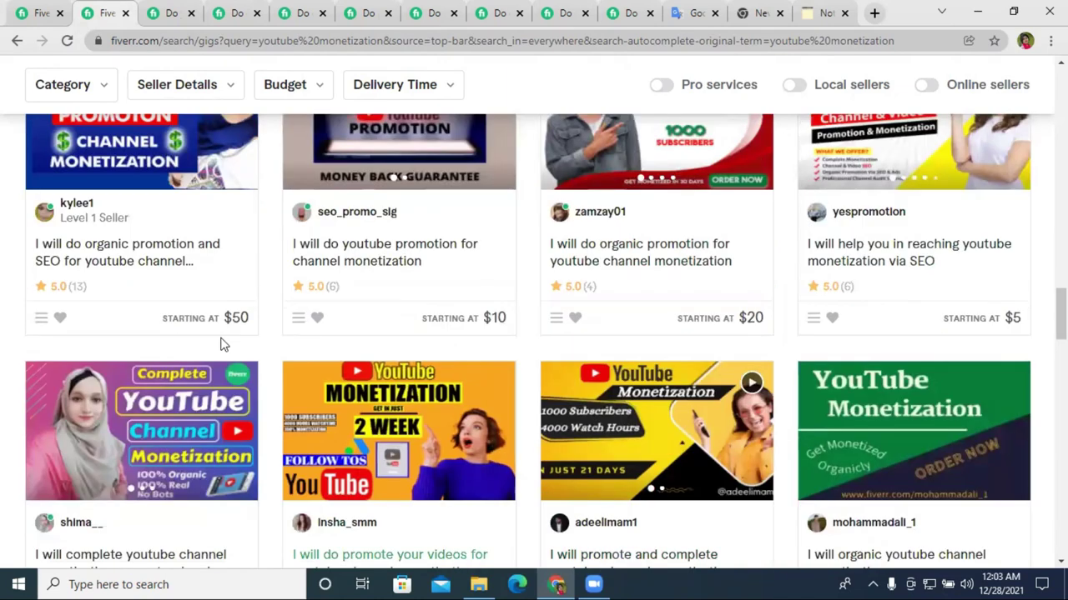
pyautogui.middleClick(100, 263)
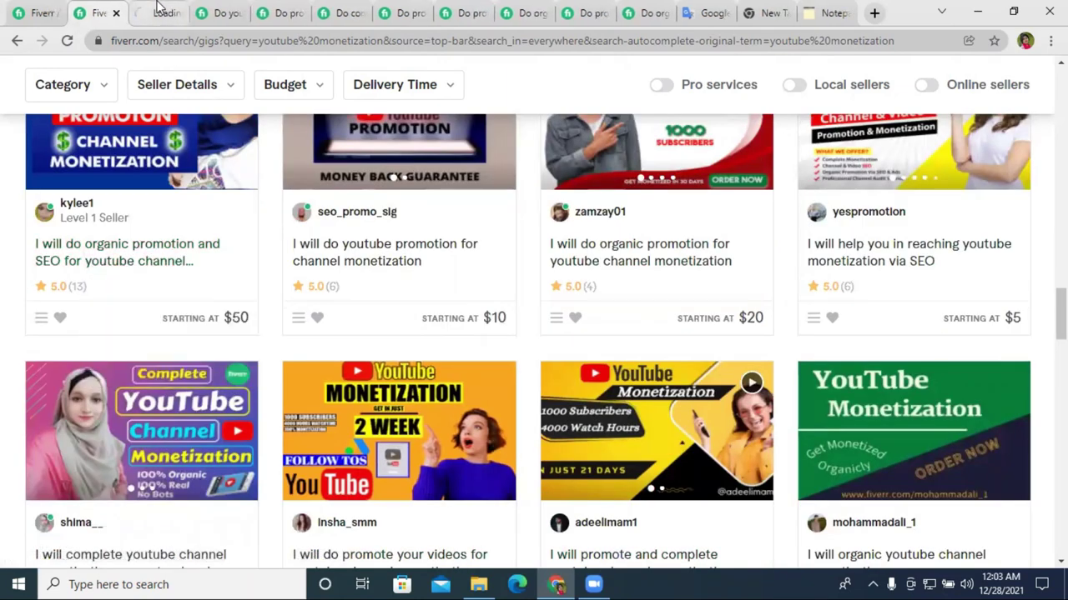
pyautogui.click(158, 13)
pyautogui.scroll(-10, 460, 364)
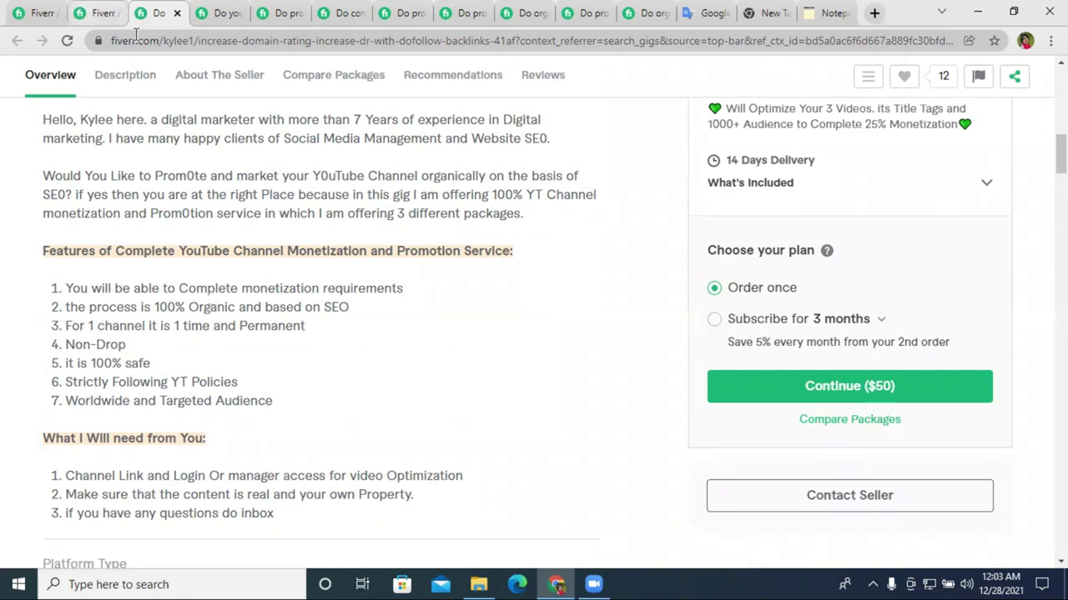
# Open the "I will do organic youtube promotion and channel monetization" gig from further down the results and read its service and benefit lists.
pyautogui.click(93, 12)
pyautogui.scroll(-7, 715, 368)
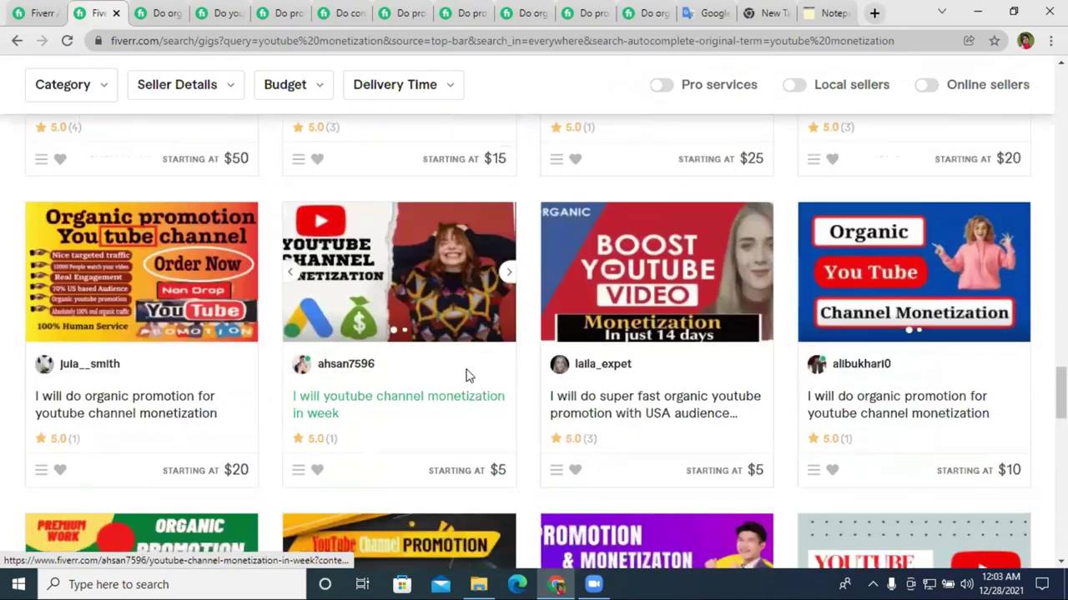
pyautogui.scroll(-5, 415, 384)
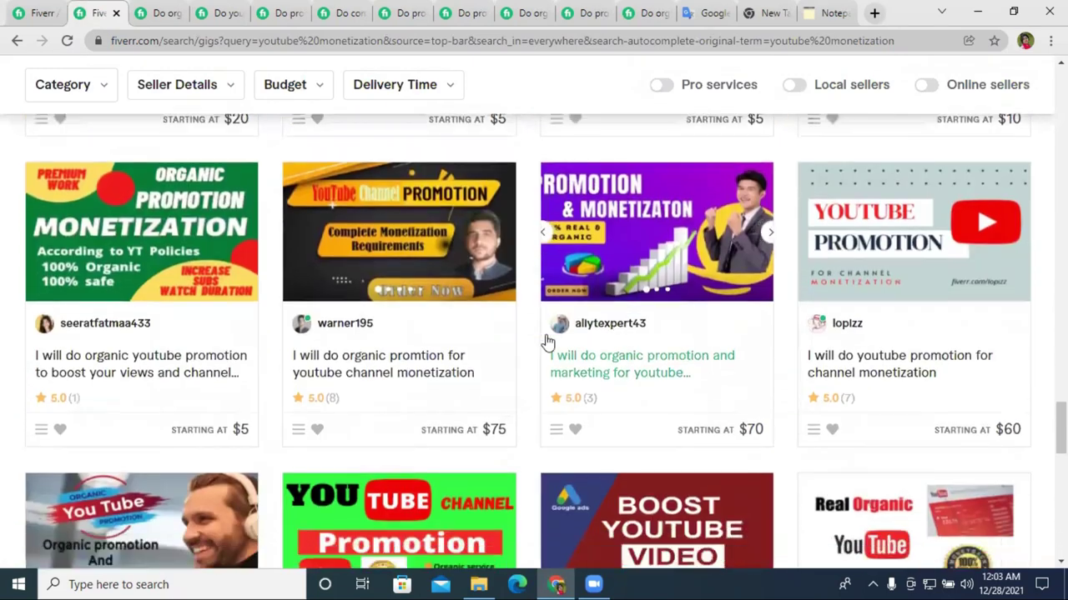
pyautogui.scroll(-4, 340, 336)
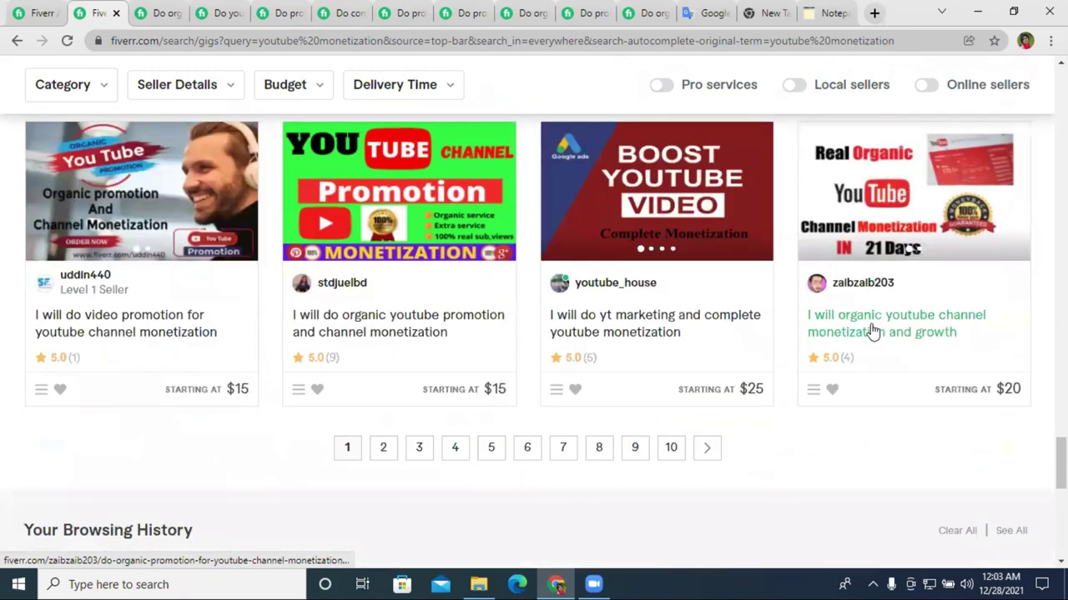
pyautogui.rightClick(419, 330)
pyautogui.click(437, 337)
pyautogui.click(200, 12)
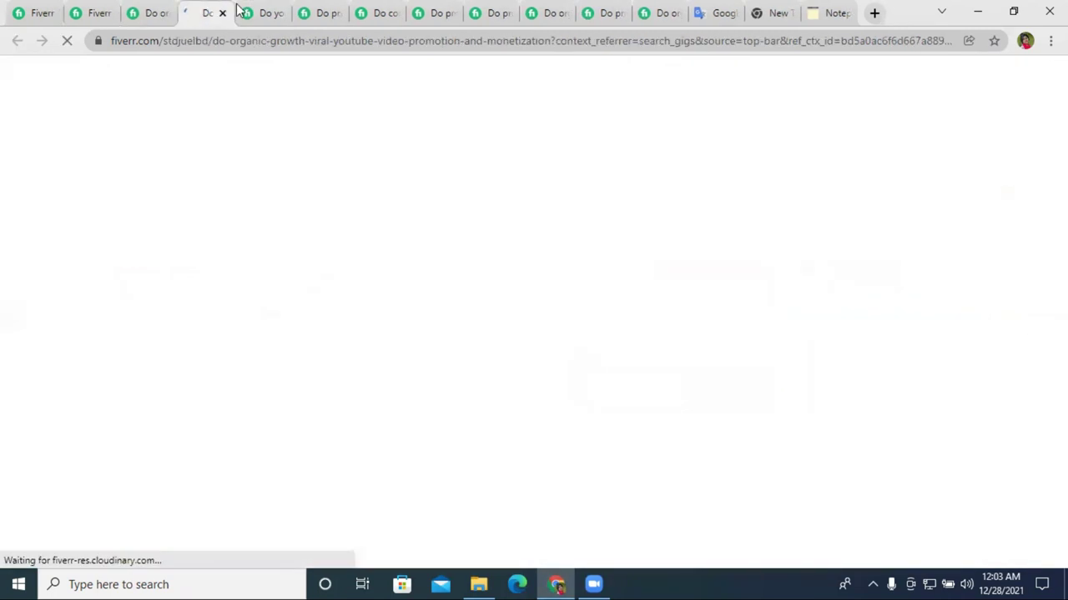
pyautogui.scroll(-10, 358, 303)
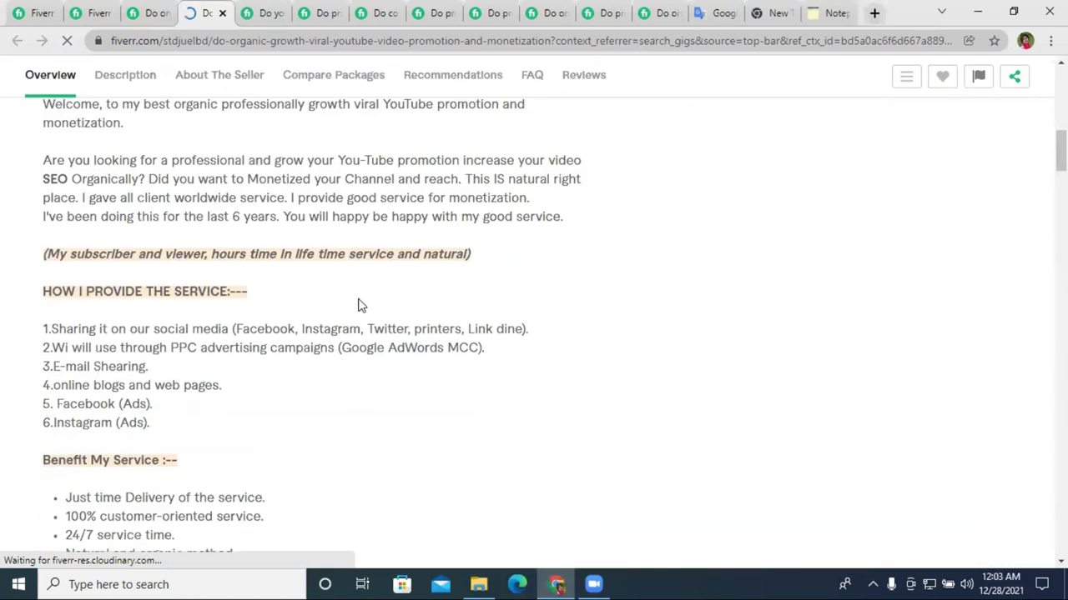
pyautogui.scroll(-2, 358, 303)
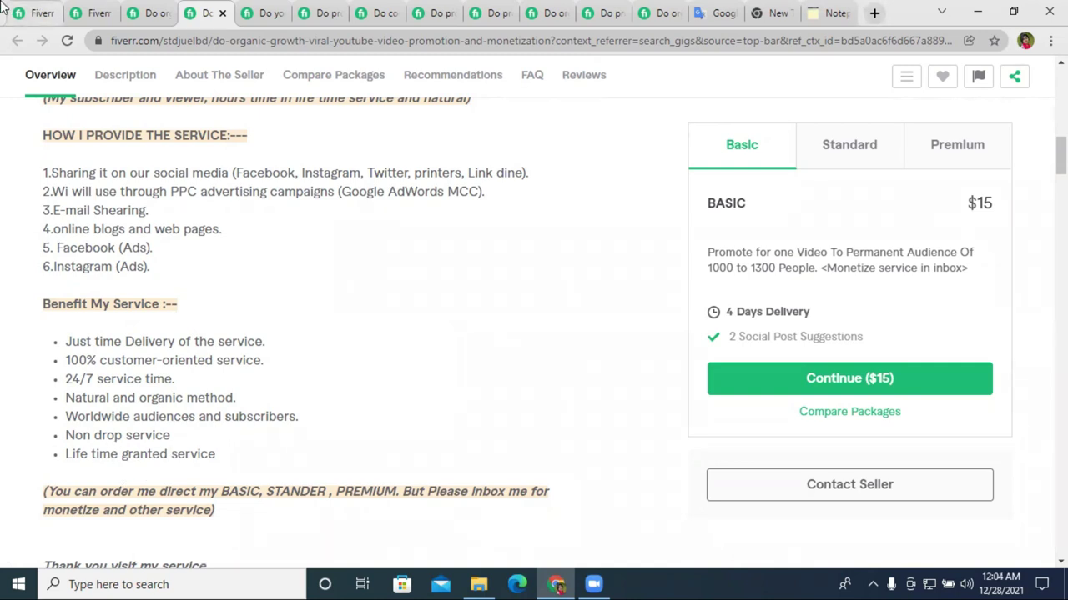
# Add a seventh Services Features item beginning "Drip Feed ( YouTube", using the spelling suggestion for YouTube.
pyautogui.click(33, 13)
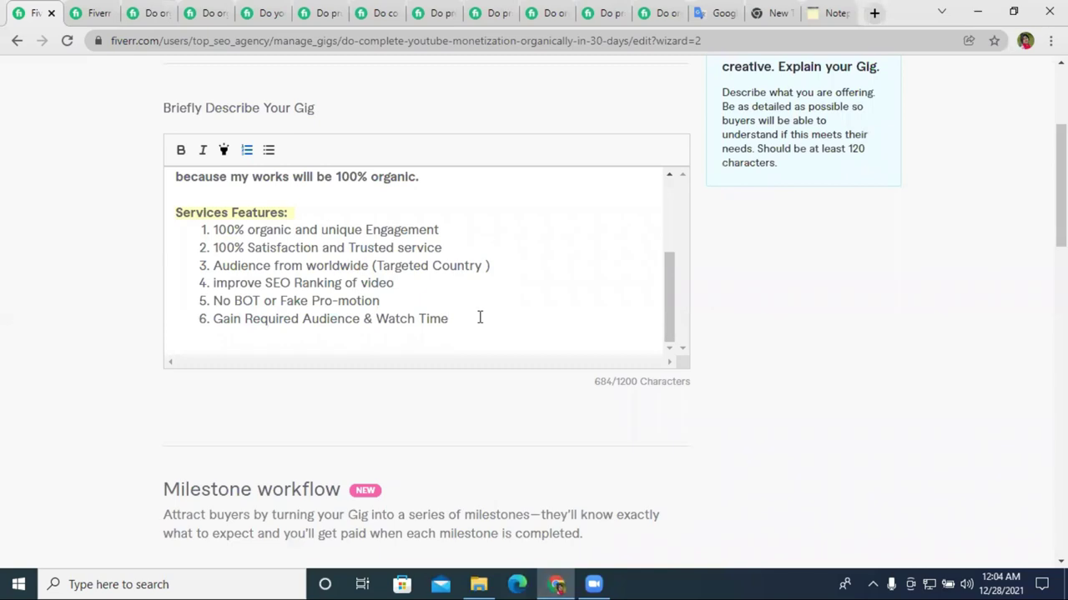
pyautogui.press('Return')
pyautogui.write('Drip Feed')
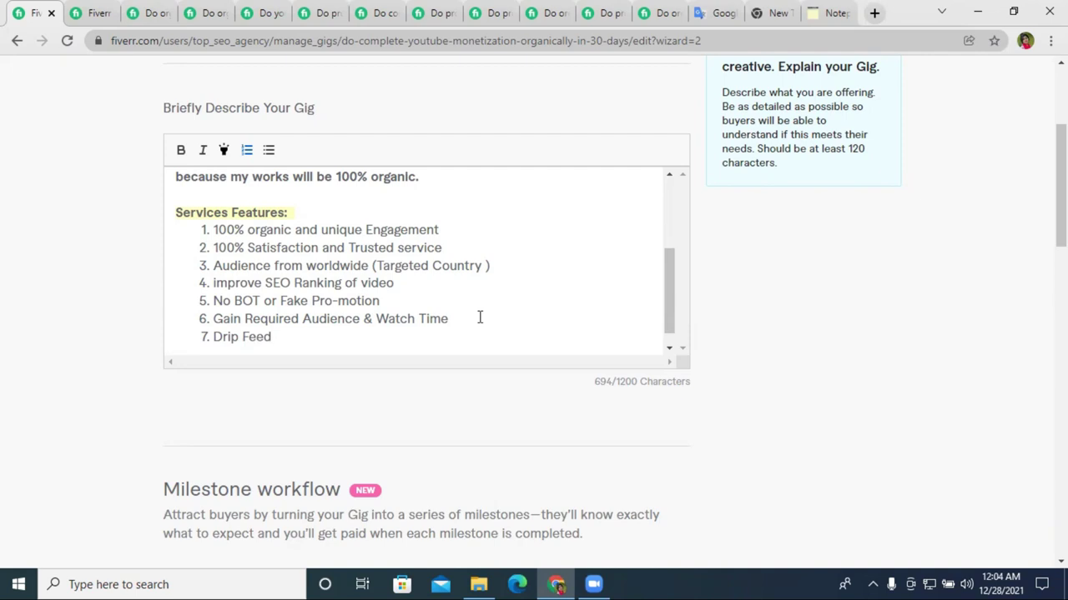
pyautogui.write('youtube')
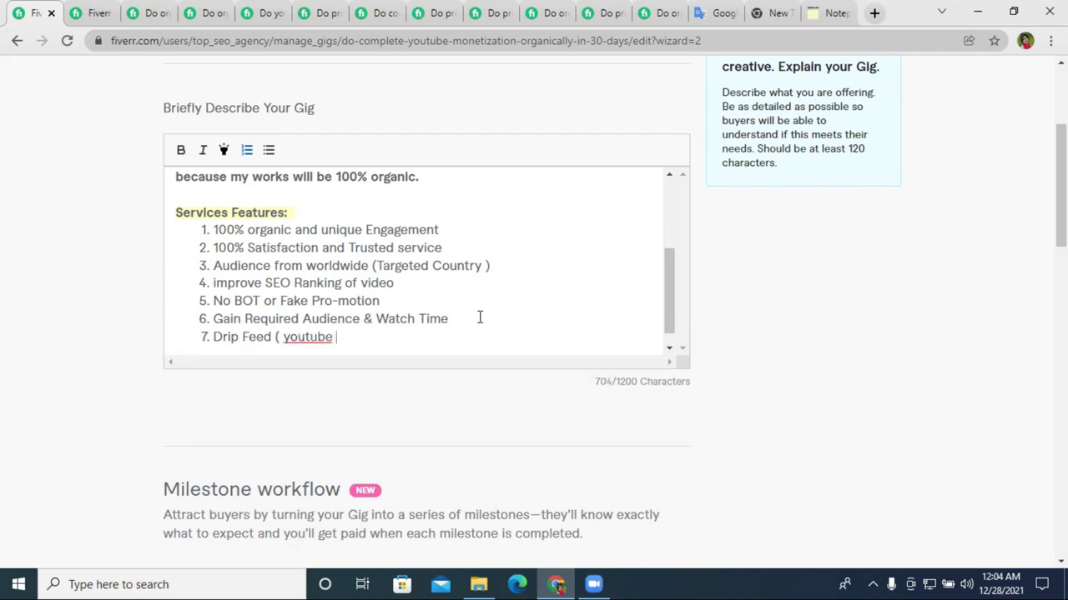
pyautogui.rightClick(317, 337)
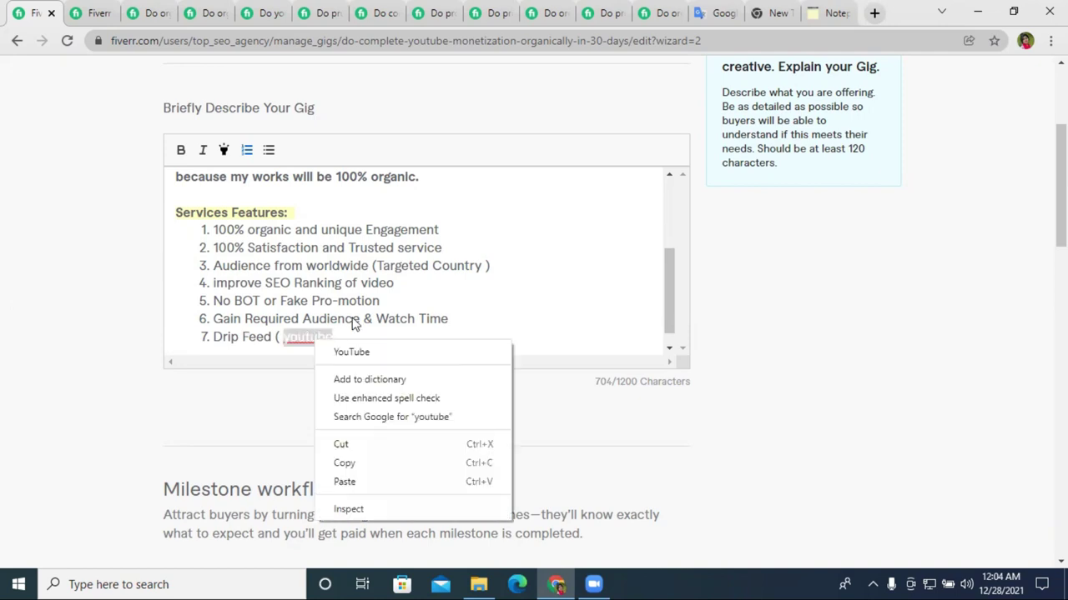
pyautogui.click(354, 351)
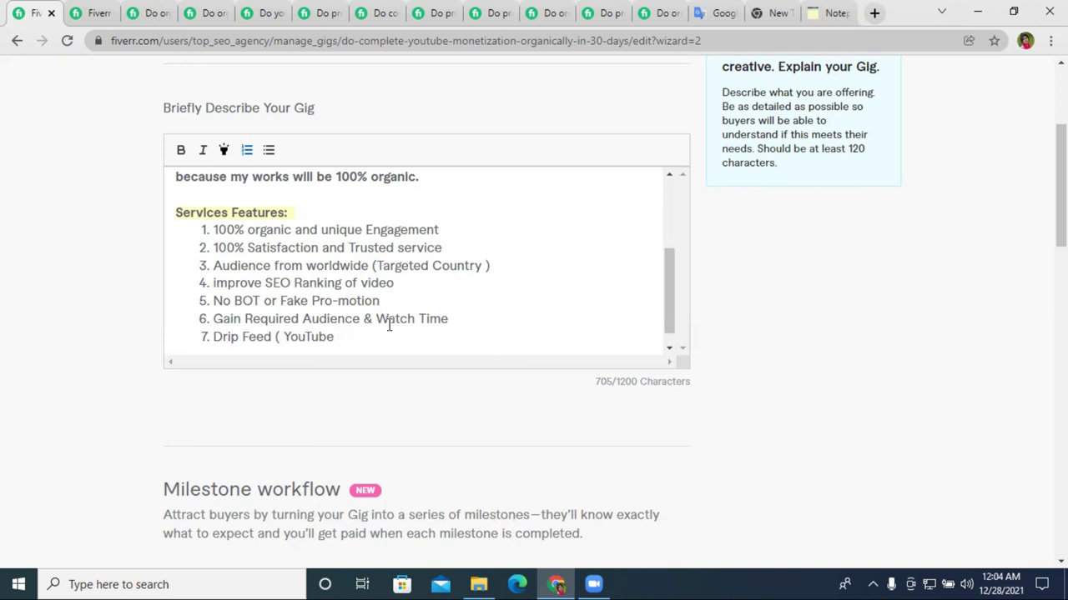
# Complete the Drip Feed item with "Recommended )", correcting the word's spelling, and start an eighth list item.
pyautogui.write('Recomment')
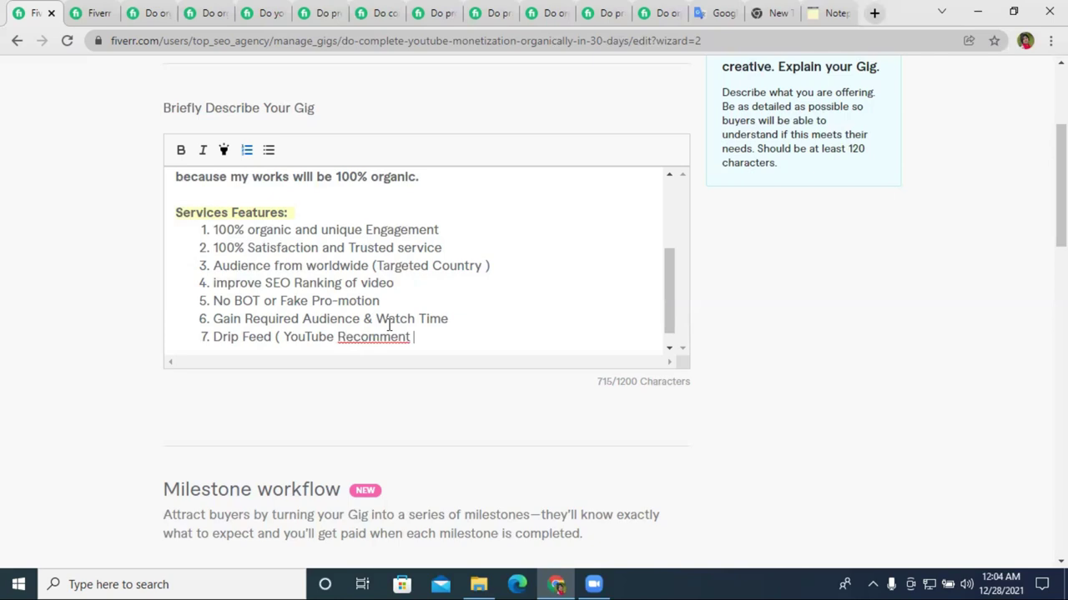
pyautogui.rightClick(392, 337)
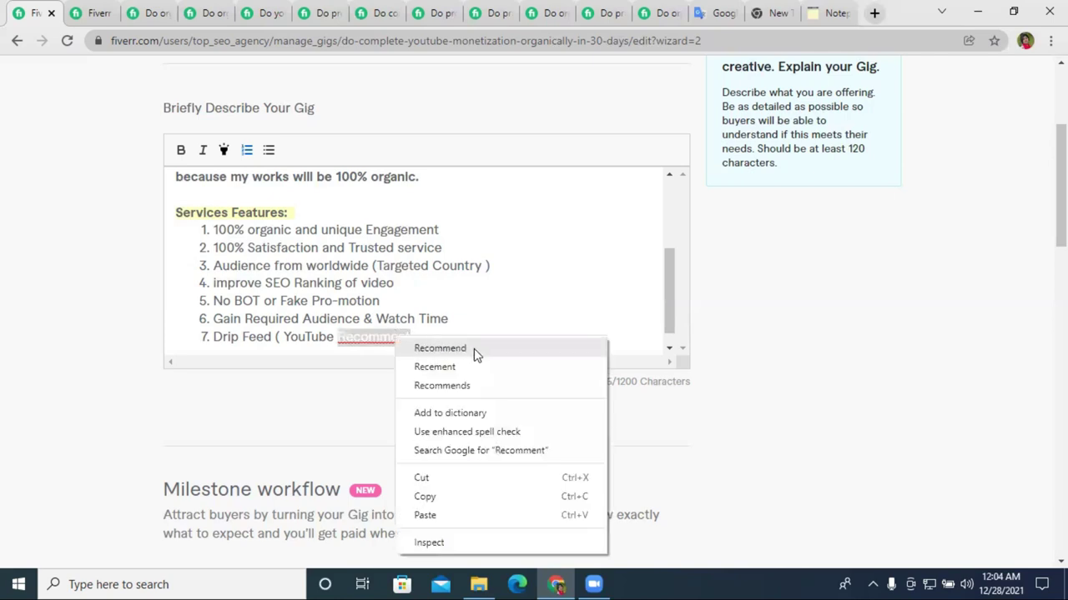
pyautogui.click(370, 337)
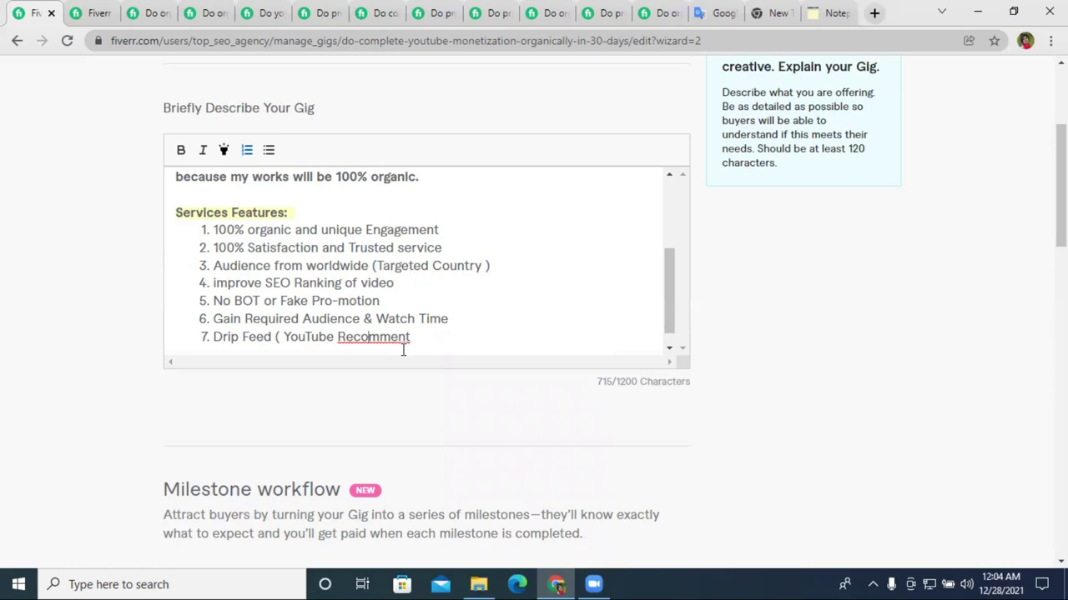
pyautogui.click(403, 337)
pyautogui.write('de')
pyautogui.moveTo(416, 337); pyautogui.dragTo(431, 337)
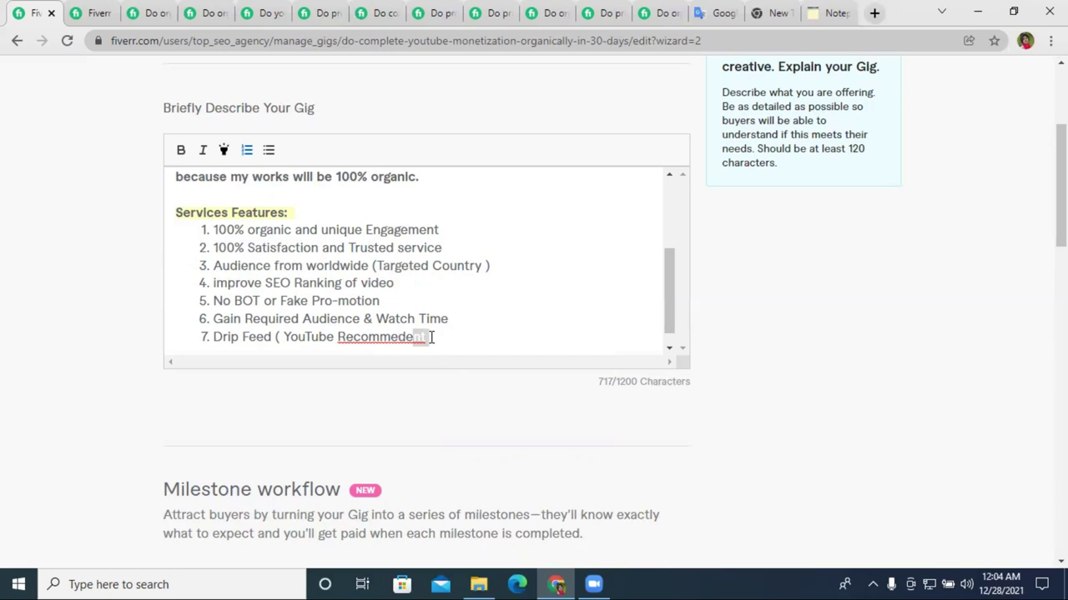
pyautogui.write('d')
pyautogui.rightClick(404, 340)
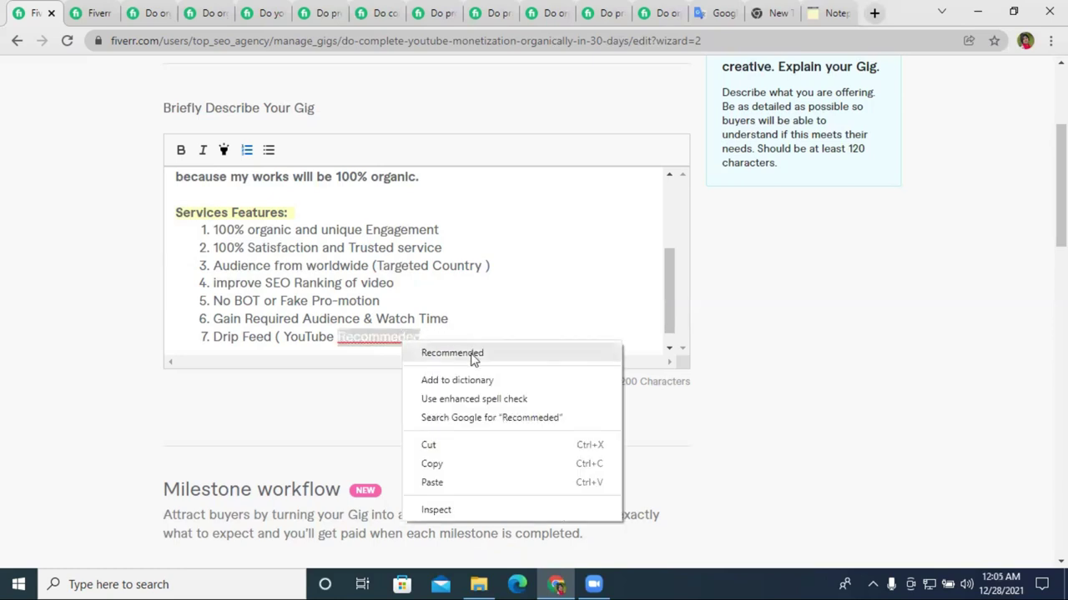
pyautogui.click(469, 355)
pyautogui.write(')')
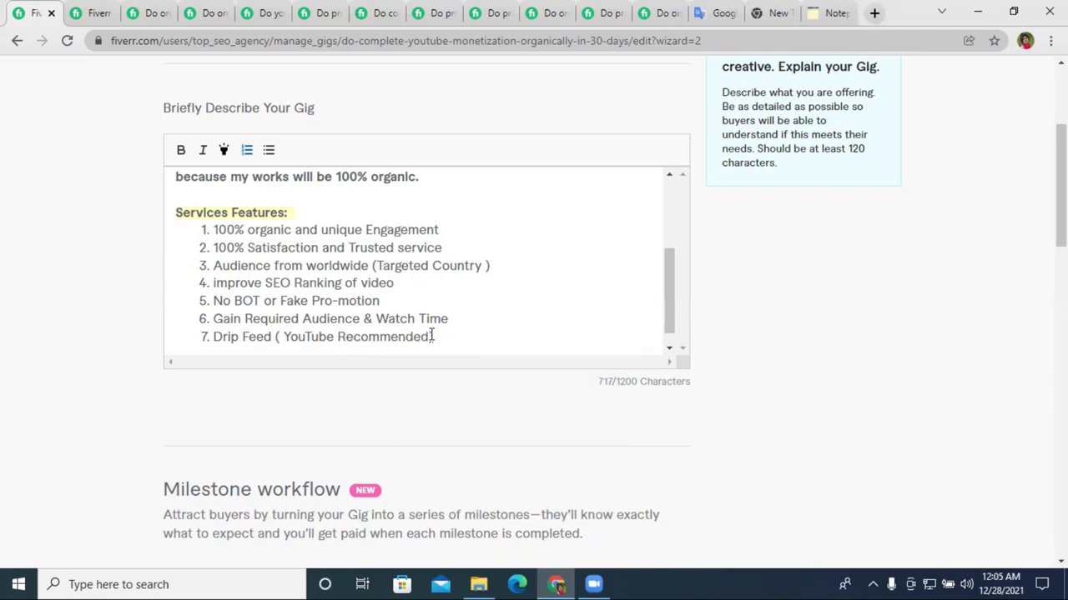
pyautogui.press('Left')
pyautogui.press('Right')
pyautogui.press('Return')
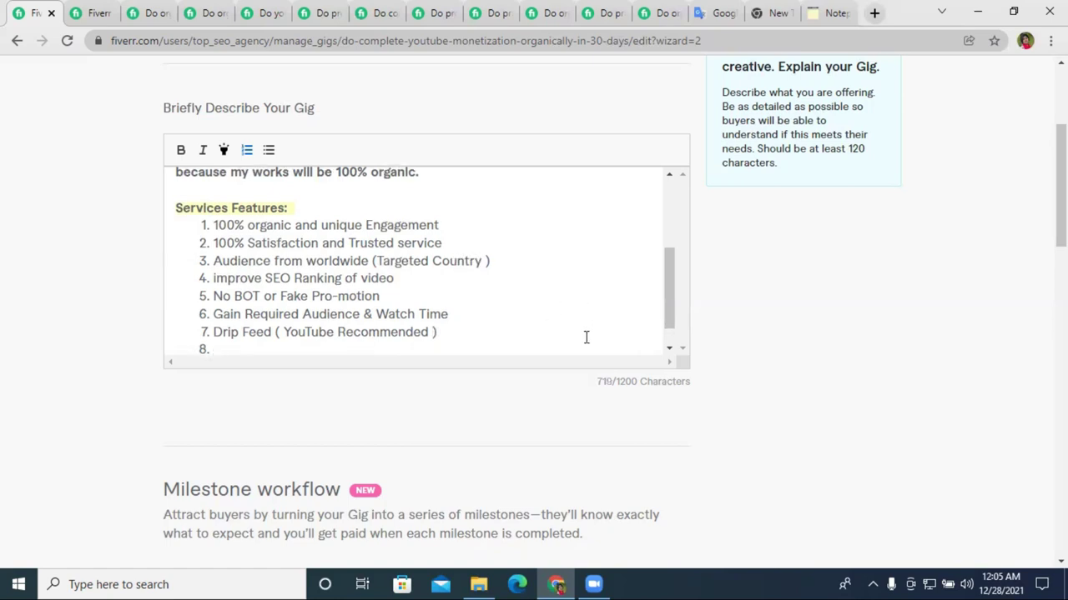
# Copy "Guaranteed channel monetization" from the competing video SEO and channel growth gig's benefits, paste it into the online notepad, and copy it from there.
pyautogui.click(255, 13)
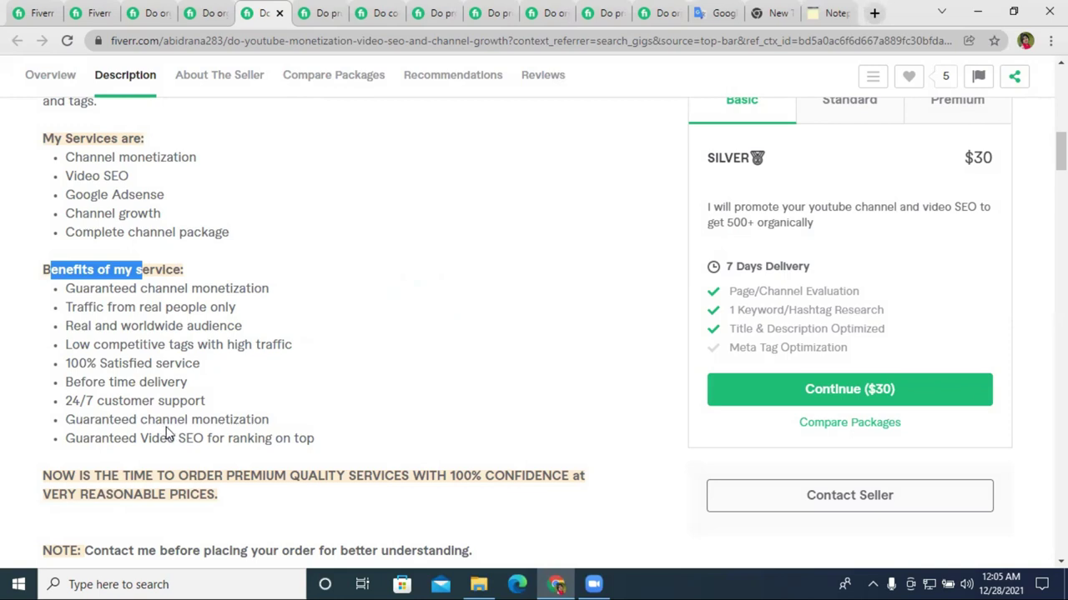
pyautogui.moveTo(263, 419); pyautogui.dragTo(70, 419)
pyautogui.rightClick(111, 412)
pyautogui.click(205, 425)
pyautogui.click(713, 12)
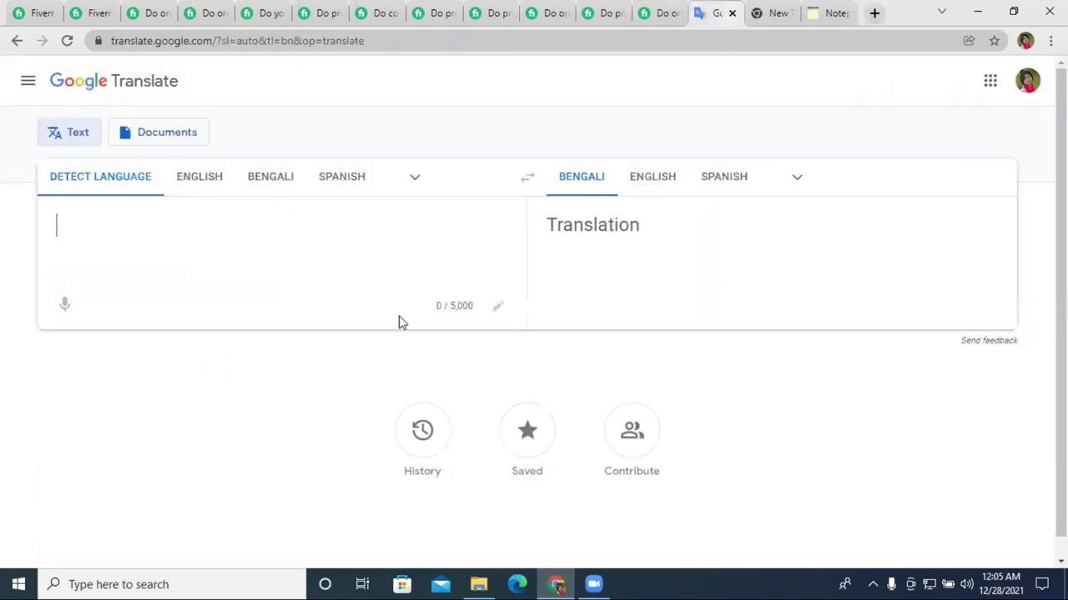
pyautogui.rightClick(242, 241)
pyautogui.click(834, 10)
pyautogui.rightClick(175, 269)
pyautogui.click(221, 389)
pyautogui.moveTo(40, 267); pyautogui.dragTo(203, 267)
pyautogui.rightClick(87, 265)
pyautogui.click(175, 301)
# Paste "Guaranteed channel monetization" as the eighth Services Features item in the gig description.
pyautogui.click(34, 13)
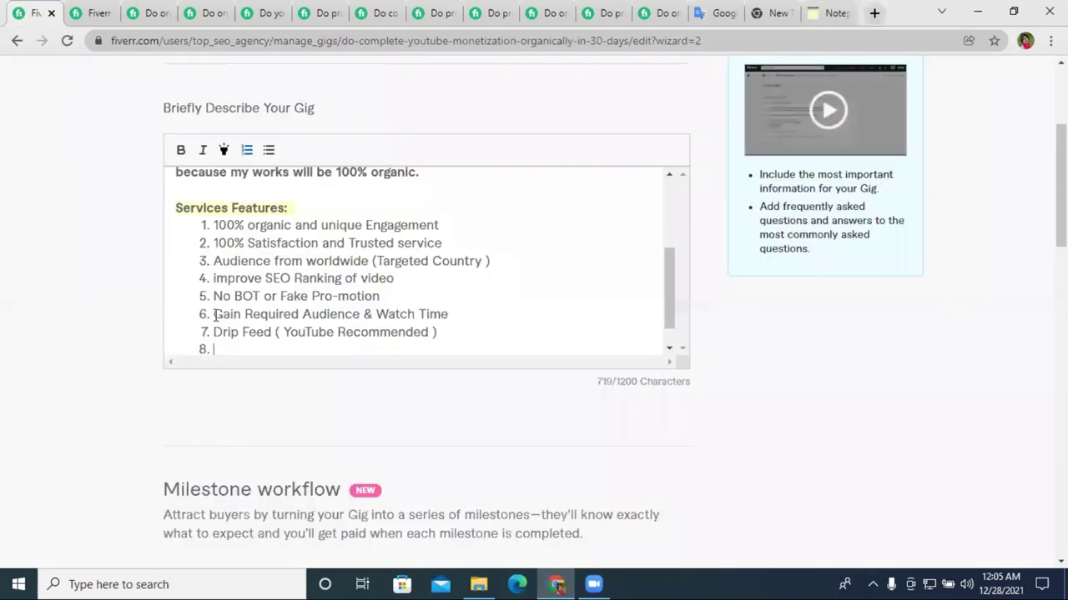
pyautogui.click(234, 348)
pyautogui.rightClick(237, 347)
pyautogui.click(272, 223)
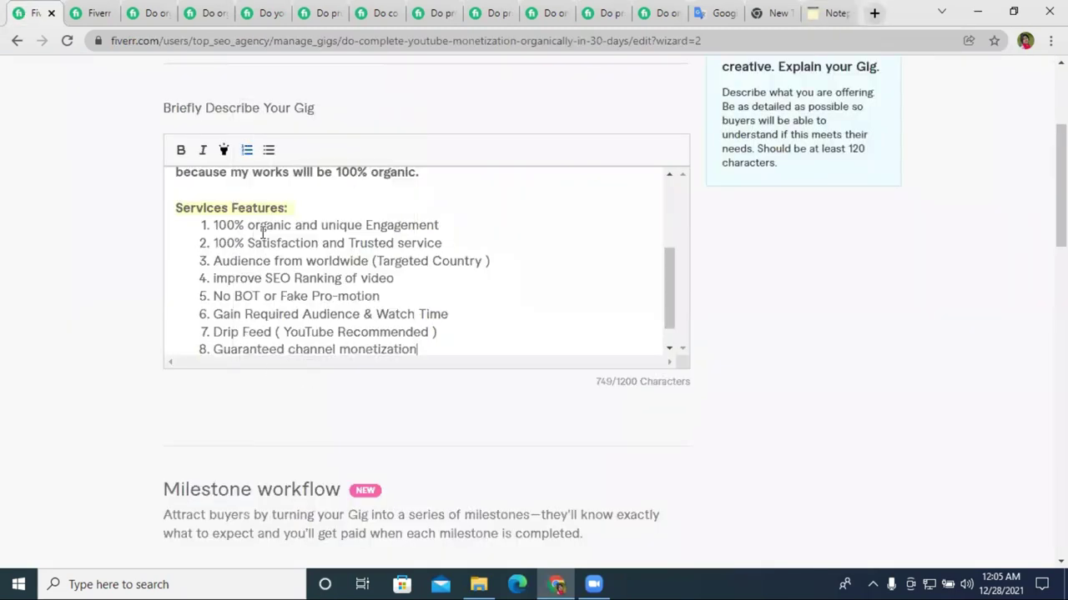
# Look through the feature and benefit lists of the competing YouTube monetization gigs for another Services Features idea.
pyautogui.click(659, 13)
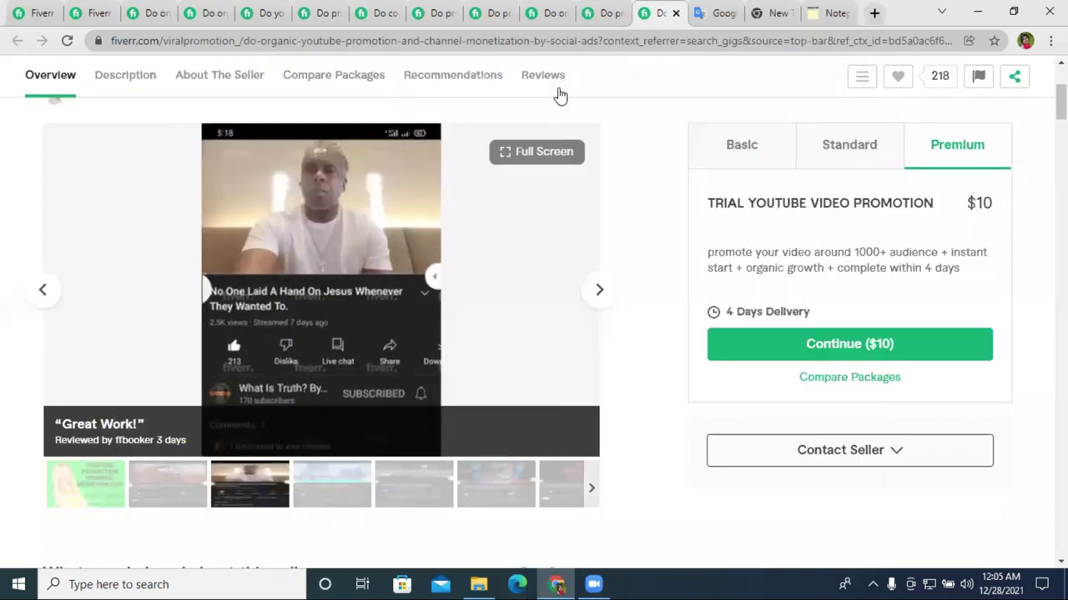
pyautogui.click(604, 12)
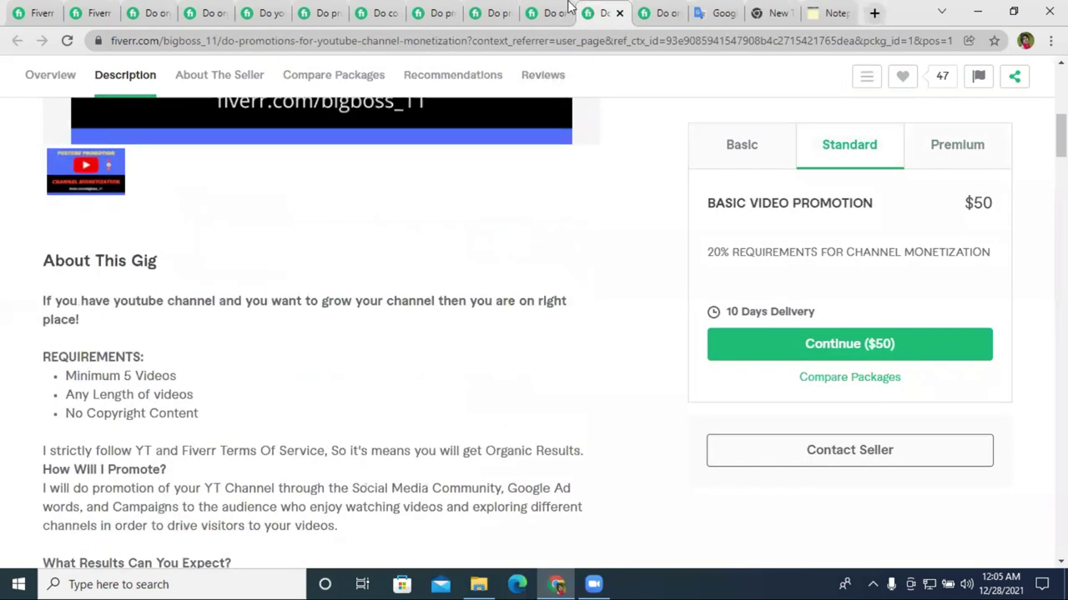
pyautogui.click(550, 13)
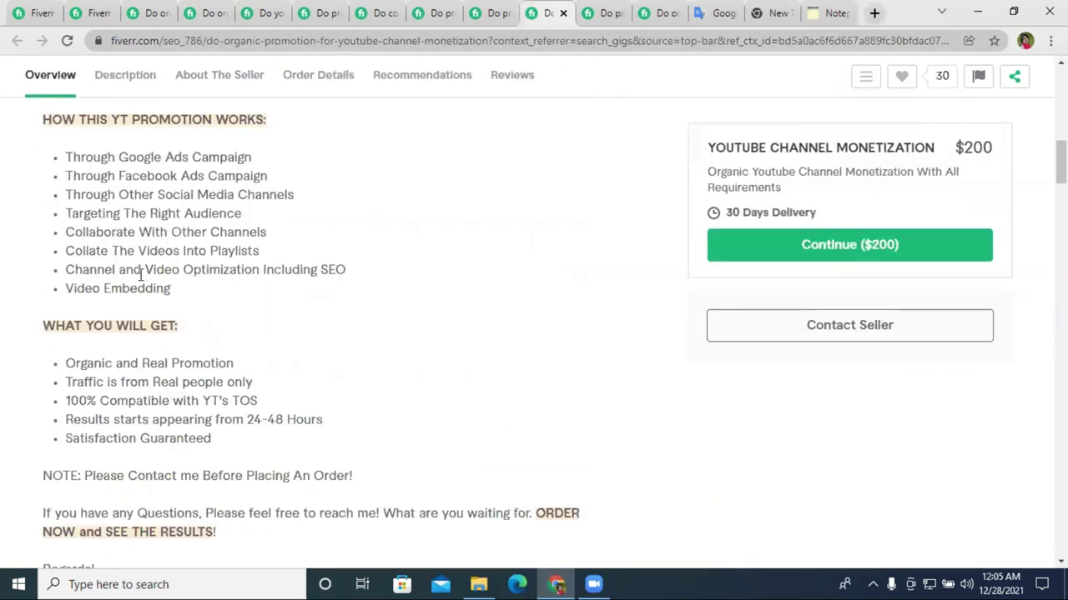
pyautogui.scroll(1, 138, 250)
pyautogui.scroll(-3, 175, 439)
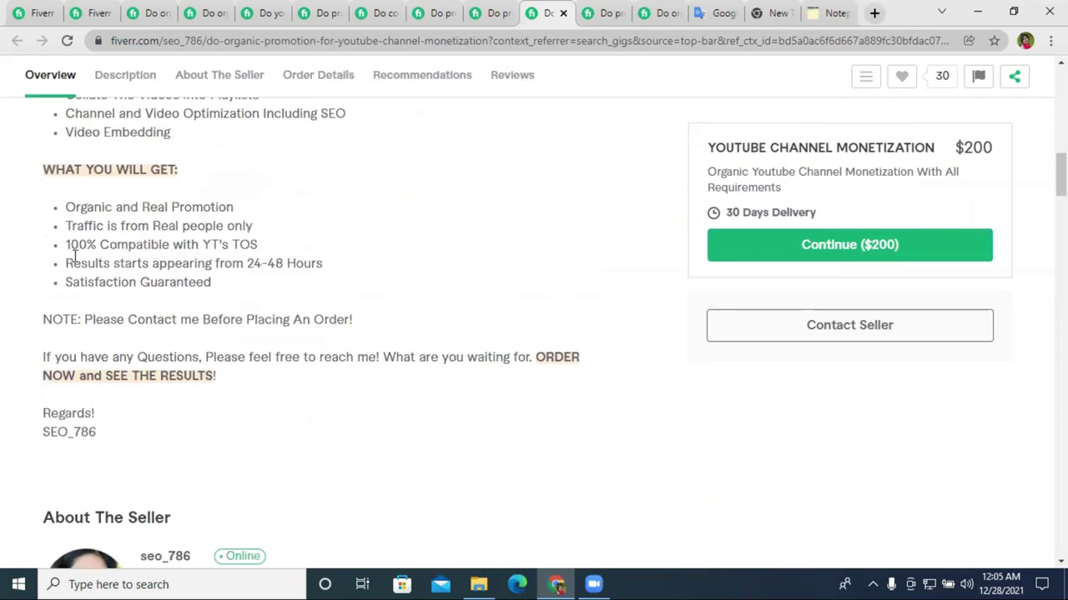
pyautogui.scroll(2, 134, 275)
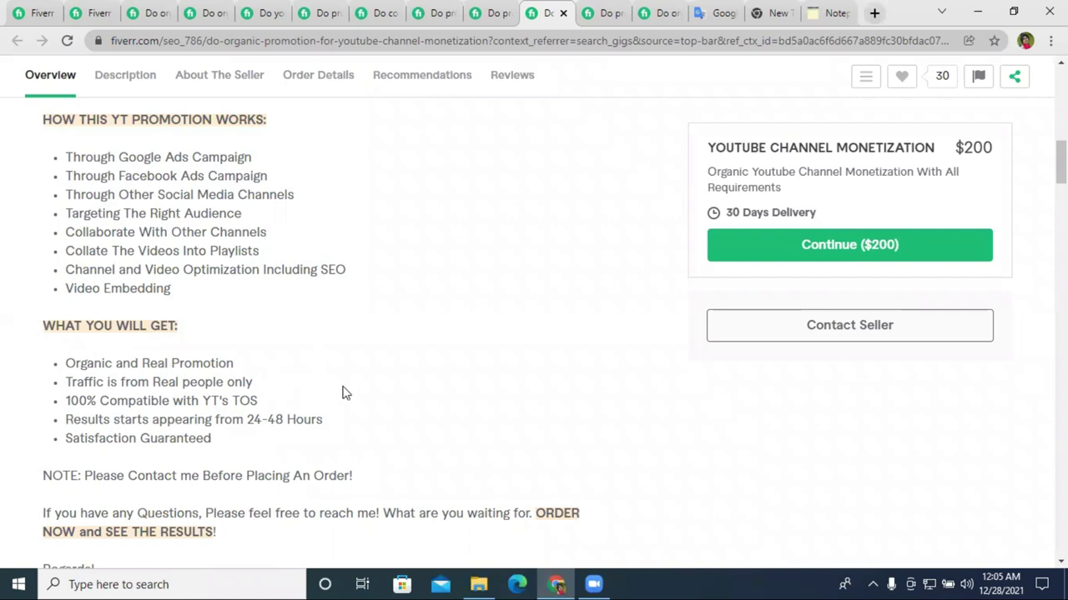
pyautogui.click(483, 11)
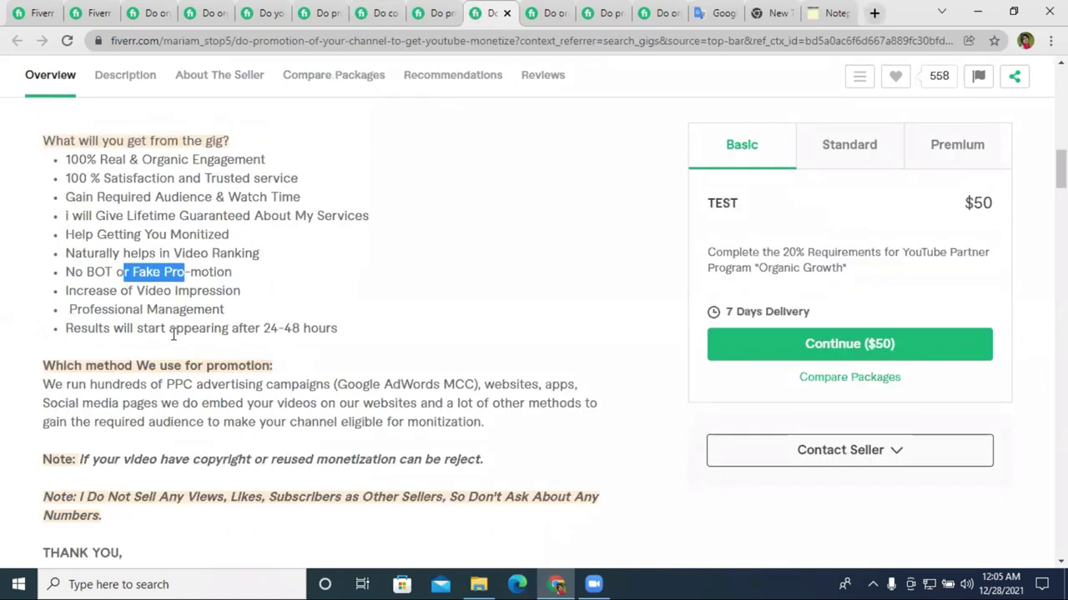
pyautogui.click(448, 9)
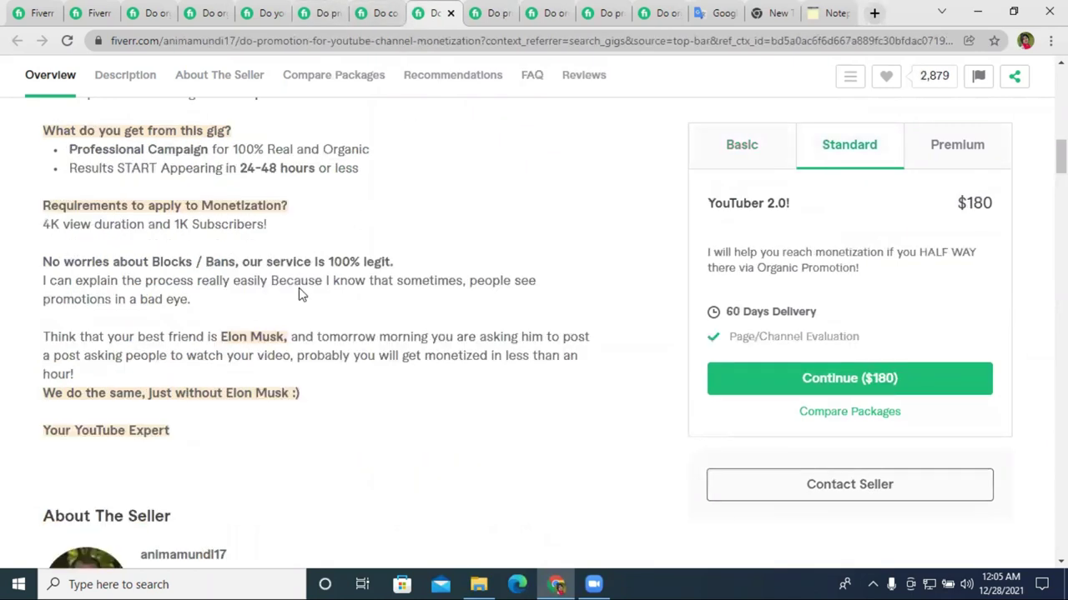
pyautogui.click(376, 12)
pyautogui.scroll(-5, 239, 112)
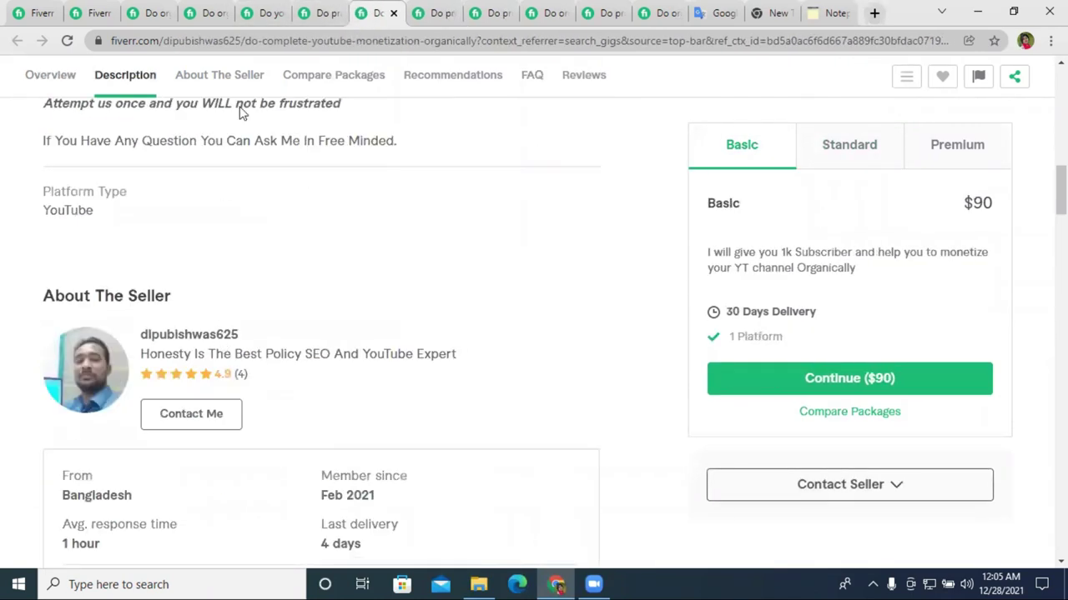
# Copy "Results will start appearing after 24-48 hours" from the competing channel promotion gig, paste it into the online notepad, and cut it from there.
pyautogui.click(319, 12)
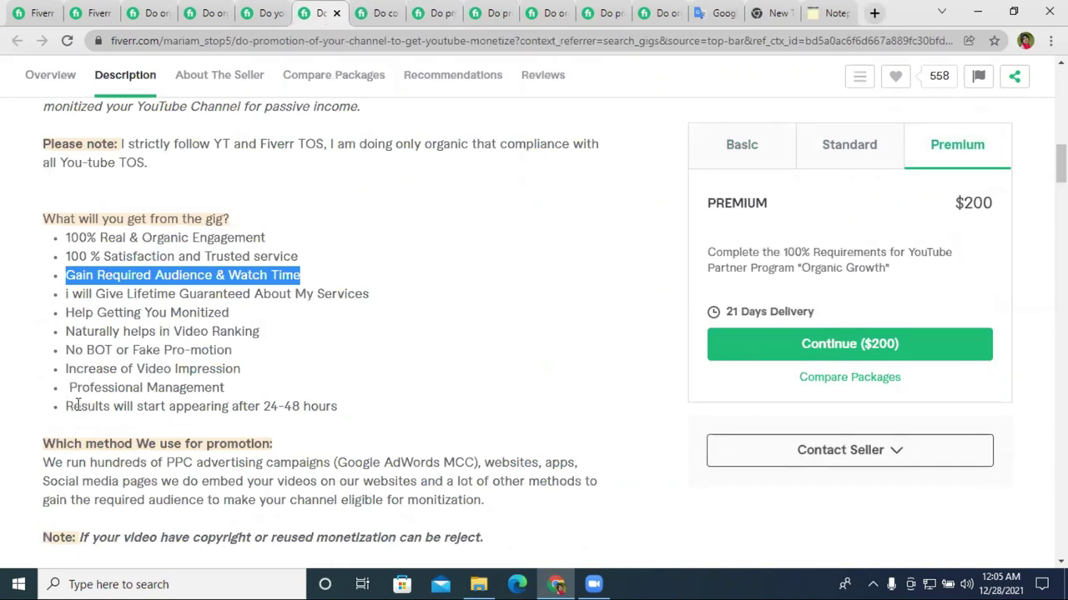
pyautogui.moveTo(337, 409); pyautogui.dragTo(43, 417)
pyautogui.rightClick(110, 408)
pyautogui.click(171, 425)
pyautogui.click(824, 10)
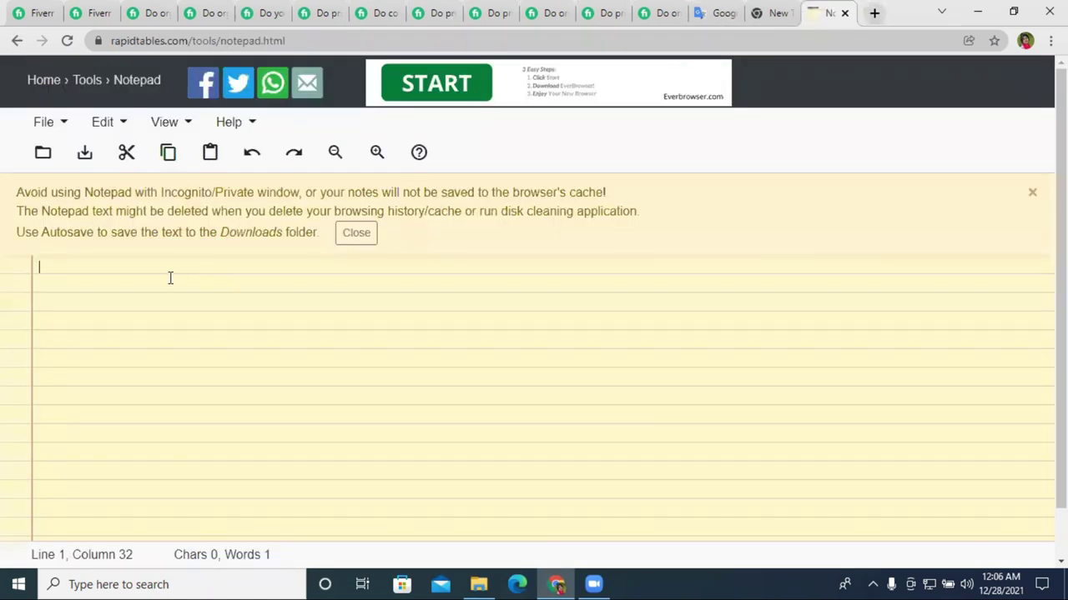
pyautogui.rightClick(131, 271)
pyautogui.click(187, 392)
pyautogui.tripleClick(106, 277)
pyautogui.rightClick(106, 277)
pyautogui.click(174, 312)
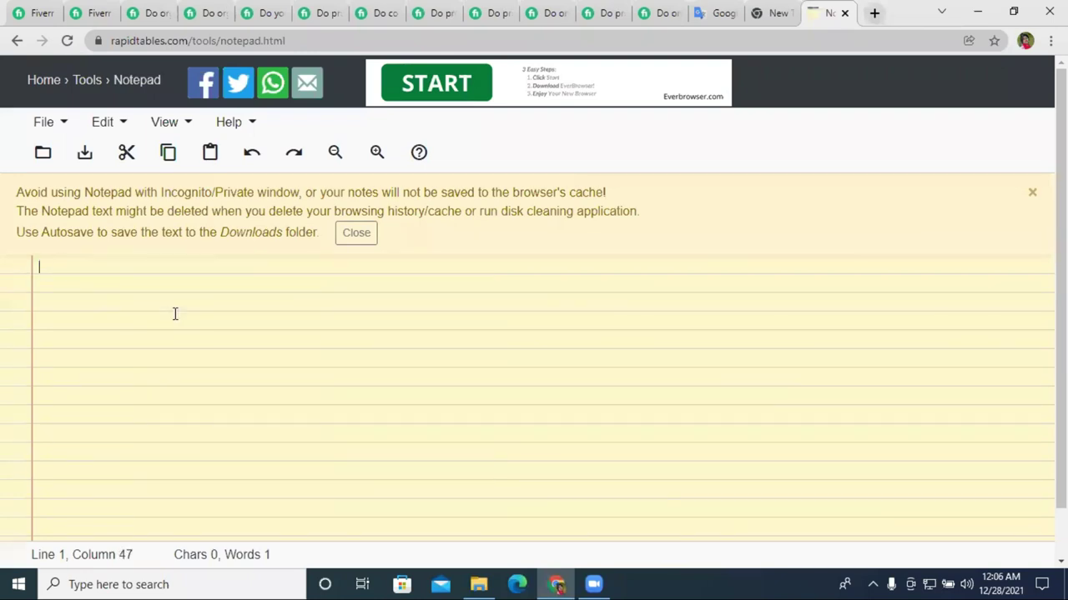
# Paste "Results will start appearing after 24-48 hours" as the ninth Services Features item in the gig description.
pyautogui.click(33, 12)
pyautogui.press('Return')
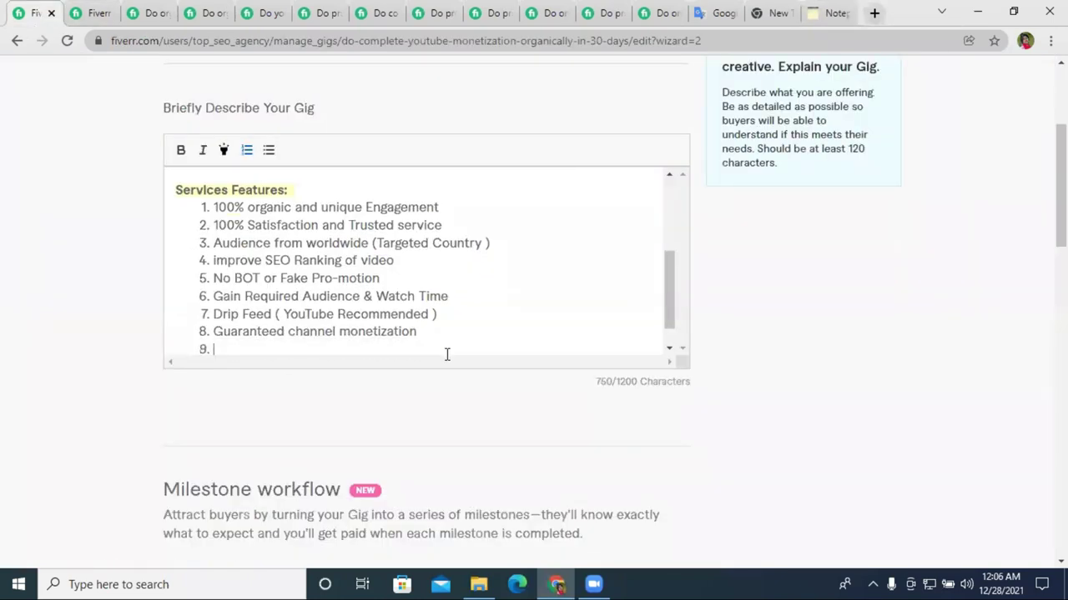
pyautogui.hotkey('ctrl', 'v')
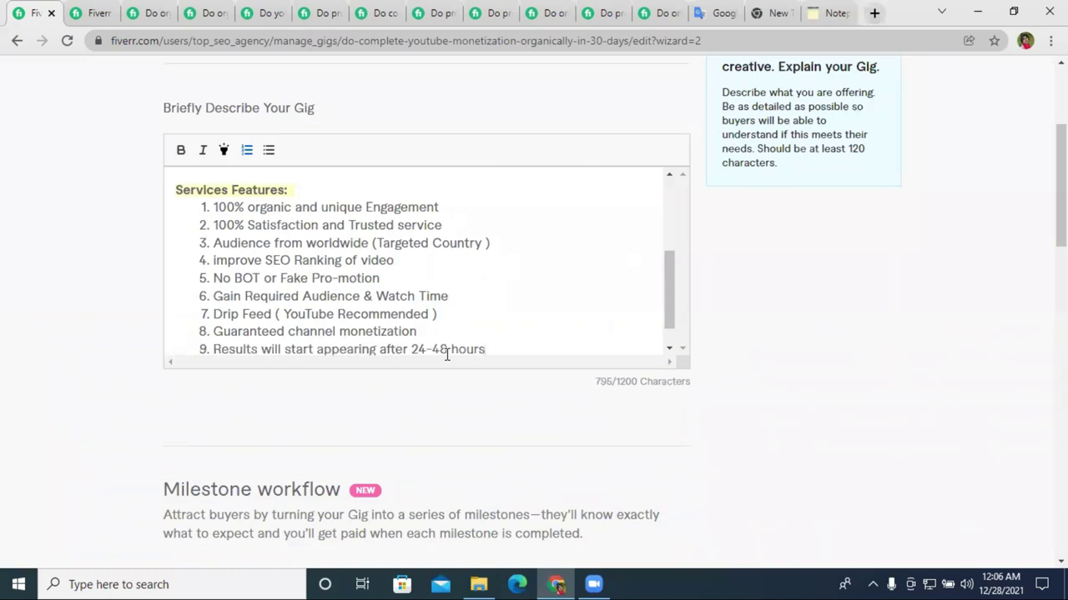
# Review the gig description and end the numbered list after the ninth item, starting a plain line below it.
pyautogui.scroll(-1, 417, 317)
pyautogui.scroll(2, 412, 317)
pyautogui.scroll(-2, 413, 319)
pyautogui.scroll(2, 414, 319)
pyautogui.scroll(-2, 392, 292)
pyautogui.scroll(-1, 388, 295)
pyautogui.scroll(2, 507, 242)
pyautogui.scroll(-2, 507, 242)
pyautogui.scroll(2, 511, 232)
pyautogui.scroll(-2, 517, 241)
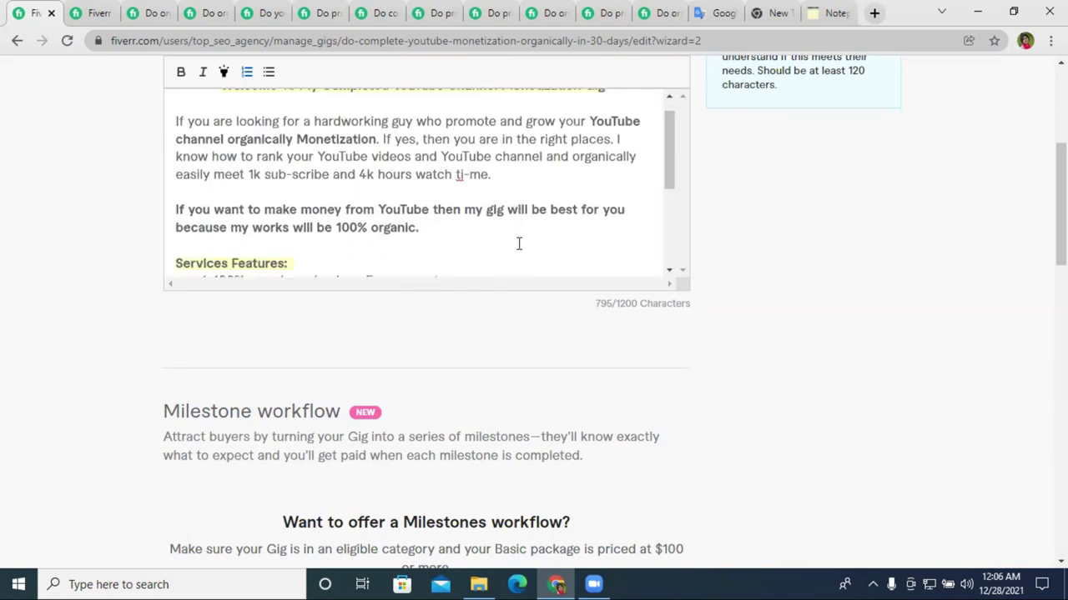
pyautogui.scroll(2, 280, 174)
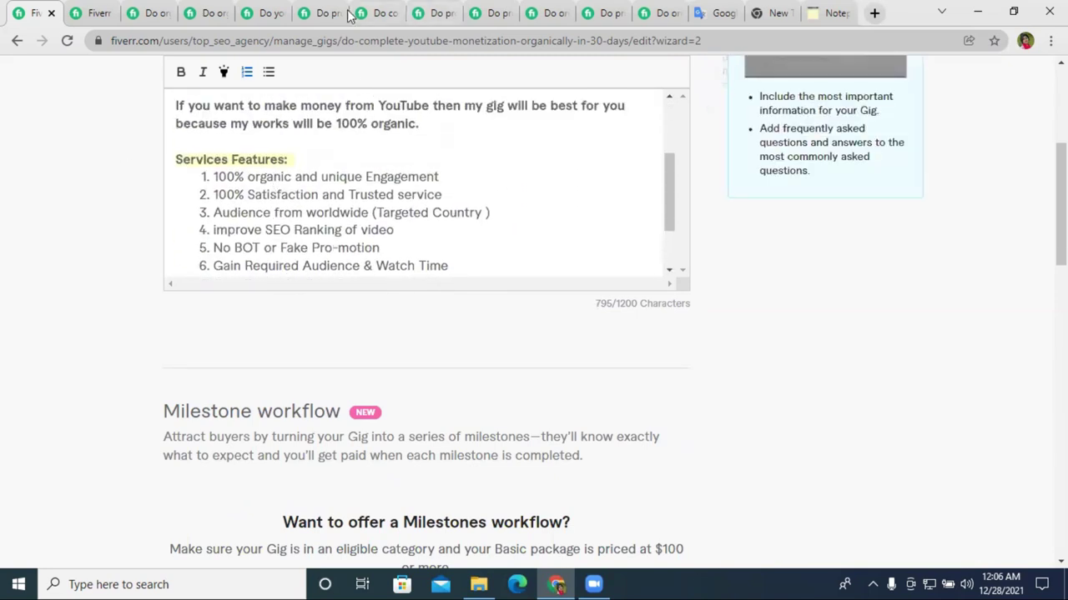
pyautogui.scroll(-2, 467, 225)
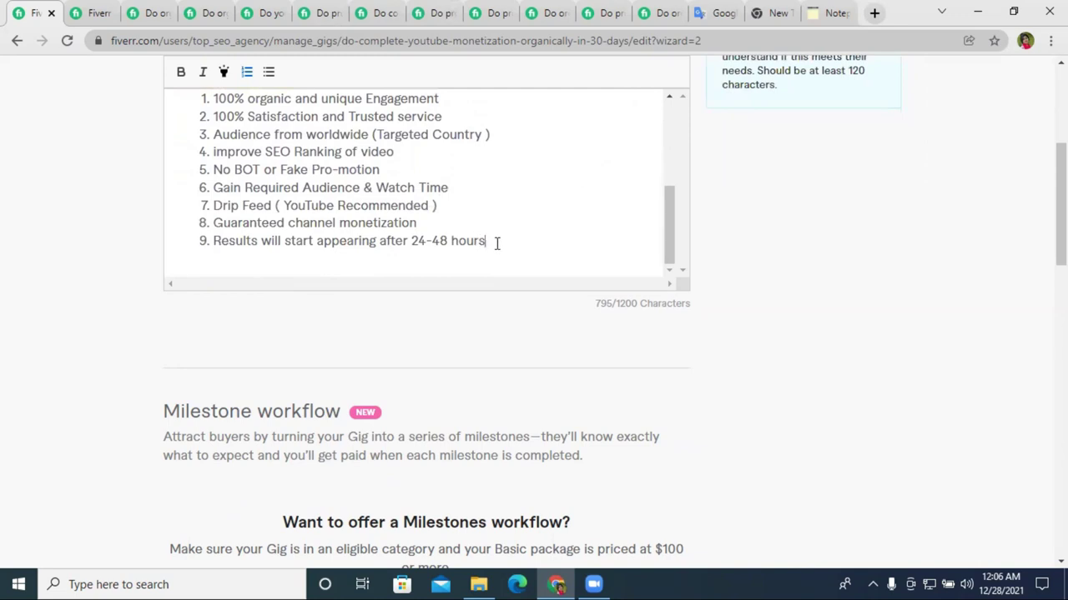
pyautogui.press('Return')
pyautogui.press('Return')
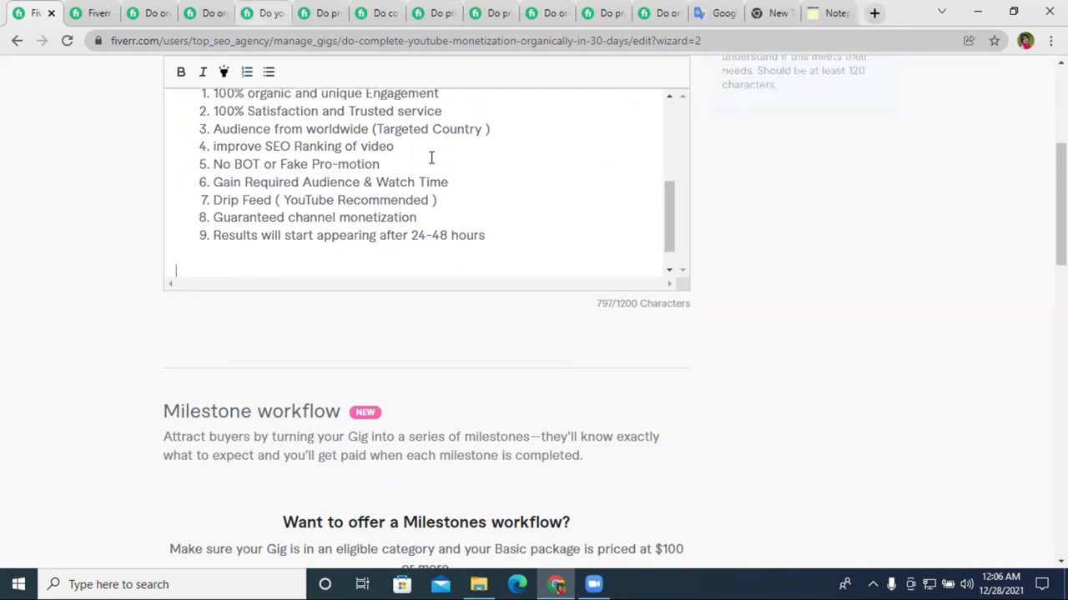
# Examine the section headings and remaining text of the competing video SEO and channel promotion gigs for the next section.
pyautogui.click(258, 12)
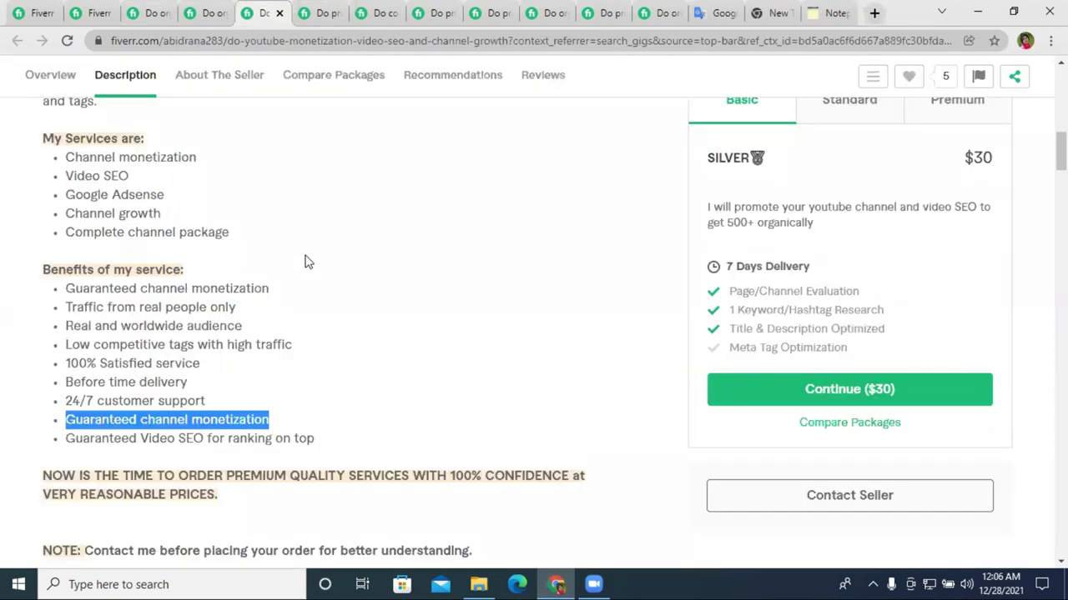
pyautogui.scroll(2, 304, 284)
pyautogui.scroll(-1, 305, 289)
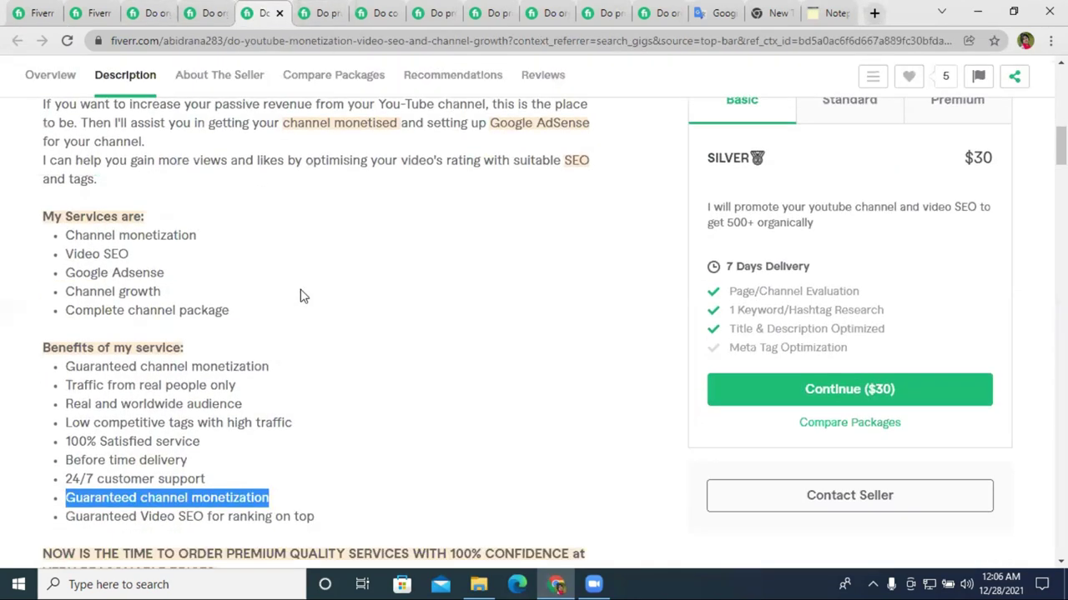
pyautogui.moveTo(65, 348); pyautogui.dragTo(209, 354)
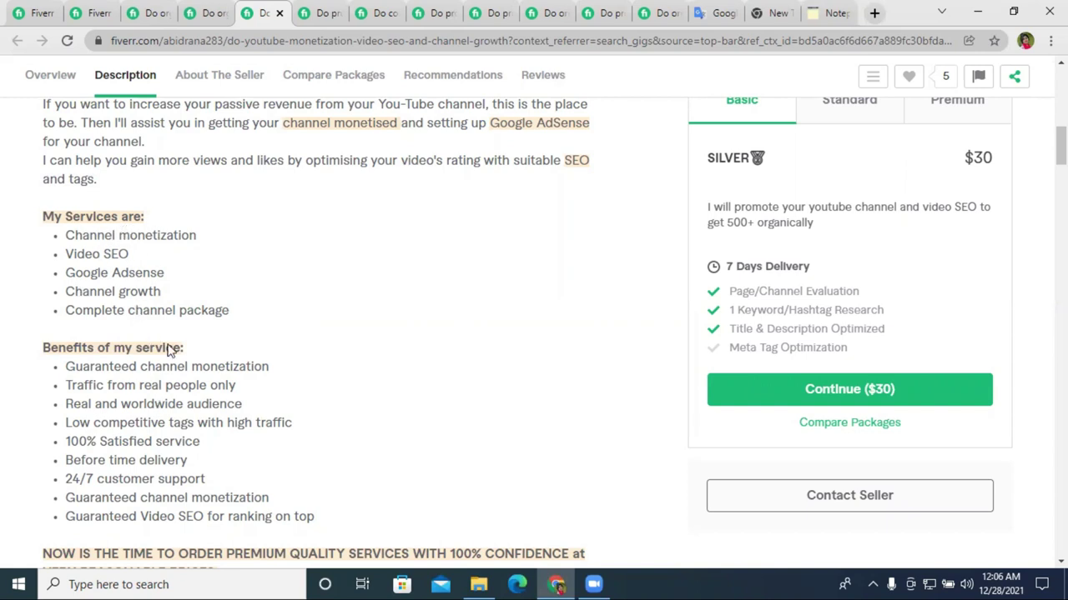
pyautogui.click(302, 10)
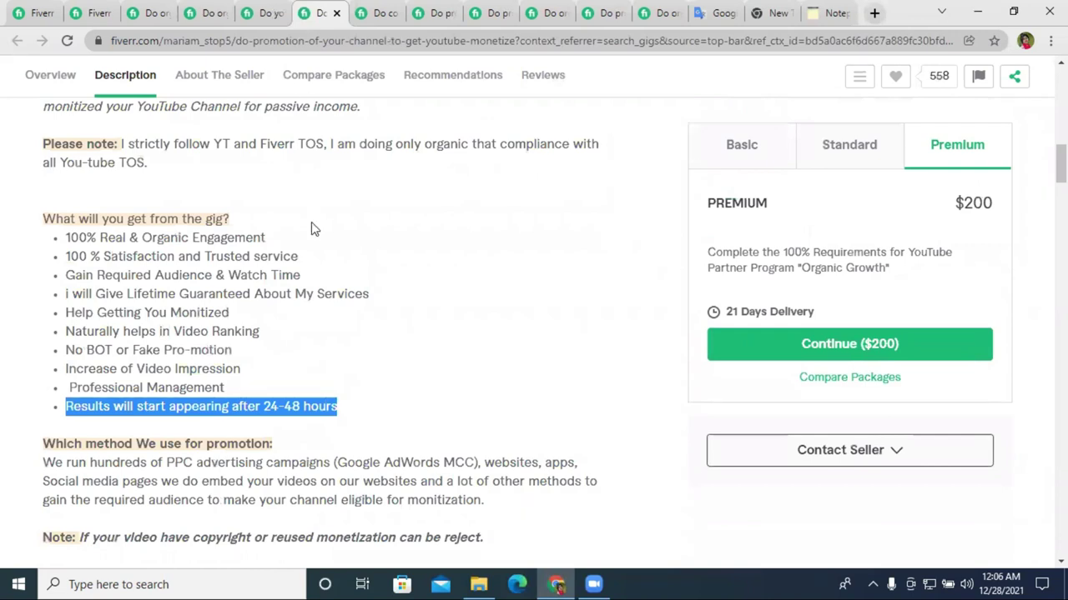
pyautogui.scroll(-3, 312, 222)
# Insert an empty line above the Services Features heading in the gig description.
pyautogui.click(33, 12)
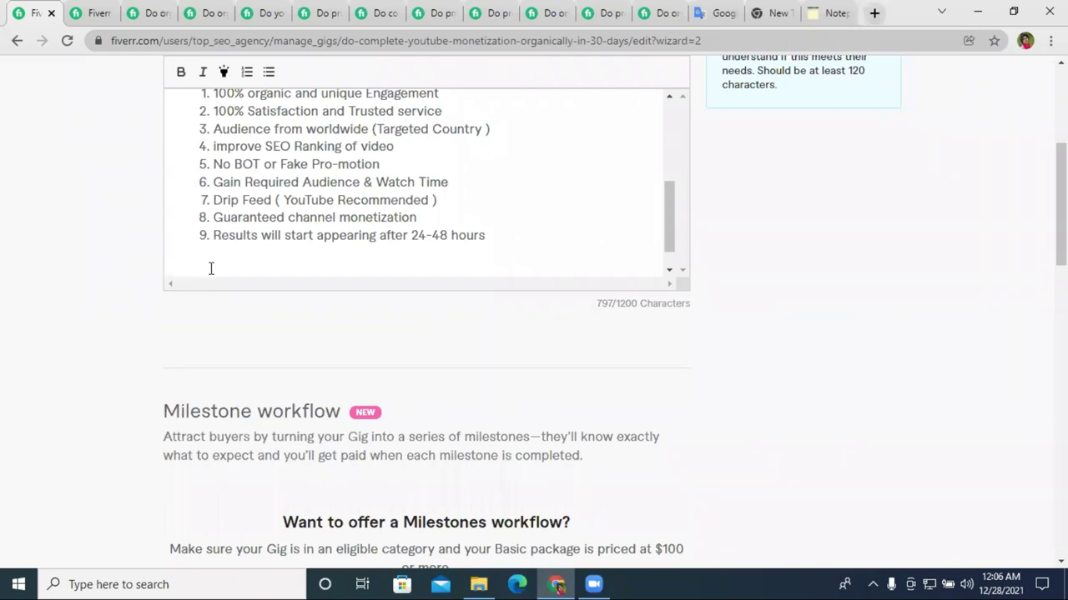
pyautogui.scroll(3, 308, 257)
pyautogui.scroll(1, 296, 249)
pyautogui.click(185, 212)
pyautogui.press('Return')
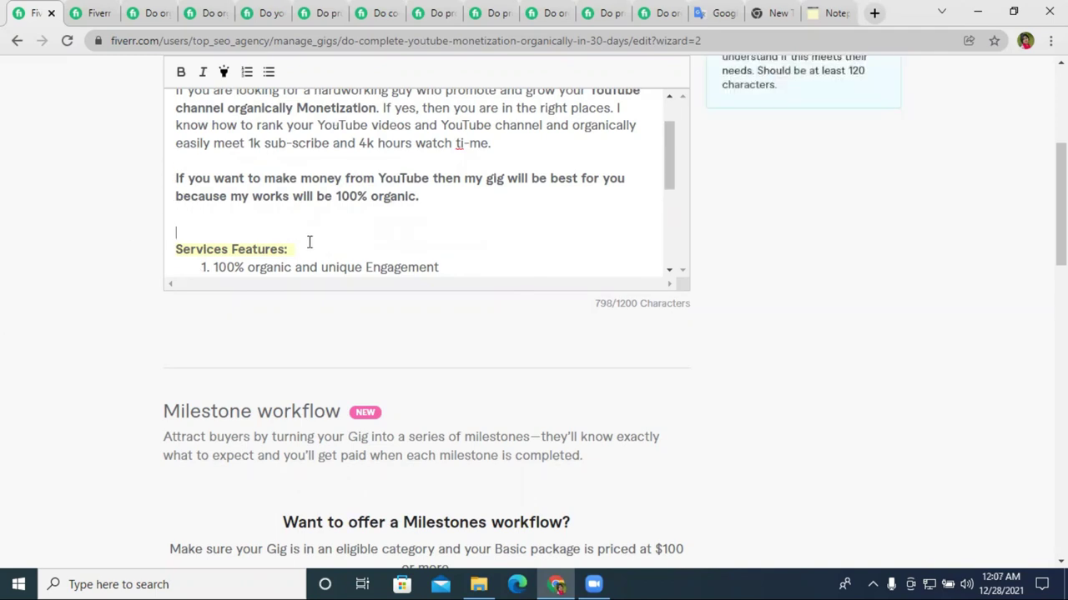
# Enter the heading "Requirements:" above Services Features and start a new line beneath it.
pyautogui.scroll(-2, 325, 236)
pyautogui.scroll(2, 325, 235)
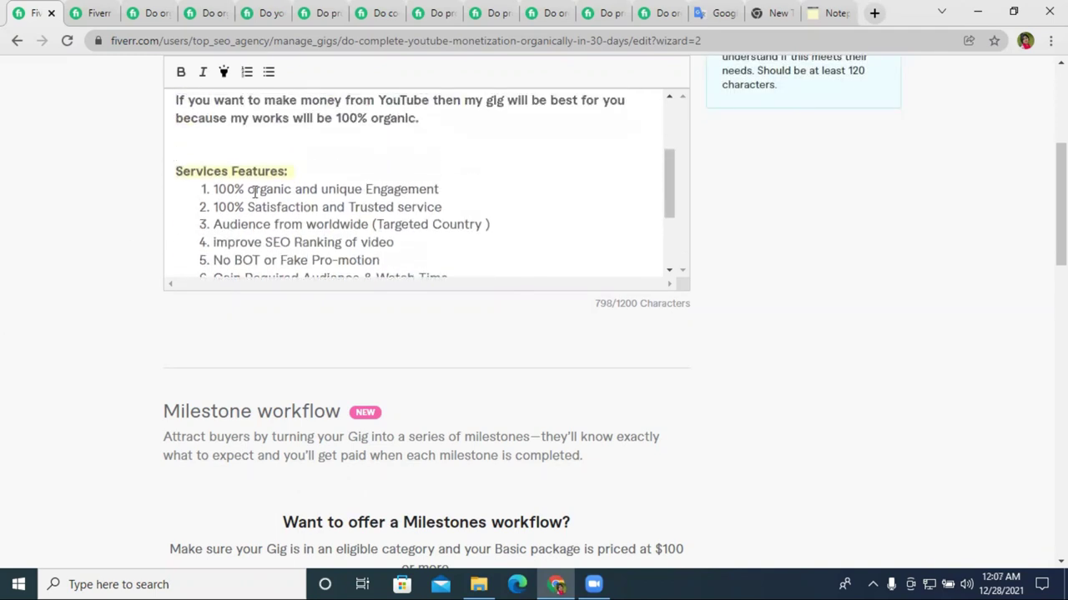
pyautogui.click(183, 145)
pyautogui.write('Requie')
pyautogui.press('BackSpace')
pyautogui.write('re')
pyautogui.press('BackSpace')
pyautogui.write('ments:')
pyautogui.press('Return')
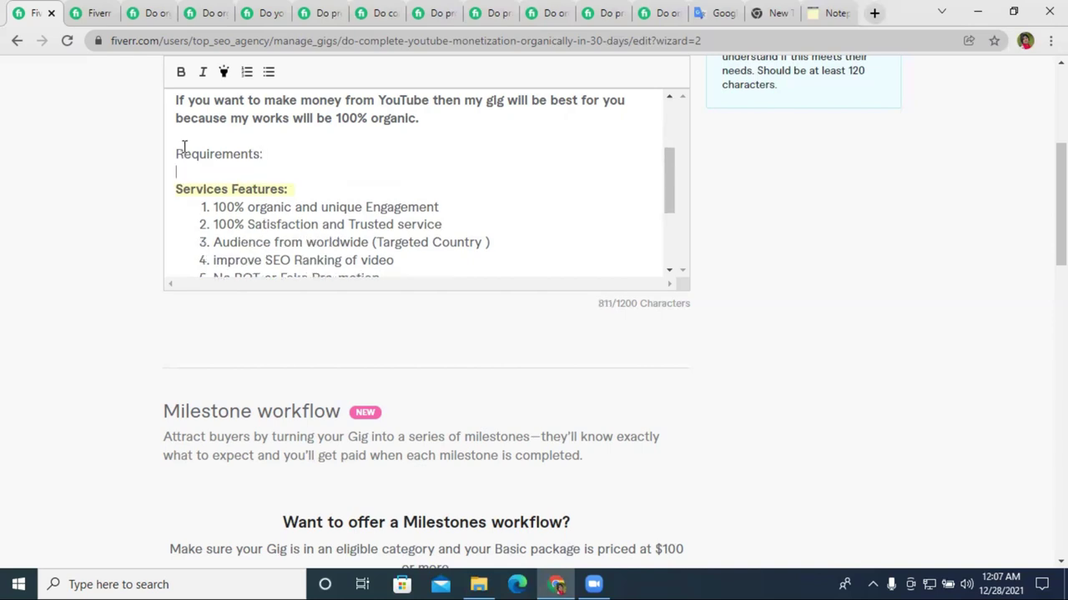
# Format the "Requirements:" heading as bold with a highlight.
pyautogui.tripleClick(182, 153)
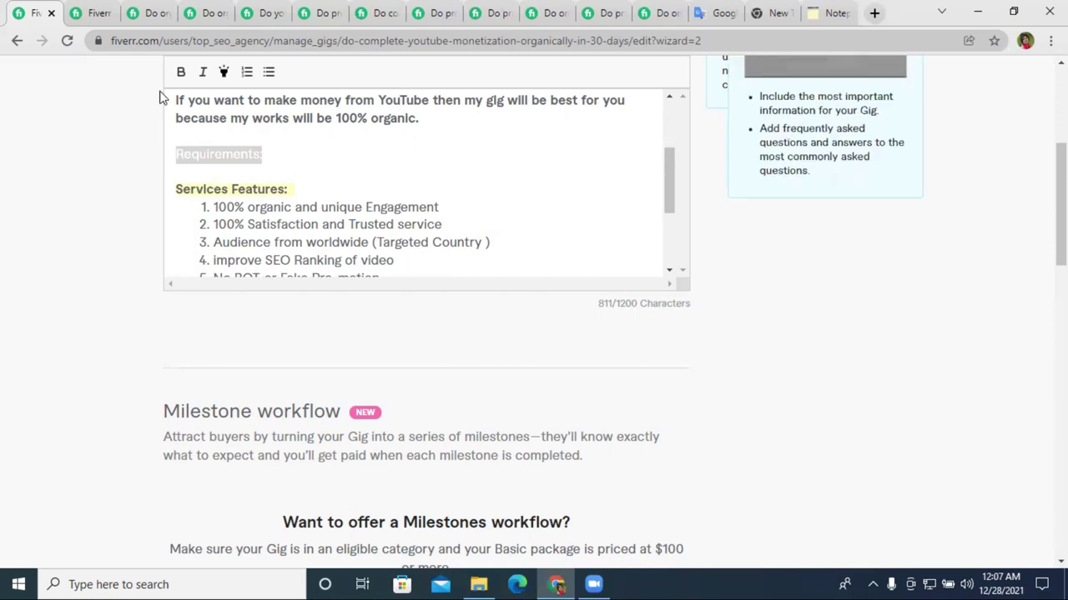
pyautogui.click(291, 166)
pyautogui.tripleClick(247, 157)
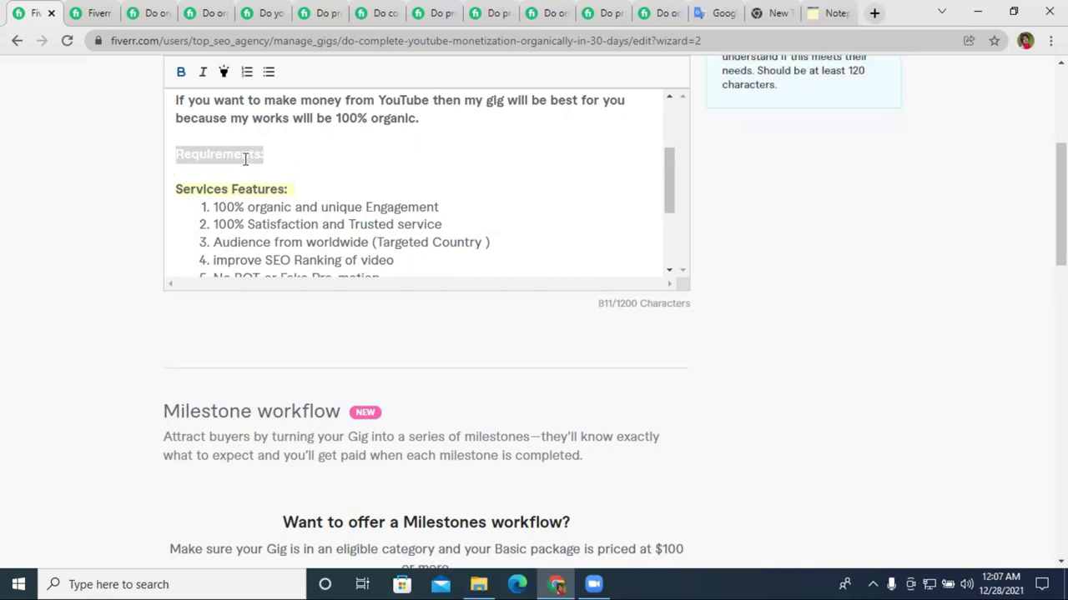
# Start a bulleted list under the Requirements heading, keeping an empty line before Services Features.
pyautogui.click(210, 172)
pyautogui.click(268, 73)
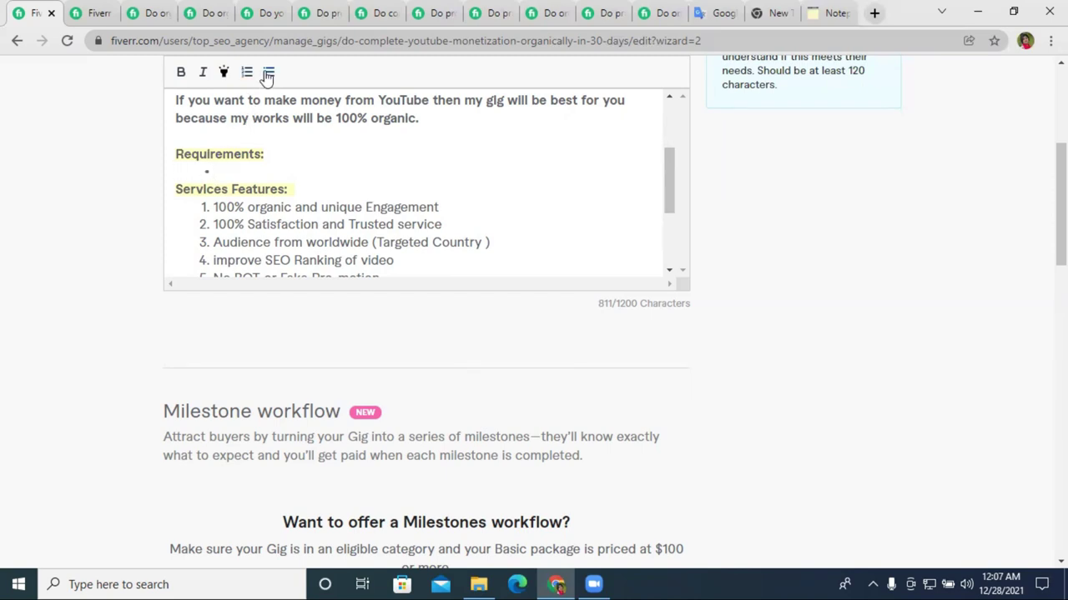
pyautogui.press('BackSpace')
pyautogui.press('Return')
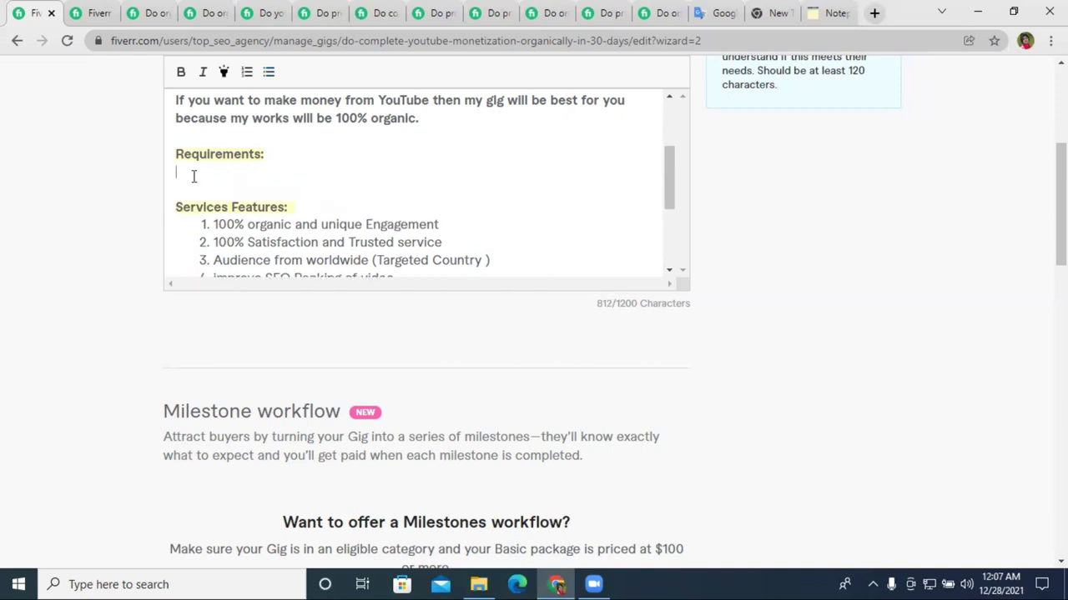
pyautogui.click(269, 73)
# Write "4-5 video on your Channel" as the first Requirements bullet and start a second bullet.
pyautogui.write('4 5 video on ')
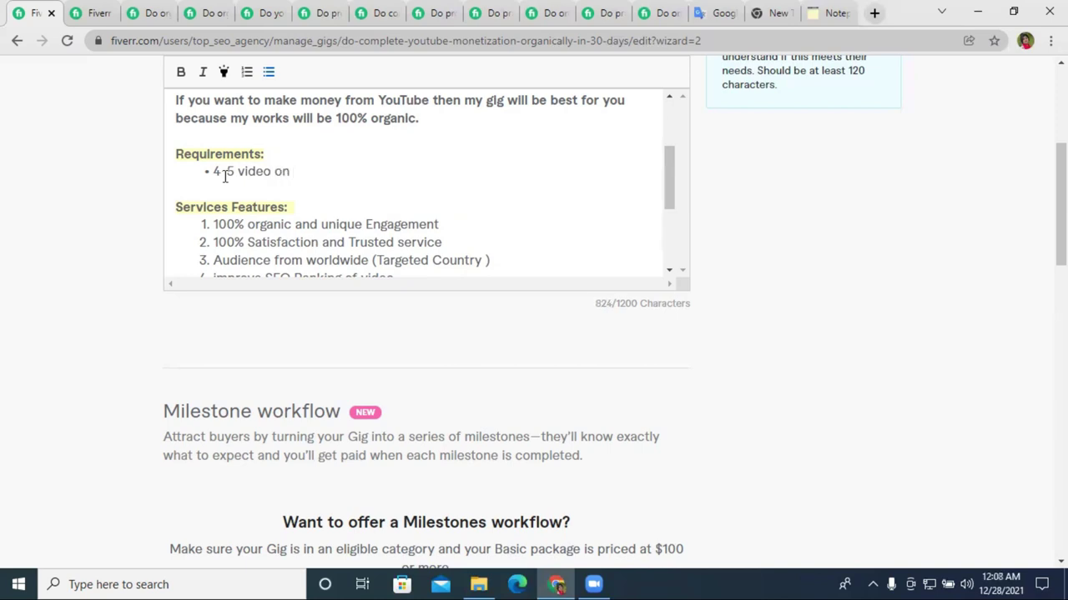
pyautogui.write('You')
pyautogui.press('BackSpace')
pyautogui.press('BackSpace')
pyautogui.press('BackSpace')
pyautogui.write('your V')
pyautogui.press('BackSpace')
pyautogui.write('Channel')
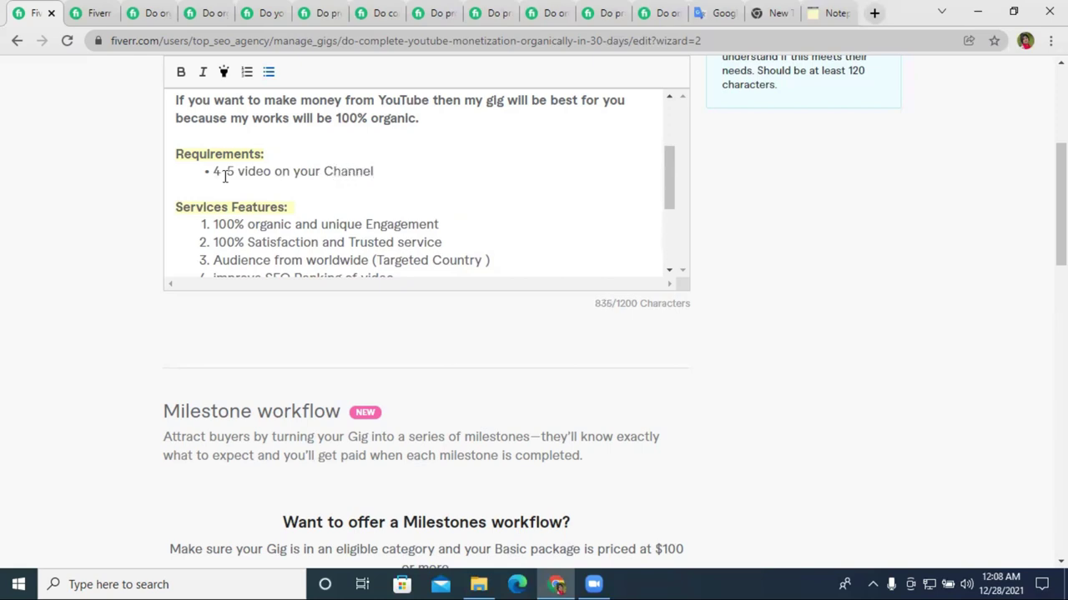
pyautogui.press('Return')
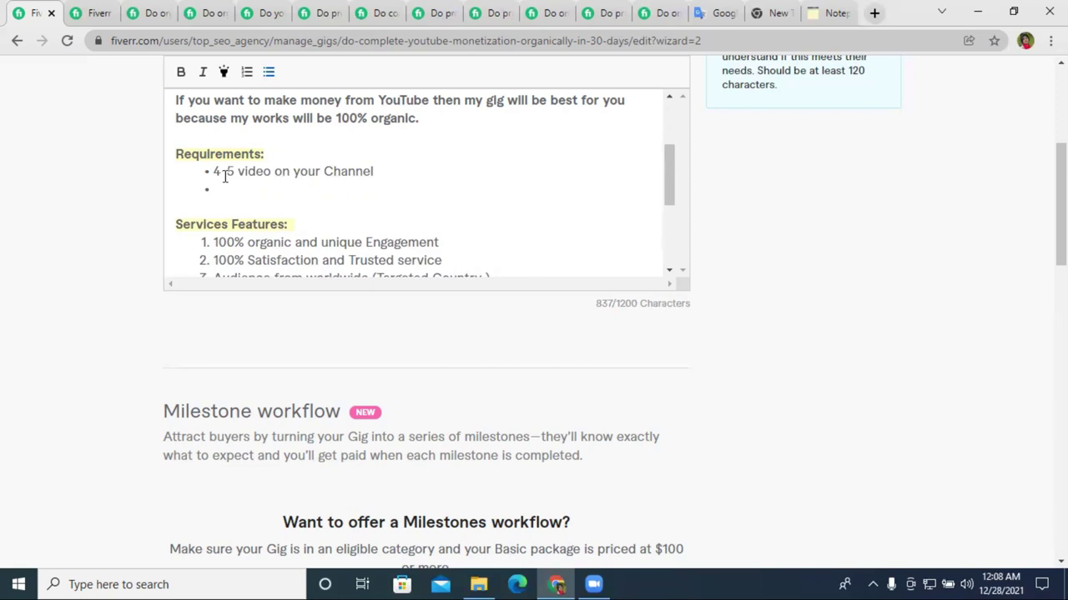
# Write "one Video must be 25-30 min long" as the second Requirements bullet and start a third bullet.
pyautogui.write('one Video mus')
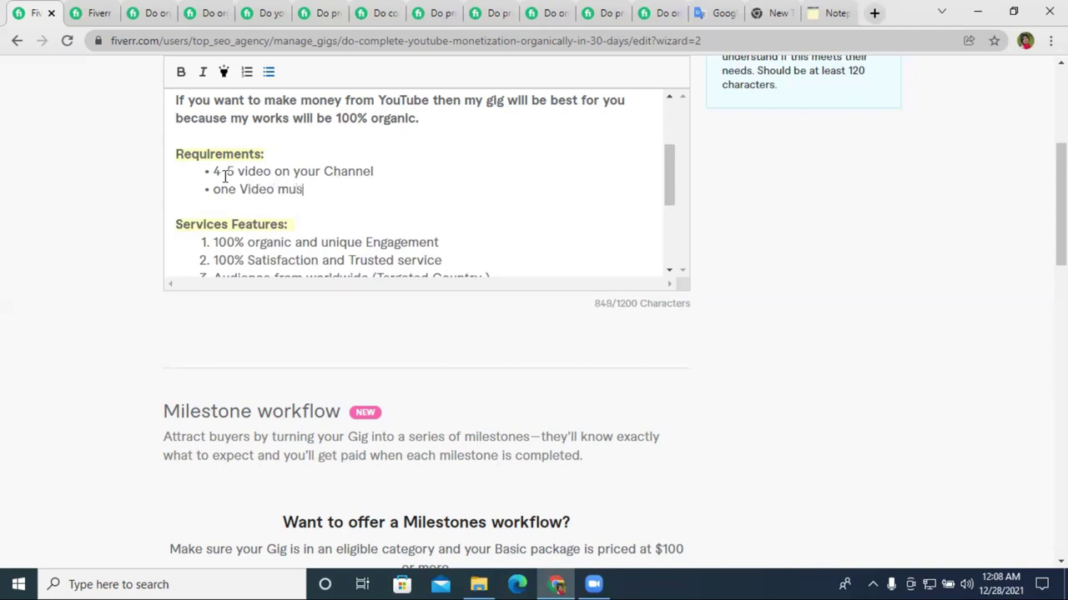
pyautogui.write('t be 25-30 min')
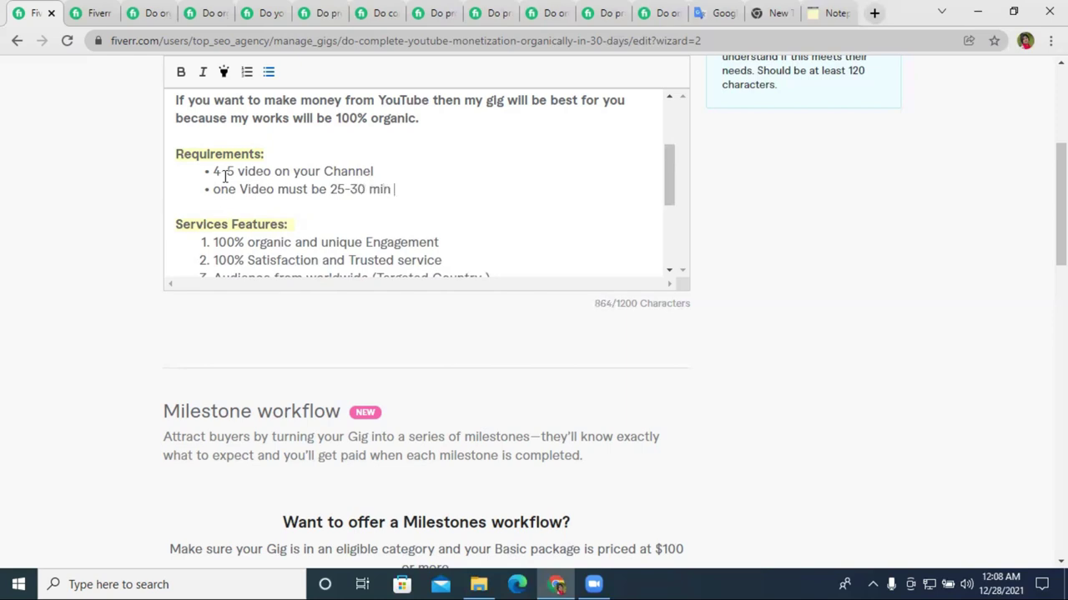
pyautogui.write(' long')
pyautogui.press('Return')
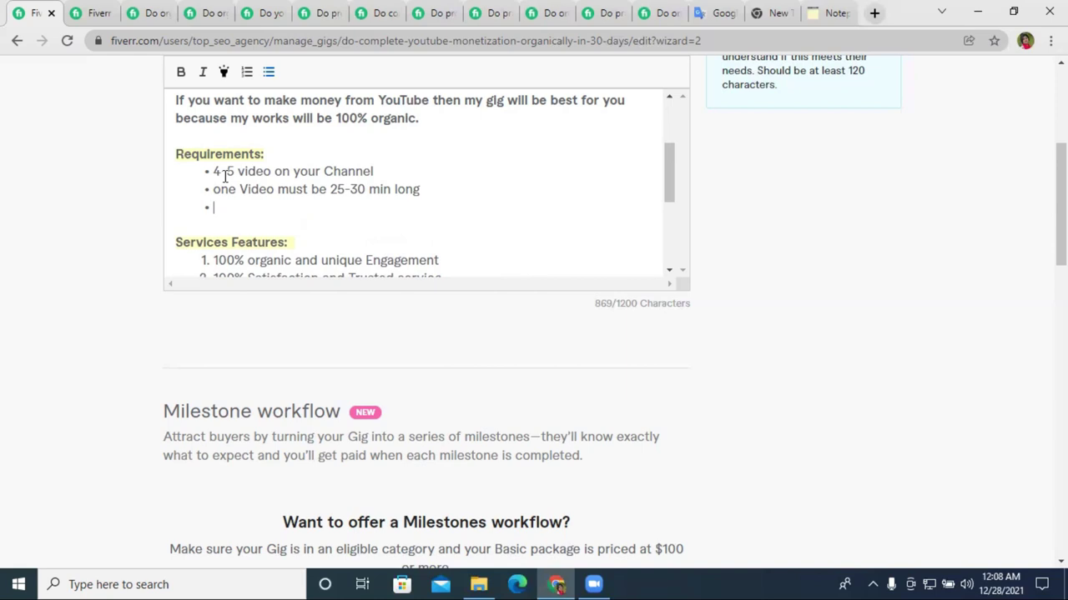
# Write "I Need manager Access" as the third Requirements bullet, spelled correctly and with no empty bullet after it.
pyautogui.write('I will n')
pyautogui.press('BackSpace')
pyautogui.press('BackSpace')
pyautogui.press('BackSpace')
pyautogui.press('BackSpace')
pyautogui.press('BackSpace')
pyautogui.press('BackSpace')
pyautogui.write('ned')
pyautogui.press('BackSpace')
pyautogui.press('BackSpace')
pyautogui.press('BackSpace')
pyautogui.write('Need manage')
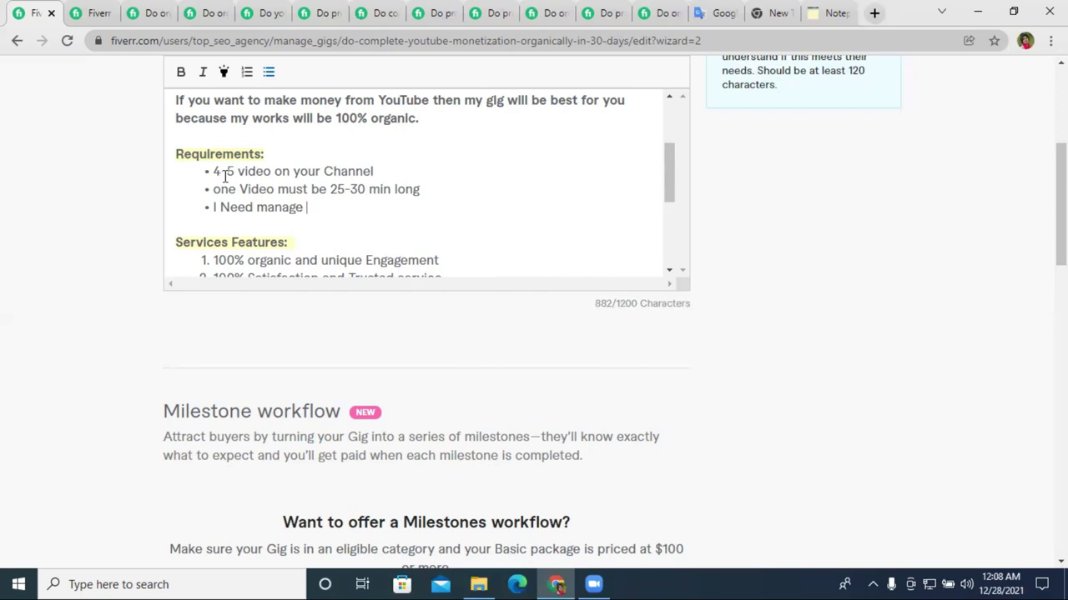
pyautogui.press('BackSpace')
pyautogui.write('r Acesss')
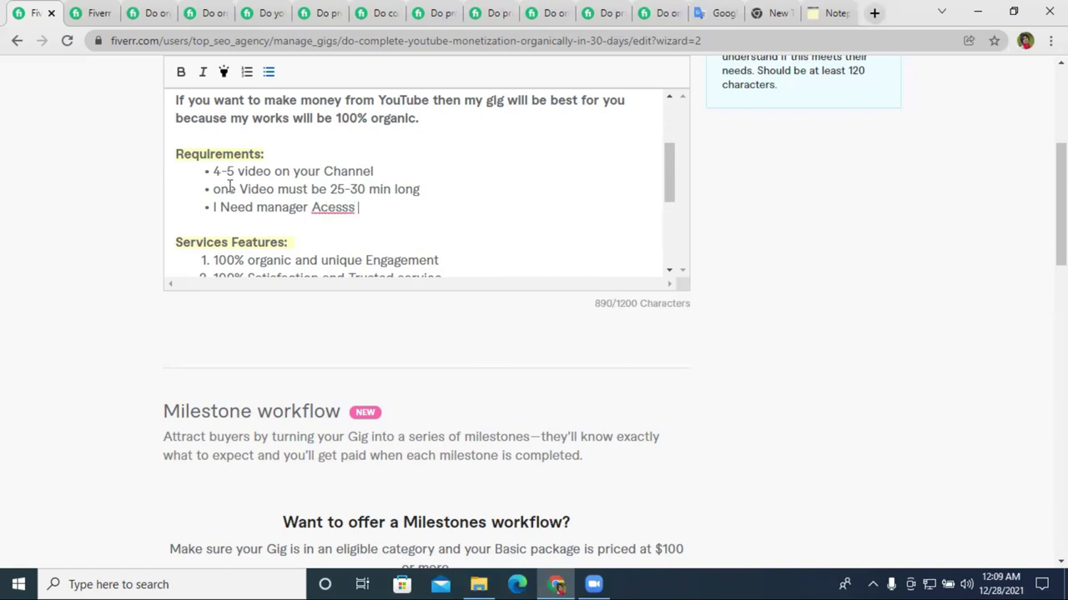
pyautogui.rightClick(350, 210)
pyautogui.click(384, 223)
pyautogui.press('Return')
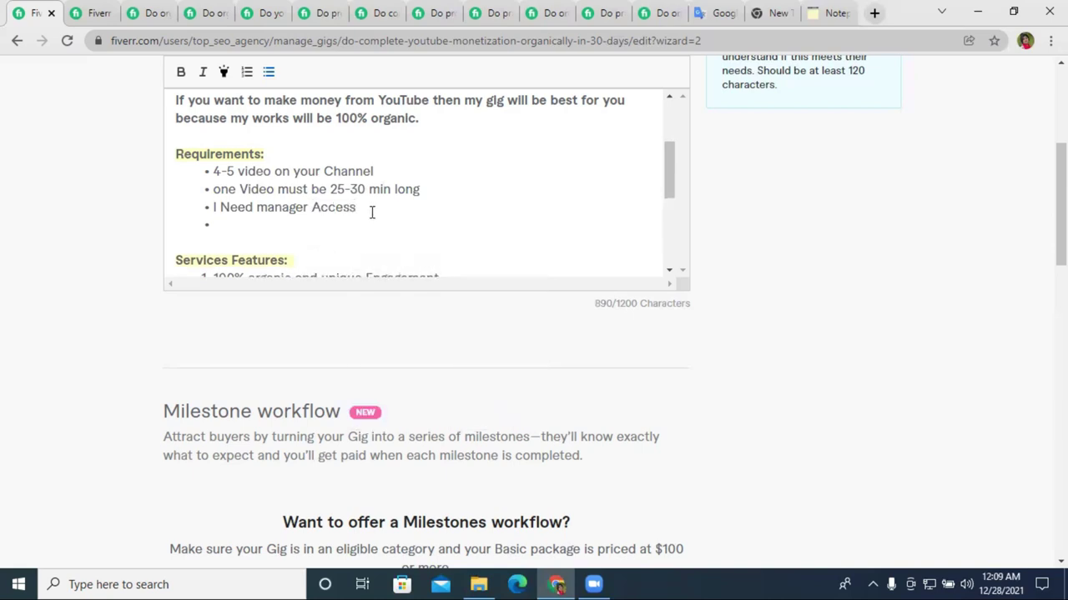
pyautogui.press('BackSpace')
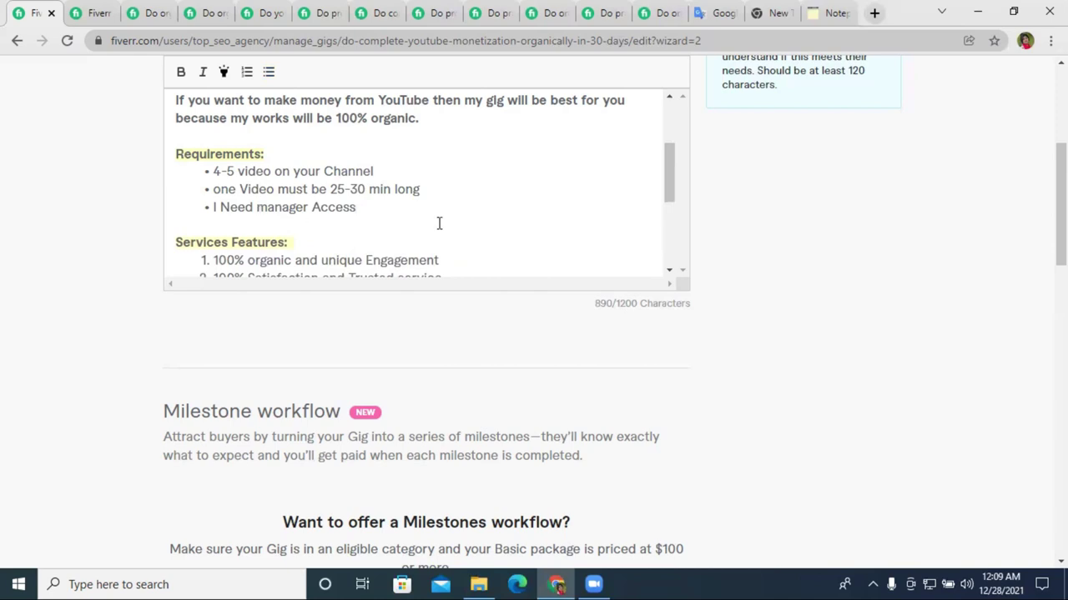
# Cut the Requirements heading and its three bullets from above Services Features and remove the leftover empty lines.
pyautogui.scroll(-1, 334, 184)
pyautogui.scroll(1, 325, 154)
pyautogui.moveTo(359, 208); pyautogui.dragTo(169, 154)
pyautogui.hotkey('ctrl', 'c')
pyautogui.rightClick(210, 160)
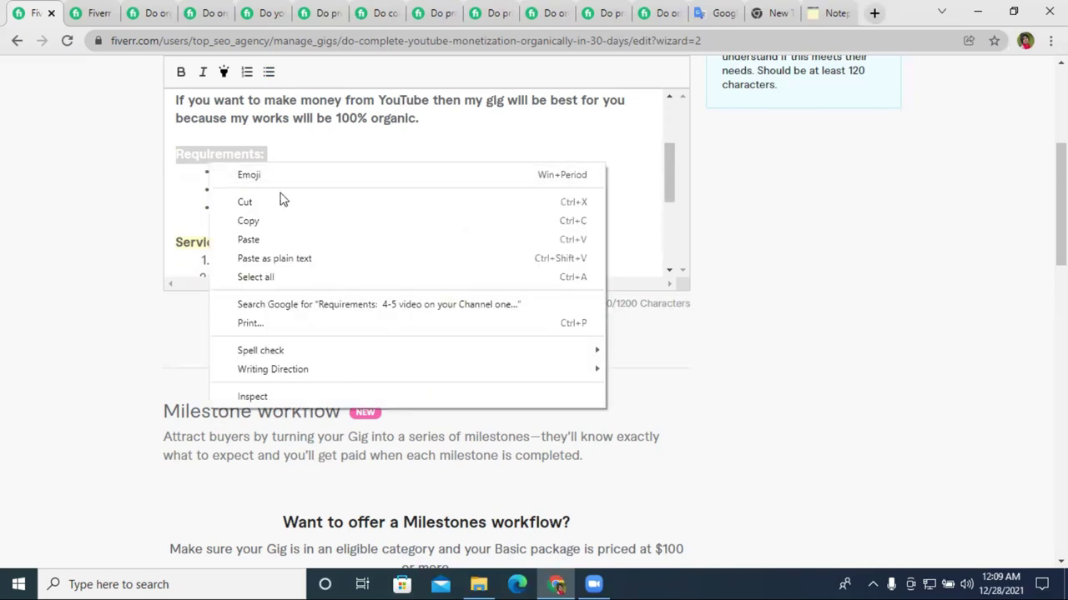
pyautogui.click(278, 201)
pyautogui.click(195, 165)
pyautogui.press('BackSpace')
pyautogui.press('BackSpace')
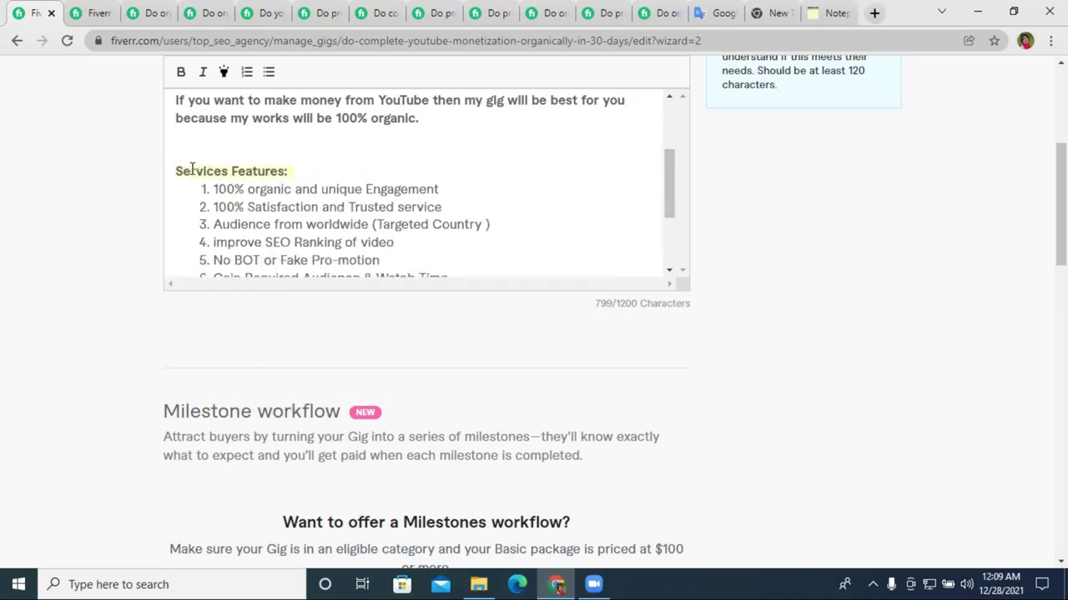
# Paste the Requirements section below the Services Features list and add an extra empty line above its heading.
pyautogui.scroll(-2, 262, 245)
pyautogui.click(247, 239)
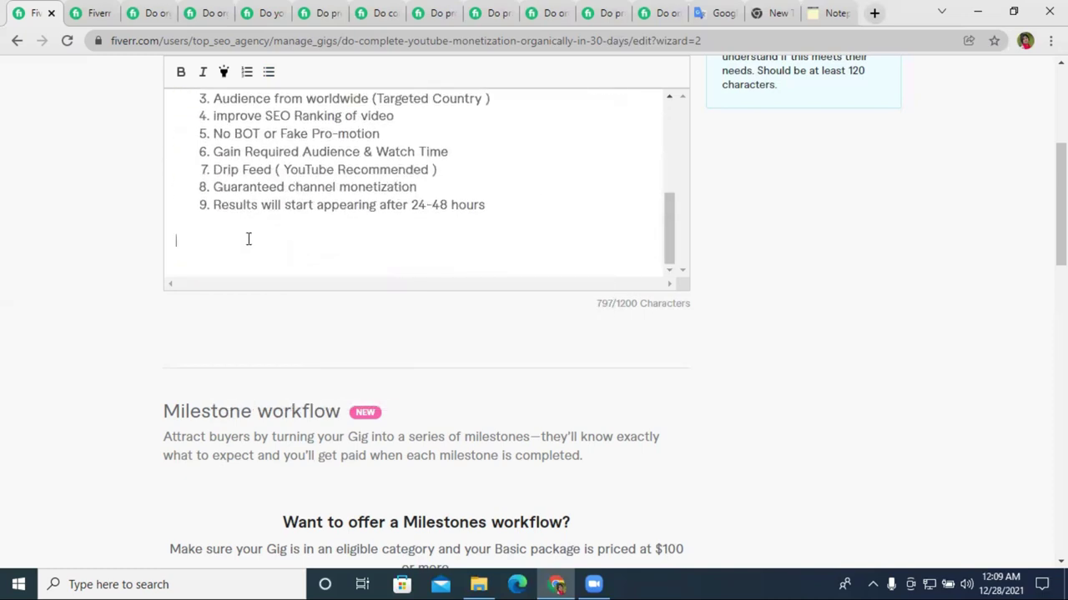
pyautogui.hotkey('ctrl', 'v')
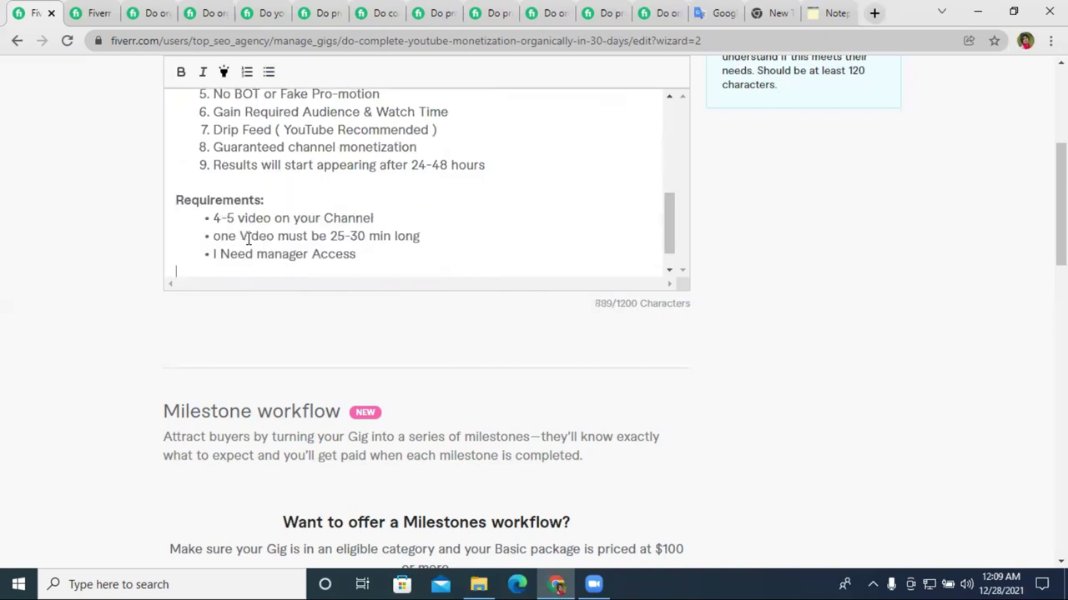
pyautogui.click(203, 185)
pyautogui.press('Return')
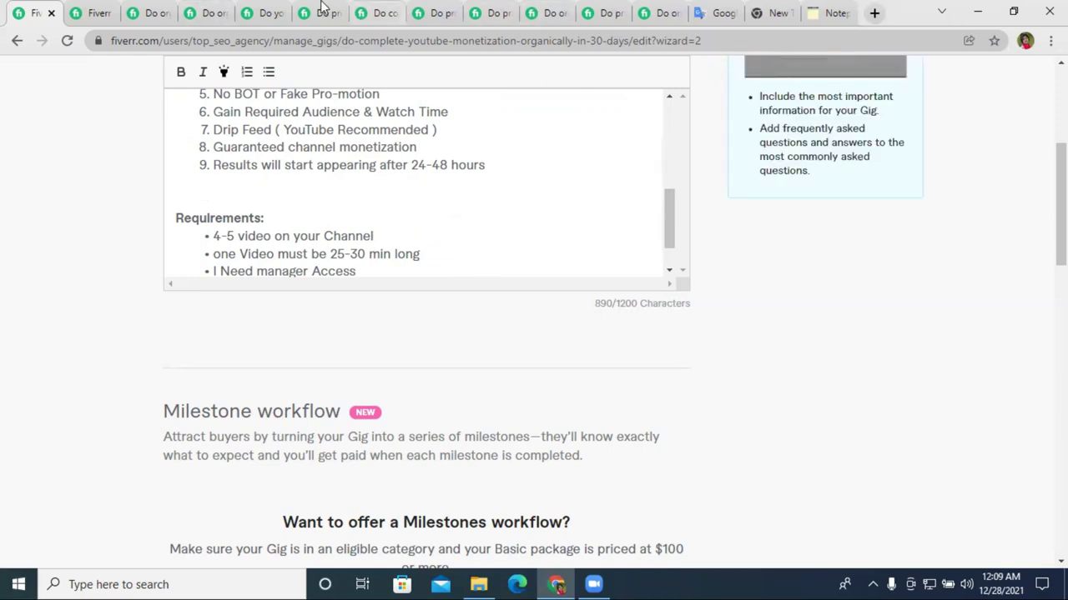
# Examine the competing gig descriptions for how they present promotion methods, requirements and closing notes.
pyautogui.click(290, 8)
pyautogui.scroll(-1, 94, 367)
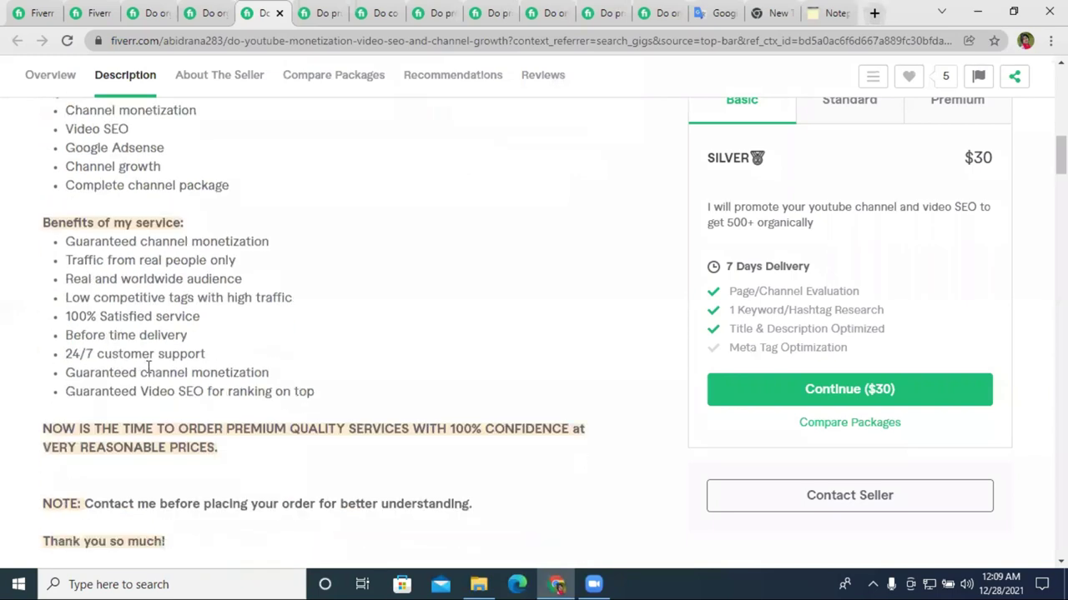
pyautogui.click(334, 9)
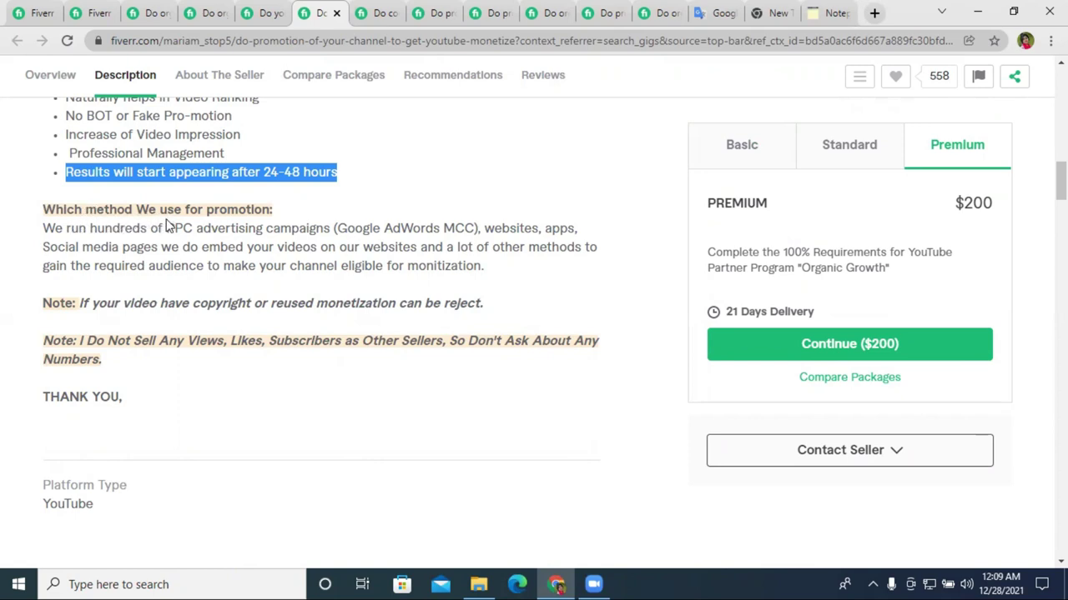
pyautogui.hotkey('ctrl', 'Tab')
pyautogui.scroll(4, 200, 179)
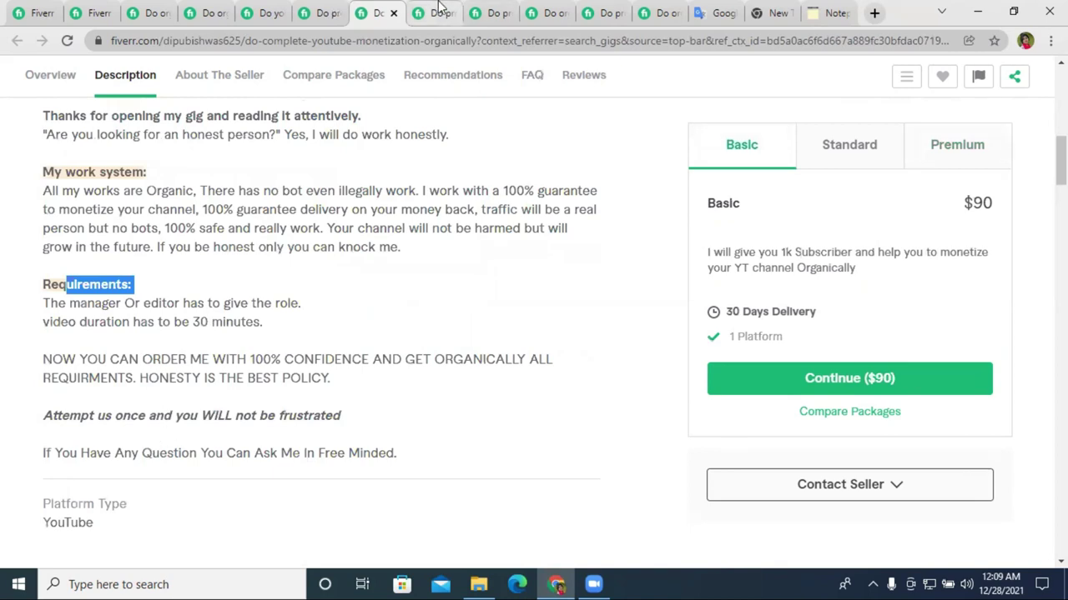
pyautogui.click(440, 9)
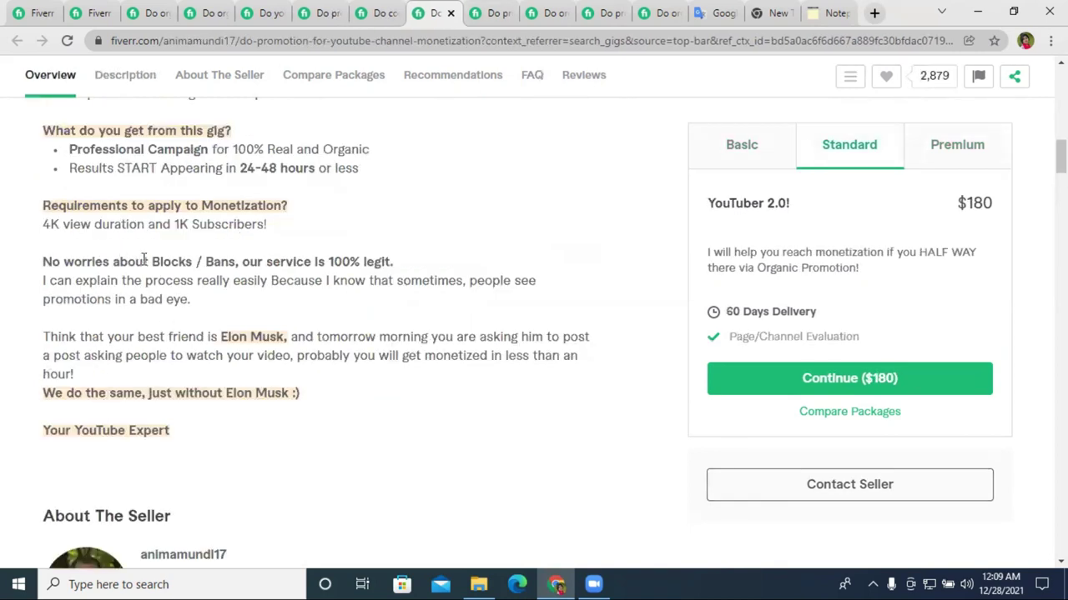
pyautogui.click(500, 10)
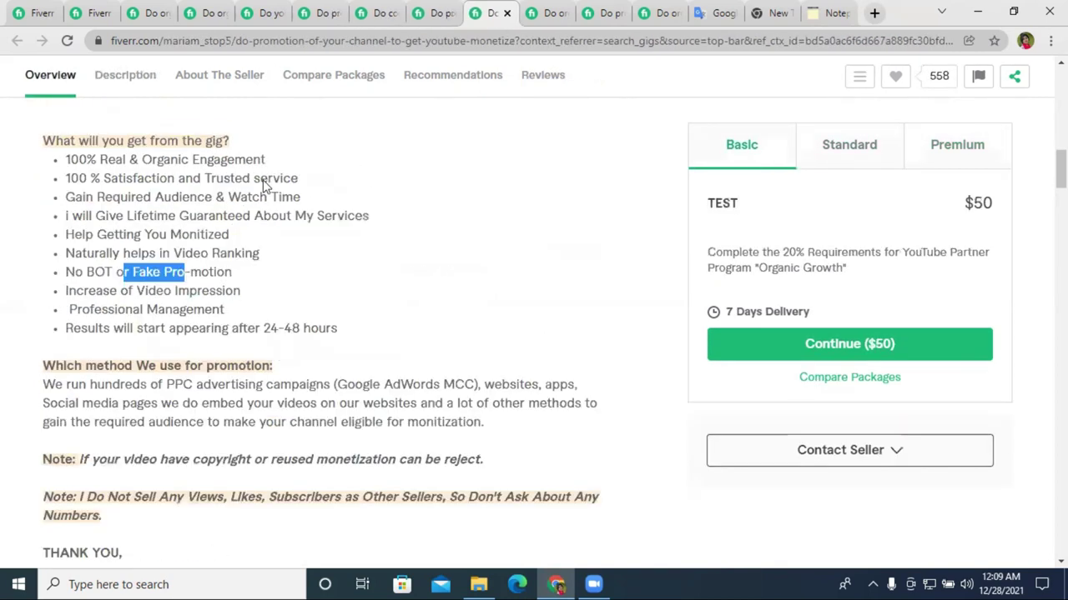
pyautogui.scroll(5, 258, 388)
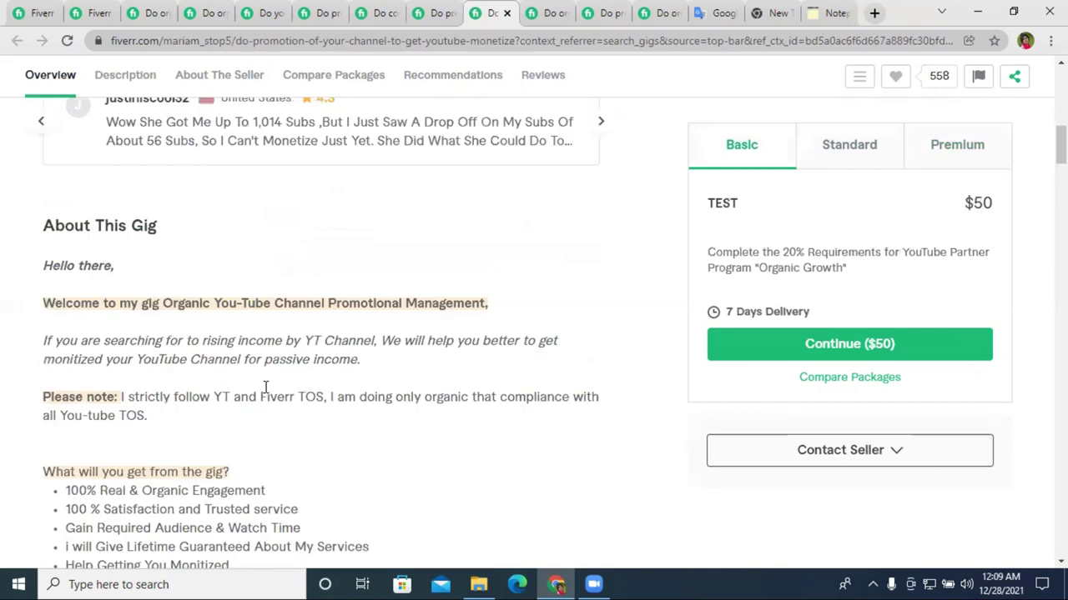
pyautogui.scroll(-6, 264, 388)
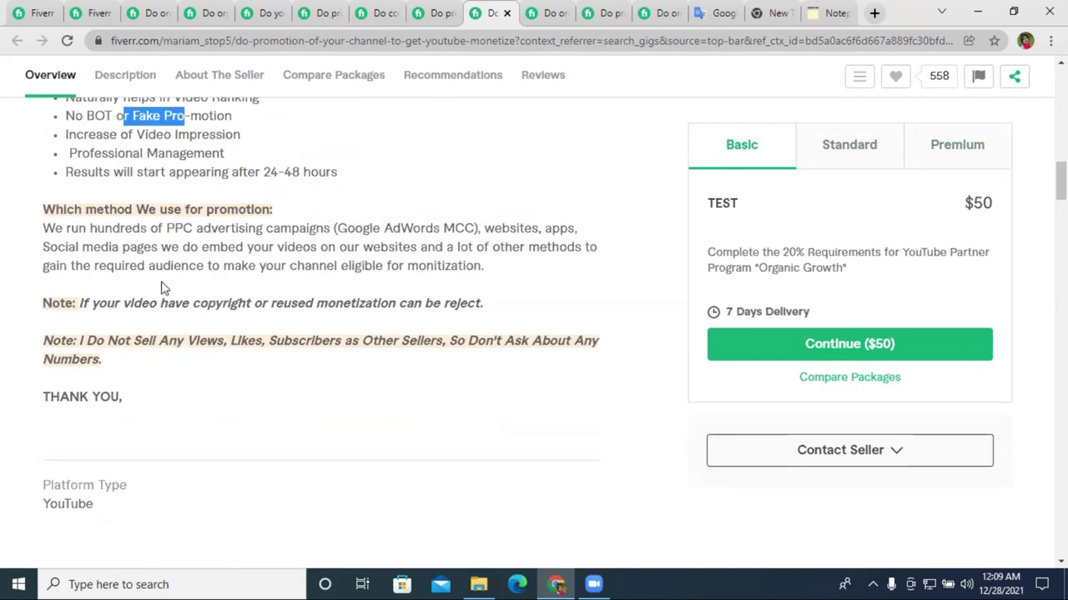
pyautogui.click(287, 8)
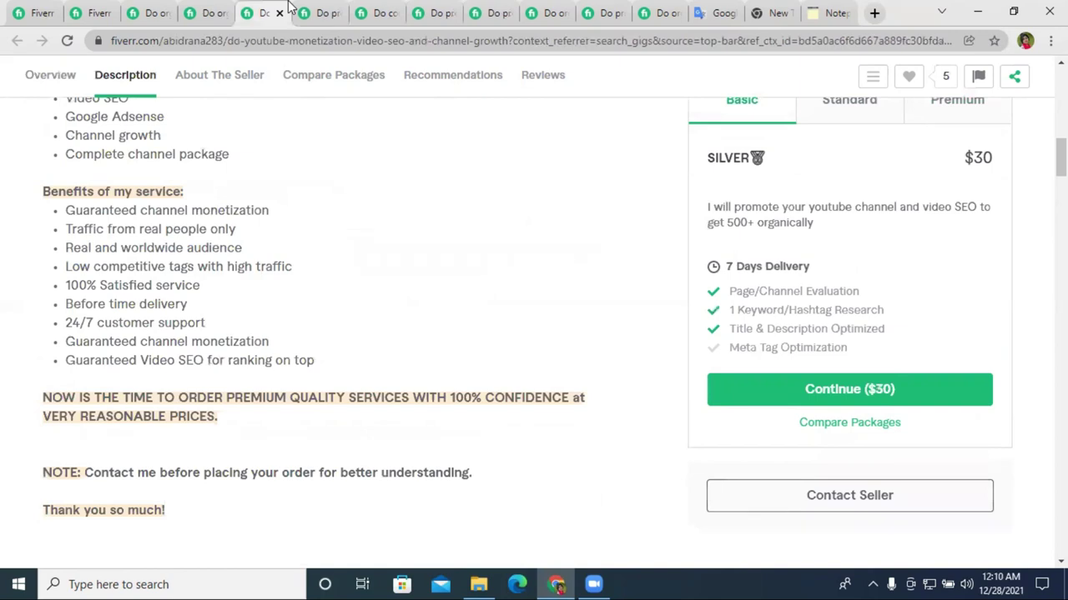
pyautogui.click(602, 12)
pyautogui.scroll(-4, 511, 320)
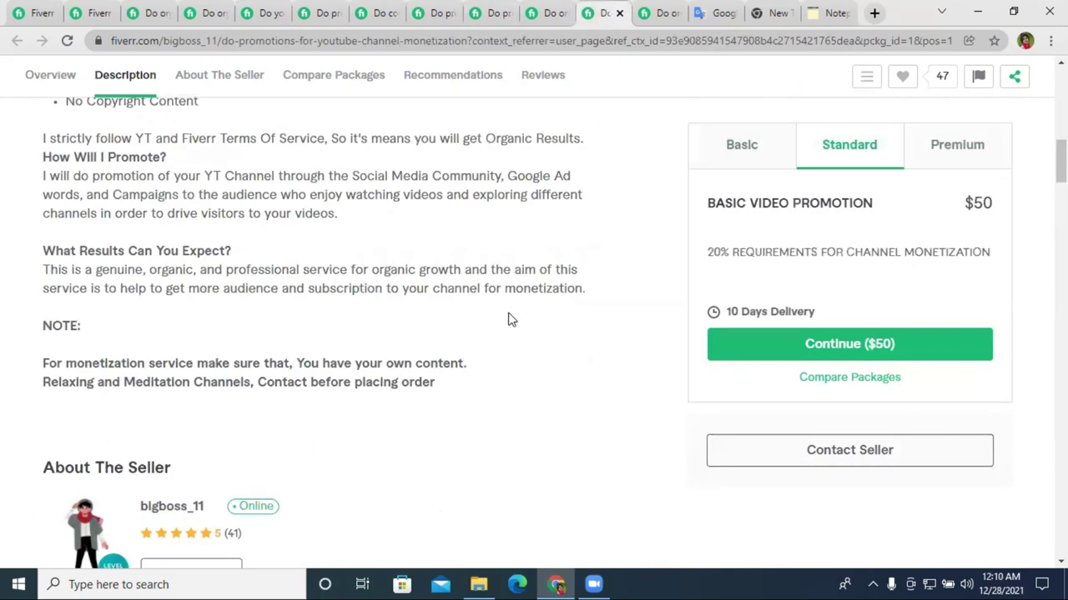
pyautogui.scroll(5, 509, 318)
# In the own gig description, write "Method I use for Channel" between Services Features and Requirements, separated from the list by an empty line.
pyautogui.click(35, 12)
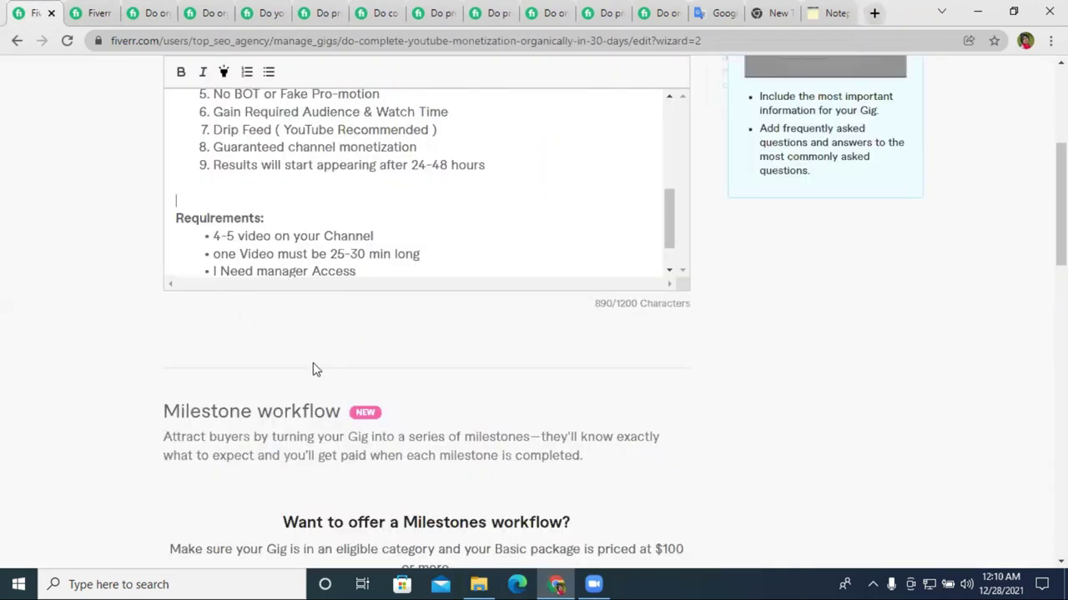
pyautogui.click(187, 184)
pyautogui.write('M')
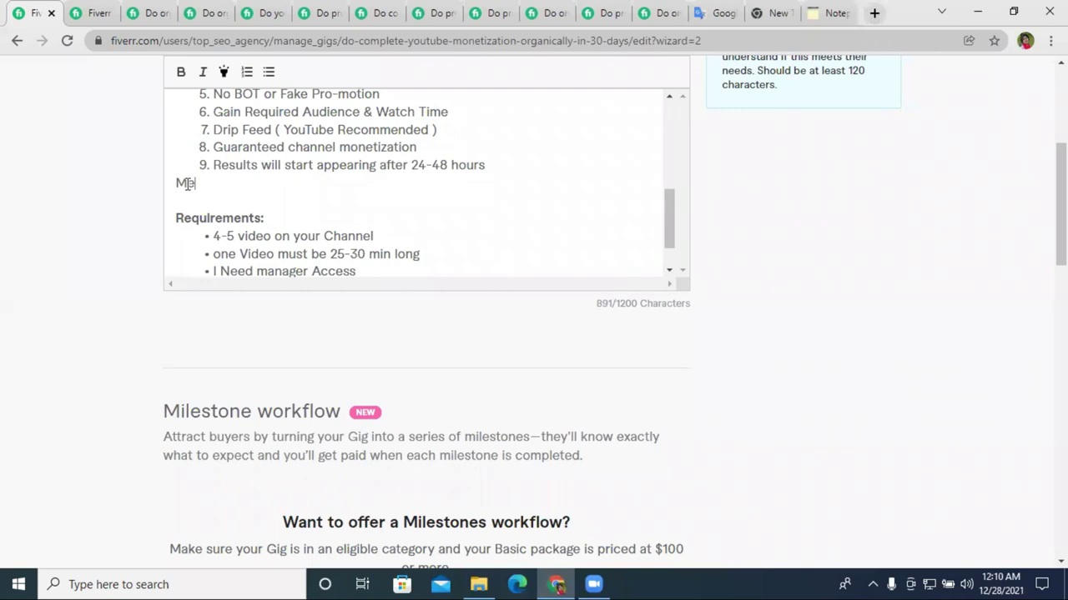
pyautogui.write('ethod I usw')
pyautogui.press('BackSpace')
pyautogui.write('e')
pyautogui.click(177, 183)
pyautogui.press('Return')
pyautogui.click(263, 200)
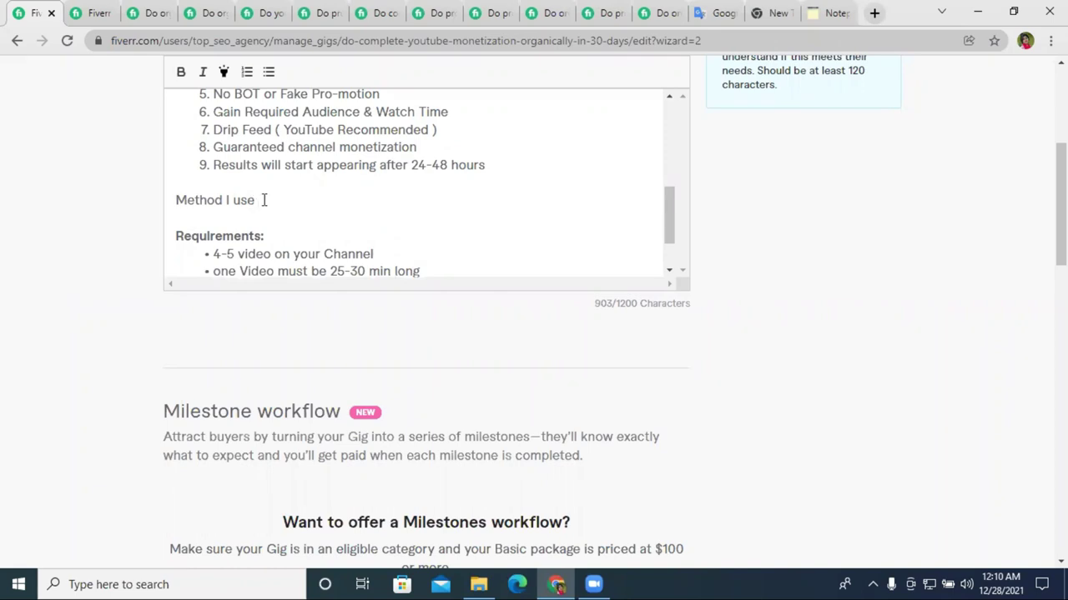
pyautogui.write('for Channel')
# Copy the word "Monetization" from the introduction and paste it at the end of the "Method I use for Channel" line.
pyautogui.scroll(3, 400, 186)
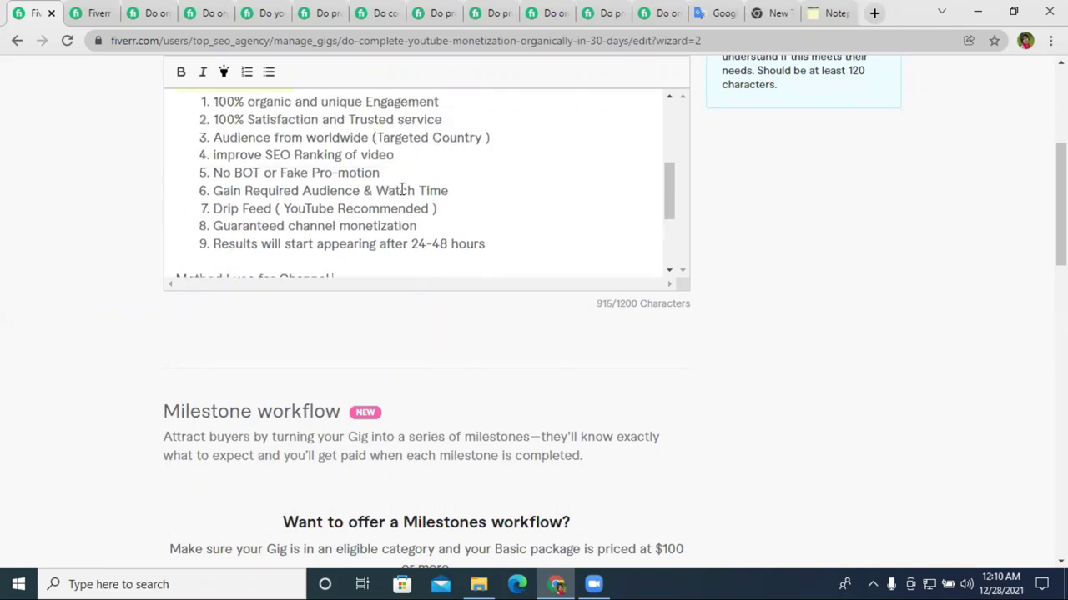
pyautogui.scroll(2, 397, 147)
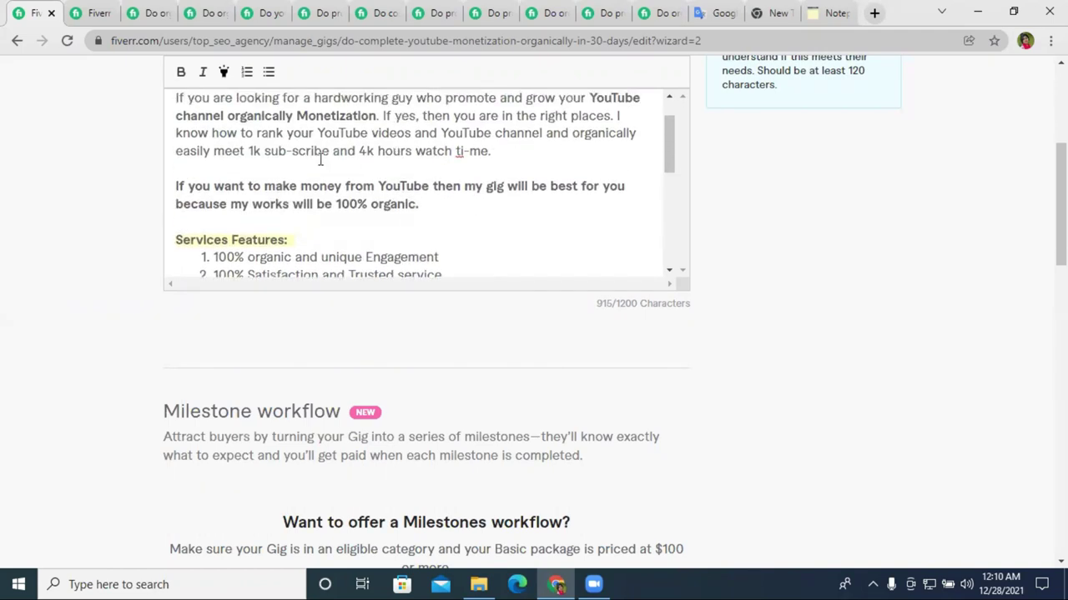
pyautogui.doubleClick(338, 115)
pyautogui.rightClick(349, 115)
pyautogui.click(411, 164)
pyautogui.scroll(-6, 419, 166)
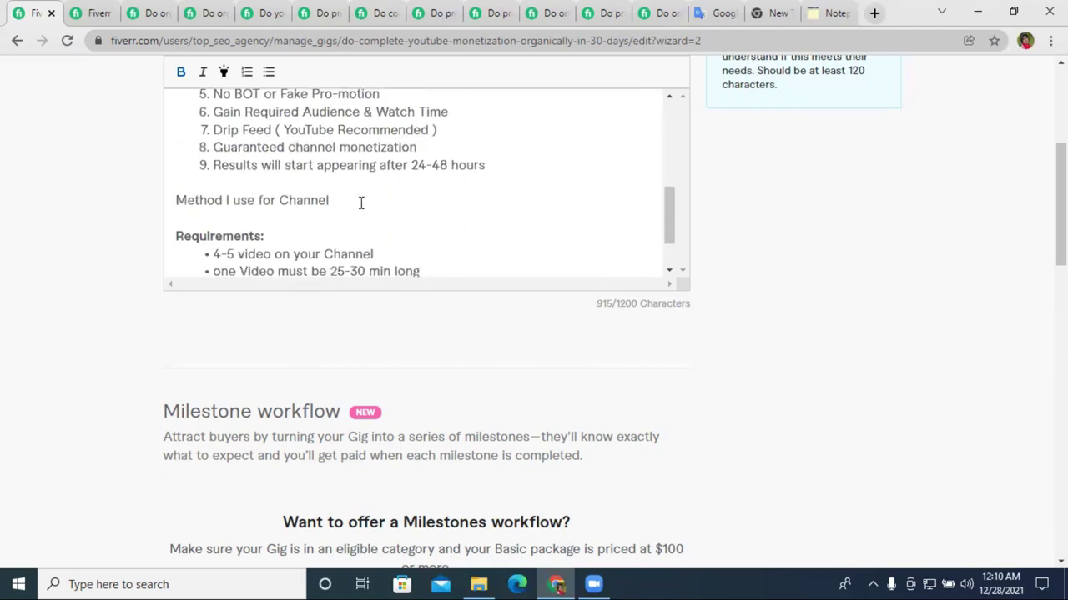
pyautogui.rightClick(361, 203)
pyautogui.click(419, 329)
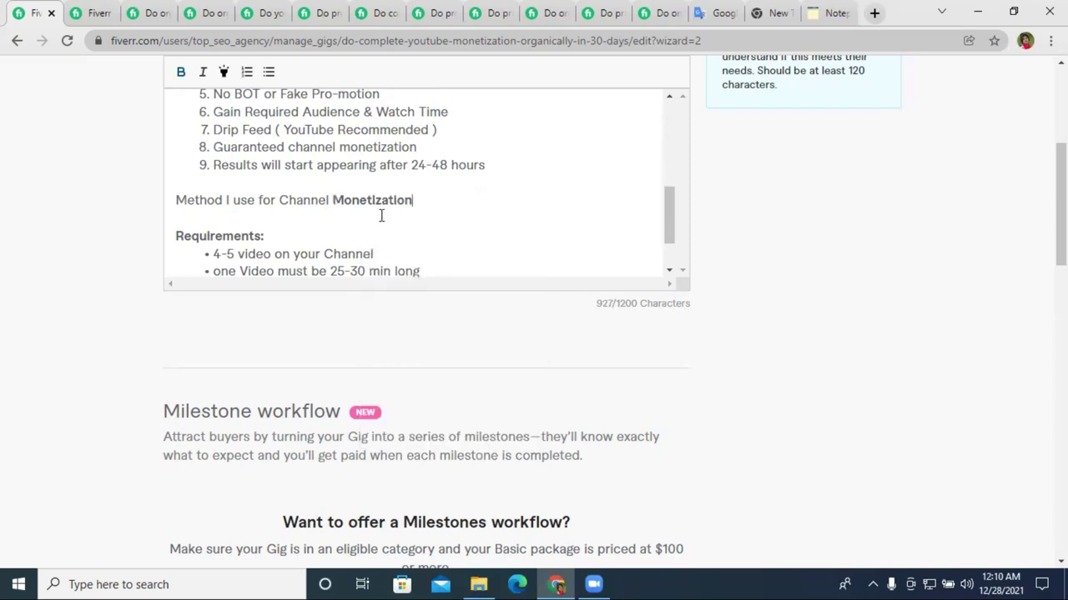
# Format the "Method I use for Channel Monetization" heading as bold with a highlight and start a bulleted list beneath it.
pyautogui.moveTo(415, 200); pyautogui.dragTo(174, 200)
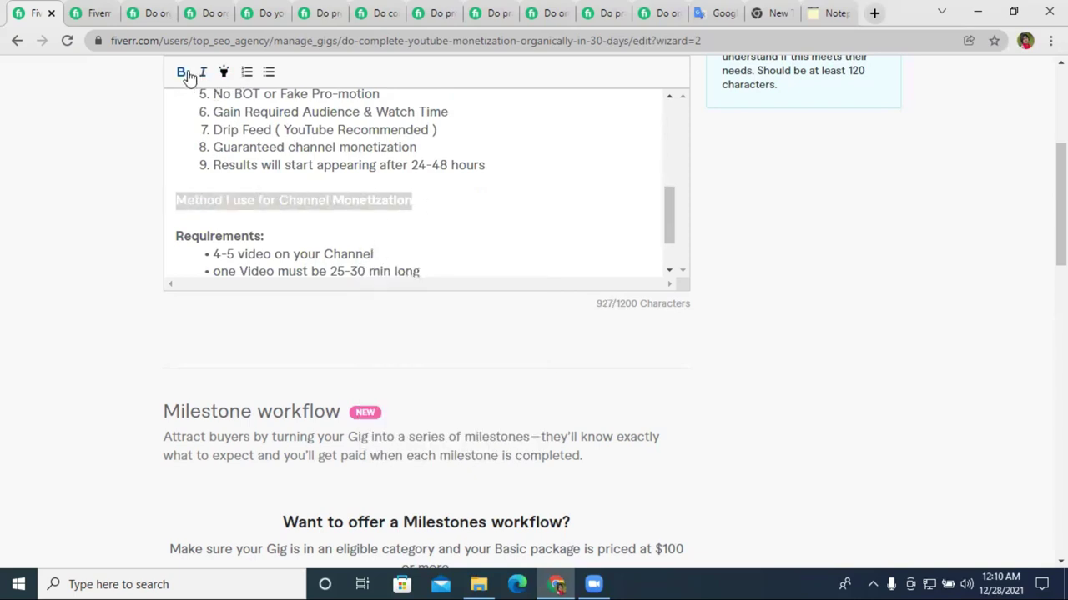
pyautogui.click(222, 73)
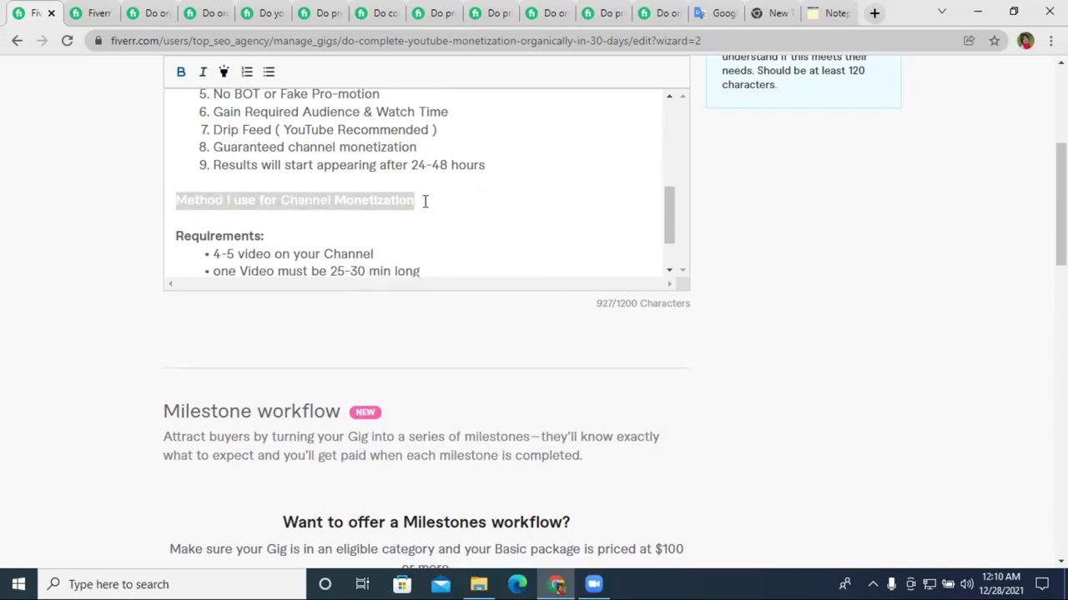
pyautogui.click(425, 201)
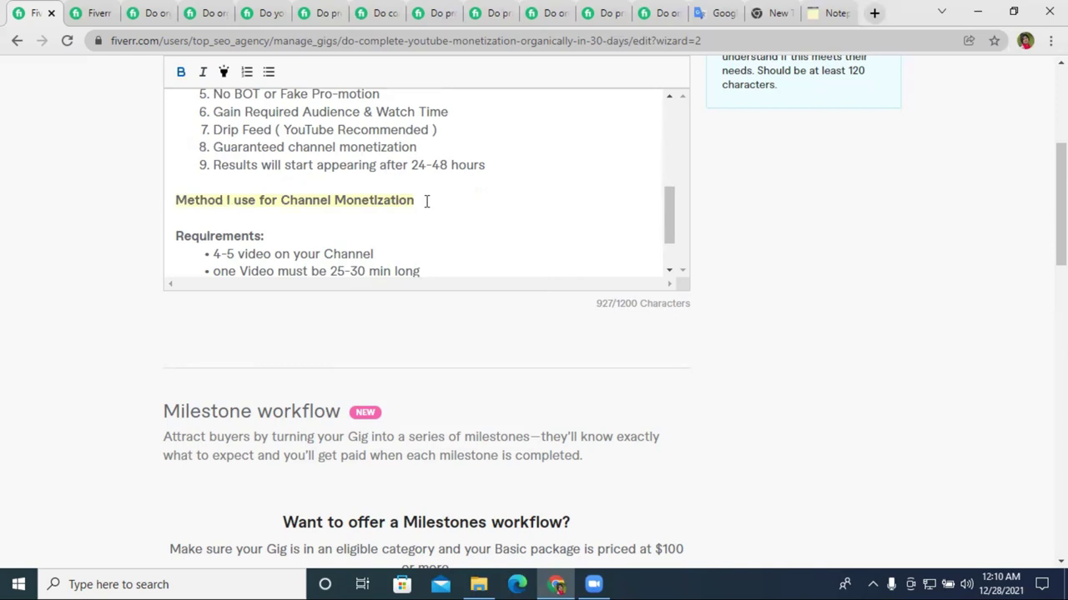
pyautogui.press('Return')
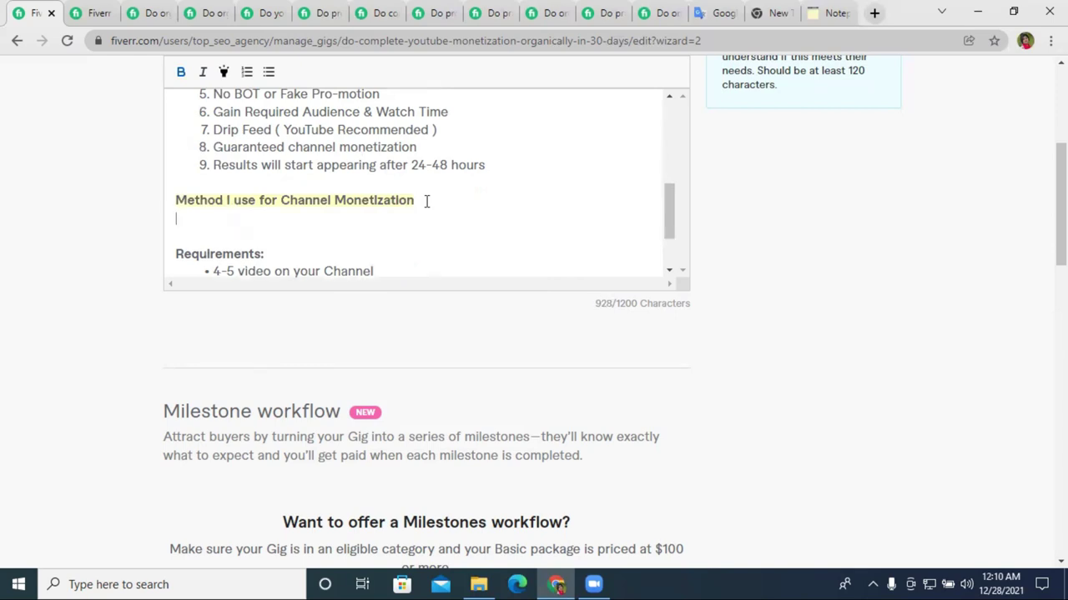
pyautogui.click(268, 73)
# Convert the three Requirements bullets into a numbered list.
pyautogui.scroll(-3, 297, 129)
pyautogui.moveTo(367, 233); pyautogui.dragTo(206, 195)
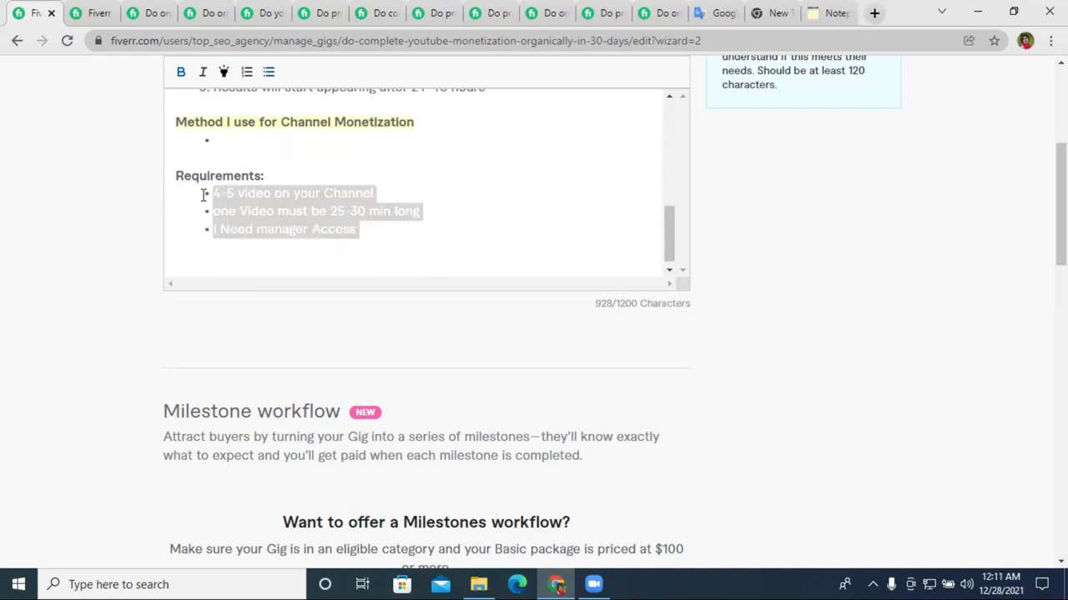
pyautogui.click(247, 72)
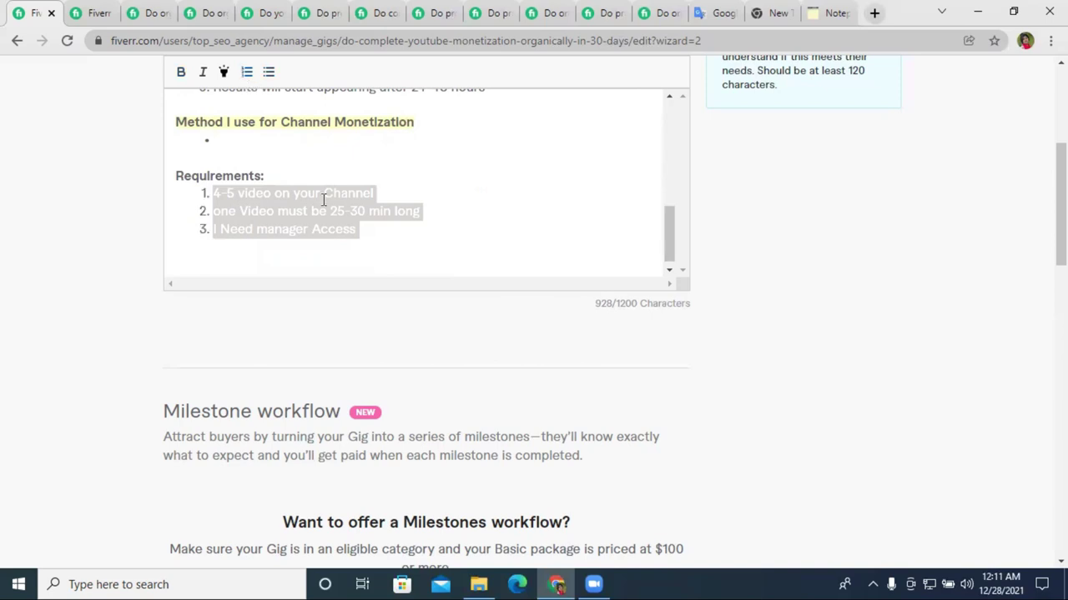
pyautogui.click(367, 230)
# Write "Google Ad Campaign" as the first bullet under the method heading and start a second bullet.
pyautogui.click(231, 139)
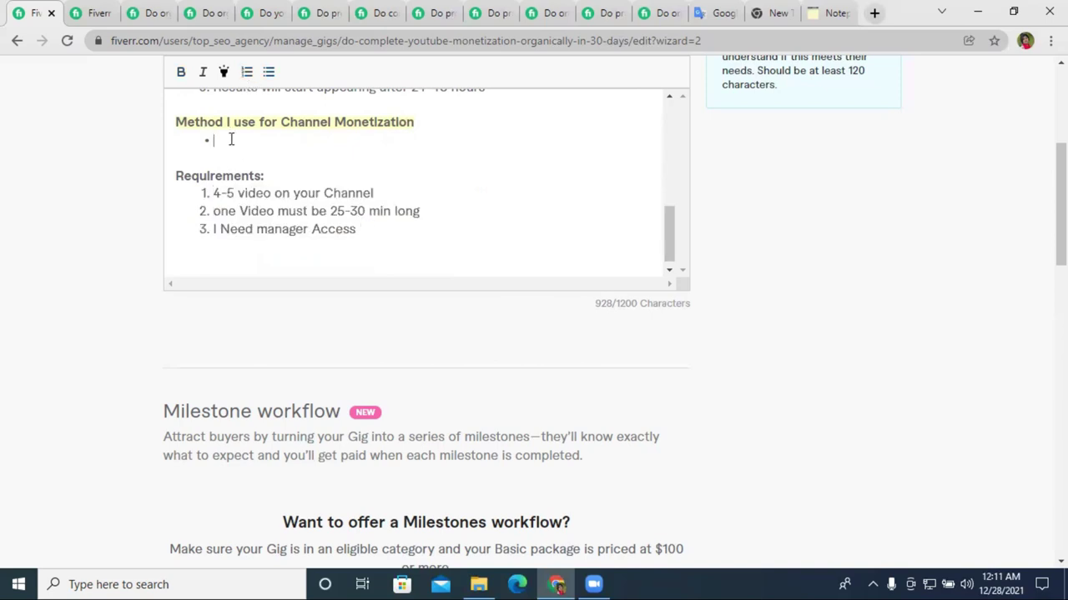
pyautogui.write('Google Ads')
pyautogui.press('BackSpace')
pyautogui.press('BackSpace')
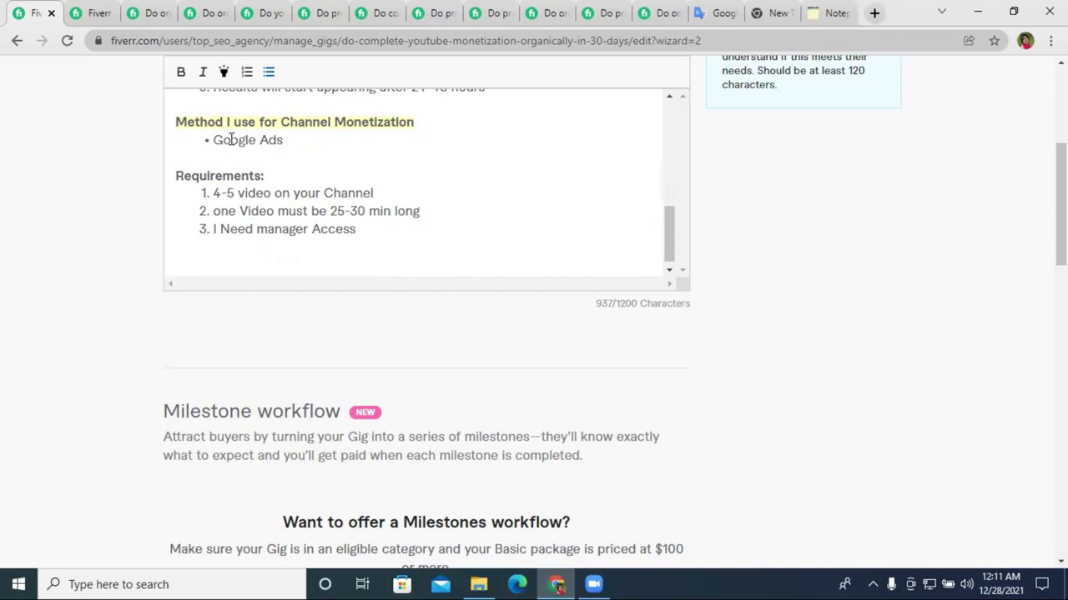
pyautogui.write('Campaign')
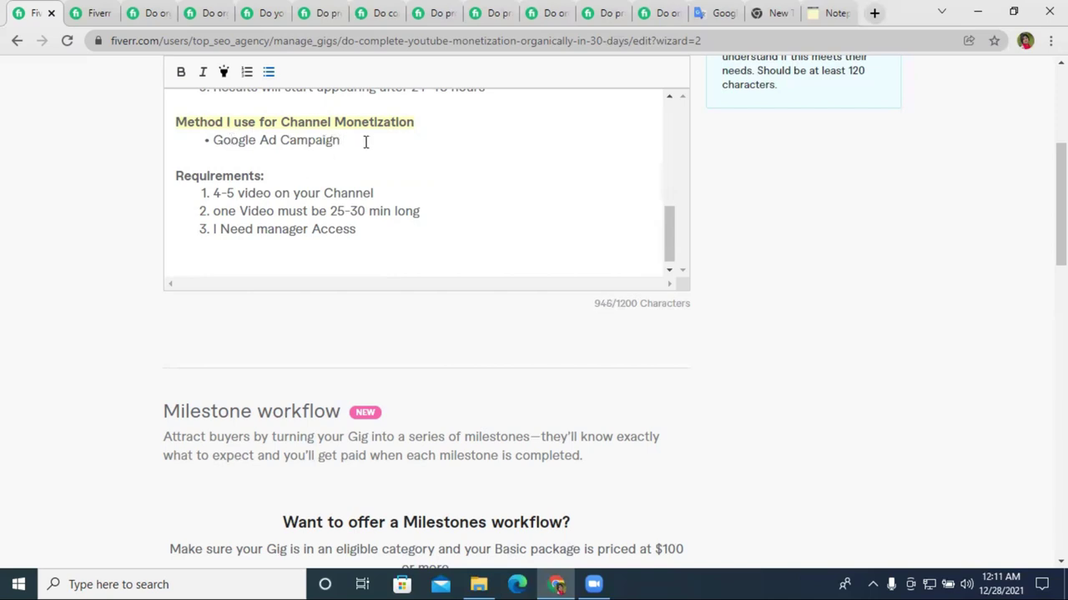
pyautogui.press('Return')
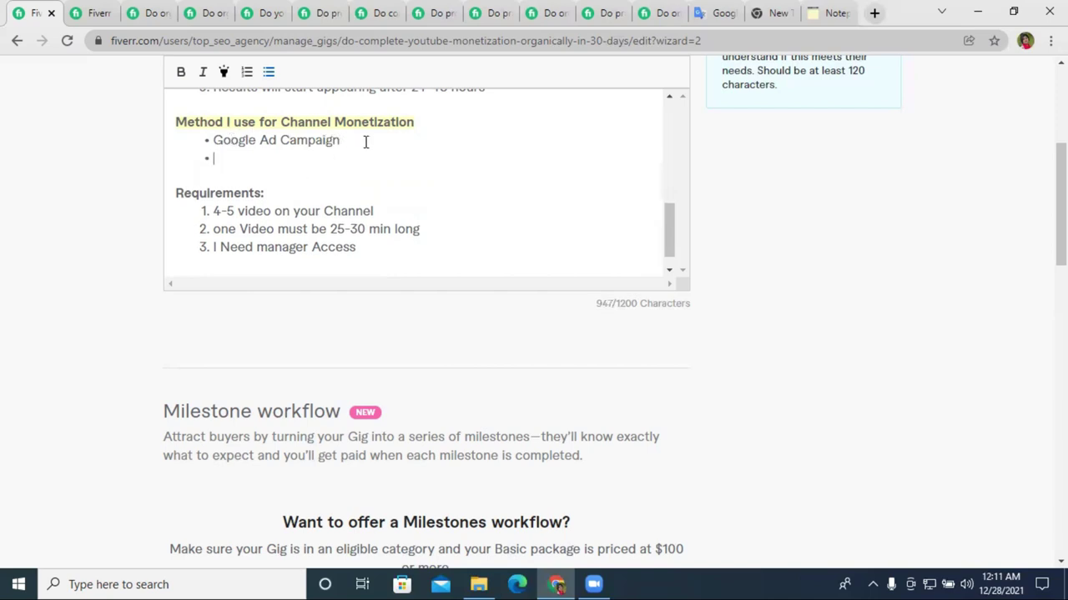
# Write "Social Media Marketing and" as the second bullet under the method heading.
pyautogui.write('Social Medoi')
pyautogui.press('BackSpace')
pyautogui.press('BackSpace')
pyautogui.write('i')
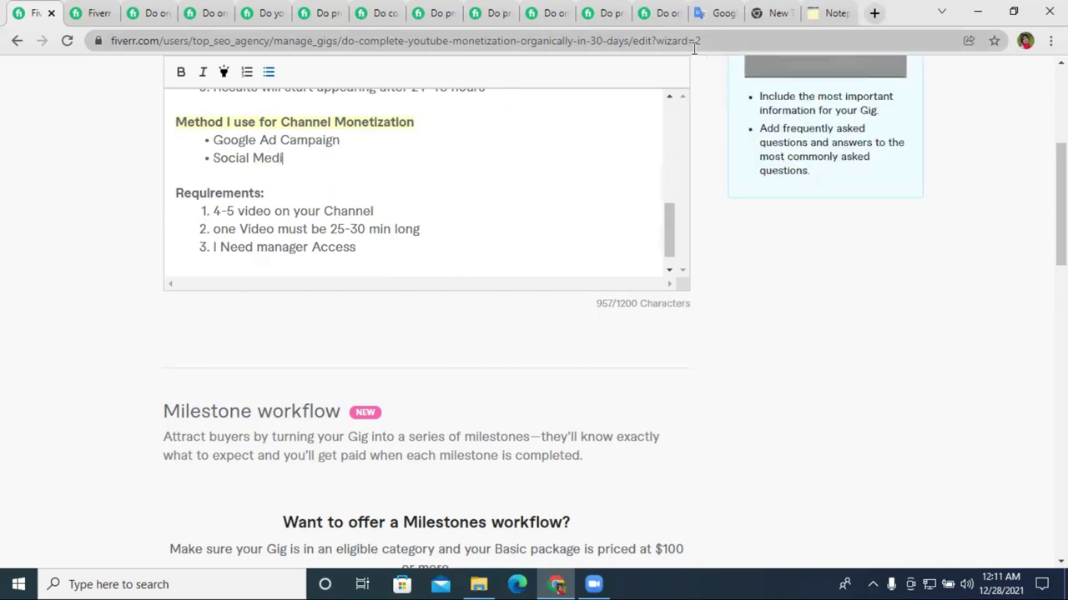
pyautogui.write('a Marketing')
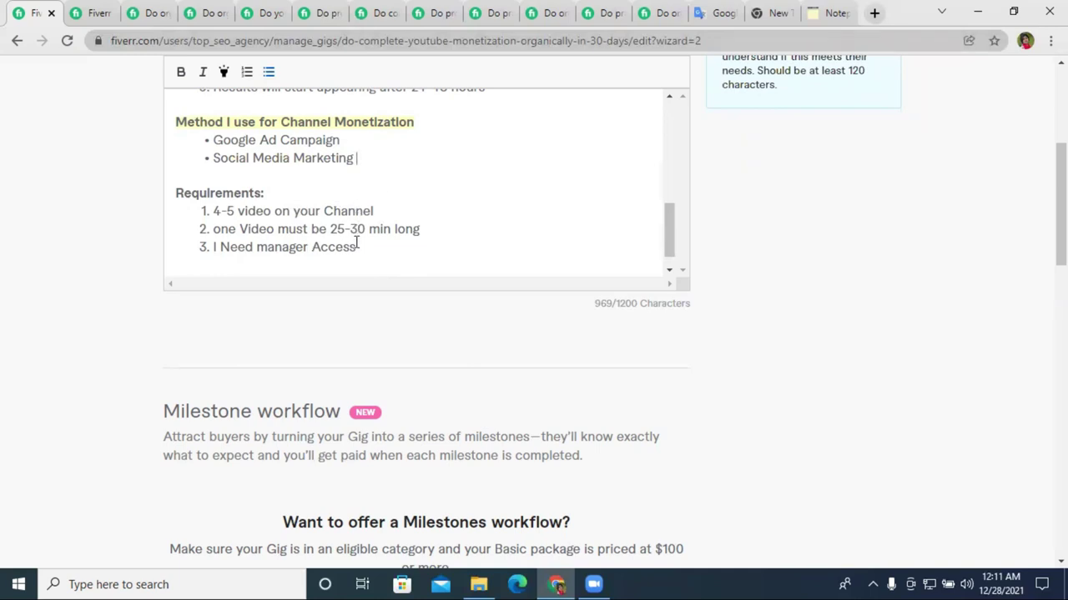
pyautogui.write('and')
# Copy "Ad Campaign" from the first bullet to the end of the second bullet and start a third bullet.
pyautogui.moveTo(259, 140); pyautogui.dragTo(340, 140)
pyautogui.rightClick(340, 140)
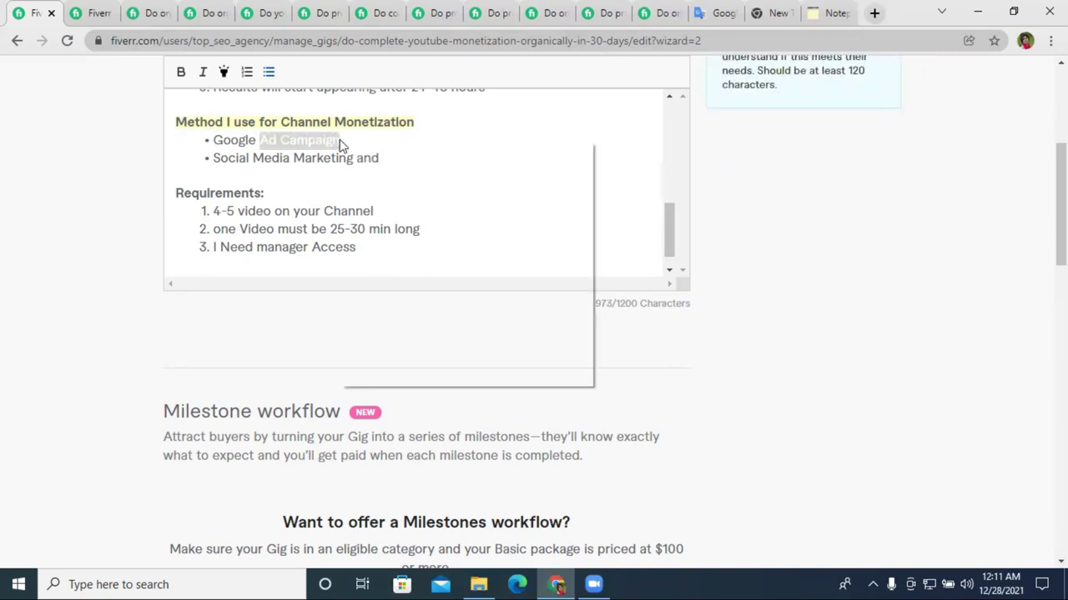
pyautogui.click(421, 200)
pyautogui.click(410, 167)
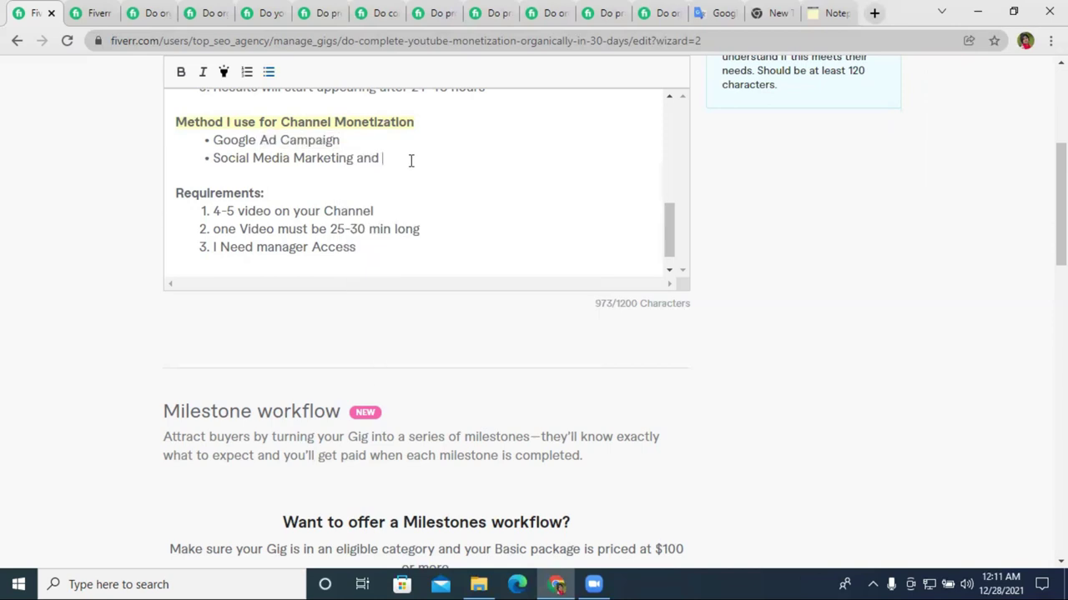
pyautogui.hotkey('ctrl', 'v')
pyautogui.press('Return')
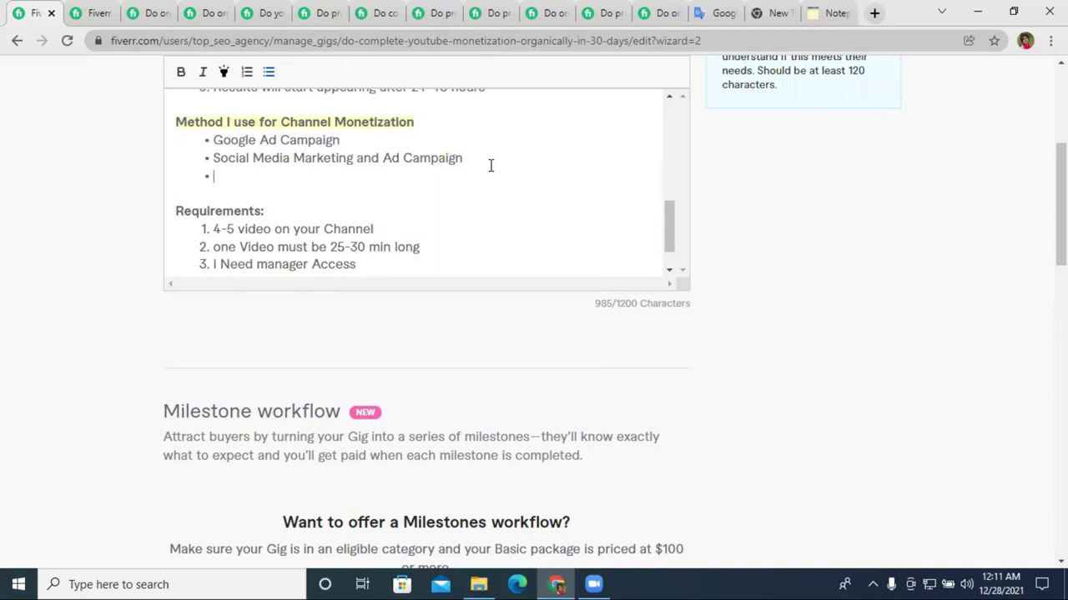
# Make the third bullet "PPC Ad Campaign", copying "Ad Campaign" from the bullet above, and start a fourth bullet.
pyautogui.write('PPC')
pyautogui.click(382, 158)
pyautogui.hotkey('shift', 'Home')
pyautogui.click(476, 160)
pyautogui.moveTo(466, 158); pyautogui.dragTo(384, 158)
pyautogui.rightClick(389, 158)
pyautogui.click(431, 213)
pyautogui.click(275, 178)
pyautogui.rightClick(276, 182)
pyautogui.click(296, 308)
pyautogui.press('Return')
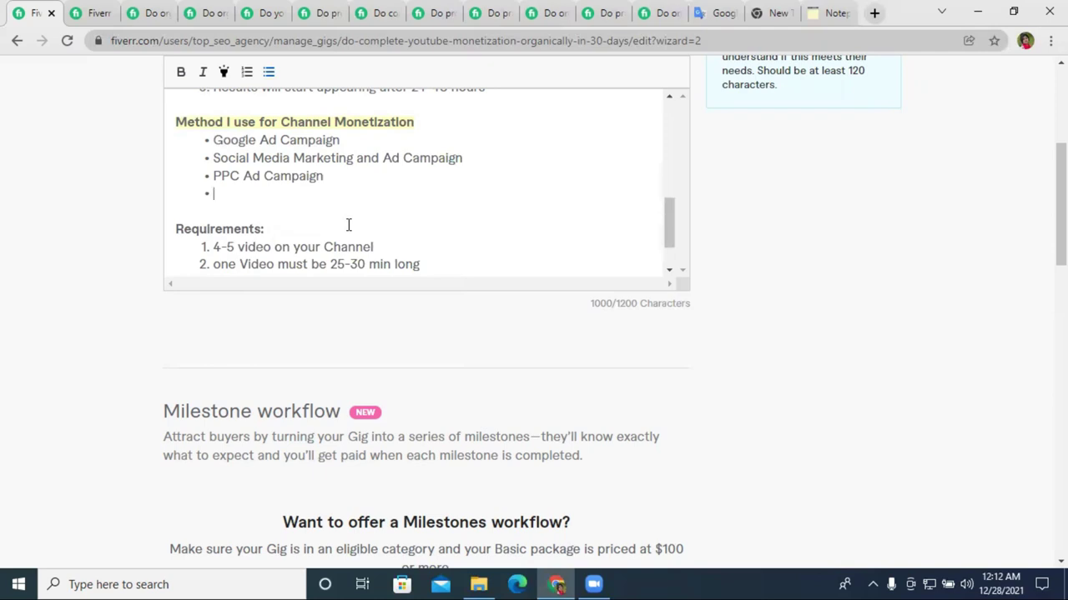
# Write "SEO Friendly Video optimization" as the fourth method bullet, correcting its misspelled words, and start a fifth bullet.
pyautogui.write('SEO Friendy')
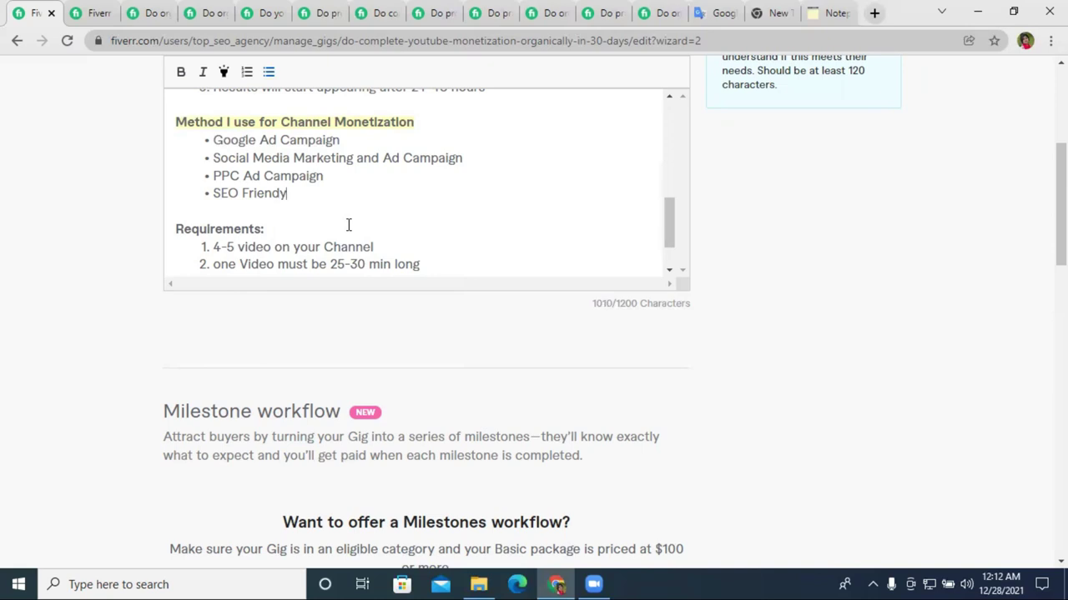
pyautogui.rightClick(270, 195)
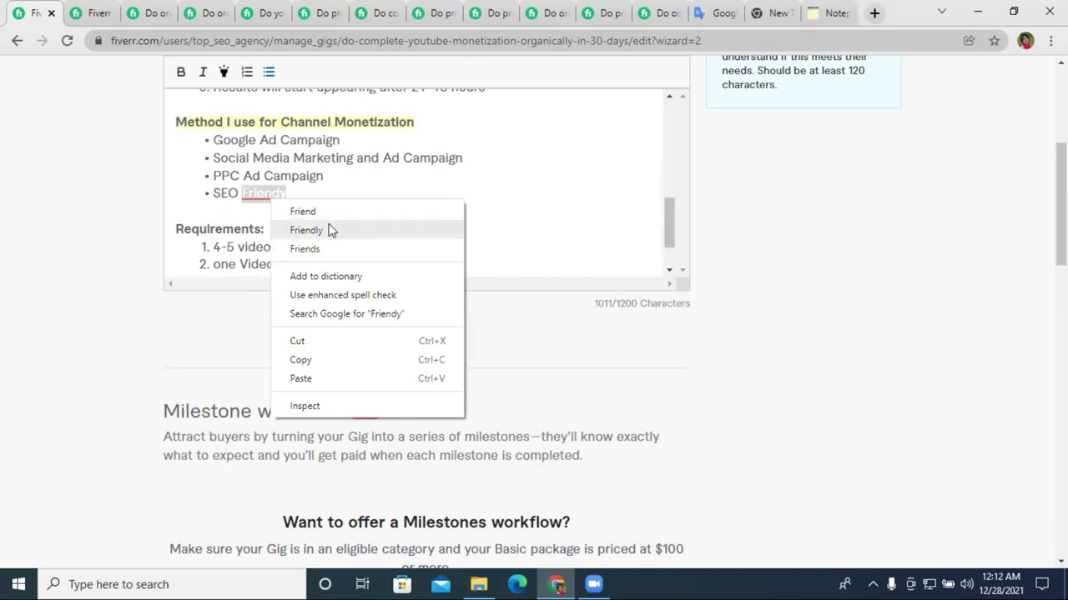
pyautogui.click(330, 230)
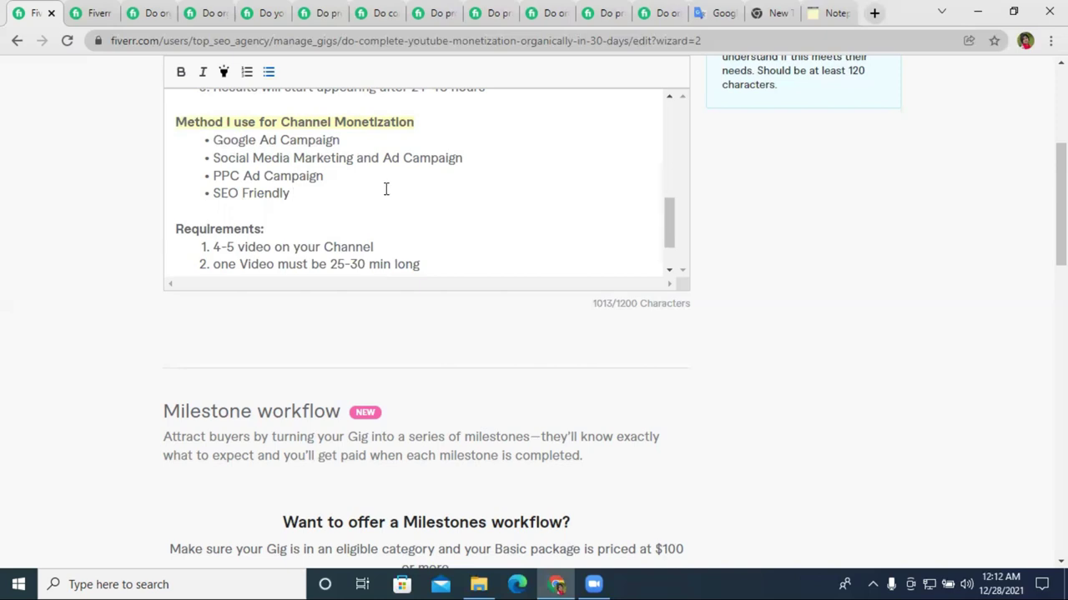
pyautogui.write('Video optim')
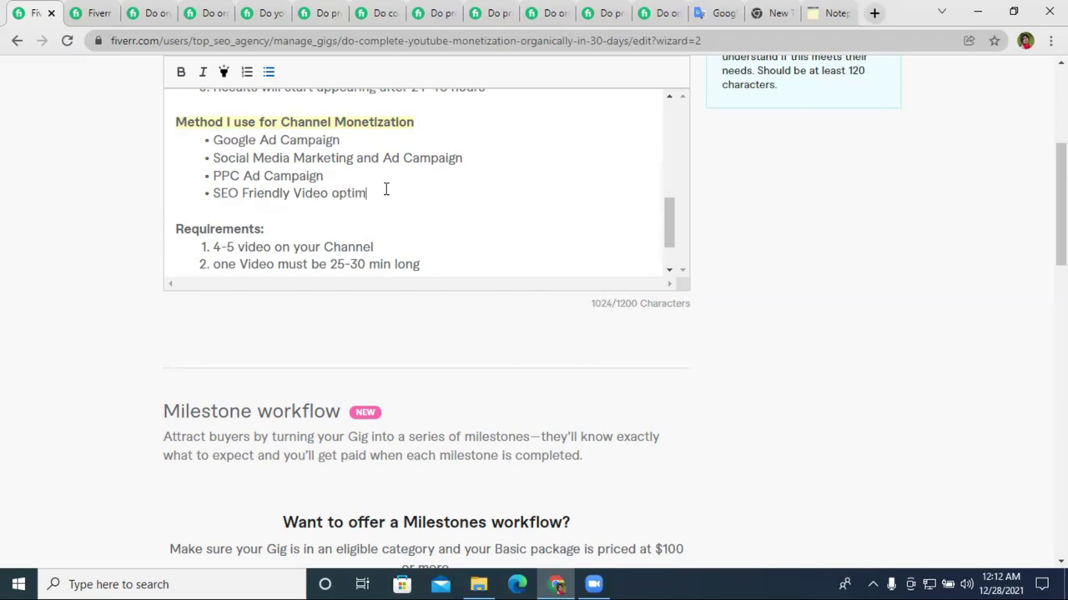
pyautogui.write('azation')
pyautogui.rightClick(375, 198)
pyautogui.click(397, 205)
pyautogui.press('Return')
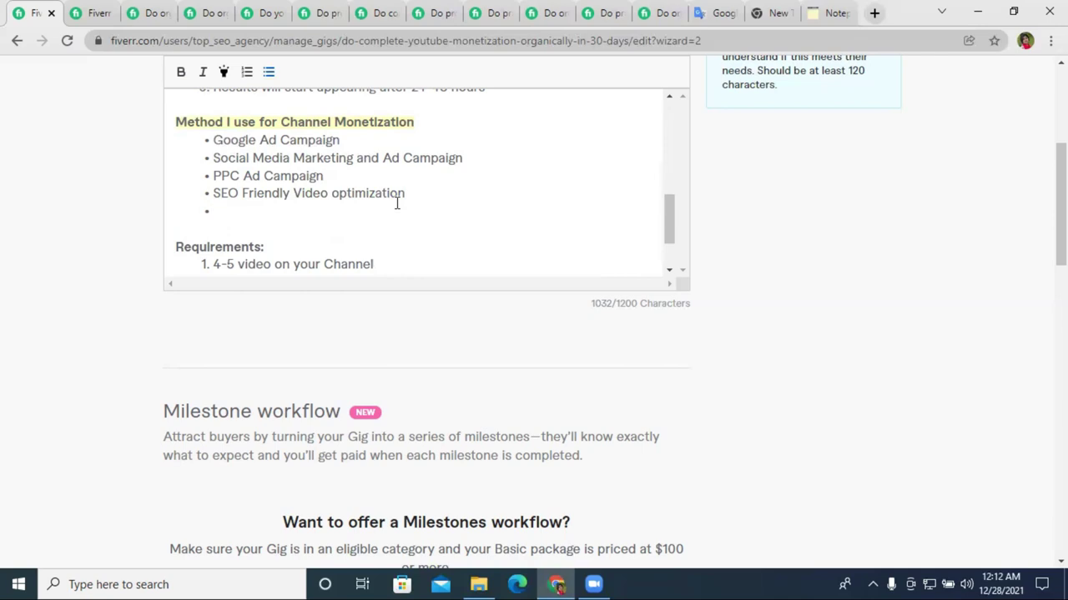
# Write "Share your video in suggested related video" as the fifth method bullet and start a sixth bullet.
pyautogui.write('Share your video')
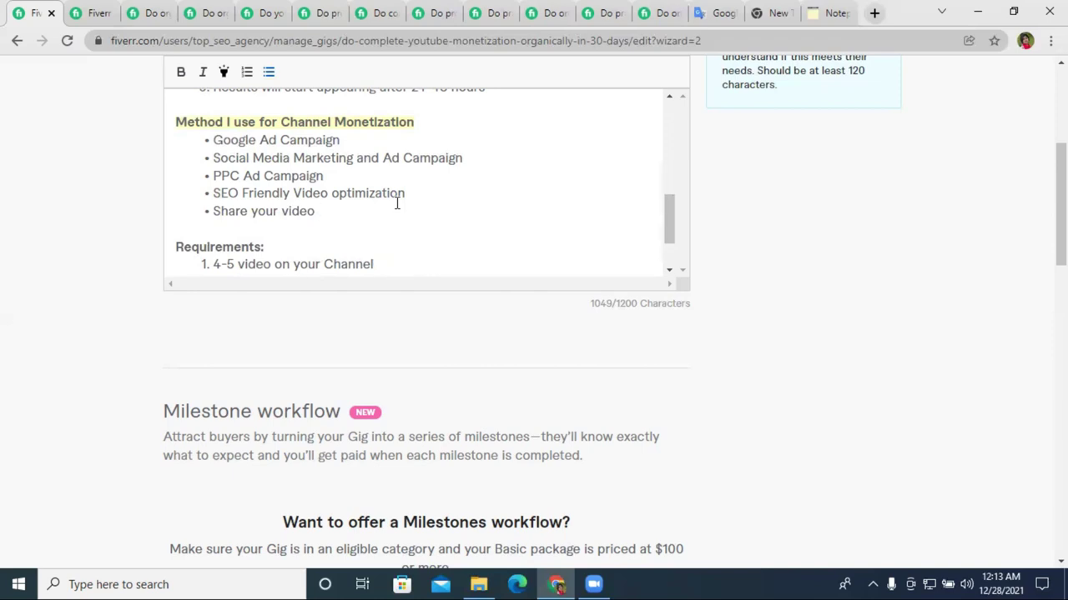
pyautogui.write('in t')
pyautogui.press('BackSpace')
pyautogui.write('suggested')
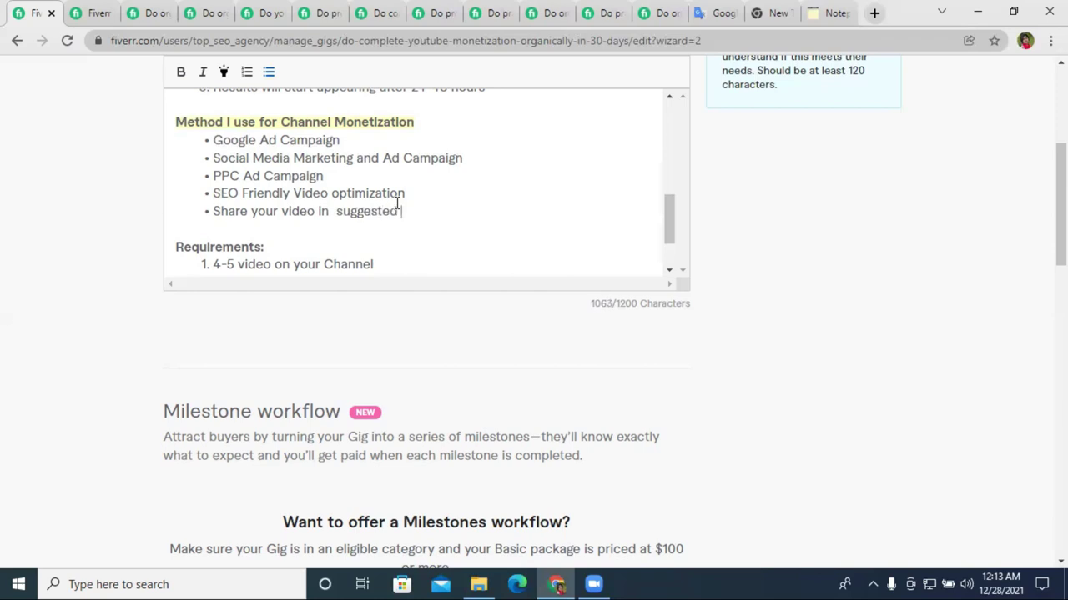
pyautogui.write(' vi')
pyautogui.press('BackSpace')
pyautogui.press('BackSpace')
pyautogui.press('BackSpace')
pyautogui.write('related ')
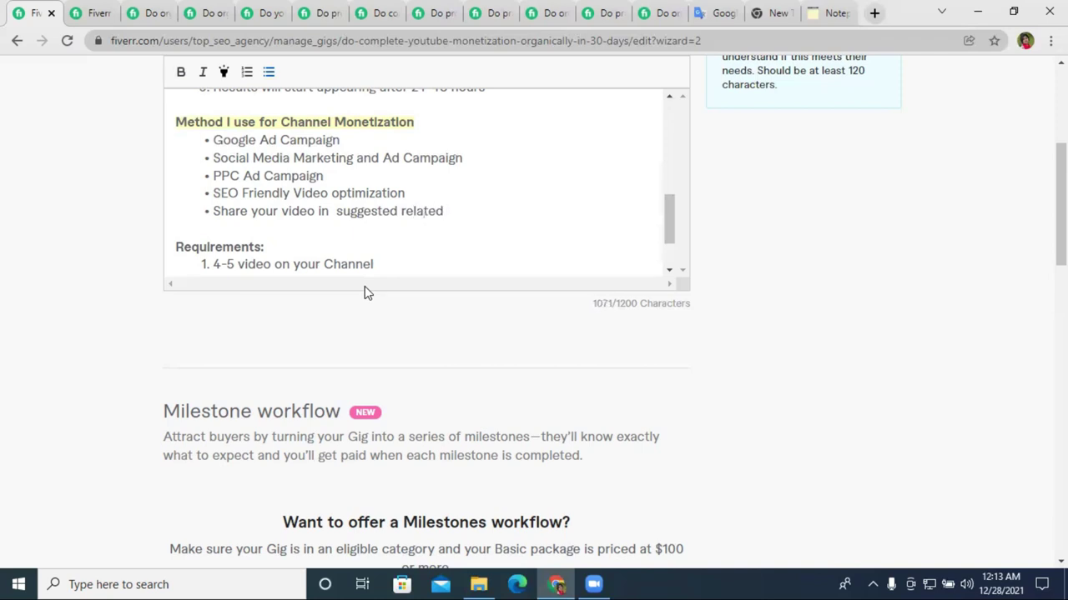
pyautogui.write('video')
pyautogui.press('Return')
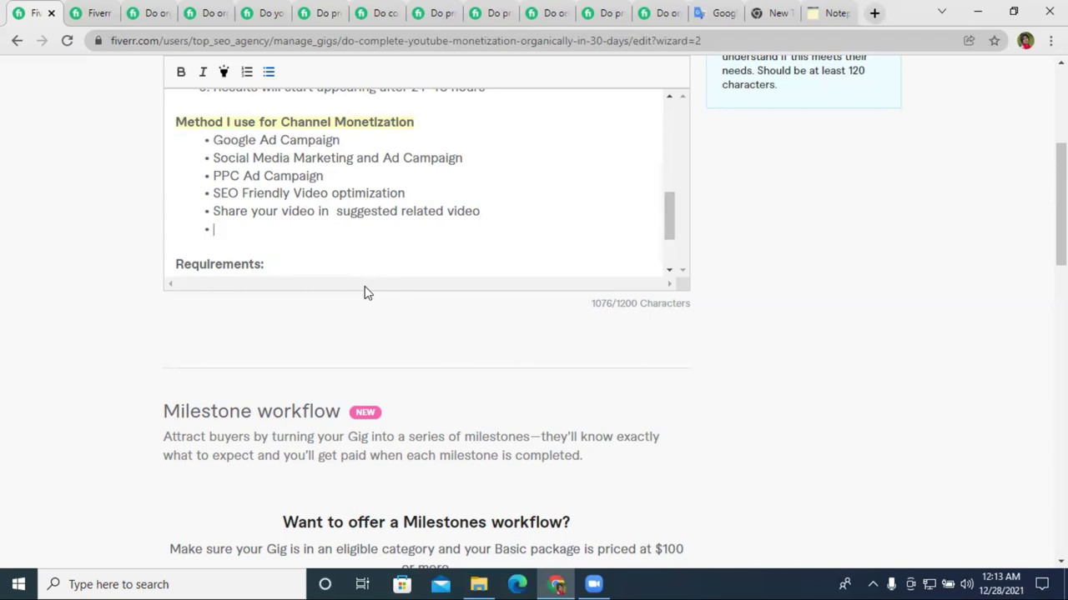
# Write "sharing on YouTube channel" as the sixth method bullet, correcting the spelling of "YouTube".
pyautogui.write('share ')
pyautogui.write('on')
pyautogui.press('BackSpace')
pyautogui.press('BackSpace')
pyautogui.press('BackSpace')
pyautogui.press('BackSpace')
pyautogui.press('BackSpace')
pyautogui.write('ing ')
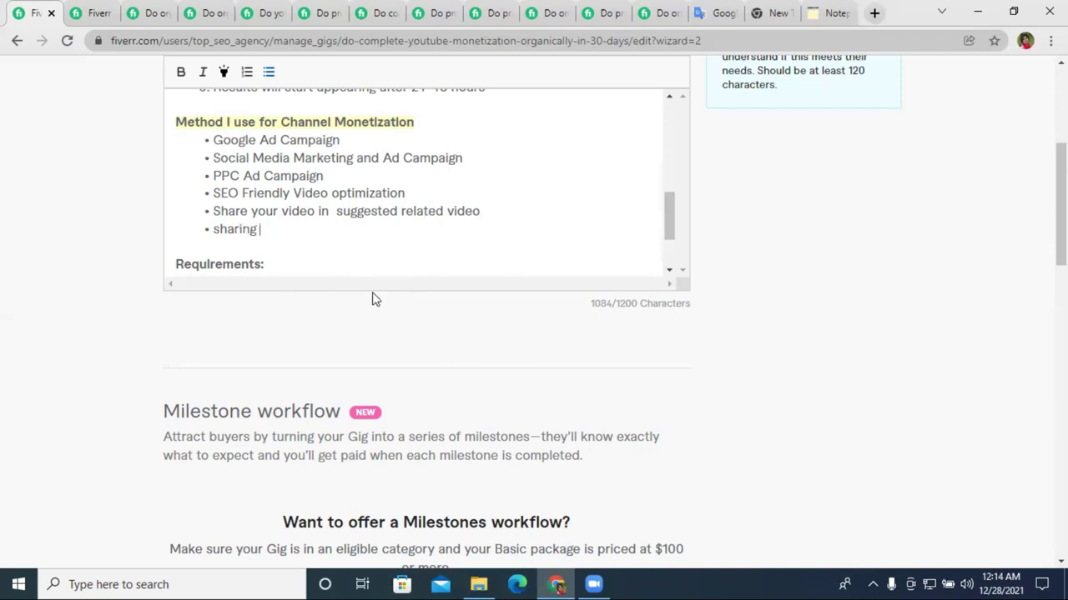
pyautogui.write('on youtube')
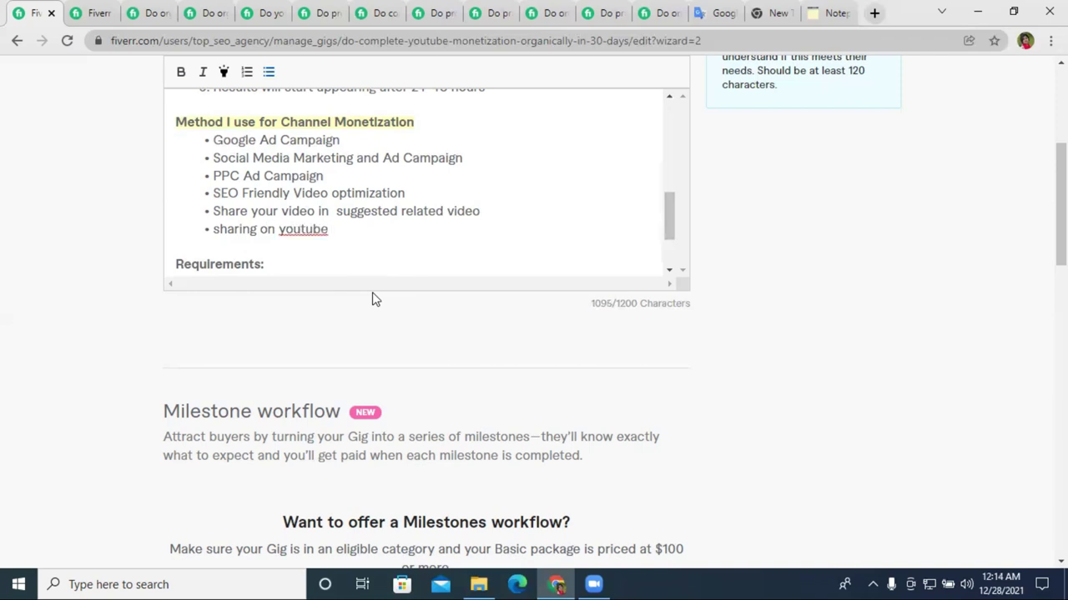
pyautogui.rightClick(307, 229)
pyautogui.click(334, 238)
pyautogui.write('channel')
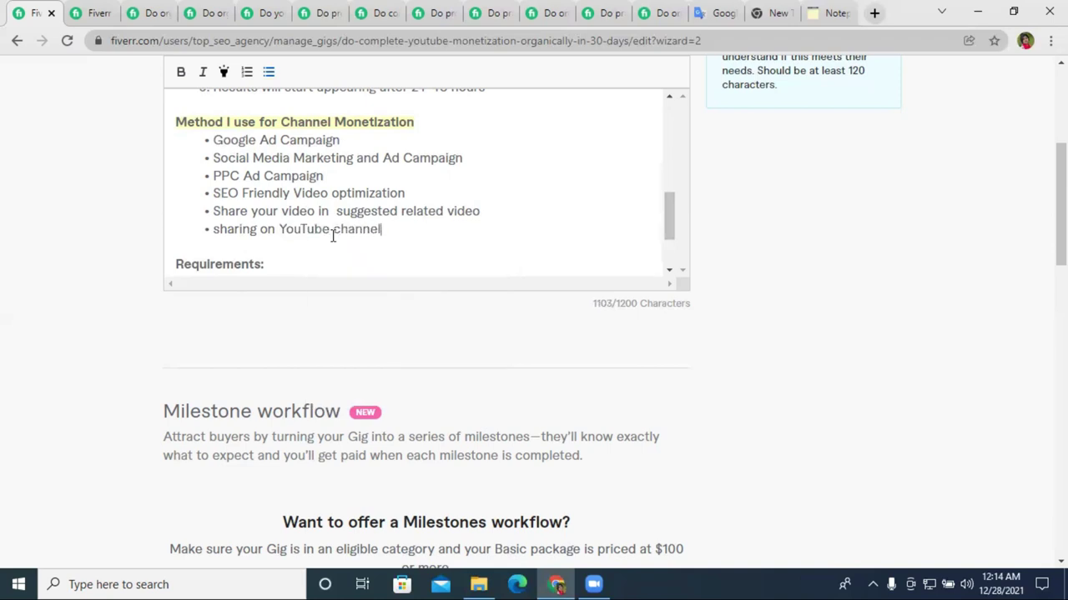
# Change the start of the last method bullet so that it reads "By sharing on YouTube channel".
pyautogui.moveTo(219, 230); pyautogui.dragTo(214, 229)
pyautogui.write('S')
pyautogui.press('BackSpace')
pyautogui.write('By s')
pyautogui.click(445, 230)
# Examine the closing notes in the descriptions of two other sellers' YouTube monetization gigs.
pyautogui.scroll(-5, 445, 229)
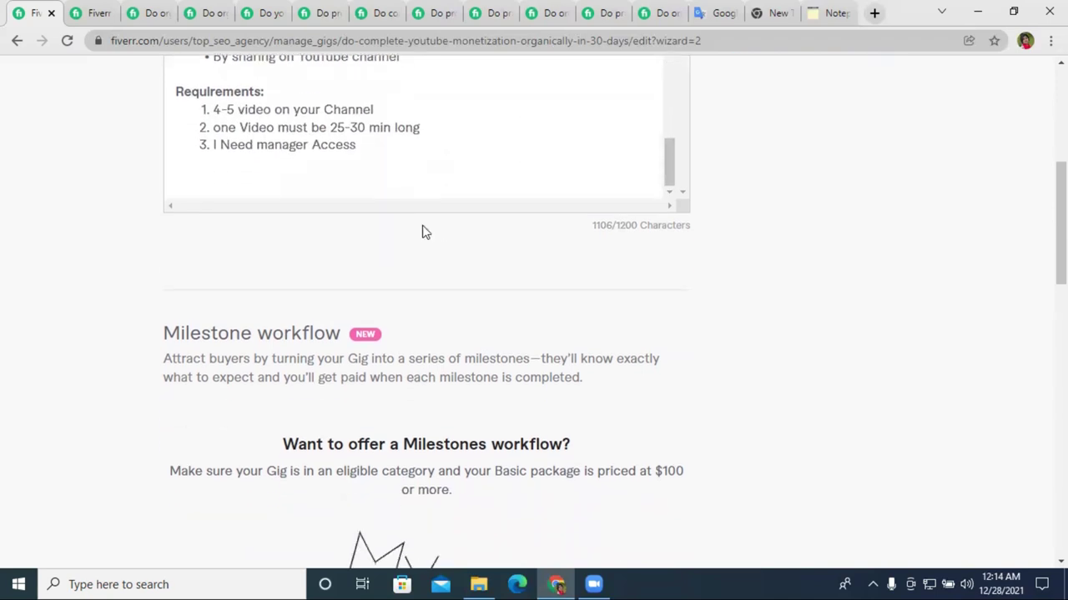
pyautogui.scroll(2, 343, 214)
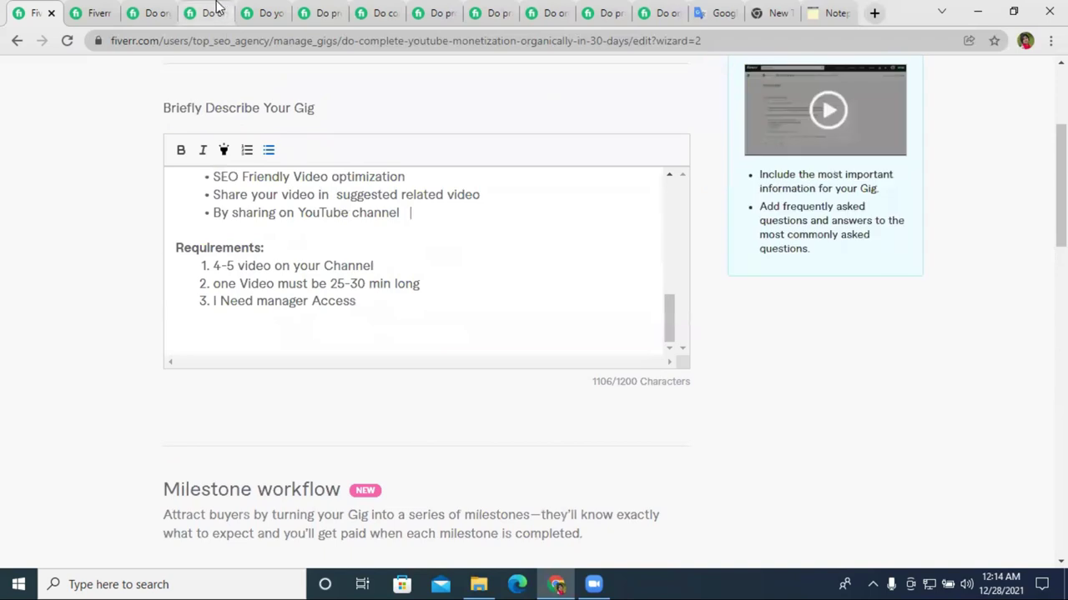
pyautogui.click(207, 13)
pyautogui.scroll(-3, 317, 319)
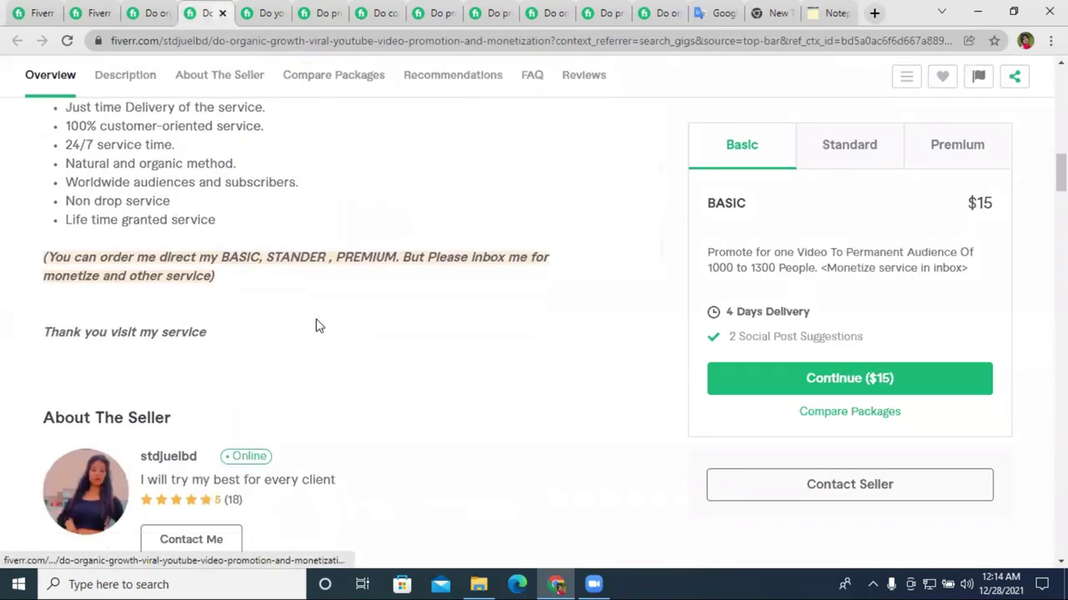
pyautogui.click(242, 12)
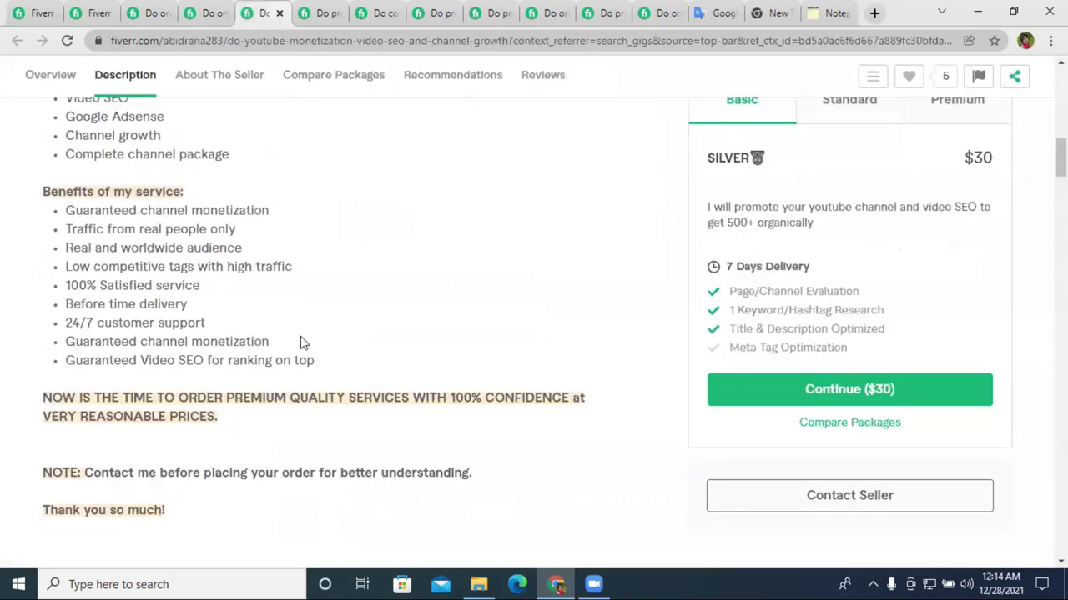
pyautogui.scroll(-2, 140, 433)
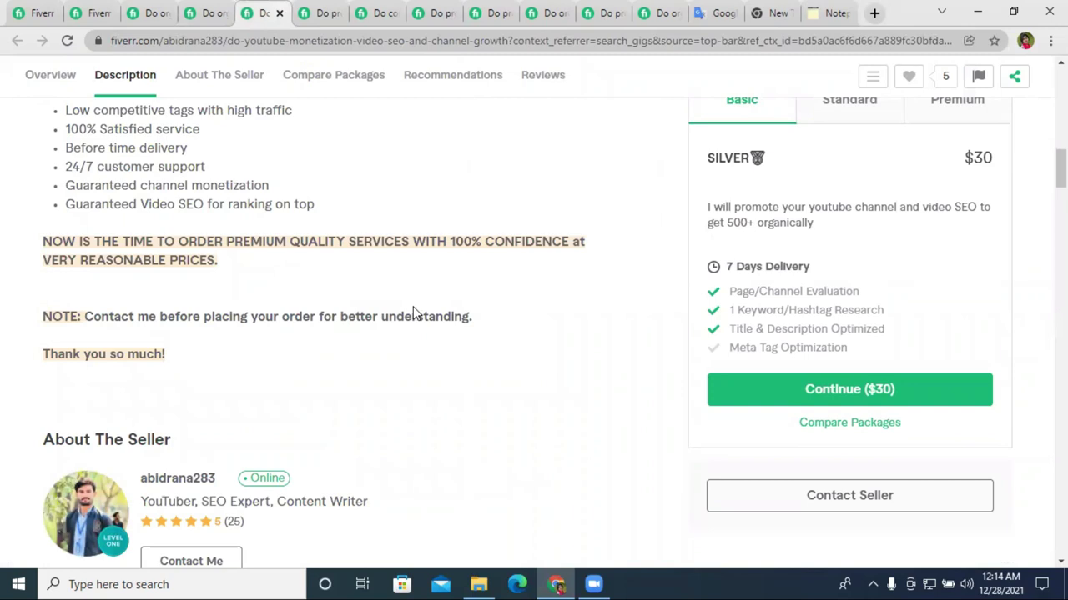
# Return to the gig description and write "Note: No worries about blocks/ bans" on a new line below the Requirements list.
pyautogui.click(42, 12)
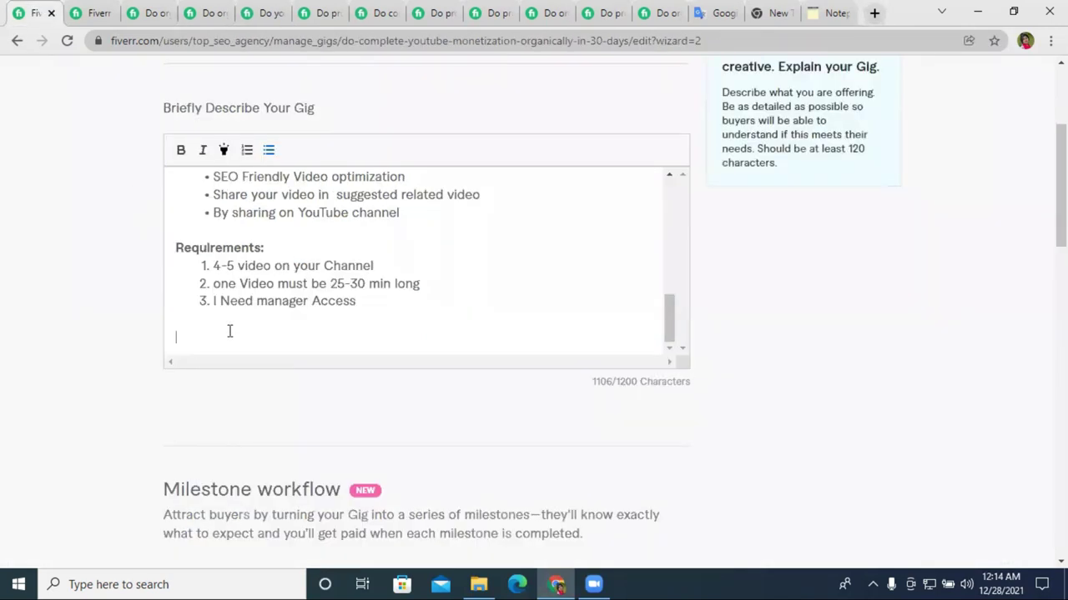
pyautogui.write('Note: No')
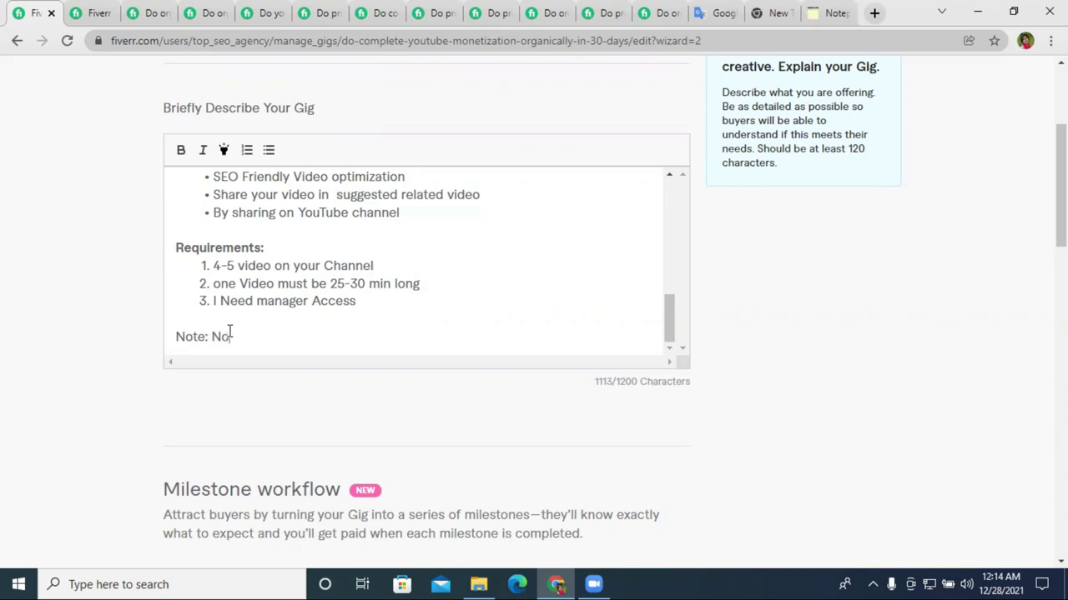
pyautogui.write(' worries av')
pyautogui.press('BackSpace')
pyautogui.write('bout ')
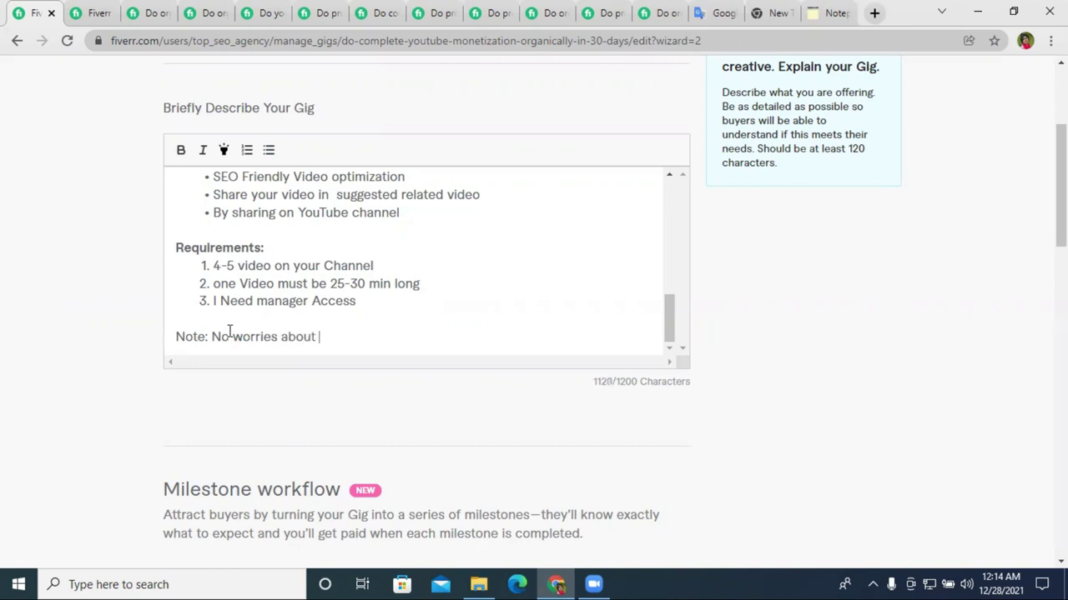
pyautogui.write('blocks/ bans ')
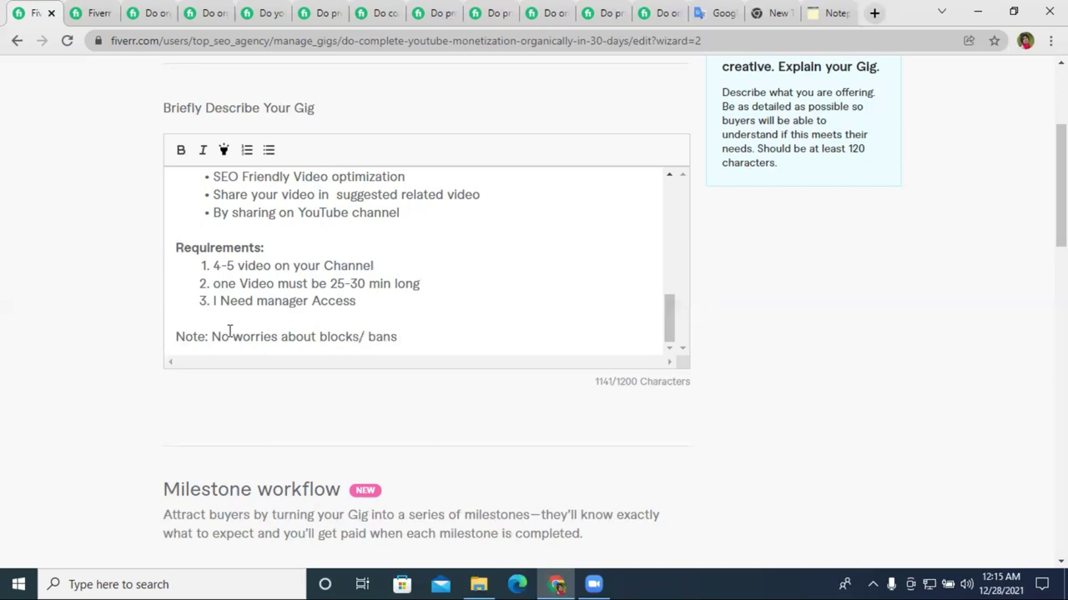
# Complete the Note line with ", our service is 100% legal.".
pyautogui.write(', our service is 100')
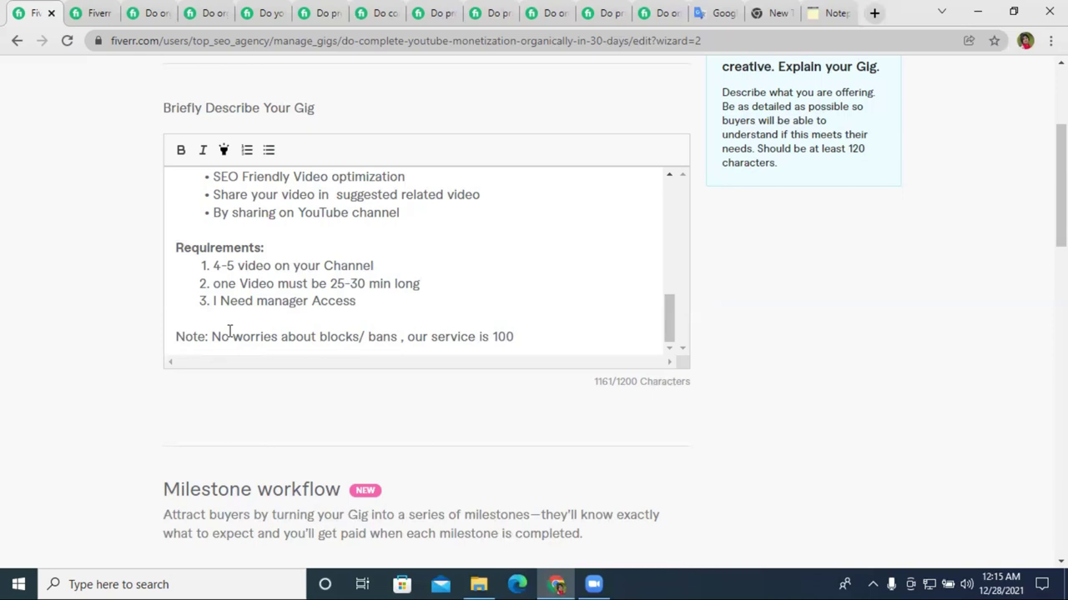
pyautogui.write('%')
pyautogui.write('legal')
pyautogui.click(534, 336)
pyautogui.press('BackSpace')
pyautogui.write('i')
pyautogui.click(529, 337)
pyautogui.press('Delete')
pyautogui.write('e')
pyautogui.write('.')
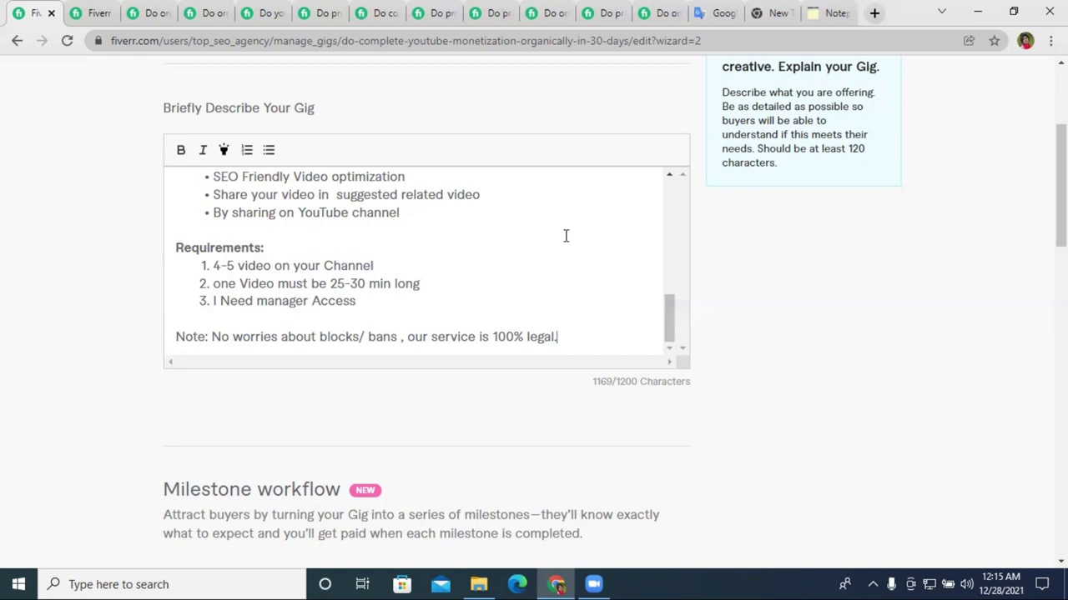
# Format the whole Note line as bold.
pyautogui.tripleClick(236, 334)
pyautogui.hotkey('ctrl', 'c')
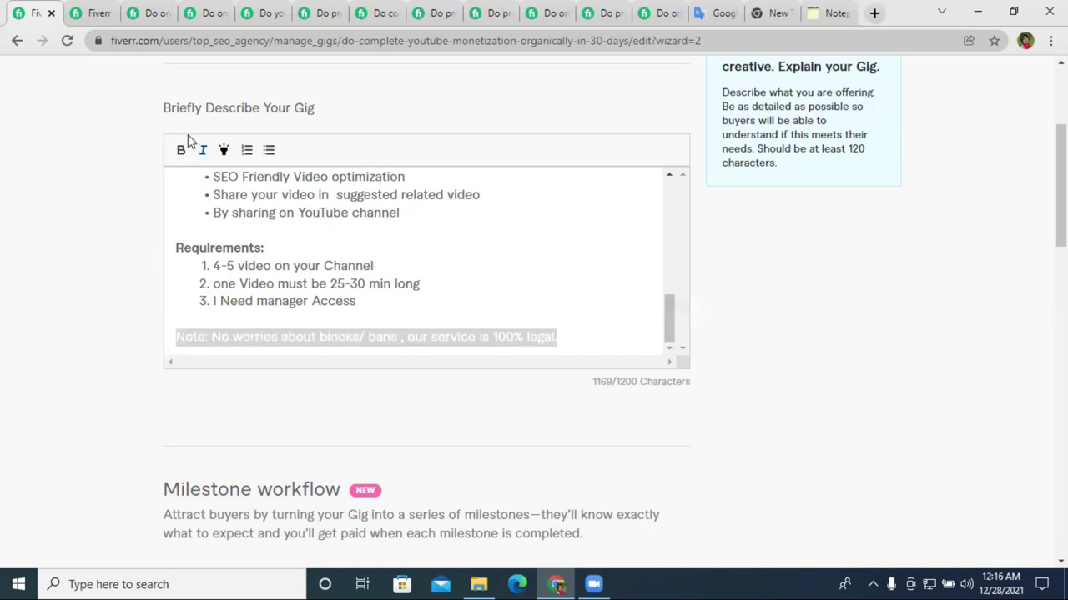
pyautogui.click(180, 150)
# Copy the Note line into Google Translate and check its wording against the Bengali translation.
pyautogui.rightClick(263, 334)
pyautogui.click(315, 146)
pyautogui.click(717, 13)
pyautogui.rightClick(389, 219)
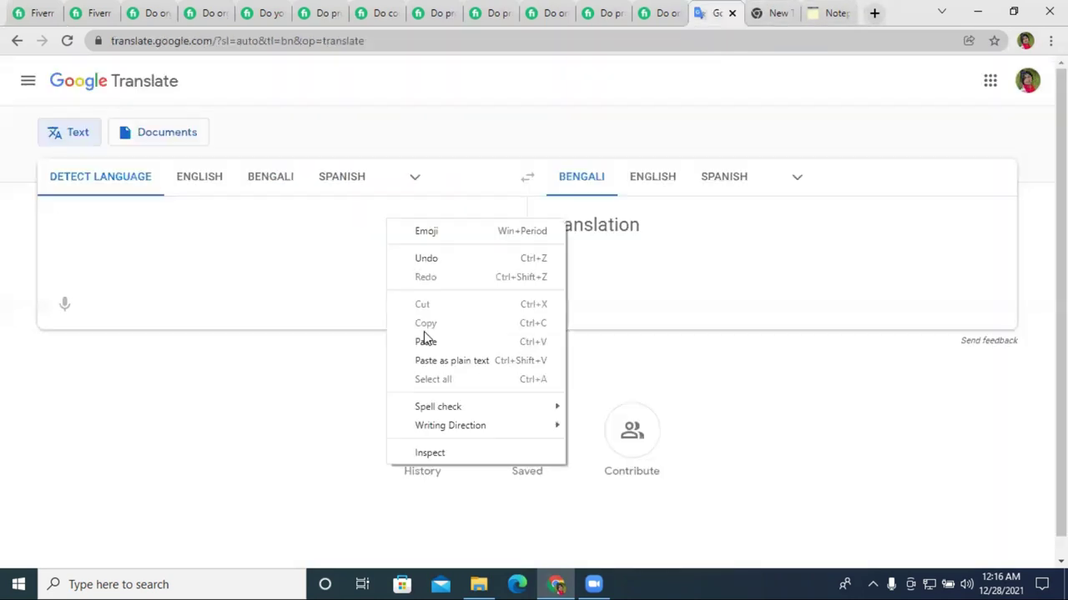
pyautogui.click(432, 342)
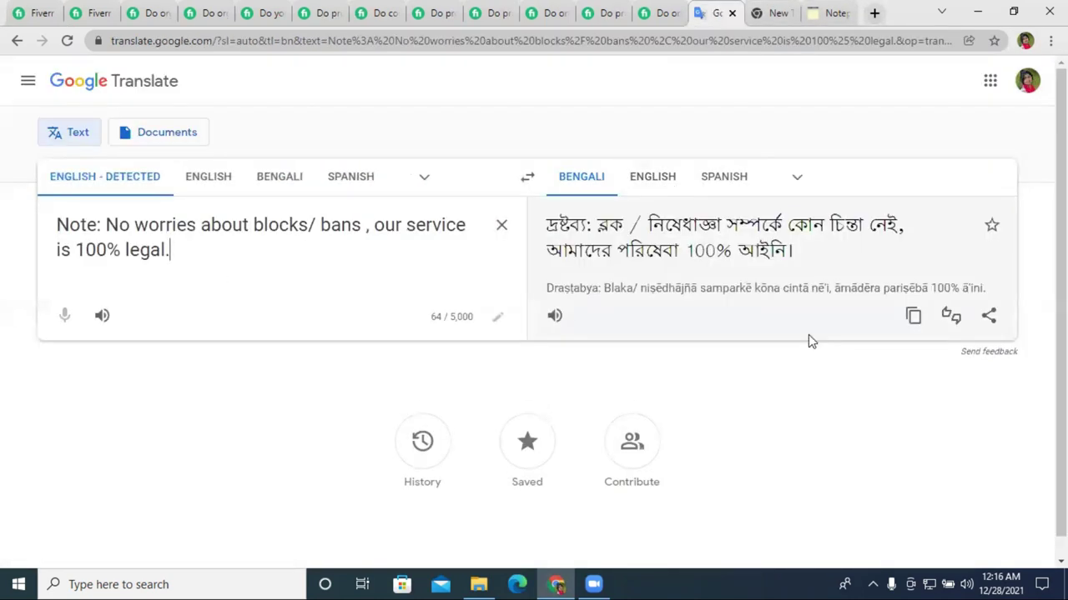
pyautogui.tripleClick(569, 244)
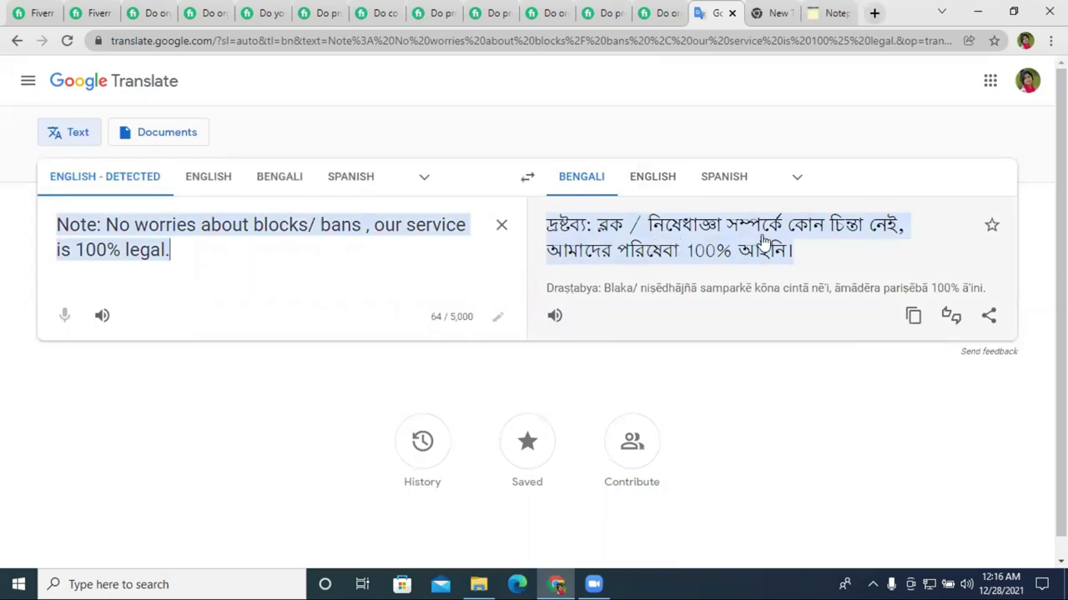
pyautogui.click(607, 272)
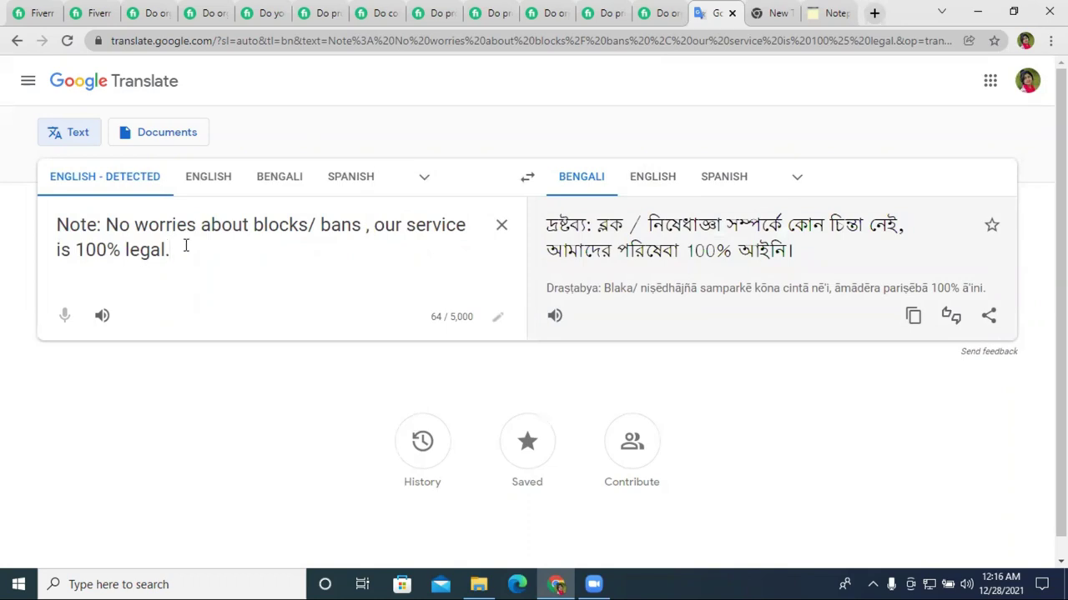
pyautogui.moveTo(120, 223); pyautogui.dragTo(403, 223)
pyautogui.click(338, 224)
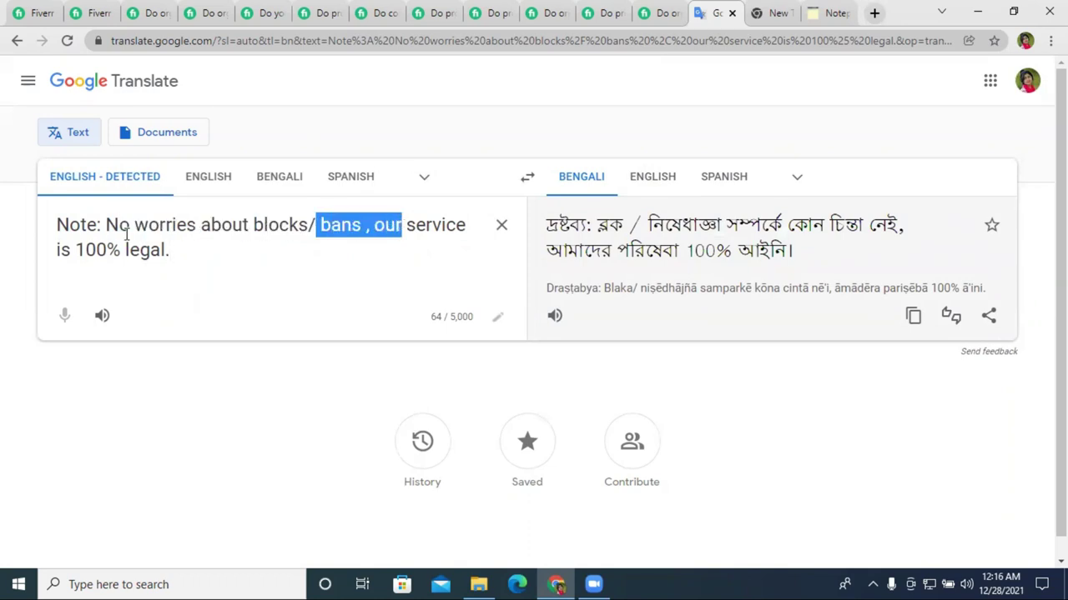
# Return to the gig description and apply highlighting to the whole Note line.
pyautogui.click(30, 12)
pyautogui.click(357, 313)
pyautogui.tripleClick(378, 336)
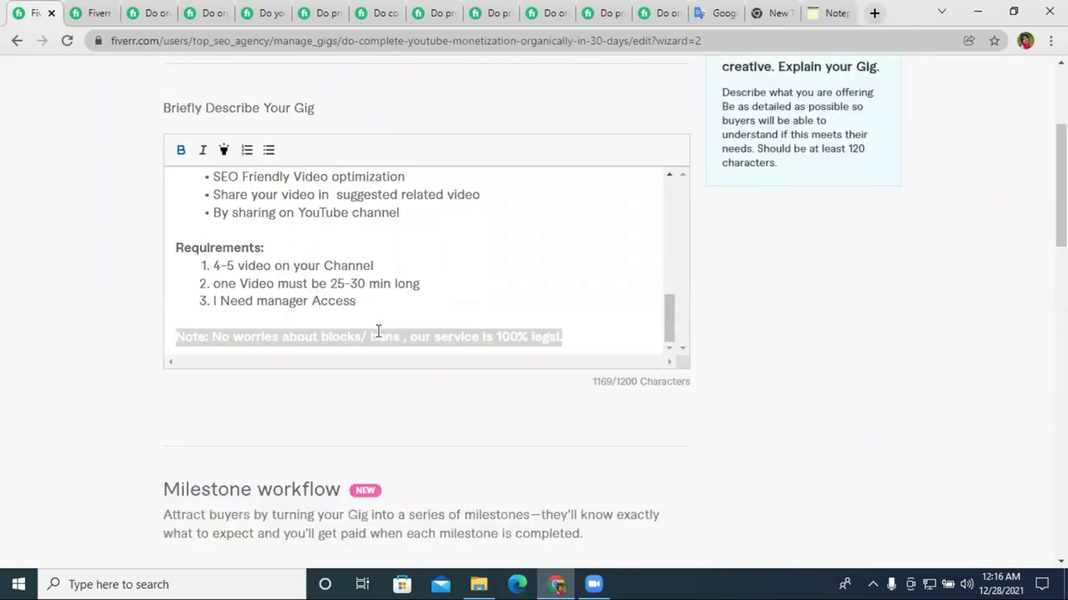
pyautogui.click(374, 312)
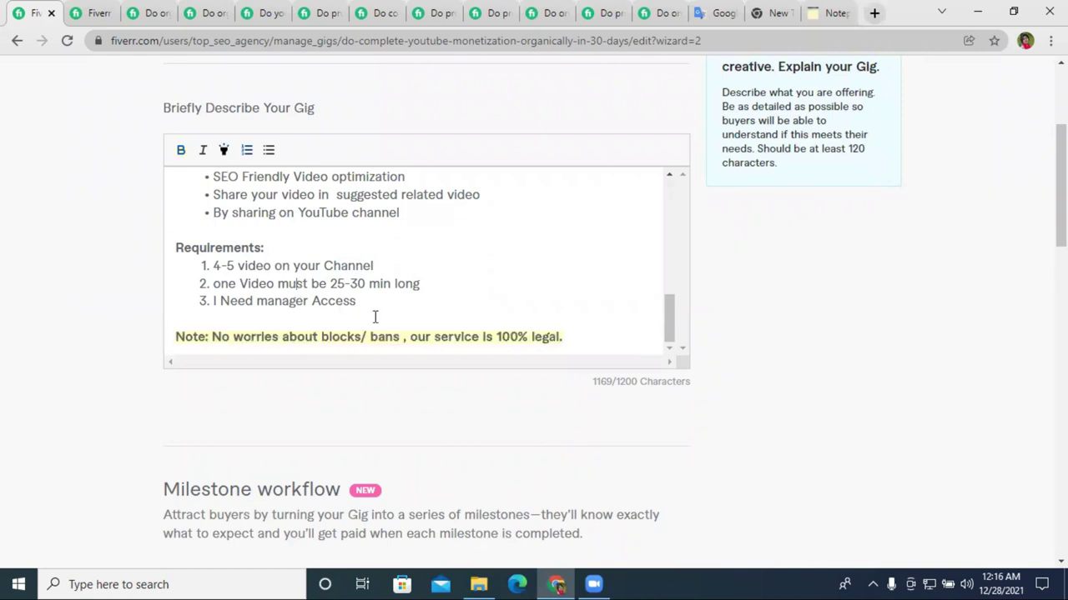
# Copy the entire gig description, from the Note line up to the welcome heading.
pyautogui.scroll(10, 378, 324)
pyautogui.scroll(3, 428, 326)
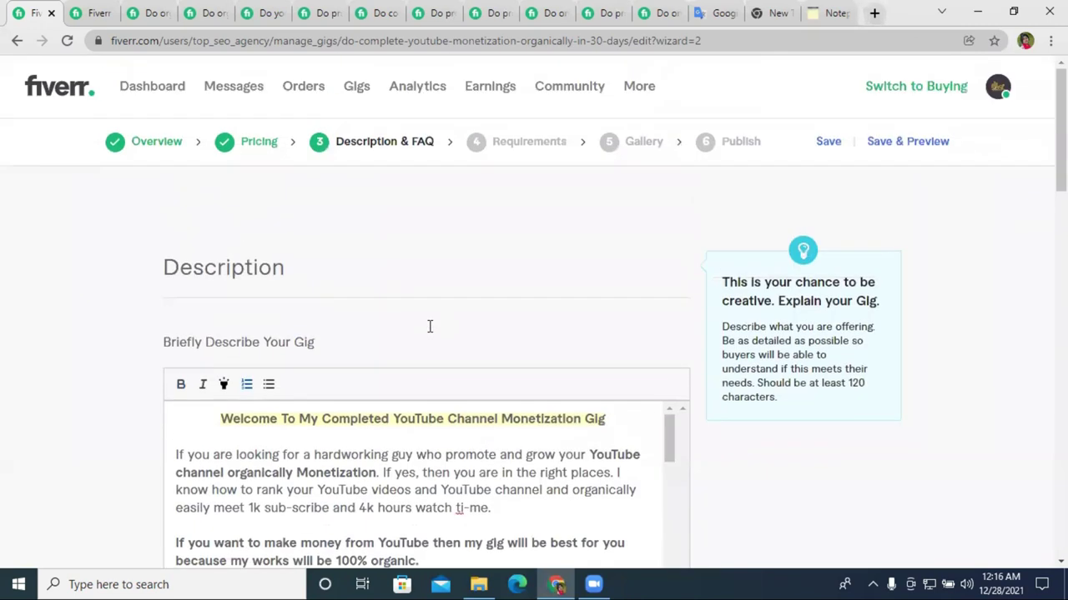
pyautogui.scroll(-8, 431, 283)
pyautogui.scroll(5, 456, 309)
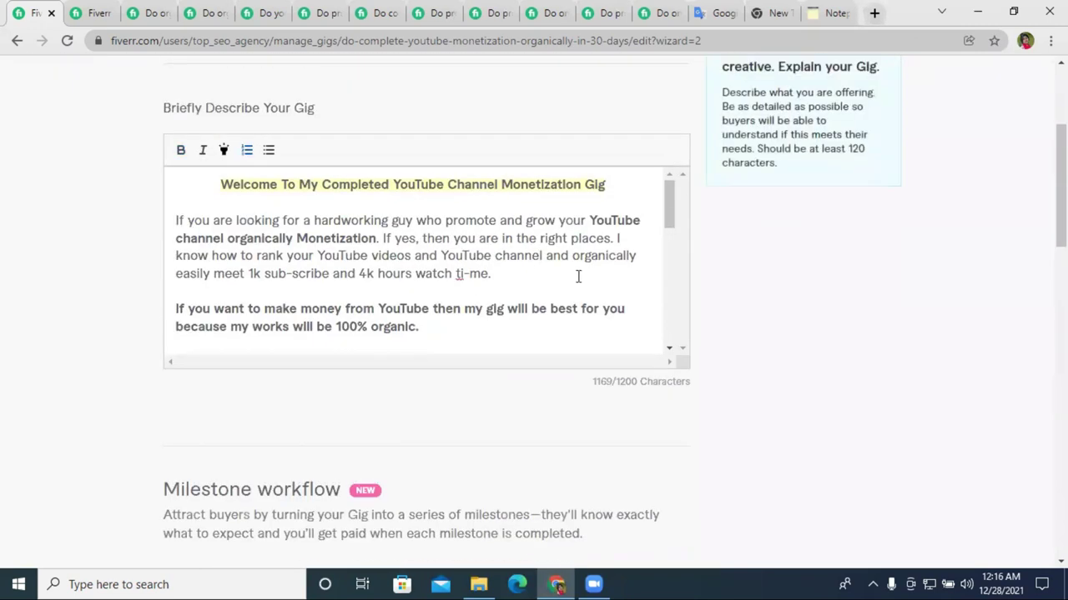
pyautogui.scroll(-10, 576, 275)
pyautogui.moveTo(576, 340); pyautogui.dragTo(327, 228)
pyautogui.moveTo(267, 227); pyautogui.dragTo(172, 176)
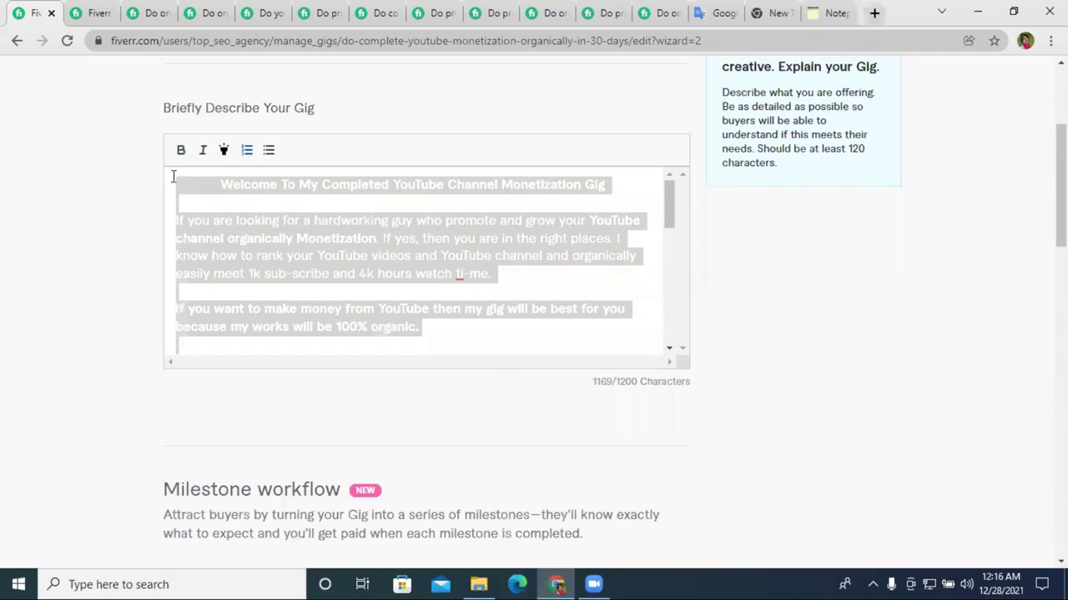
pyautogui.rightClick(269, 214)
pyautogui.click(330, 275)
pyautogui.rightClick(287, 236)
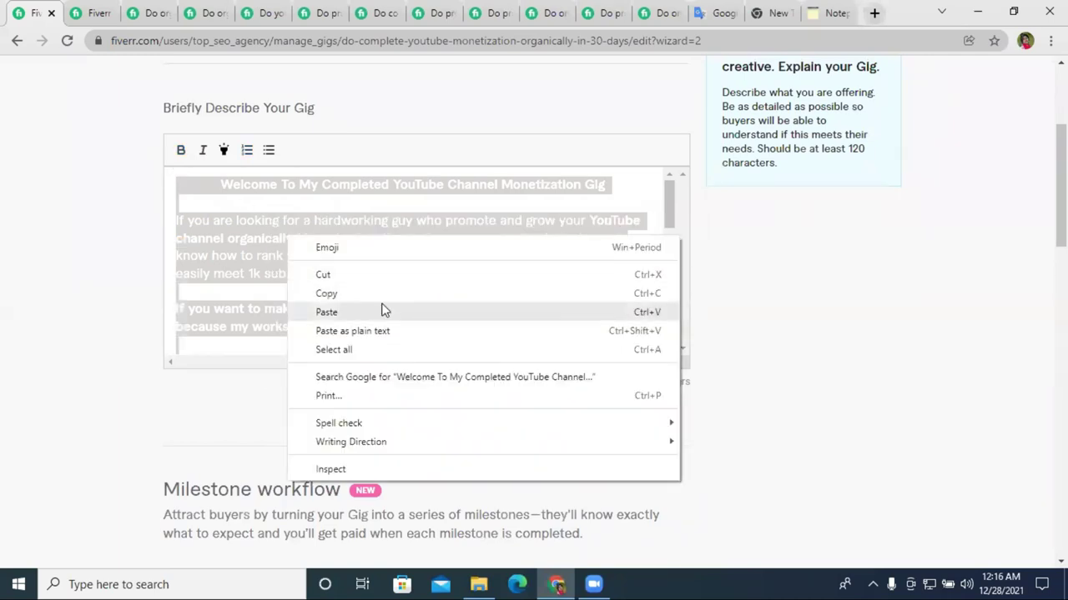
pyautogui.click(384, 294)
pyautogui.hotkey('alt', 'Tab')
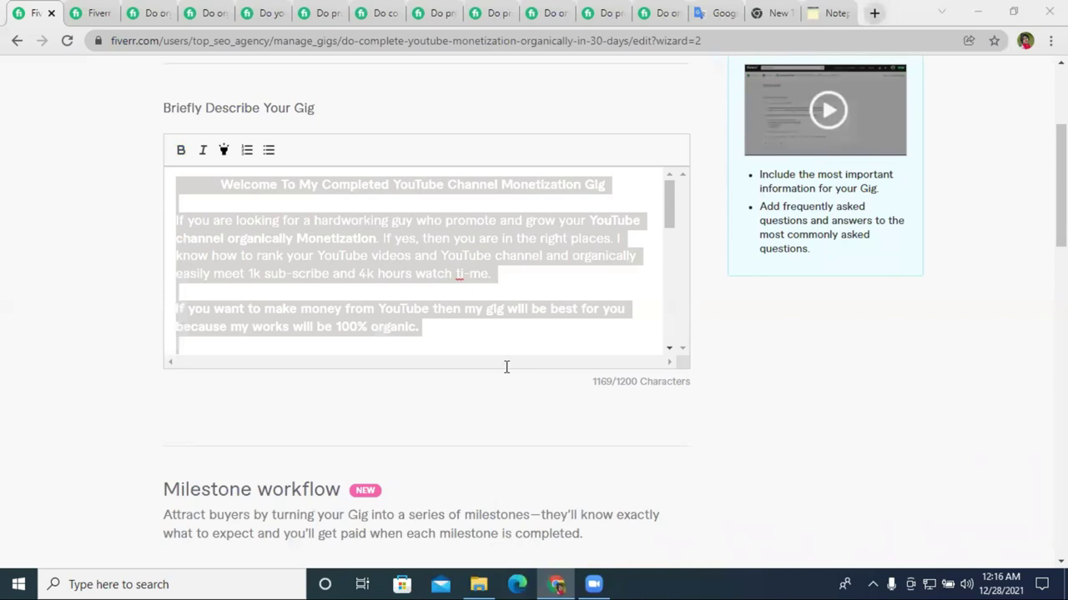
# Save the gig description and continue to the Requirements stage.
pyautogui.scroll(-15, 507, 367)
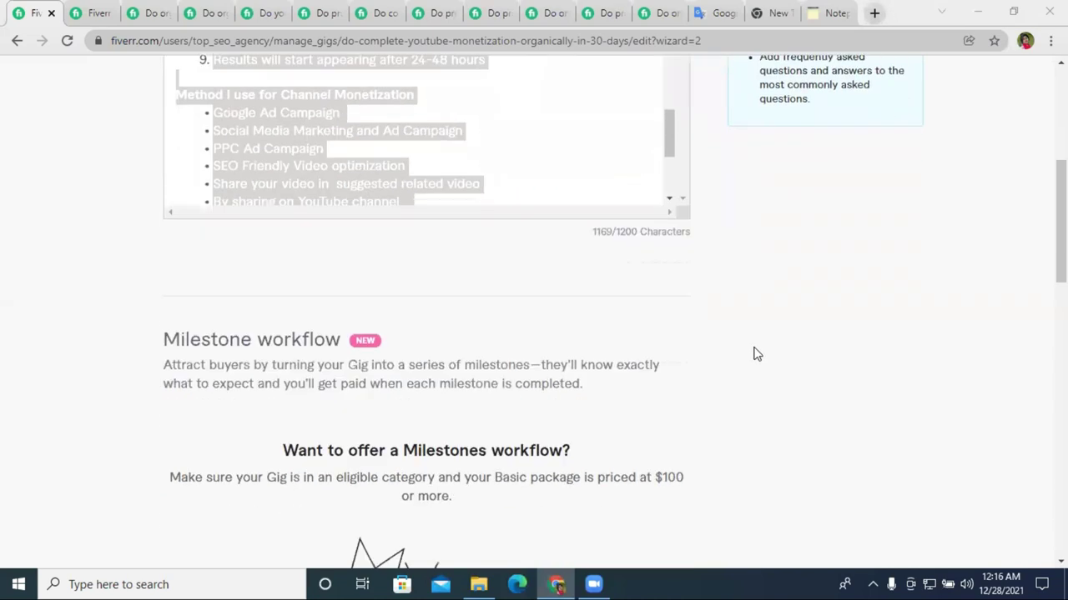
pyautogui.click(625, 300)
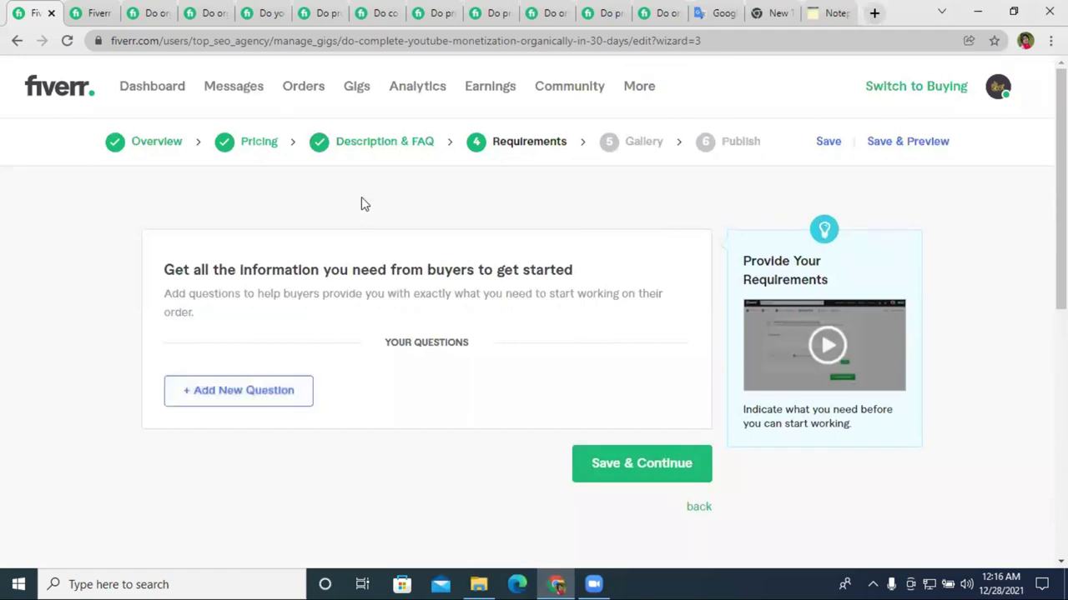
# Paste the full description into Google Translate and copy its three Requirements lines as plain text.
pyautogui.click(719, 12)
pyautogui.click(499, 224)
pyautogui.rightClick(333, 238)
pyautogui.click(362, 358)
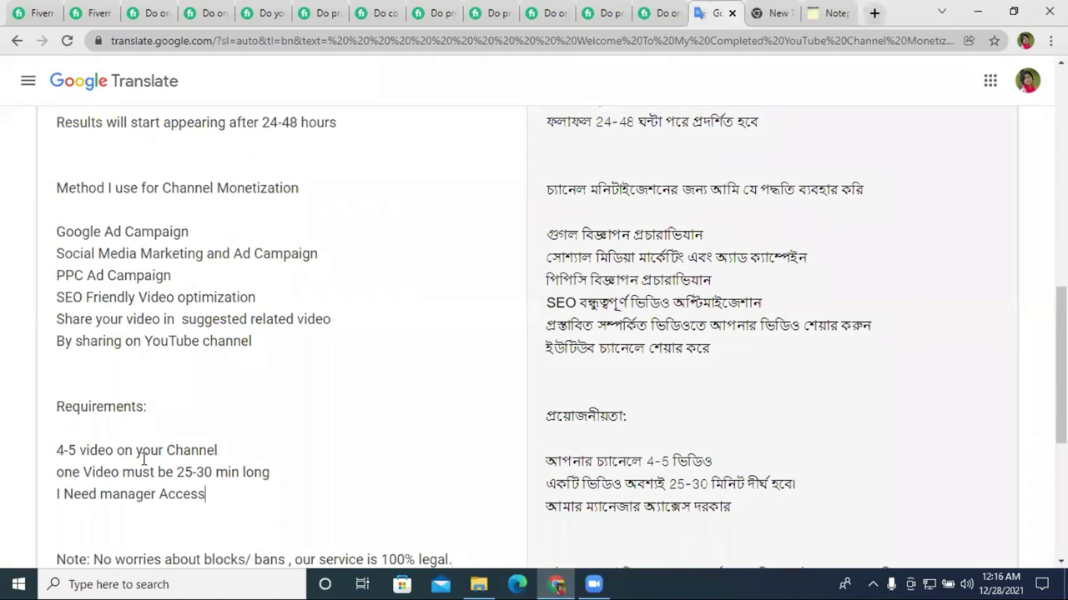
pyautogui.moveTo(203, 494); pyautogui.dragTo(57, 423)
pyautogui.rightClick(119, 434)
pyautogui.click(183, 246)
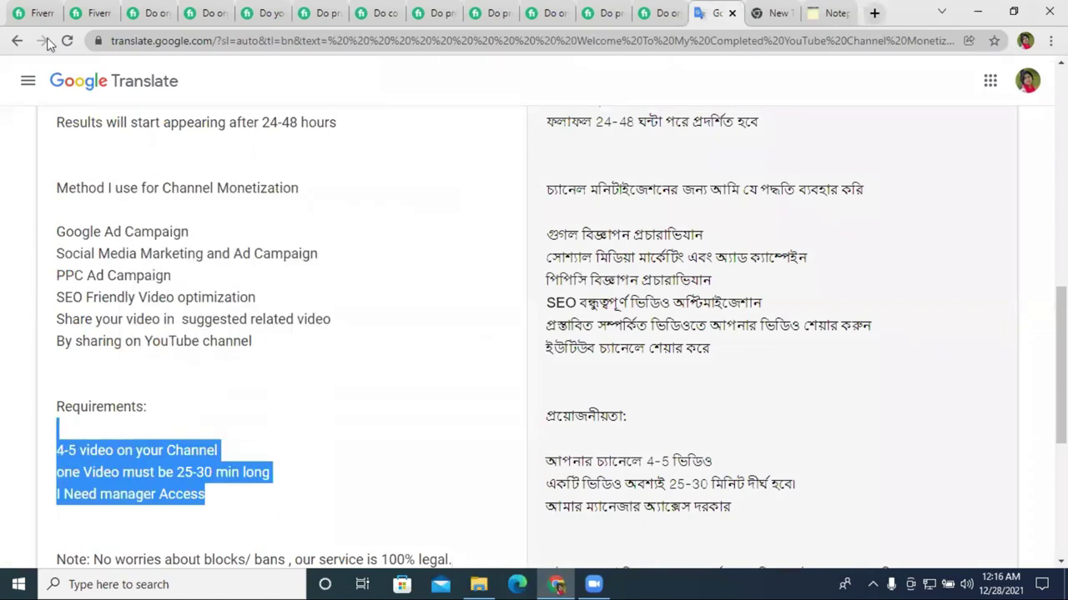
# Add a new buyer question in the gig's Requirements stage with the copied lines and set its answer form to Attachment.
pyautogui.click(33, 10)
pyautogui.click(242, 385)
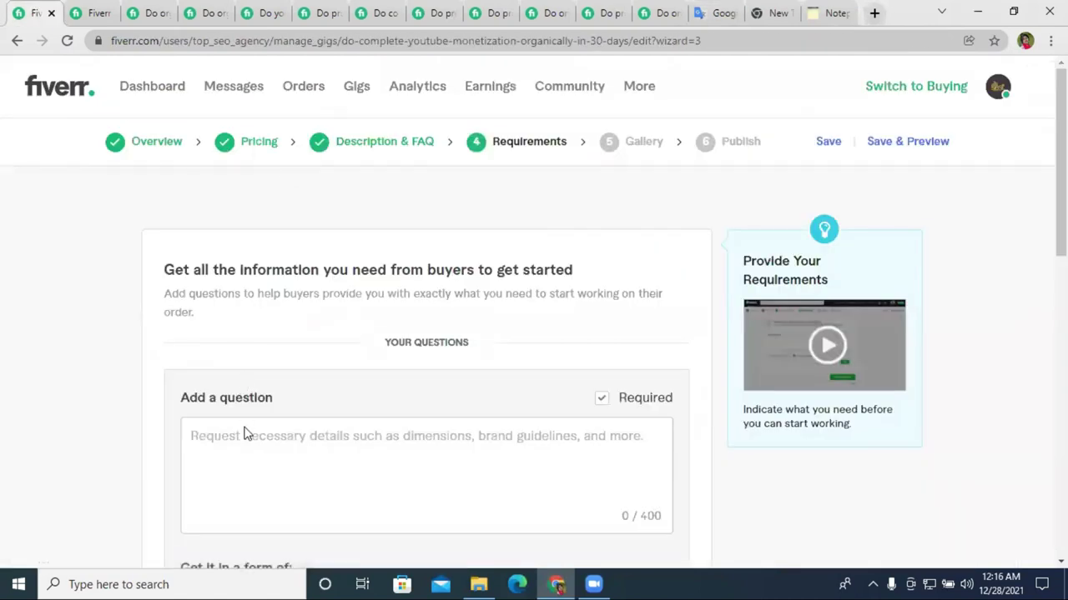
pyautogui.rightClick(237, 429)
pyautogui.click(273, 309)
pyautogui.scroll(-2, 321, 351)
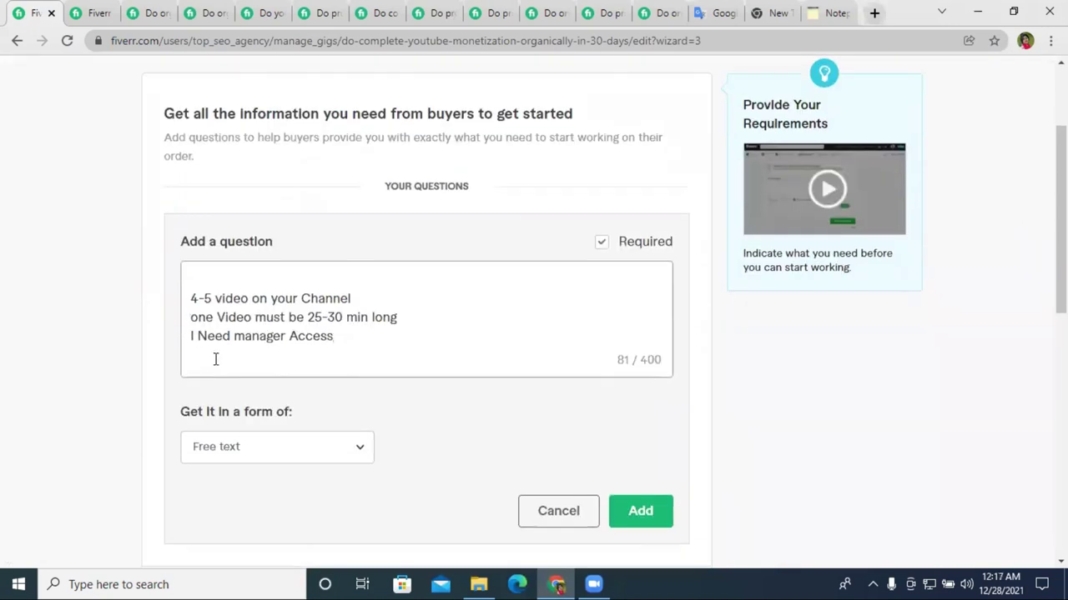
pyautogui.click(221, 445)
pyautogui.click(234, 402)
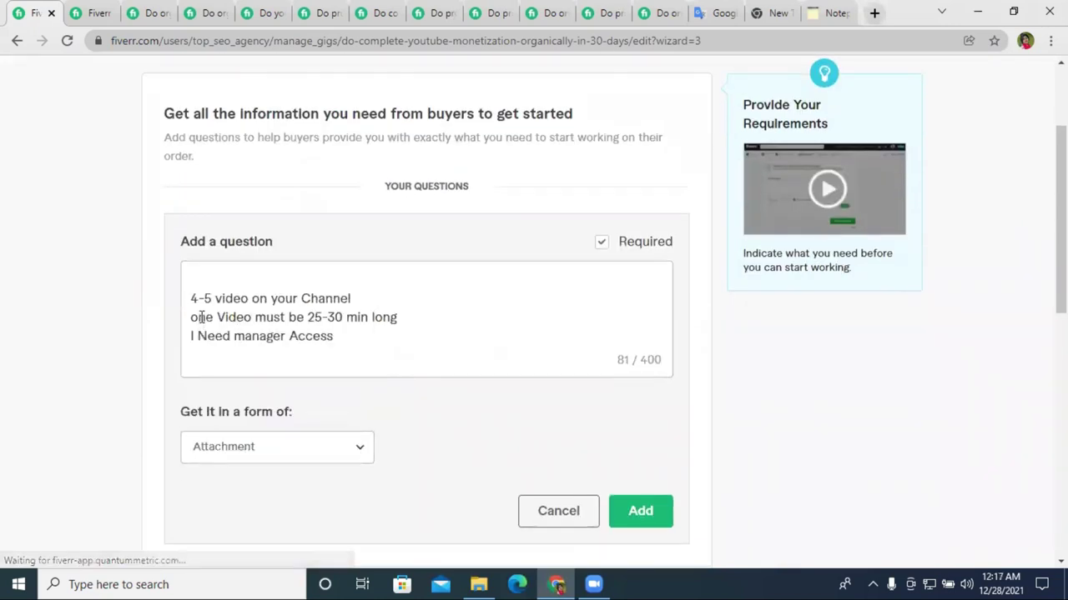
# Number the three lines of the question text 1., 2. and 3.
pyautogui.write('4')
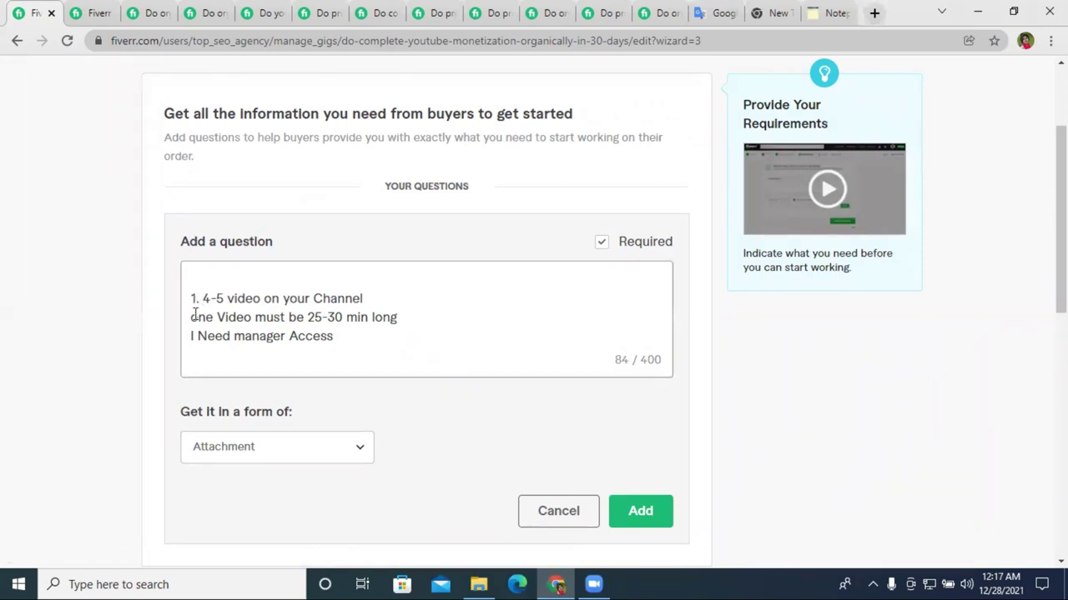
pyautogui.click(193, 317)
pyautogui.write('2.')
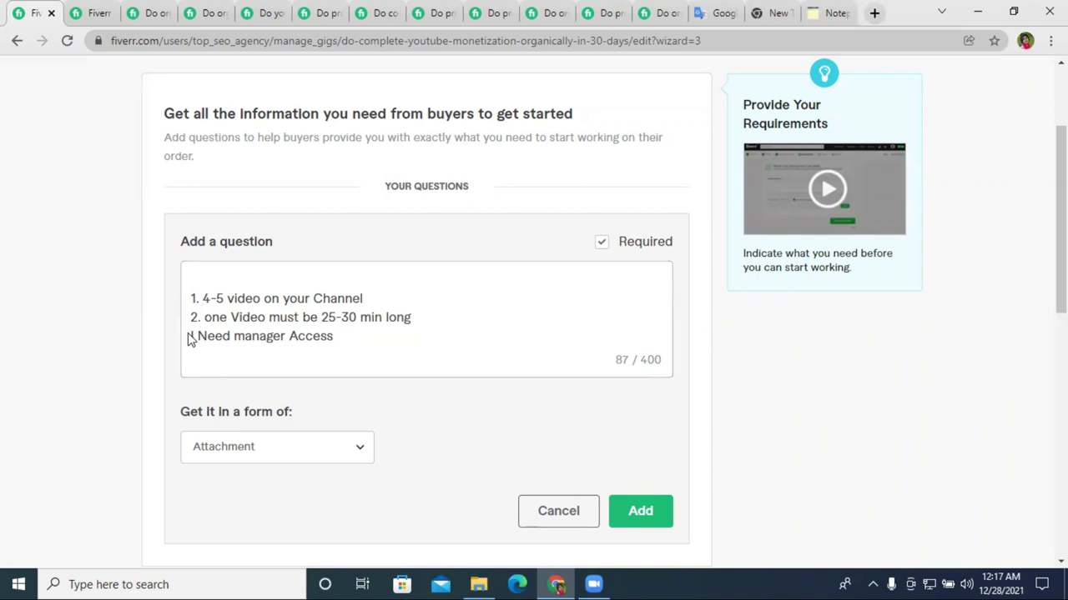
pyautogui.click(191, 336)
pyautogui.write('3.')
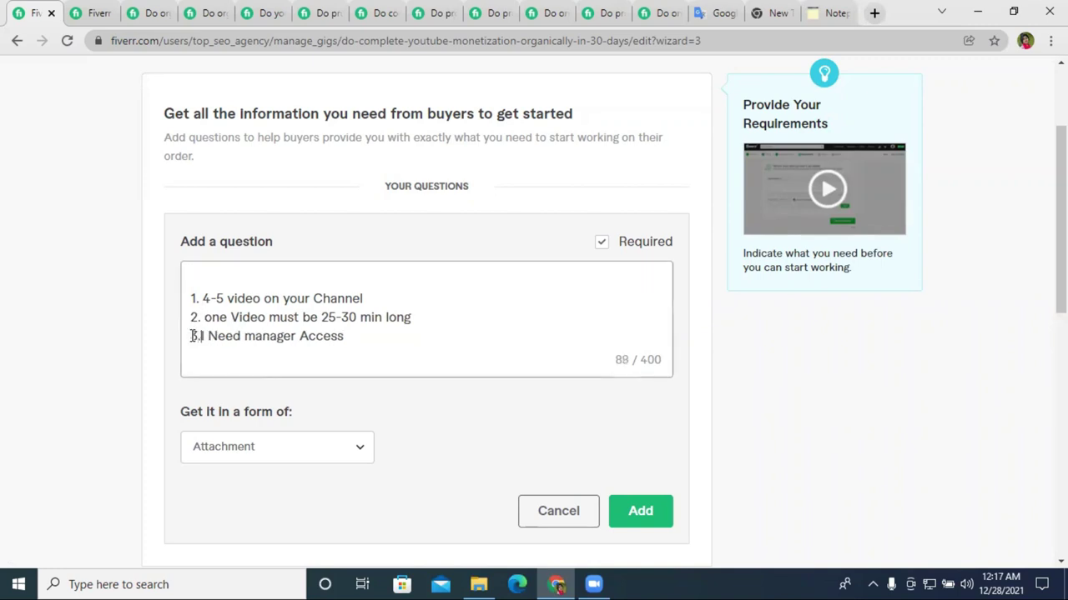
# Add the numbered question to the gig and save the Requirements stage.
pyautogui.scroll(-3, 491, 369)
pyautogui.click(640, 278)
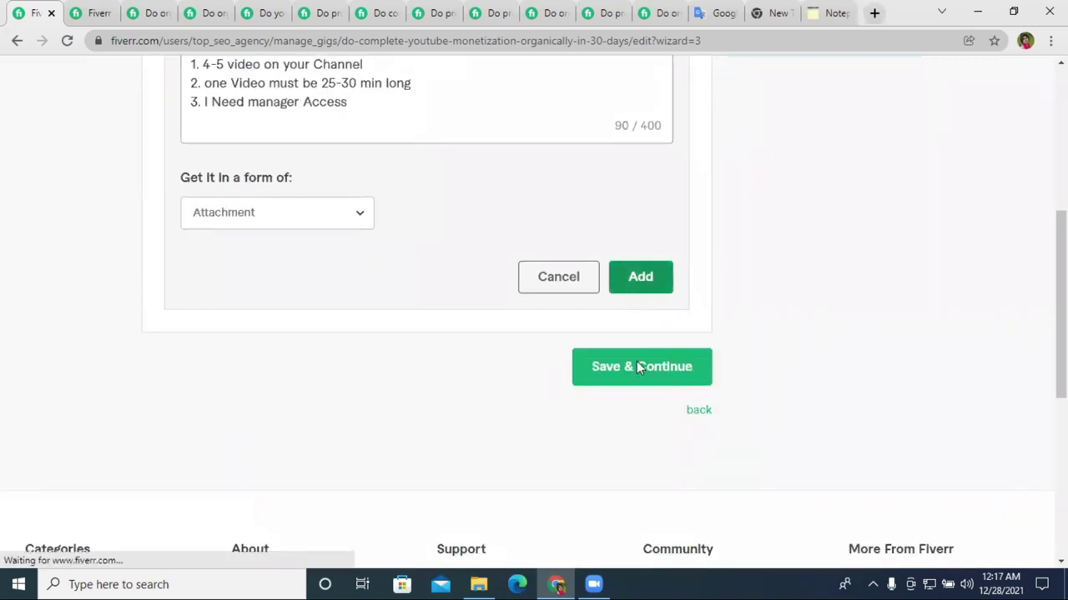
pyautogui.click(631, 185)
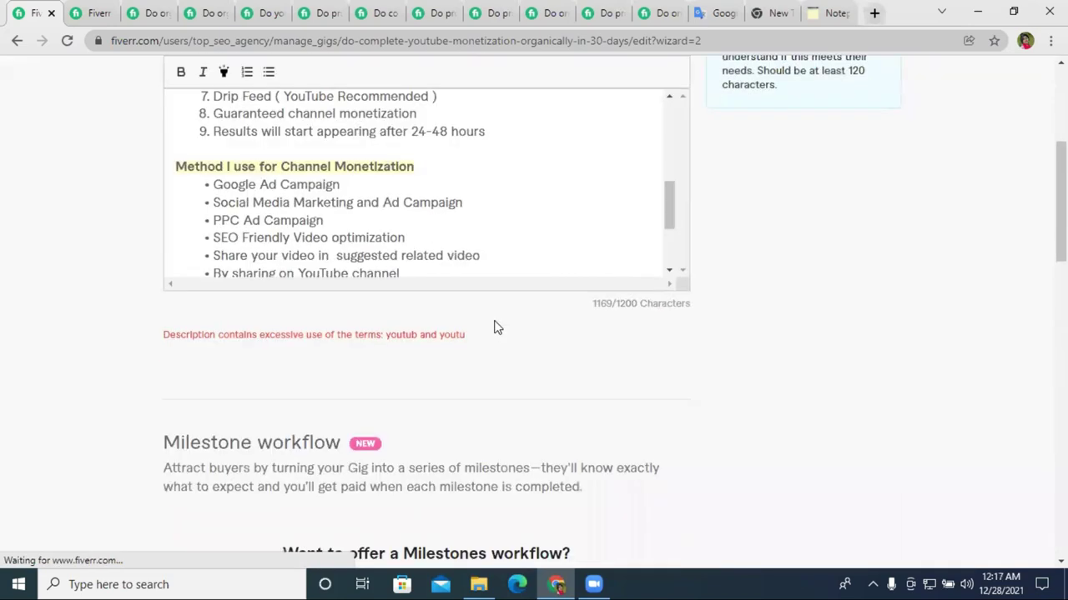
# Replace "YouTube" with "YT" in the "By sharing on YouTube channel" bullet of the gig description.
pyautogui.scroll(-1, 495, 309)
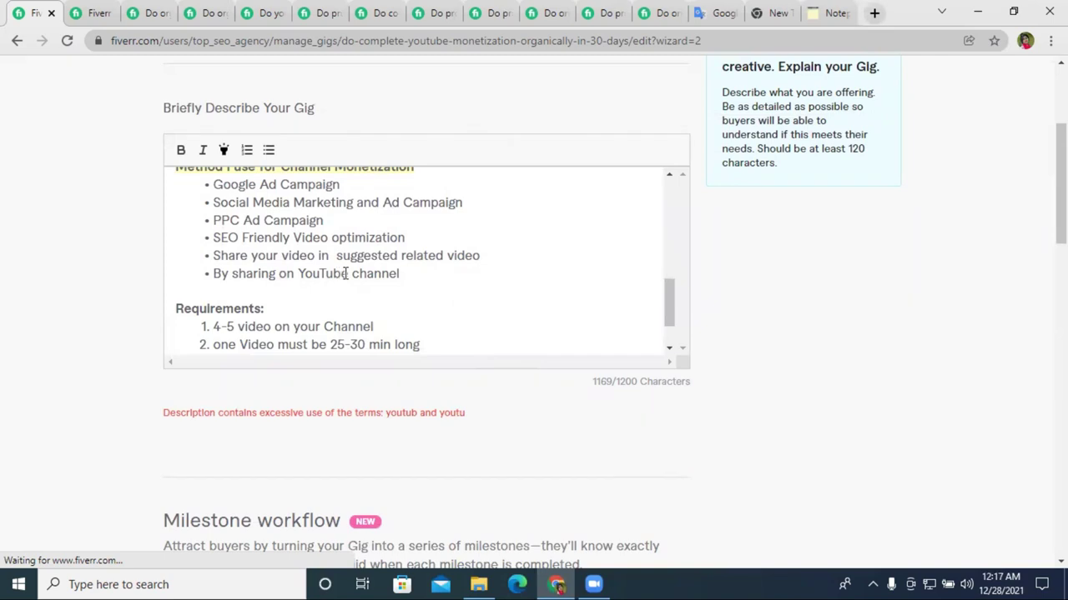
pyautogui.moveTo(348, 274); pyautogui.dragTo(307, 272)
pyautogui.press('BackSpace')
pyautogui.press('BackSpace')
pyautogui.scroll(-1, 439, 285)
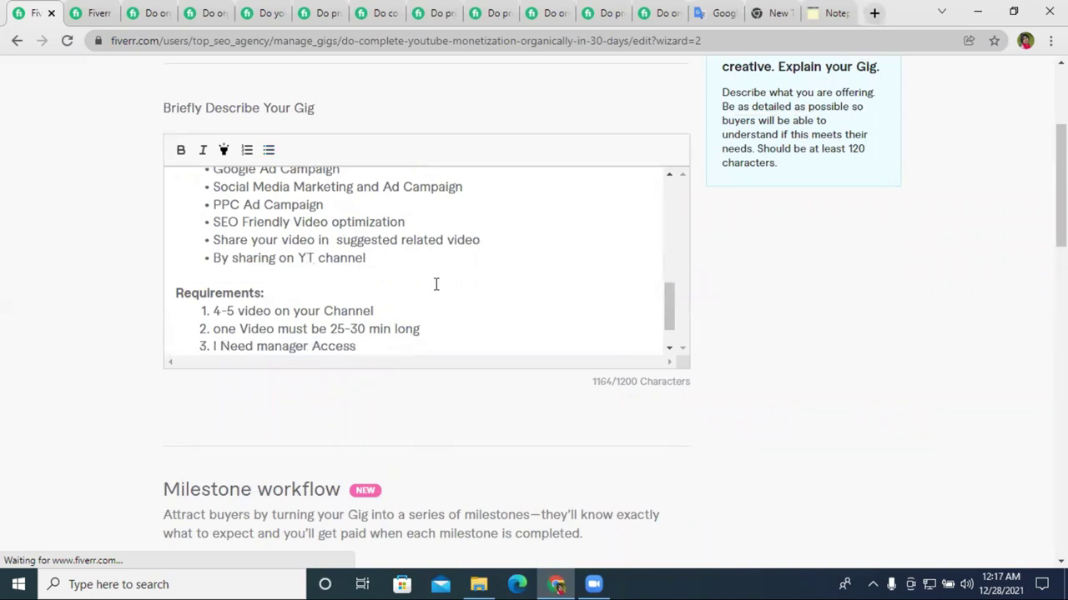
# Save the shortened description and resubmit the Requirements stage to move the gig forward.
pyautogui.scroll(-1, 493, 275)
pyautogui.scroll(3, 493, 274)
pyautogui.scroll(2, 470, 233)
pyautogui.scroll(-10, 643, 362)
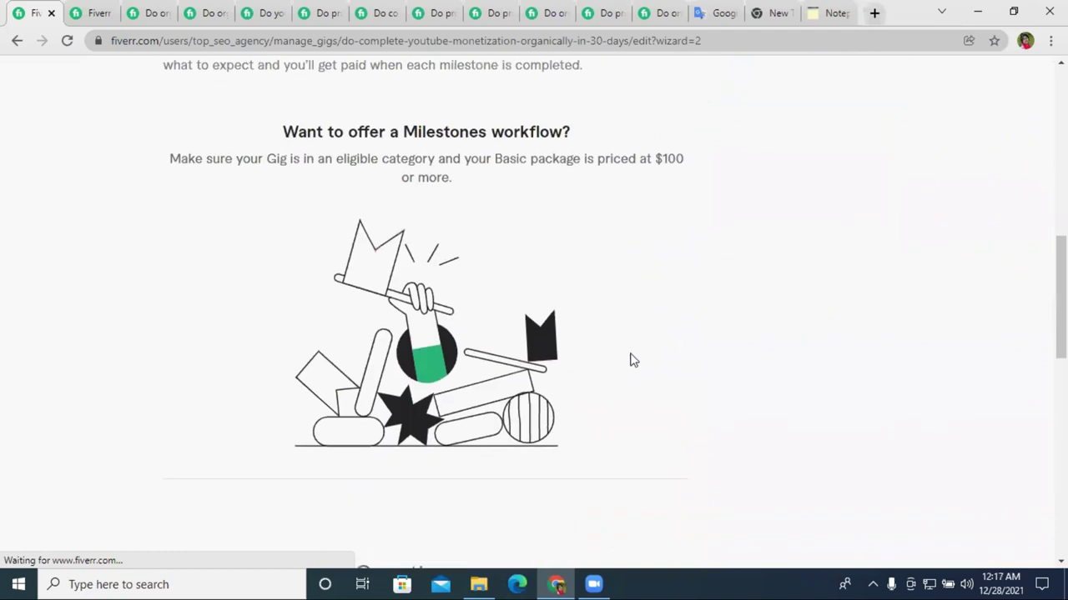
pyautogui.click(643, 370)
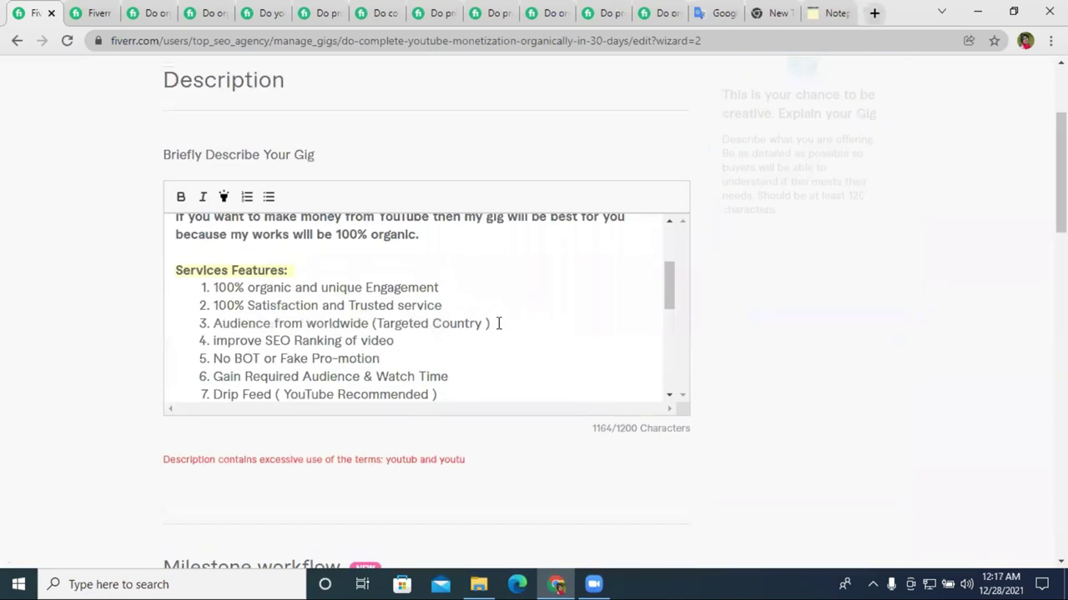
pyautogui.scroll(-3, 601, 420)
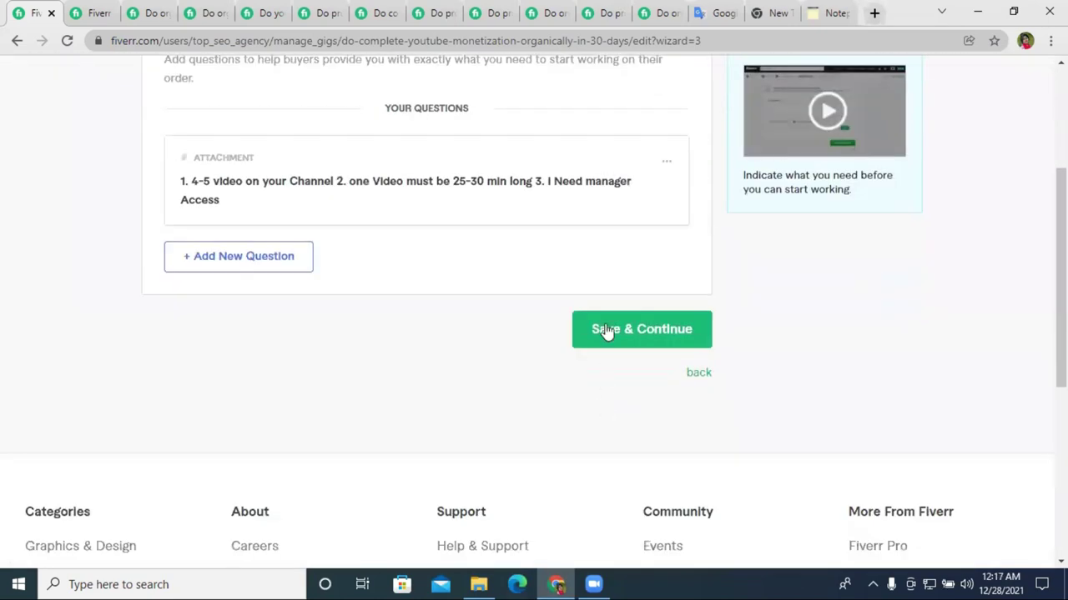
pyautogui.click(602, 344)
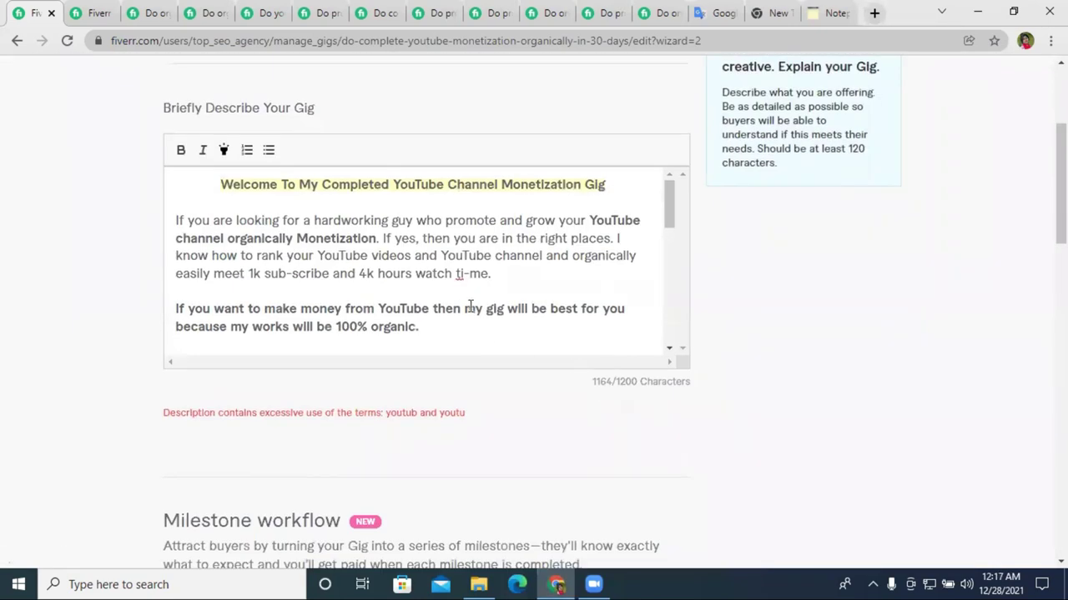
# Search the page for "YouTube" and replace the mention in the Drip Feed item with "YT".
pyautogui.moveTo(394, 183); pyautogui.dragTo(445, 184)
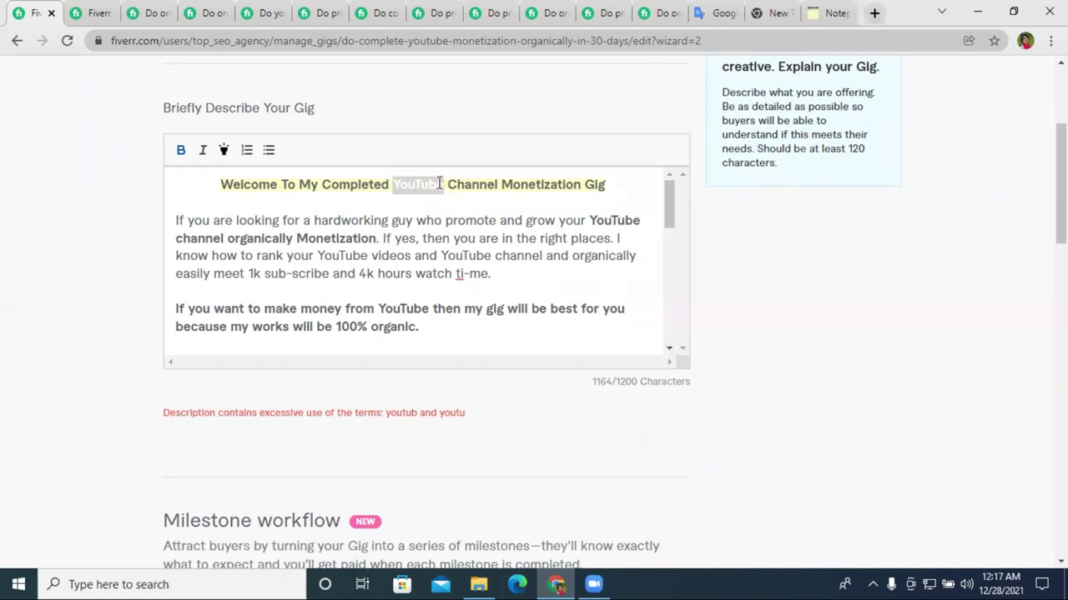
pyautogui.hotkey('ctrl', 'f')
pyautogui.click(836, 300)
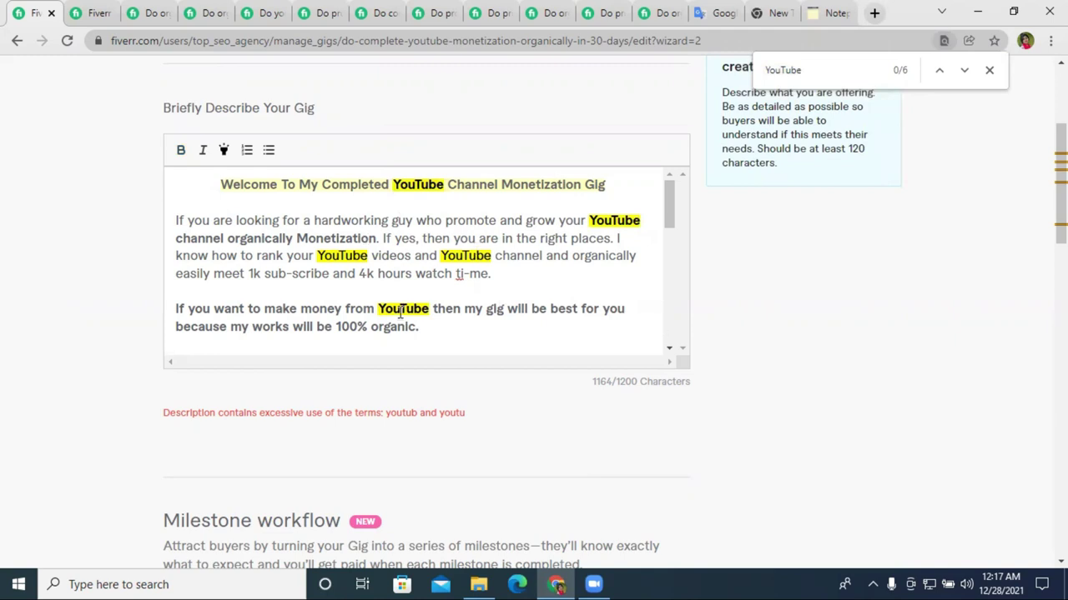
pyautogui.scroll(-2, 462, 291)
pyautogui.scroll(-1, 376, 305)
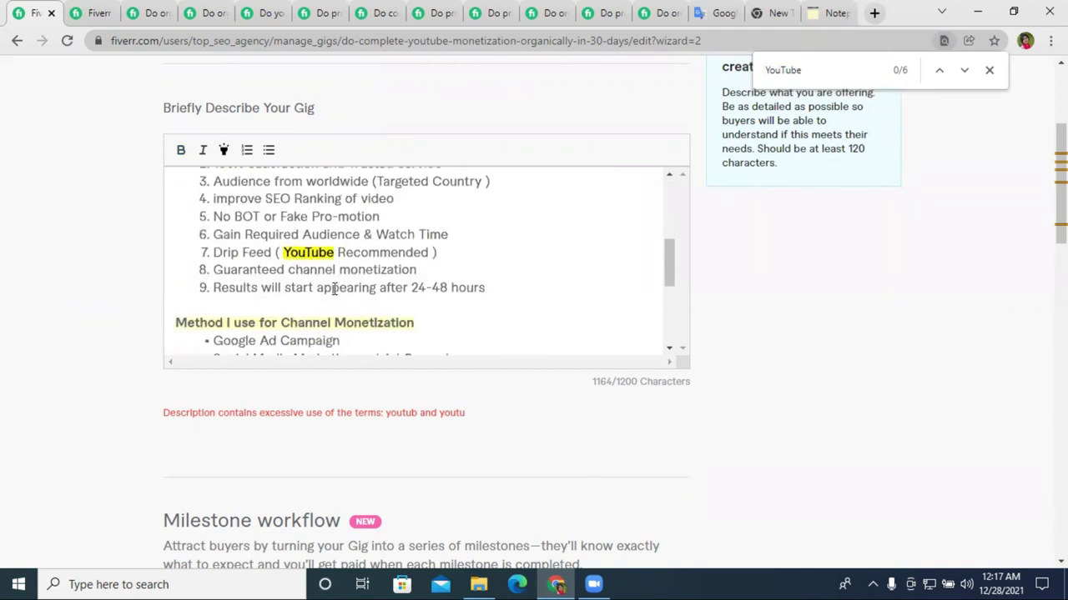
pyautogui.moveTo(334, 253); pyautogui.dragTo(292, 253)
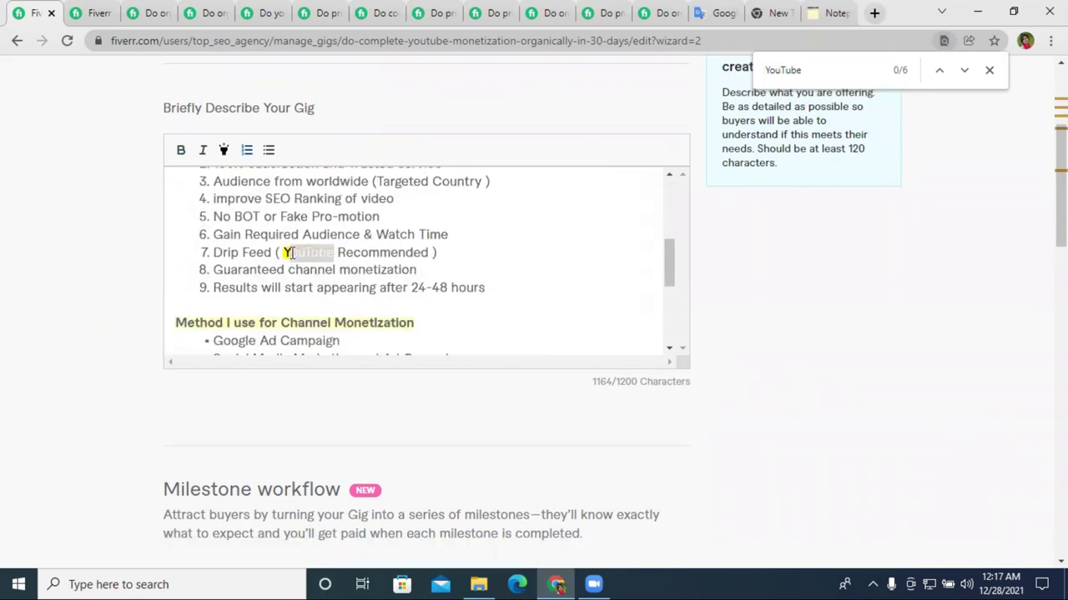
pyautogui.press('BackSpace')
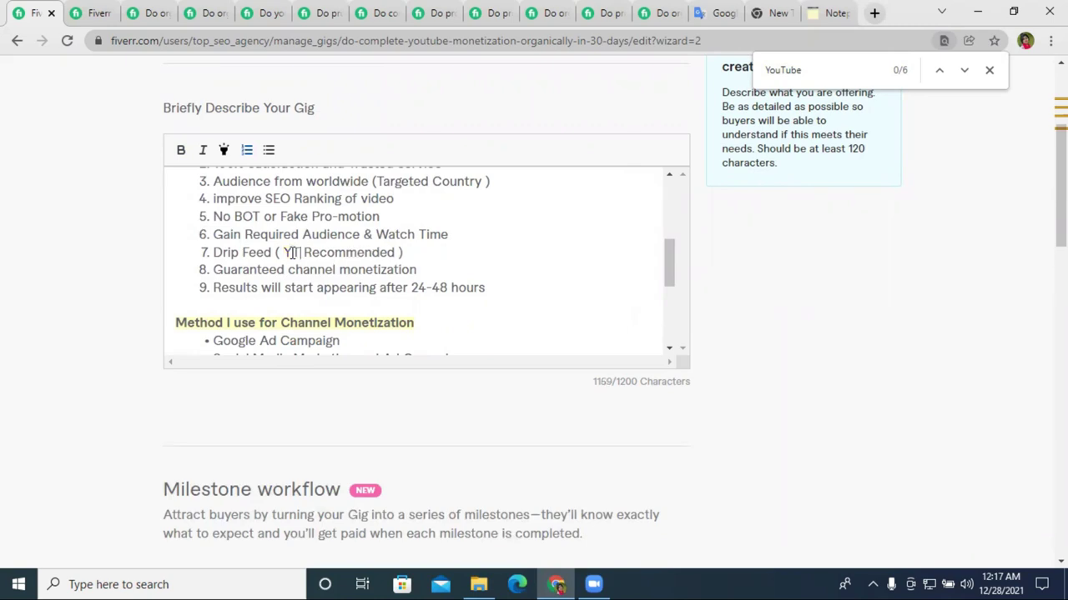
# Change both YouTube mentions in the "I know how to rank" sentence to "You-Tube".
pyautogui.scroll(5, 358, 257)
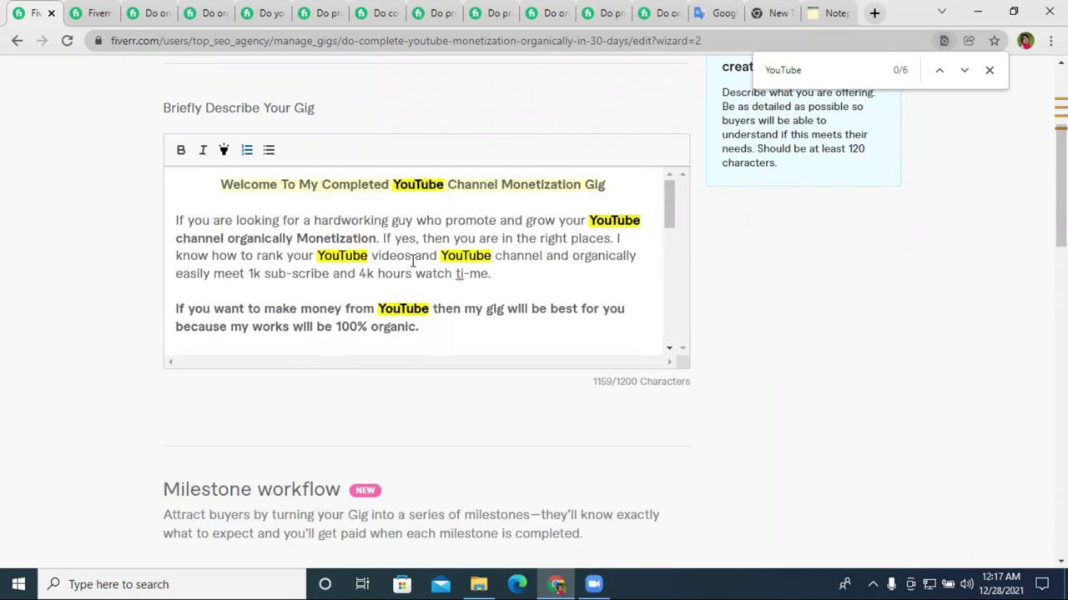
pyautogui.click(469, 256)
pyautogui.write('-')
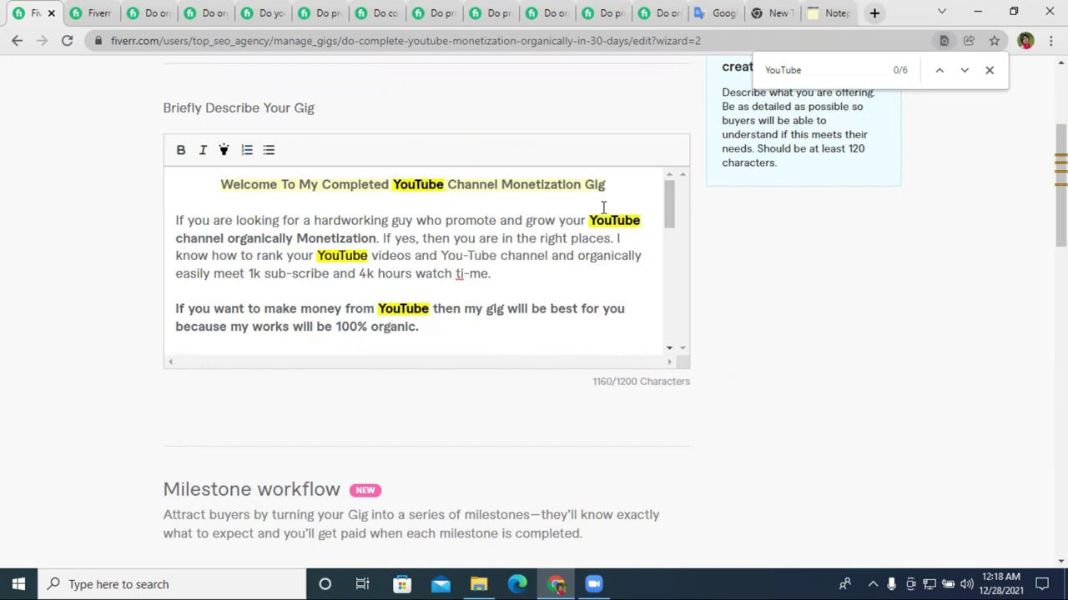
pyautogui.click(342, 256)
pyautogui.write('-')
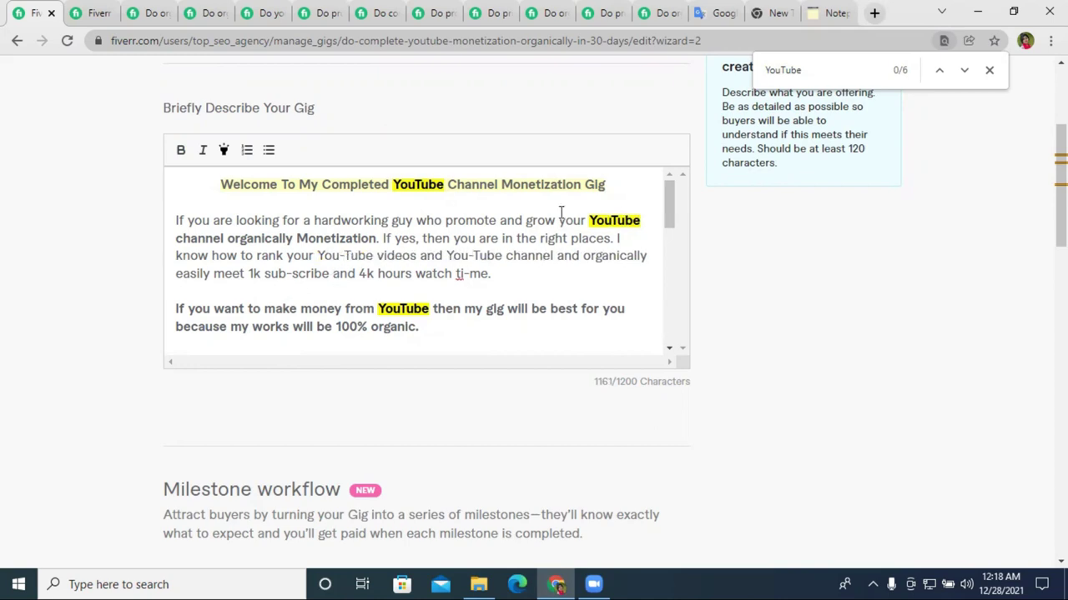
# Save the description with the hyphenated wording and try to continue past the Requirements stage.
pyautogui.scroll(-3, 559, 242)
pyautogui.scroll(-12, 833, 310)
pyautogui.click(642, 138)
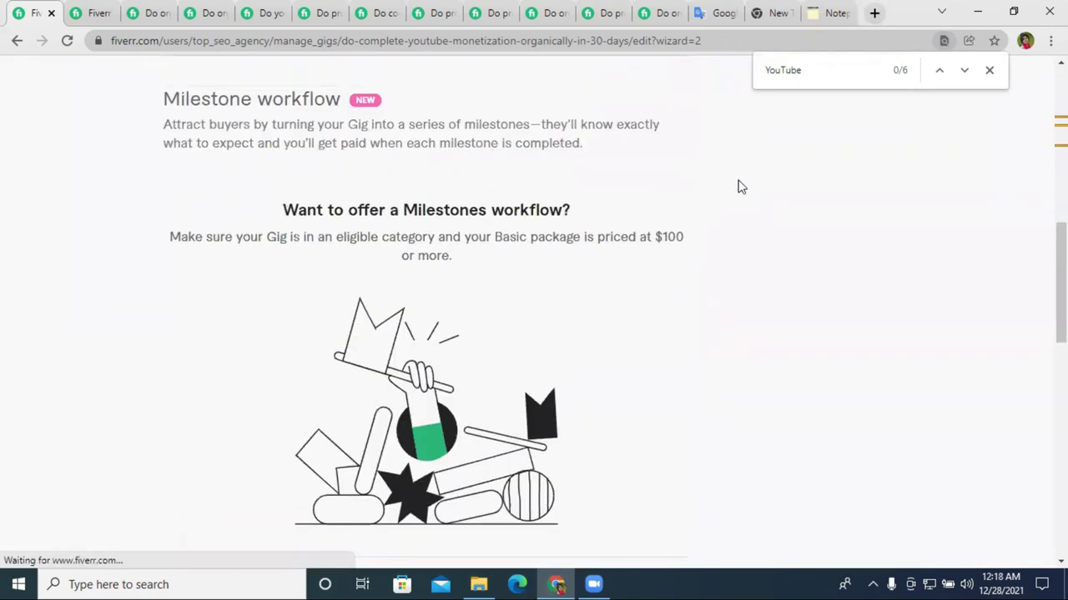
pyautogui.scroll(-5, 734, 200)
pyautogui.click(646, 180)
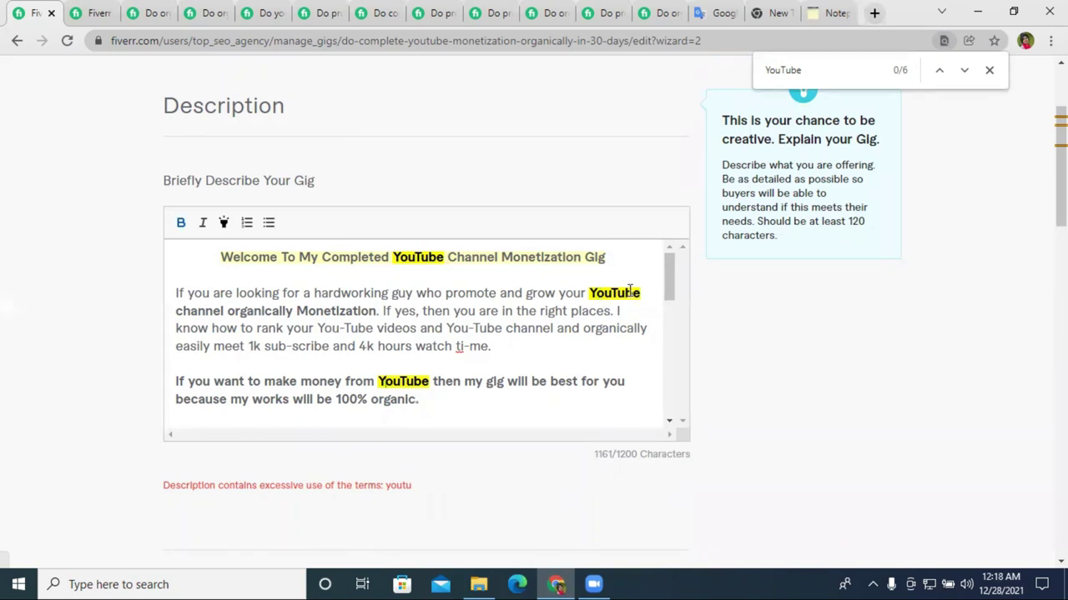
# Replace "YouTube" with "YT" in the description's opening sentence, then save and continue to Requirements.
pyautogui.moveTo(639, 293); pyautogui.dragTo(627, 293)
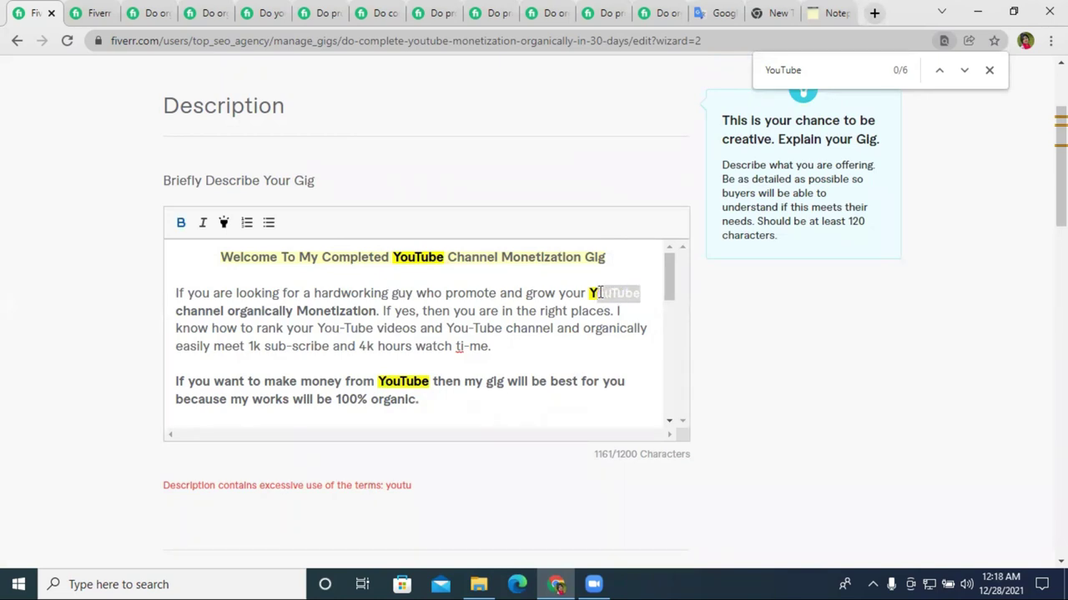
pyautogui.write('T')
pyautogui.scroll(-20, 695, 278)
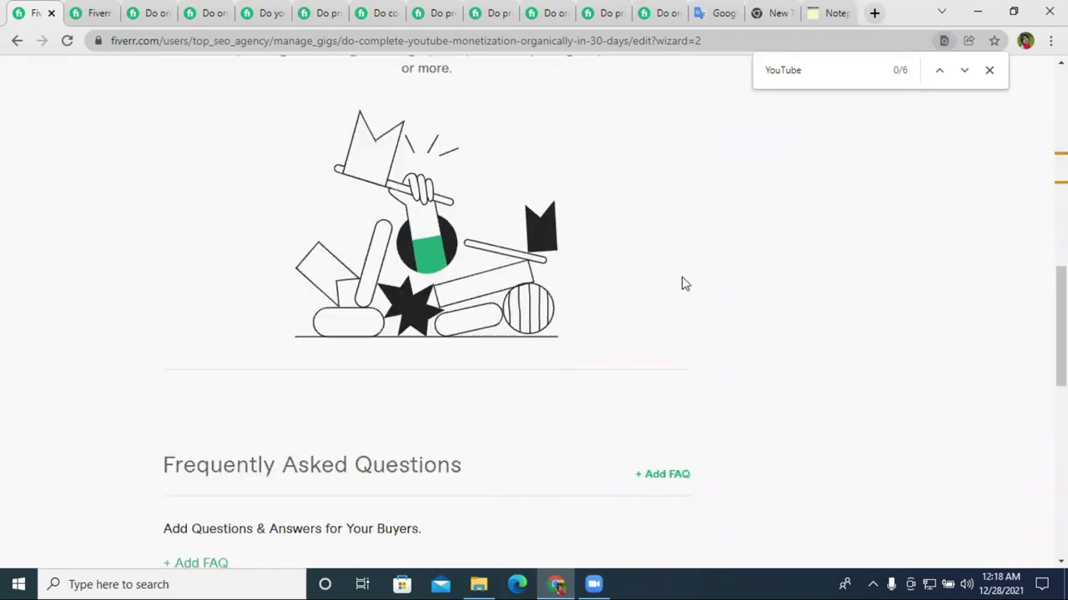
pyautogui.click(651, 238)
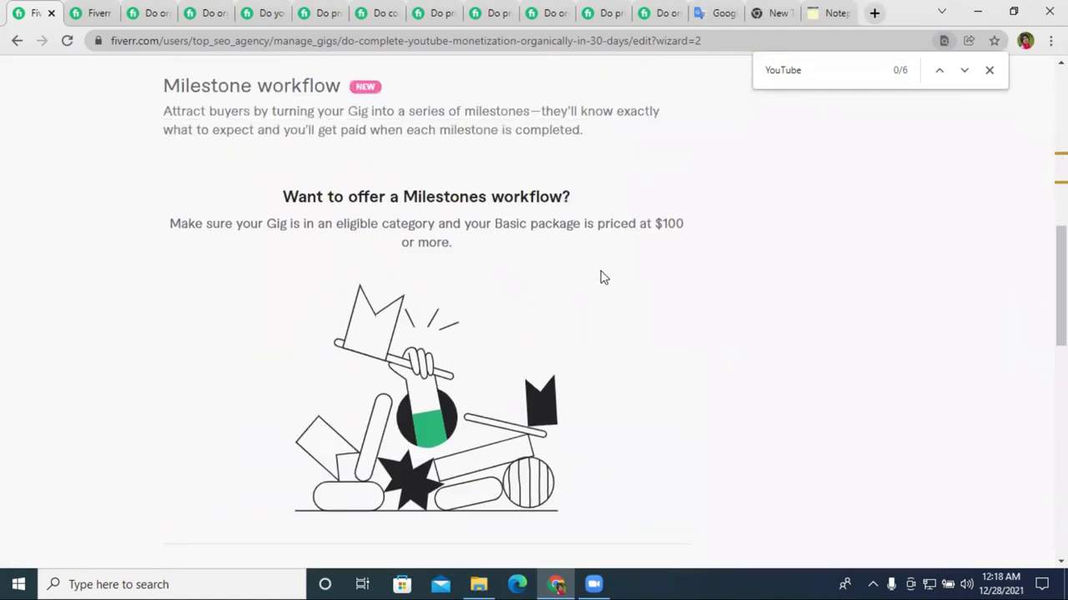
pyautogui.scroll(-2, 483, 224)
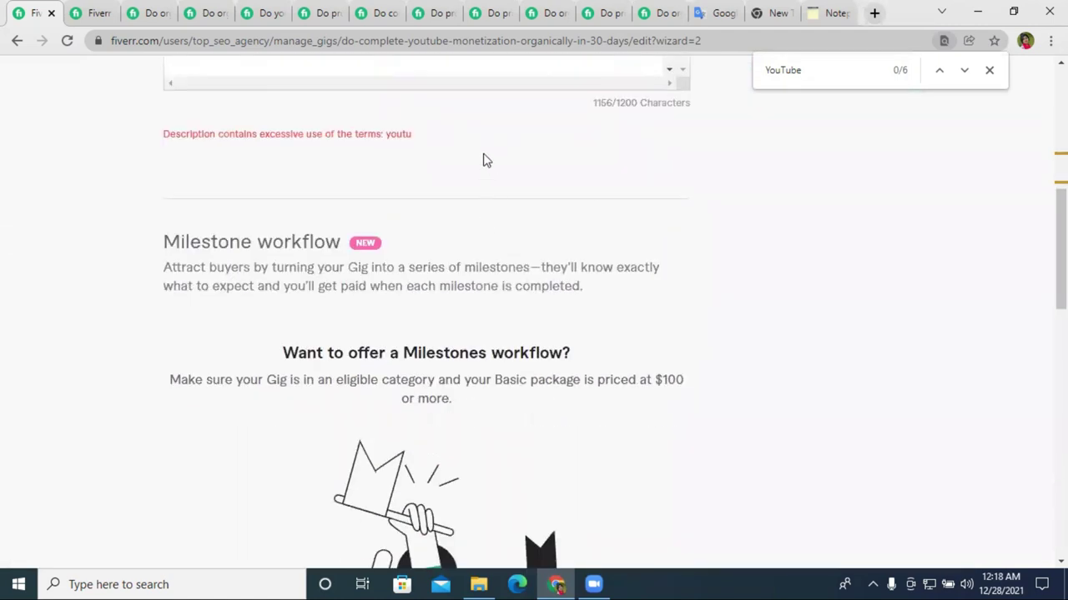
pyautogui.scroll(4, 486, 165)
pyautogui.scroll(-2, 433, 378)
pyautogui.scroll(-12, 870, 369)
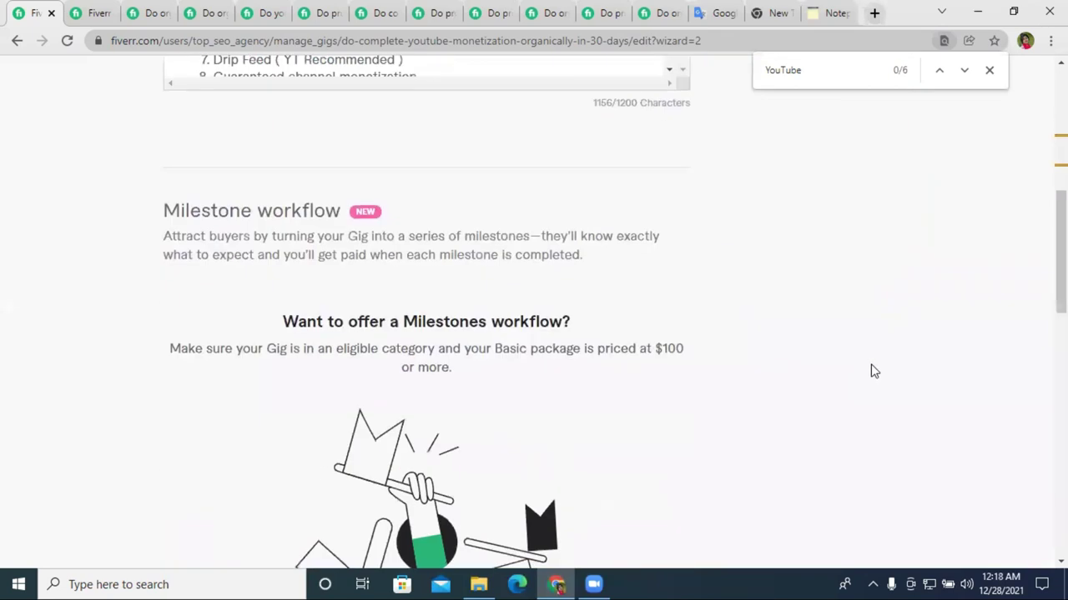
pyautogui.click(619, 268)
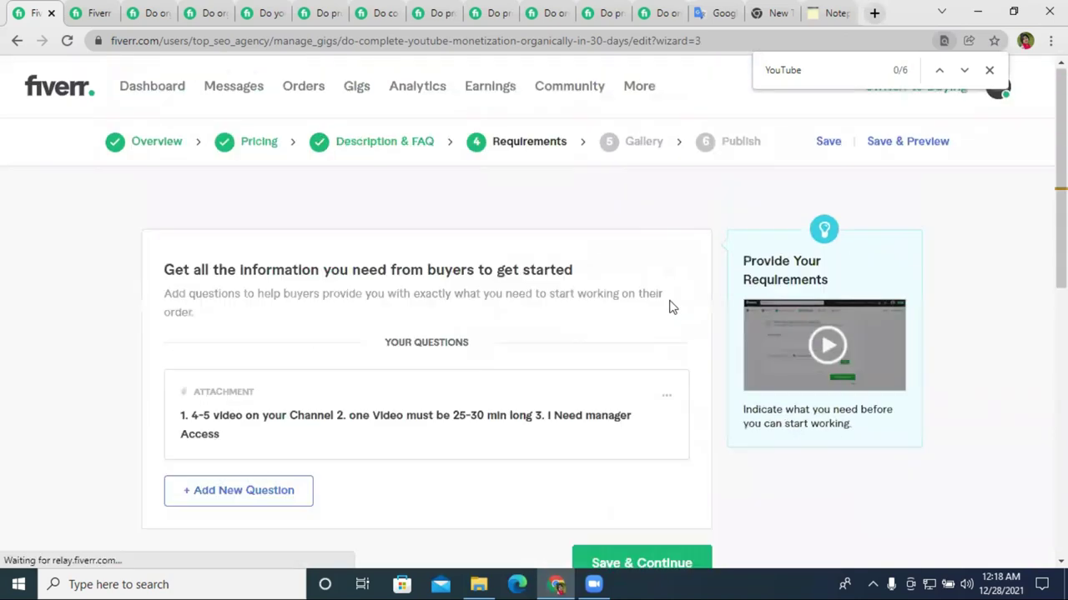
# Dismiss the page search and save the Requirements stage to continue to the Gallery.
pyautogui.click(989, 71)
pyautogui.scroll(-5, 770, 188)
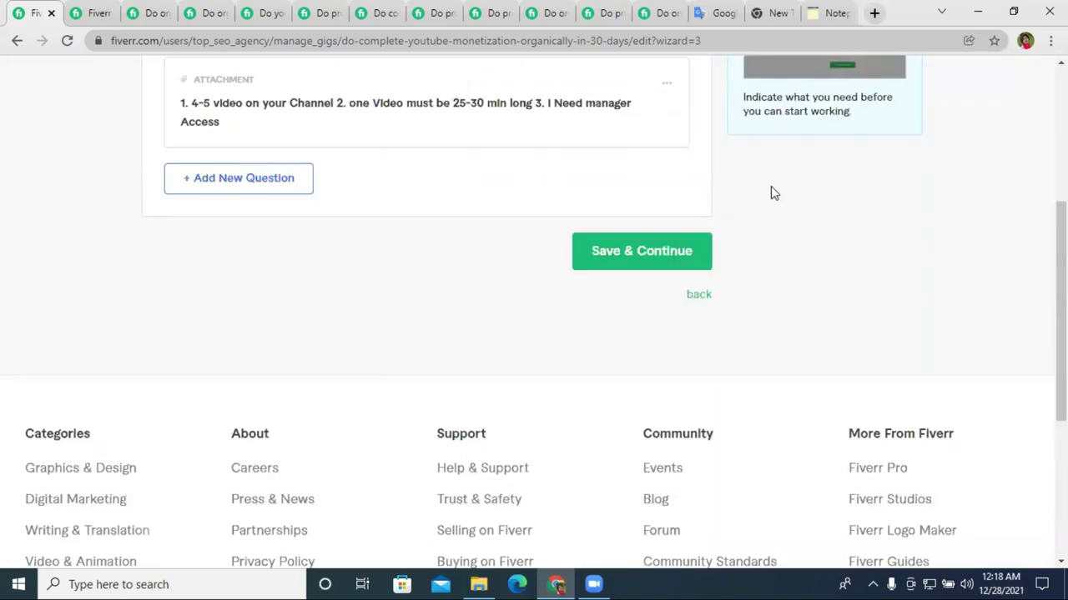
pyautogui.scroll(2, 610, 332)
pyautogui.click(610, 331)
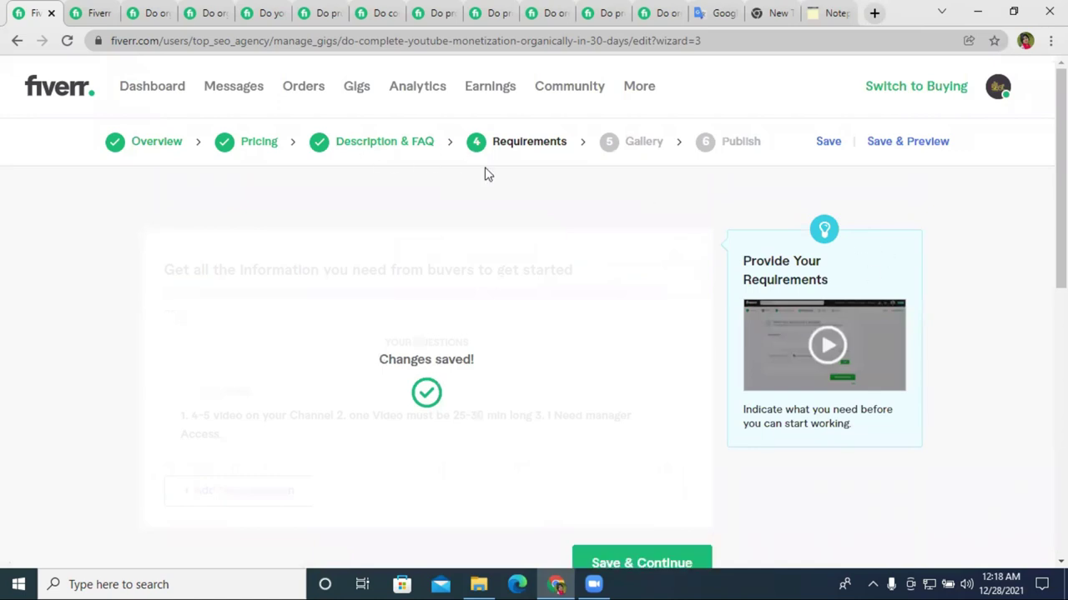
# Close the YouTube monetization search results and all the competitor gig pages opened for reference.
pyautogui.click(108, 8)
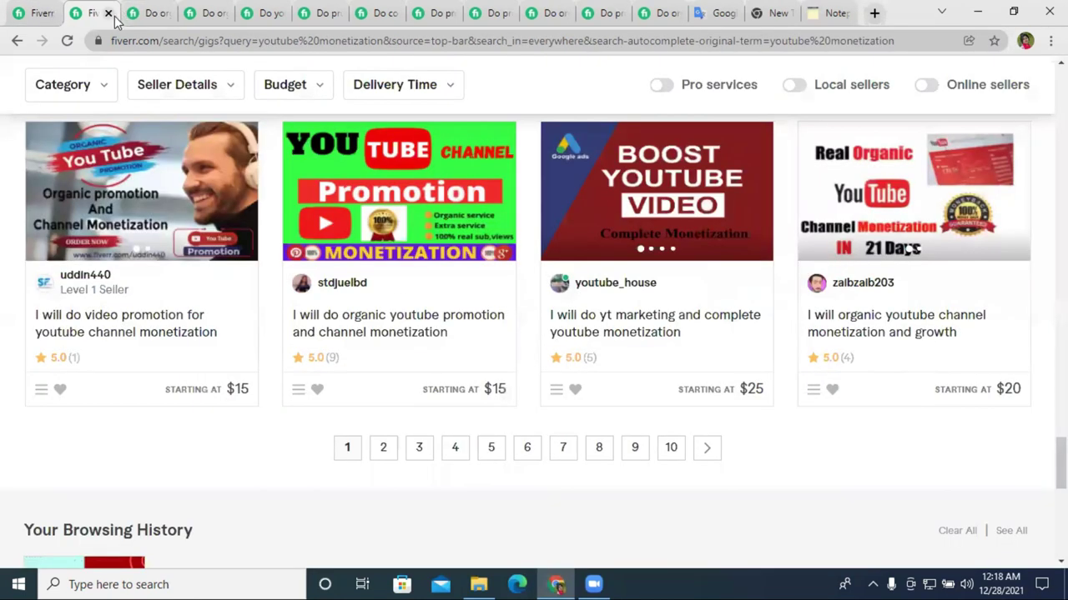
pyautogui.click(108, 14)
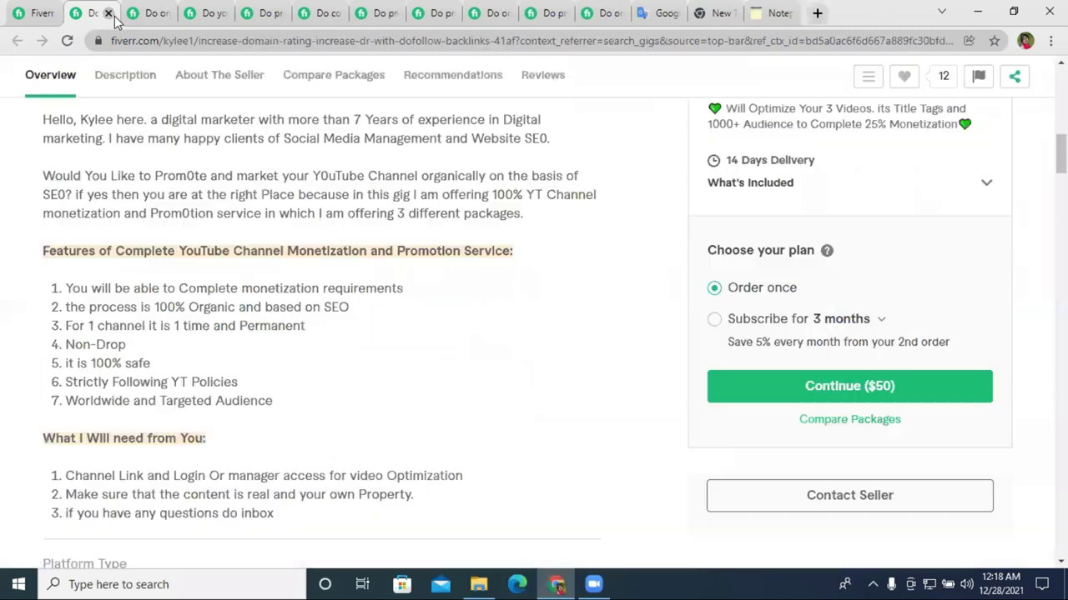
pyautogui.click(107, 13)
pyautogui.click(107, 13)
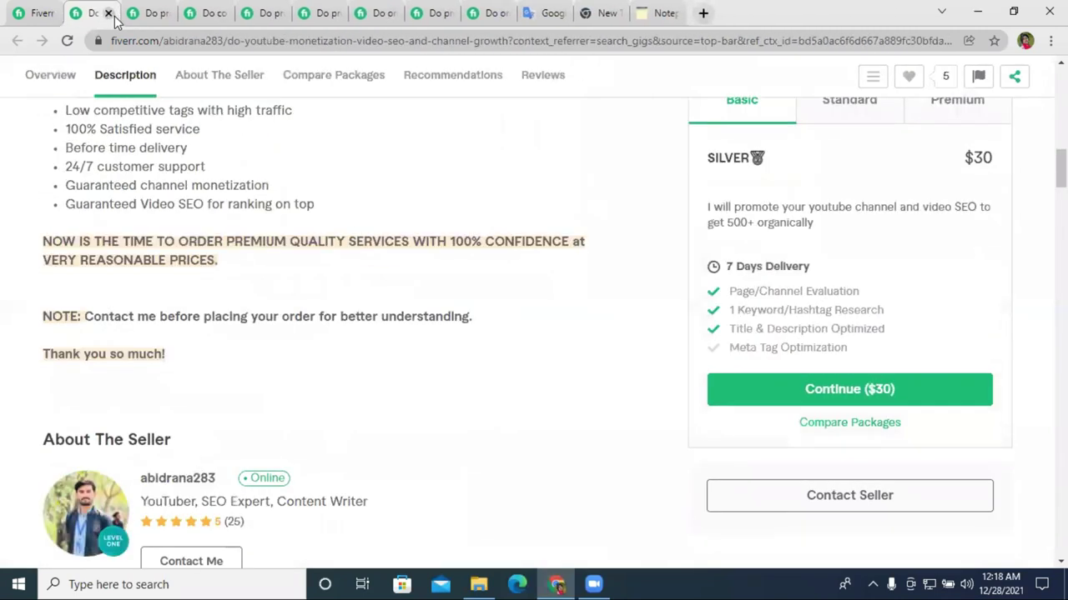
pyautogui.click(107, 13)
pyautogui.click(108, 13)
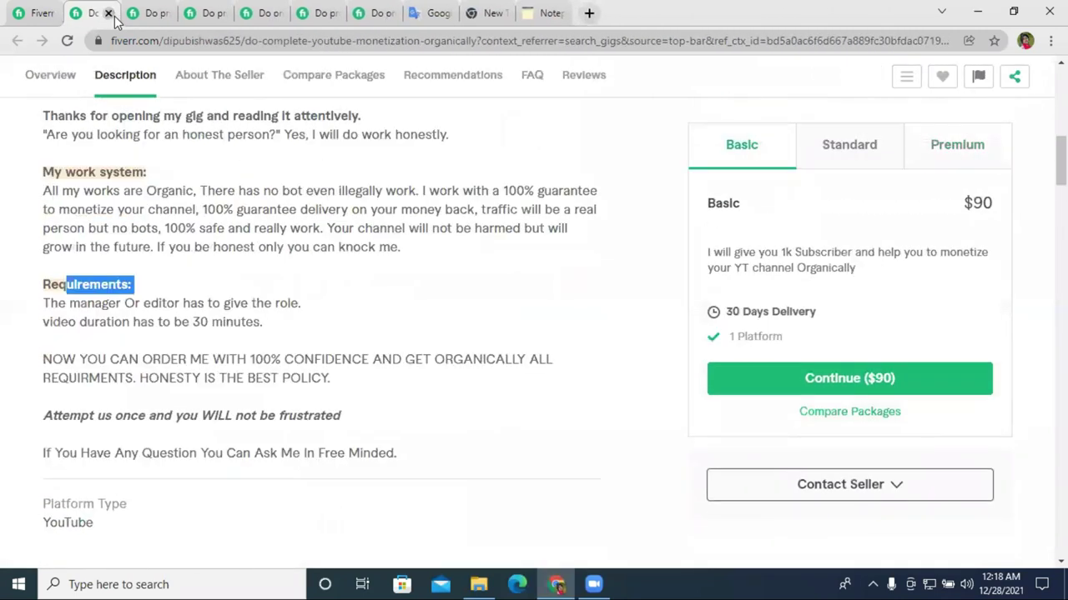
pyautogui.click(108, 13)
pyautogui.click(107, 13)
pyautogui.click(108, 14)
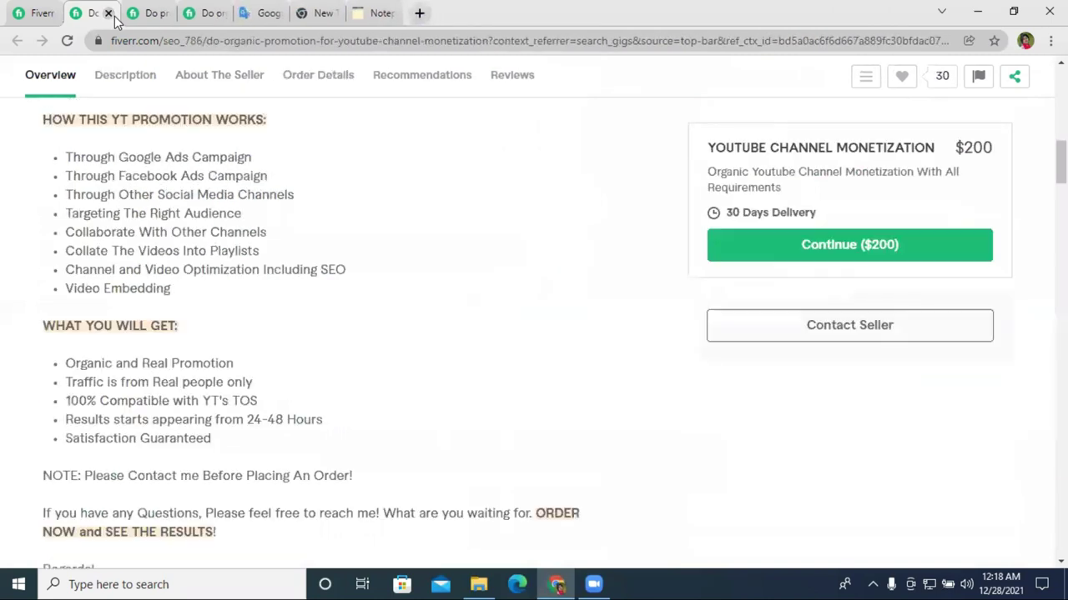
pyautogui.click(108, 13)
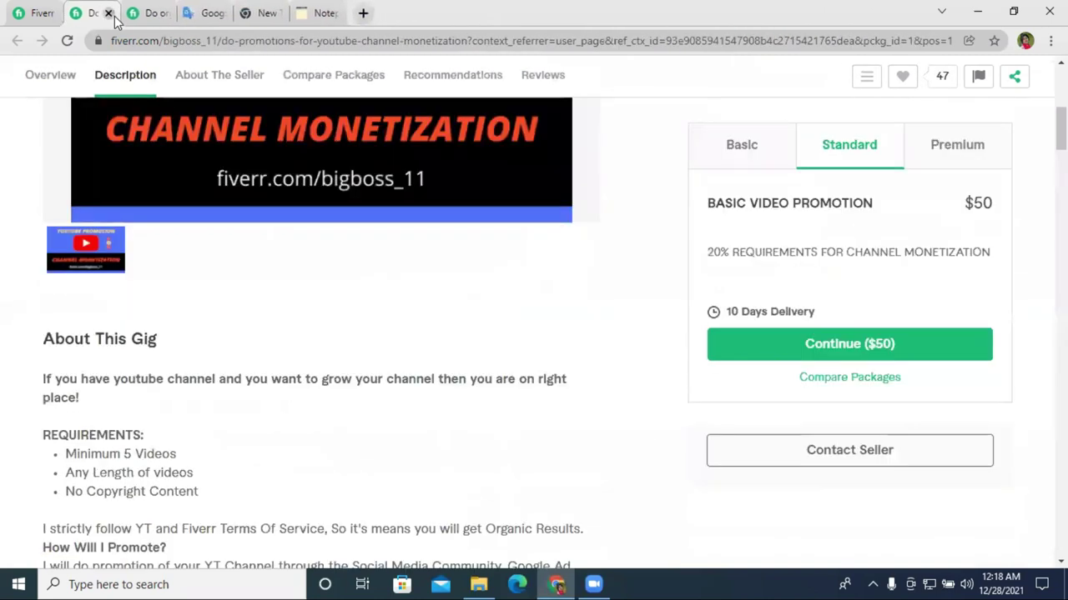
pyautogui.click(107, 13)
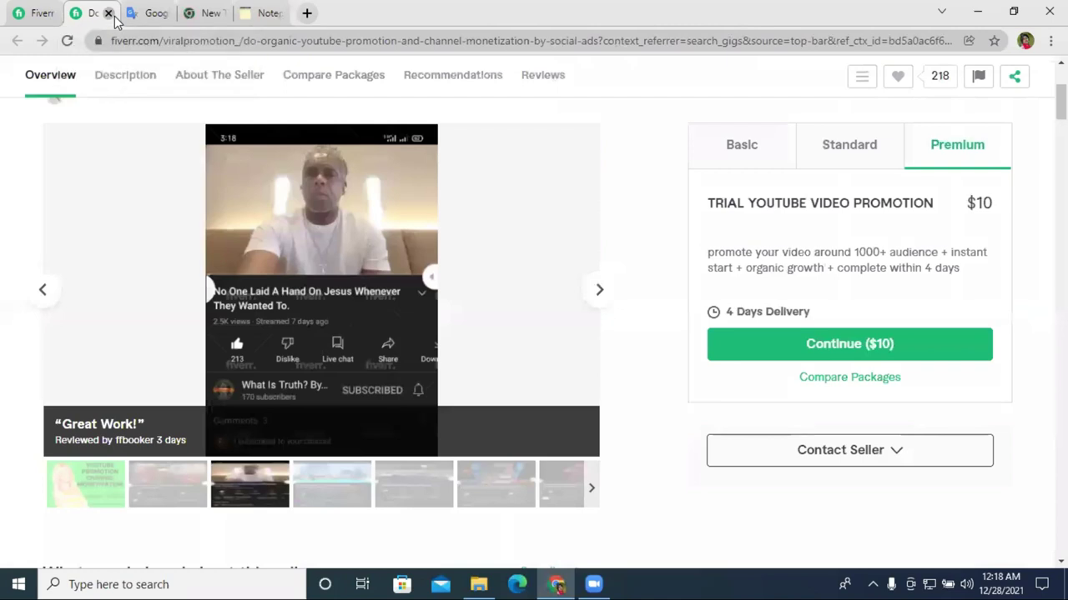
pyautogui.click(107, 14)
# Return to the gig editor and dismiss the Gig image guide to reach the Gallery upload area.
pyautogui.click(72, 12)
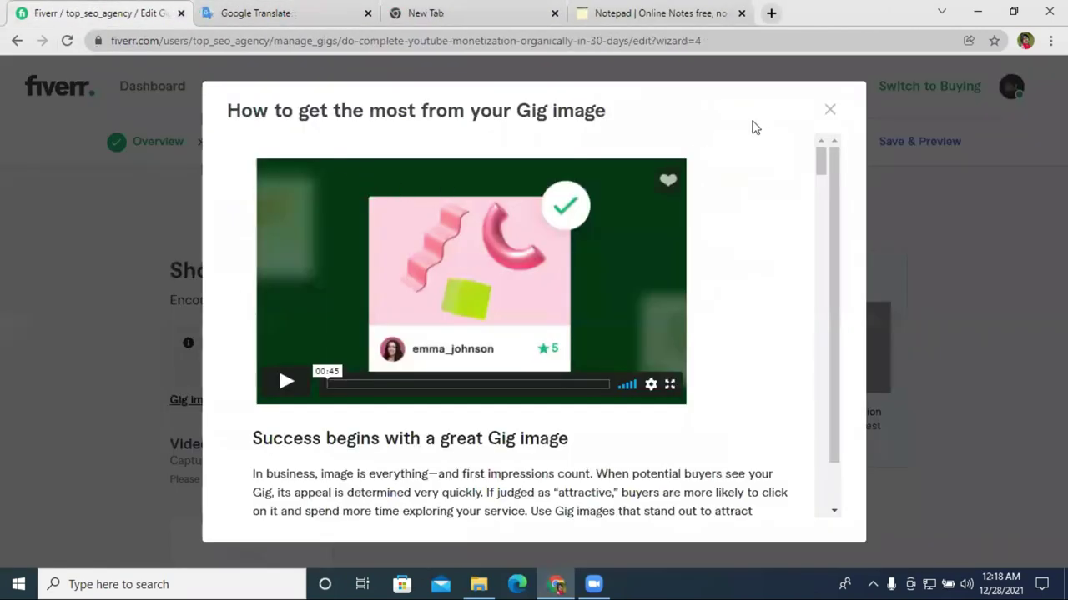
pyautogui.click(829, 109)
pyautogui.scroll(-5, 634, 241)
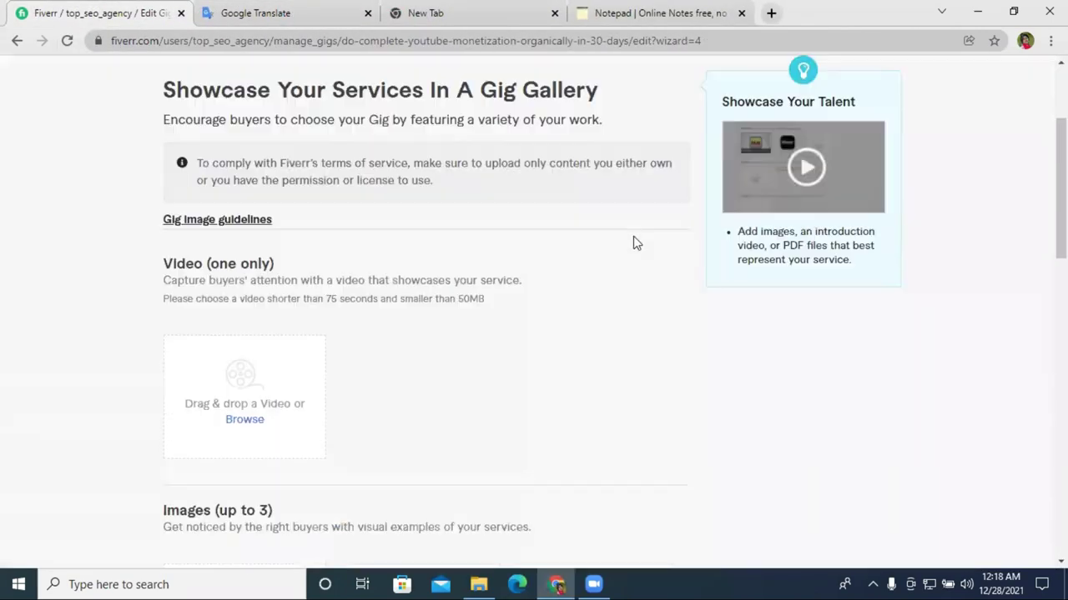
pyautogui.click(479, 14)
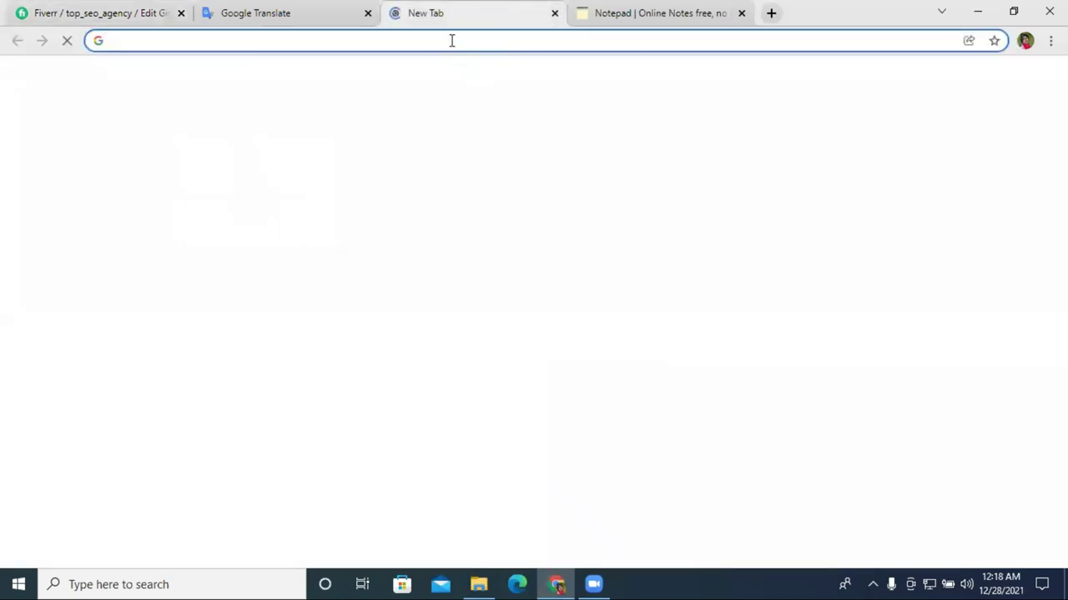
pyautogui.click(451, 40)
pyautogui.write('c')
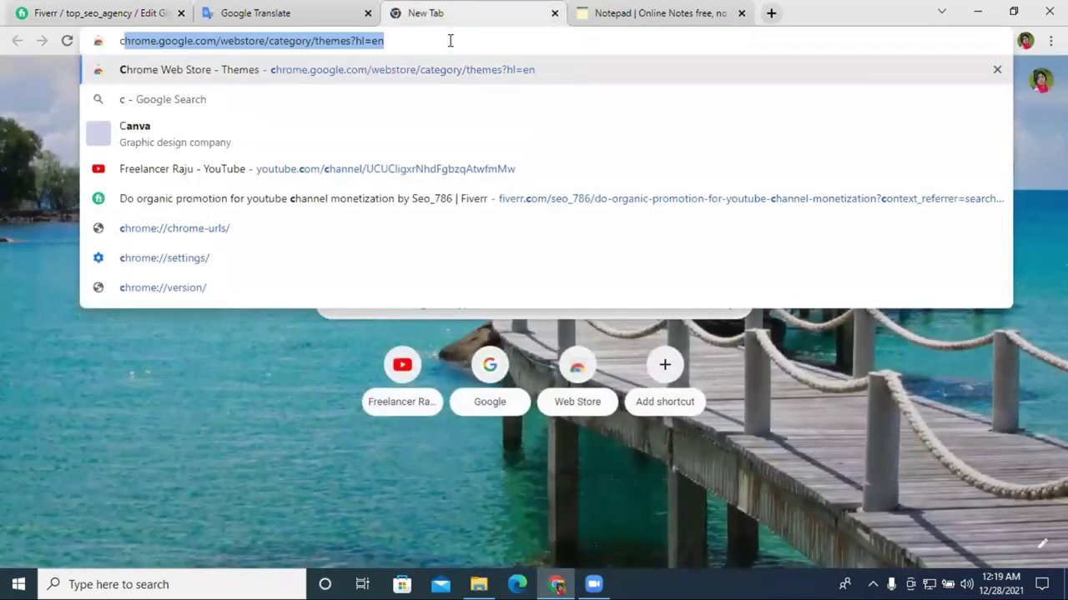
pyautogui.write('anva')
pyautogui.press('Return')
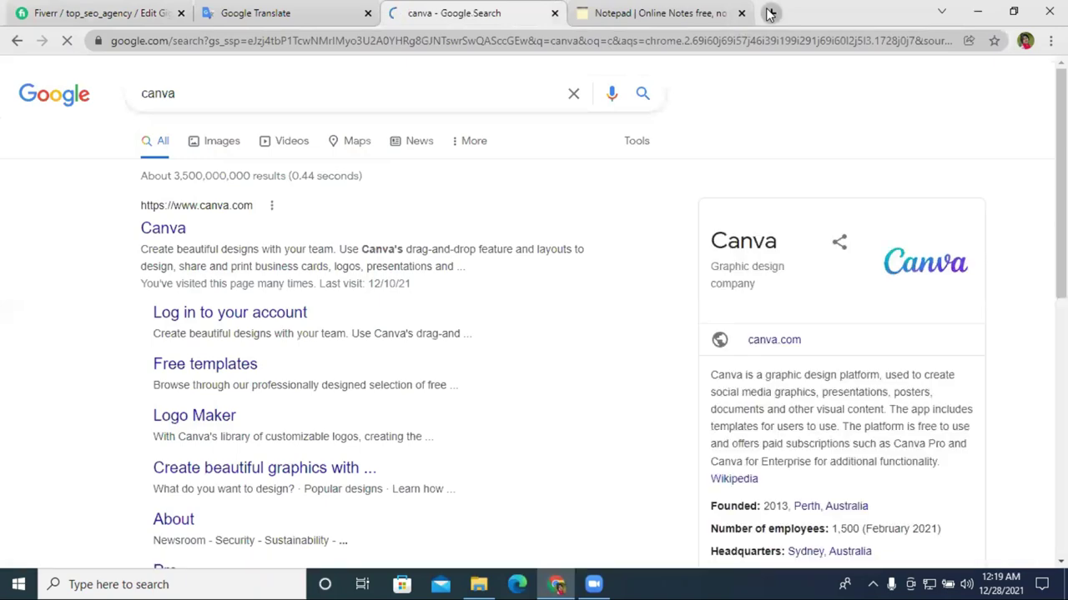
pyautogui.click(737, 15)
pyautogui.click(741, 13)
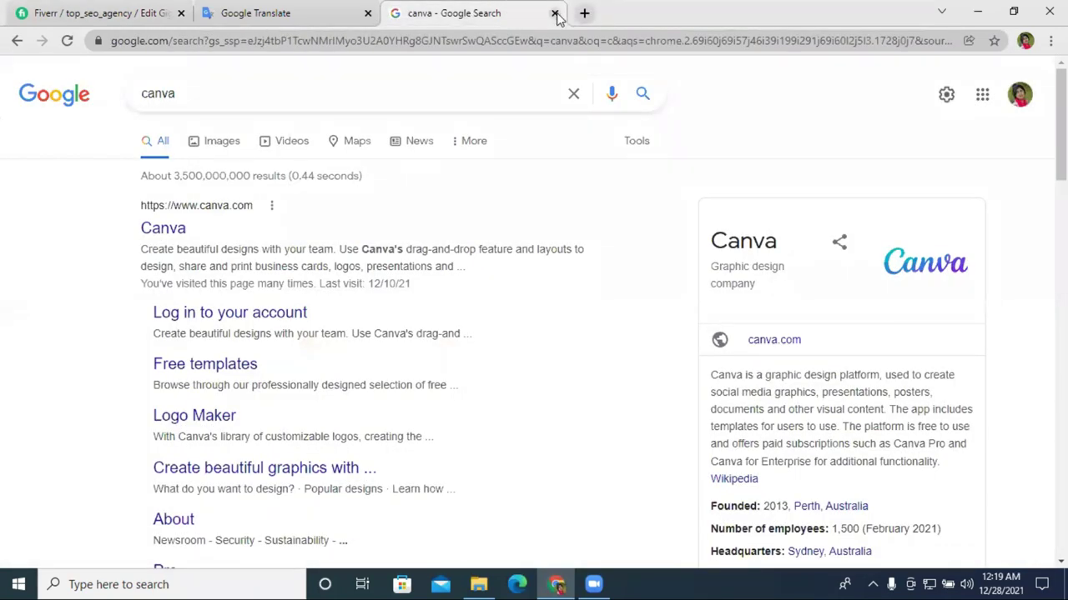
pyautogui.click(555, 13)
# Minimize the browser, open Chrome with the Freelancer Raju profile, and load canva.com in a maximized window.
pyautogui.click(974, 11)
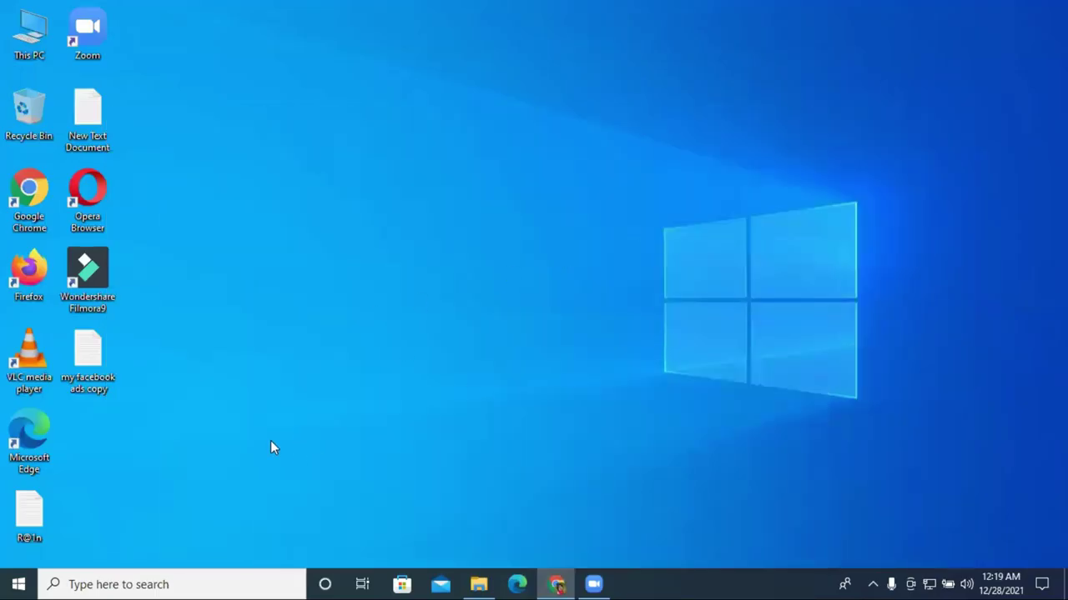
pyautogui.click(10, 215)
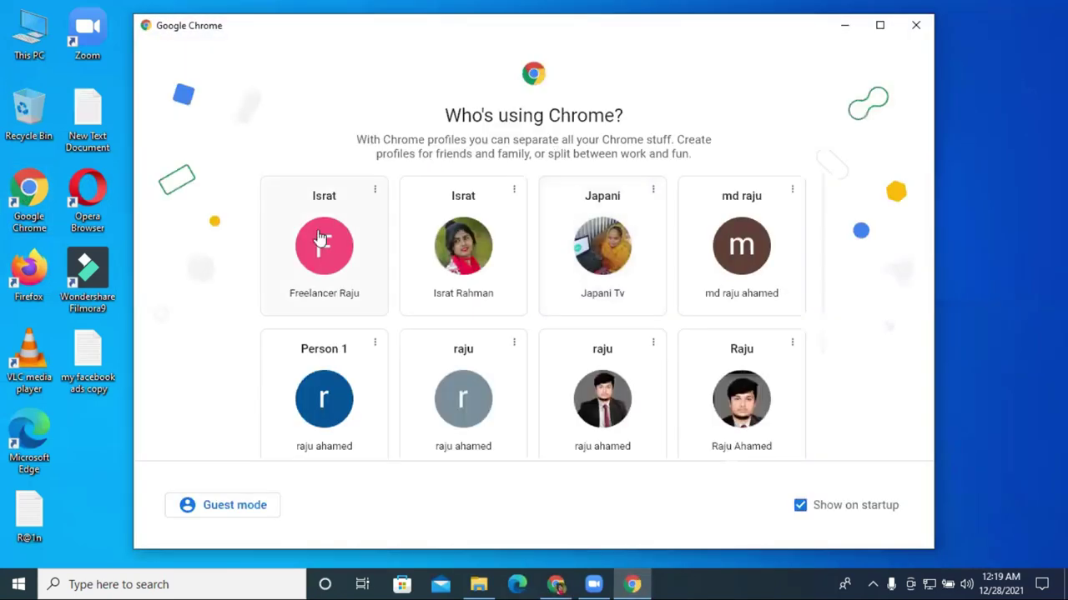
pyautogui.click(321, 239)
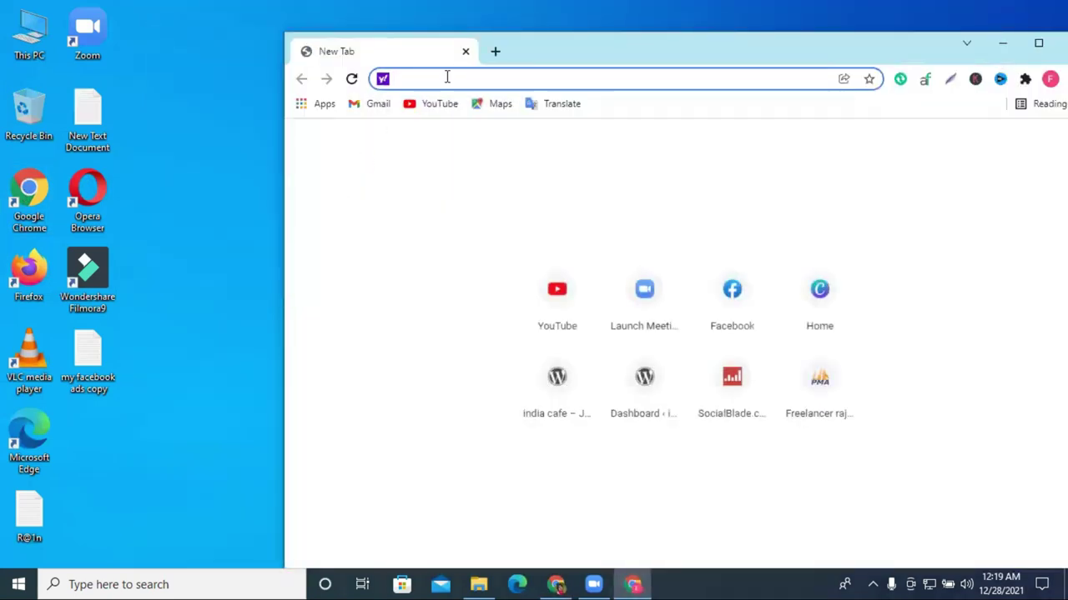
pyautogui.write('c')
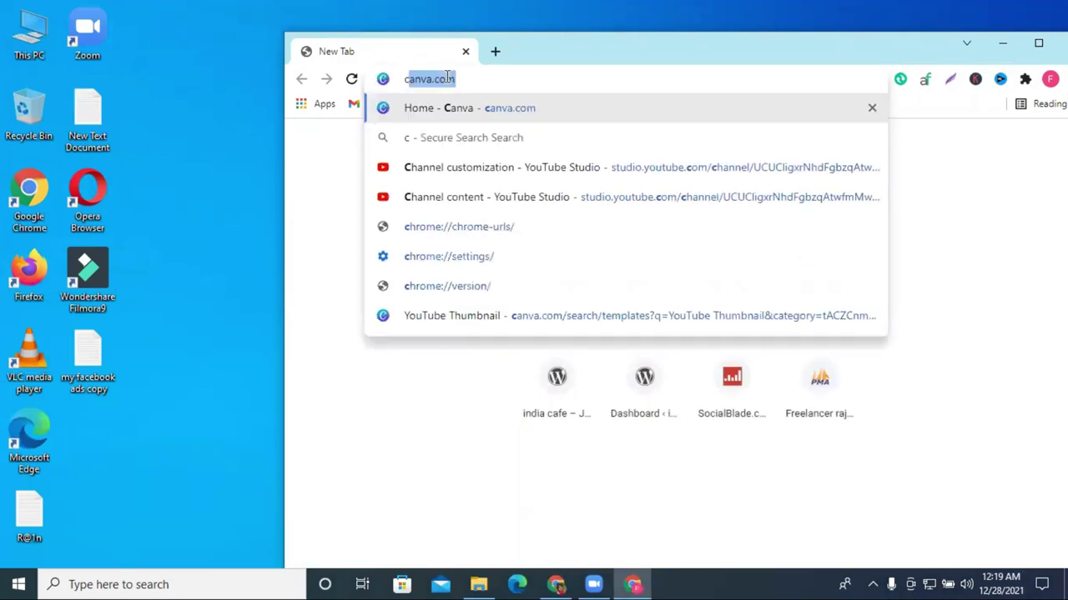
pyautogui.press('Return')
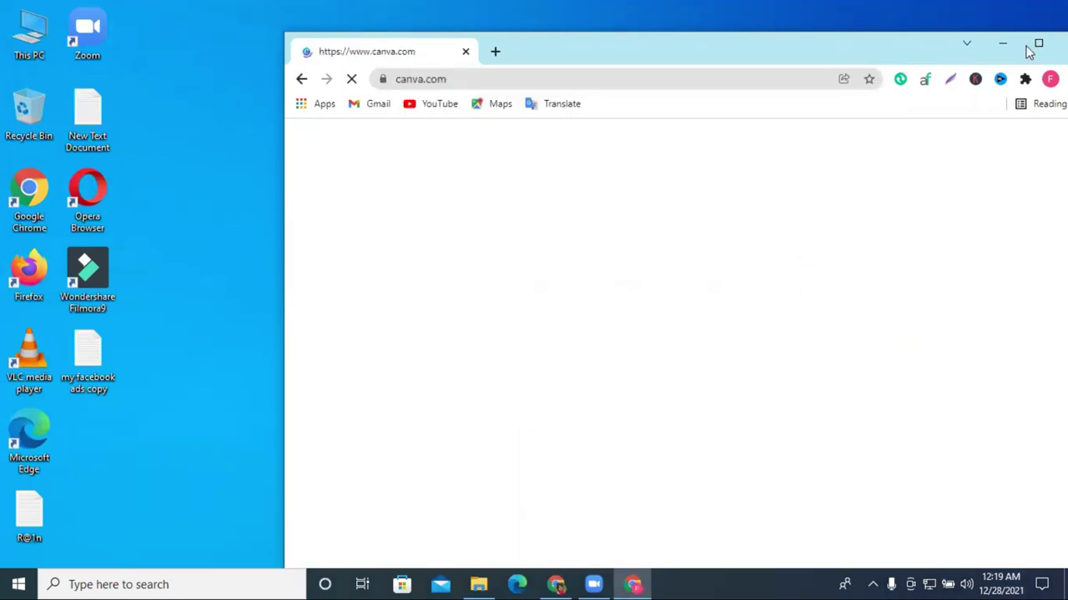
pyautogui.click(1037, 43)
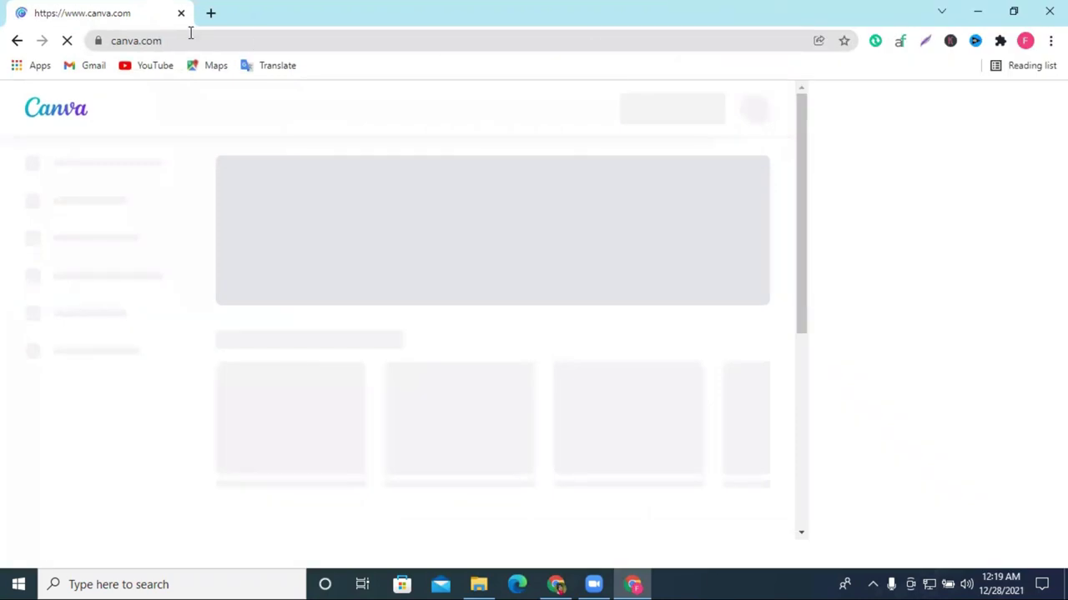
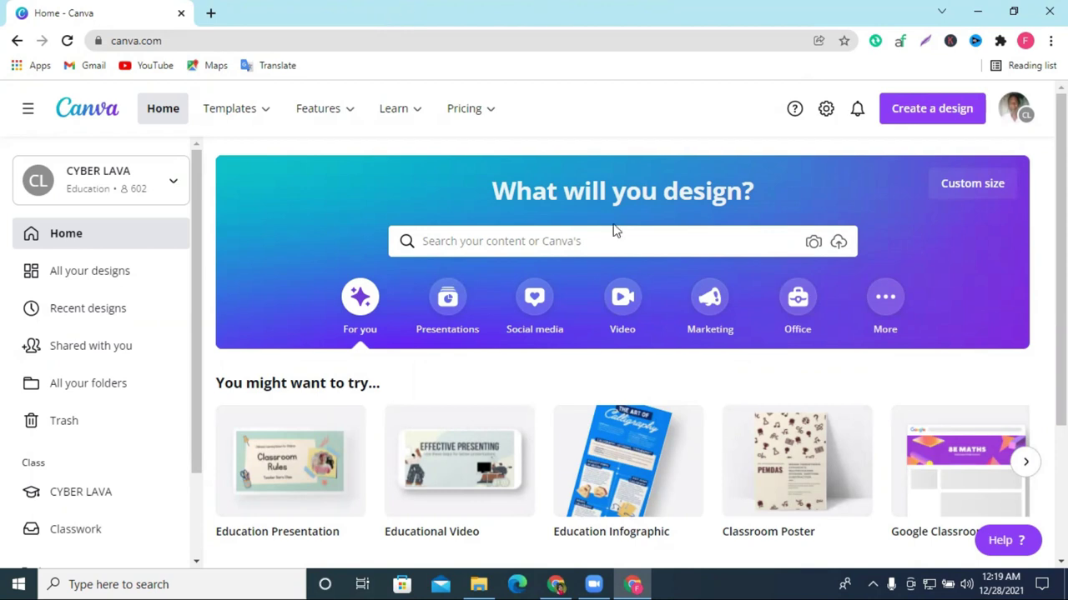
# Open the "Create youtube Channel" design from Canva's recent designs as a reference.
pyautogui.scroll(-8, 625, 300)
pyautogui.scroll(2, 634, 285)
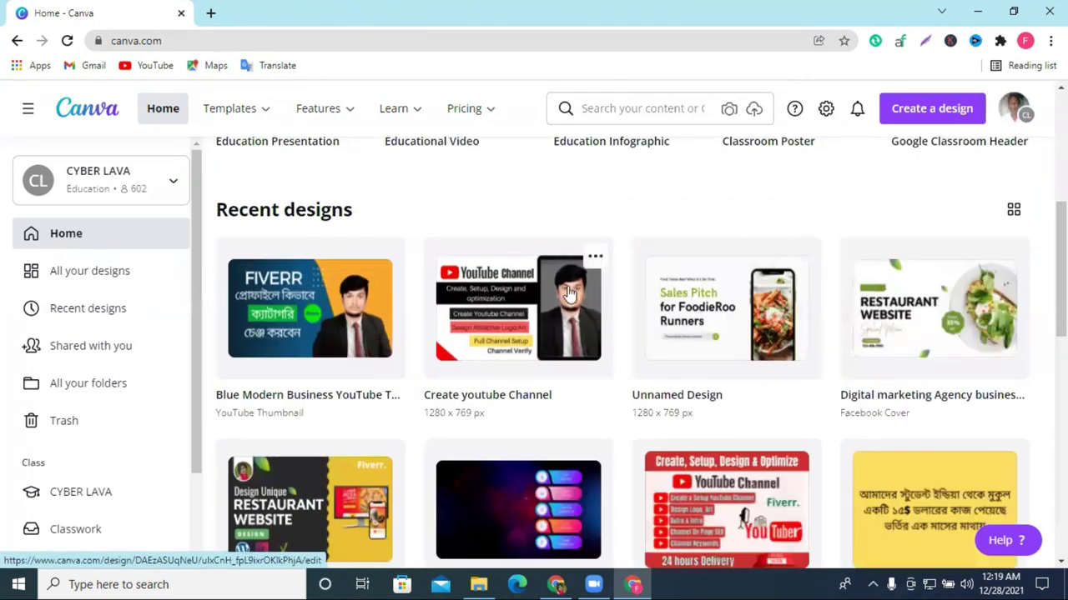
pyautogui.click(495, 294)
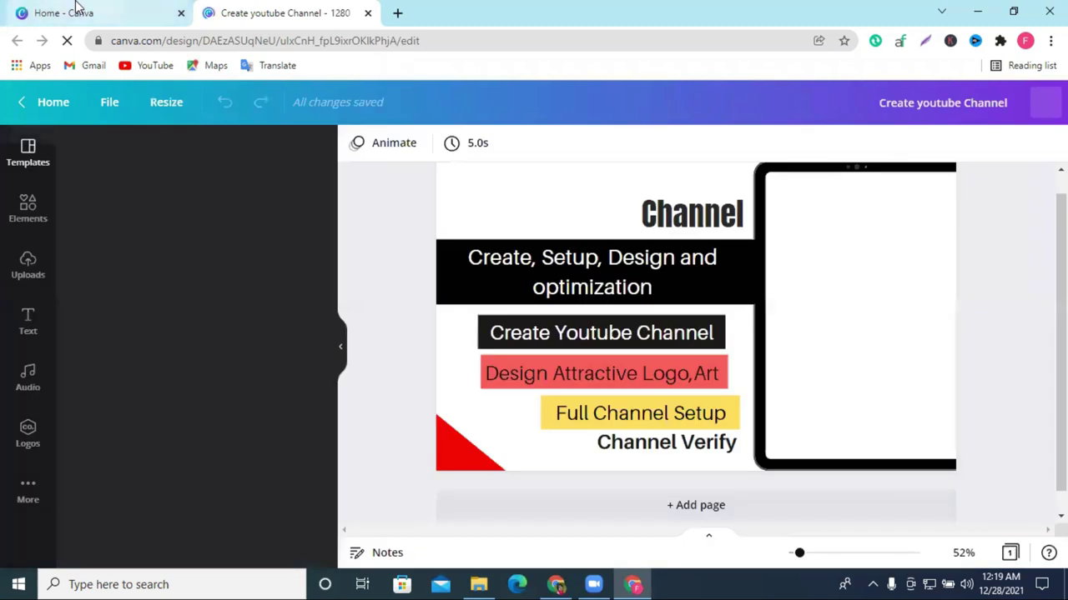
# Return to the Canva home page and create a blank custom-size design of 1280 x 769 px.
pyautogui.click(74, 10)
pyautogui.click(951, 108)
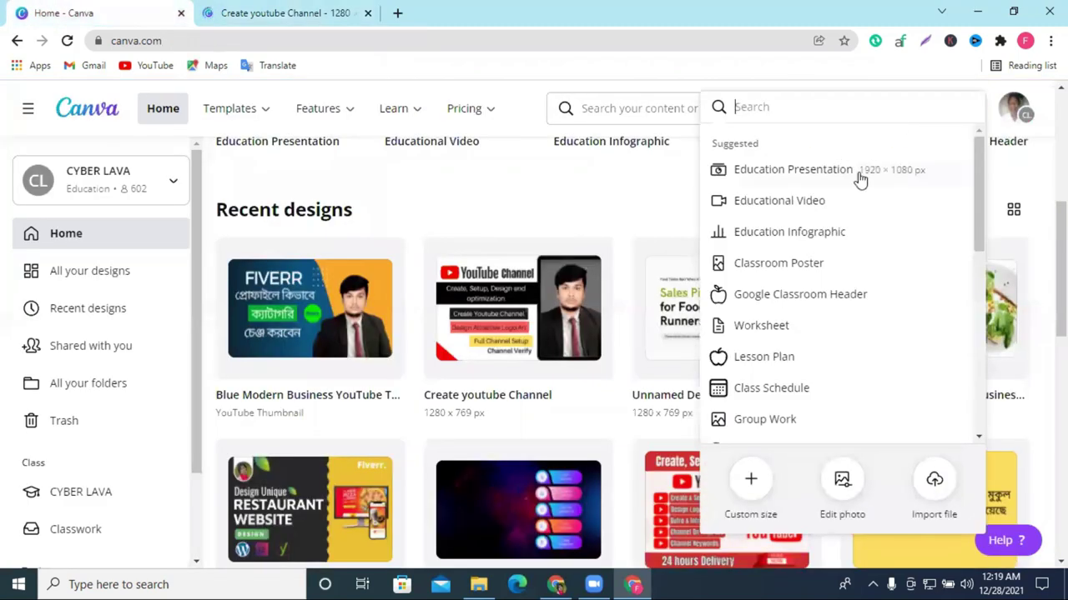
pyautogui.click(751, 482)
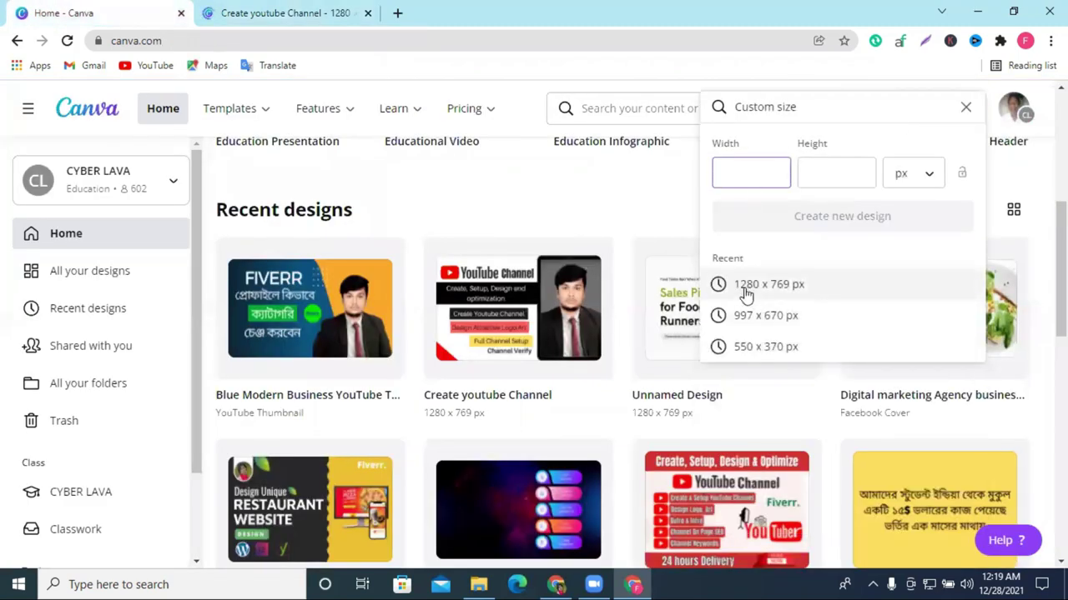
pyautogui.click(803, 296)
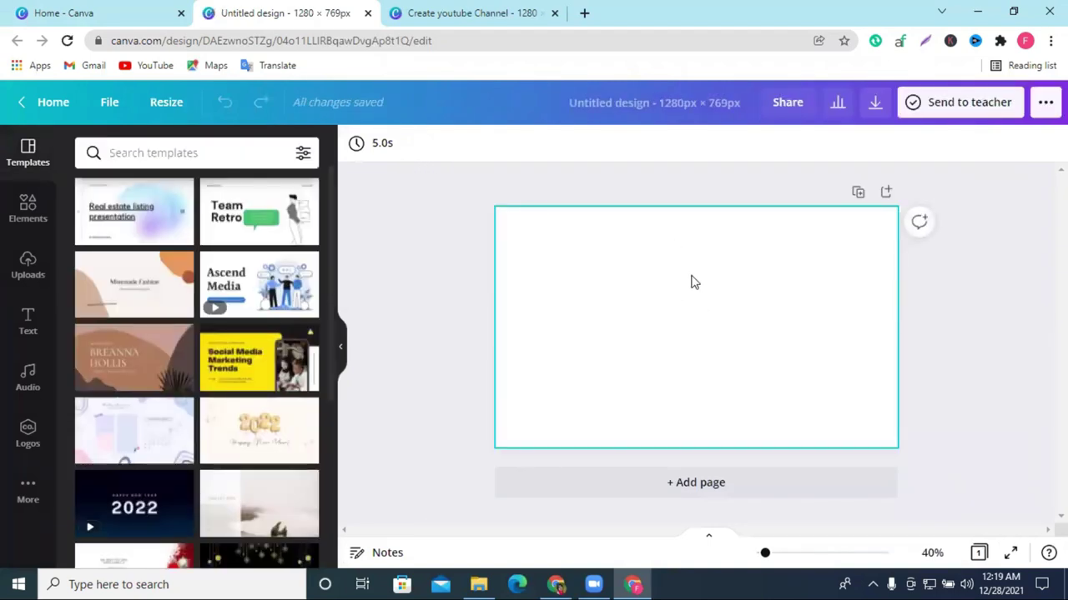
# Search the elements for "background", add the pink-to-blue gradient square, and enlarge it to cover the whole page.
pyautogui.click(25, 219)
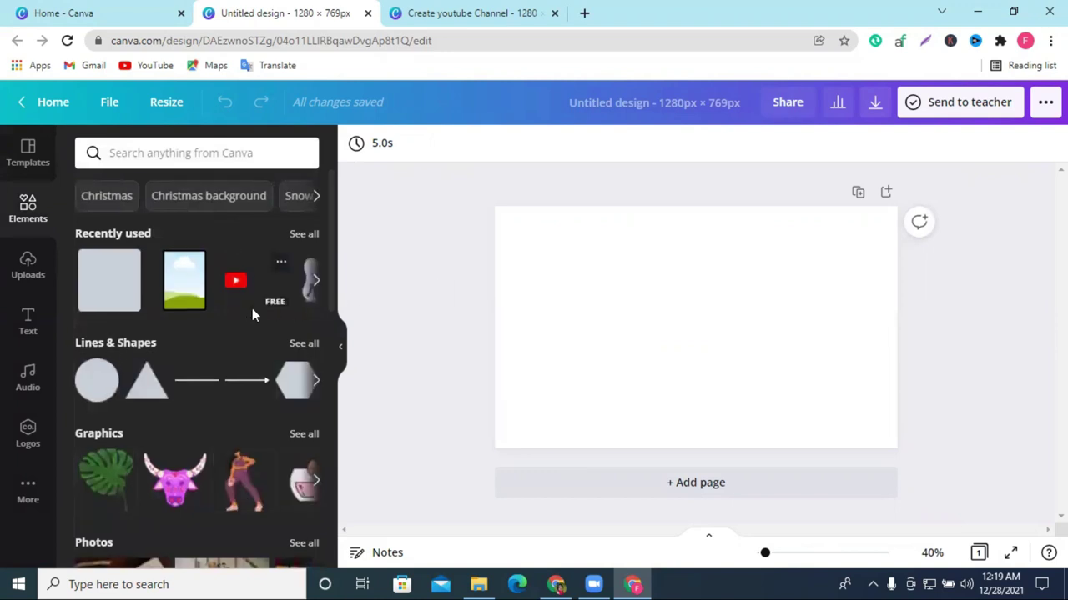
pyautogui.scroll(-10, 253, 309)
pyautogui.scroll(10, 256, 311)
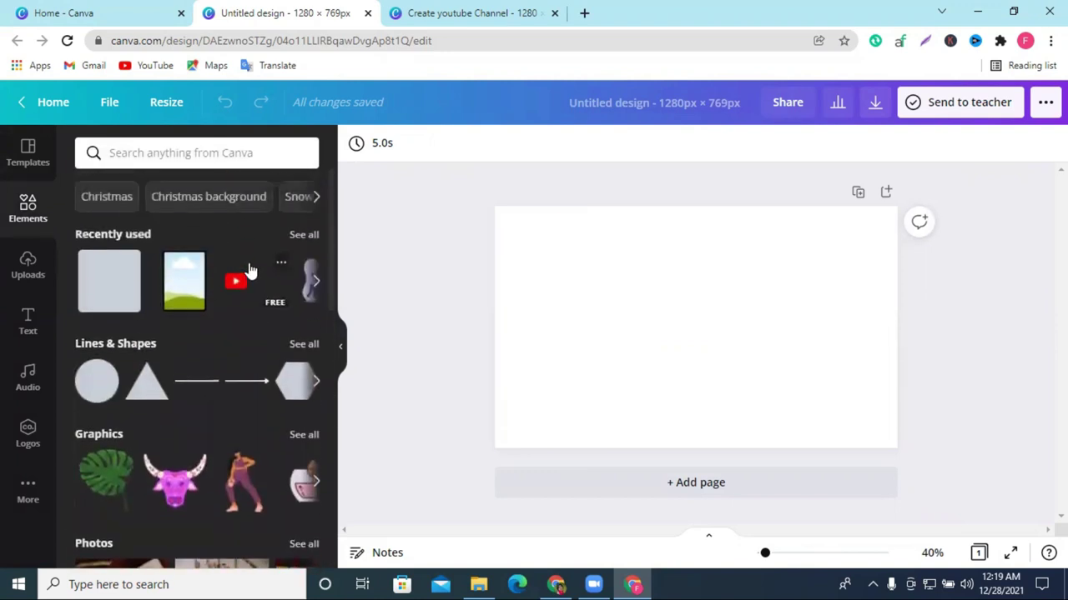
pyautogui.click(118, 156)
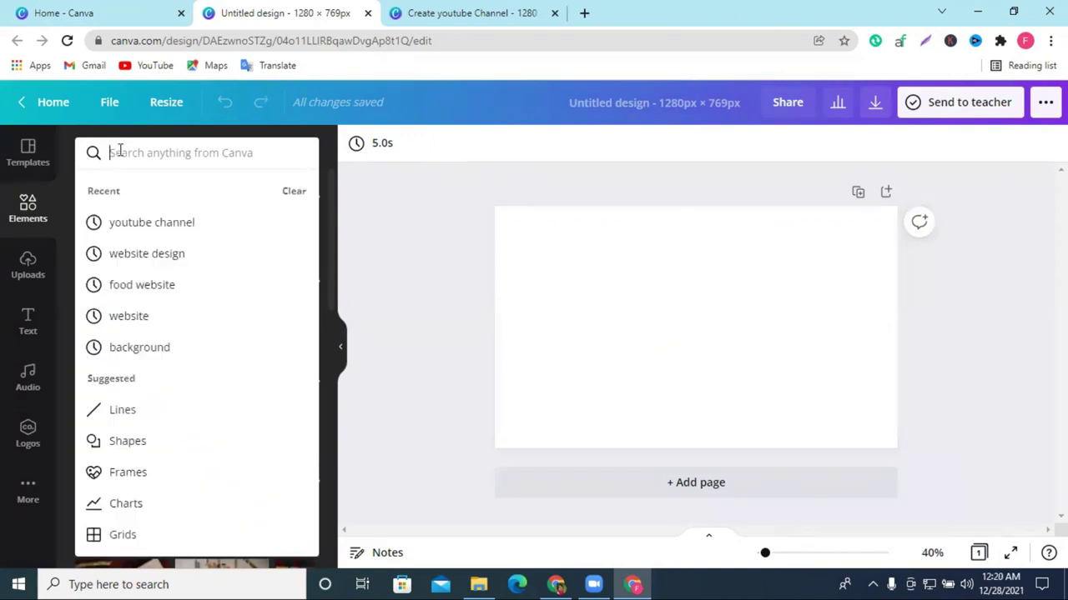
pyautogui.write('ba')
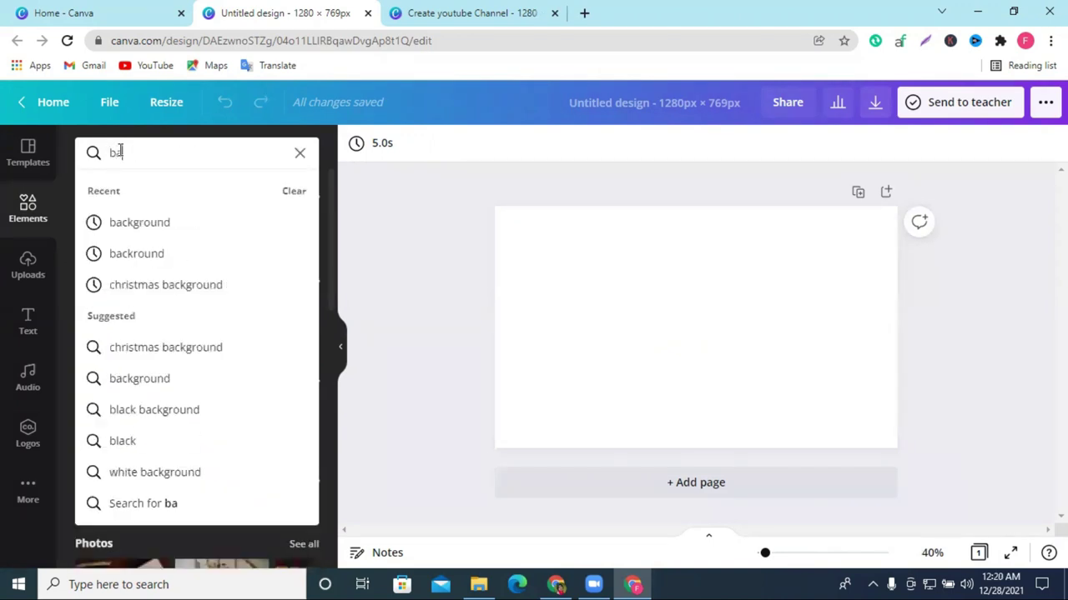
pyautogui.click(210, 224)
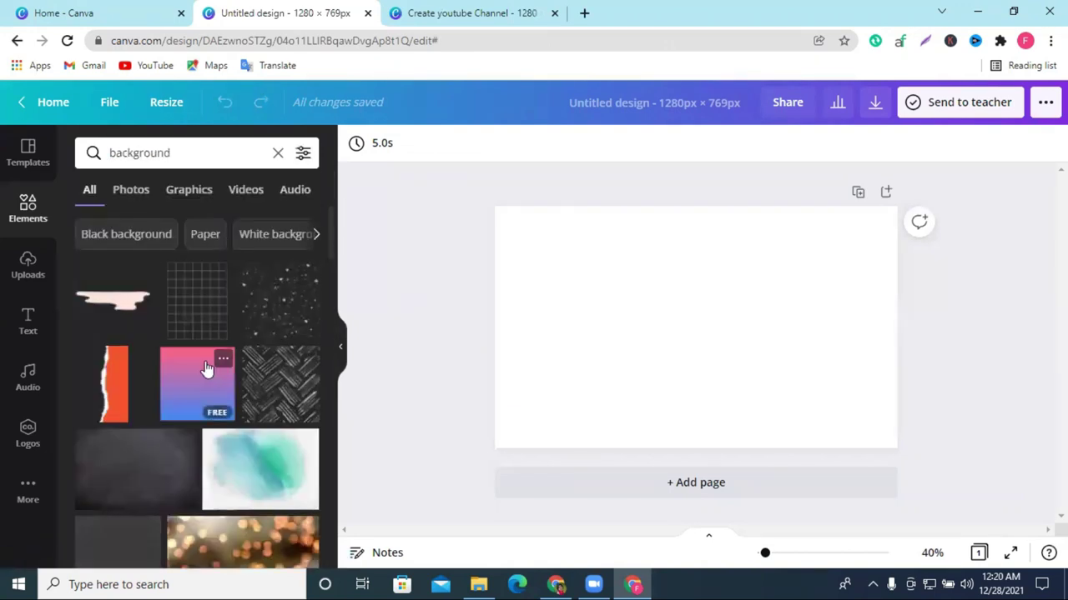
pyautogui.click(203, 370)
pyautogui.moveTo(683, 307); pyautogui.dragTo(505, 213)
pyautogui.moveTo(638, 316); pyautogui.dragTo(1005, 492)
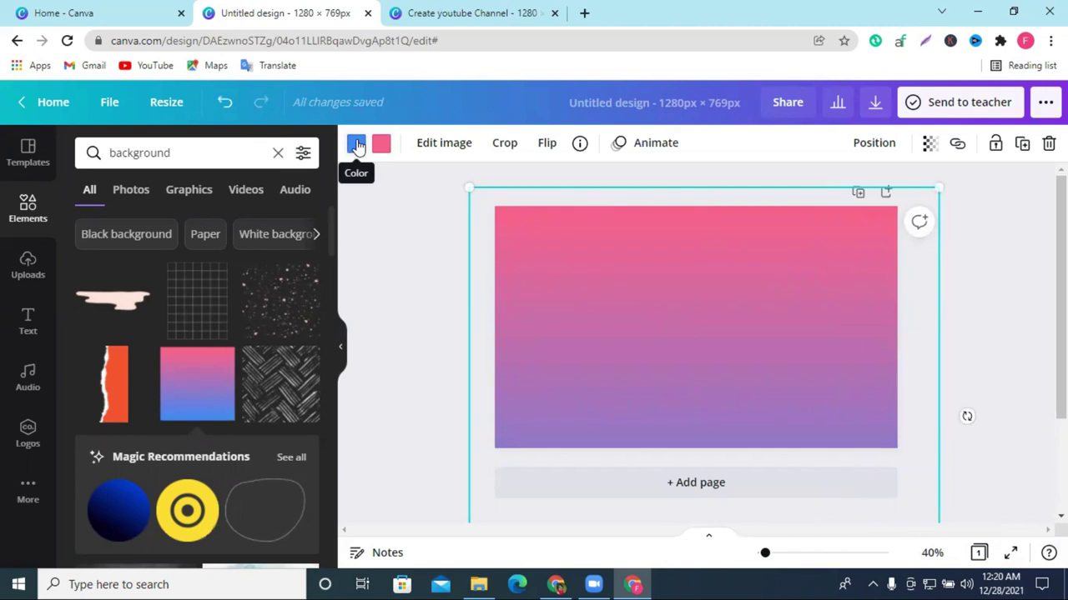
# Recolour the gradient background, replacing its blue with red and its upper colour with the default bright pink.
pyautogui.click(357, 146)
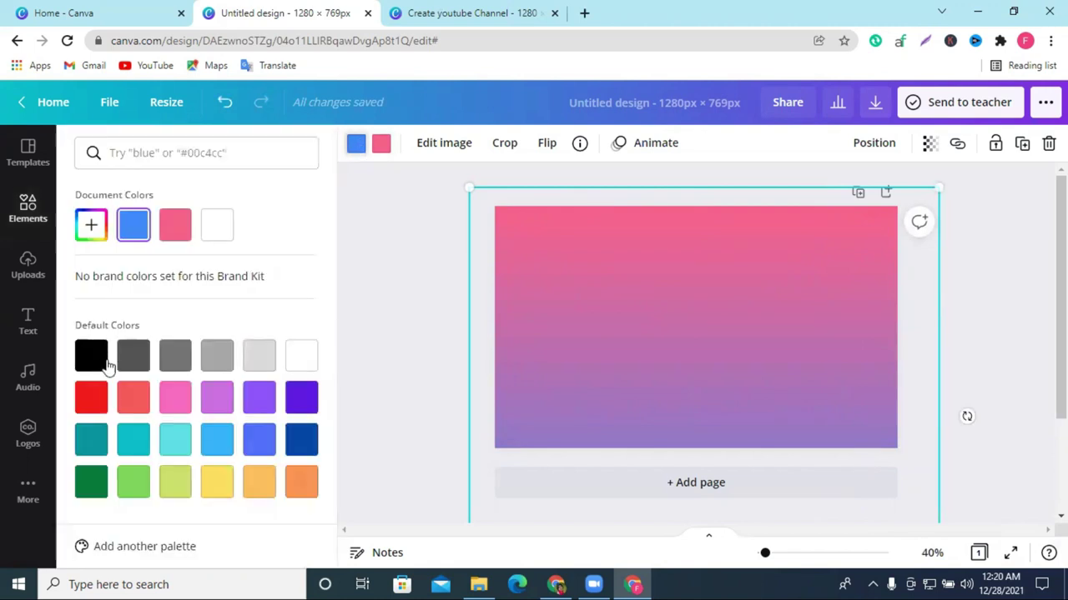
pyautogui.click(92, 398)
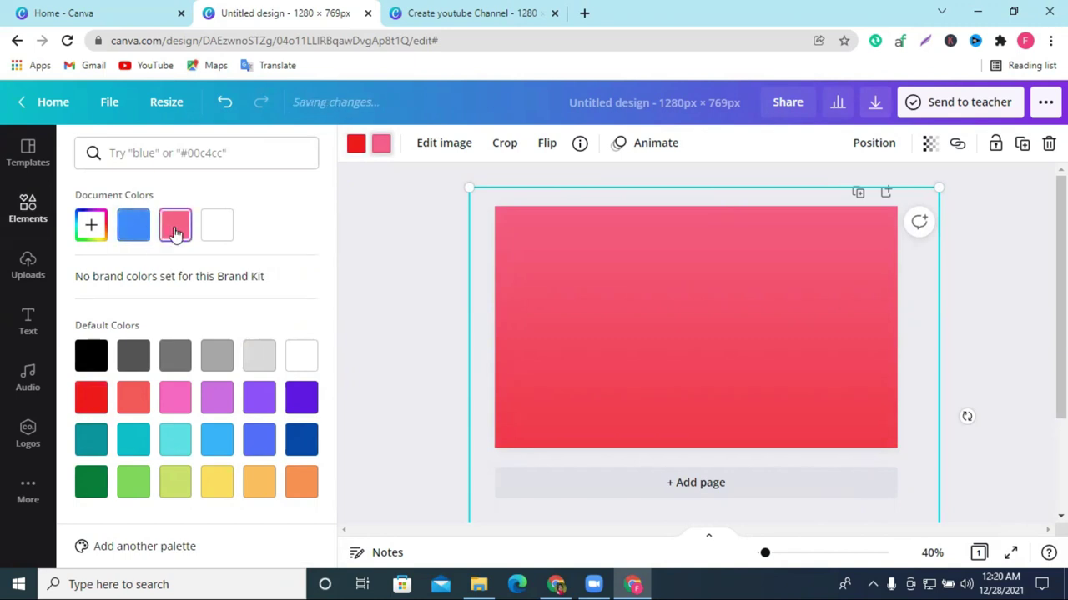
pyautogui.click(170, 404)
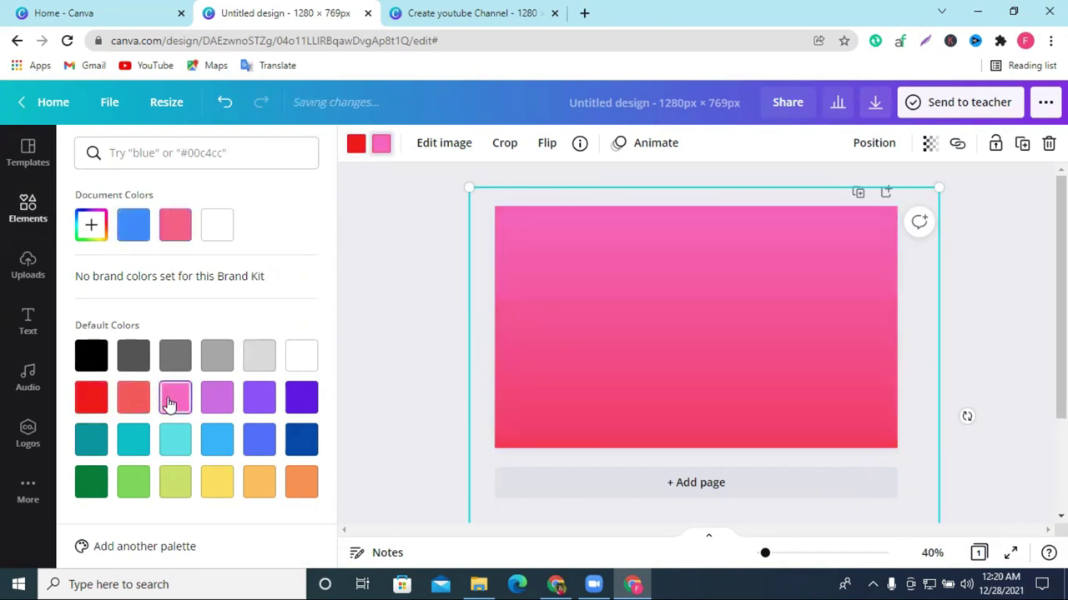
pyautogui.click(261, 398)
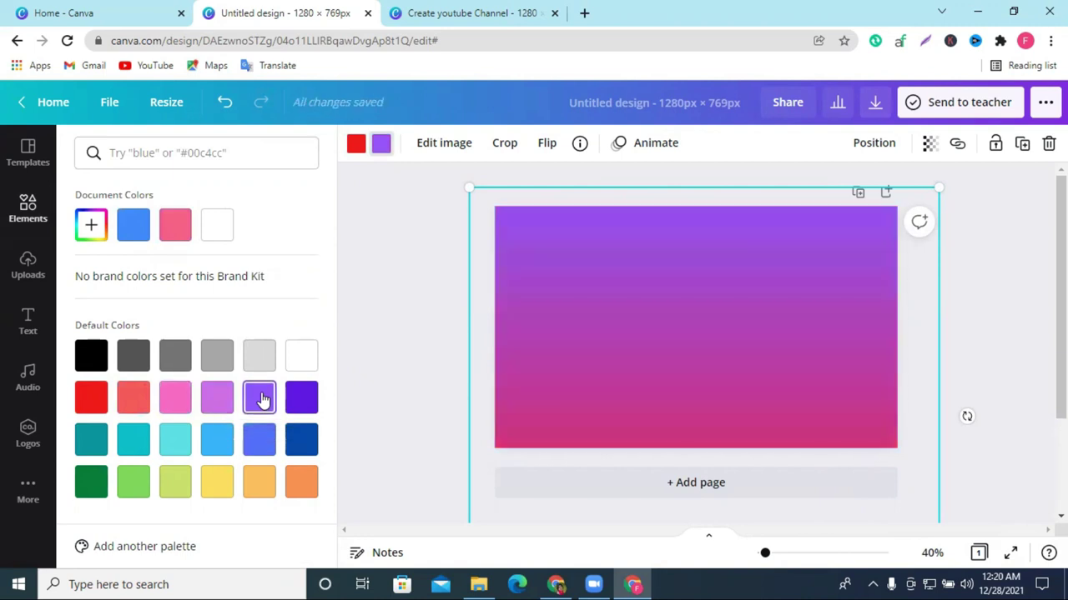
pyautogui.click(185, 404)
# Darken the gradient's red to the custom colour #9D0000.
pyautogui.click(354, 154)
pyautogui.click(91, 224)
pyautogui.moveTo(274, 275); pyautogui.dragTo(292, 285)
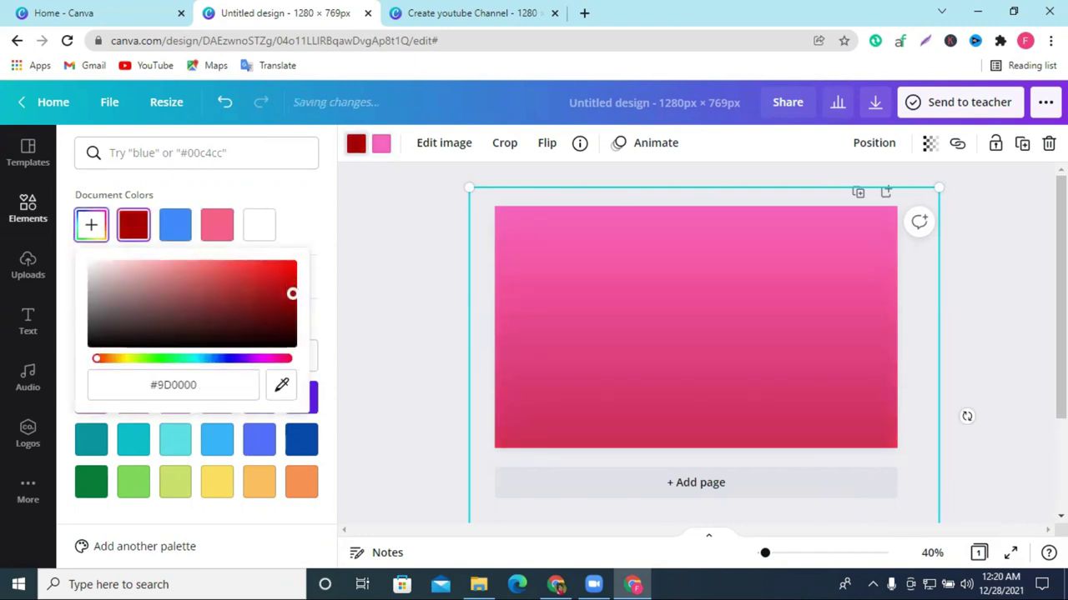
pyautogui.click(992, 307)
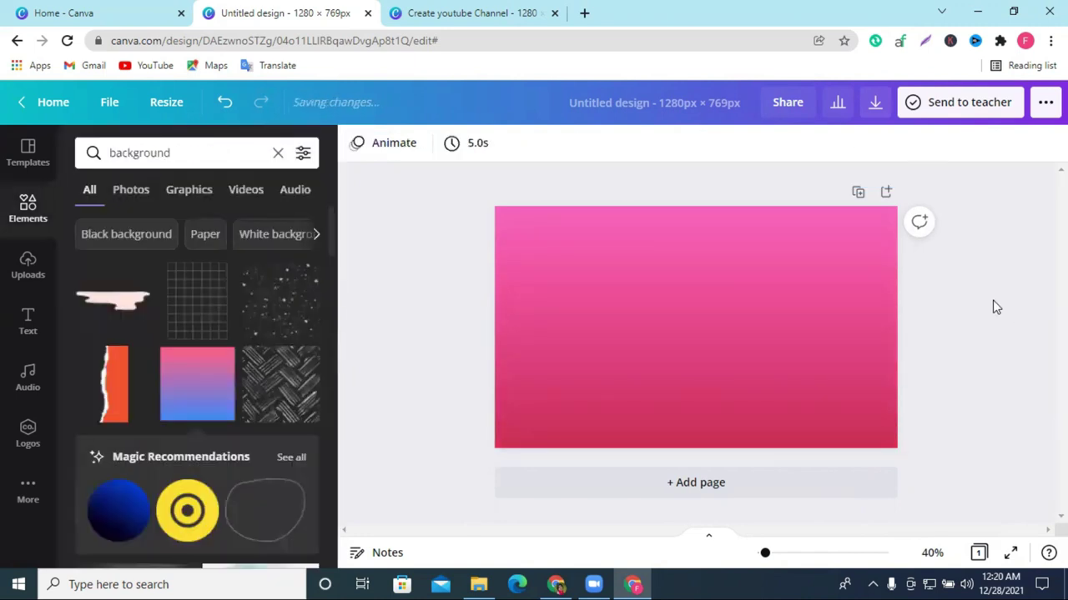
# Add the uploaded portrait of the man in a dark suit and enlarge it over the right half of the page.
pyautogui.click(28, 265)
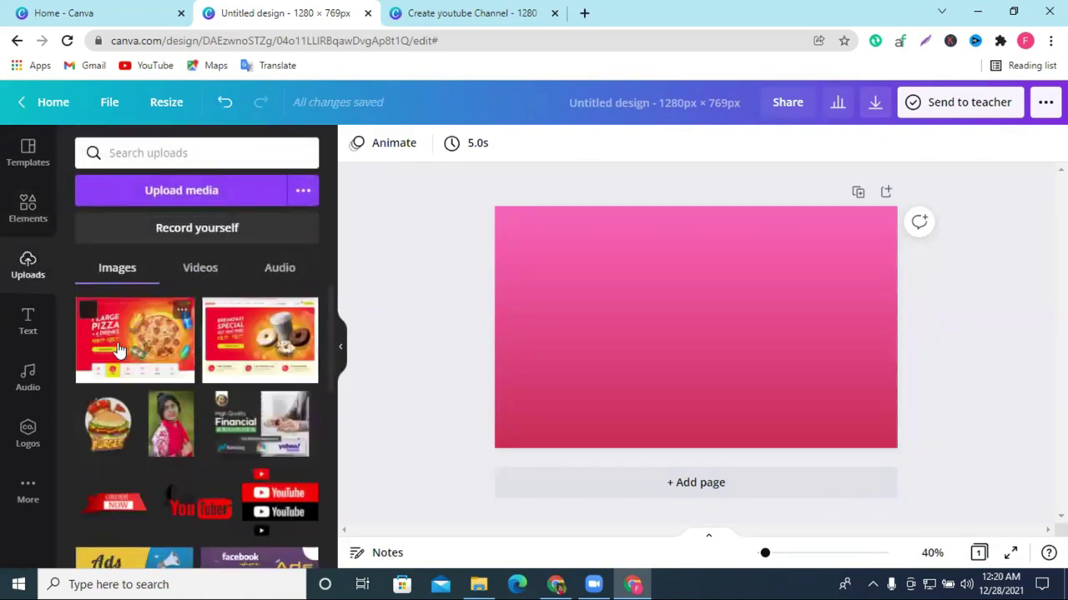
pyautogui.scroll(-5, 117, 346)
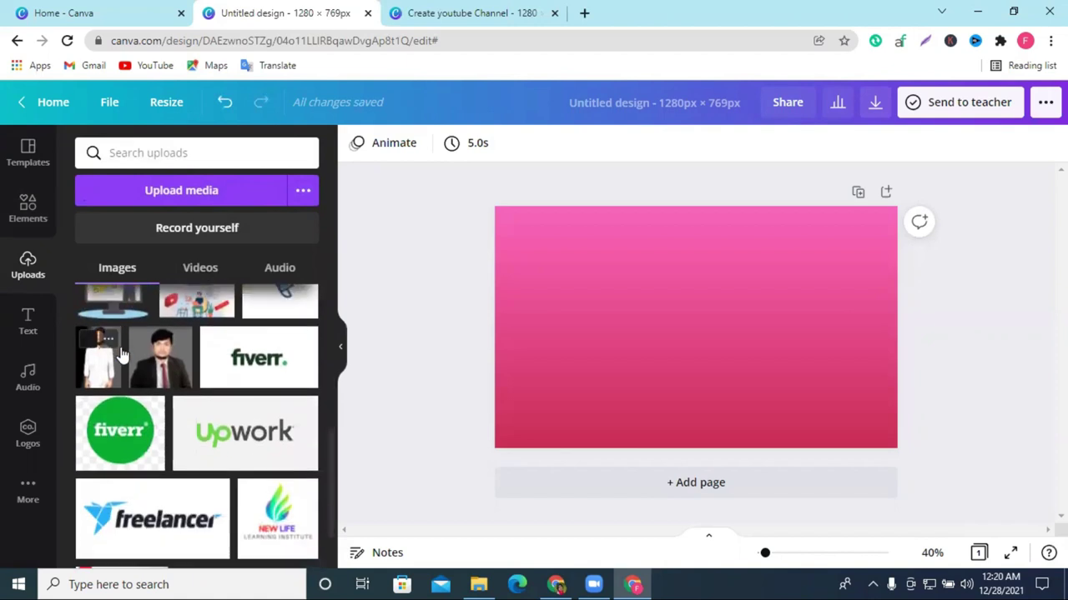
pyautogui.moveTo(705, 354); pyautogui.dragTo(781, 349)
pyautogui.moveTo(738, 295); pyautogui.dragTo(638, 255)
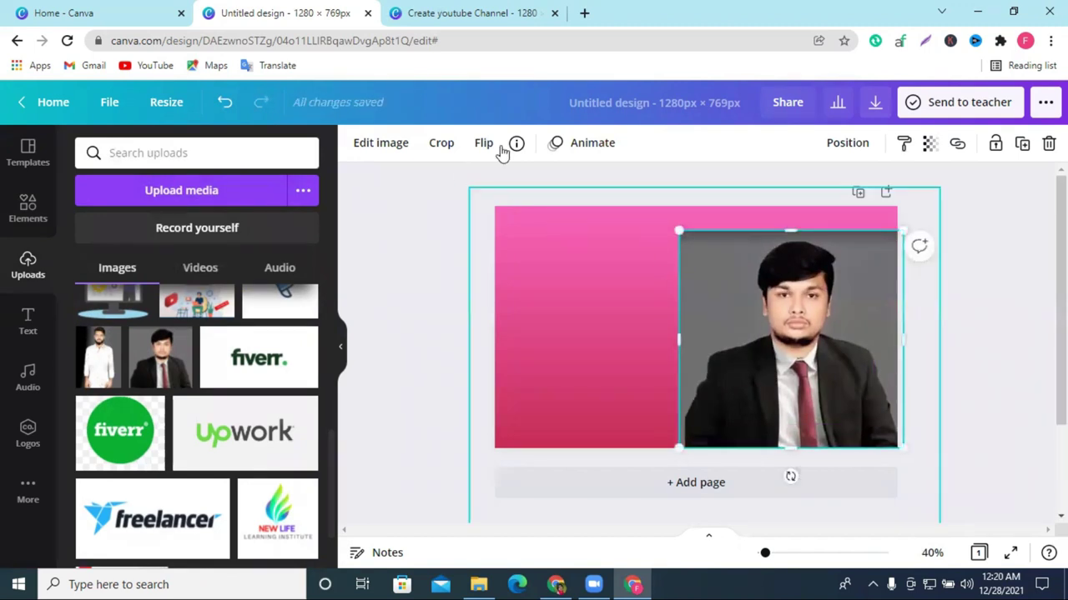
# Remove the portrait's background with BG Remover and shift the photo slightly toward the page's right edge.
pyautogui.click(380, 143)
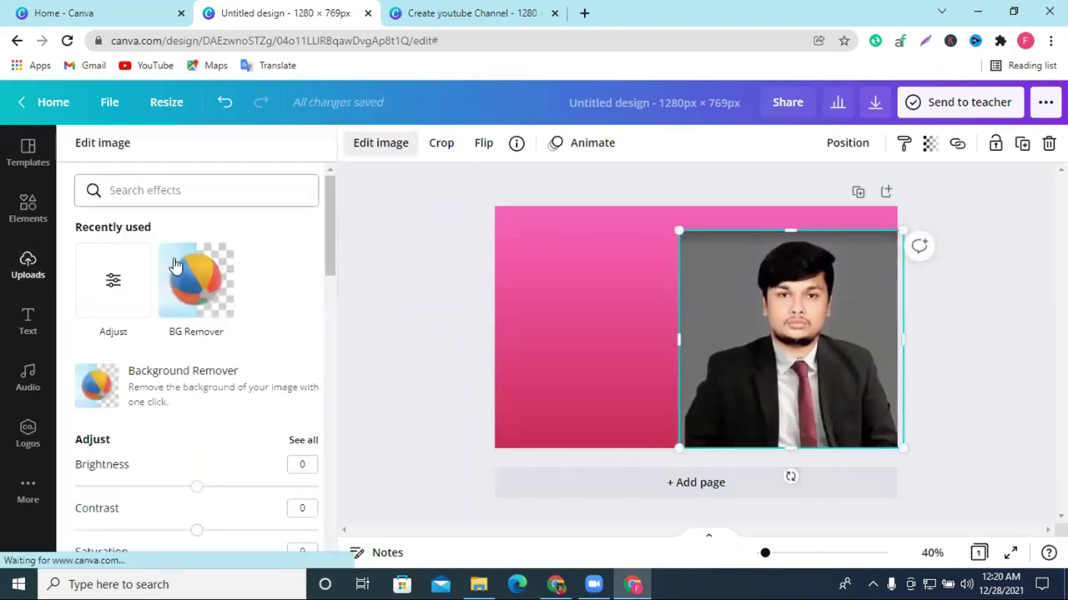
pyautogui.click(186, 289)
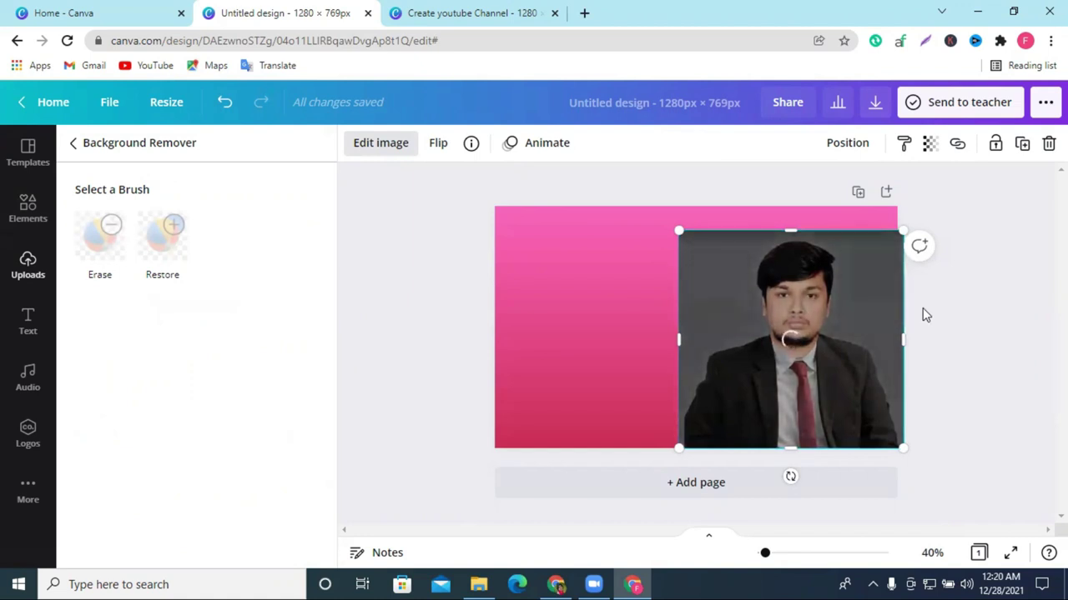
pyautogui.moveTo(813, 313); pyautogui.dragTo(821, 313)
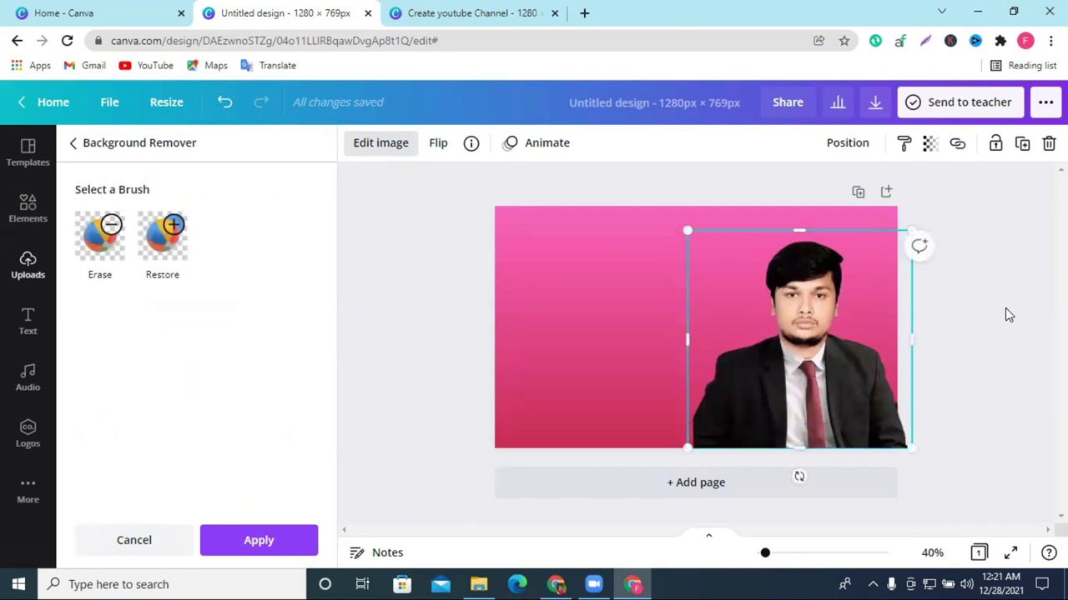
pyautogui.click(1005, 308)
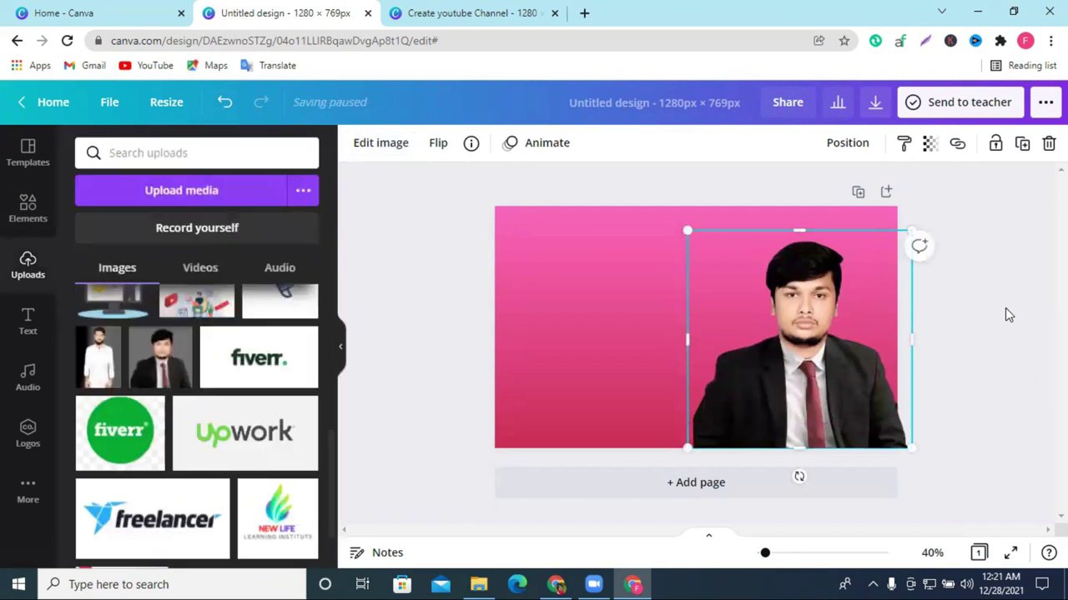
# Clear the "background" element search and browse the full Lines & Shapes collection for a shape.
pyautogui.click(553, 279)
pyautogui.click(27, 208)
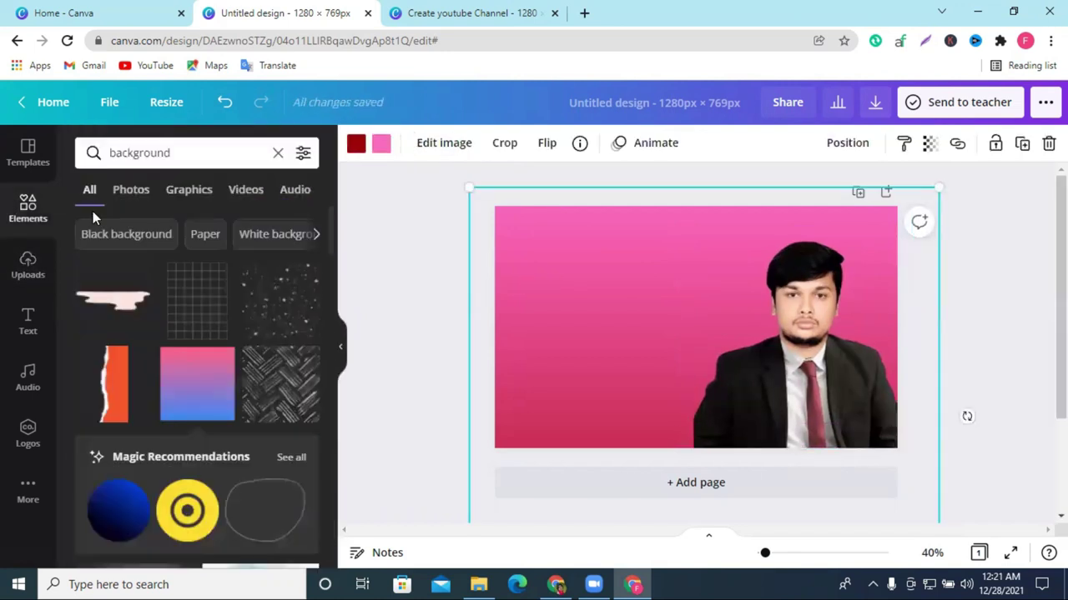
pyautogui.click(277, 153)
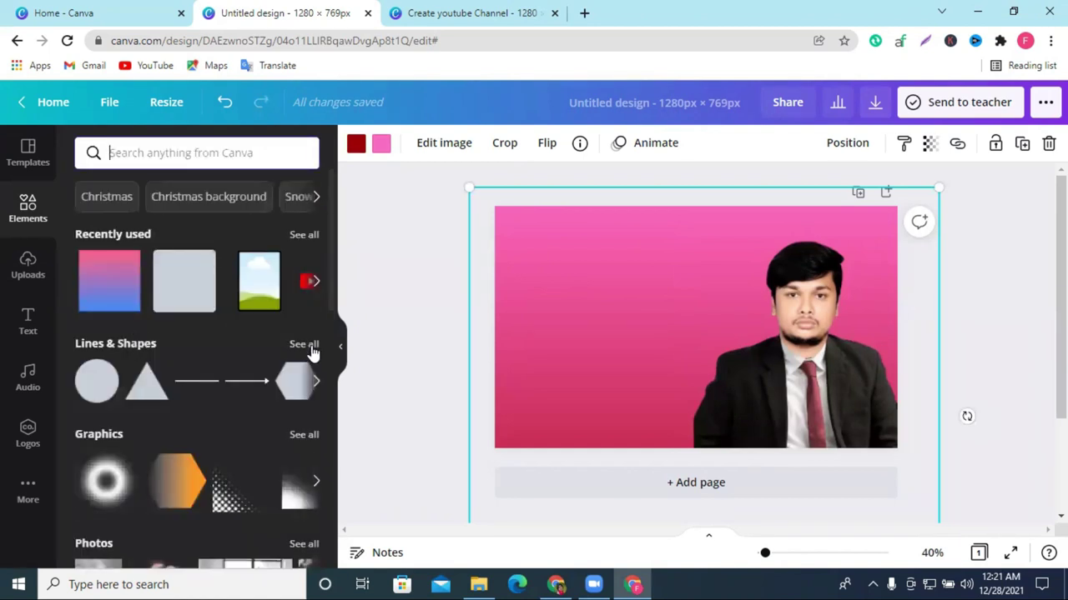
pyautogui.click(304, 345)
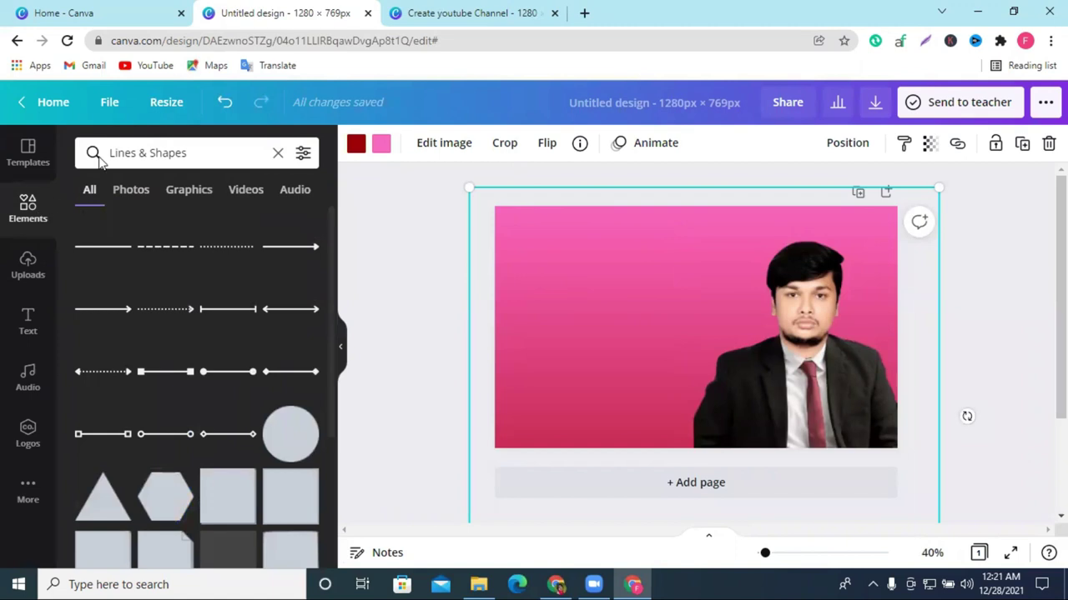
pyautogui.scroll(-3, 215, 365)
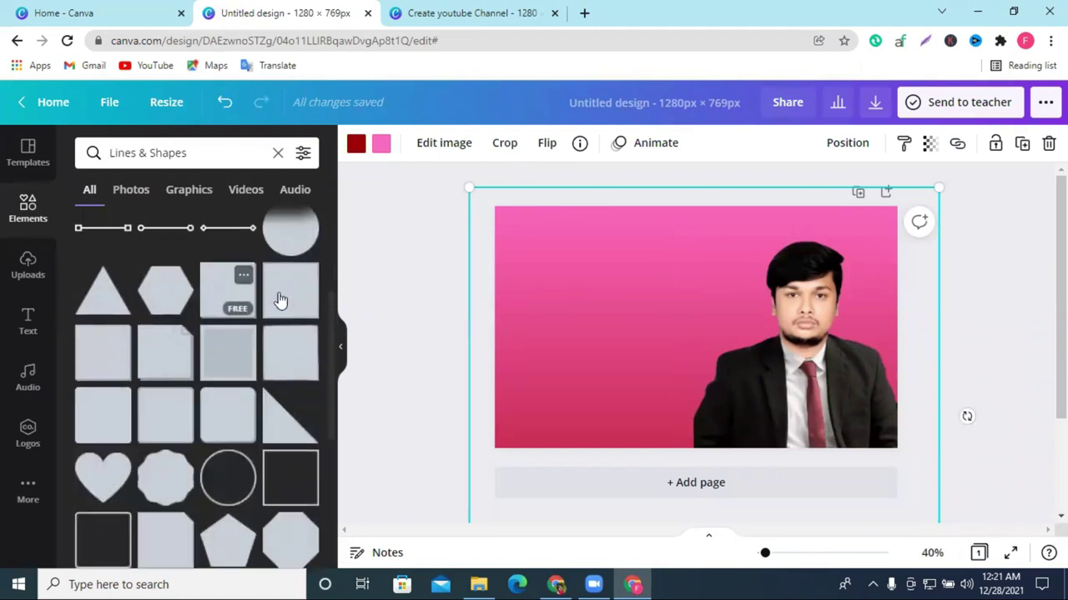